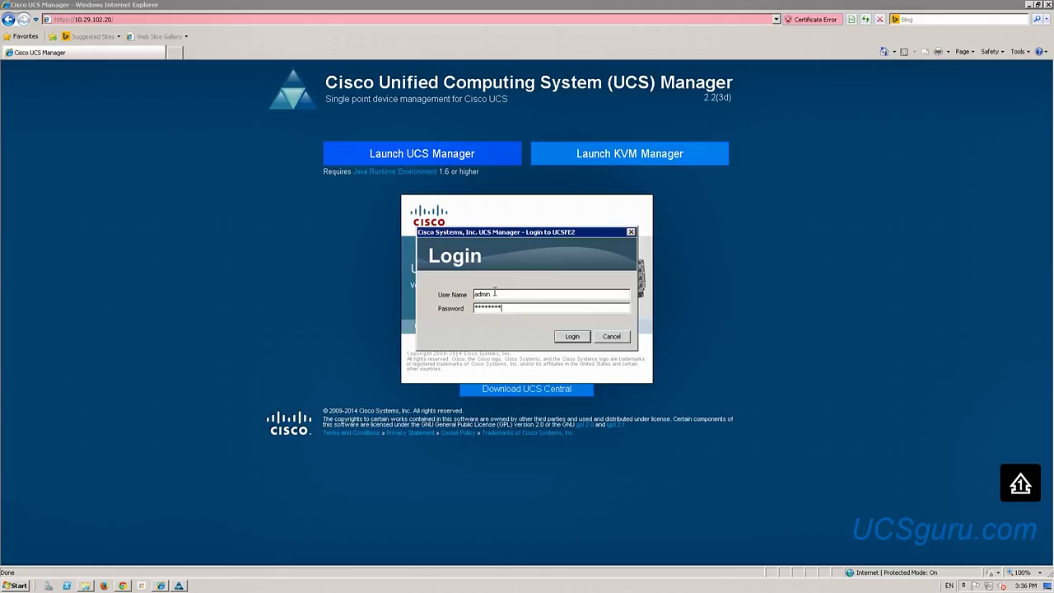
Step: Log in to UCS Manager and maximize its window to show the service profile list
{"action": "left_click", "coordinate": [573, 338]}
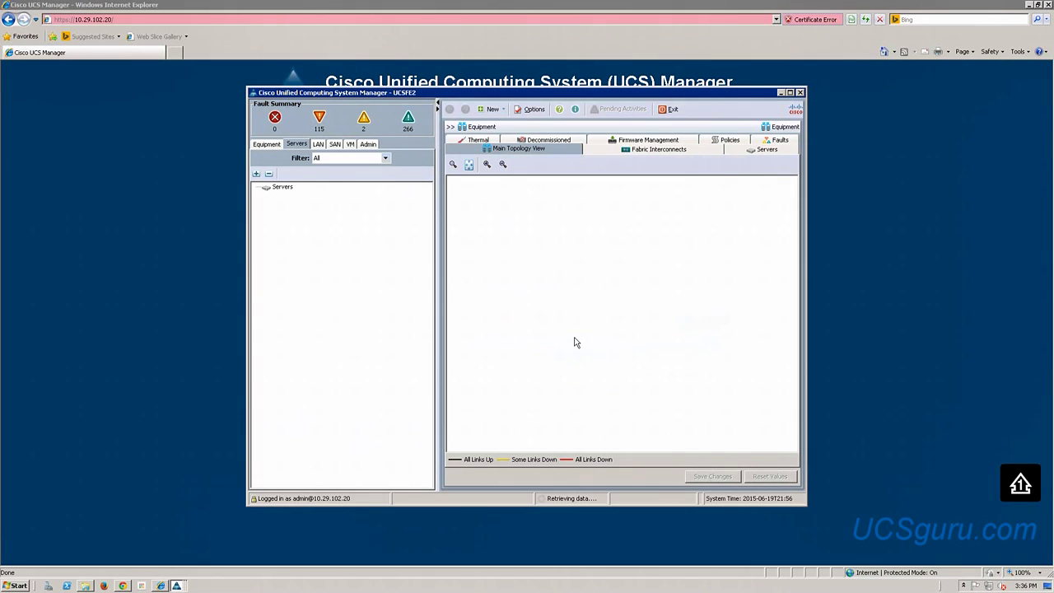
{"action": "left_click", "coordinate": [789, 92]}
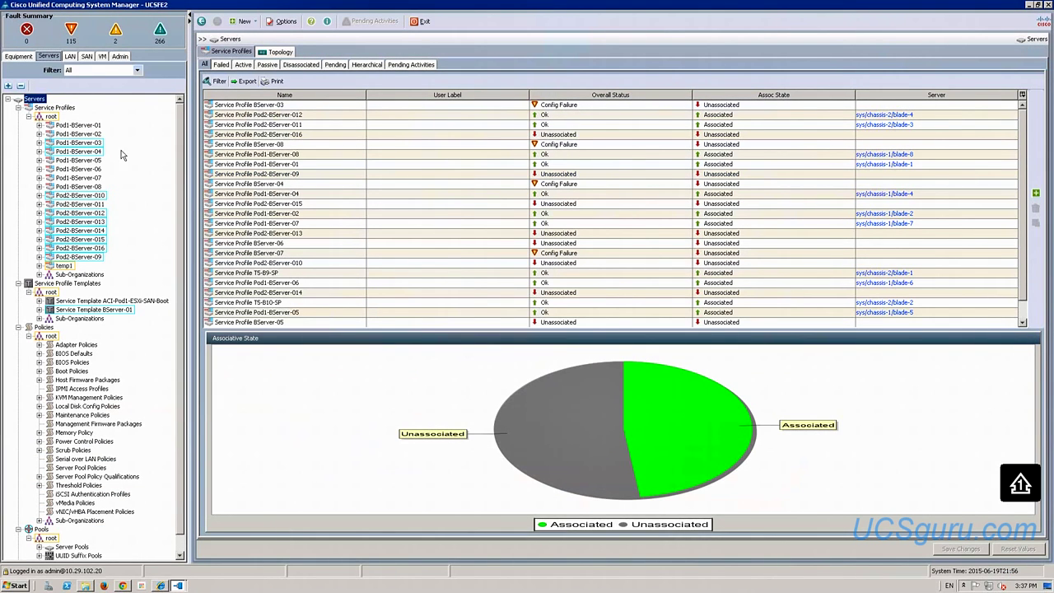
Step: Select Pod2-BServer-011, then view the ACI-CDP-Enable network control policy under LAN Policies
{"action": "left_click", "coordinate": [80, 204]}
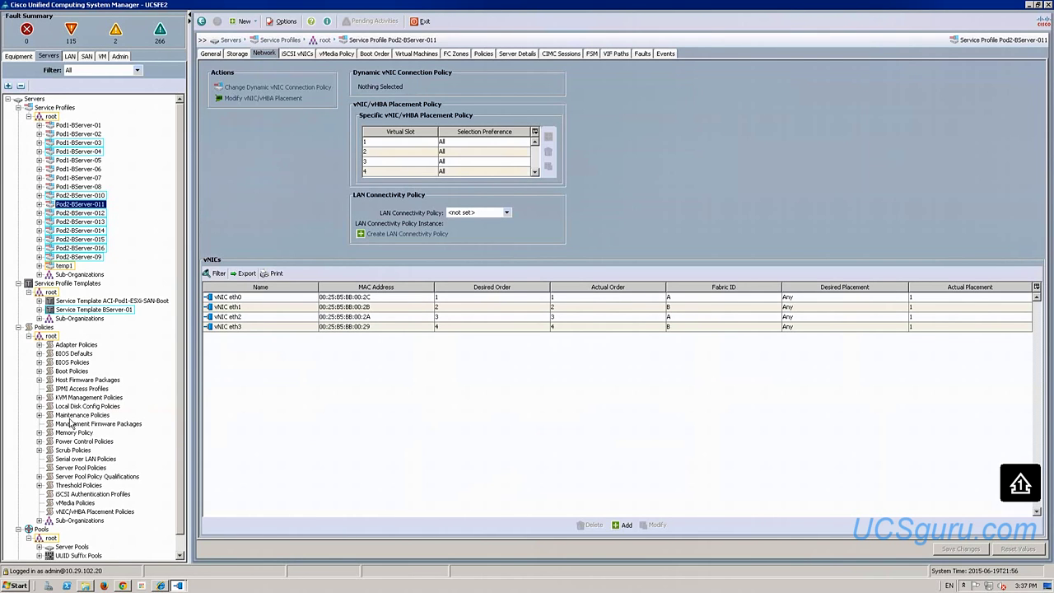
{"action": "left_click", "coordinate": [70, 56]}
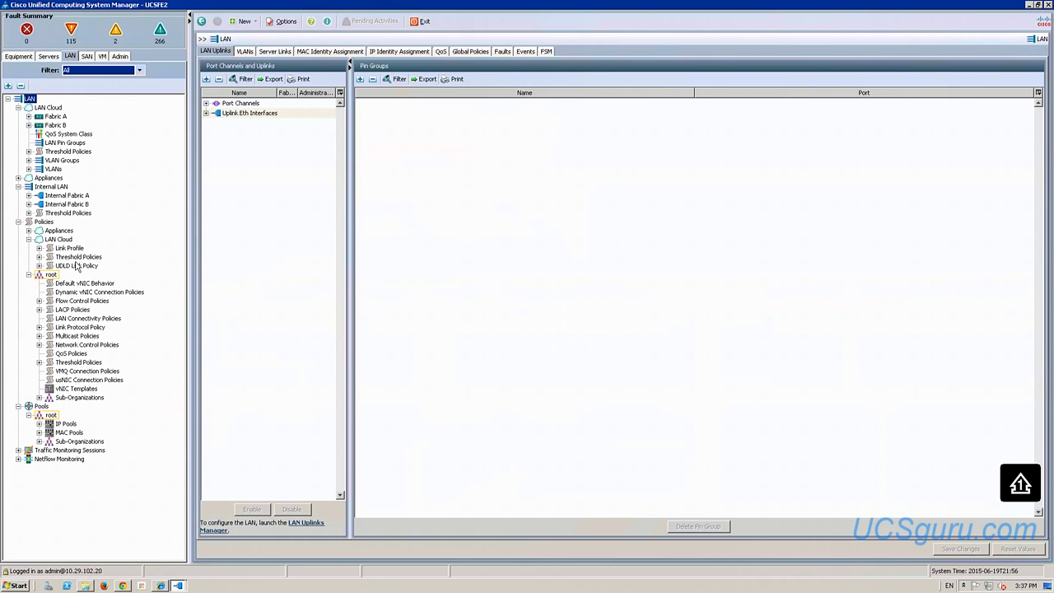
{"action": "left_click", "coordinate": [40, 345]}
{"action": "left_click", "coordinate": [82, 354]}
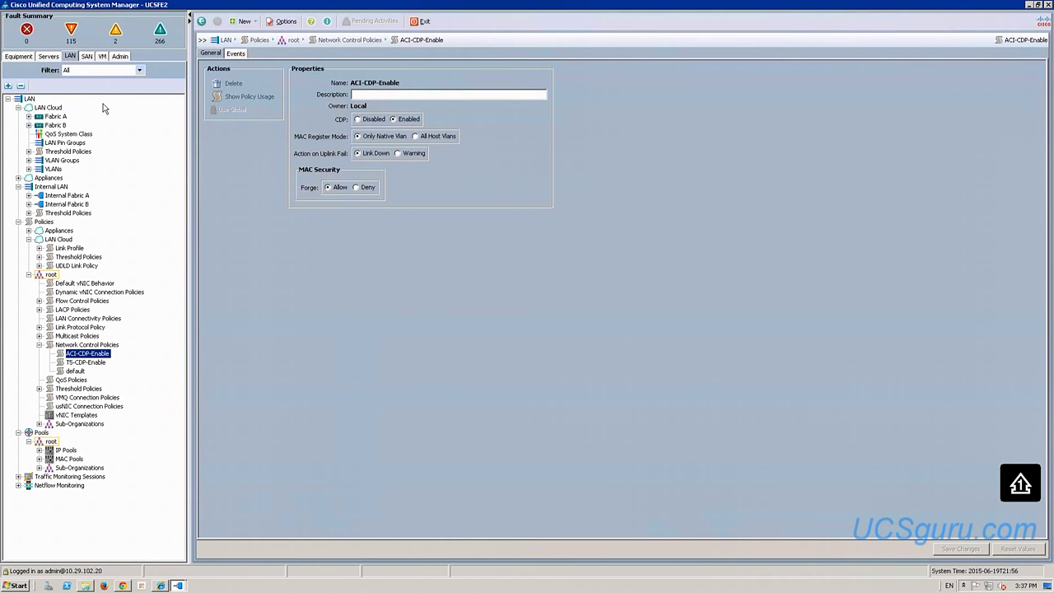
{"action": "left_click", "coordinate": [51, 57]}
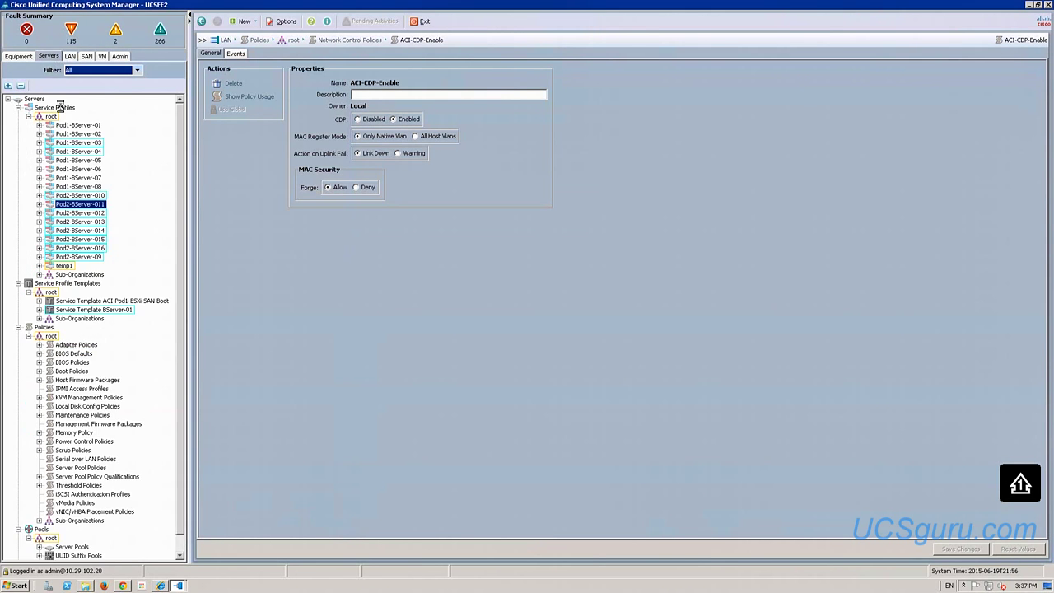
Step: Inspect Pod2-BServer-011's vNICs eth0, eth1 and eth2, then return to the LAN view
{"action": "left_click", "coordinate": [42, 206]}
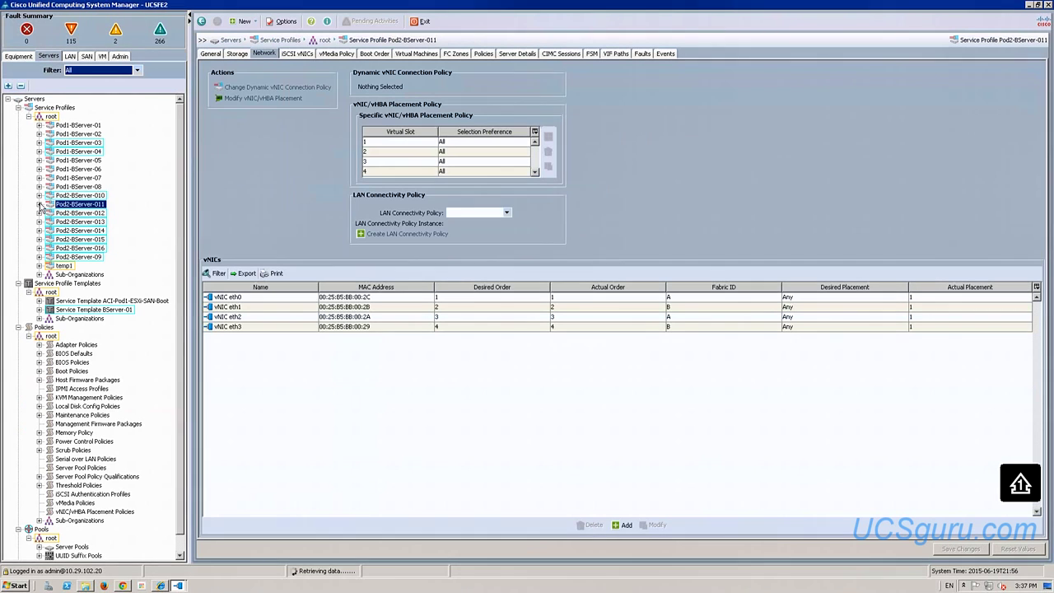
{"action": "left_click", "coordinate": [39, 205]}
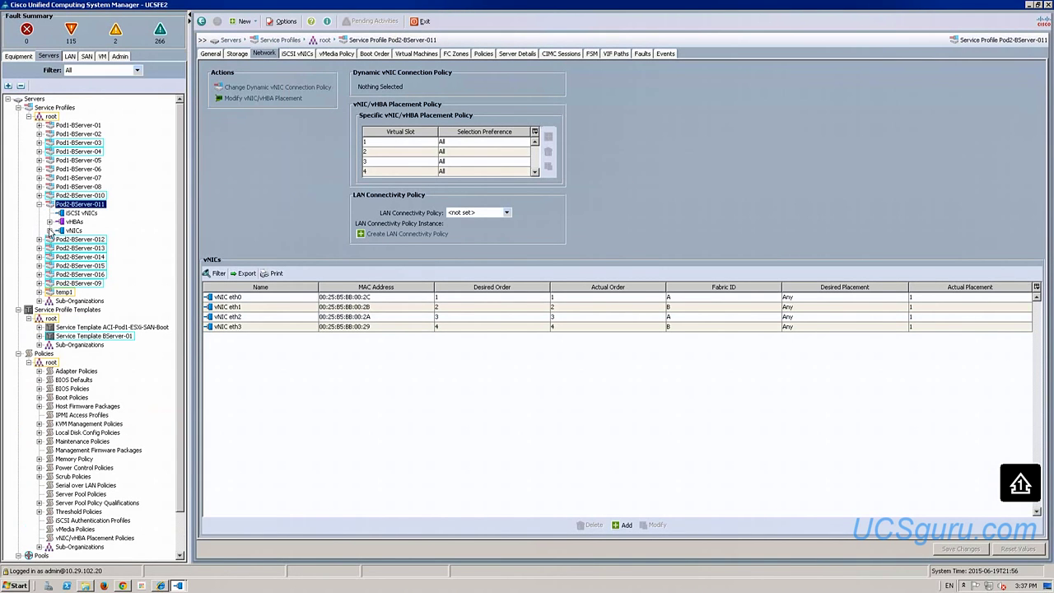
{"action": "left_click", "coordinate": [49, 231]}
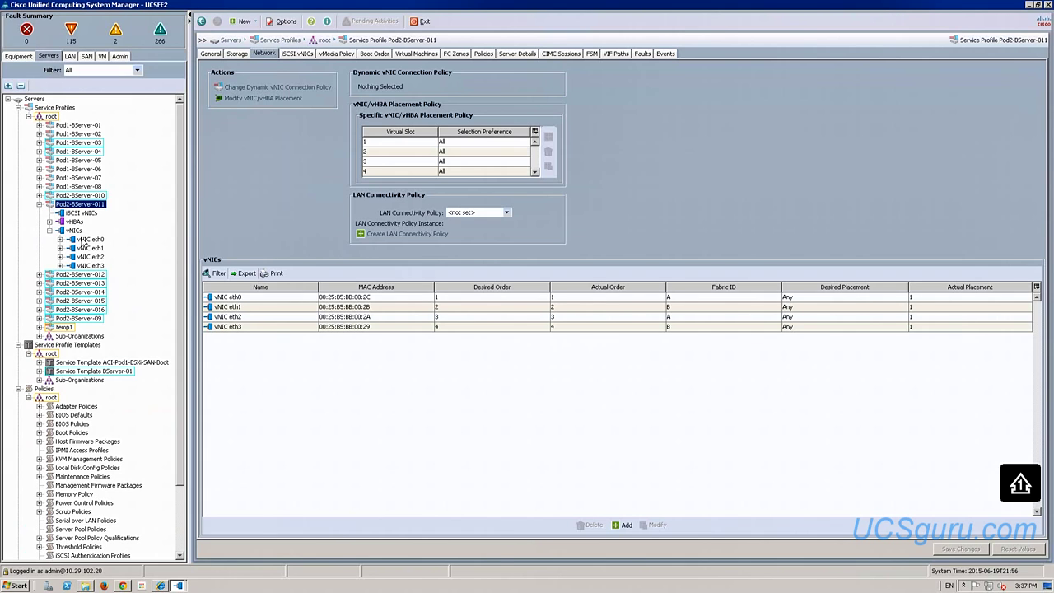
{"action": "left_click", "coordinate": [85, 240]}
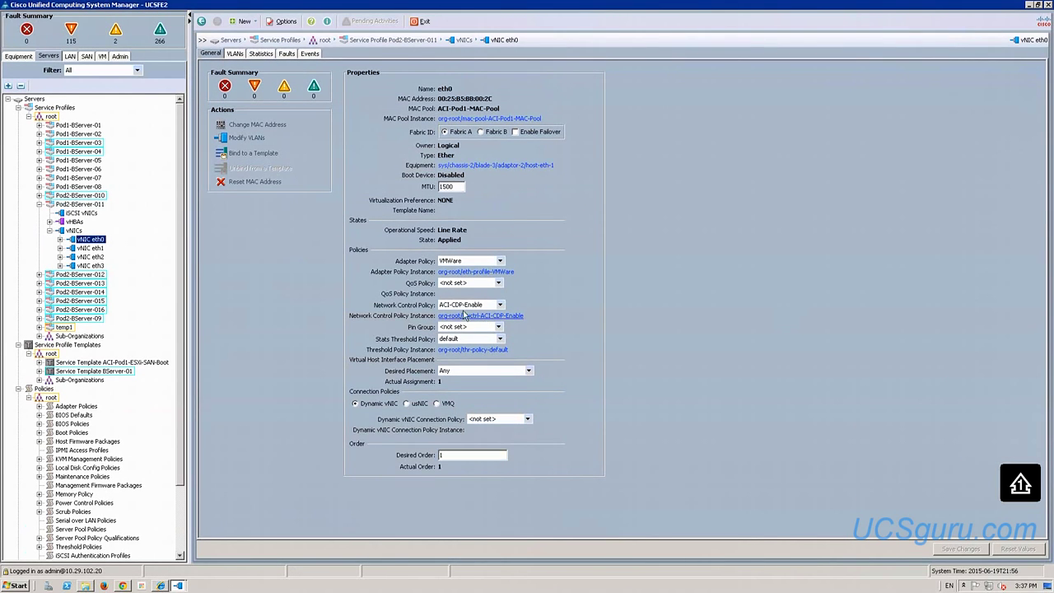
{"action": "left_click", "coordinate": [59, 248]}
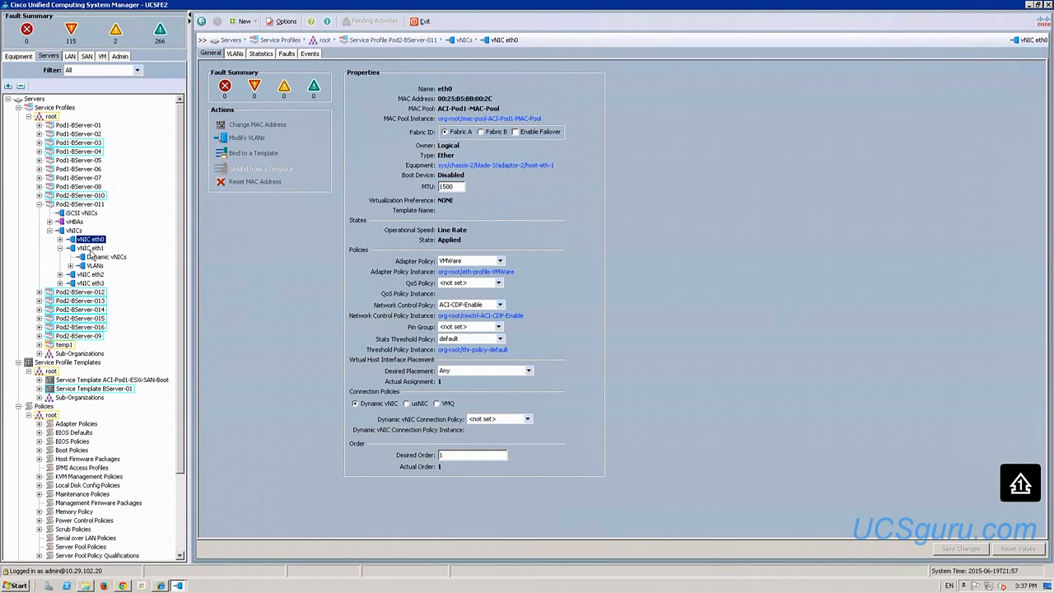
{"action": "left_click", "coordinate": [92, 249]}
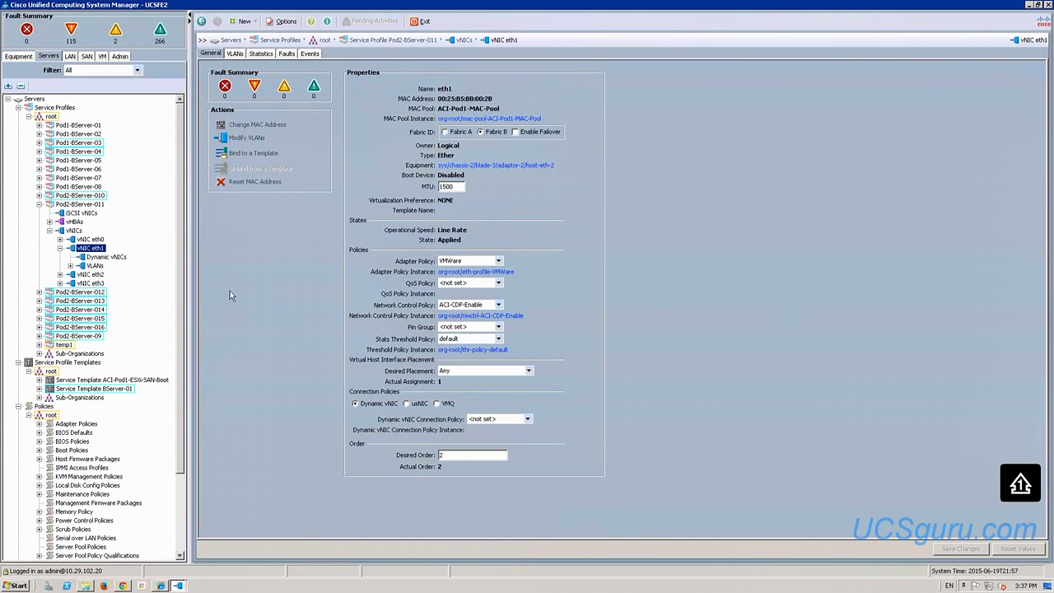
{"action": "left_click", "coordinate": [60, 274]}
{"action": "left_click", "coordinate": [91, 275]}
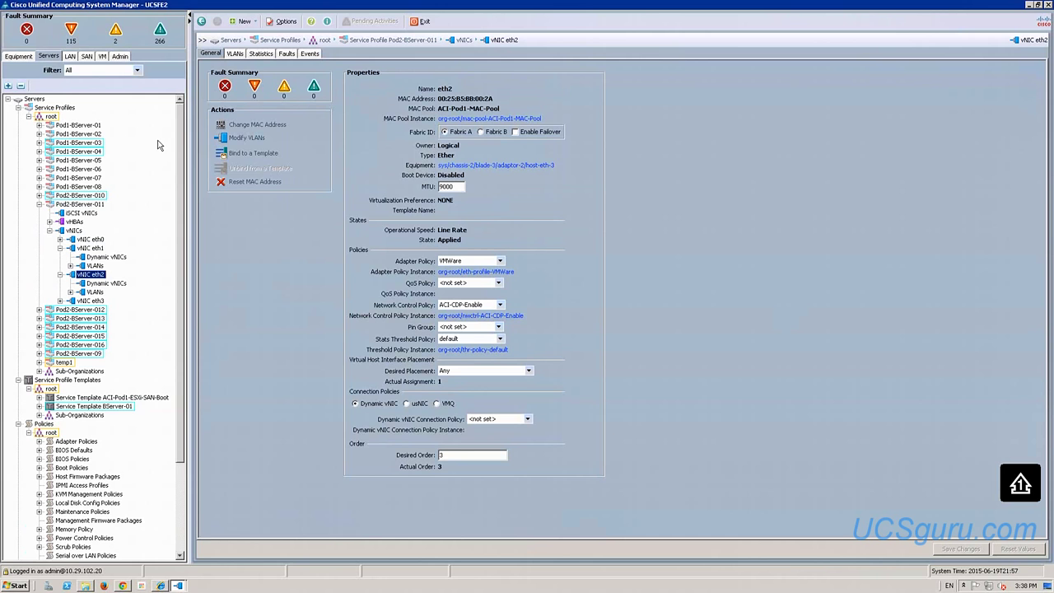
{"action": "left_click", "coordinate": [71, 56]}
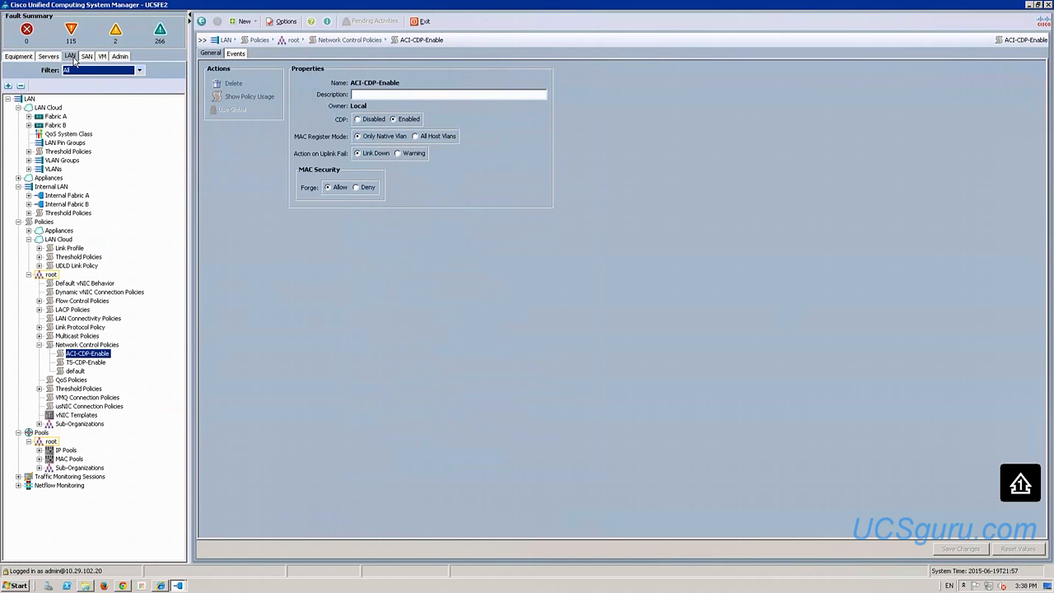
Step: Select the LAN root node to show port channels, uplink interfaces and pin groups
{"action": "left_click", "coordinate": [18, 56]}
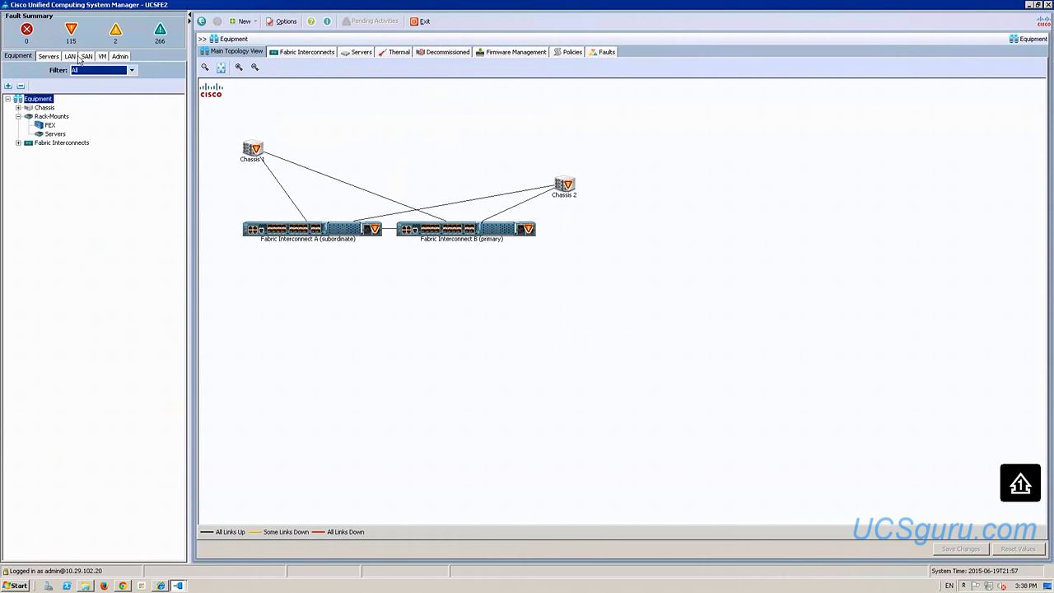
{"action": "left_click", "coordinate": [73, 57]}
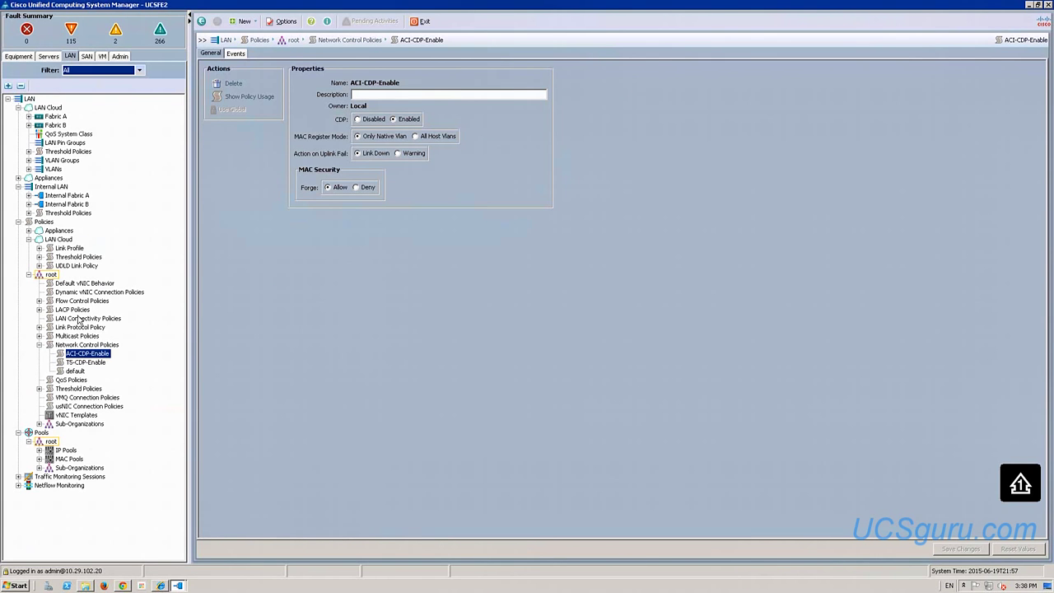
{"action": "left_click", "coordinate": [30, 98]}
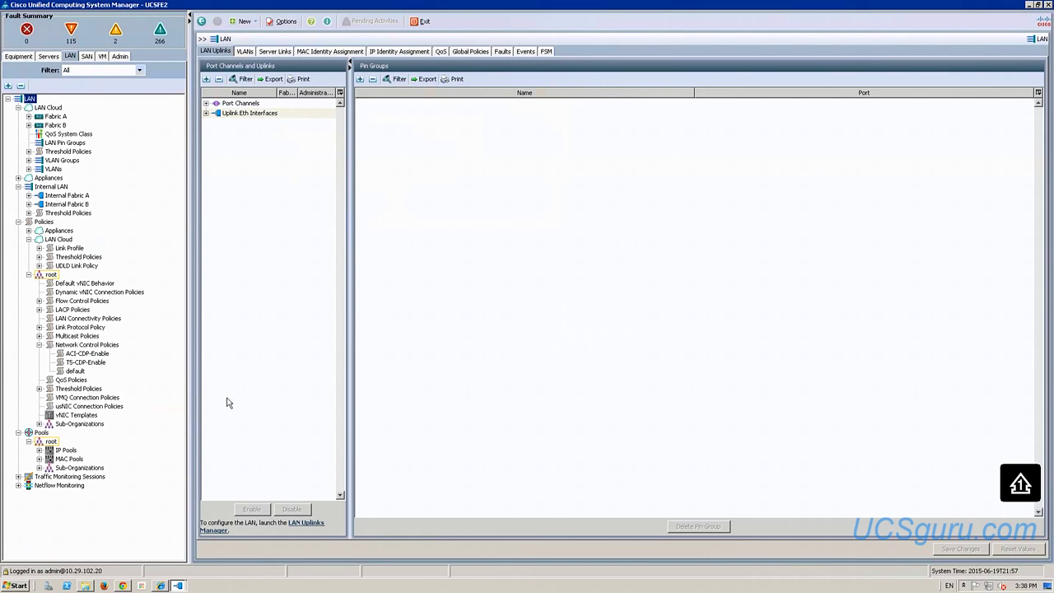
Step: Open the Create VLANs dialog from the LAN Uplinks Manager's VLANs list
{"action": "left_click", "coordinate": [305, 522]}
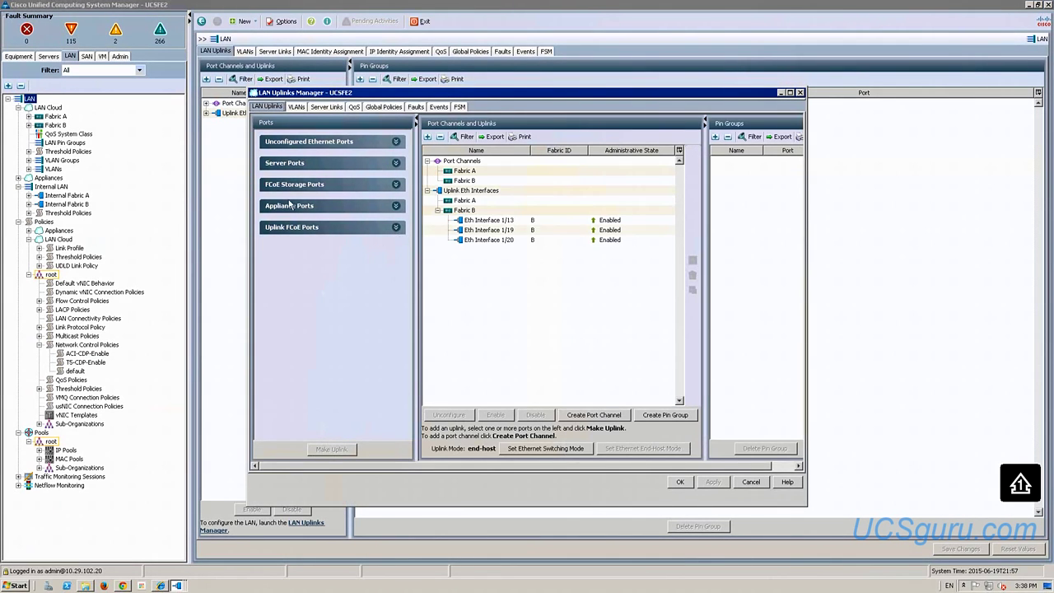
{"action": "left_click", "coordinate": [294, 108]}
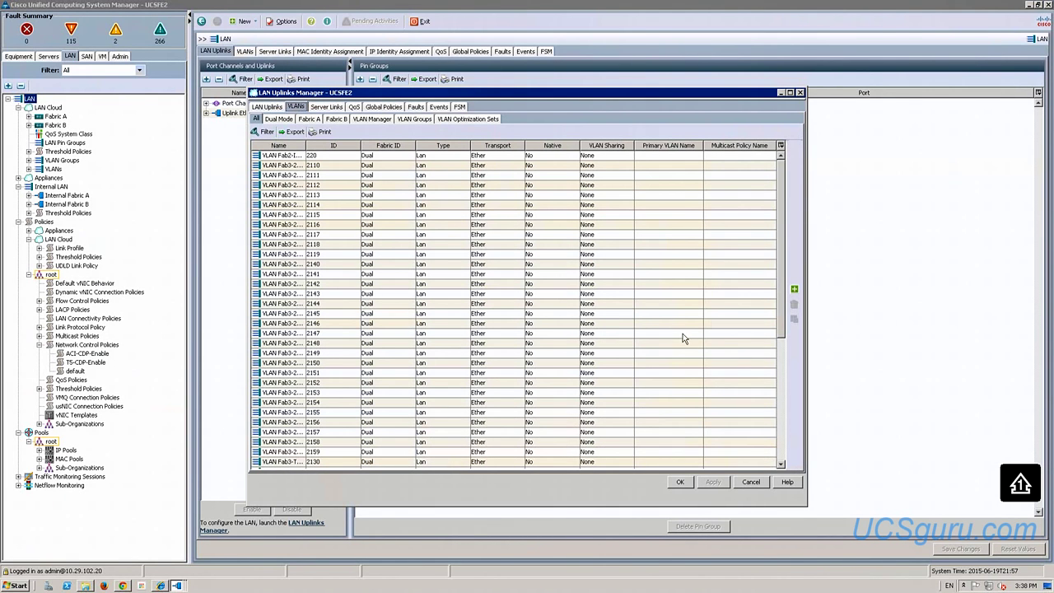
{"action": "left_click", "coordinate": [795, 290]}
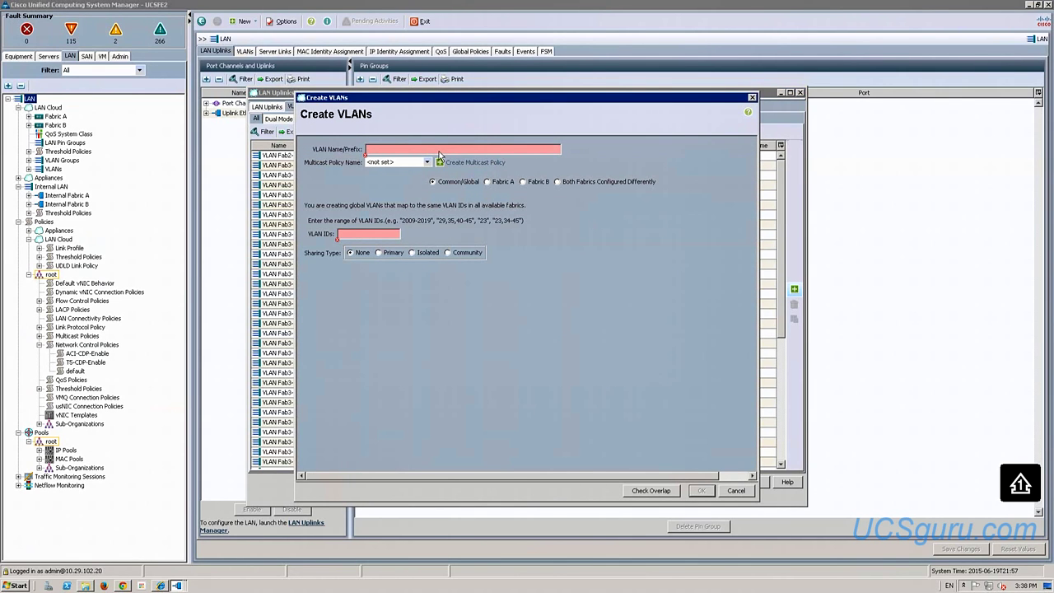
Step: Create Common/Global VLANs with prefix ACI for IDs 2160-2169
{"action": "type", "text": "ACI"}
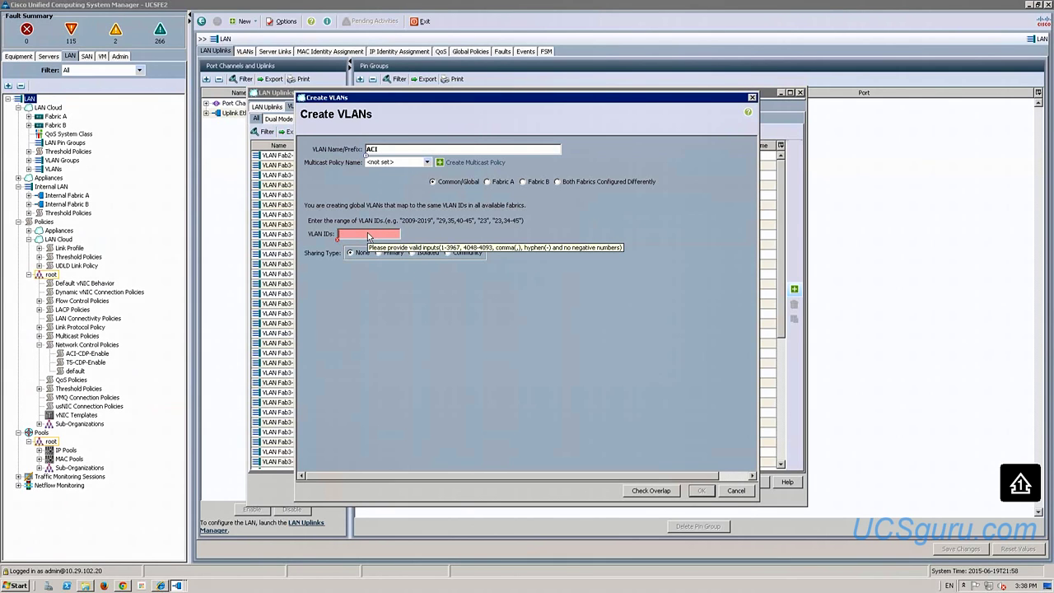
{"action": "left_click", "coordinate": [368, 234]}
{"action": "type", "text": "216"}
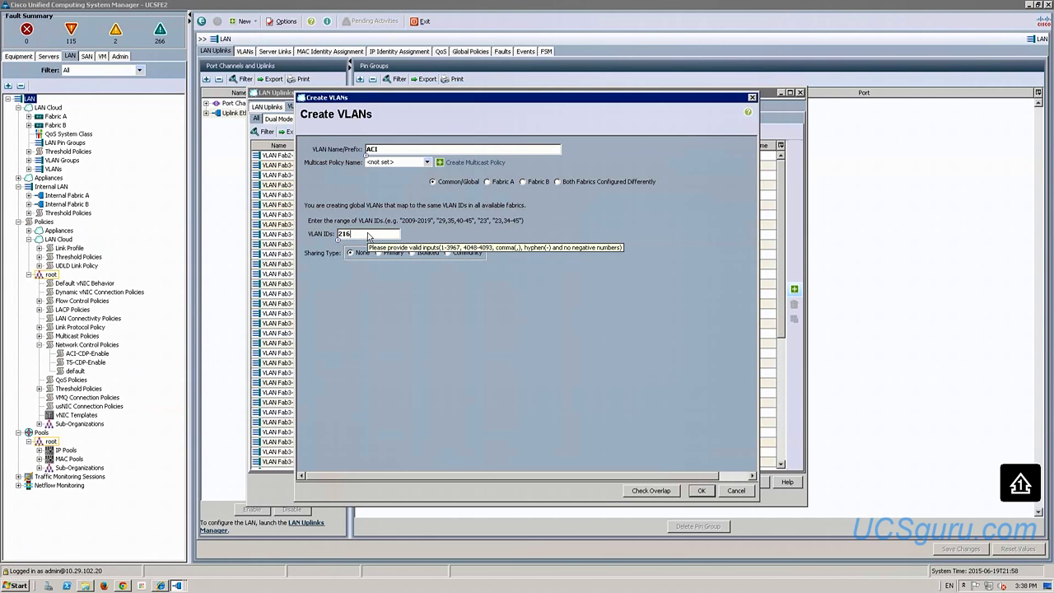
{"action": "type", "text": "0-21"}
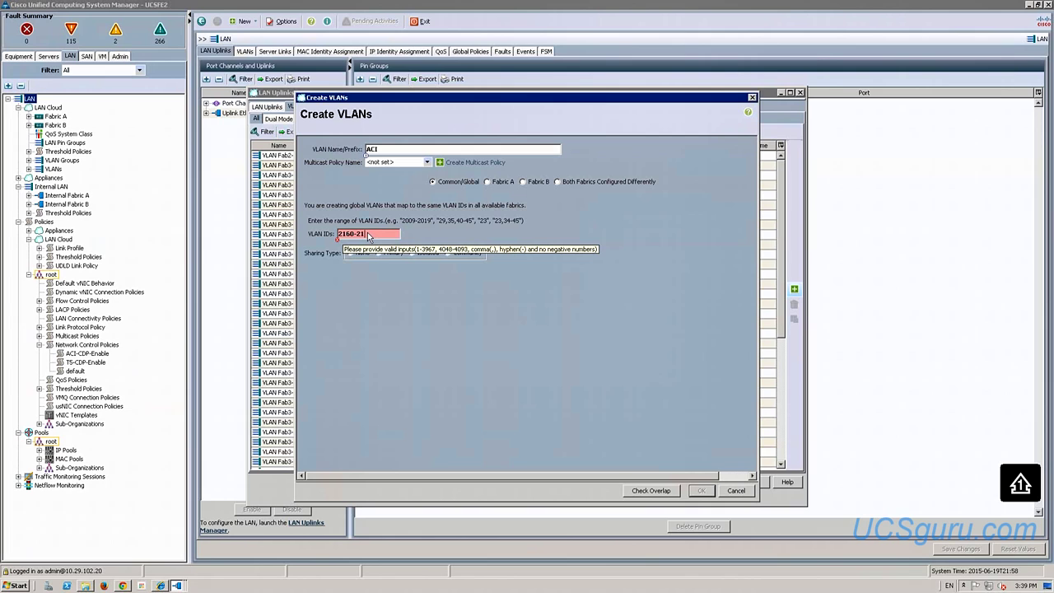
{"action": "type", "text": "69"}
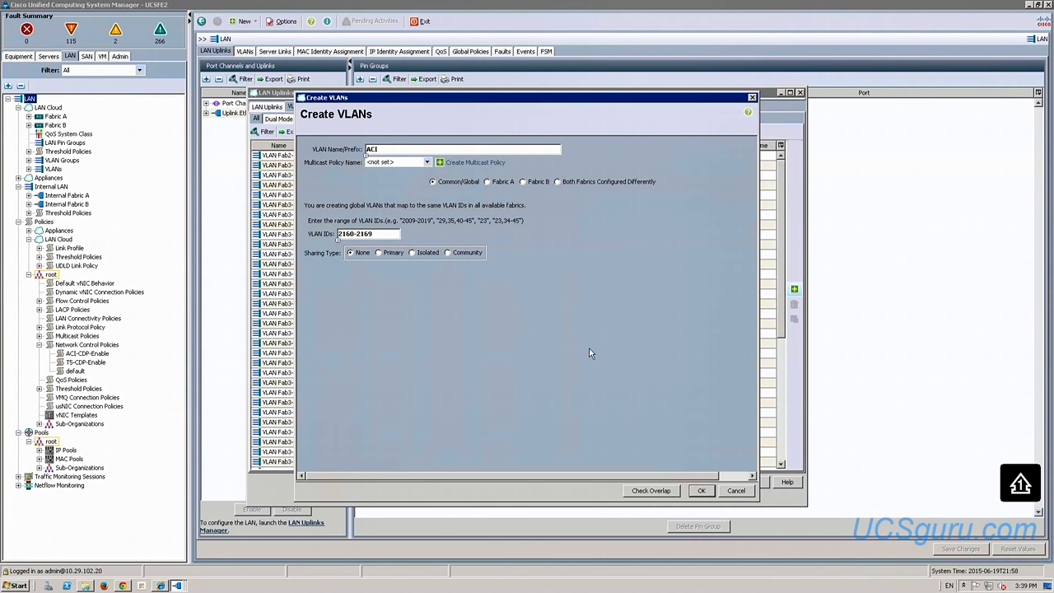
{"action": "left_click", "coordinate": [701, 492]}
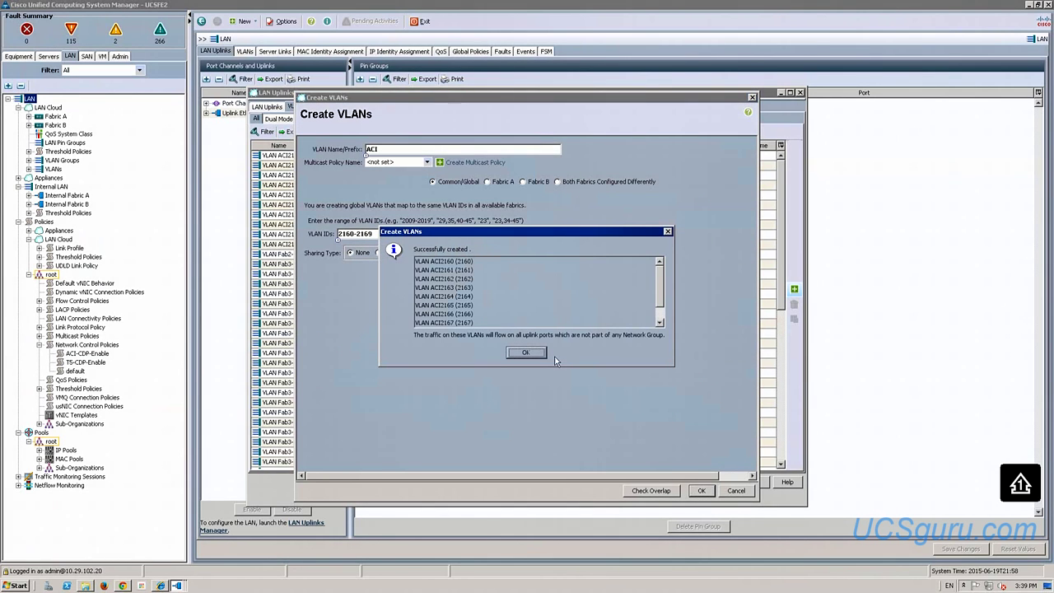
{"action": "left_click", "coordinate": [526, 353]}
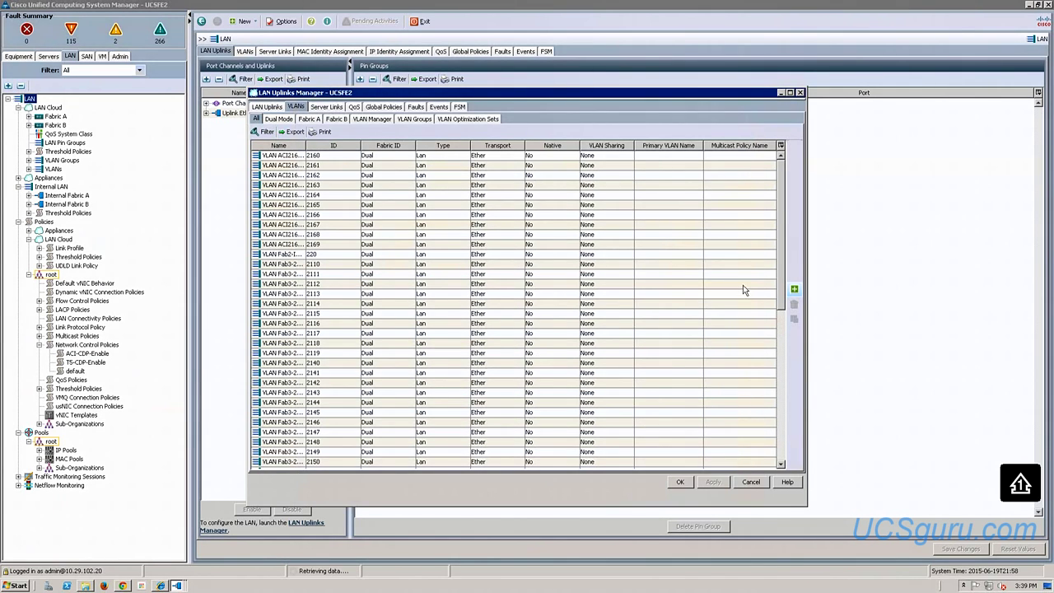
Step: Widen the VLAN Name column, then view the VLAN Groups list containing only oob-mgmt
{"action": "left_click_drag", "start_coordinate": [780, 279], "coordinate": [776, 449]}
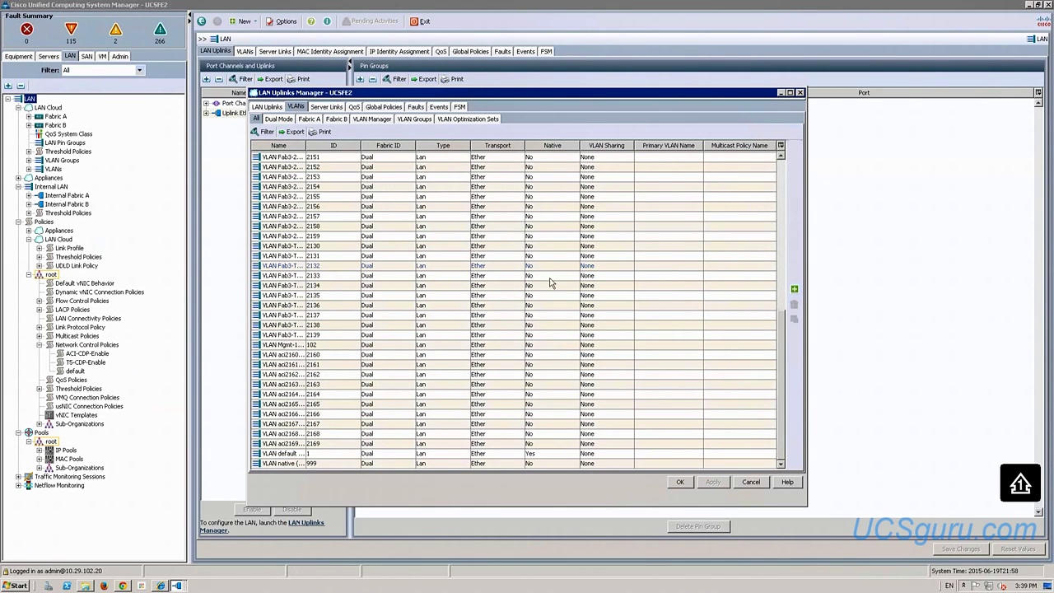
{"action": "left_click_drag", "start_coordinate": [306, 146], "coordinate": [351, 146]}
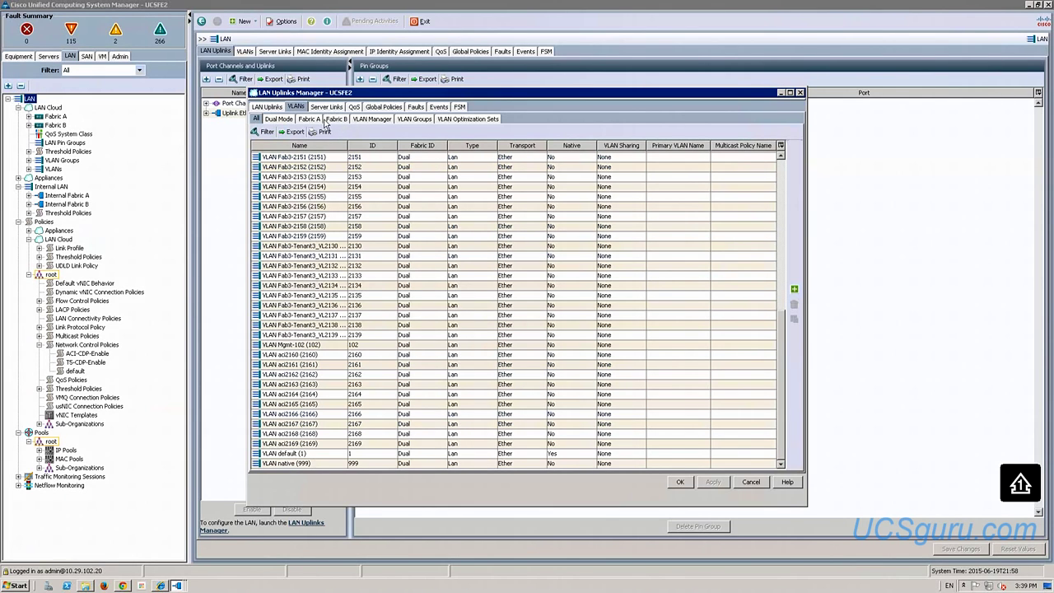
{"action": "left_click", "coordinate": [415, 120]}
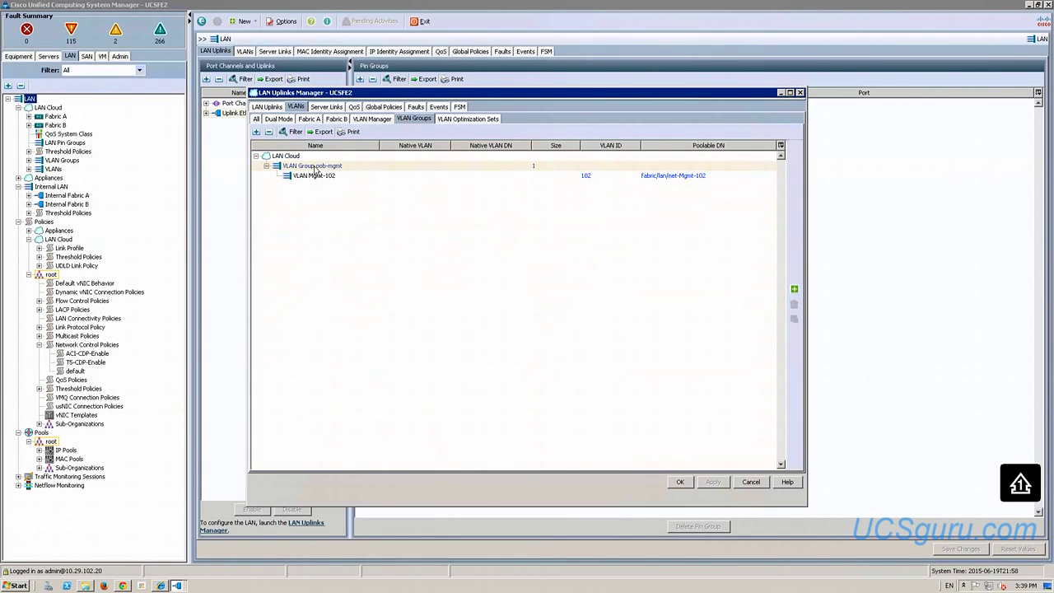
Step: Name a new VLAN group ACI_VLANs and tick VLANs ACI2160 through ACI2169
{"action": "left_click", "coordinate": [793, 289]}
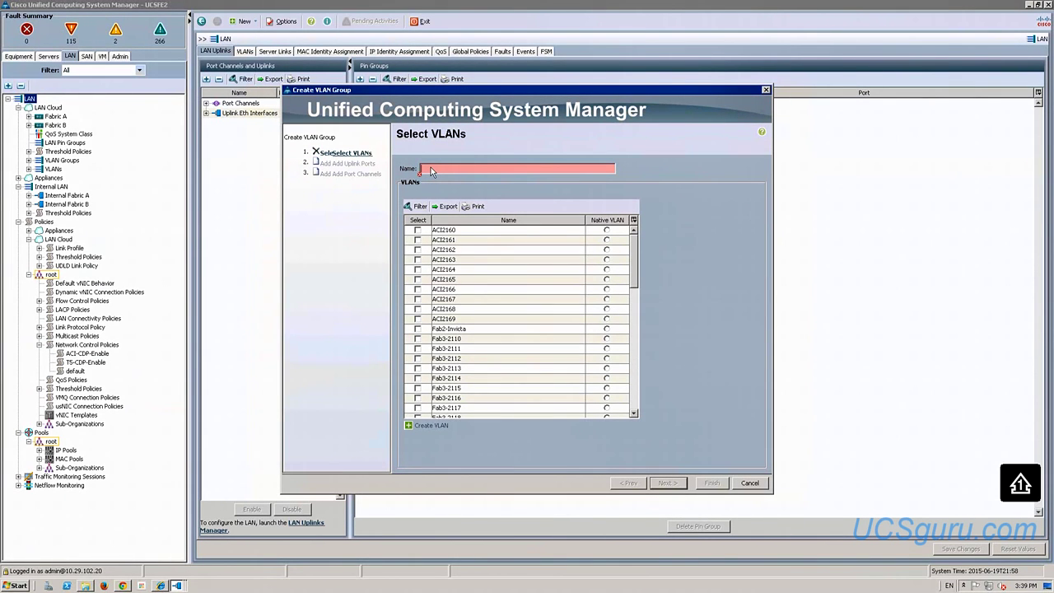
{"action": "type", "text": "ACI_VLANs"}
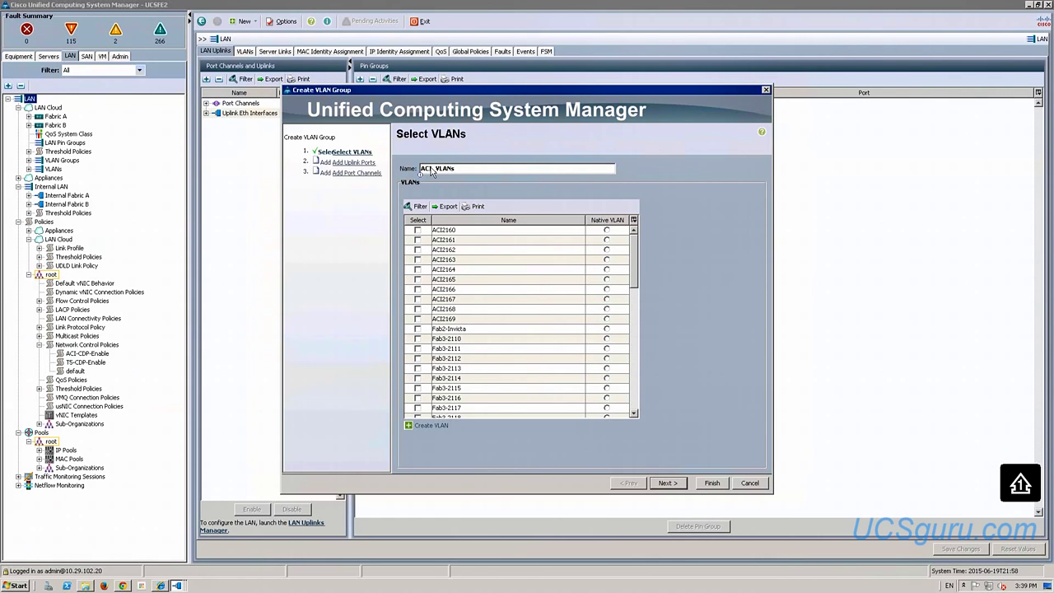
{"action": "left_click", "coordinate": [418, 230]}
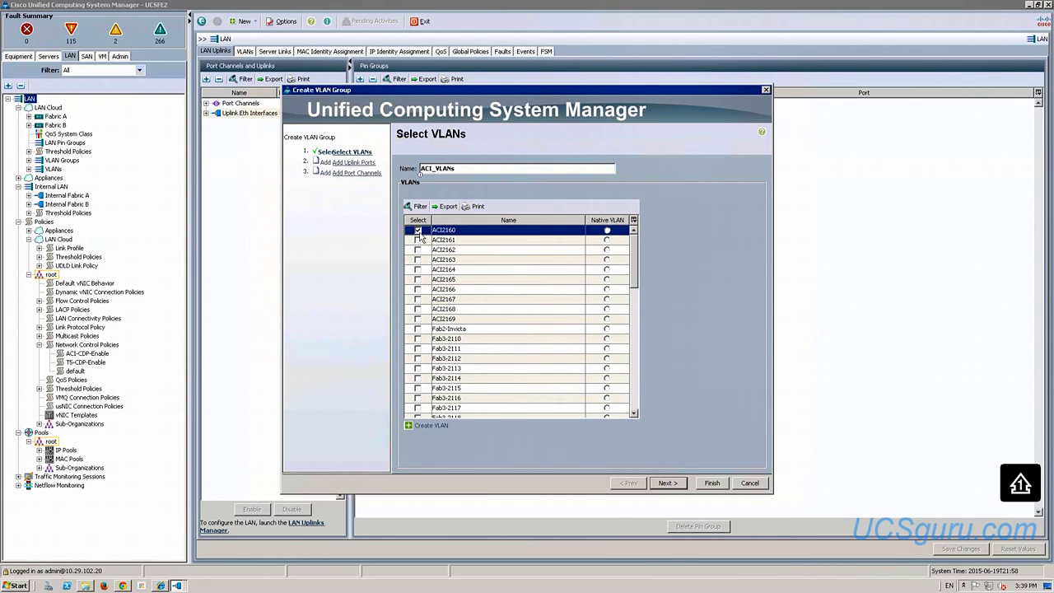
{"action": "left_click", "coordinate": [417, 239]}
{"action": "left_click", "coordinate": [418, 250]}
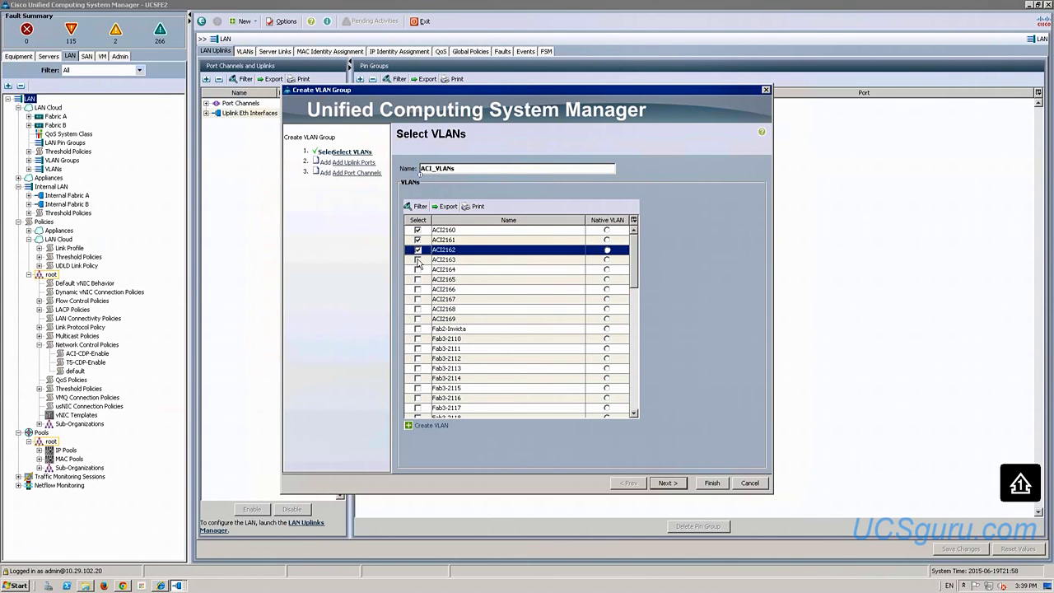
{"action": "left_click", "coordinate": [418, 259]}
{"action": "left_click", "coordinate": [417, 269]}
{"action": "left_click", "coordinate": [417, 279]}
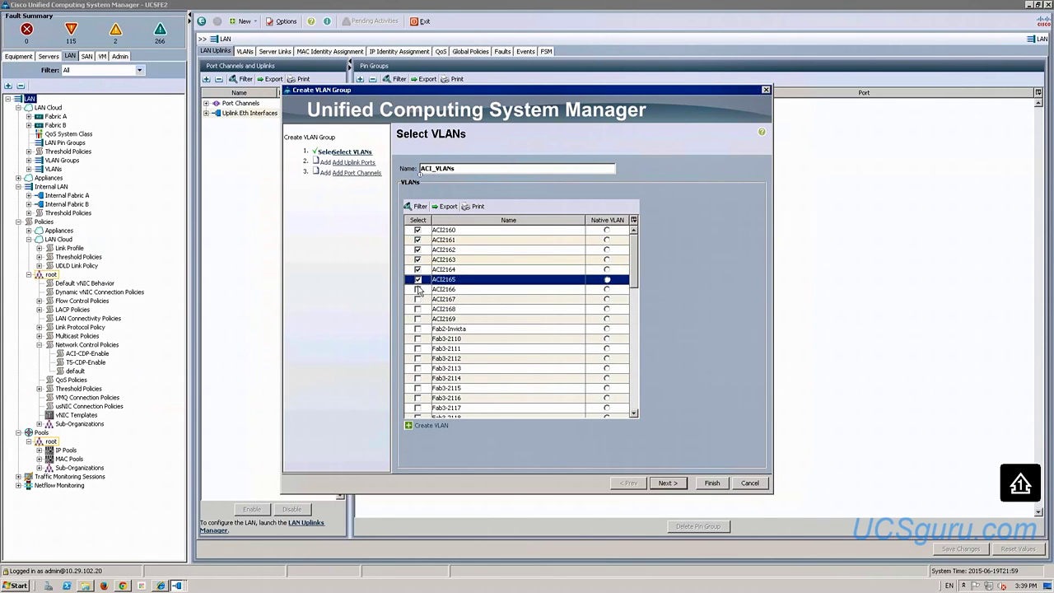
{"action": "left_click", "coordinate": [418, 289]}
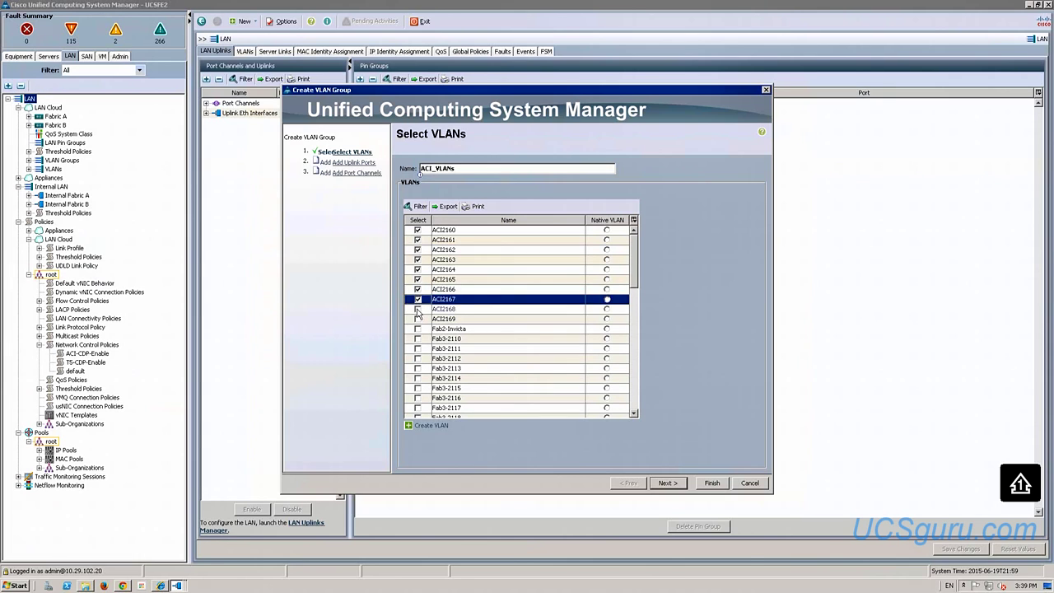
{"action": "left_click", "coordinate": [418, 309]}
{"action": "left_click", "coordinate": [417, 320]}
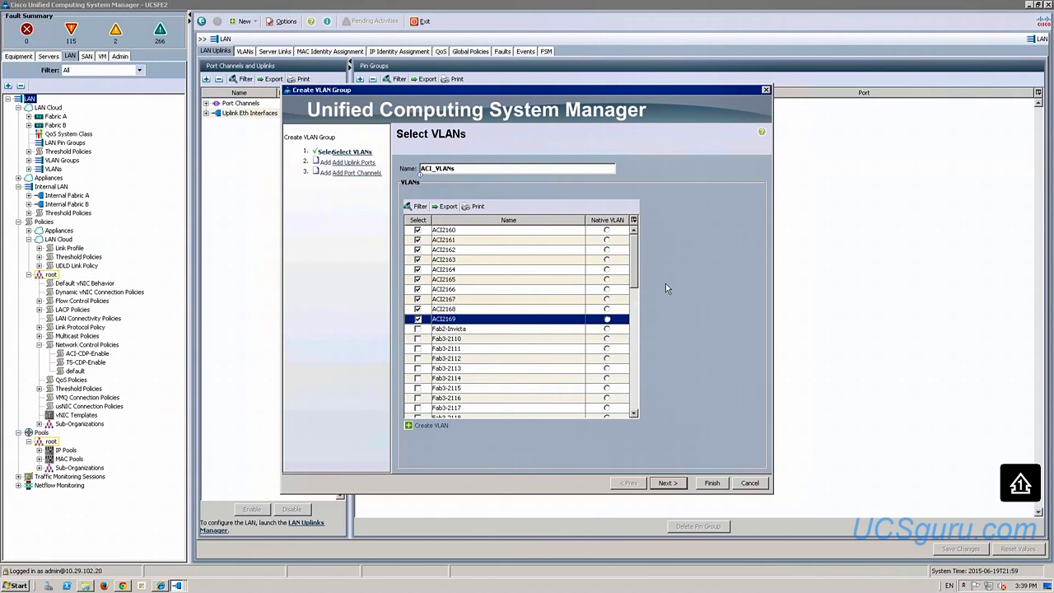
Step: Add the native VLAN as the group's native VLAN and finish creating ACI_VLANs
{"action": "left_click_drag", "start_coordinate": [634, 283], "coordinate": [632, 412]}
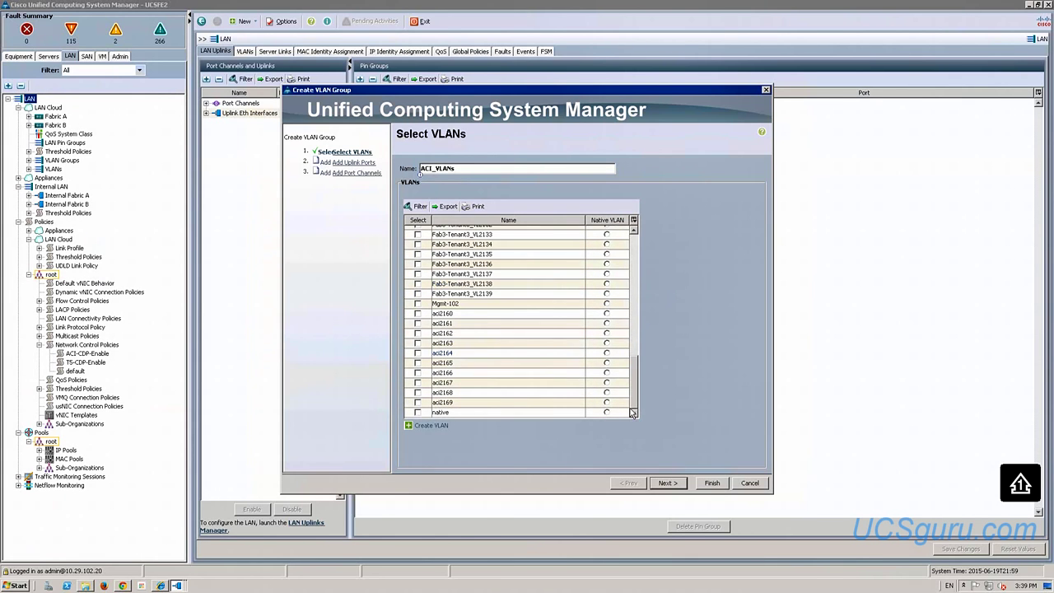
{"action": "left_click", "coordinate": [417, 413]}
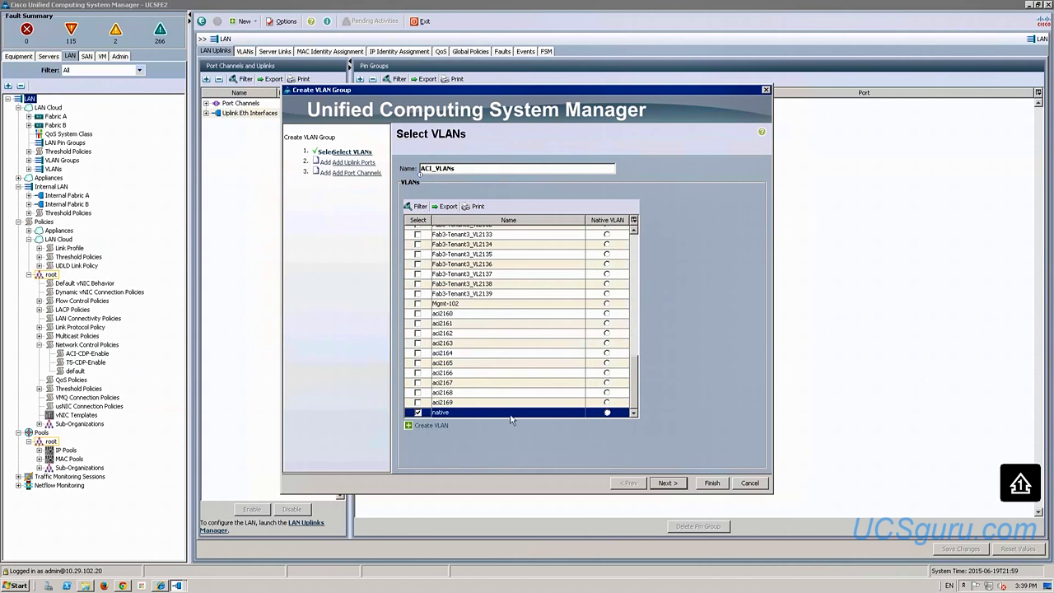
{"action": "left_click", "coordinate": [607, 413]}
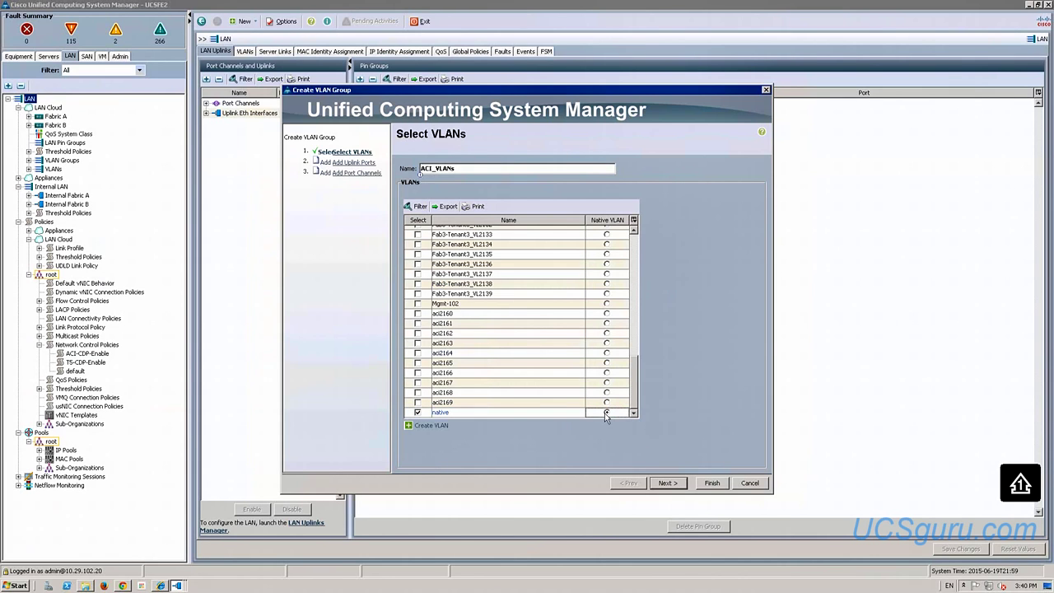
{"action": "left_click", "coordinate": [672, 483]}
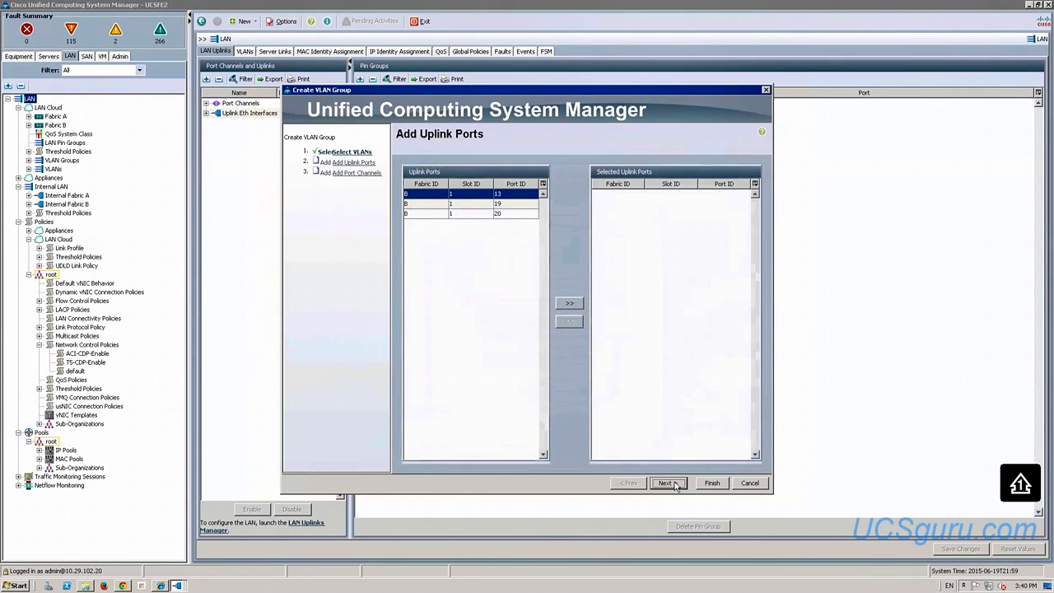
{"action": "left_click", "coordinate": [336, 175]}
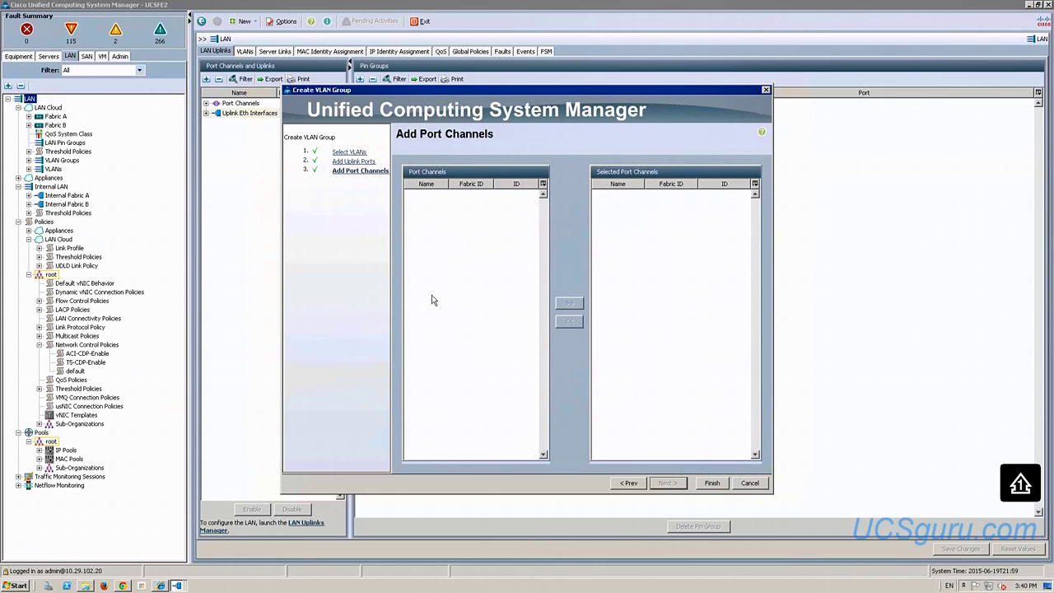
{"action": "left_click", "coordinate": [713, 484]}
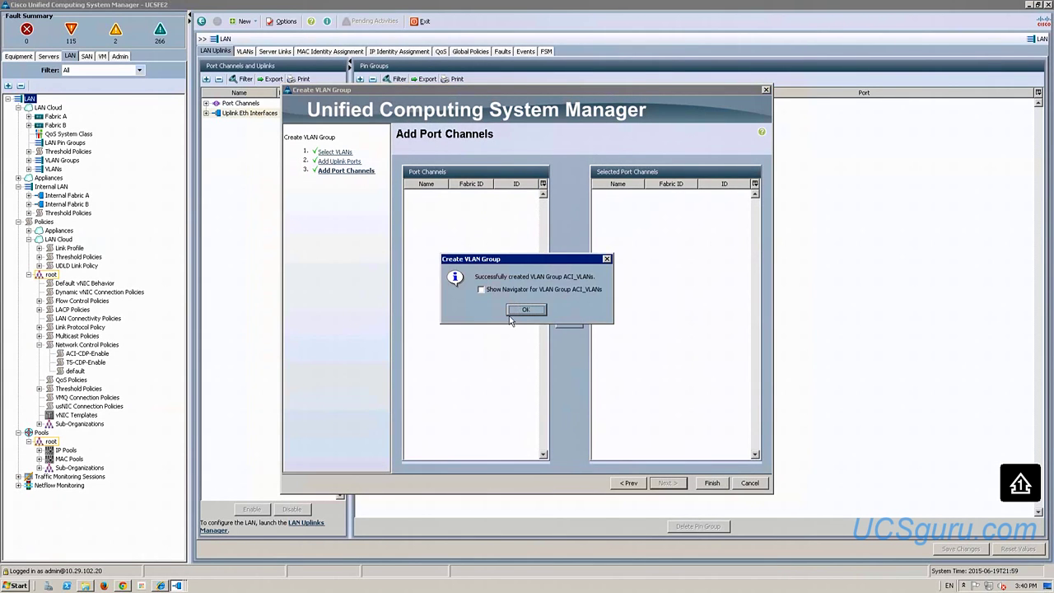
{"action": "left_click", "coordinate": [525, 310]}
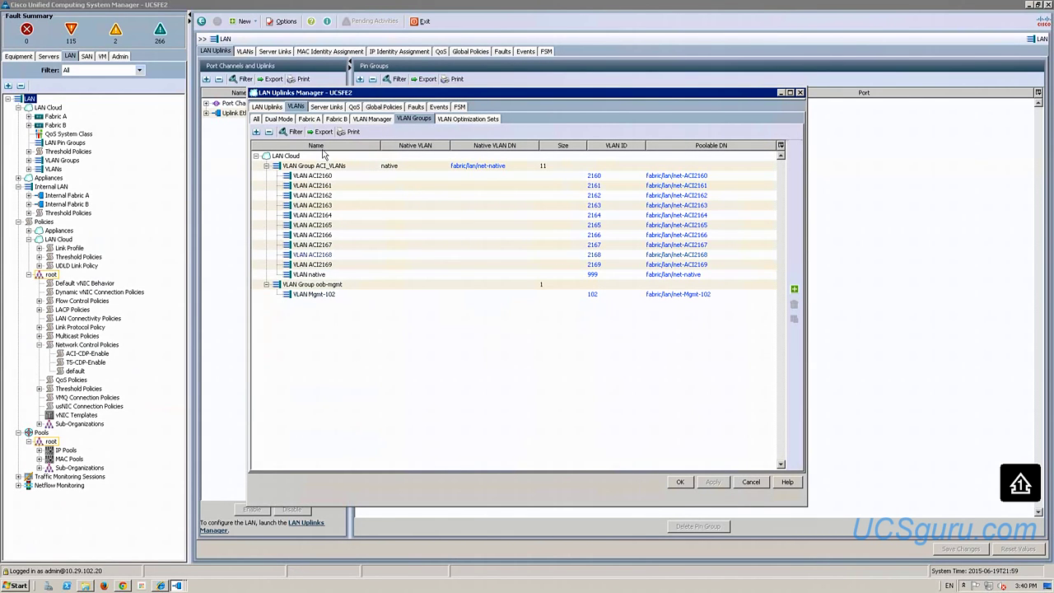
Step: Among unconfigured Ethernet ports, select Fabric Interconnect A ports 11 and 12
{"action": "left_click", "coordinate": [267, 107]}
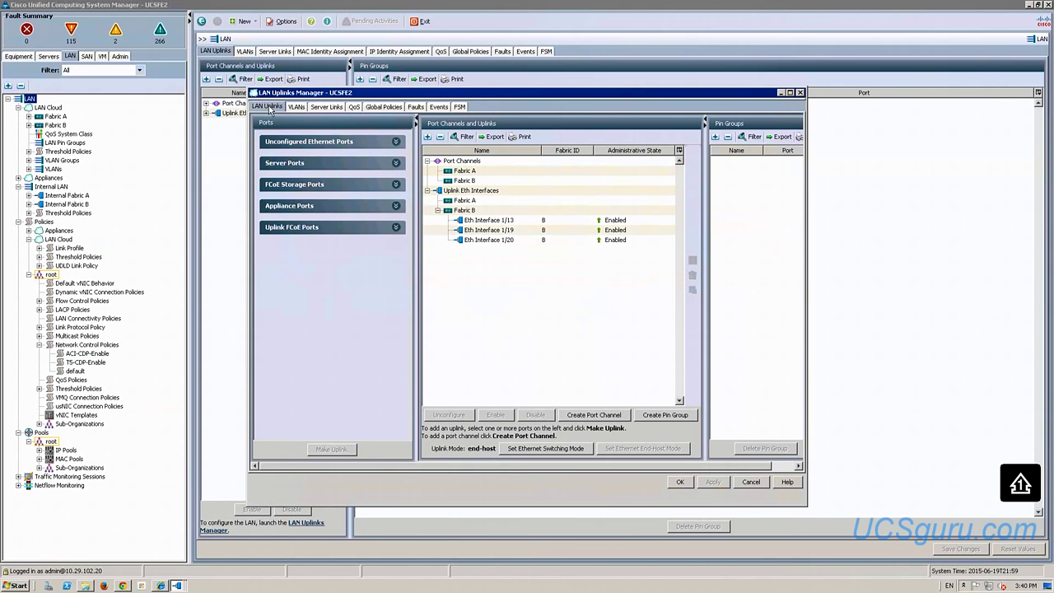
{"action": "left_click", "coordinate": [289, 147]}
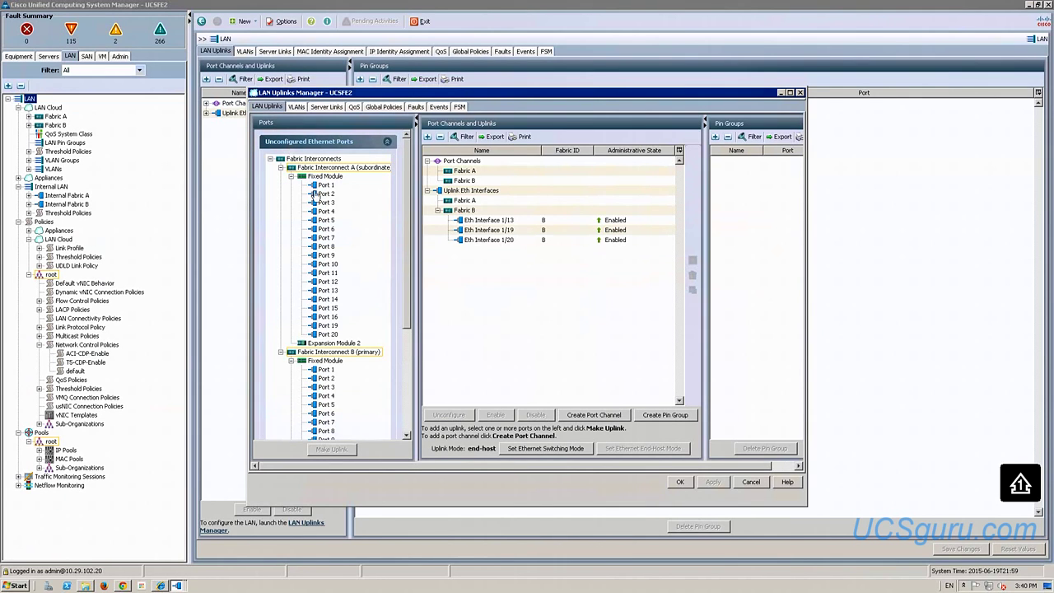
{"action": "left_click", "coordinate": [330, 274]}
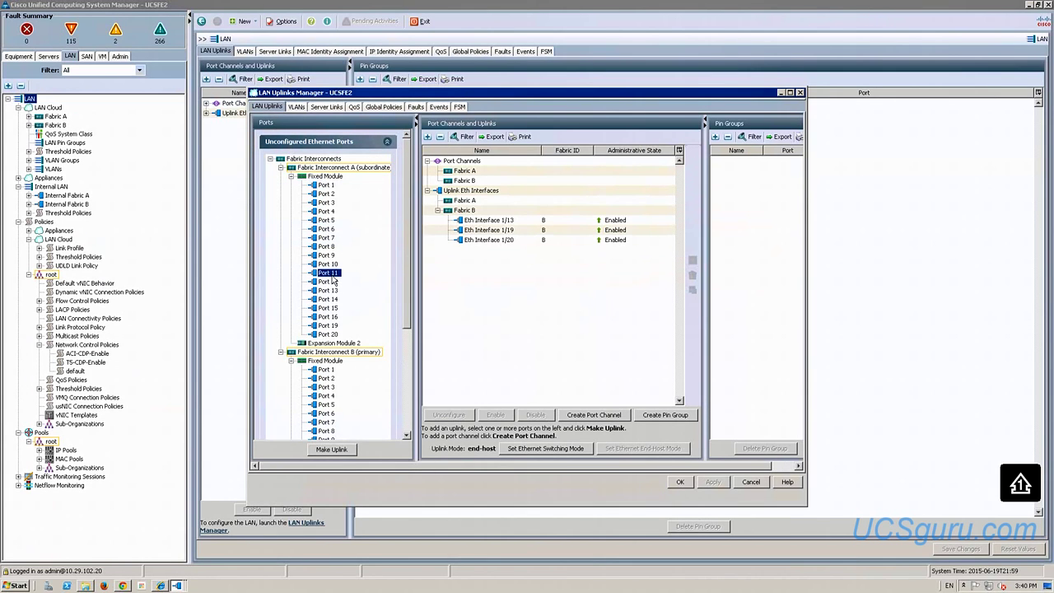
{"action": "left_click", "coordinate": [330, 282], "text": "ctrl"}
{"action": "scroll", "coordinate": [405, 437], "scroll_direction": "down", "scroll_amount": 3}
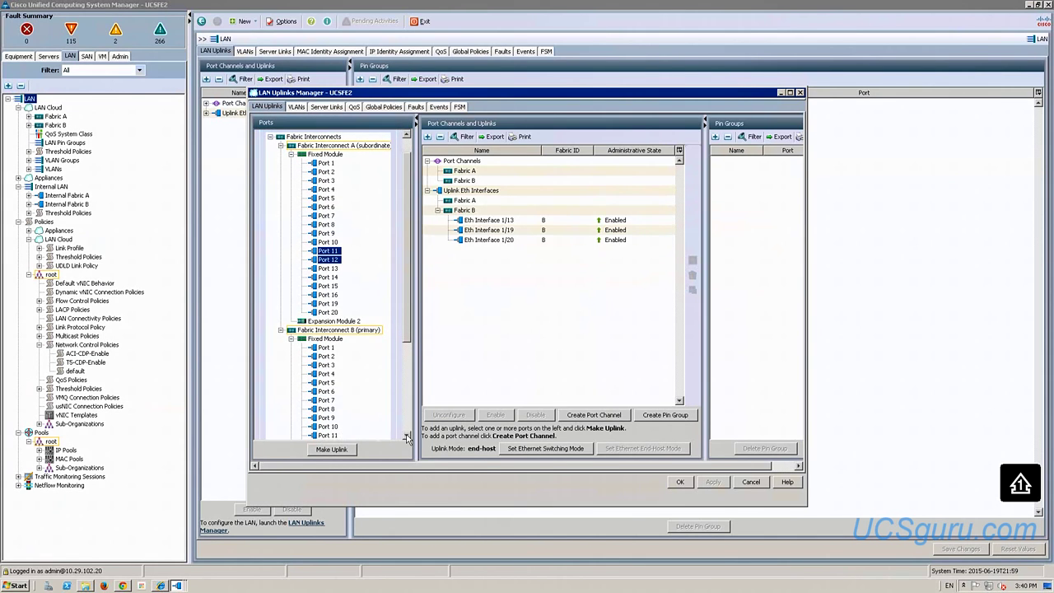
{"action": "left_click", "coordinate": [406, 438]}
Step: Add Fabric B ports 11 and 12, make all four uplink ports, and close the manager
{"action": "left_click", "coordinate": [331, 419], "text": "ctrl"}
{"action": "left_click", "coordinate": [335, 429], "text": "ctrl"}
{"action": "left_click", "coordinate": [332, 449]}
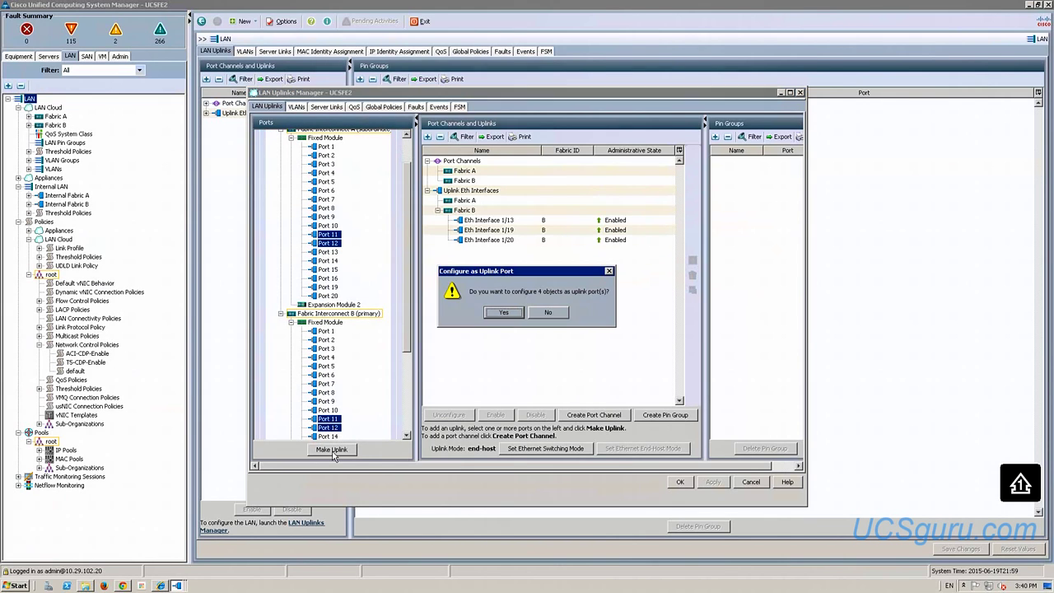
{"action": "left_click", "coordinate": [493, 313]}
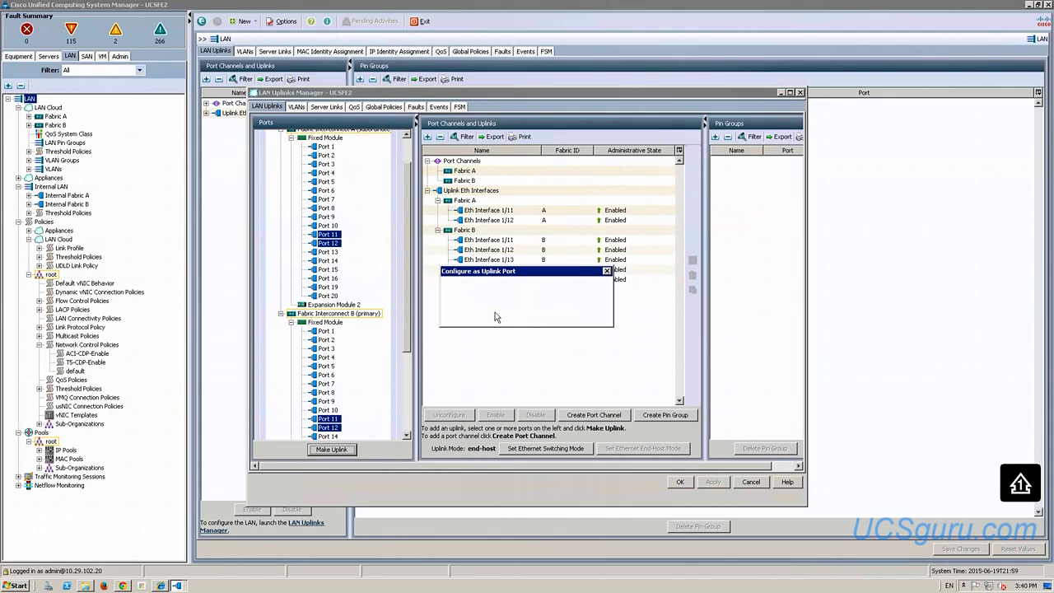
{"action": "left_click", "coordinate": [528, 312]}
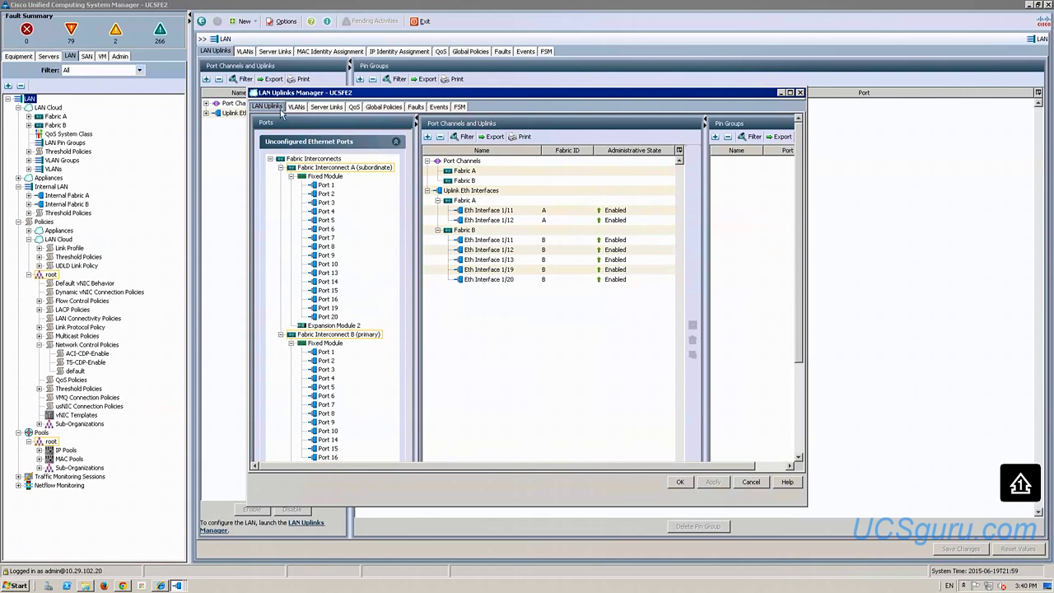
{"action": "left_click", "coordinate": [798, 93]}
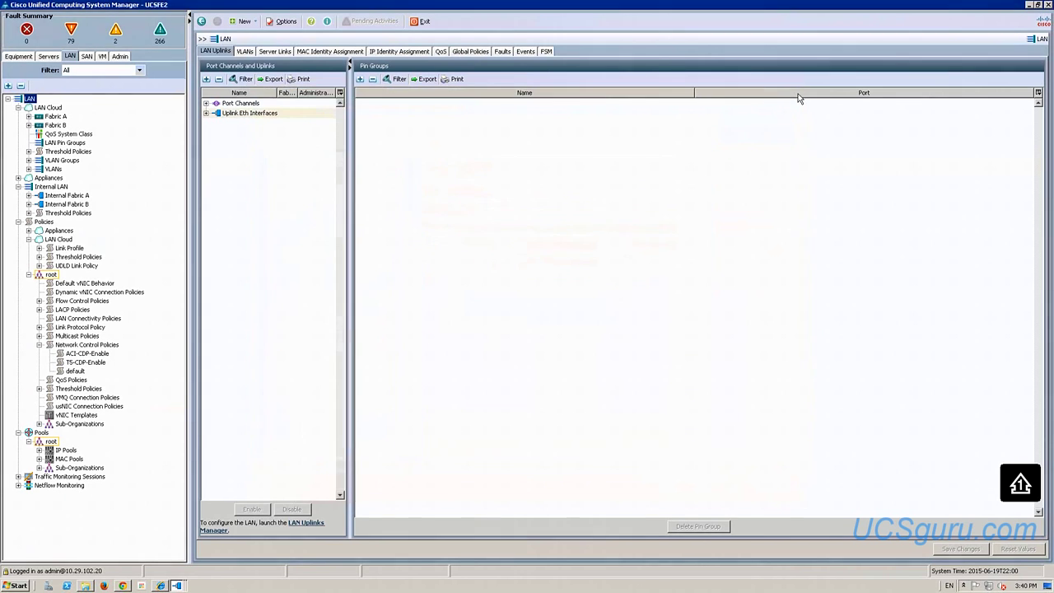
Step: Start a Fabric A port channel with ID 1 named To_ACI
{"action": "left_click", "coordinate": [206, 103]}
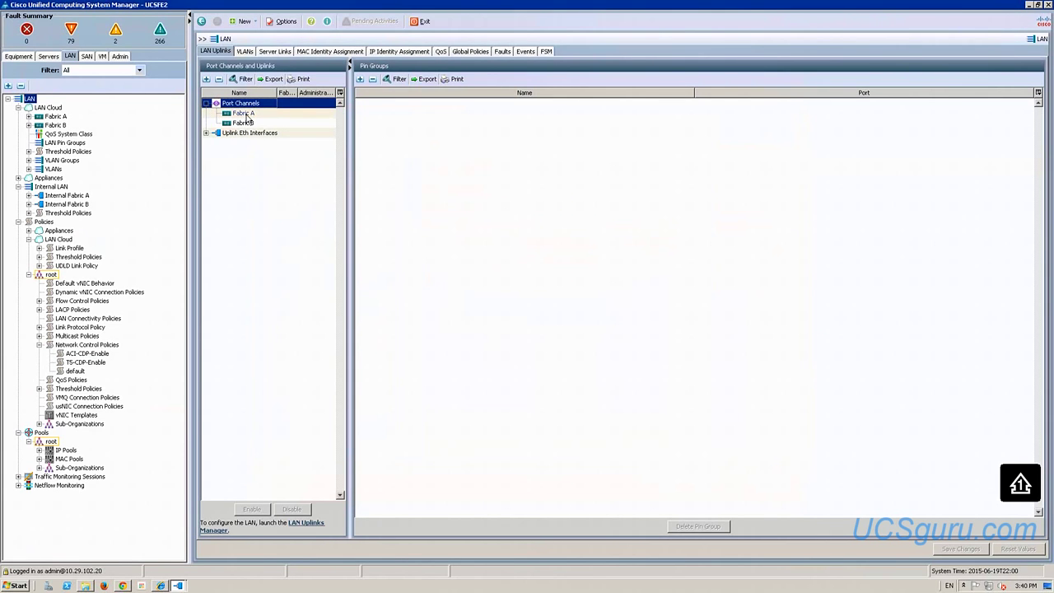
{"action": "left_click", "coordinate": [246, 115]}
{"action": "right_click", "coordinate": [246, 115]}
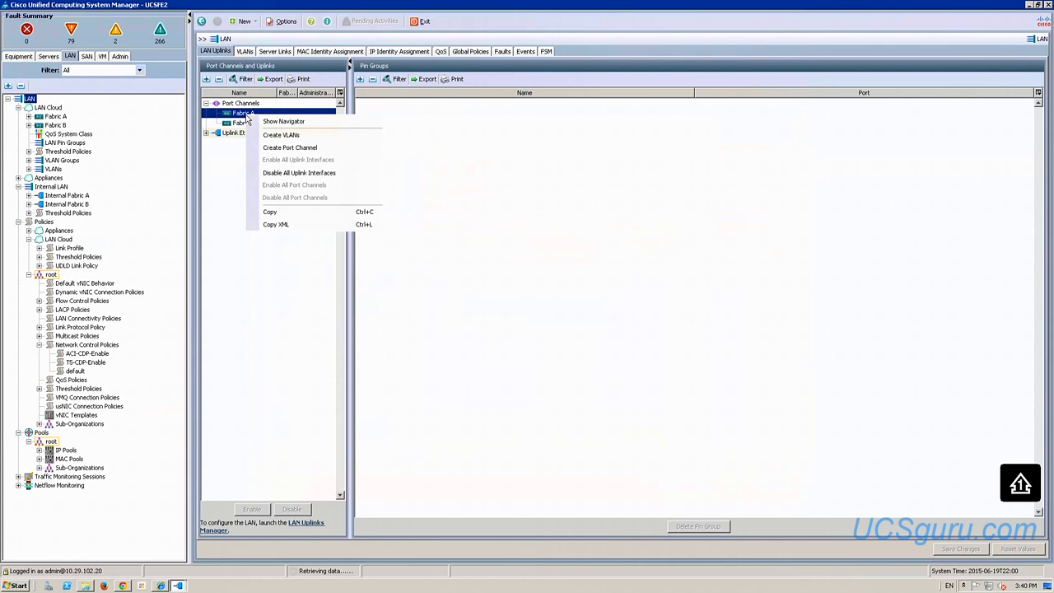
{"action": "left_click", "coordinate": [283, 149]}
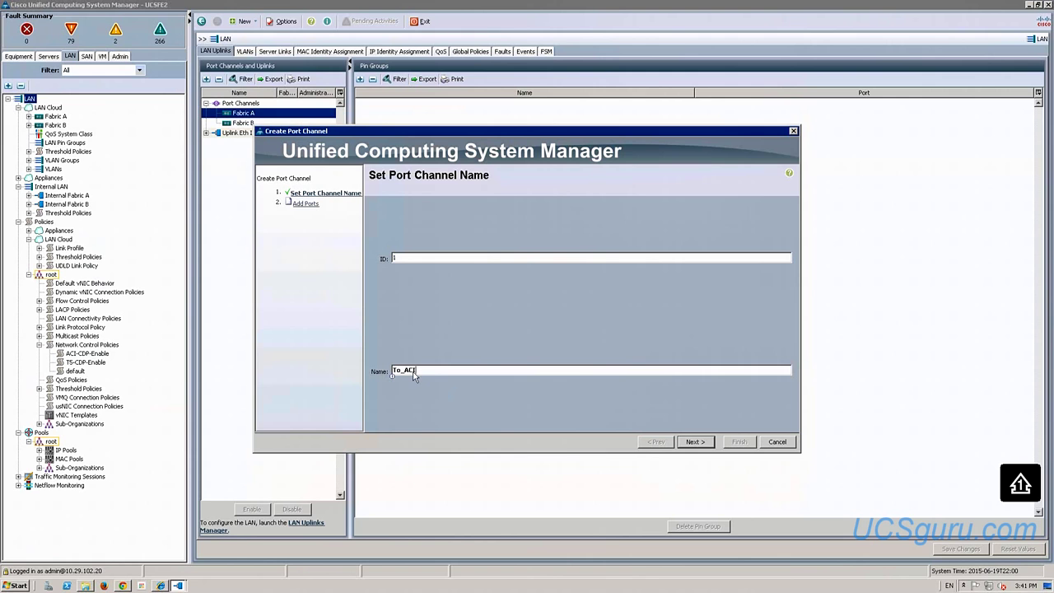
{"action": "left_click", "coordinate": [696, 442]}
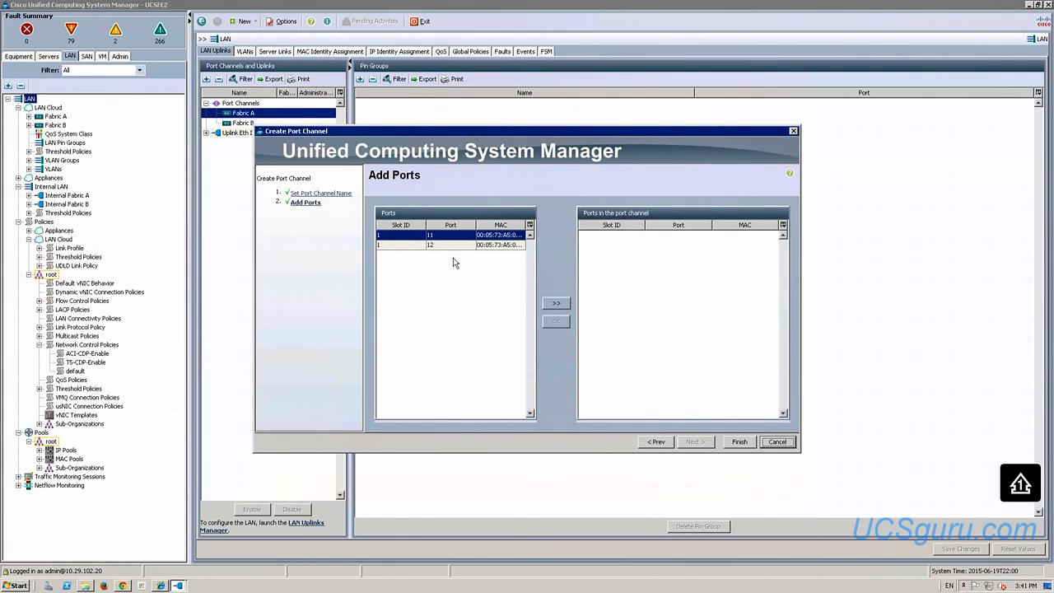
Step: Add uplink ports 11 and 12 to the To_ACI port channel and finish
{"action": "left_click", "coordinate": [436, 244], "text": "shift"}
{"action": "left_click", "coordinate": [431, 236], "text": "ctrl"}
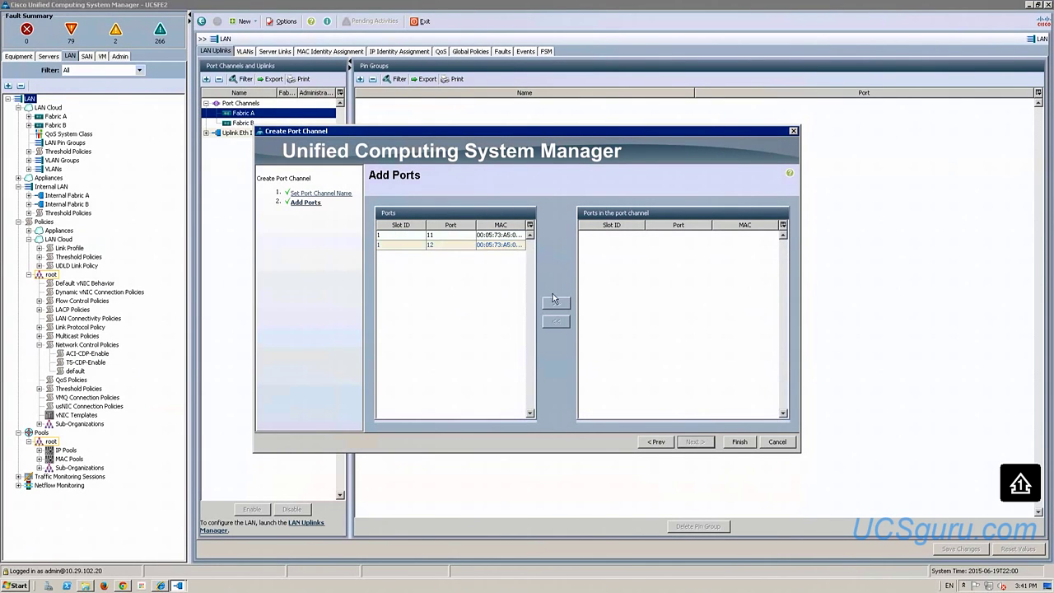
{"action": "left_click", "coordinate": [430, 236]}
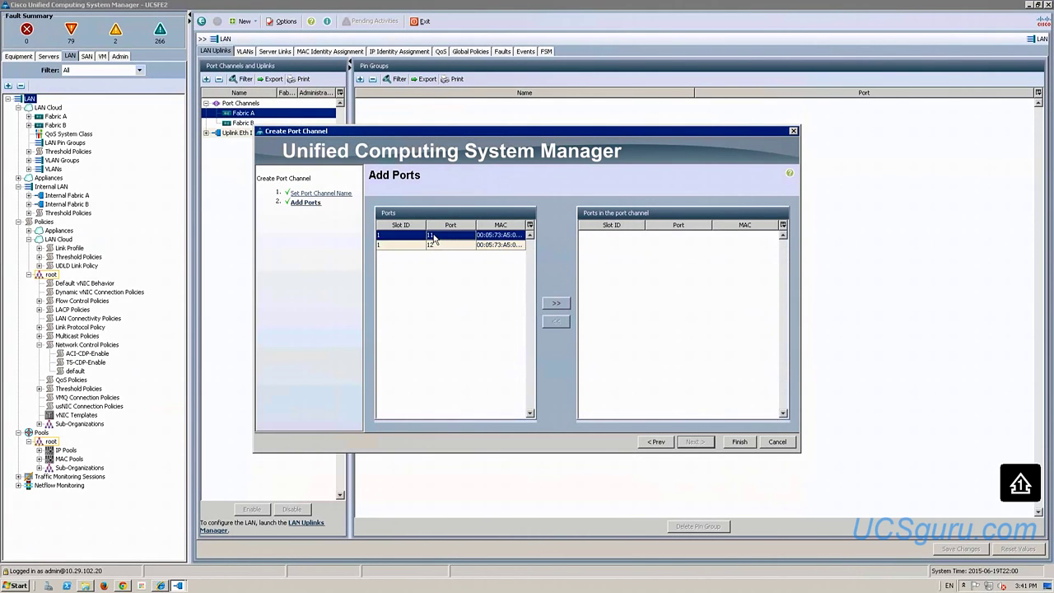
{"action": "left_click", "coordinate": [436, 247], "text": "shift"}
{"action": "left_click", "coordinate": [555, 303]}
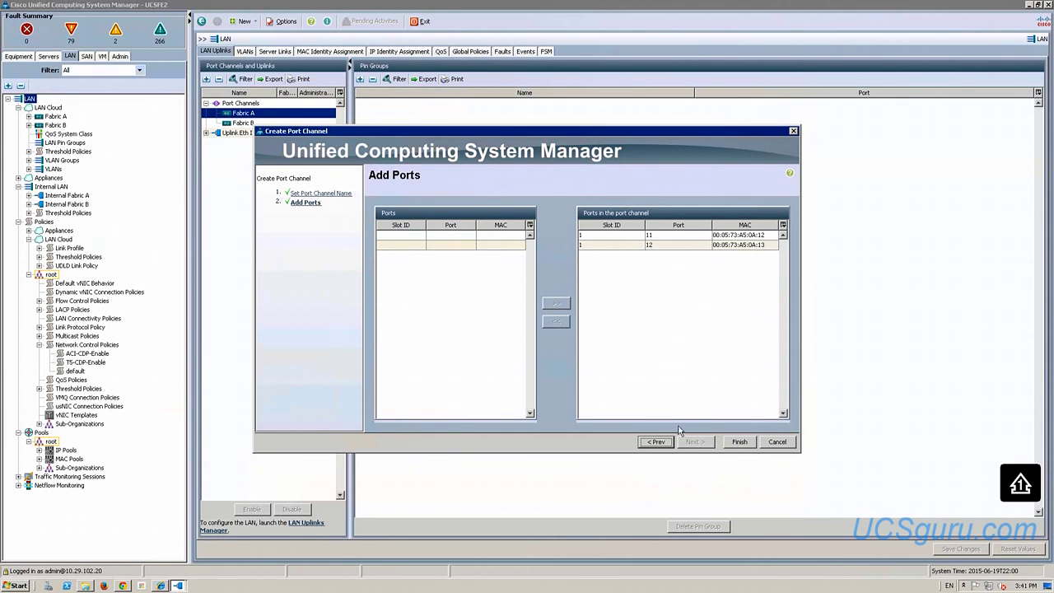
{"action": "left_click", "coordinate": [739, 443]}
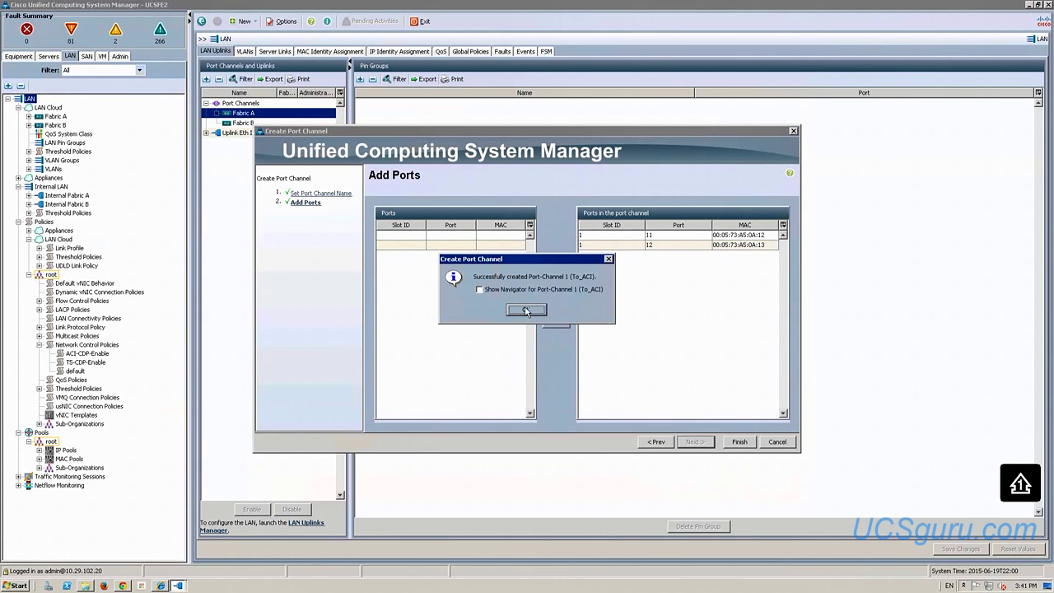
{"action": "left_click", "coordinate": [525, 310]}
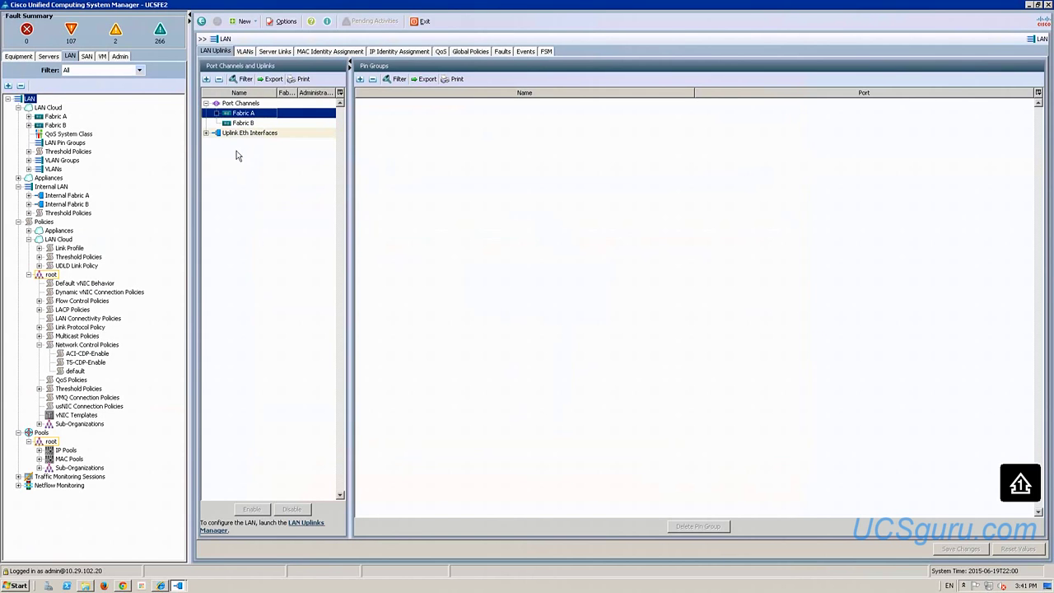
Step: Create port channel 1 named To_ACI on Fabric B with uplink ports 11 and 12
{"action": "left_click", "coordinate": [250, 124]}
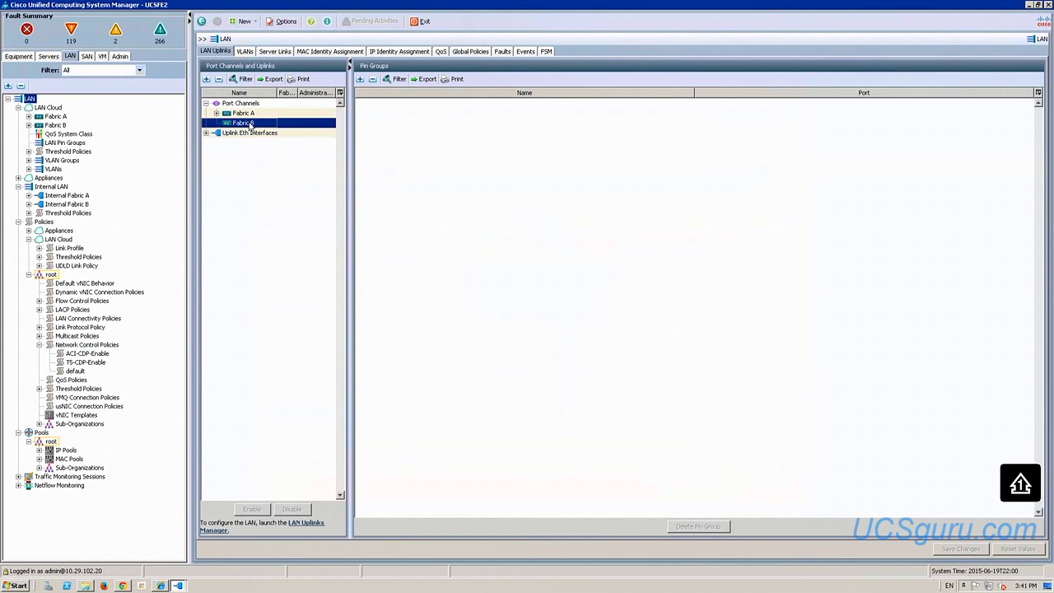
{"action": "right_click", "coordinate": [249, 123]}
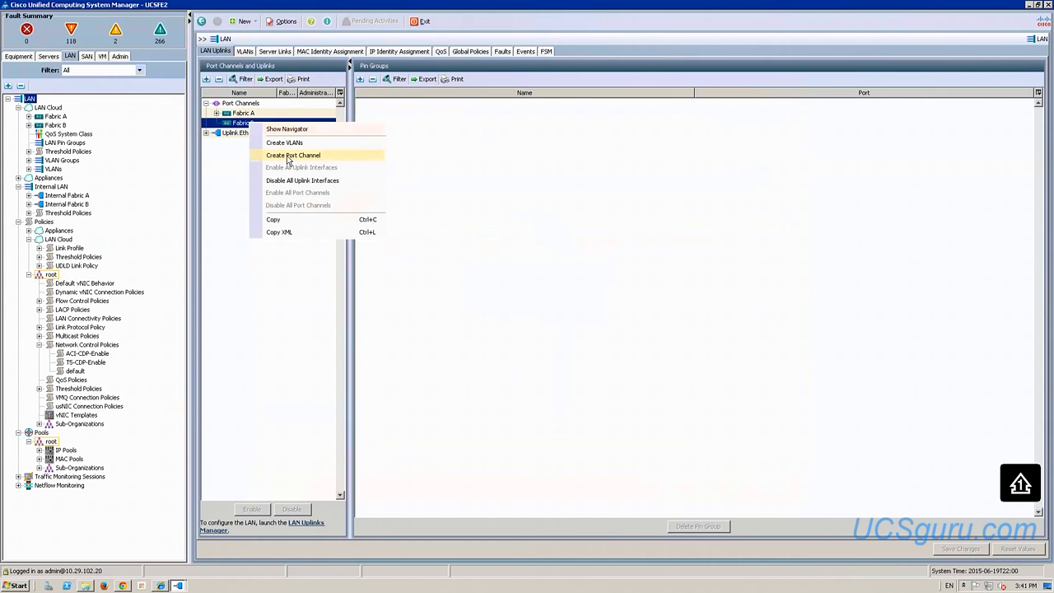
{"action": "left_click", "coordinate": [289, 154]}
{"action": "left_click", "coordinate": [402, 371]}
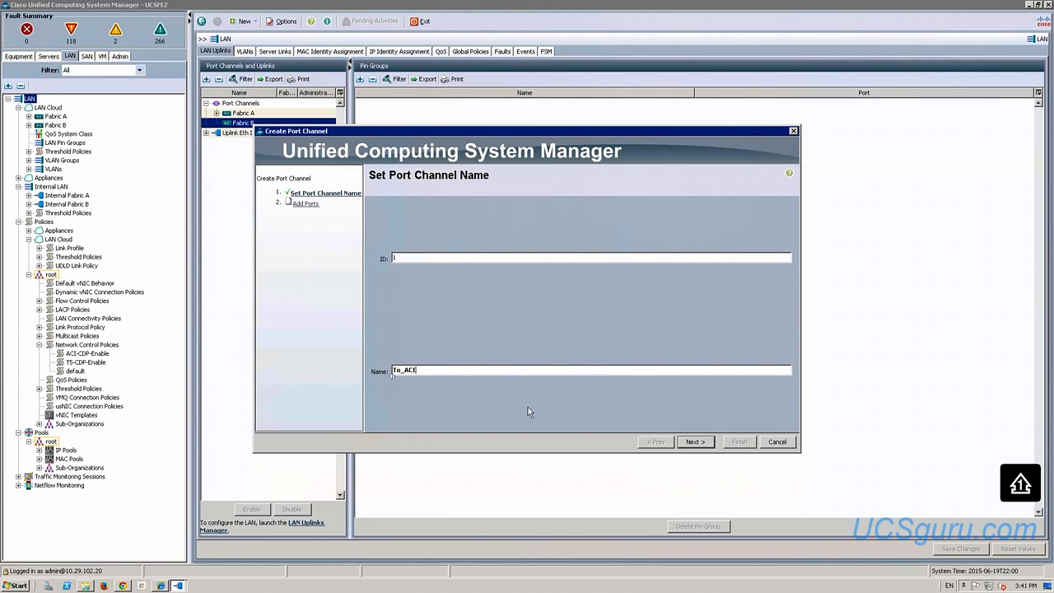
{"action": "left_click", "coordinate": [695, 442]}
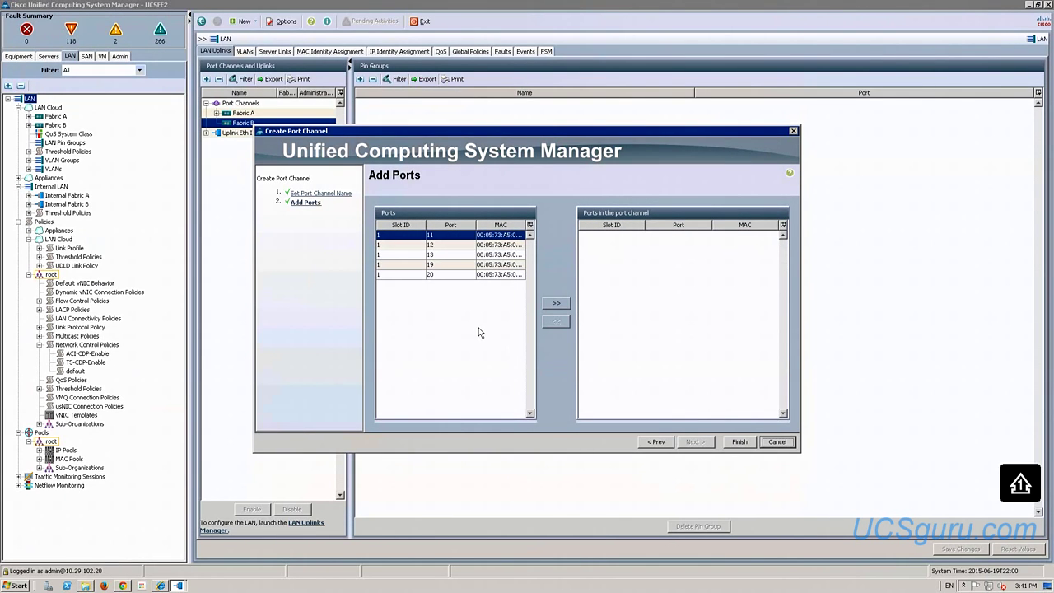
{"action": "left_click", "coordinate": [451, 244], "text": "shift"}
{"action": "left_click", "coordinate": [557, 303]}
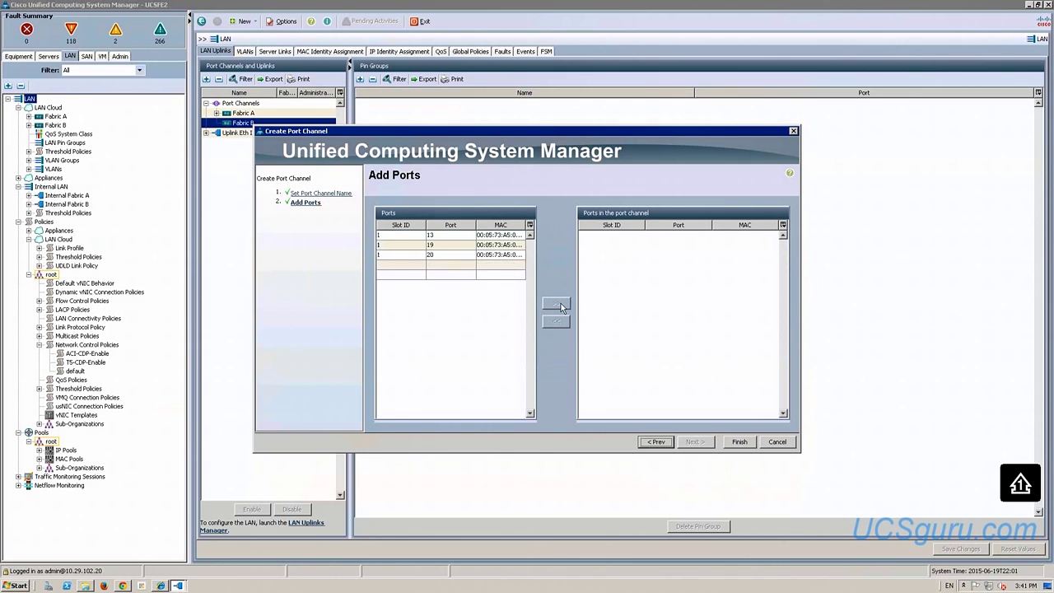
{"action": "left_click", "coordinate": [738, 443]}
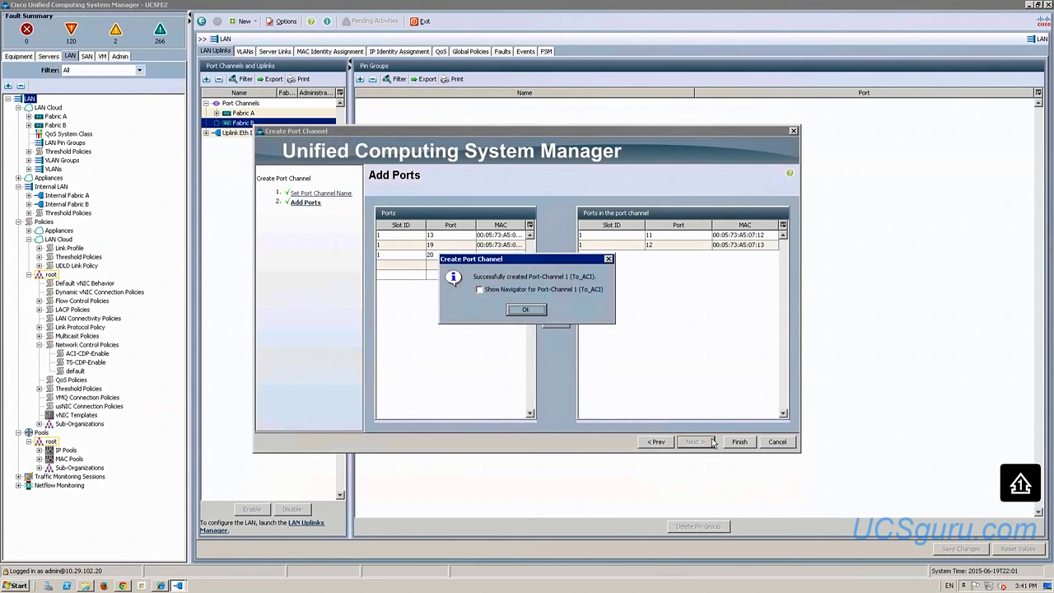
{"action": "left_click", "coordinate": [525, 312]}
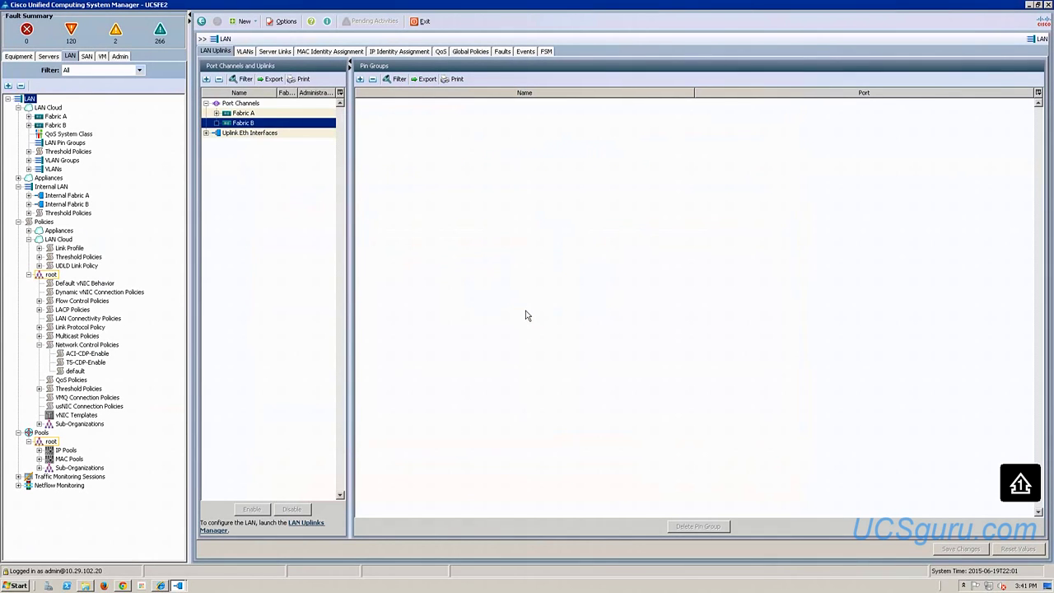
Step: Expand Fabric A's Port Channels in the LAN tree to show its To_ACI channel
{"action": "left_click", "coordinate": [216, 116], "text": "ctrl"}
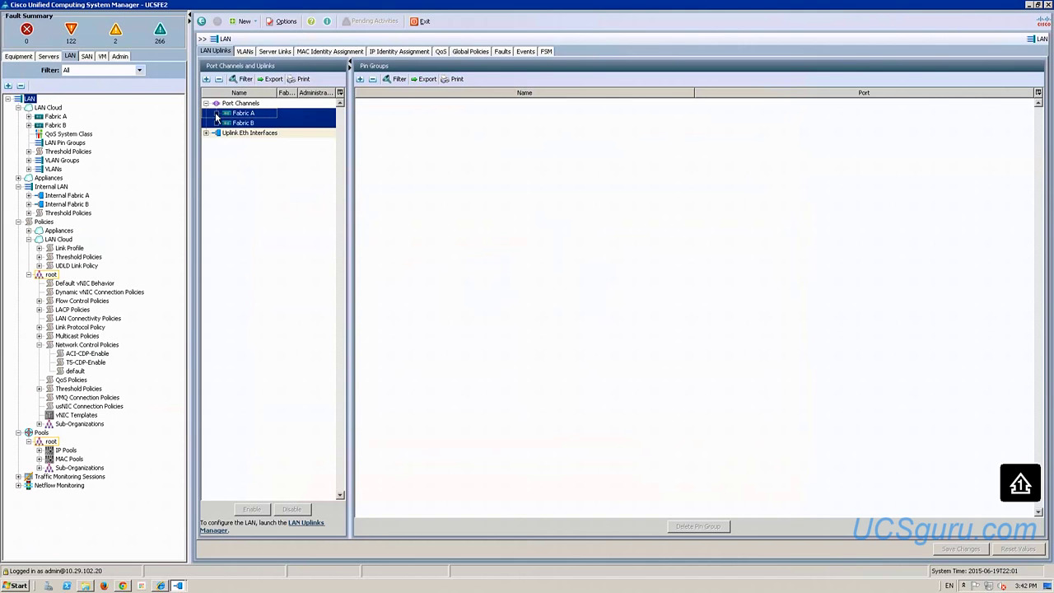
{"action": "left_click", "coordinate": [216, 116], "text": "ctrl"}
{"action": "left_click", "coordinate": [216, 116], "text": "ctrl"}
{"action": "left_click", "coordinate": [216, 116], "text": "ctrl"}
{"action": "left_click", "coordinate": [218, 123], "text": "ctrl"}
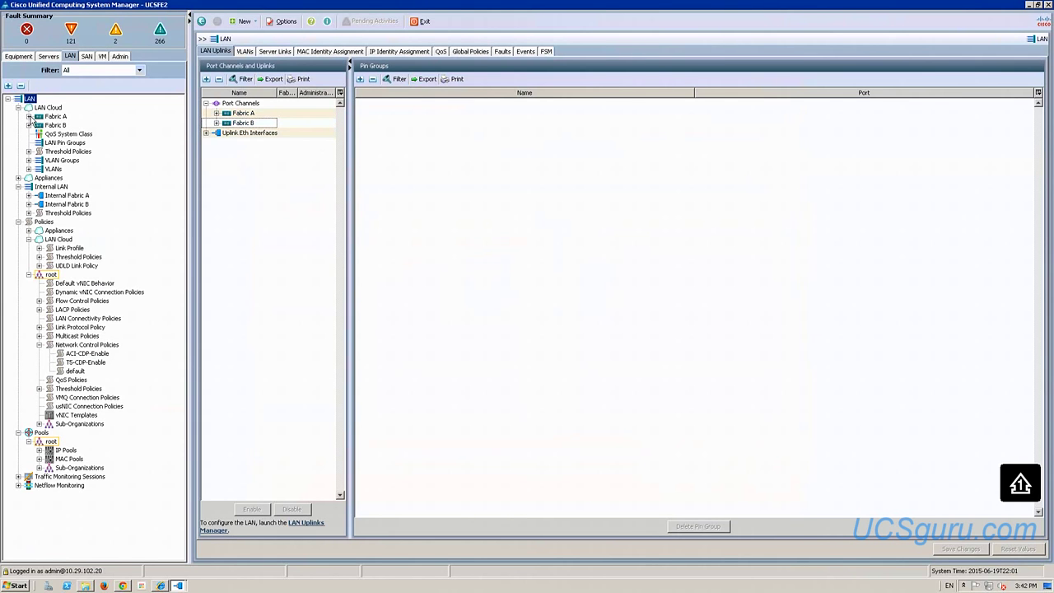
{"action": "left_click", "coordinate": [29, 116]}
{"action": "left_click", "coordinate": [38, 126]}
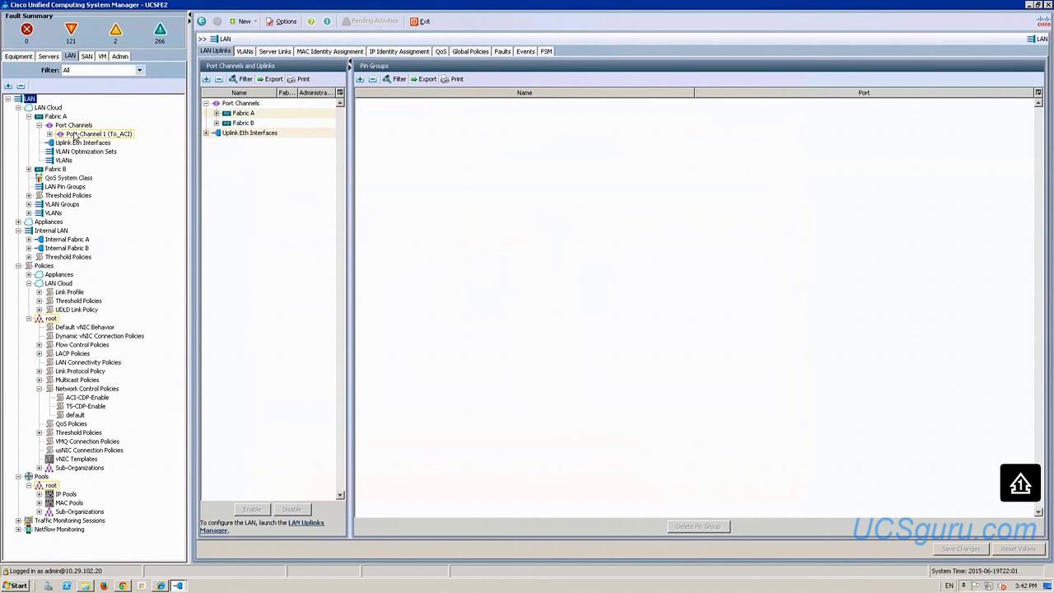
Step: Open the To_ACI port channel properties on Fabric A, then on Fabric B
{"action": "left_click", "coordinate": [74, 134]}
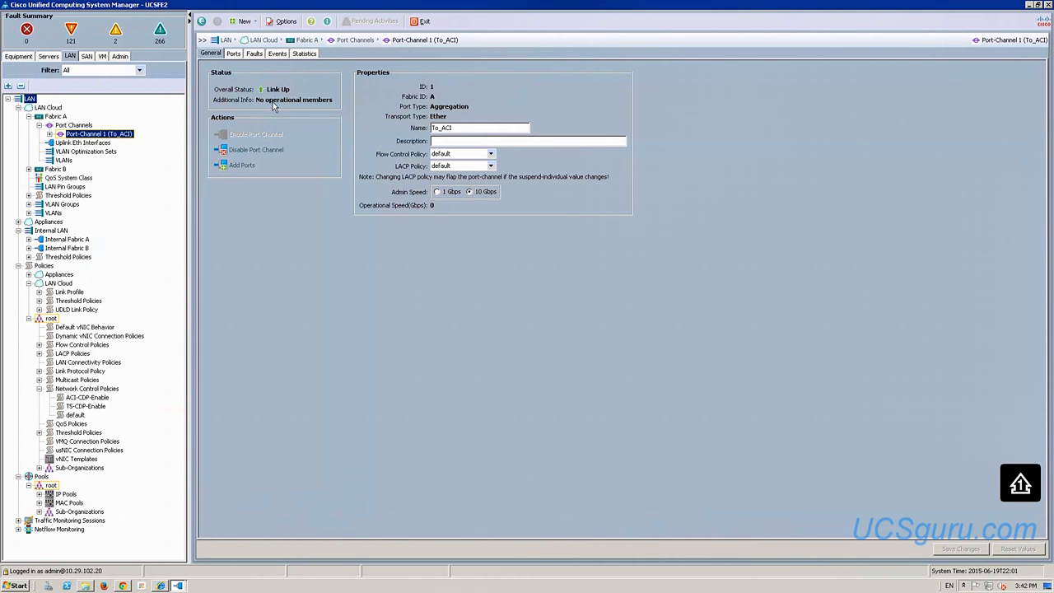
{"action": "left_click", "coordinate": [28, 170]}
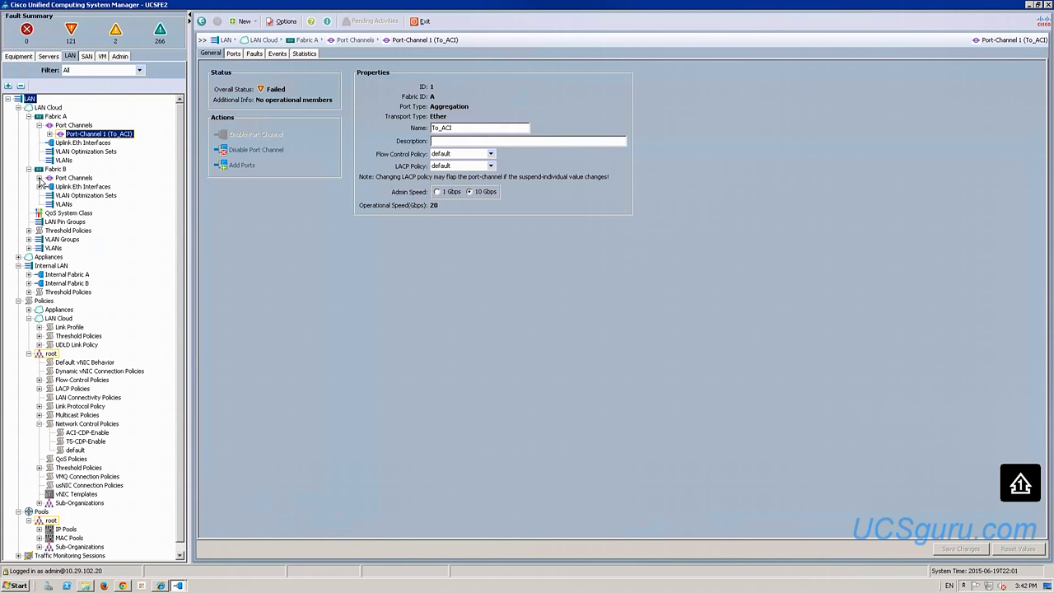
{"action": "left_click", "coordinate": [39, 178]}
{"action": "left_click", "coordinate": [78, 186]}
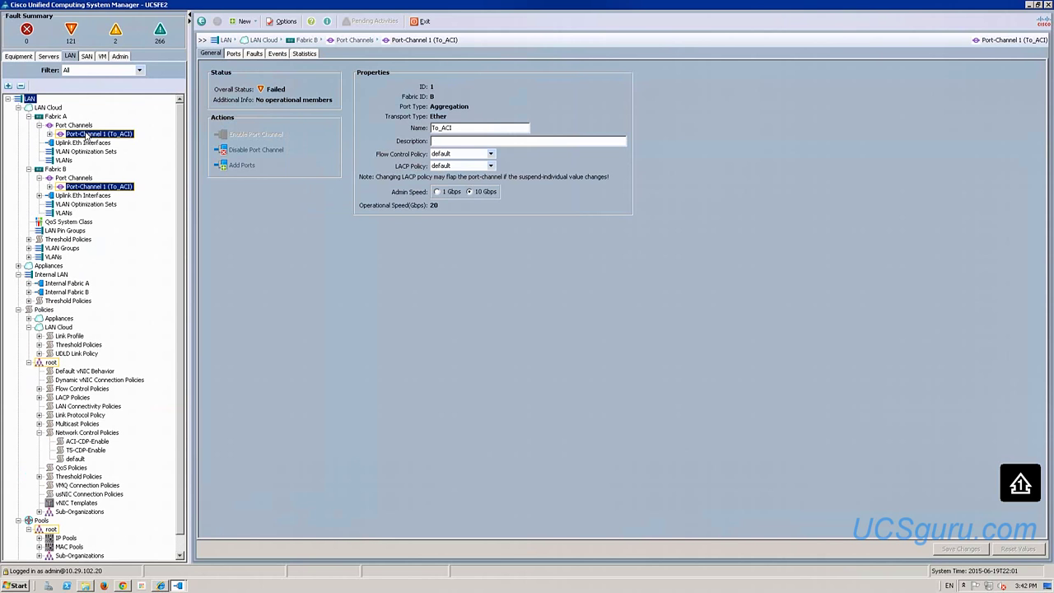
Step: Review both To_ACI channels' members and properties, then display the LAN Cloud overview
{"action": "left_click", "coordinate": [88, 188]}
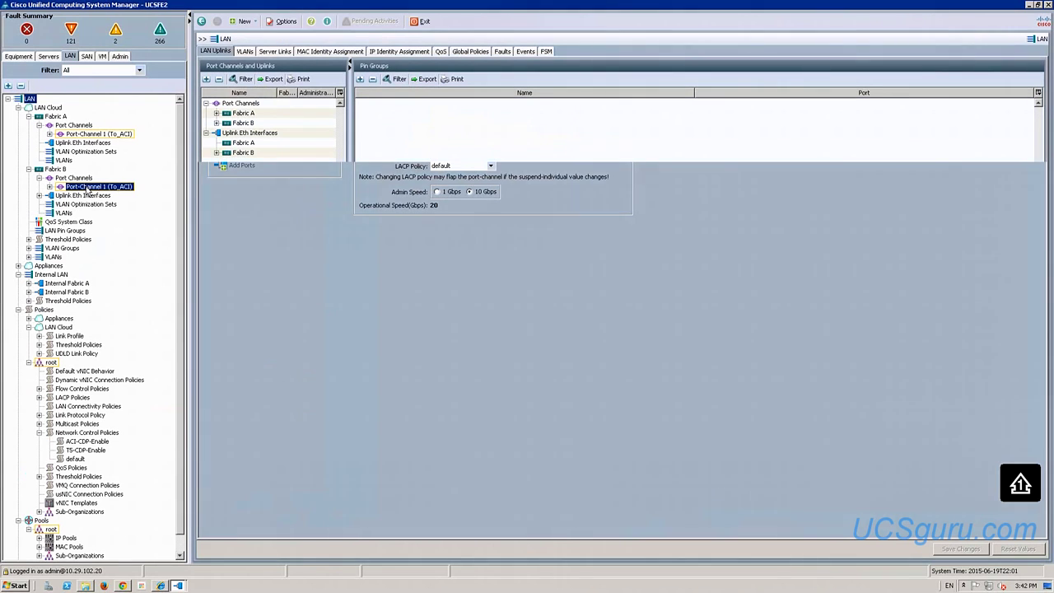
{"action": "left_click", "coordinate": [49, 187]}
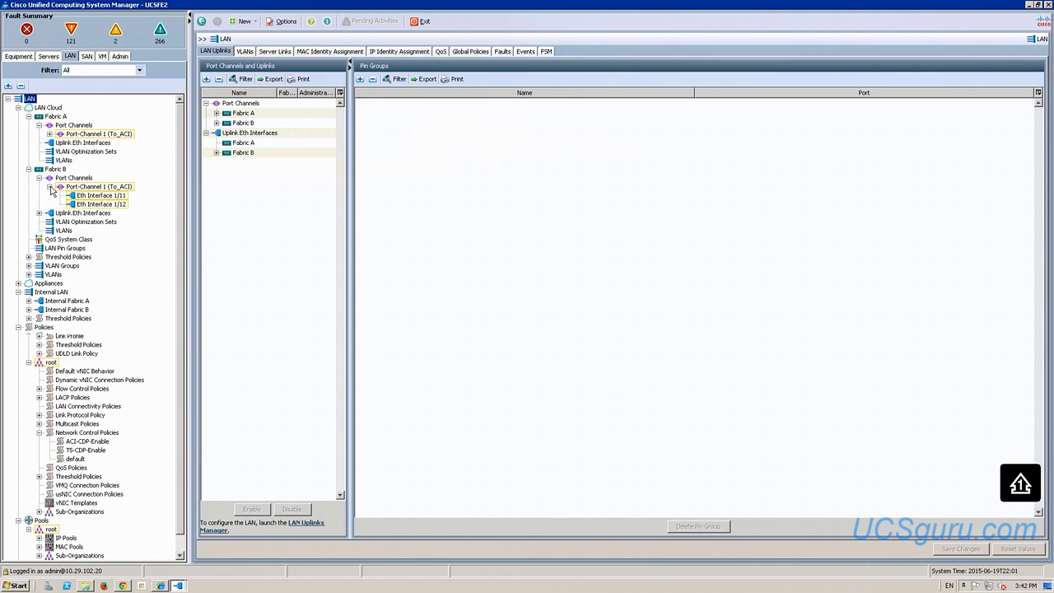
{"action": "left_click", "coordinate": [94, 188]}
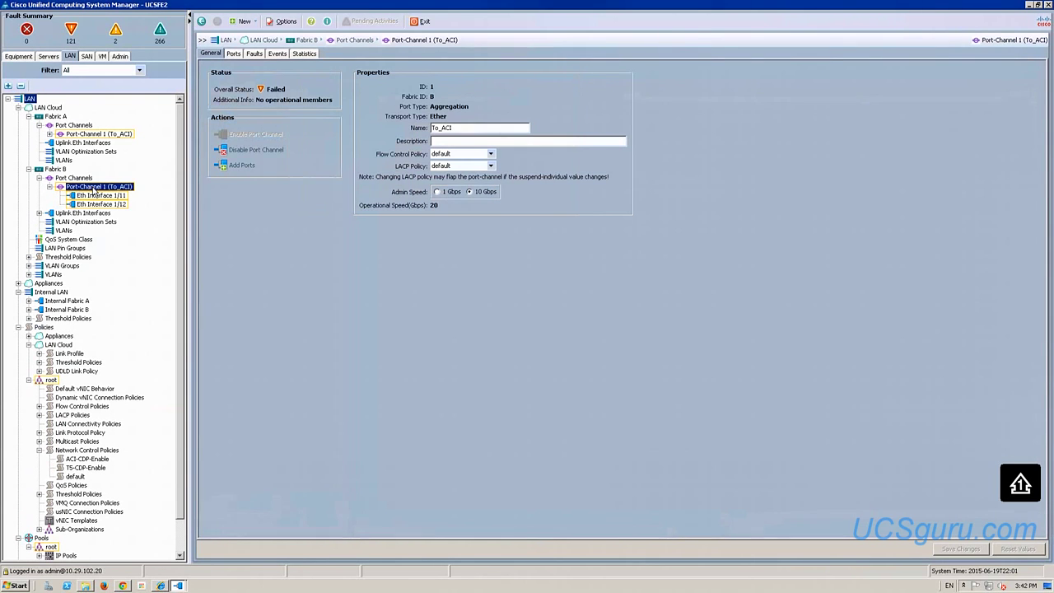
{"action": "left_click", "coordinate": [86, 134]}
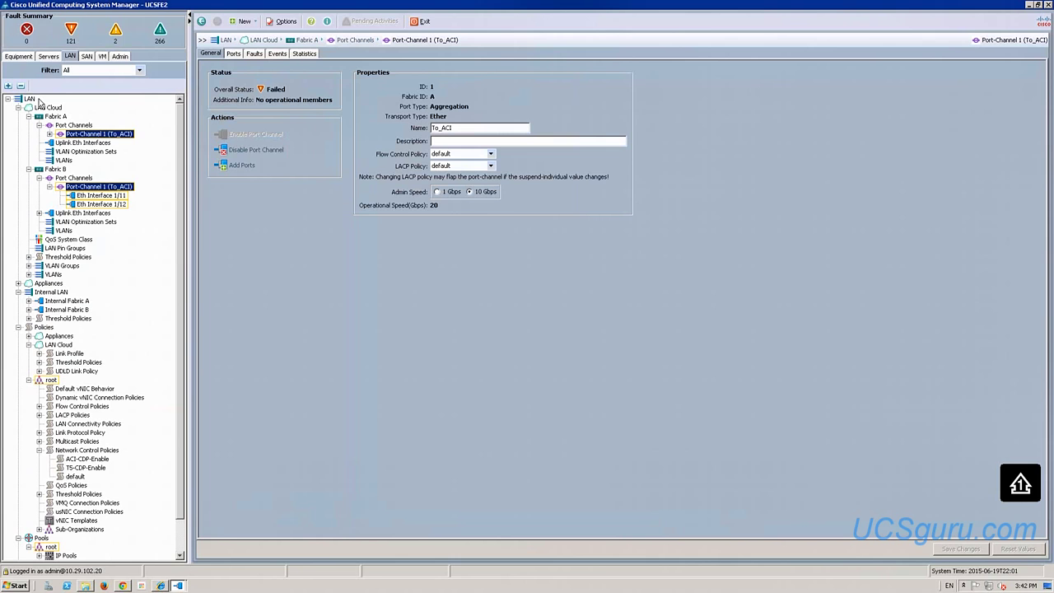
{"action": "left_click", "coordinate": [29, 100]}
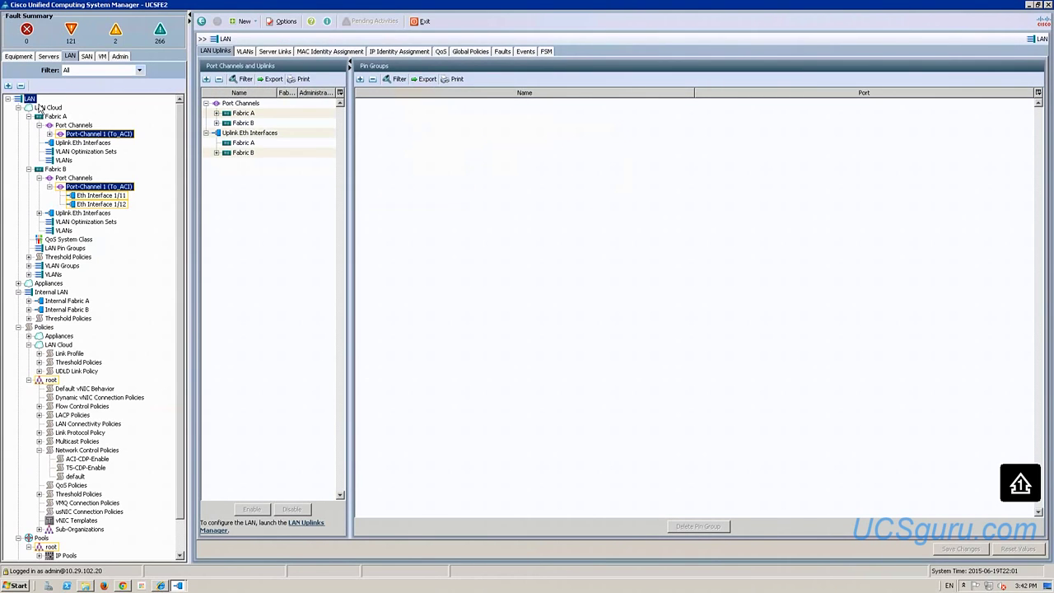
{"action": "left_click", "coordinate": [38, 107]}
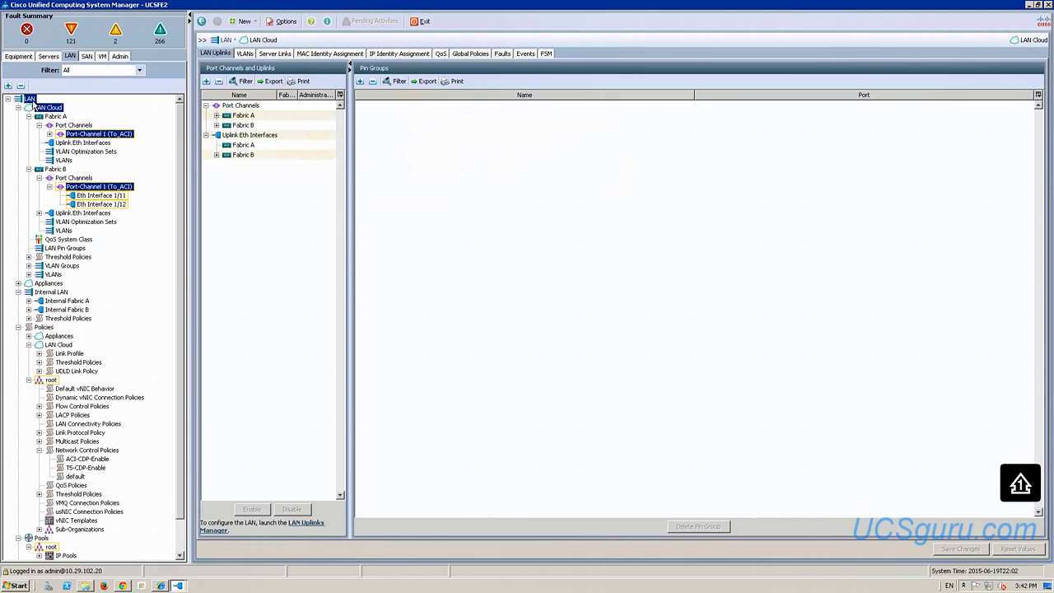
Step: In LAN Uplinks Manager's VLANs > VLAN Groups list, open the ACI_VLANs group properties
{"action": "left_click", "coordinate": [302, 525]}
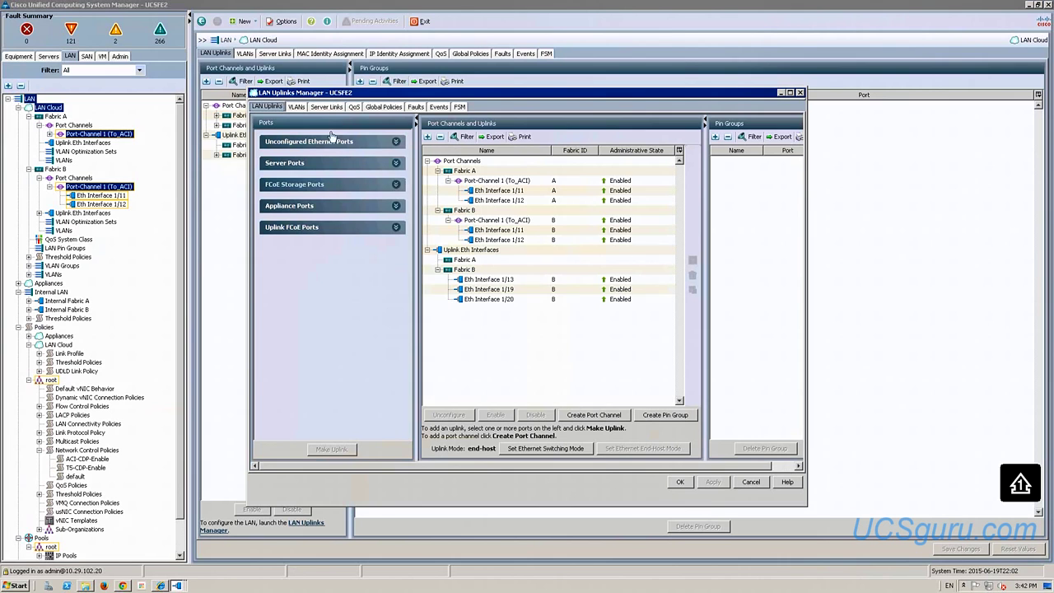
{"action": "left_click", "coordinate": [297, 107]}
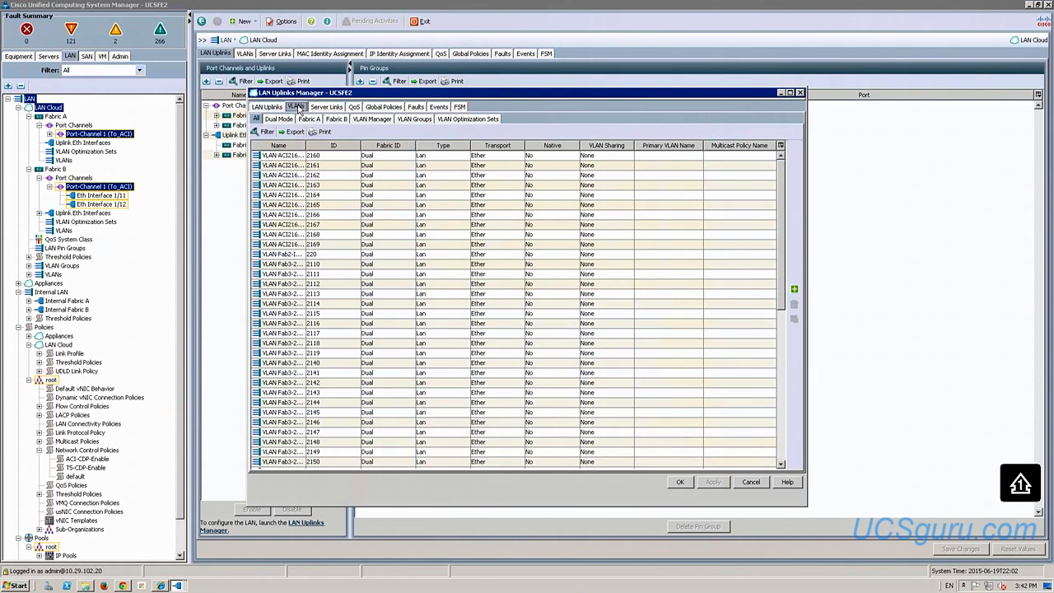
{"action": "left_click", "coordinate": [415, 119]}
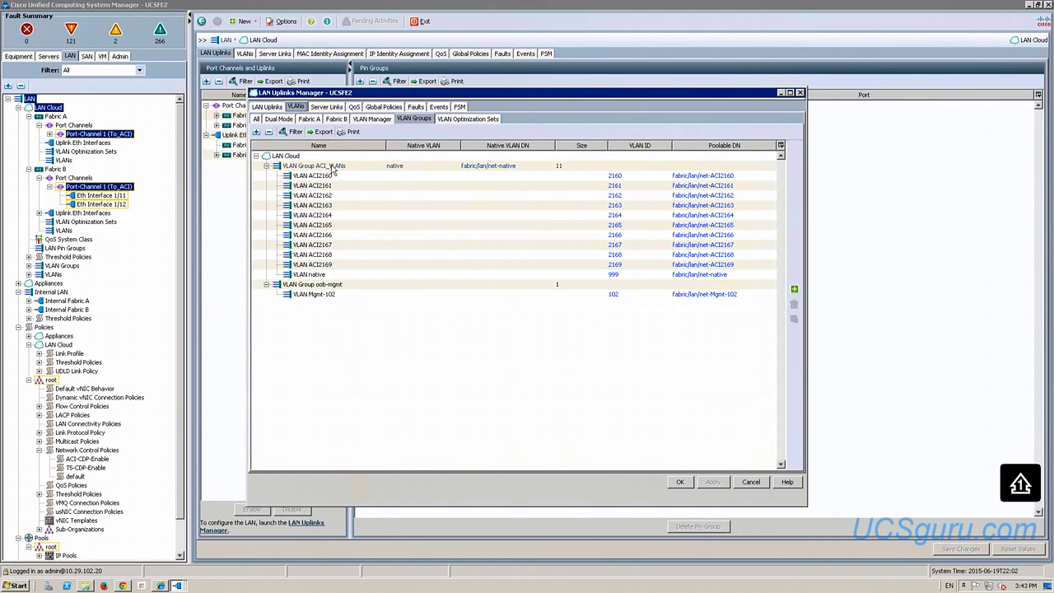
{"action": "left_click", "coordinate": [333, 167]}
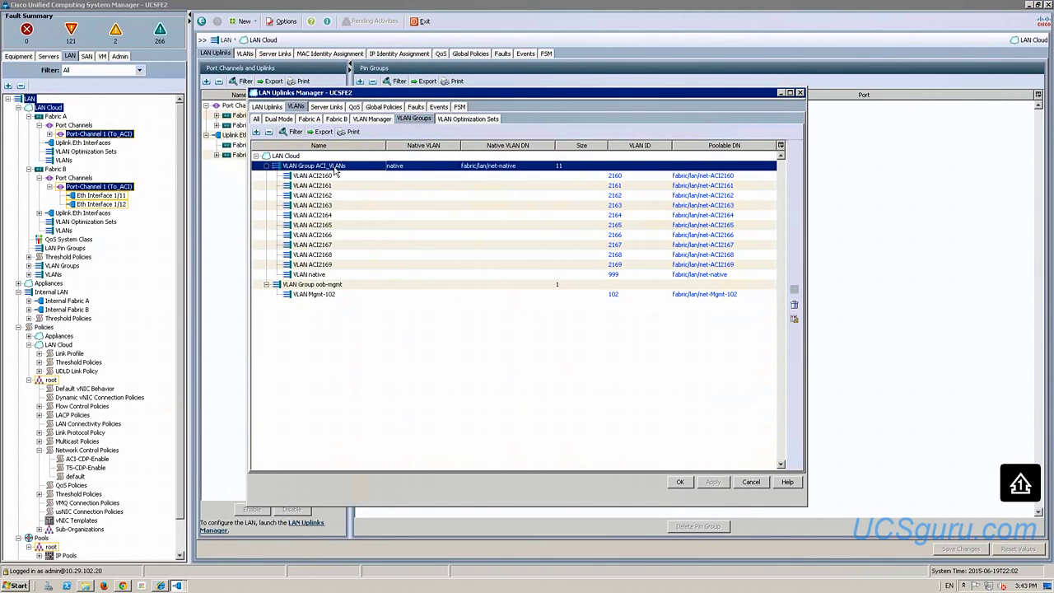
{"action": "double_click", "coordinate": [330, 167]}
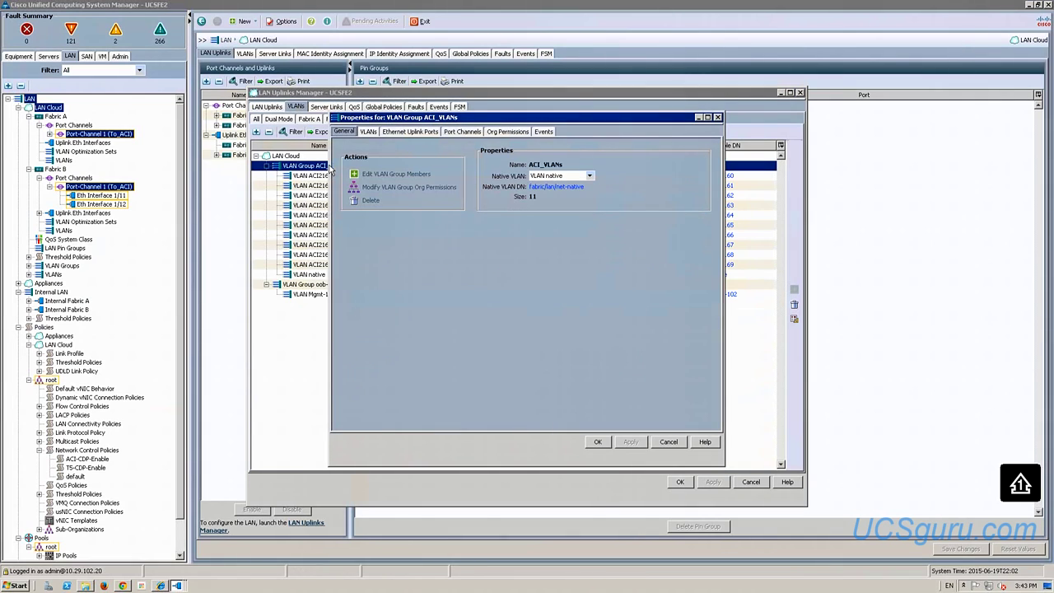
Step: Add both Fabric A and B To_ACI port channels to ACI_VLANs and close its properties
{"action": "left_click", "coordinate": [391, 134]}
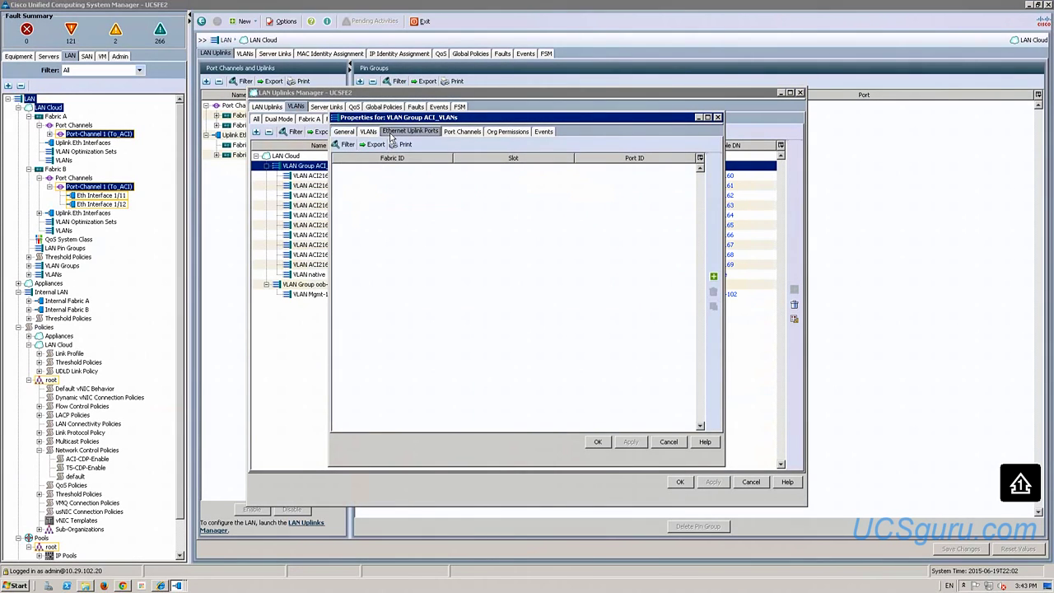
{"action": "left_click", "coordinate": [714, 276]}
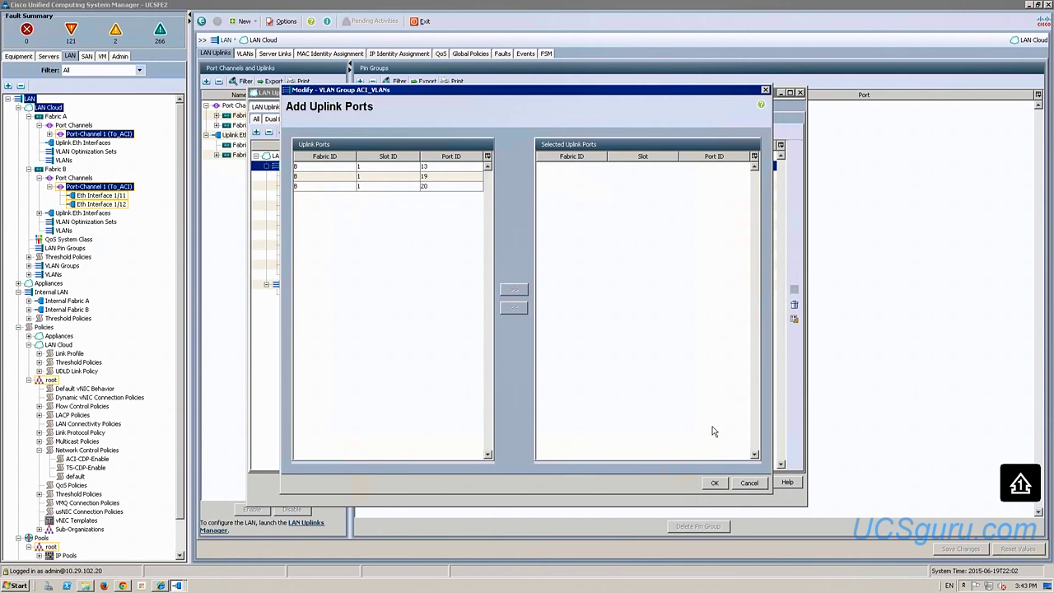
{"action": "left_click", "coordinate": [760, 485]}
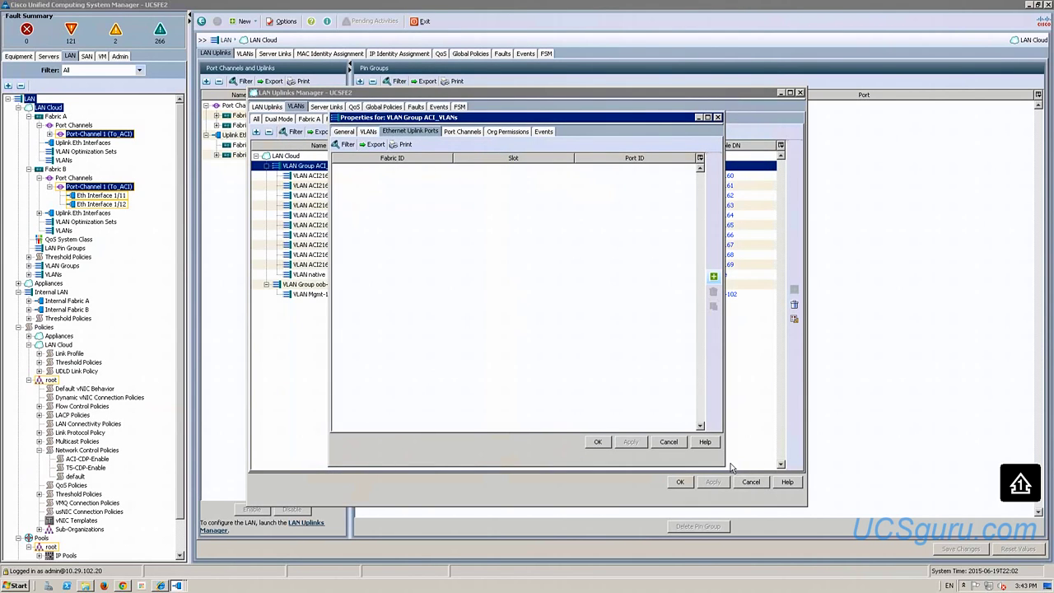
{"action": "left_click", "coordinate": [463, 131]}
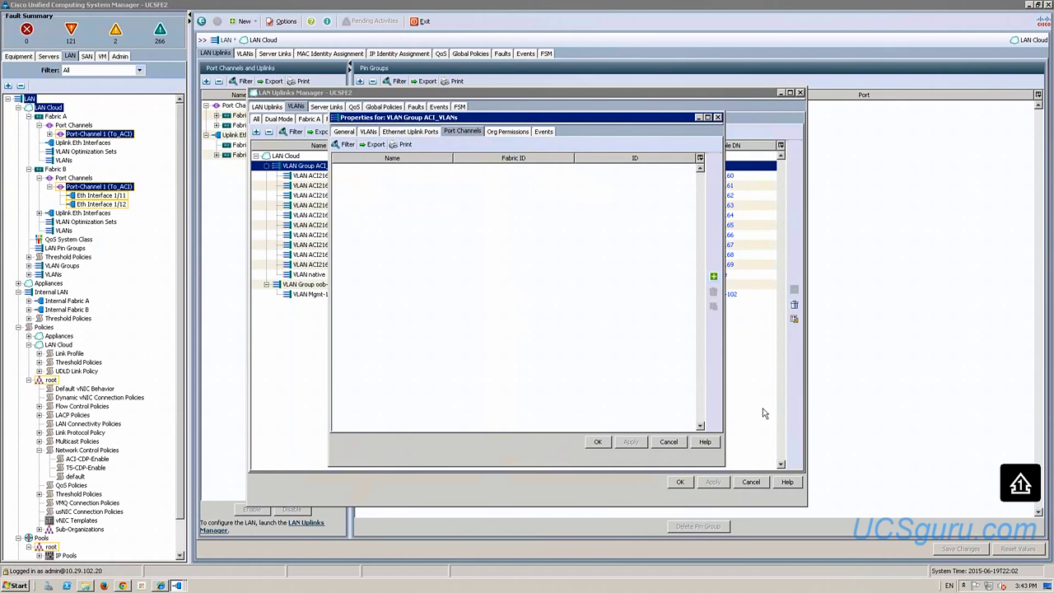
{"action": "left_click", "coordinate": [714, 277]}
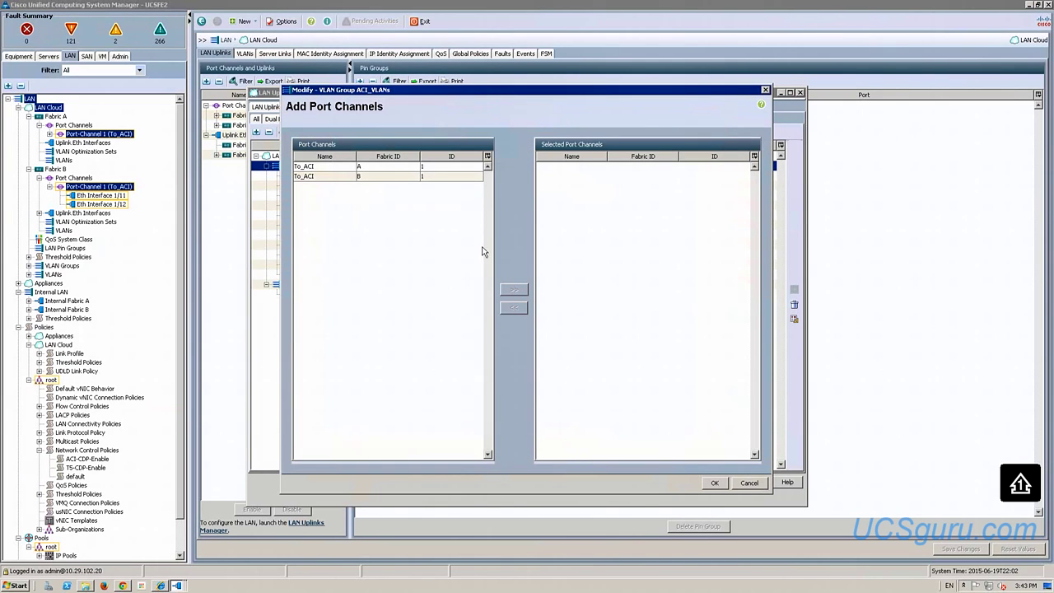
{"action": "left_click", "coordinate": [336, 167]}
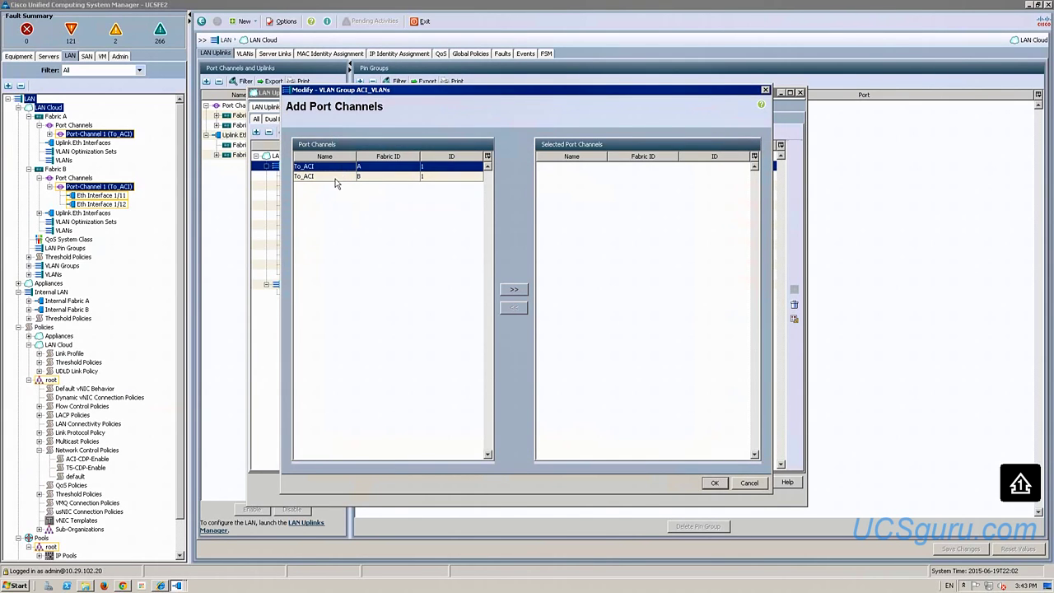
{"action": "left_click", "coordinate": [338, 177], "text": "shift"}
{"action": "left_click", "coordinate": [513, 290]}
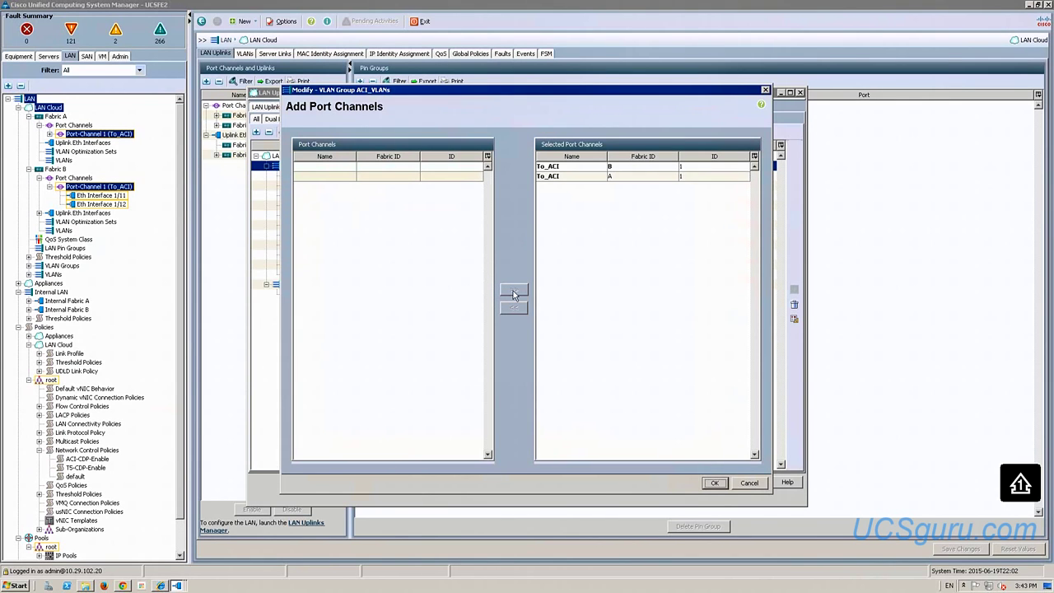
{"action": "left_click", "coordinate": [714, 484]}
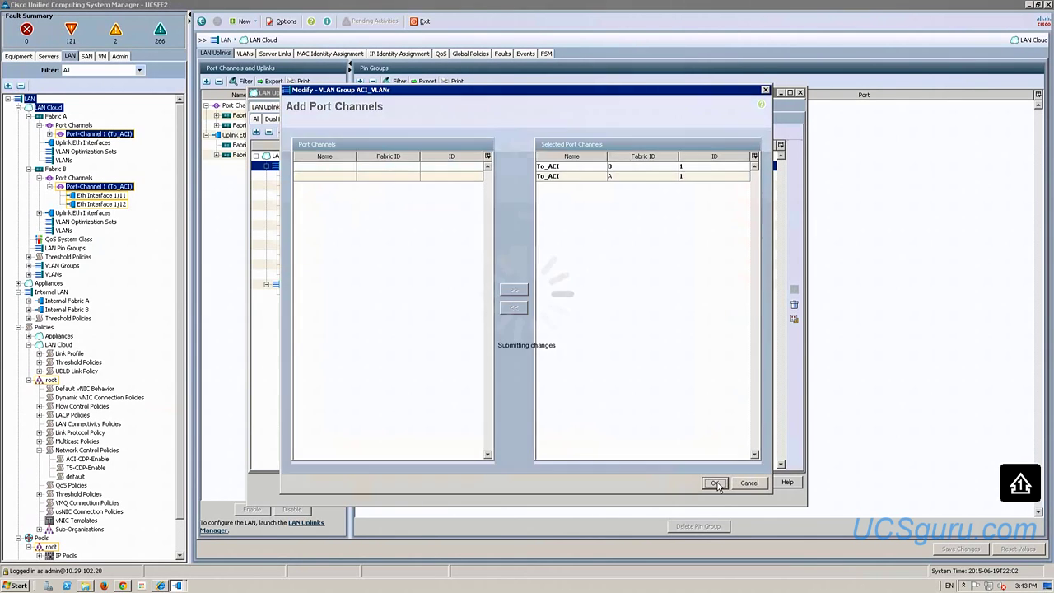
{"action": "left_click", "coordinate": [513, 310]}
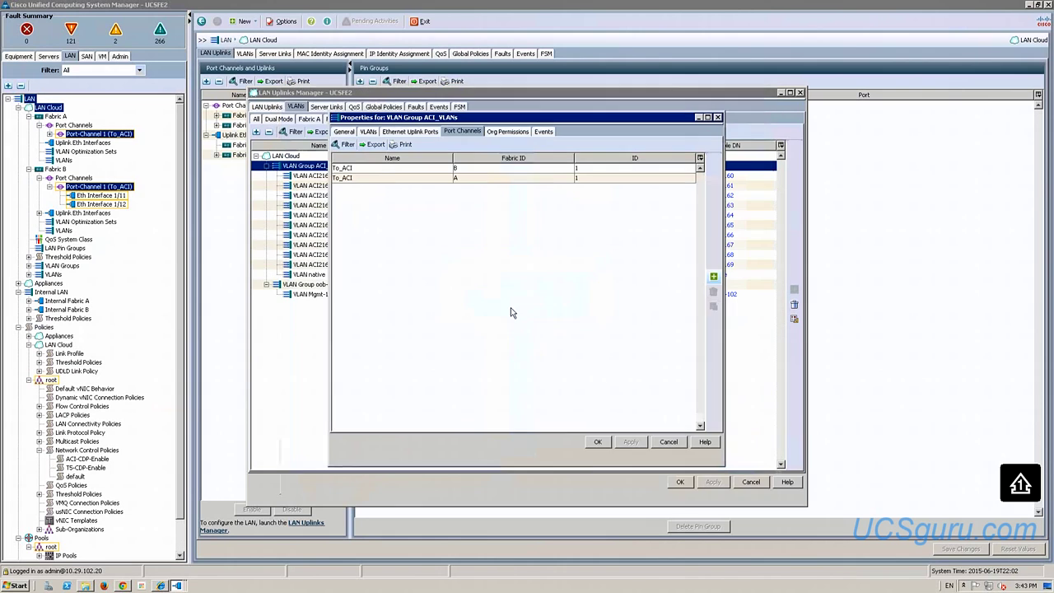
{"action": "left_click", "coordinate": [598, 441]}
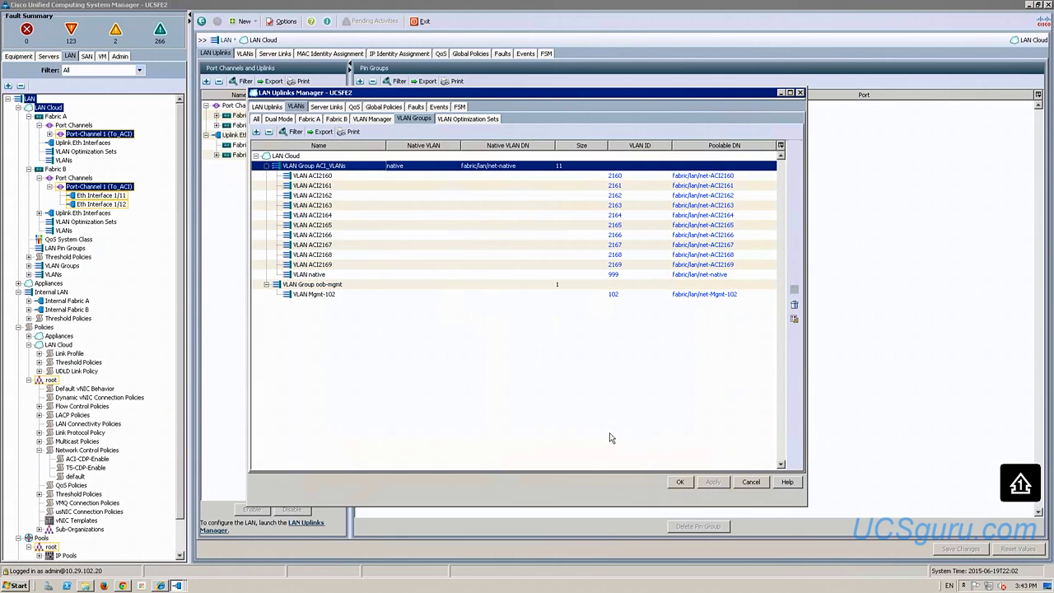
Step: Close the LAN Uplinks Manager and the separate VLANs window
{"action": "left_click", "coordinate": [680, 483]}
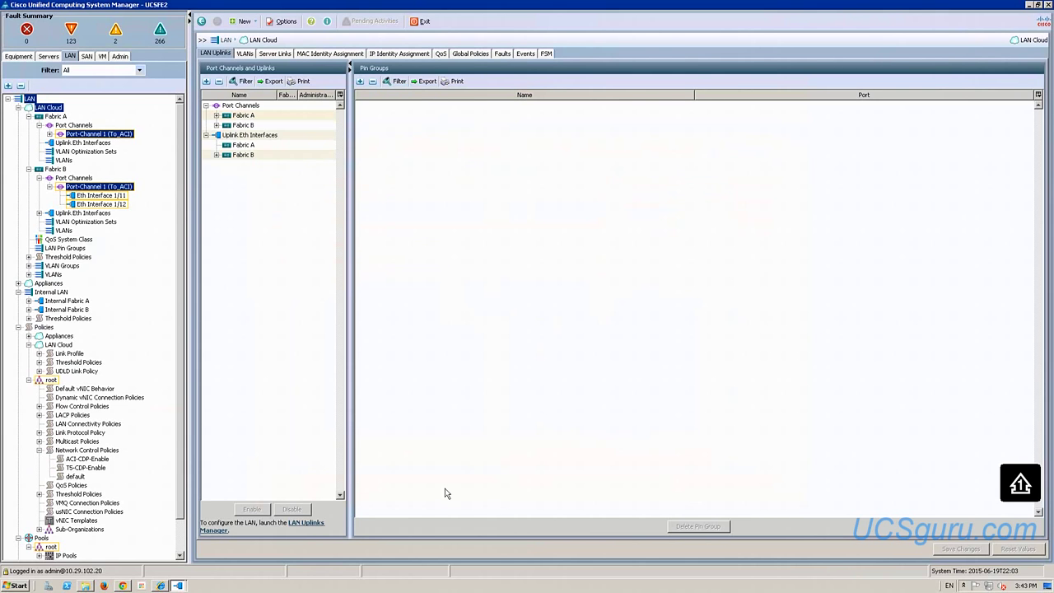
{"action": "mouse_move", "coordinate": [182, 586]}
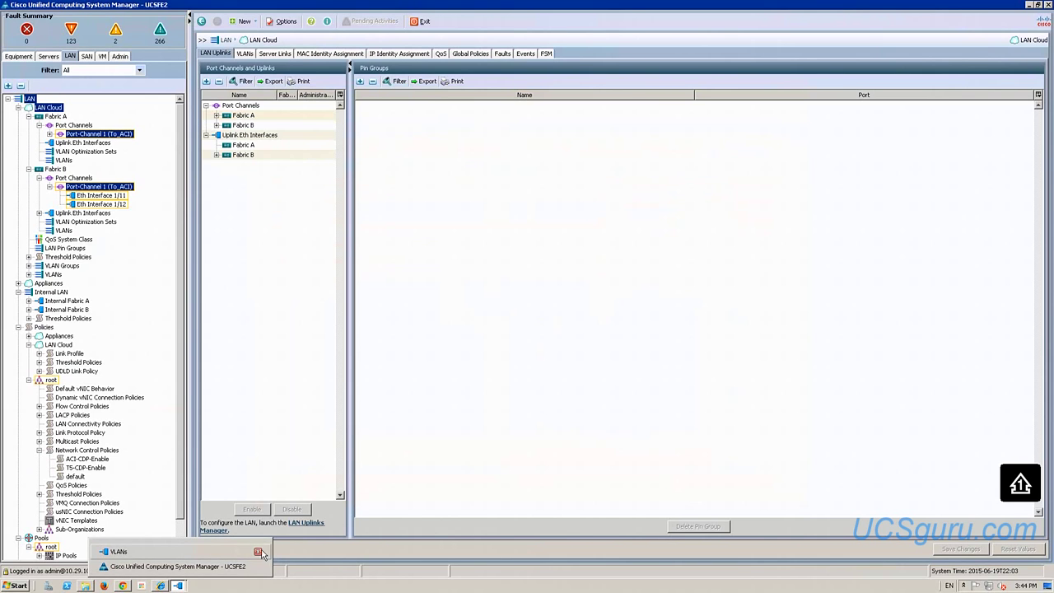
{"action": "left_click", "coordinate": [260, 551]}
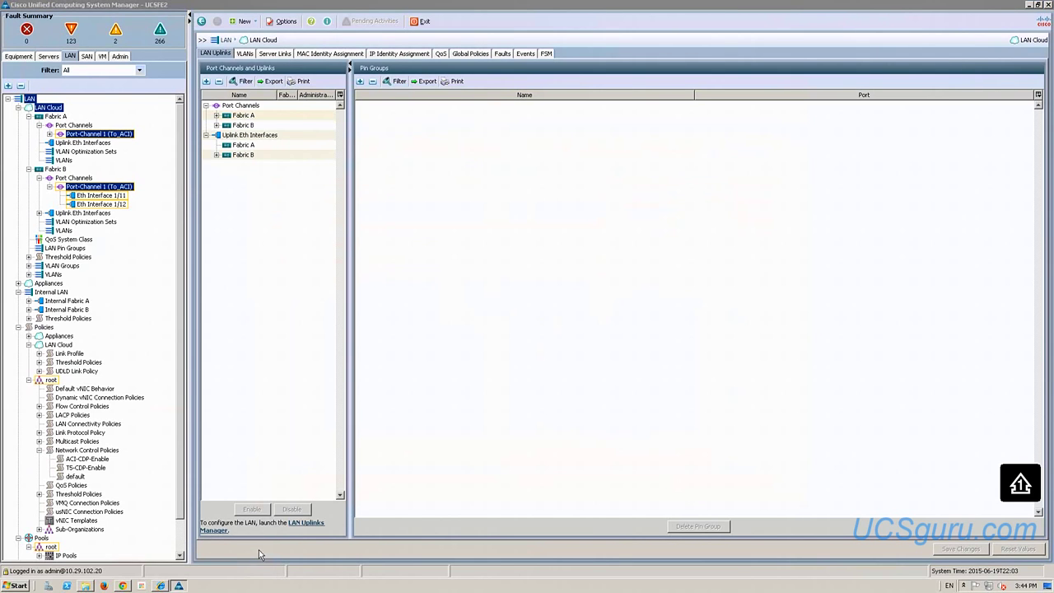
Step: Check the To_ACI port channel details on Fabrics A and B, then minimize the remote session
{"action": "left_click", "coordinate": [81, 125]}
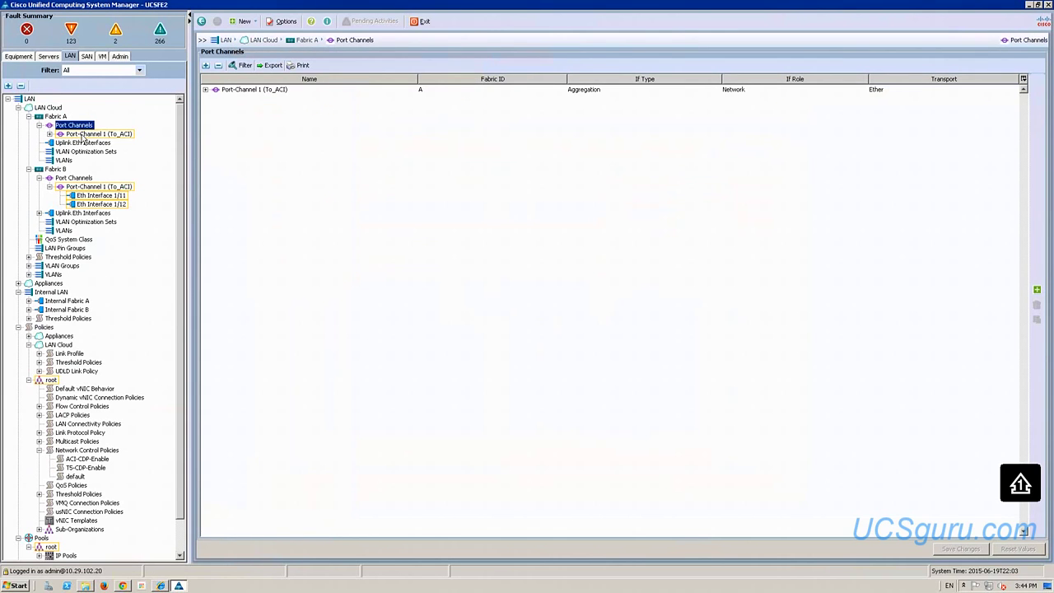
{"action": "left_click", "coordinate": [83, 135]}
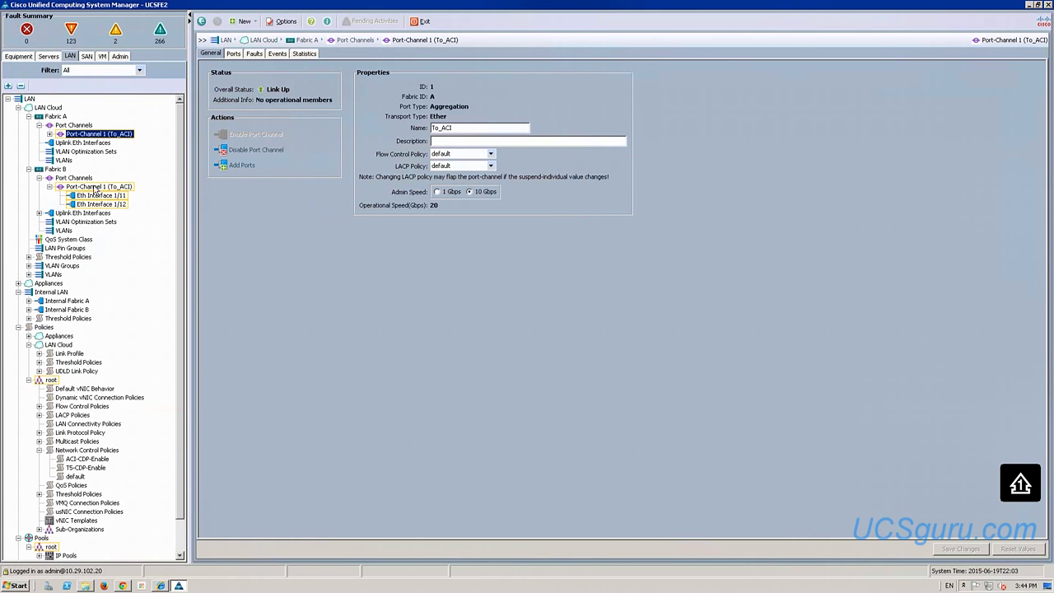
{"action": "left_click", "coordinate": [95, 188]}
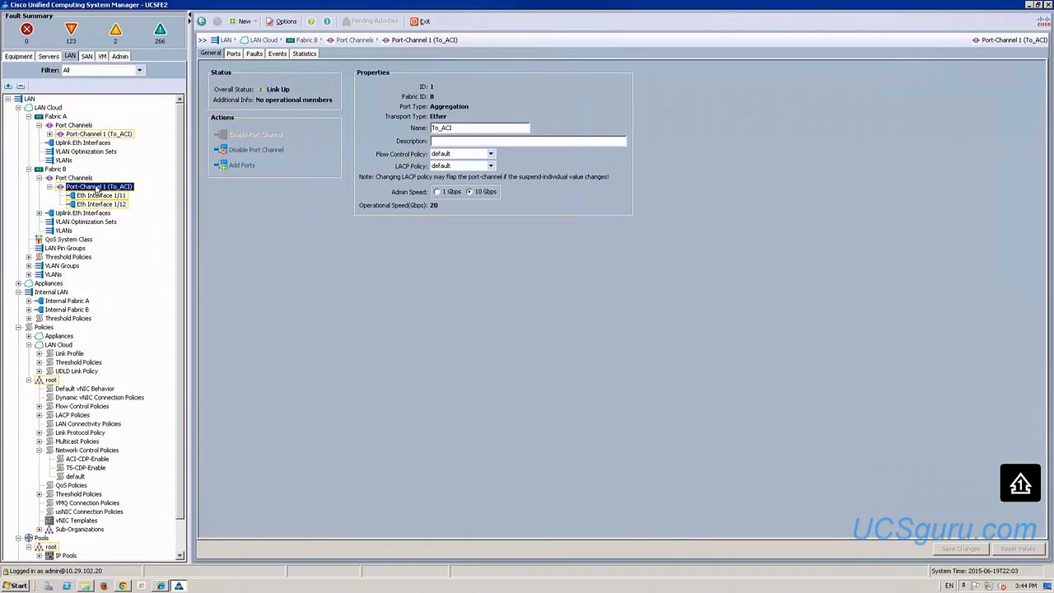
{"action": "left_click", "coordinate": [94, 135]}
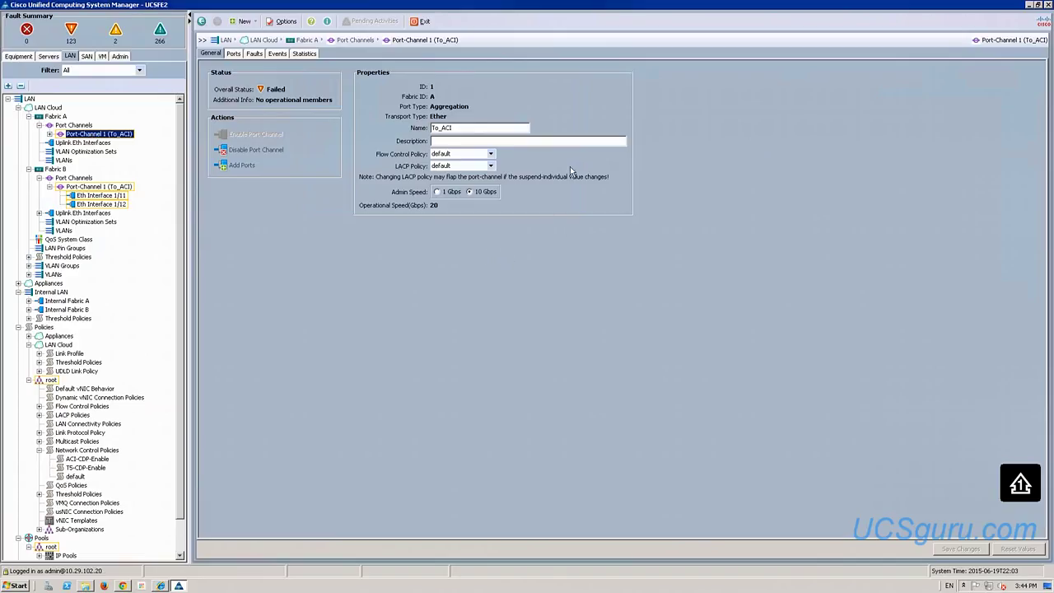
{"action": "mouse_move", "coordinate": [562, 6]}
{"action": "left_click", "coordinate": [637, 7]}
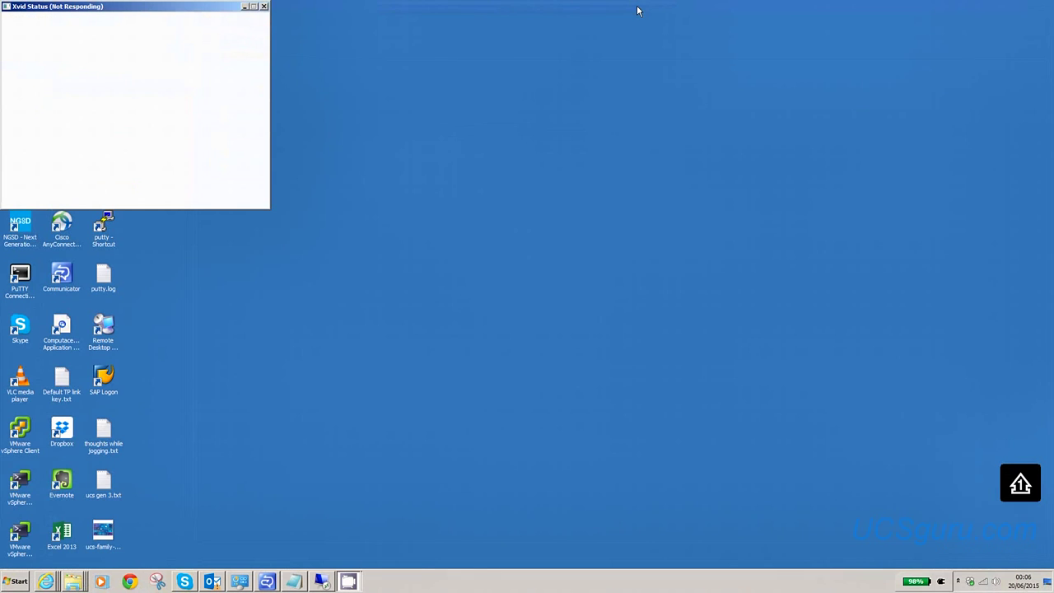
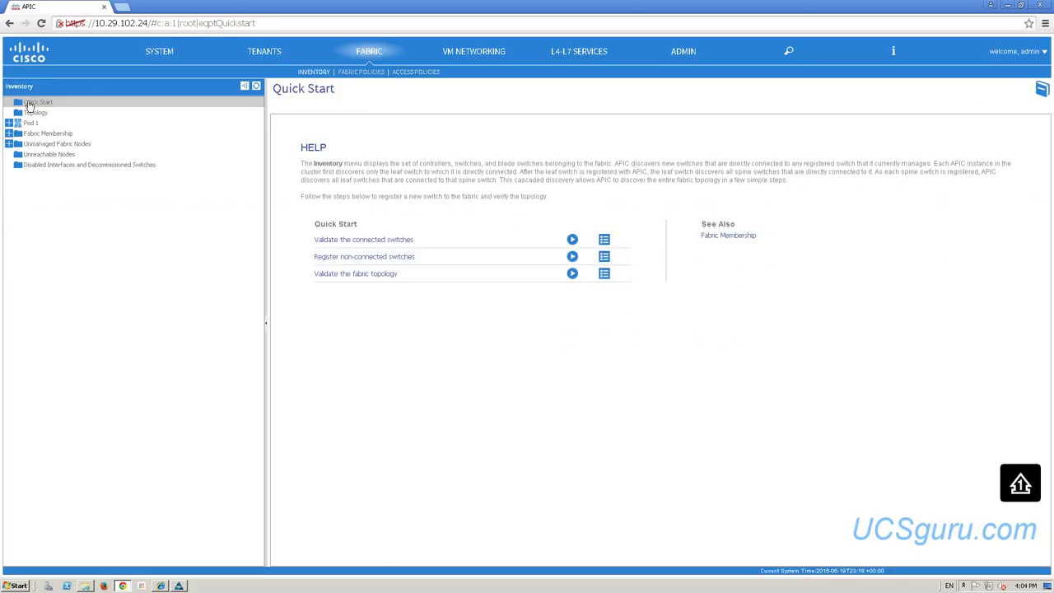
Step: Open Fabric > Inventory to bring up its Quick Start page for validating and registering switches
{"action": "left_click", "coordinate": [34, 113]}
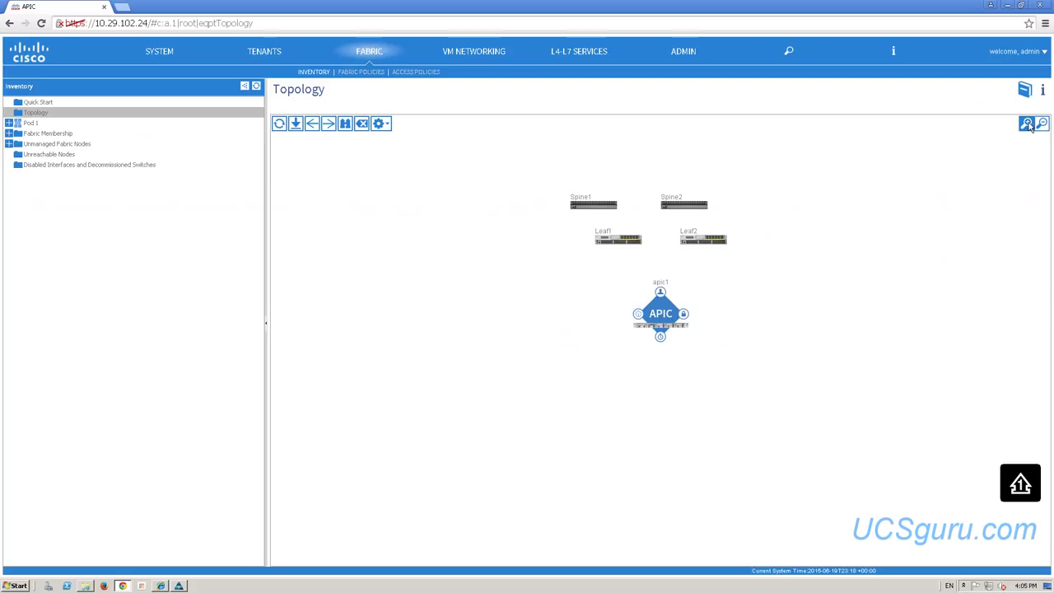
Step: Zoom in on the Spine1, Spine2, Leaf1, Leaf2 and apic1 topology, then switch to Access Policies
{"action": "left_click", "coordinate": [1027, 123]}
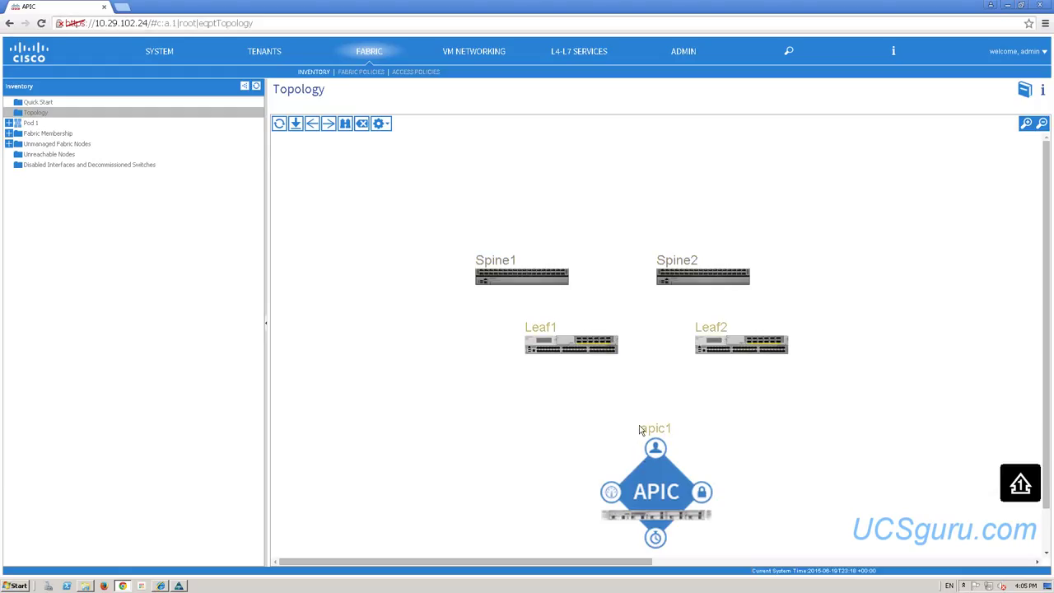
{"action": "left_click", "coordinate": [416, 72]}
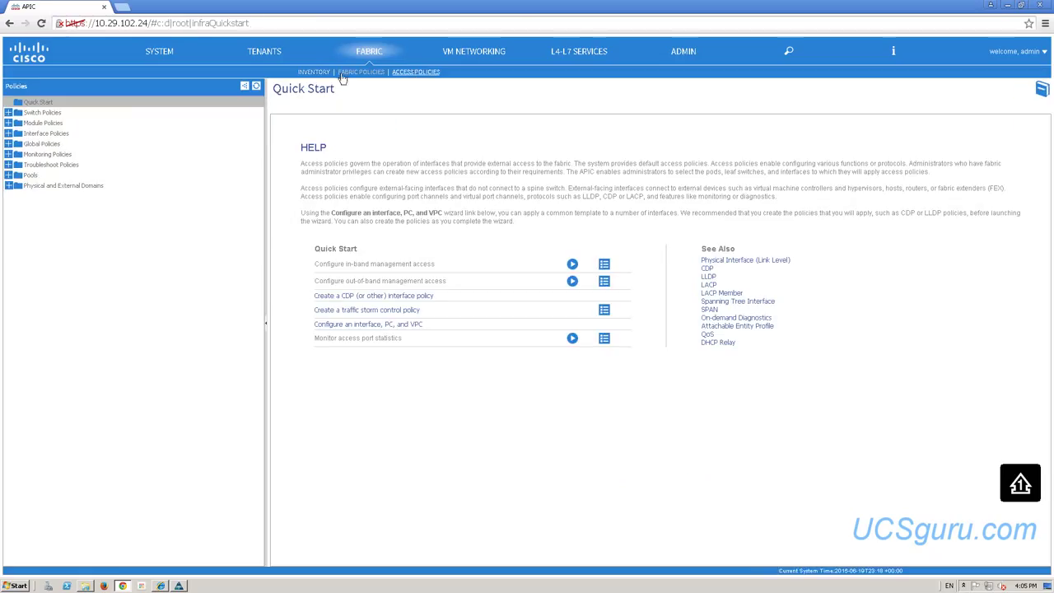
Step: Start a new VLAN pool named T1-VMM-VLAN-Pool with description 'Tenant 1 VLANs'
{"action": "left_click", "coordinate": [7, 176]}
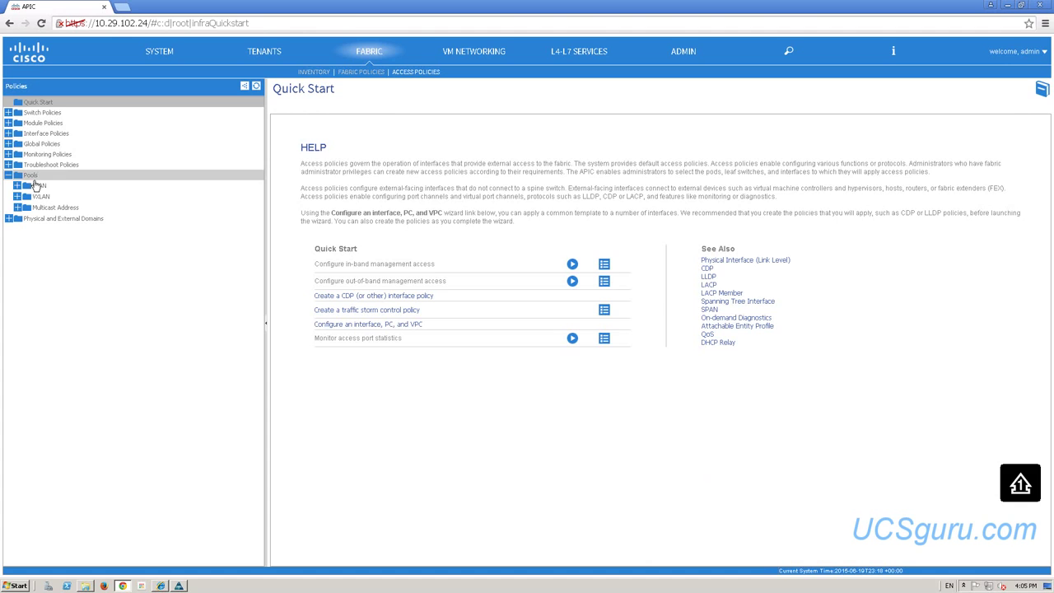
{"action": "right_click", "coordinate": [38, 189]}
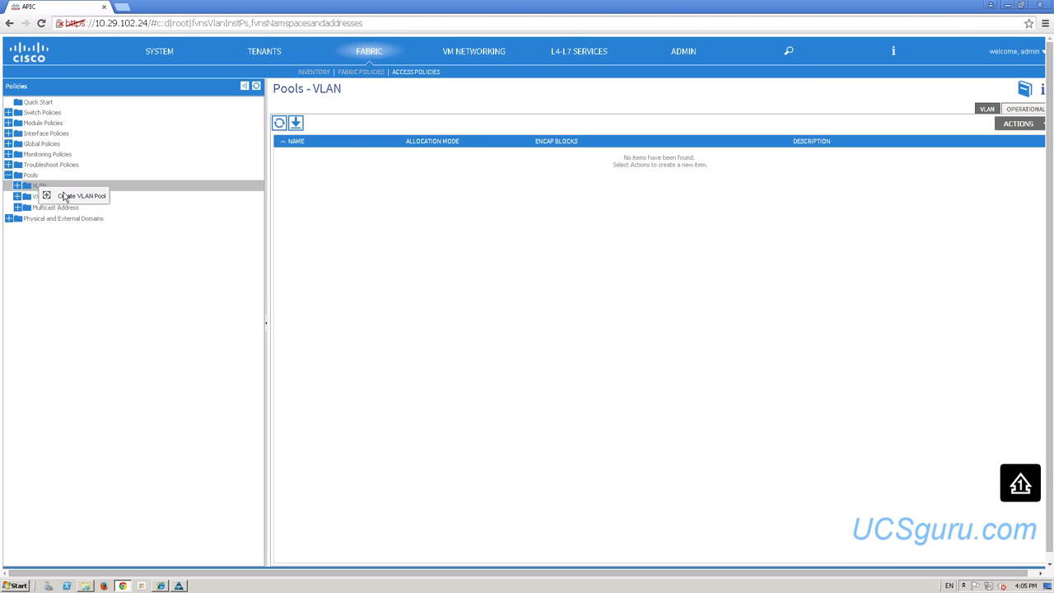
{"action": "left_click", "coordinate": [71, 197]}
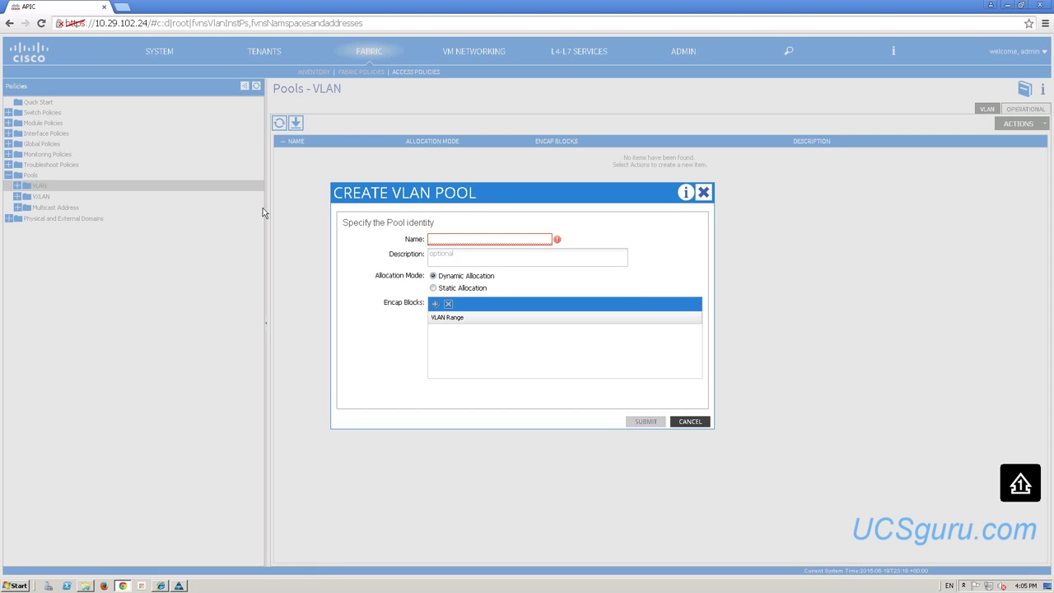
{"action": "left_click", "coordinate": [463, 239]}
{"action": "type", "text": "UCS"}
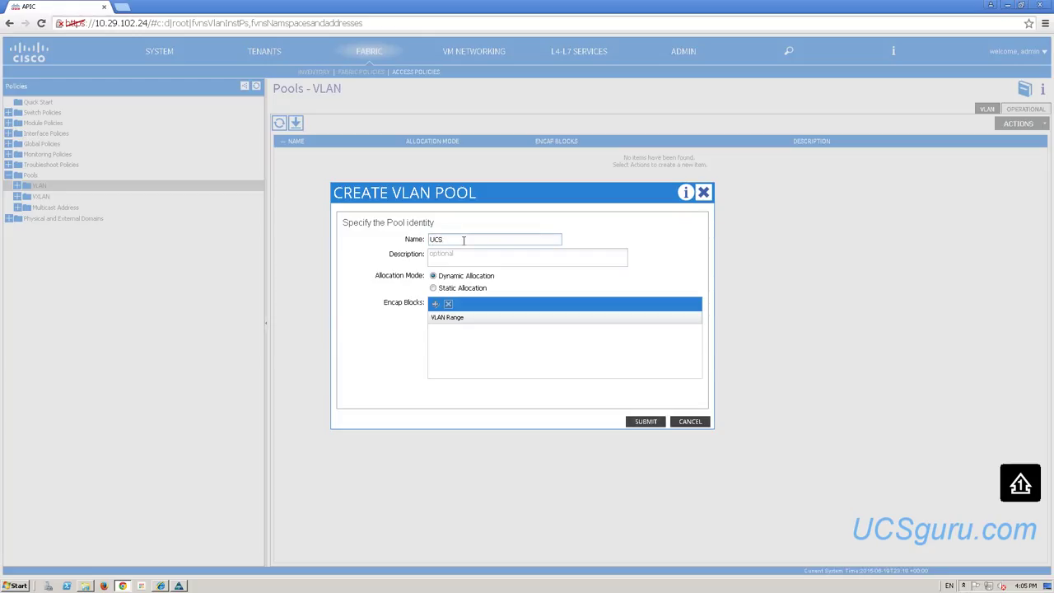
{"action": "key", "text": "BackSpace"}
{"action": "key", "text": "BackSpace"}
{"action": "key", "text": "BackSpace"}
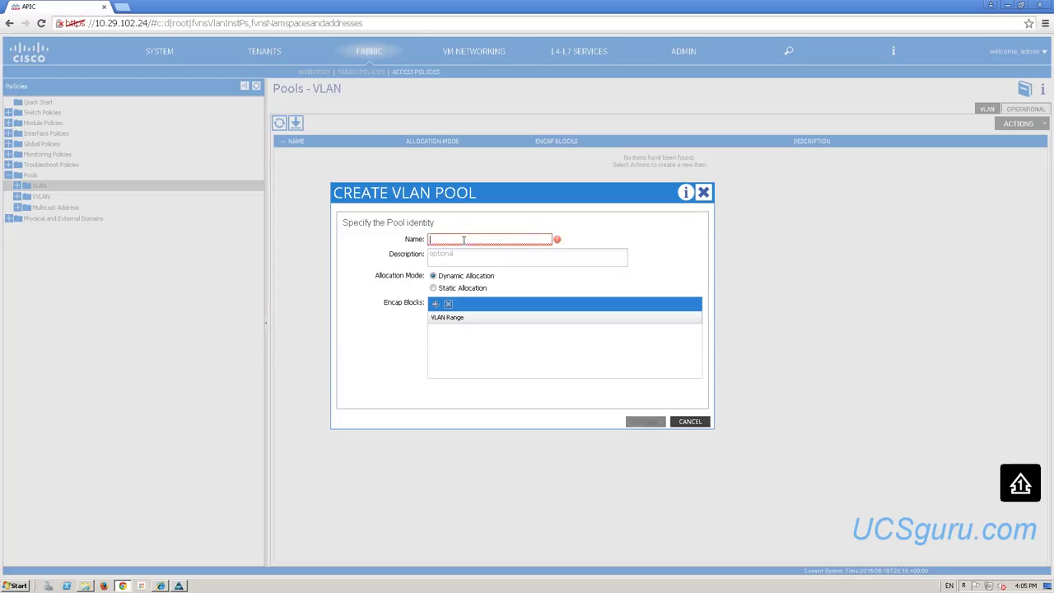
{"action": "type", "text": "T1"}
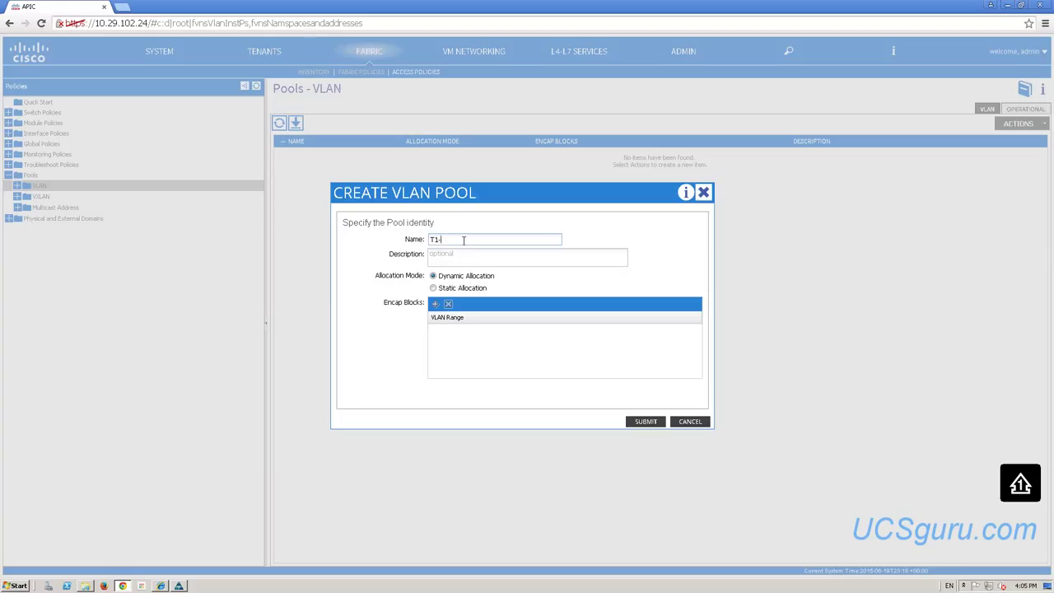
{"action": "type", "text": "-VMM-VLAN-Pool"}
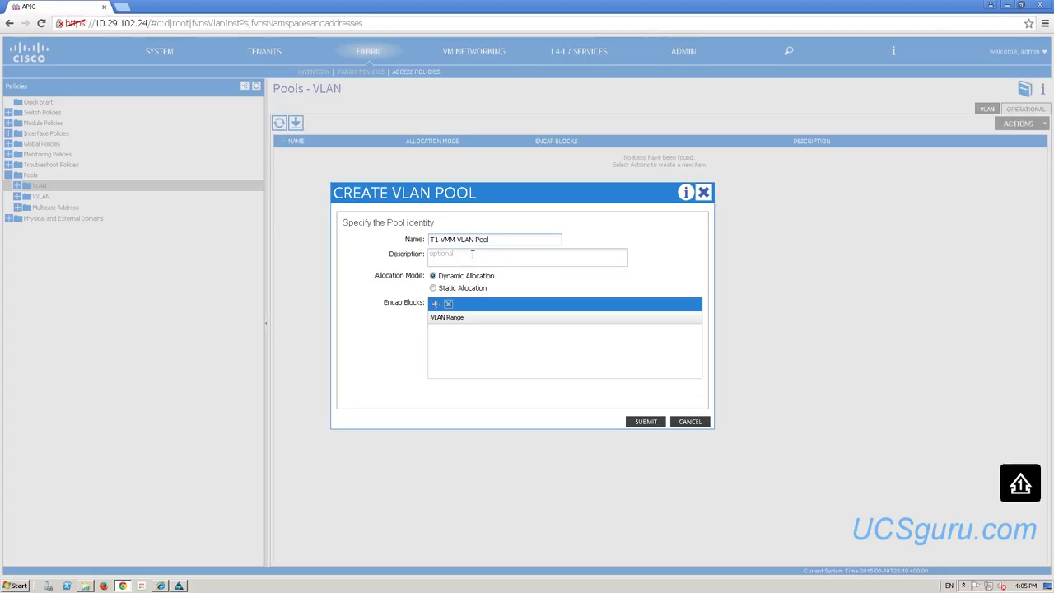
{"action": "left_click", "coordinate": [471, 255]}
{"action": "type", "text": "T"}
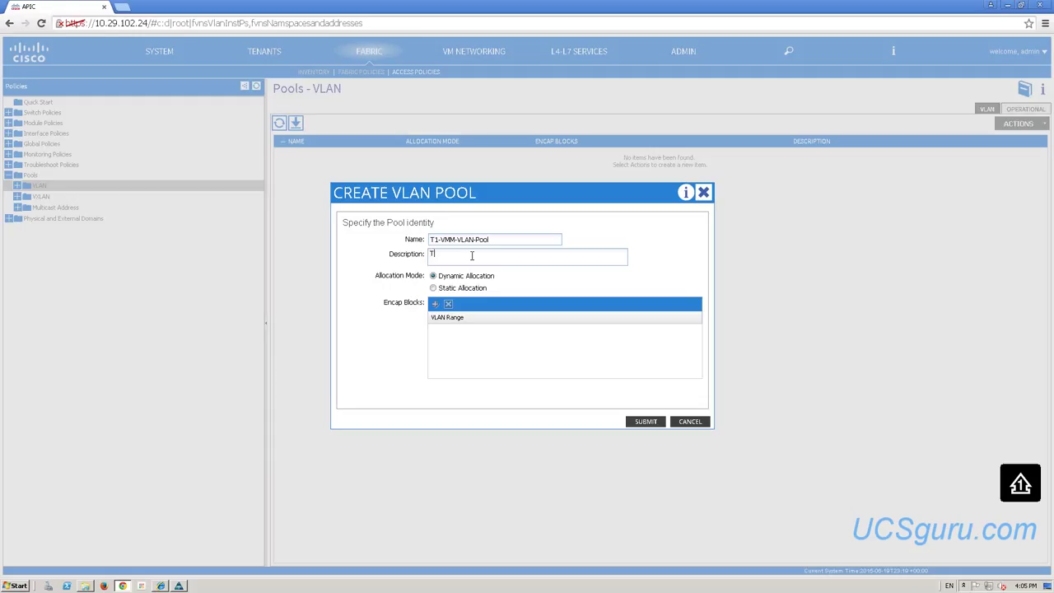
{"action": "type", "text": "enant 1 VLANs"}
Step: Add encap block 2160–2169 to the pool and submit it
{"action": "left_click", "coordinate": [435, 306]}
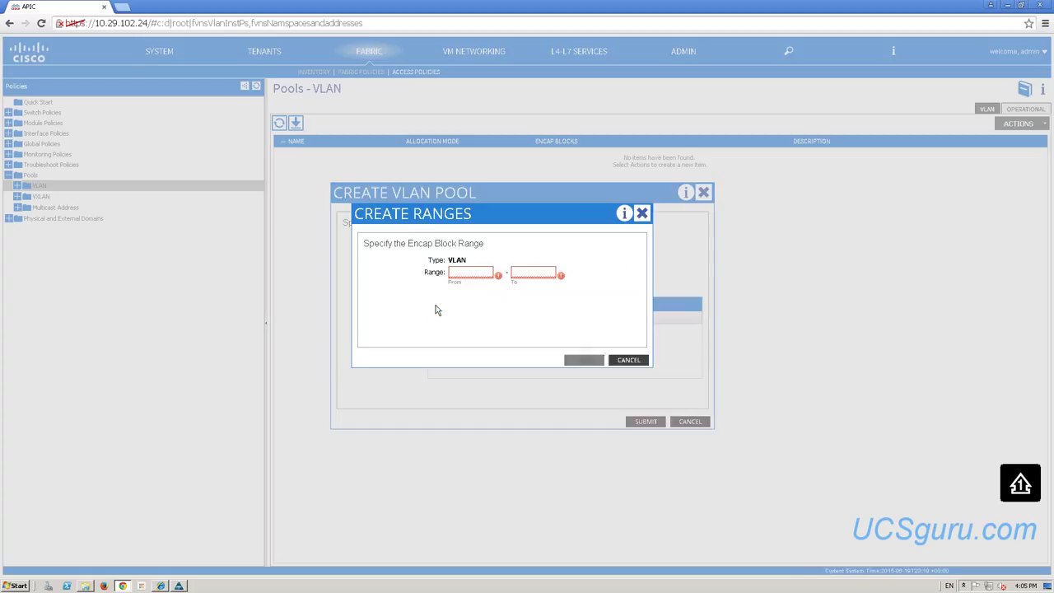
{"action": "left_click", "coordinate": [484, 271]}
{"action": "type", "text": "2160"}
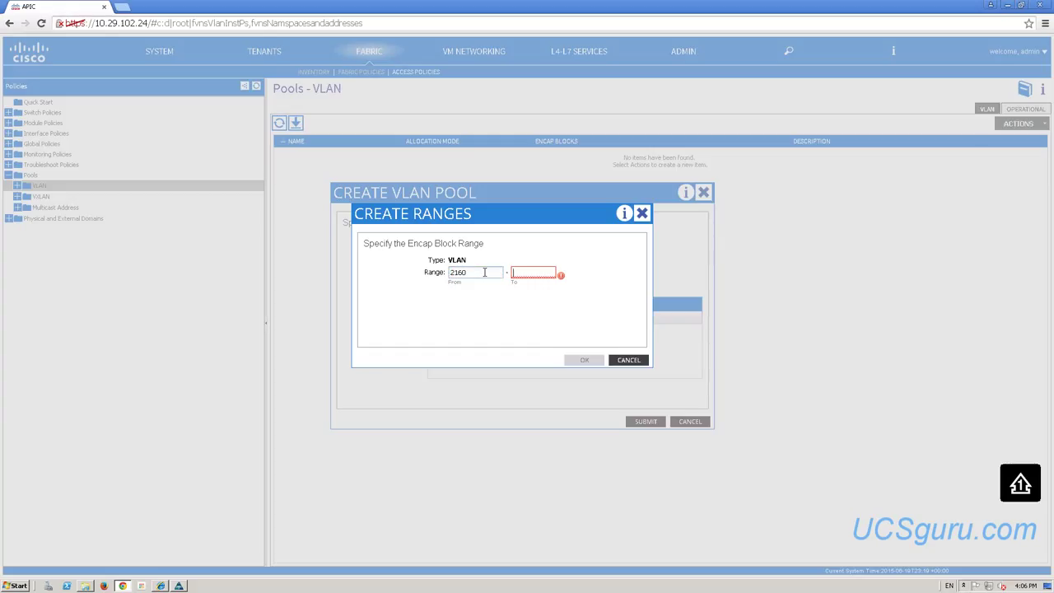
{"action": "key", "text": "Tab"}
{"action": "type", "text": "2169"}
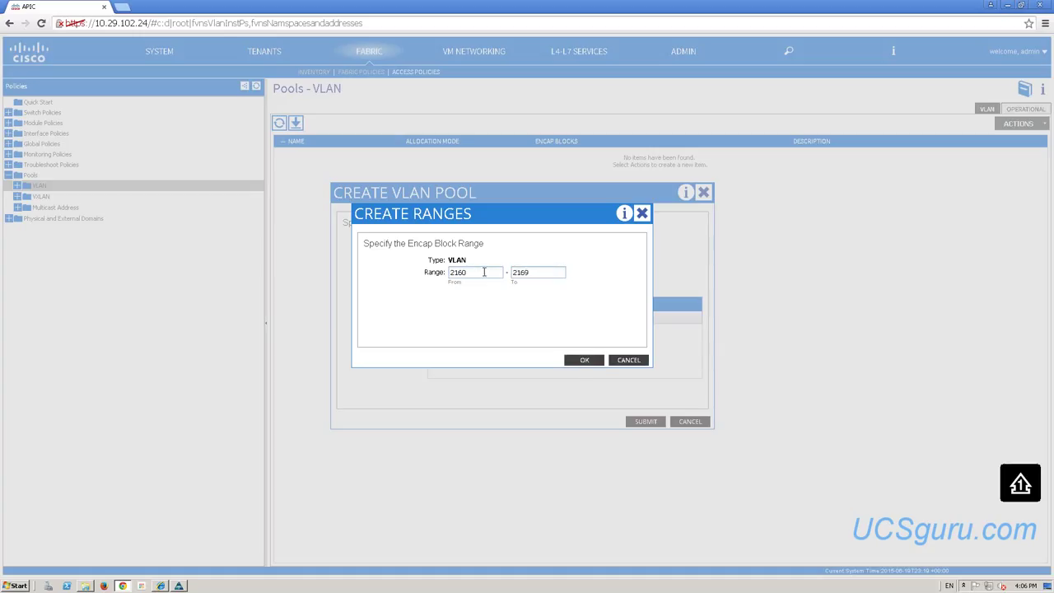
{"action": "left_click", "coordinate": [580, 361]}
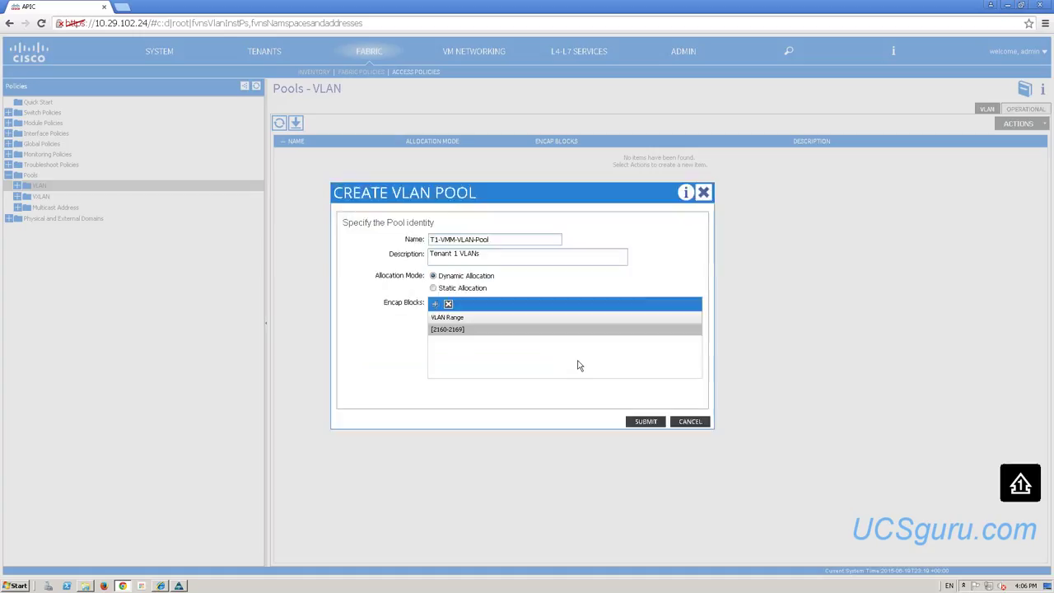
{"action": "left_click", "coordinate": [645, 421]}
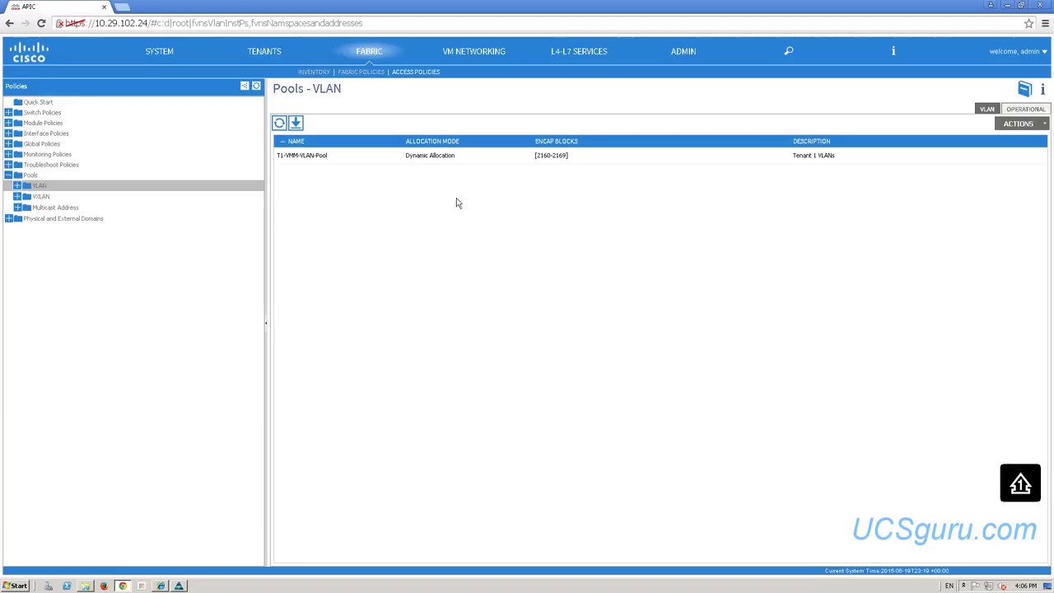
Step: Create attachable access entity profile T1-VMM-AEP without infrastructure VLAN and finish the wizard
{"action": "left_click", "coordinate": [330, 160]}
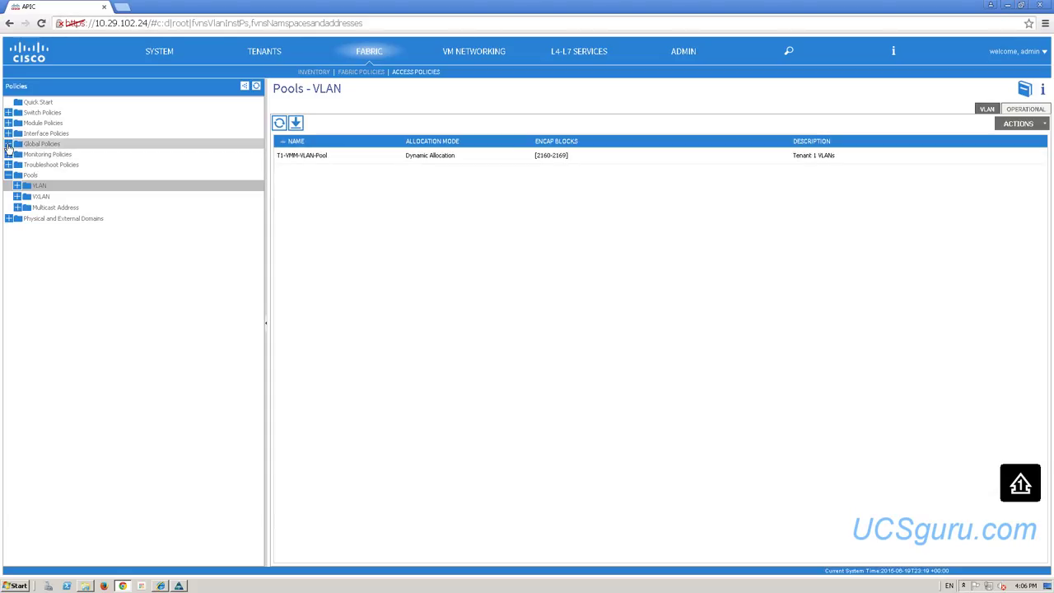
{"action": "left_click", "coordinate": [8, 144]}
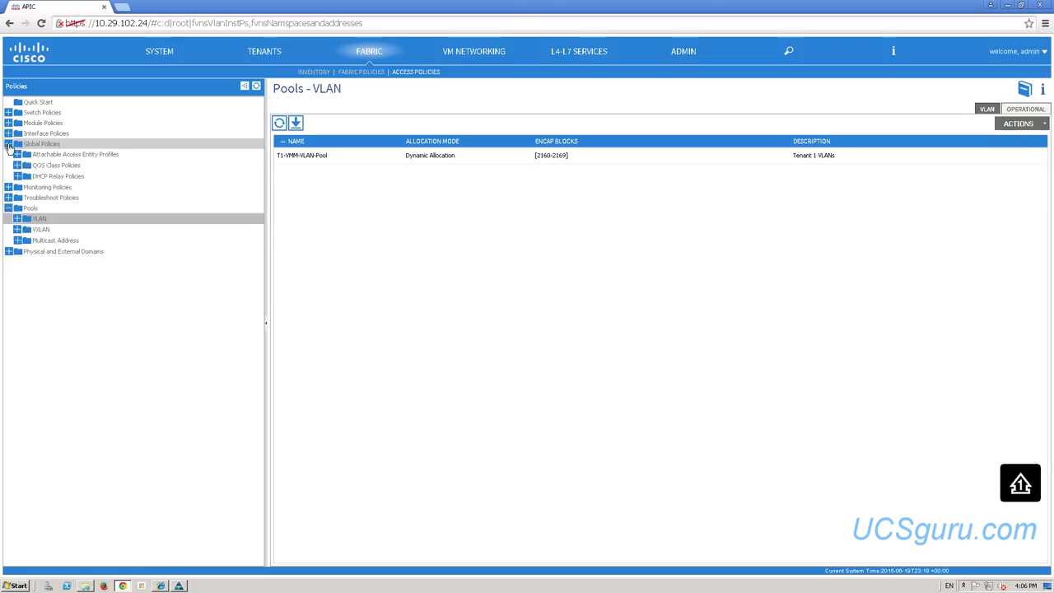
{"action": "left_click", "coordinate": [56, 156]}
{"action": "right_click", "coordinate": [56, 158]}
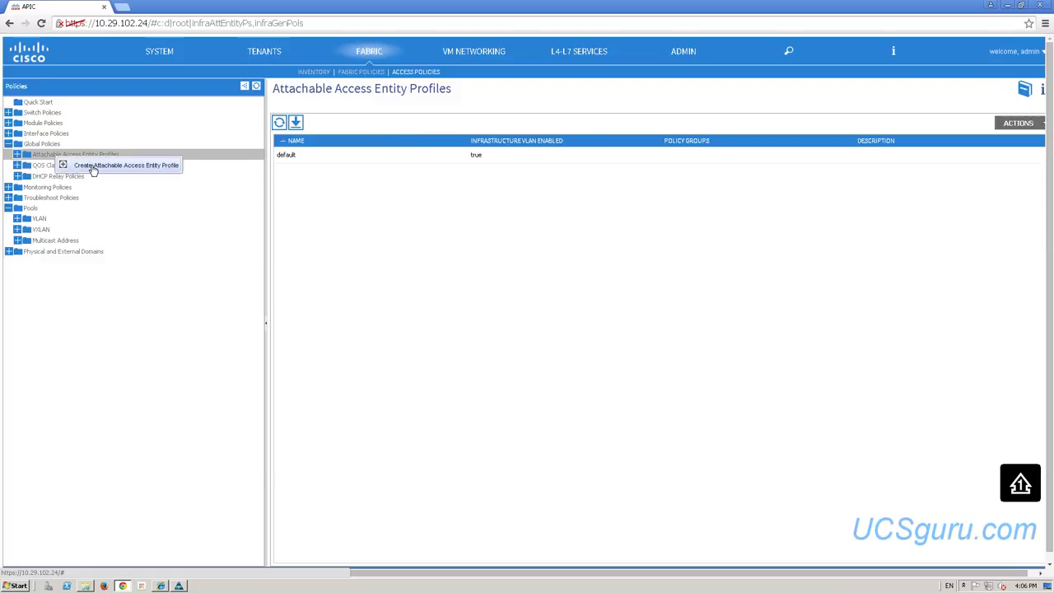
{"action": "left_click", "coordinate": [93, 167]}
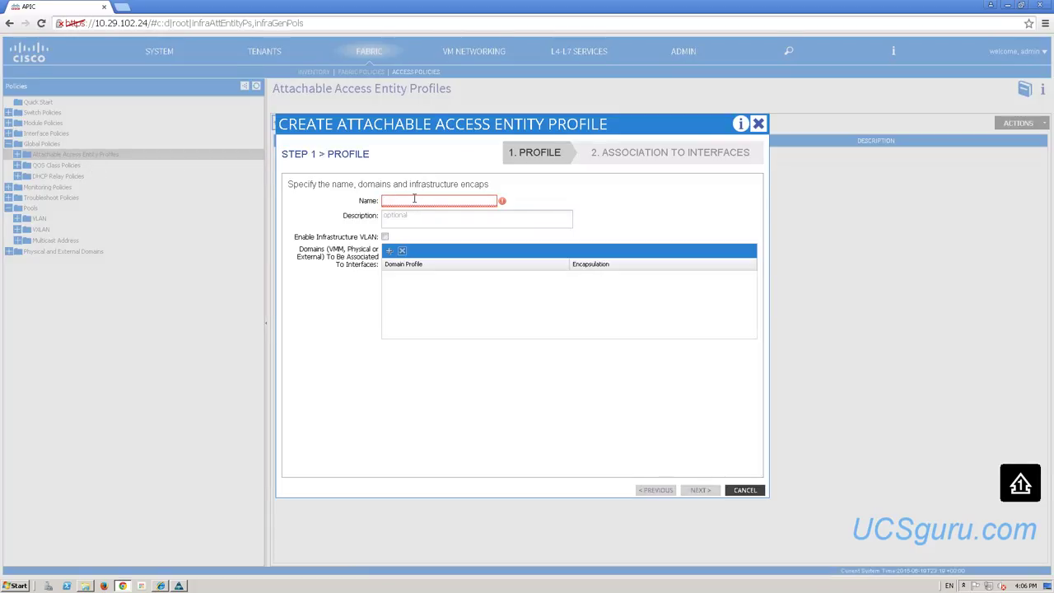
{"action": "type", "text": "T1"}
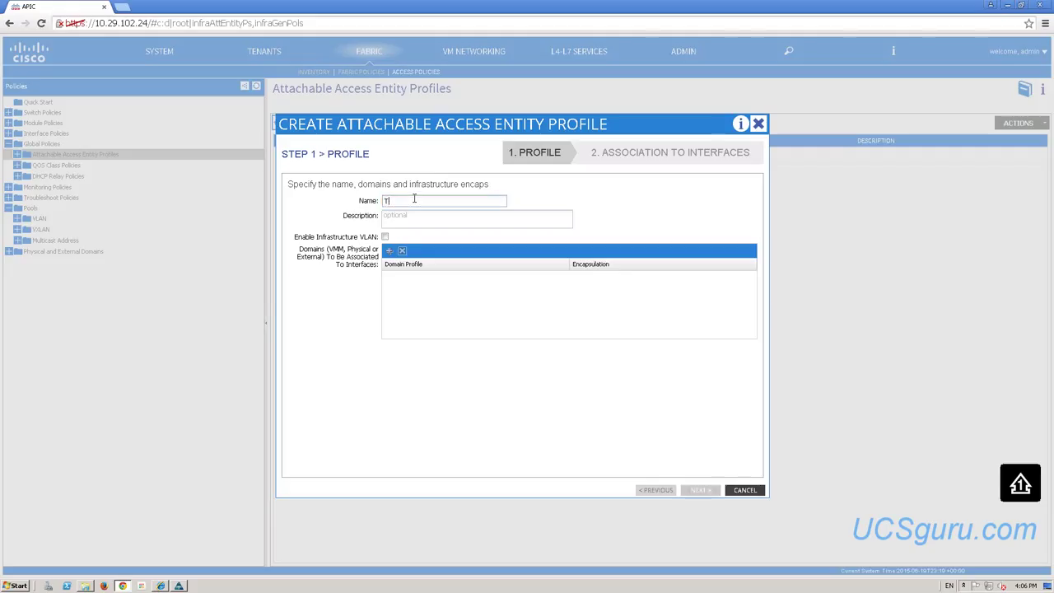
{"action": "type", "text": "-VMM-"}
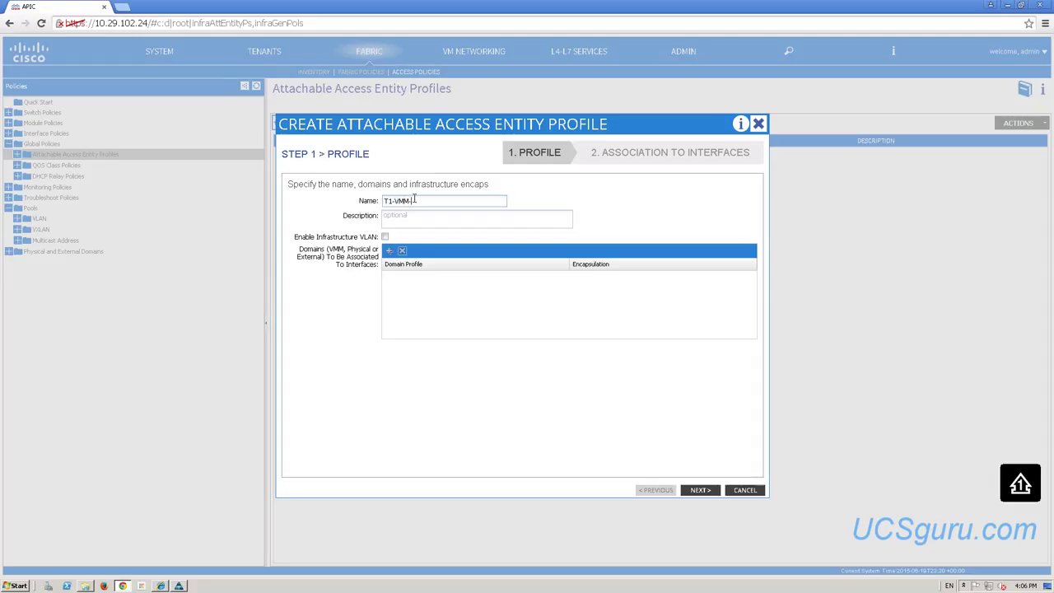
{"action": "type", "text": "AEP"}
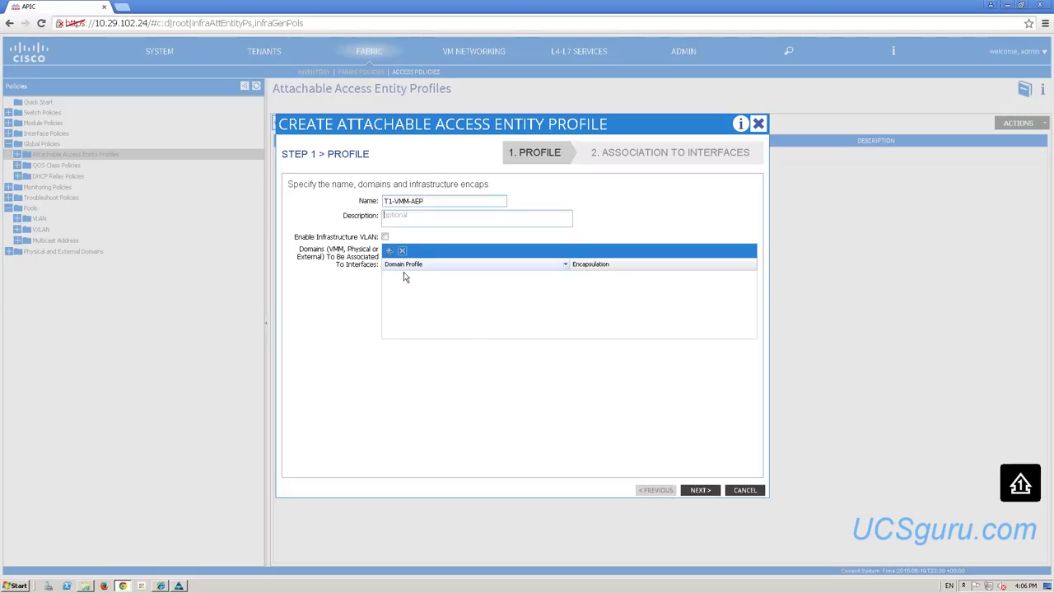
{"action": "key", "text": "Tab"}
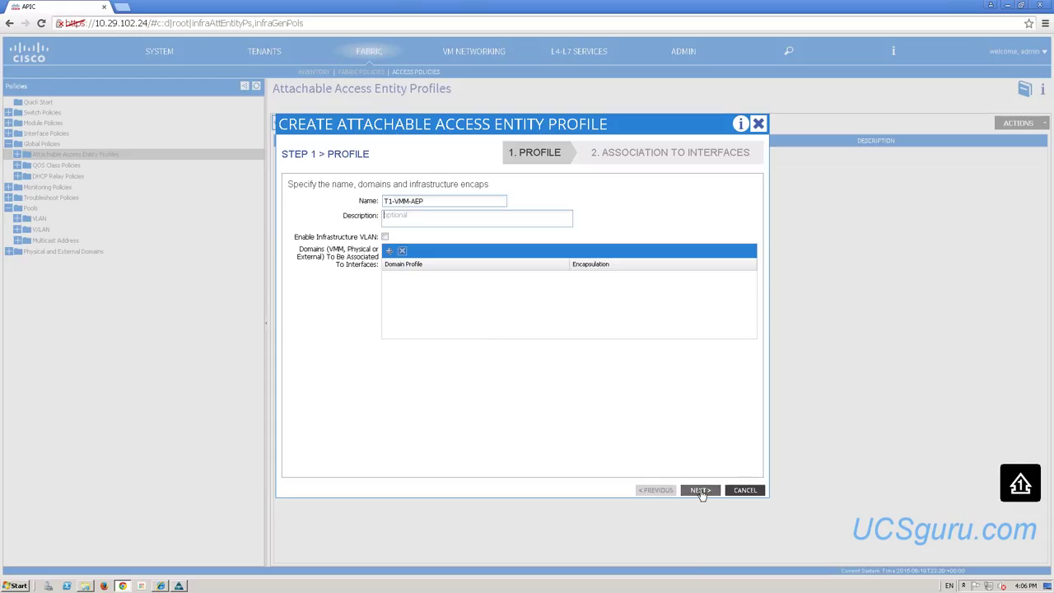
{"action": "left_click", "coordinate": [699, 490]}
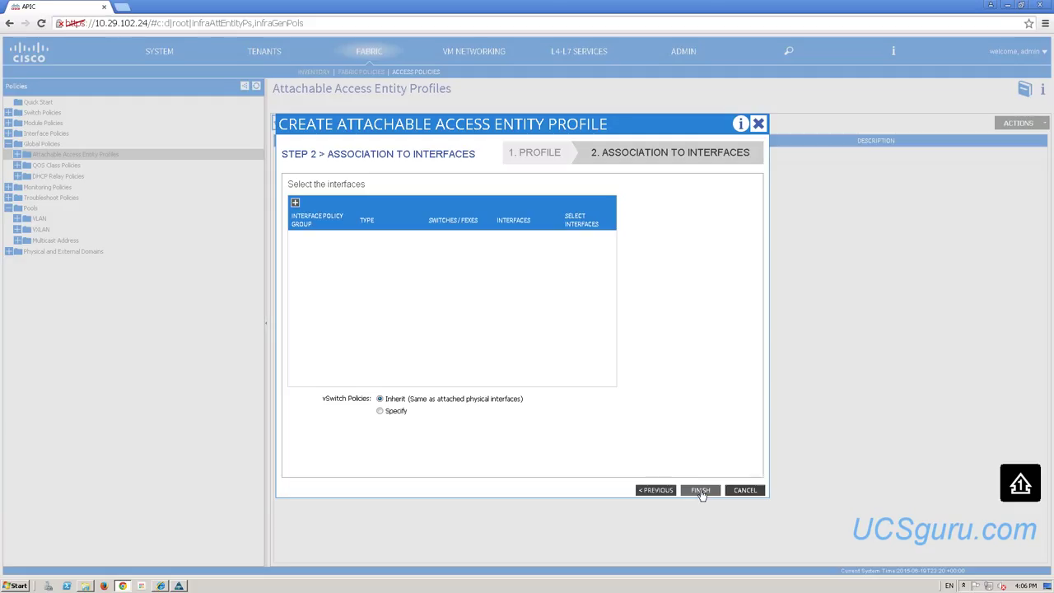
{"action": "left_click", "coordinate": [700, 491]}
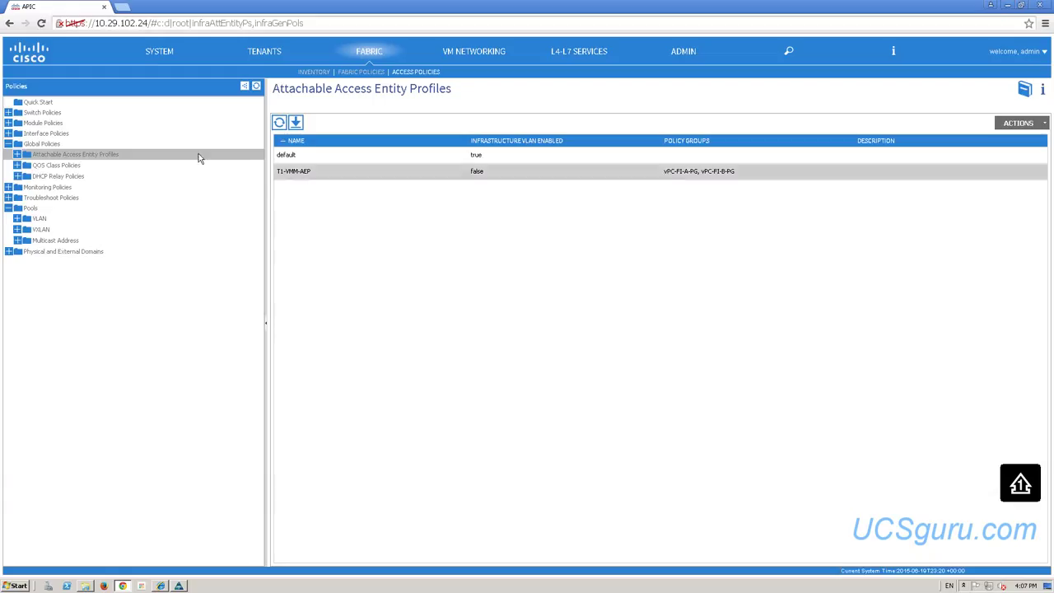
Step: Create CDP interface policy CDP-Enable with CDP enabled
{"action": "left_click", "coordinate": [8, 134]}
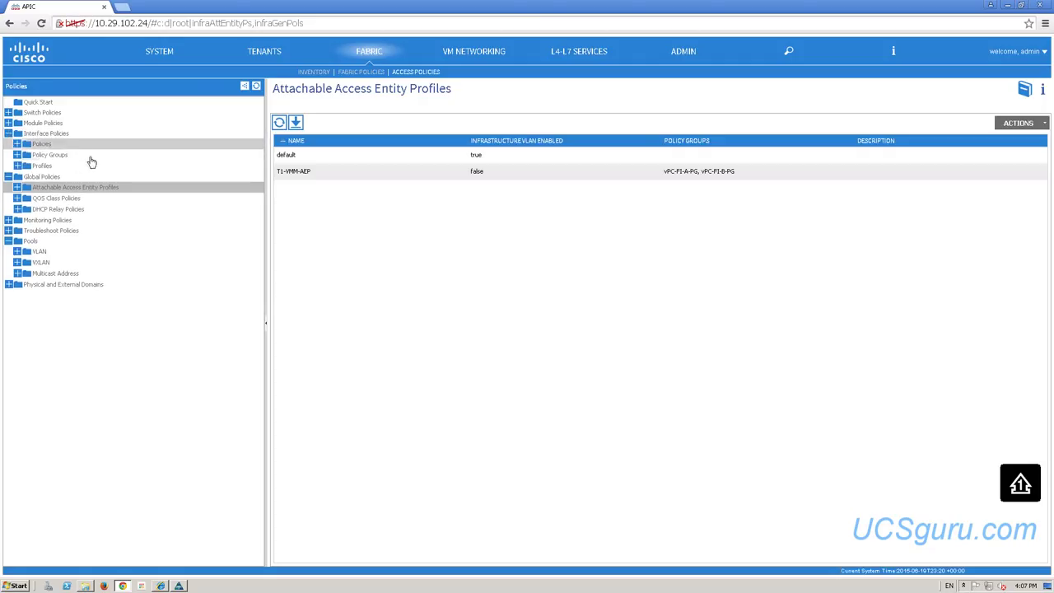
{"action": "left_click", "coordinate": [17, 144]}
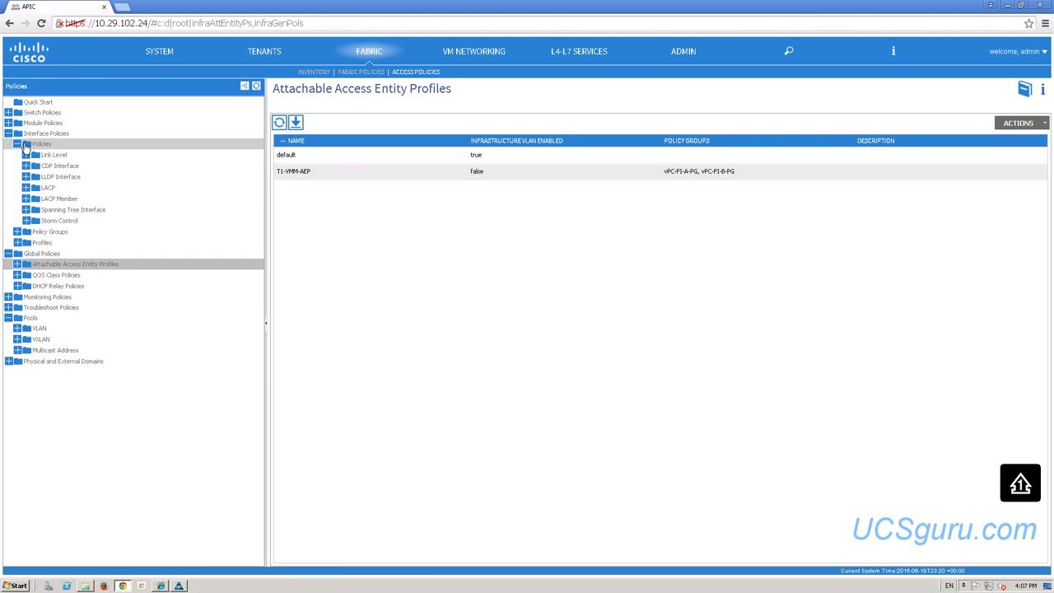
{"action": "right_click", "coordinate": [70, 168]}
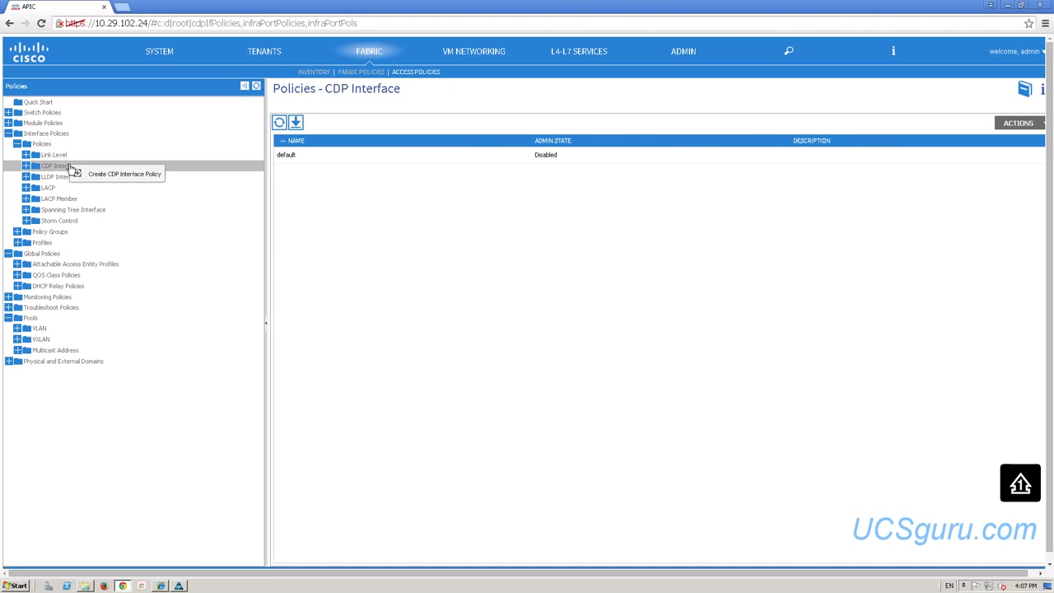
{"action": "left_click", "coordinate": [100, 174]}
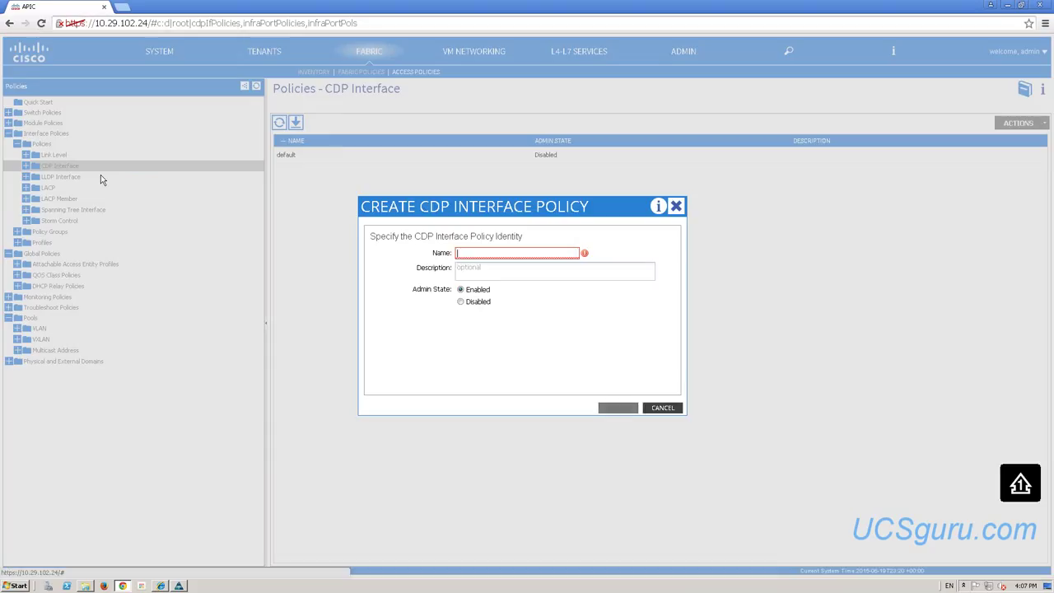
{"action": "left_click", "coordinate": [473, 252]}
{"action": "type", "text": "CD"}
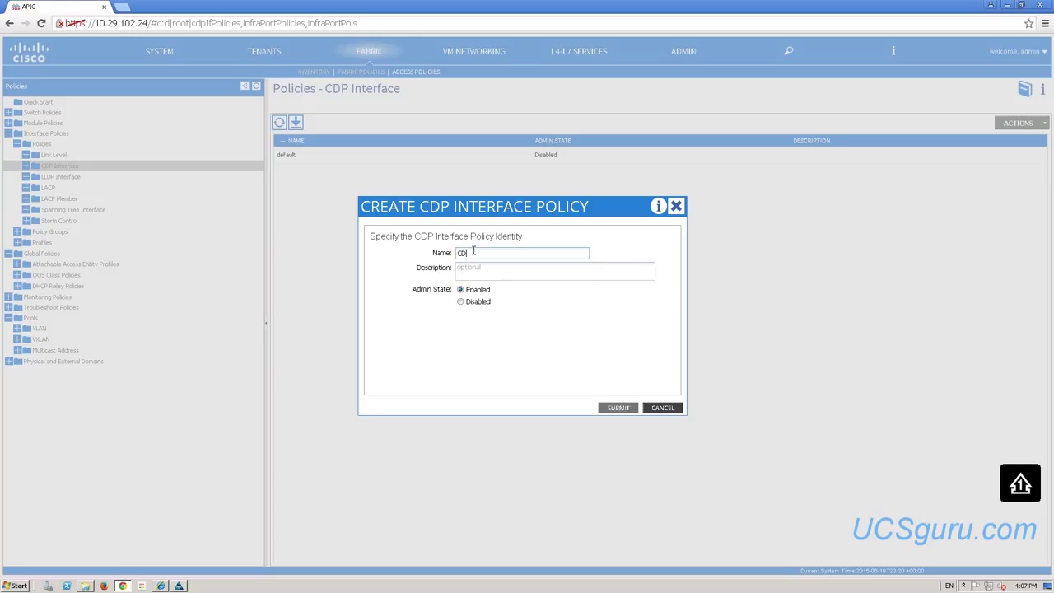
{"action": "type", "text": "P-Enable"}
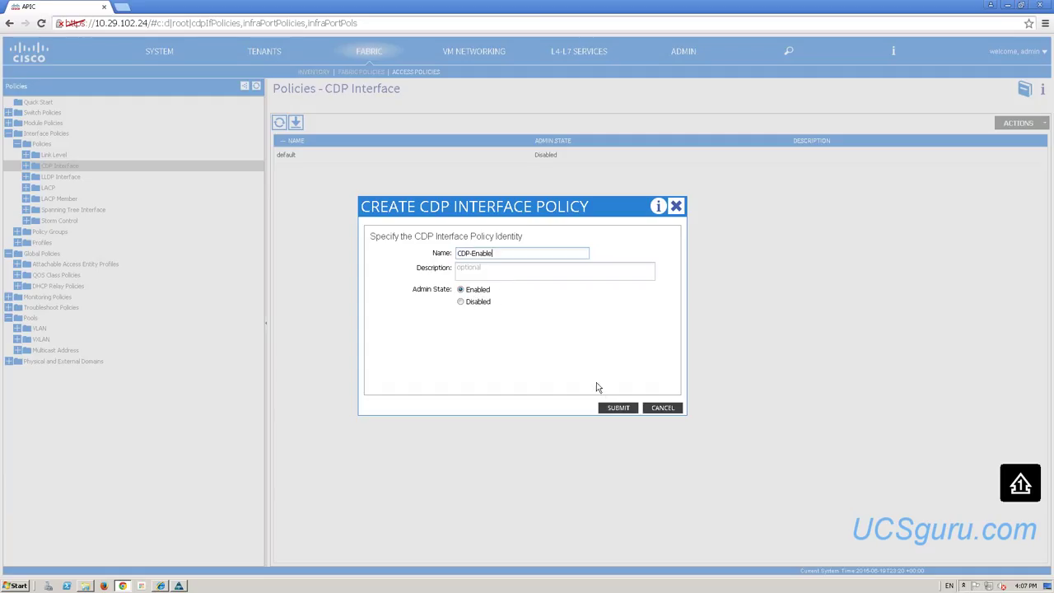
{"action": "left_click", "coordinate": [618, 408]}
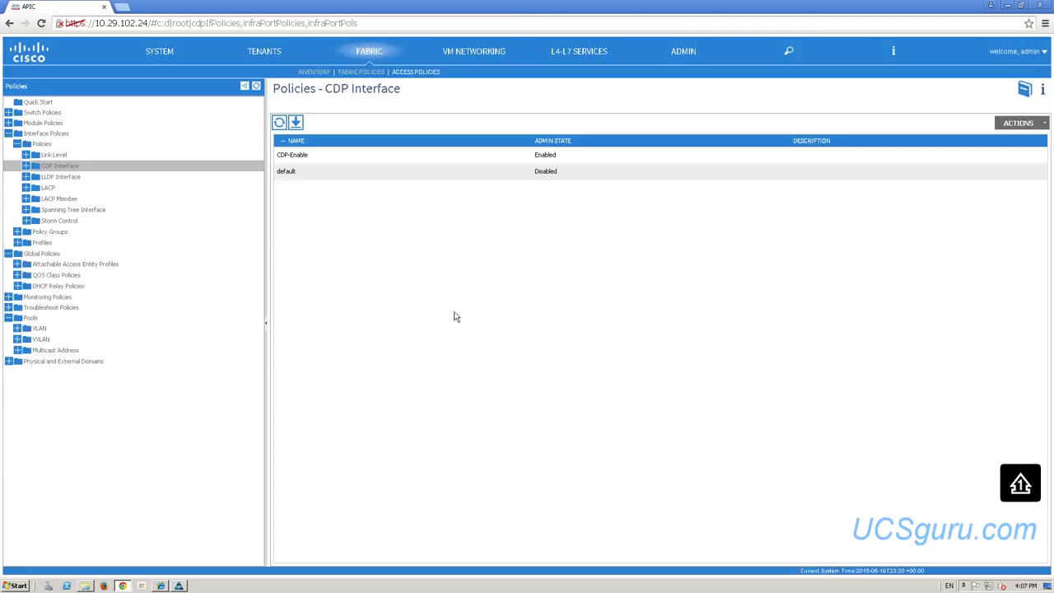
Step: Create CDP interface policy CDP-Disable with admin state Disabled
{"action": "left_click", "coordinate": [59, 169]}
{"action": "right_click", "coordinate": [61, 172]}
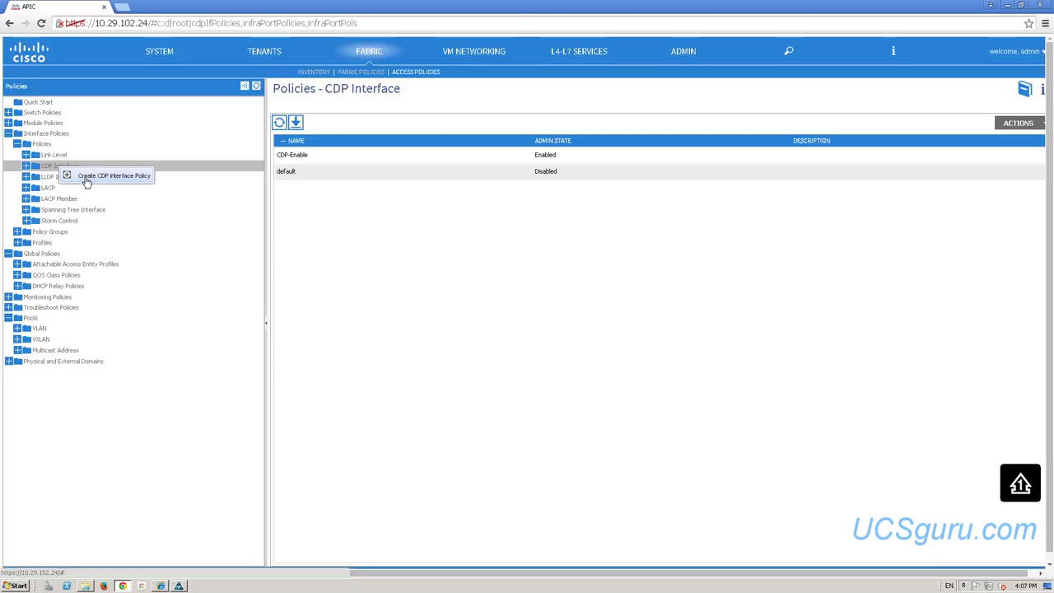
{"action": "left_click", "coordinate": [87, 176]}
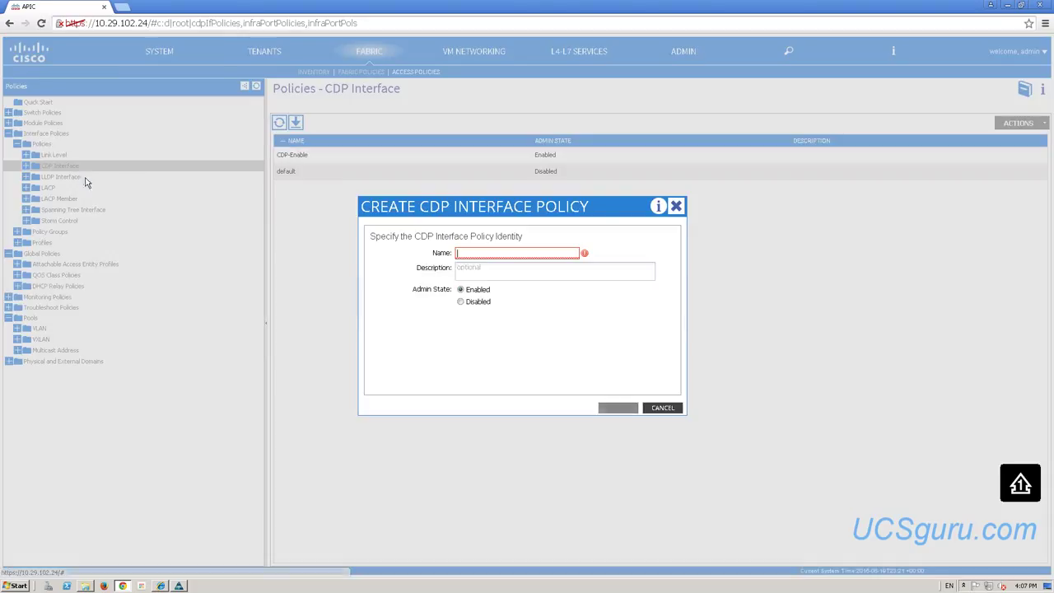
{"action": "left_click", "coordinate": [482, 254]}
{"action": "type", "text": "CD"}
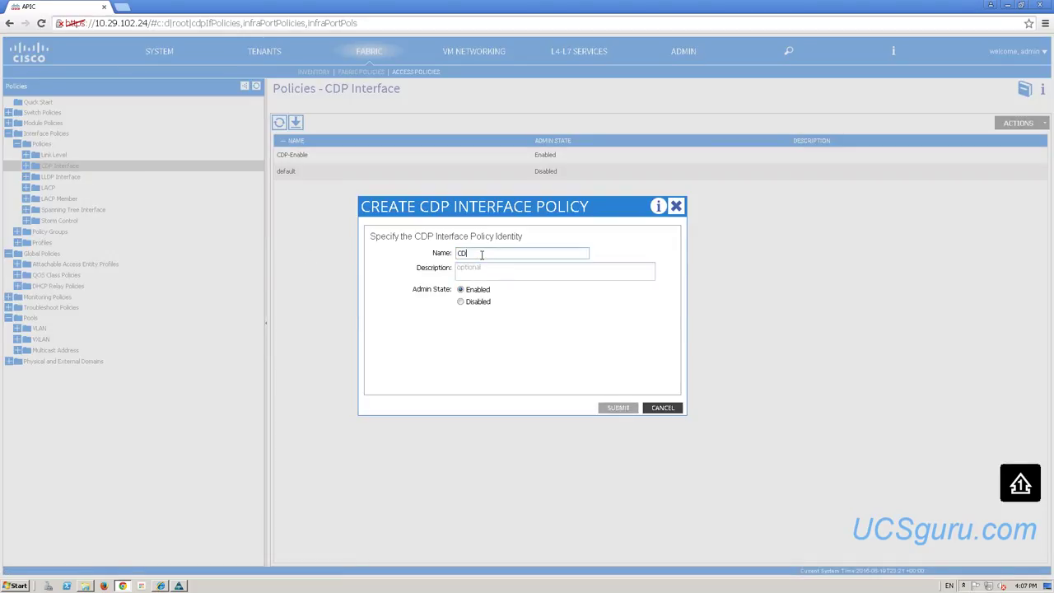
{"action": "type", "text": "P-Di"}
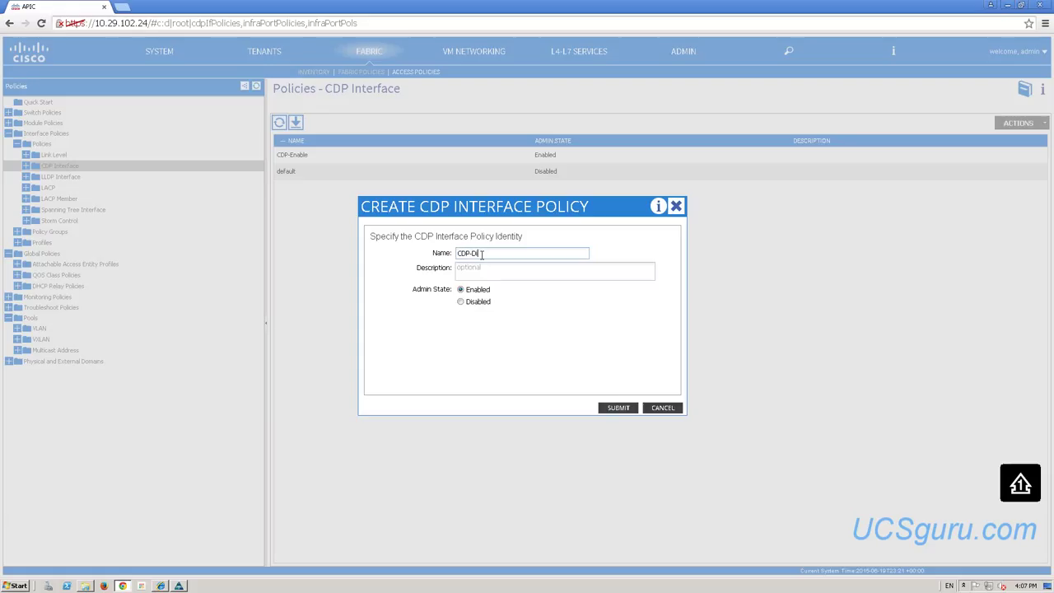
{"action": "type", "text": "sable"}
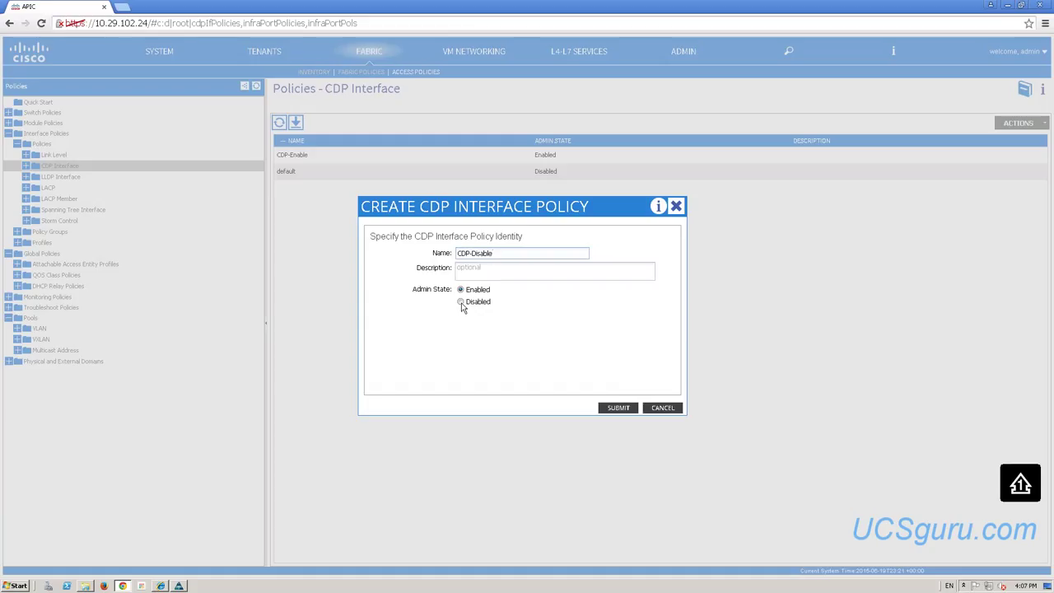
{"action": "left_click", "coordinate": [619, 407]}
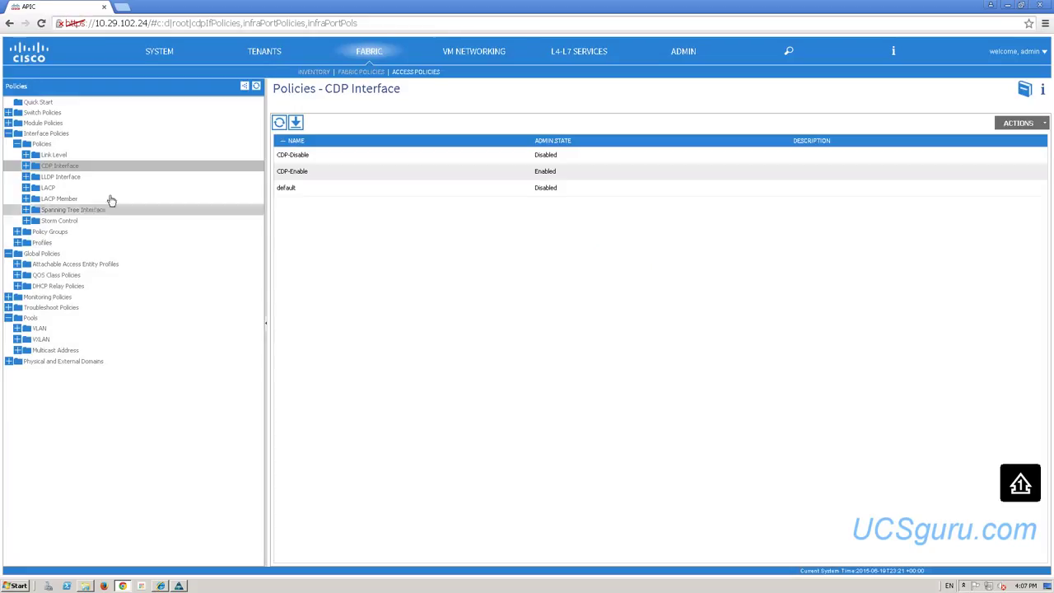
Step: Create LLDP interface policy LLDP-Enable with default receive and transmit enabled
{"action": "left_click", "coordinate": [51, 177]}
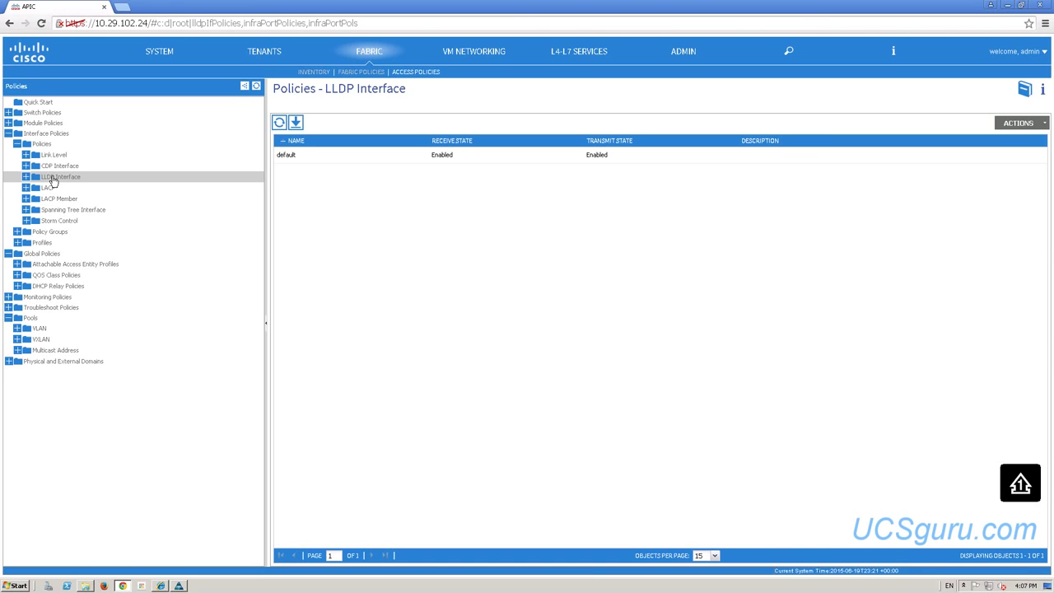
{"action": "right_click", "coordinate": [51, 181]}
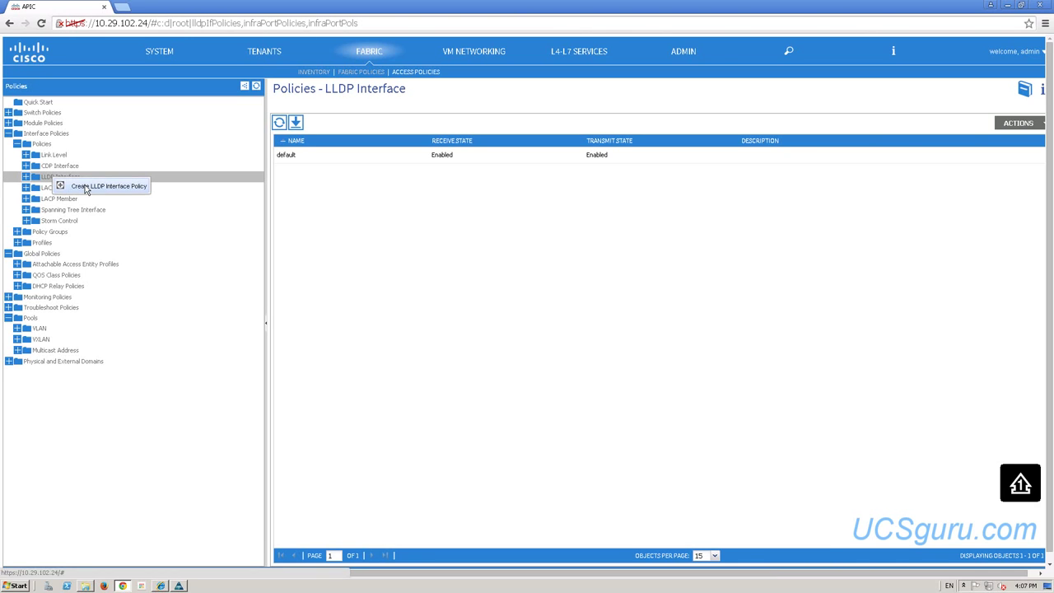
{"action": "left_click", "coordinate": [85, 187]}
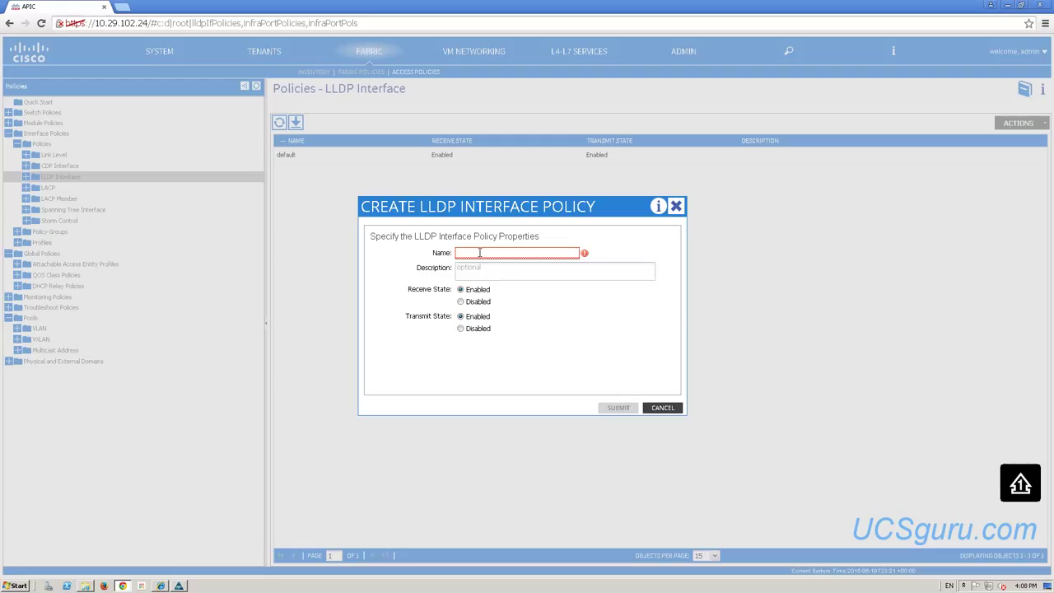
{"action": "type", "text": "LLDP-Enable"}
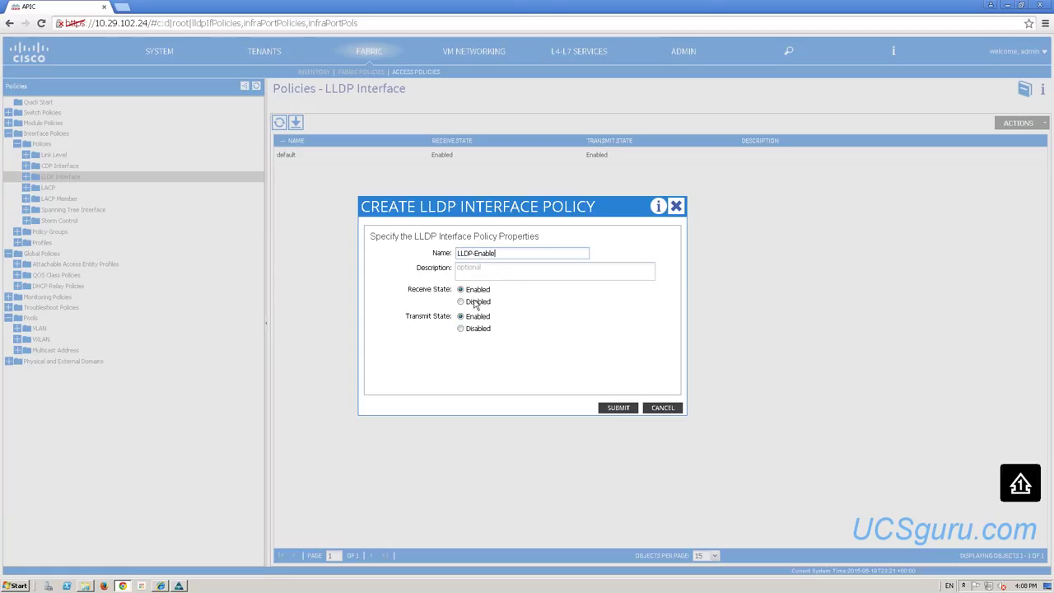
{"action": "left_click", "coordinate": [616, 408]}
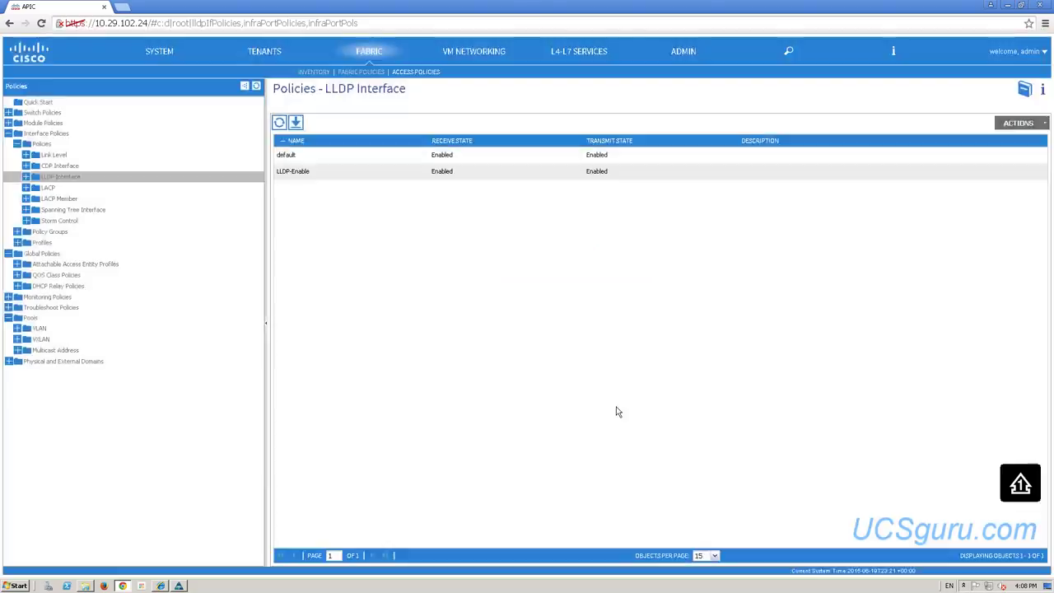
Step: Create LLDP interface policy LLDP-Disable with receive and transmit both Disabled
{"action": "right_click", "coordinate": [73, 180]}
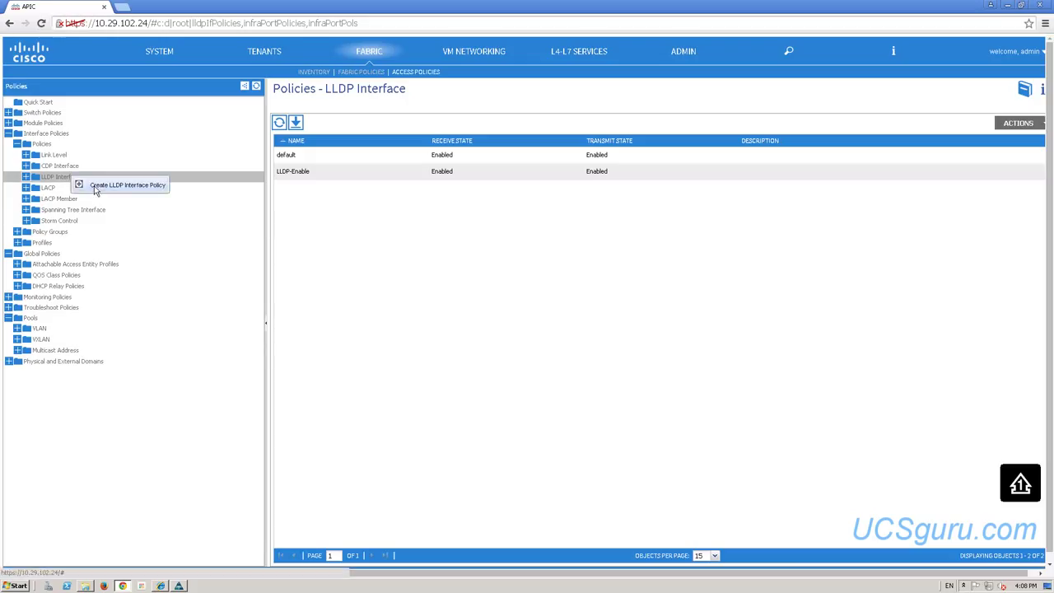
{"action": "left_click", "coordinate": [99, 185]}
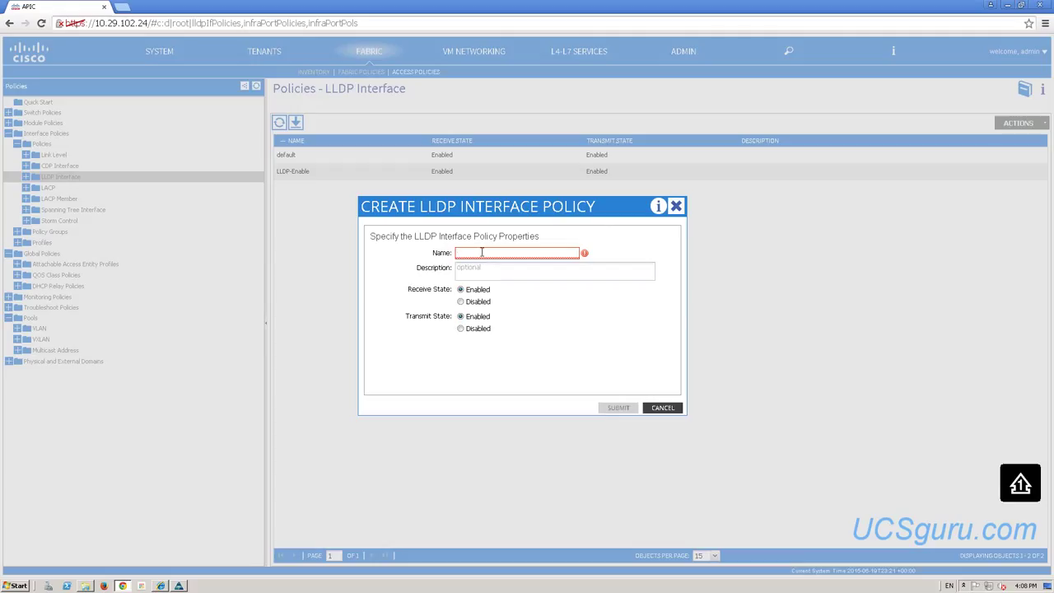
{"action": "type", "text": "LLDP"}
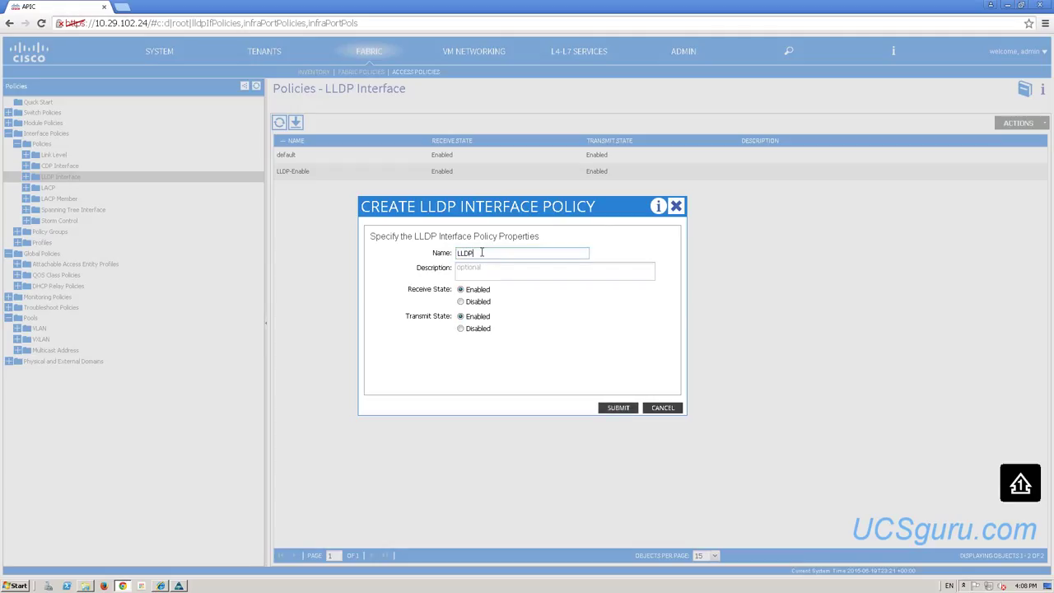
{"action": "type", "text": "-Disable"}
{"action": "left_click", "coordinate": [462, 302]}
{"action": "left_click", "coordinate": [462, 328]}
{"action": "left_click", "coordinate": [617, 407]}
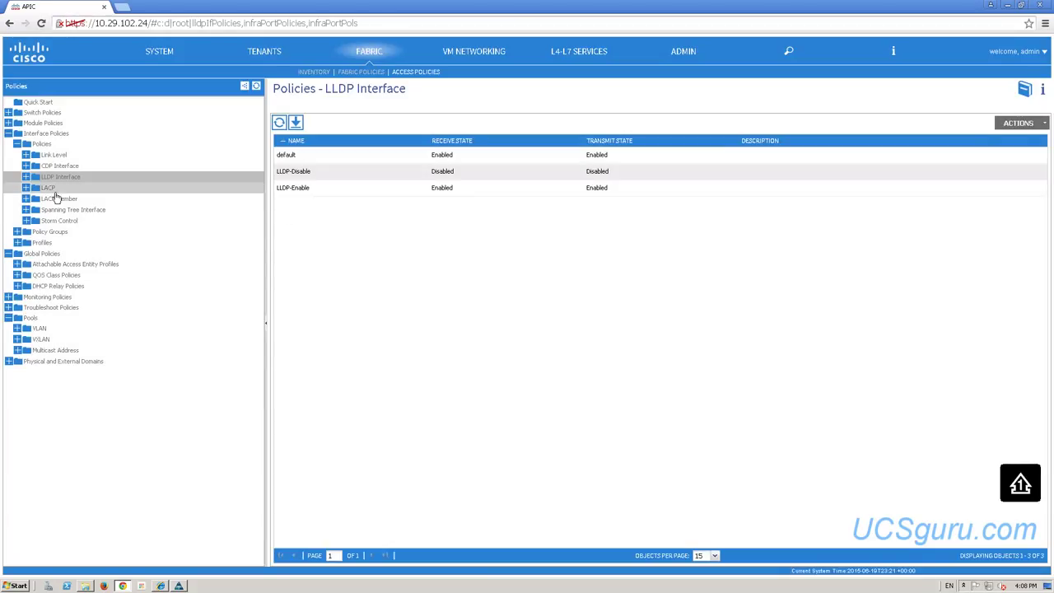
{"action": "left_click", "coordinate": [26, 199]}
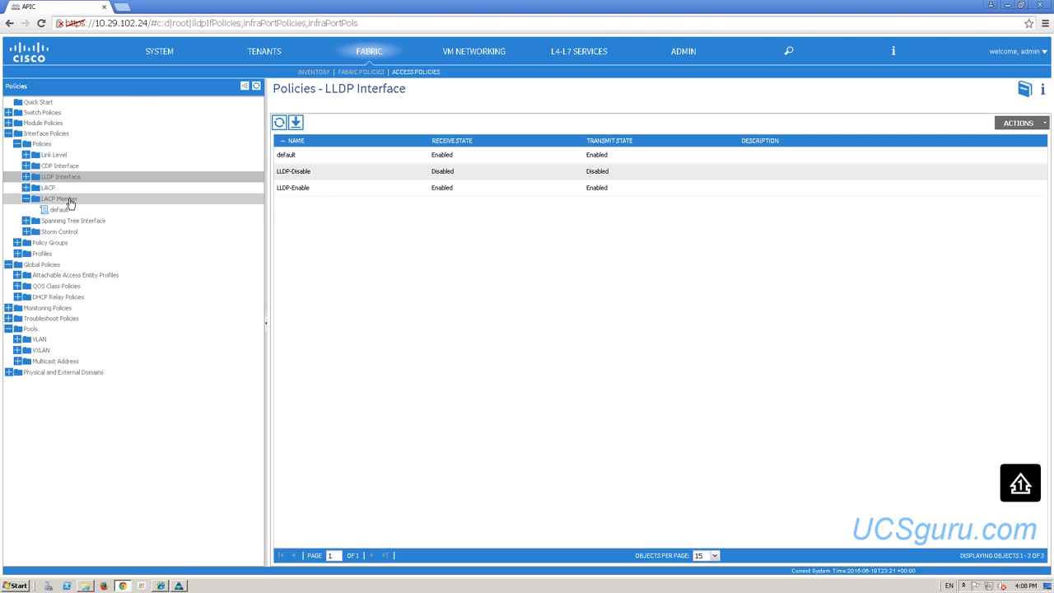
Step: Create LACP policy LACP-Active in Active mode, keeping the default control options
{"action": "left_click", "coordinate": [70, 201]}
{"action": "left_click", "coordinate": [25, 188]}
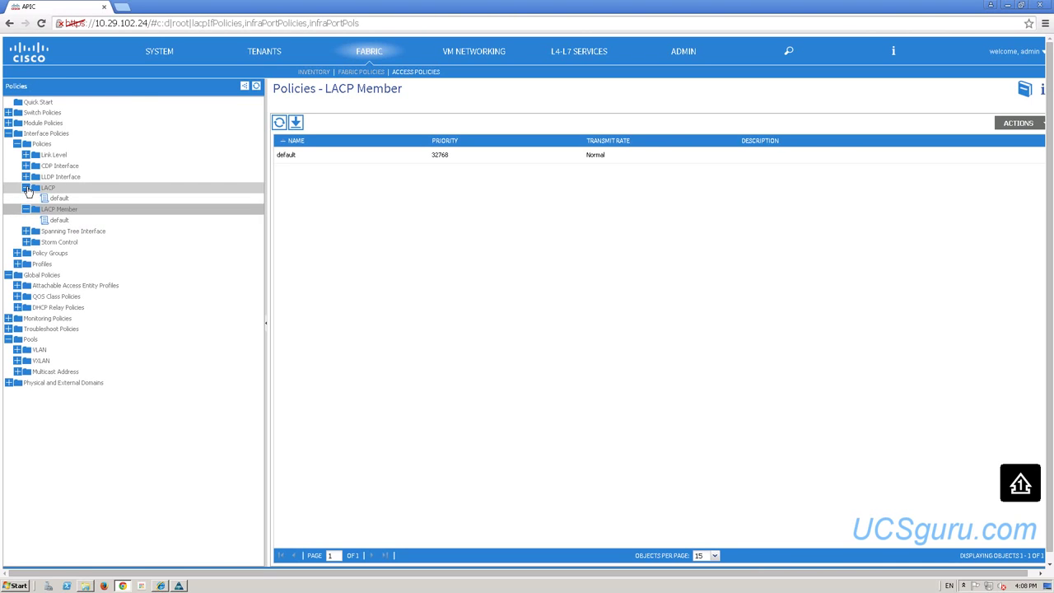
{"action": "right_click", "coordinate": [50, 188]}
{"action": "left_click", "coordinate": [74, 198]}
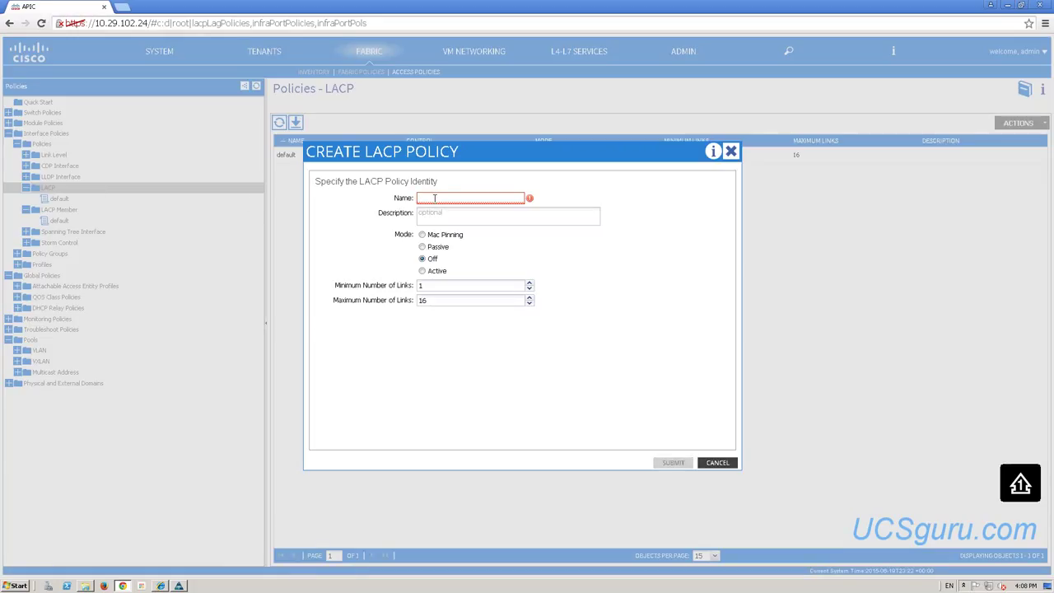
{"action": "type", "text": "LACP-Active"}
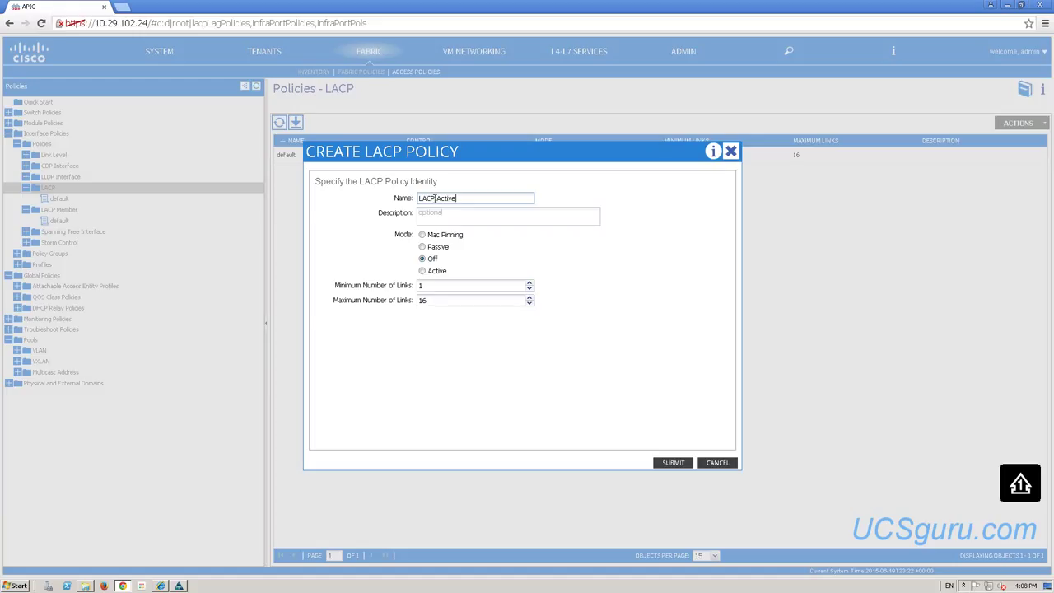
{"action": "left_click", "coordinate": [423, 273]}
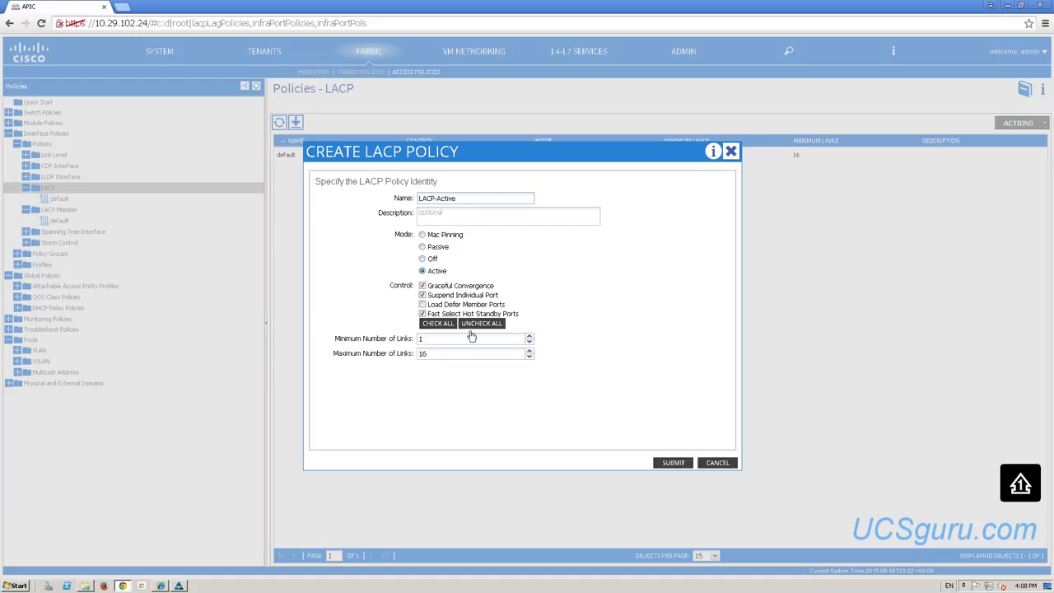
{"action": "left_click", "coordinate": [673, 463]}
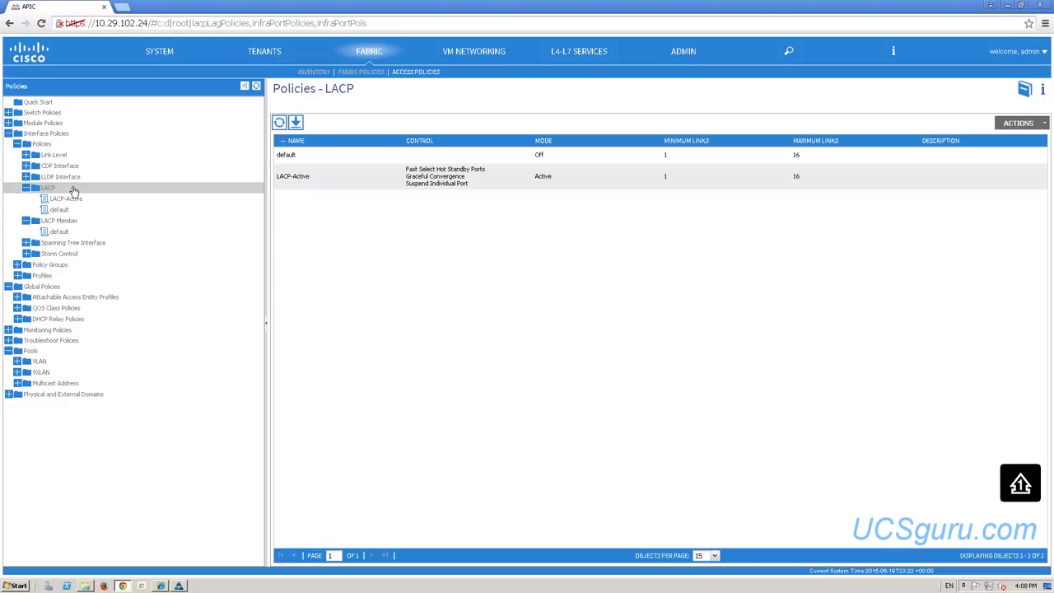
Step: Create LACP policy LACP-Mac-Pinning with mode set to Mac Pinning
{"action": "right_click", "coordinate": [73, 190]}
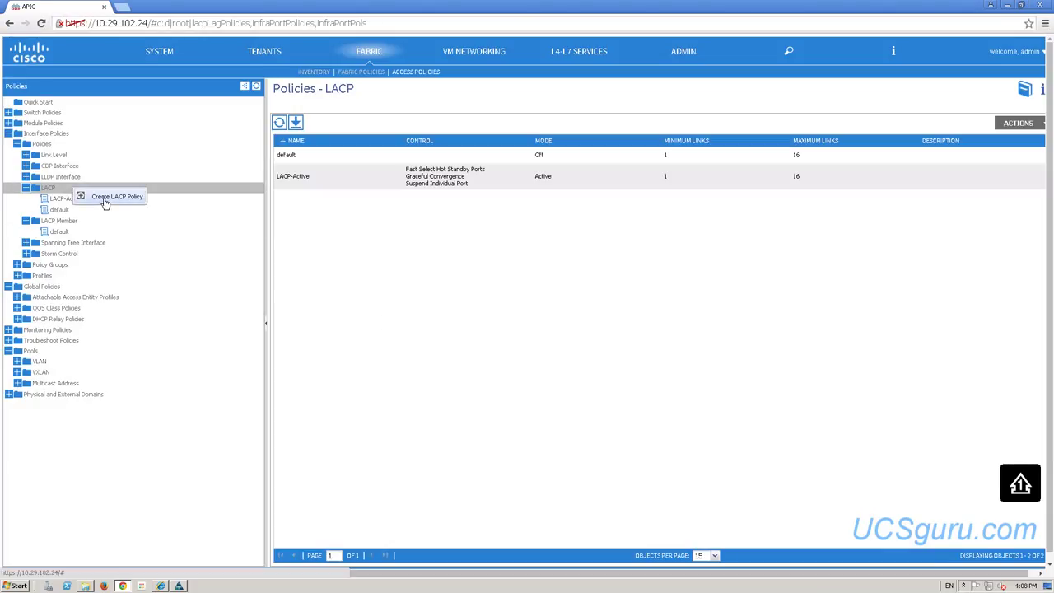
{"action": "left_click", "coordinate": [106, 202]}
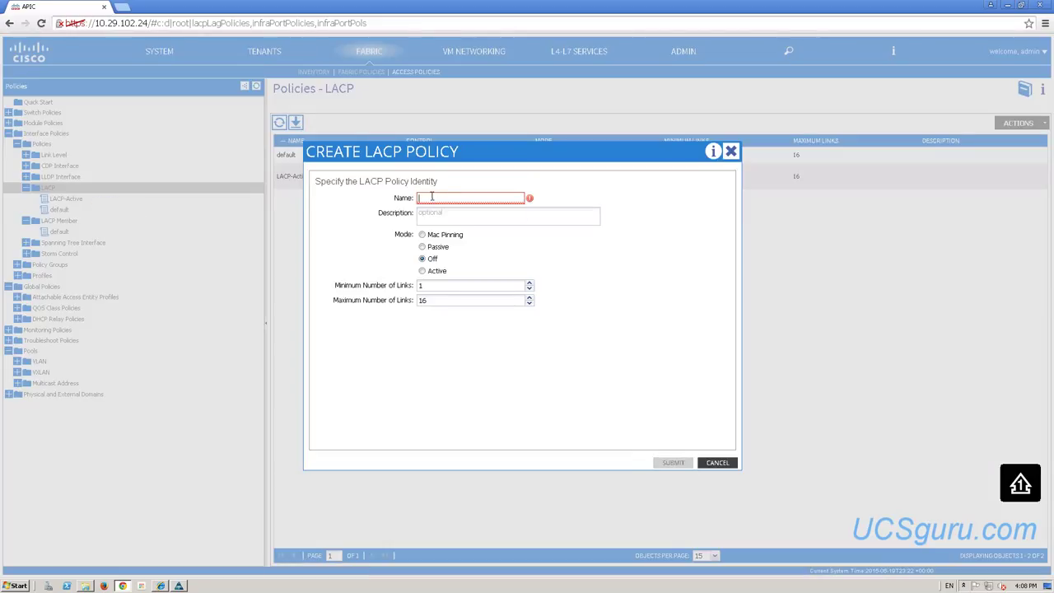
{"action": "type", "text": "LA"}
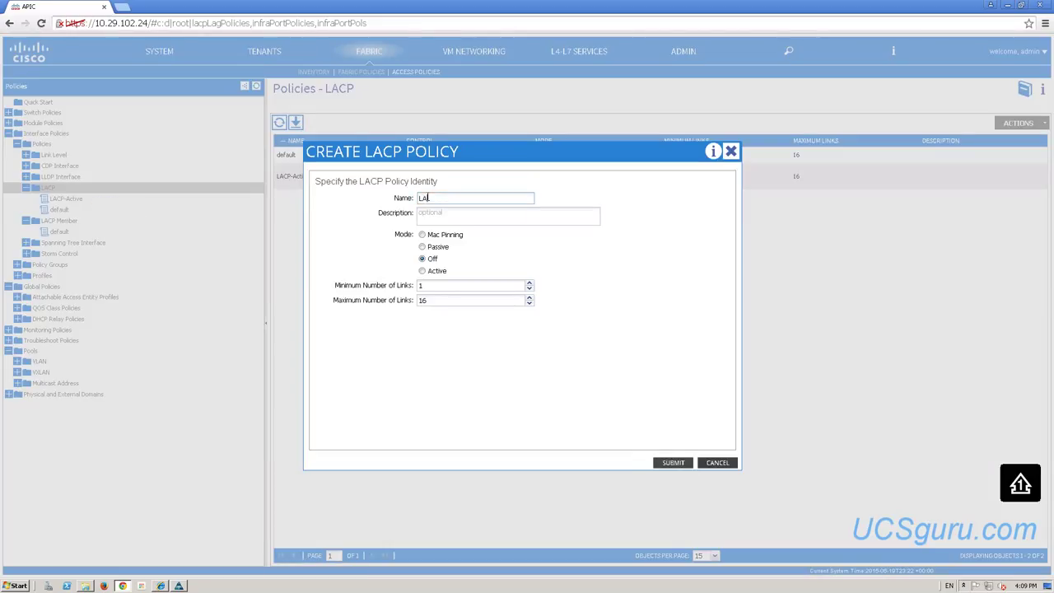
{"action": "type", "text": "CP-"}
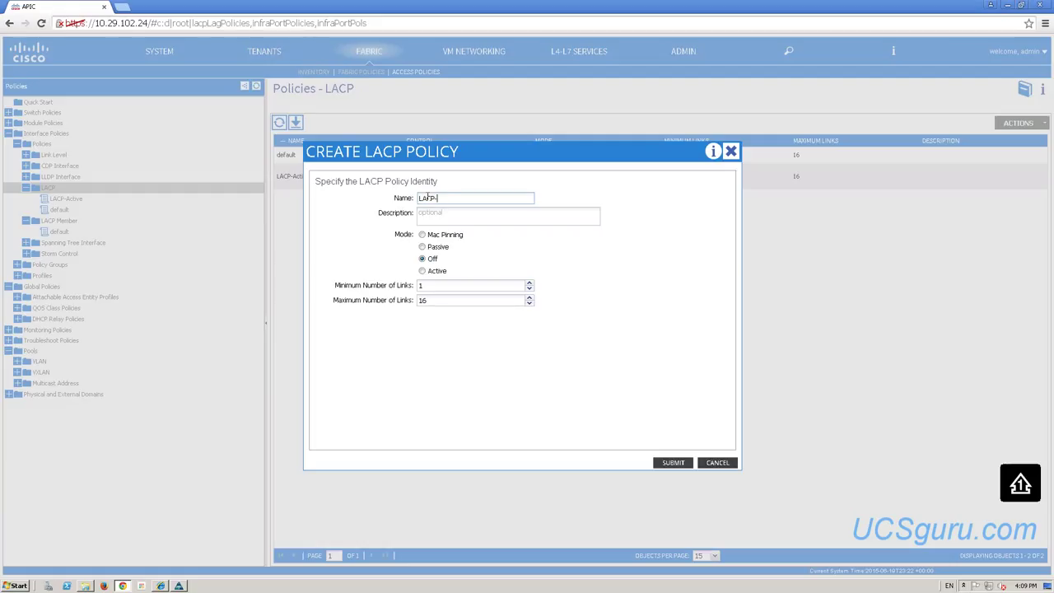
{"action": "type", "text": "Mac-Pinning"}
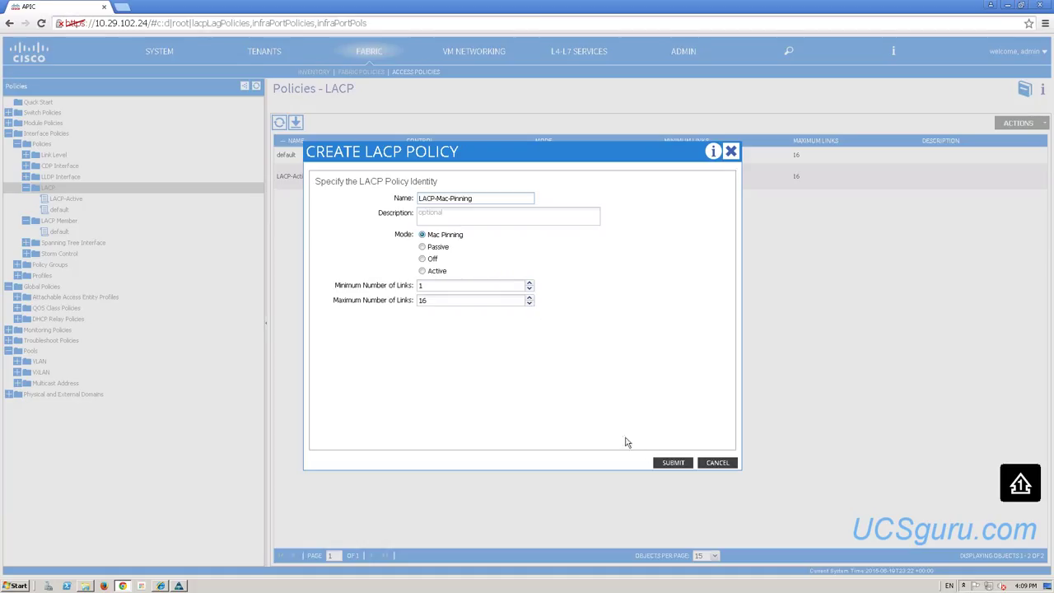
{"action": "left_click", "coordinate": [674, 463]}
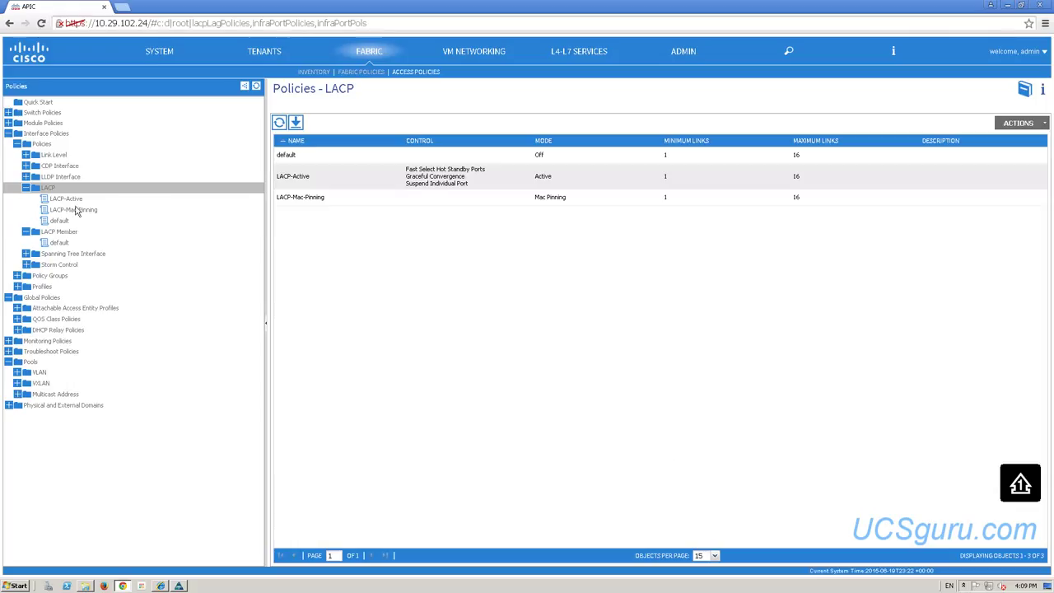
Step: Expand CDP Interface and LLDP Interface to list the new CDP and LLDP policies
{"action": "left_click", "coordinate": [34, 166]}
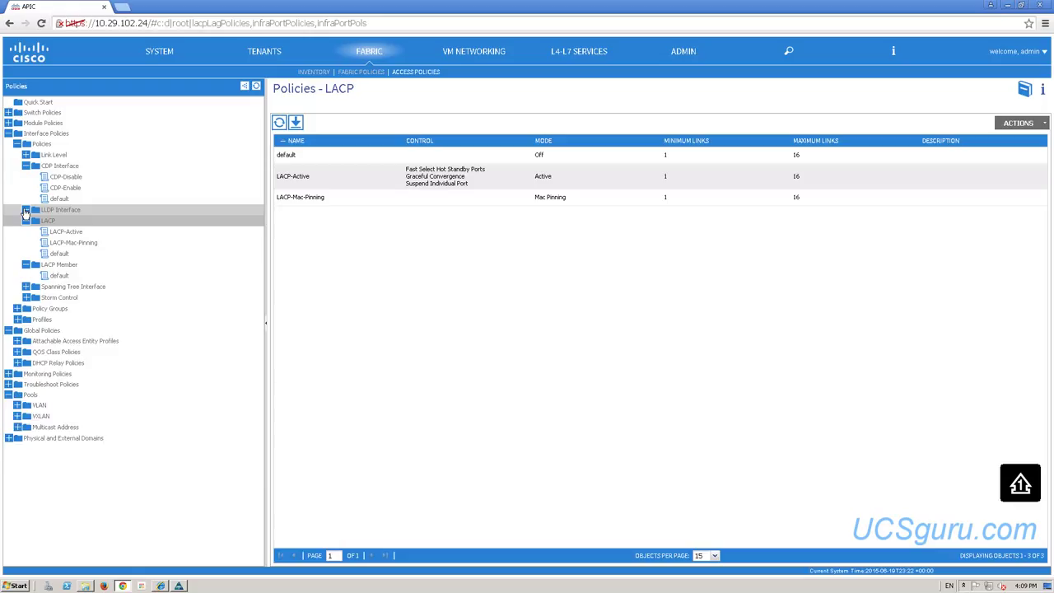
{"action": "left_click", "coordinate": [26, 211]}
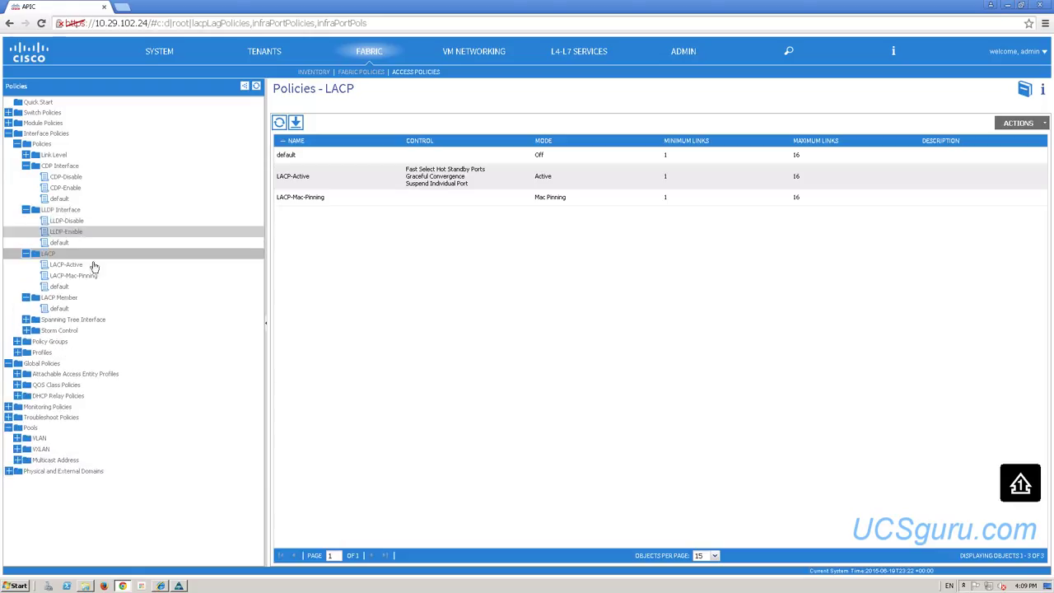
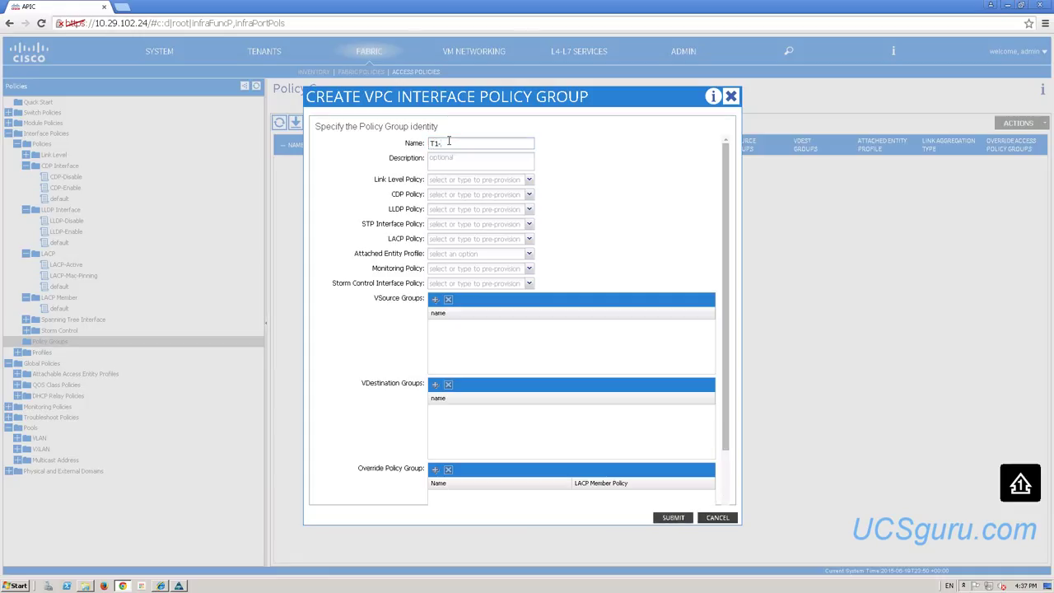
Step: Create vPC policy group T1-vPC-FI-A-PG with CDP-Disable, LLDP-Enable, LACP-Active and AEP T1-VMM-AEP
{"action": "type", "text": "vPC-FI-A"}
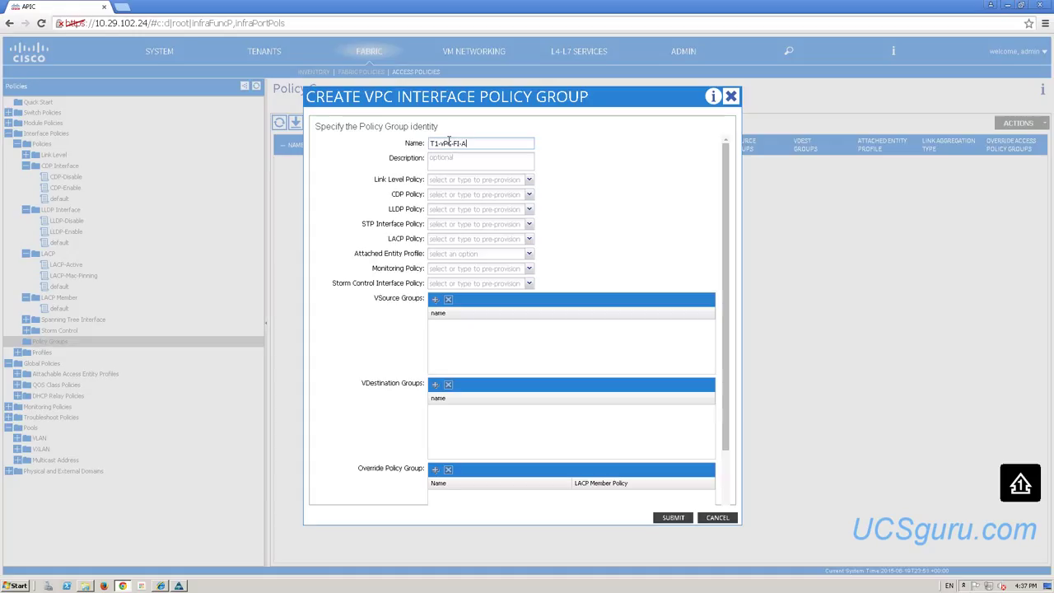
{"action": "type", "text": "-PG"}
{"action": "left_click", "coordinate": [528, 195]}
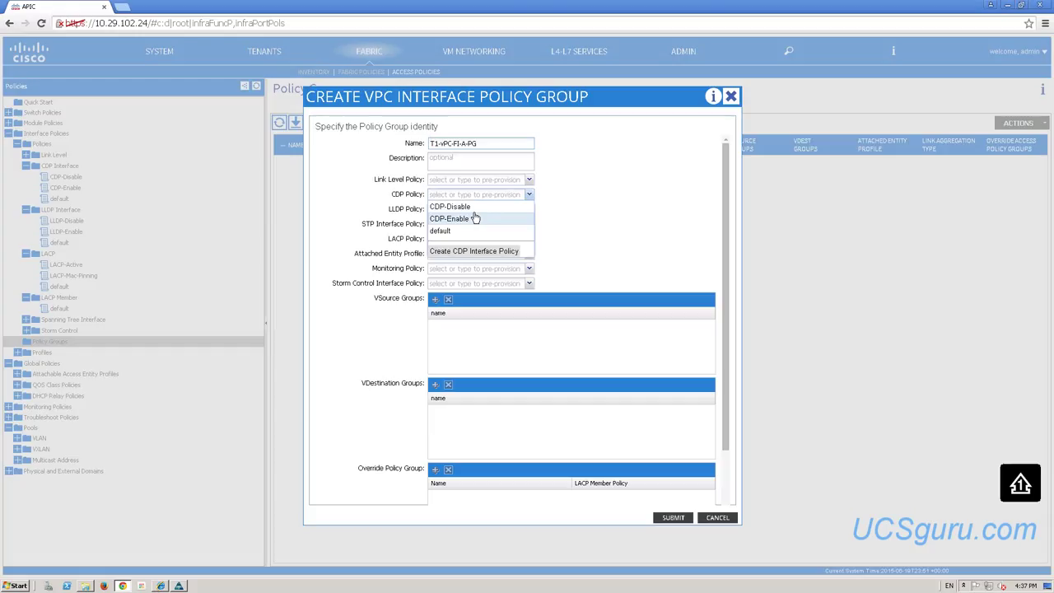
{"action": "left_click", "coordinate": [474, 207]}
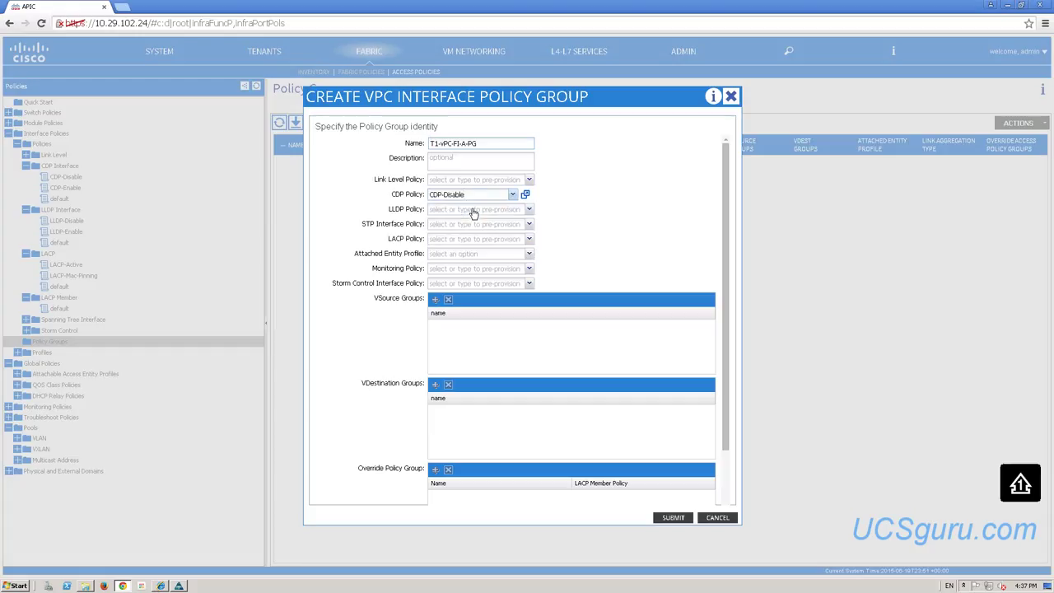
{"action": "left_click", "coordinate": [529, 211]}
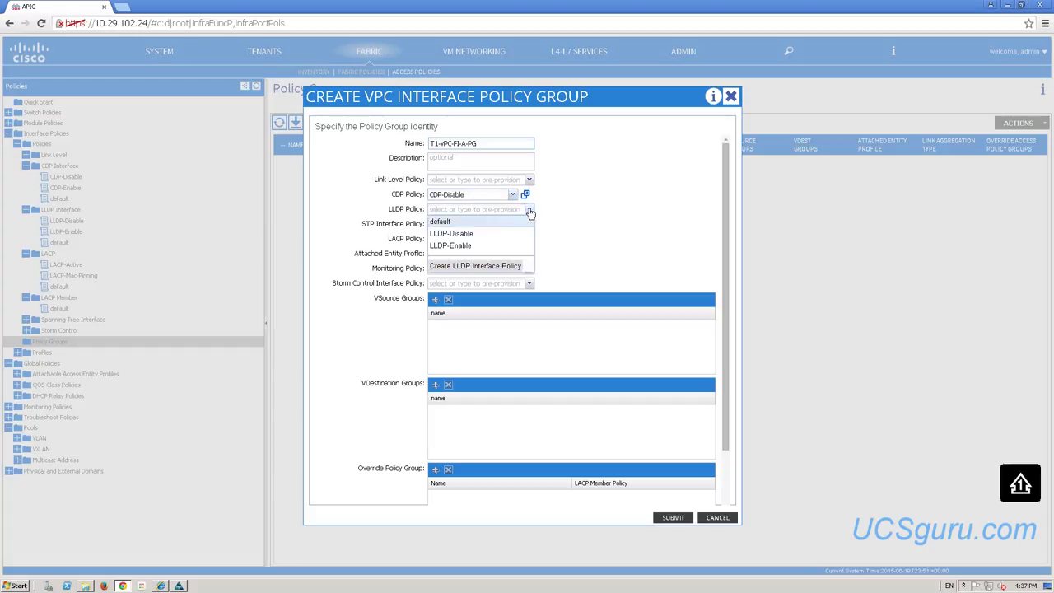
{"action": "left_click", "coordinate": [469, 246]}
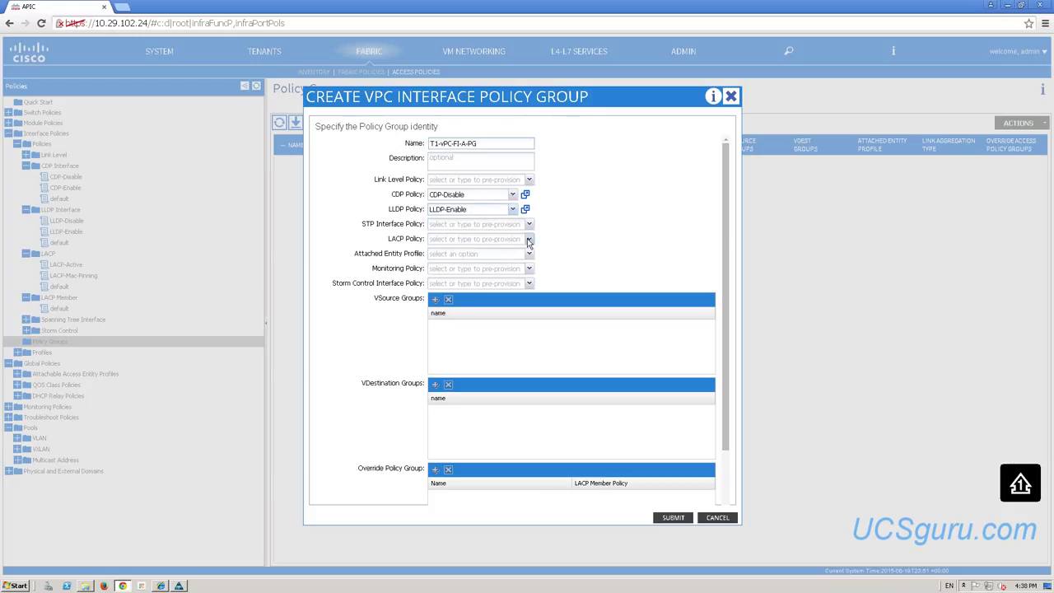
{"action": "left_click", "coordinate": [529, 239]}
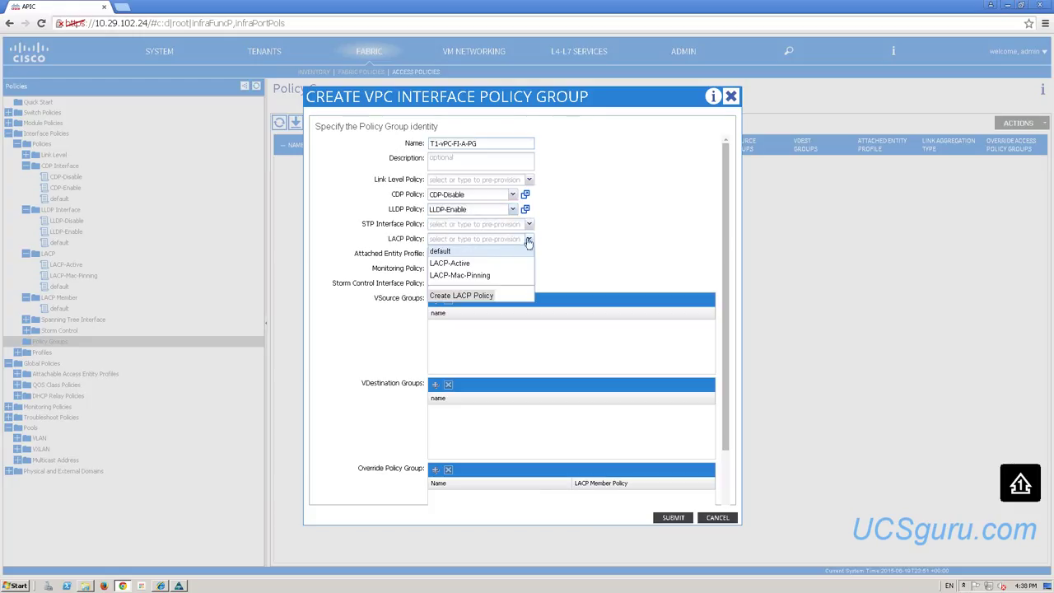
{"action": "left_click", "coordinate": [465, 264]}
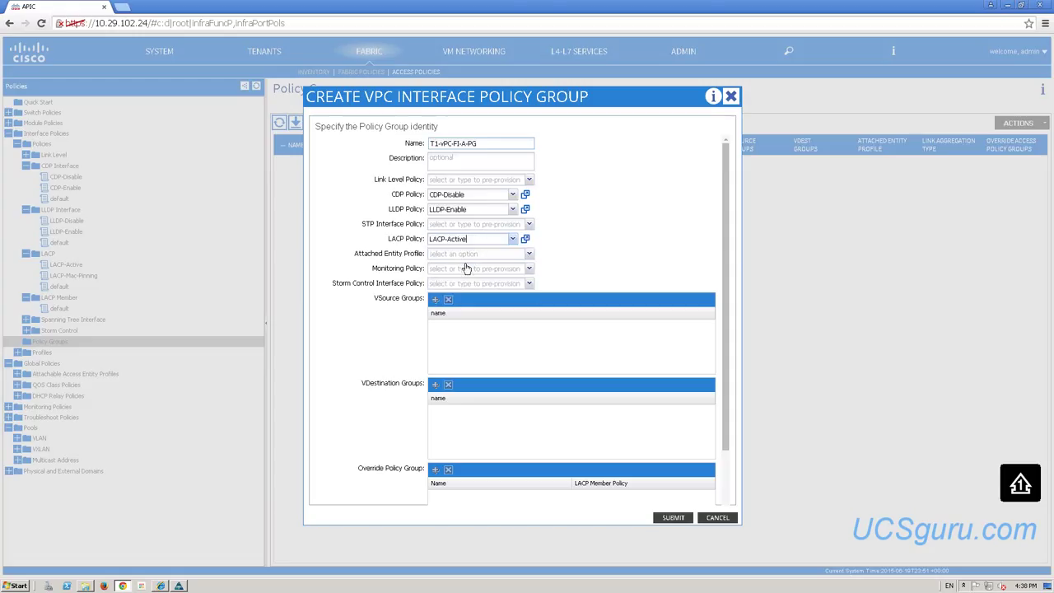
{"action": "left_click", "coordinate": [530, 254]}
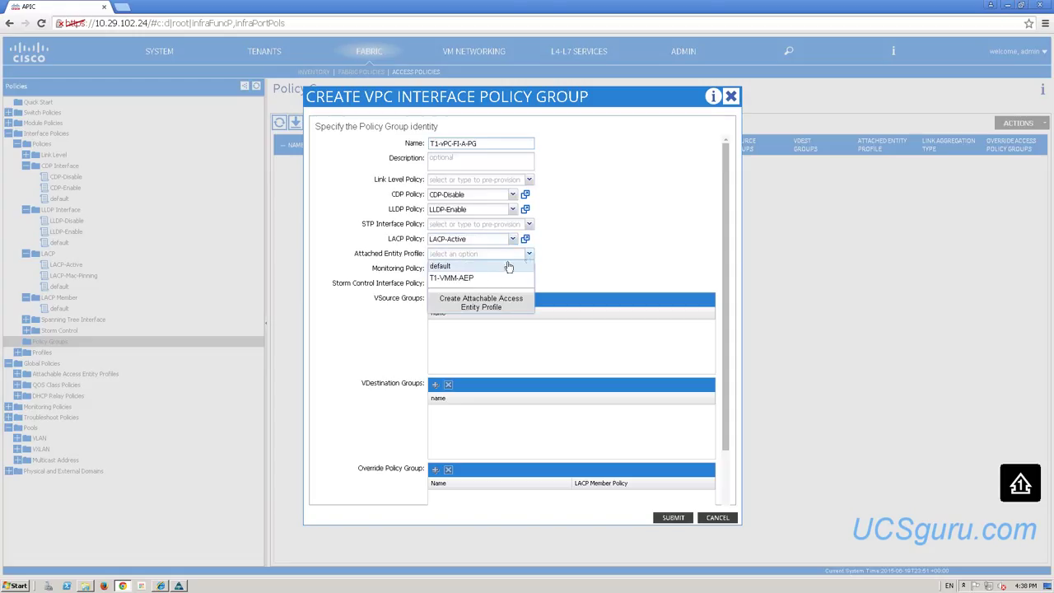
{"action": "left_click", "coordinate": [474, 279]}
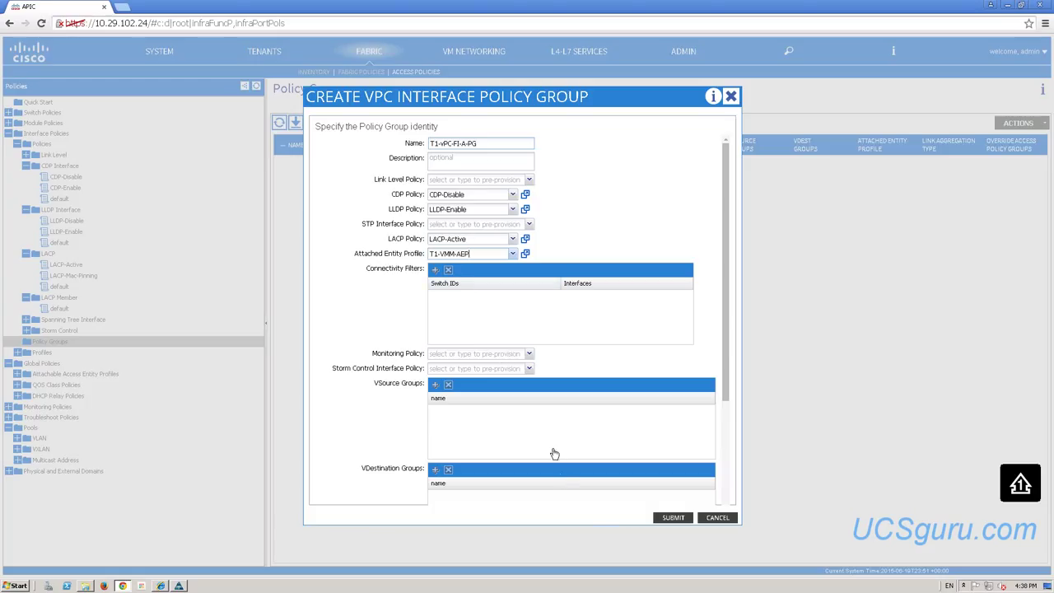
{"action": "left_click", "coordinate": [670, 518]}
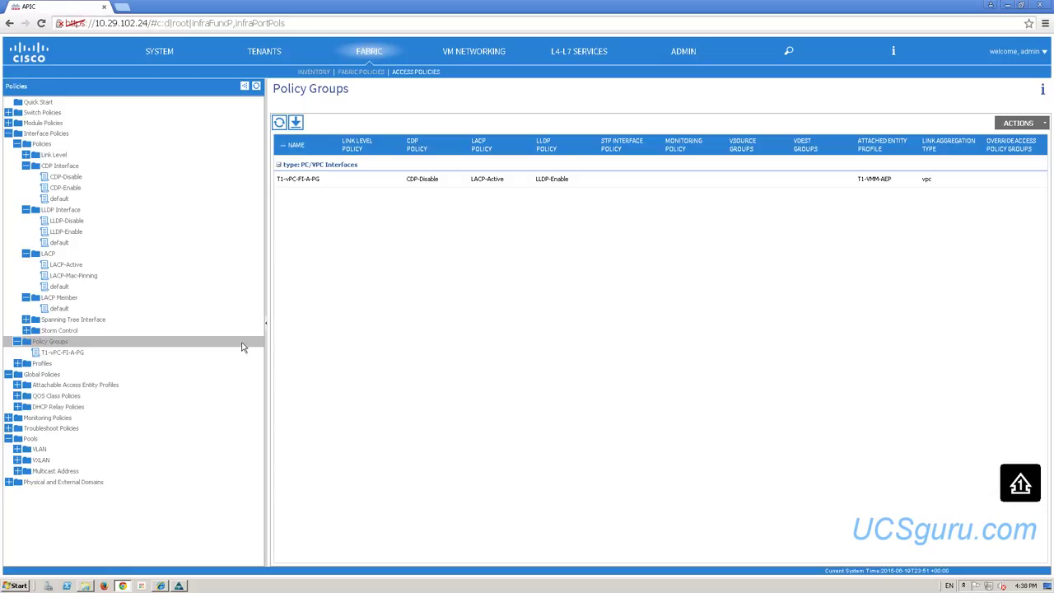
Step: Create vPC interface policy group T1-vPC-FI-B-PG using CDP-Disable, LLDP-Enable, LACP-Active and T1-VMM-AEP
{"action": "right_click", "coordinate": [234, 347]}
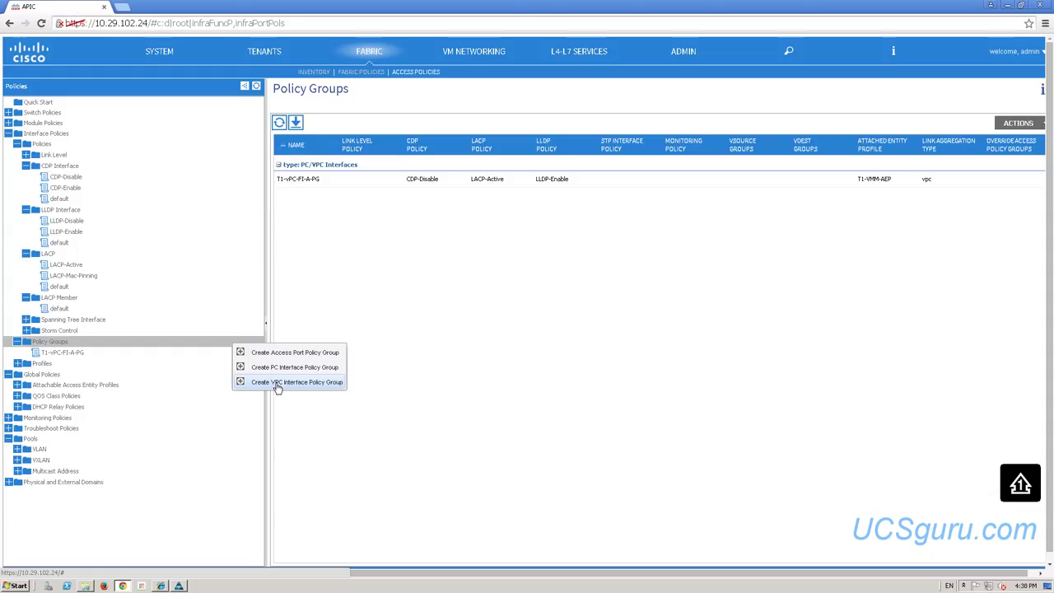
{"action": "left_click", "coordinate": [278, 384]}
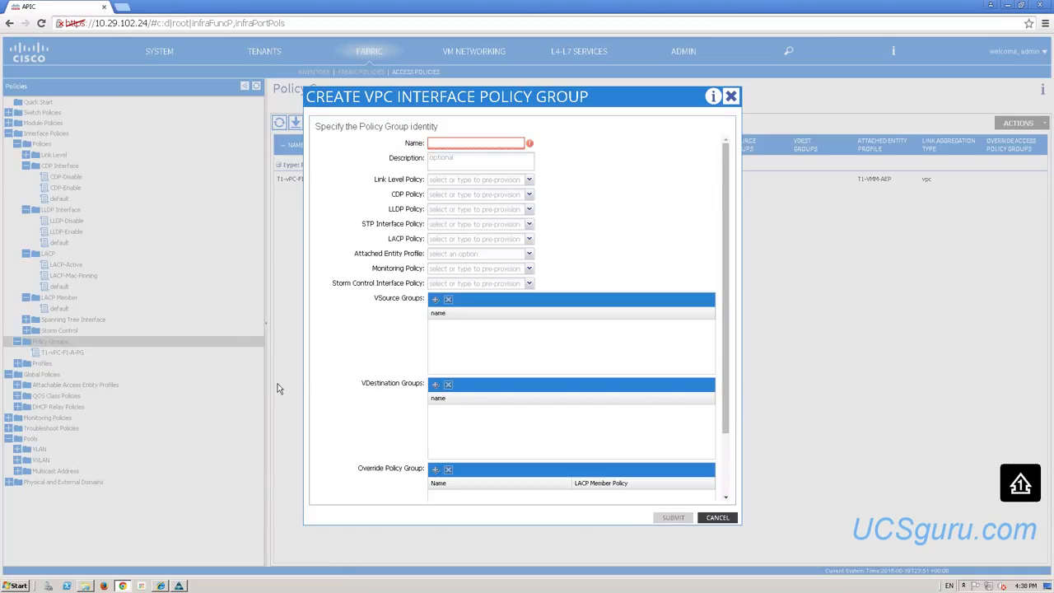
{"action": "type", "text": "T1"}
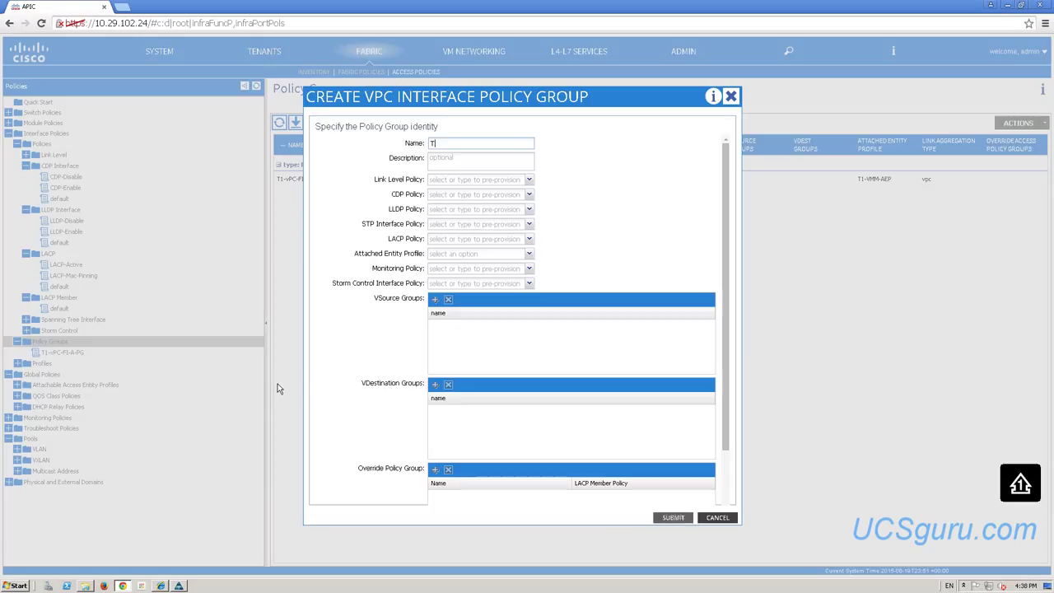
{"action": "type", "text": "-vPC-FI-B-PG"}
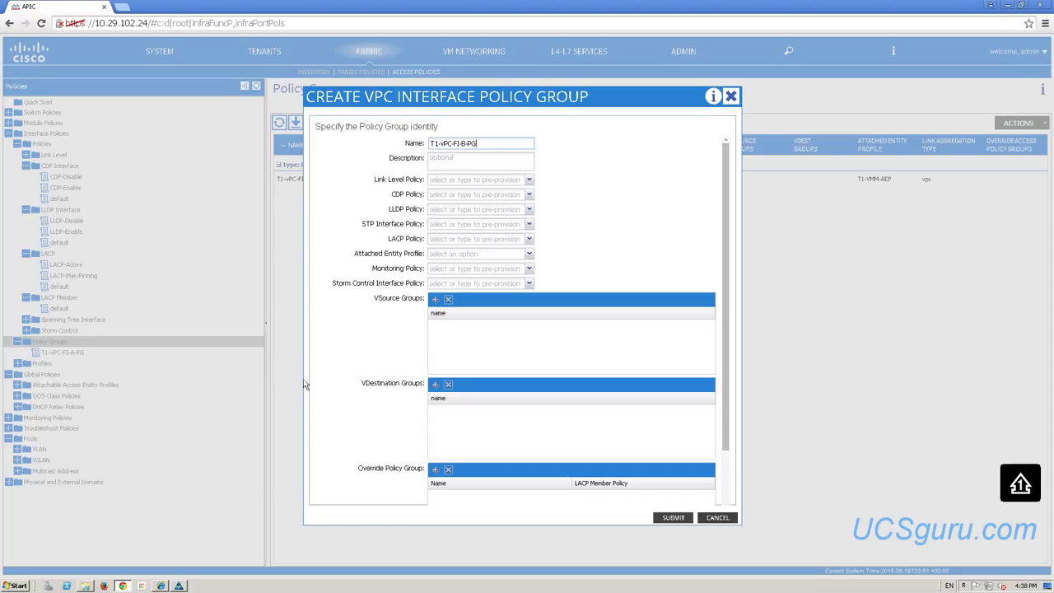
{"action": "left_click", "coordinate": [529, 196]}
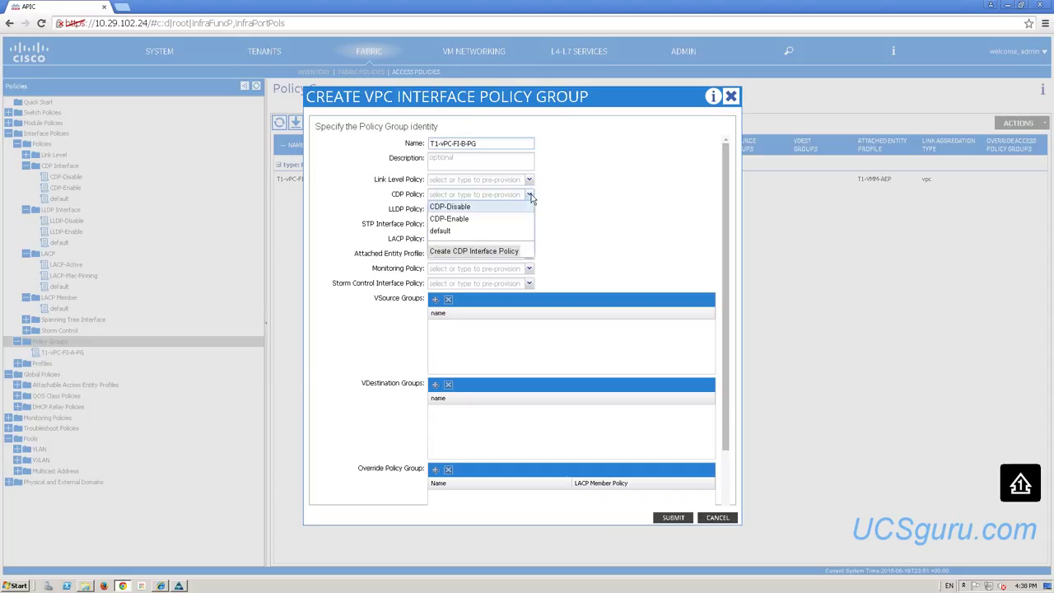
{"action": "left_click", "coordinate": [481, 208]}
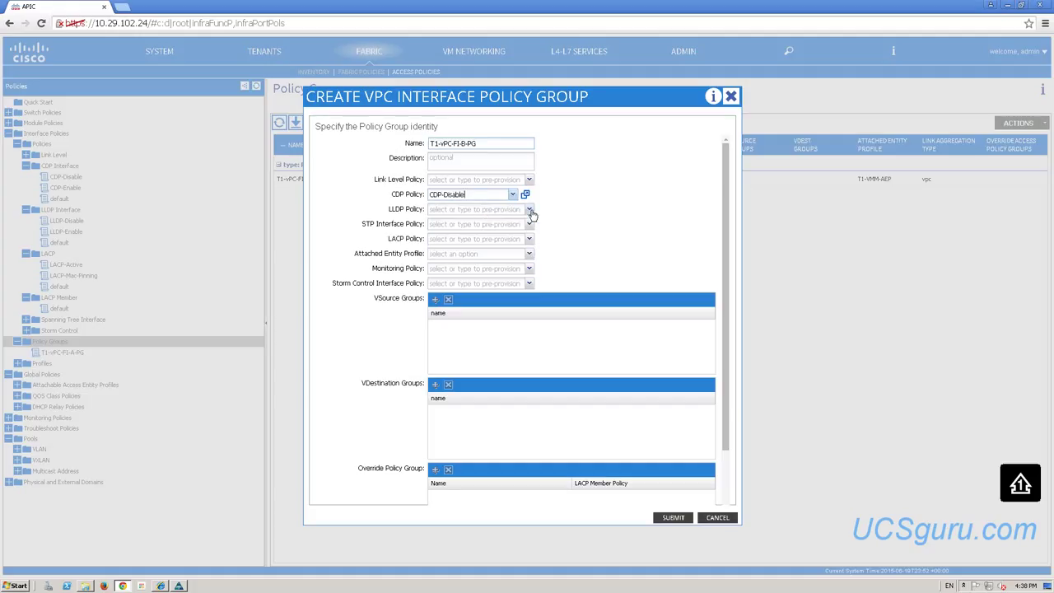
{"action": "left_click", "coordinate": [529, 211]}
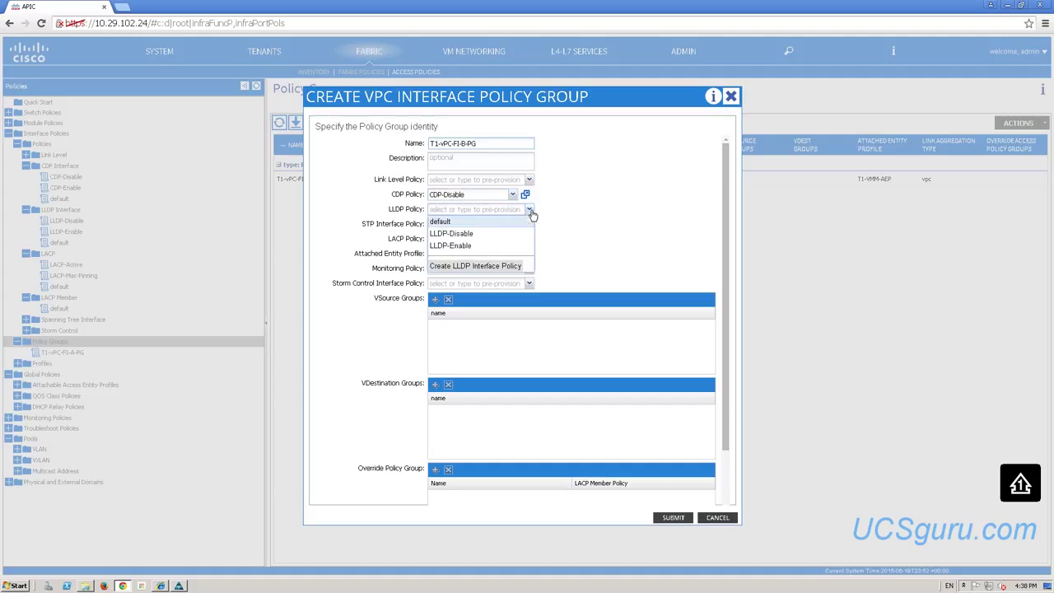
{"action": "left_click", "coordinate": [468, 246]}
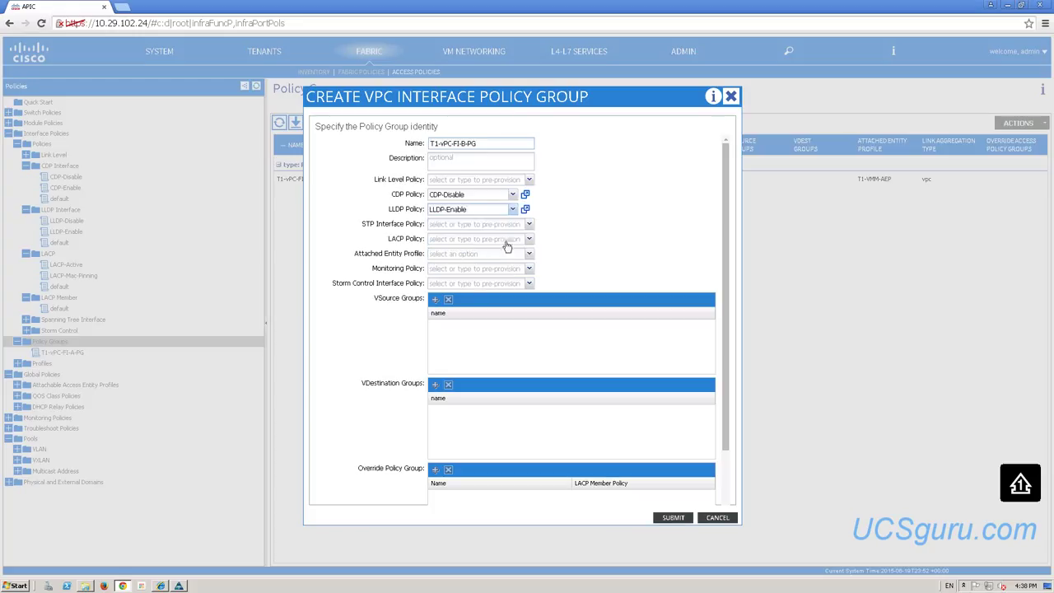
{"action": "left_click", "coordinate": [529, 239]}
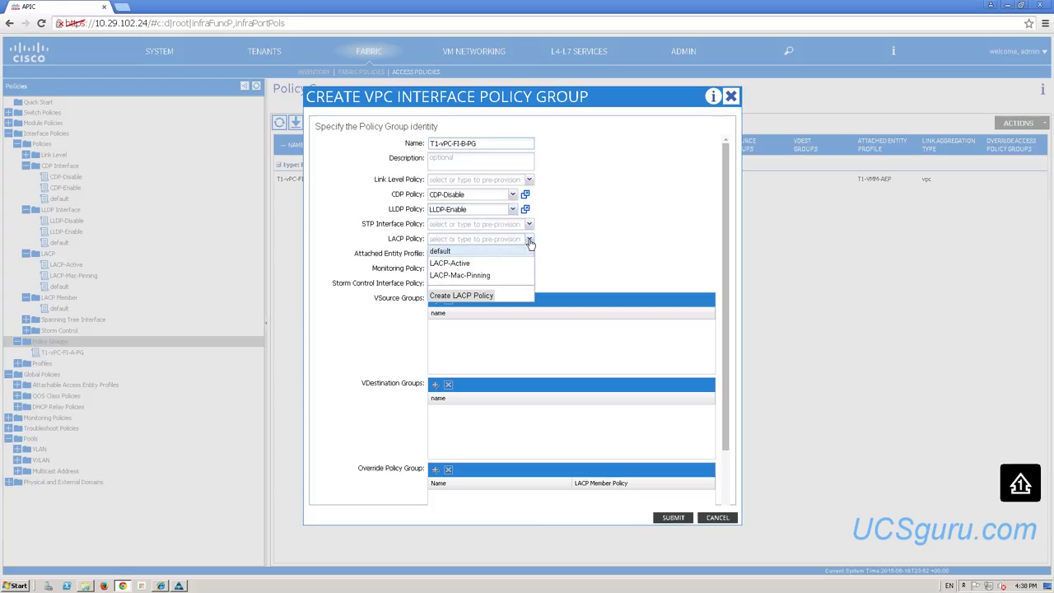
{"action": "left_click", "coordinate": [473, 265]}
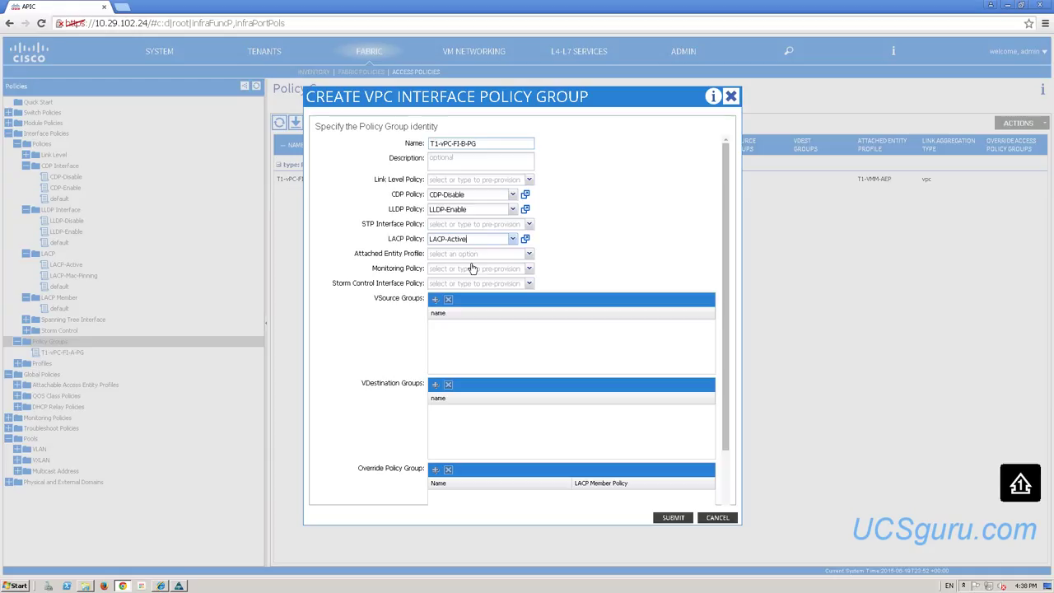
{"action": "left_click", "coordinate": [529, 254]}
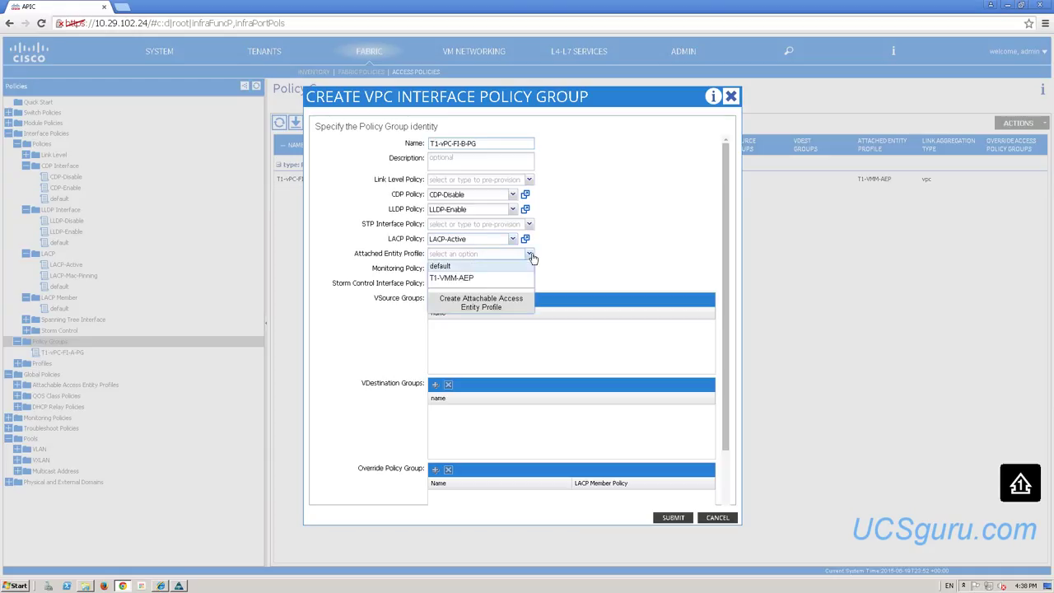
{"action": "left_click", "coordinate": [466, 279]}
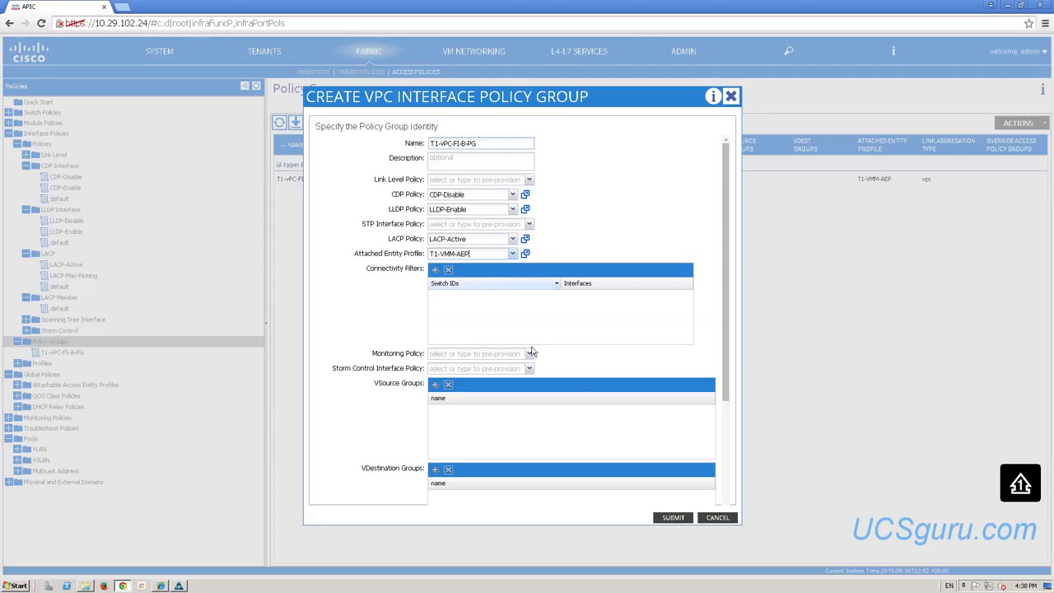
{"action": "left_click", "coordinate": [672, 518]}
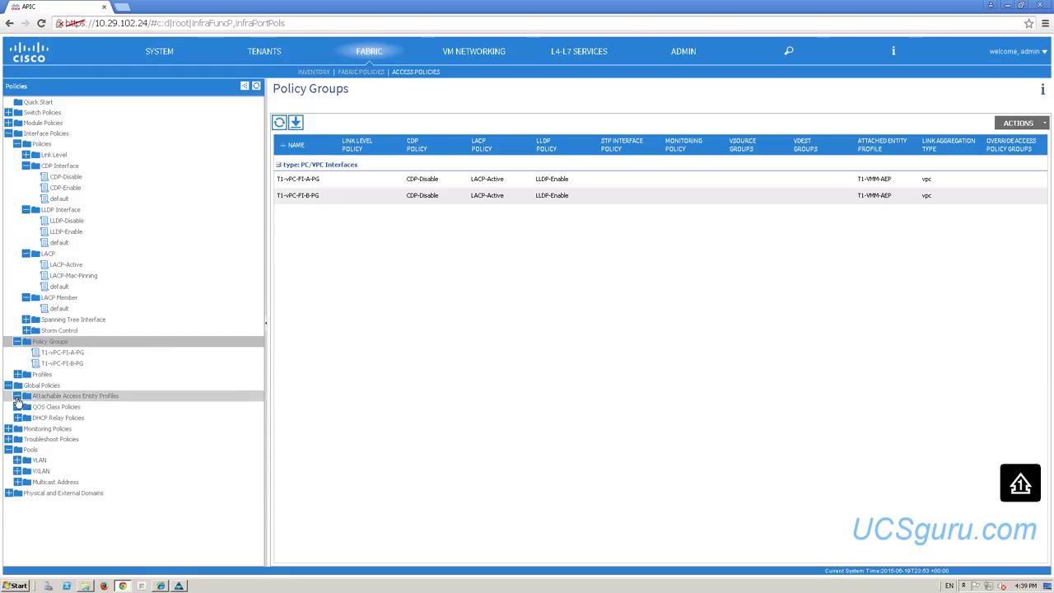
Step: Apply vSwitch policies CDP-Enable, LACP-Mac-Pinning and LLDP-Disable to the T1-VMM-AEP profile
{"action": "left_click", "coordinate": [17, 397]}
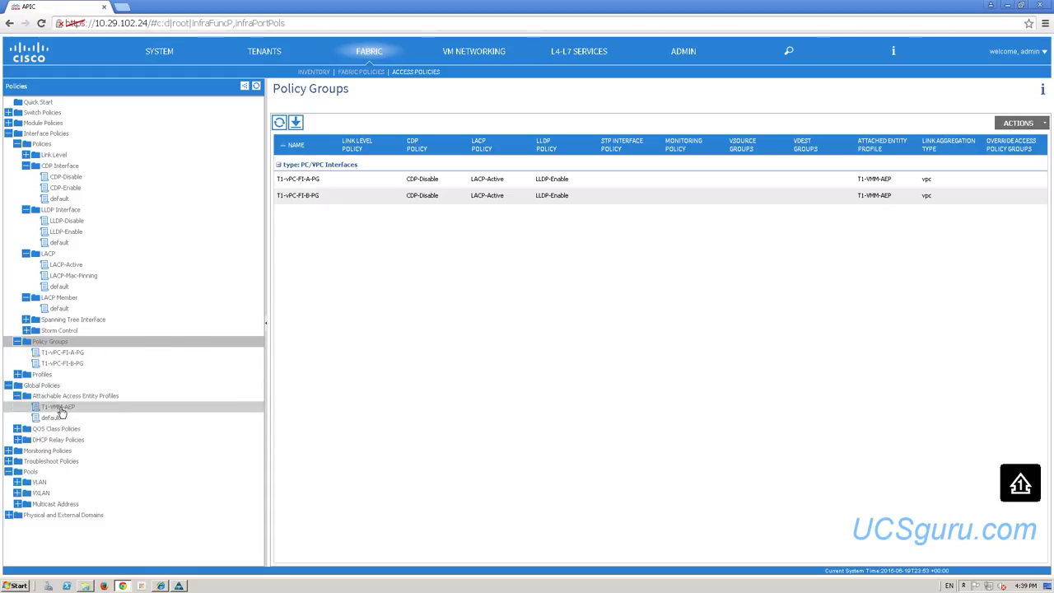
{"action": "right_click", "coordinate": [62, 409]}
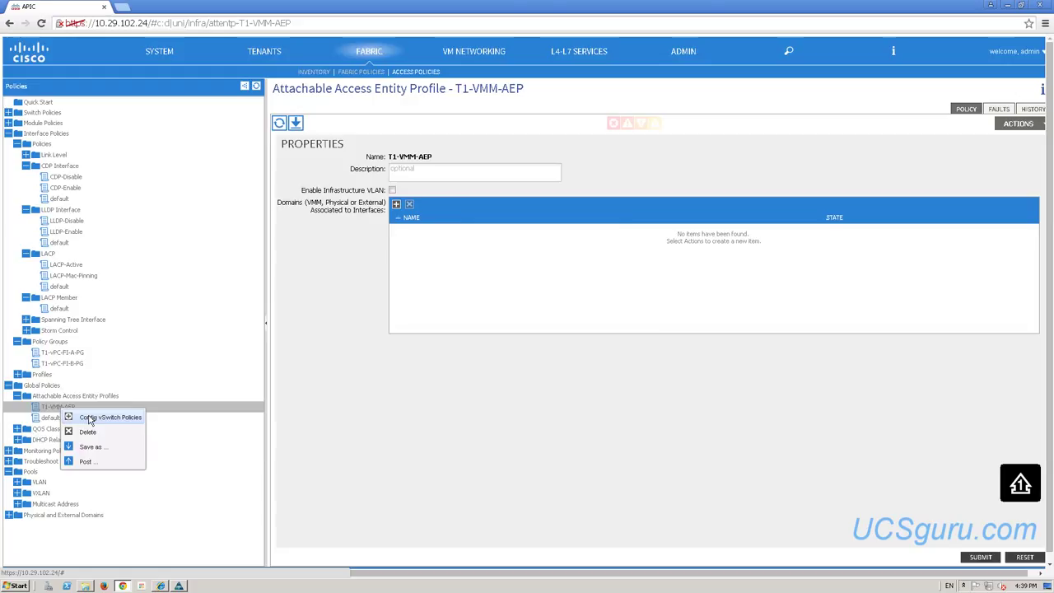
{"action": "left_click", "coordinate": [91, 418]}
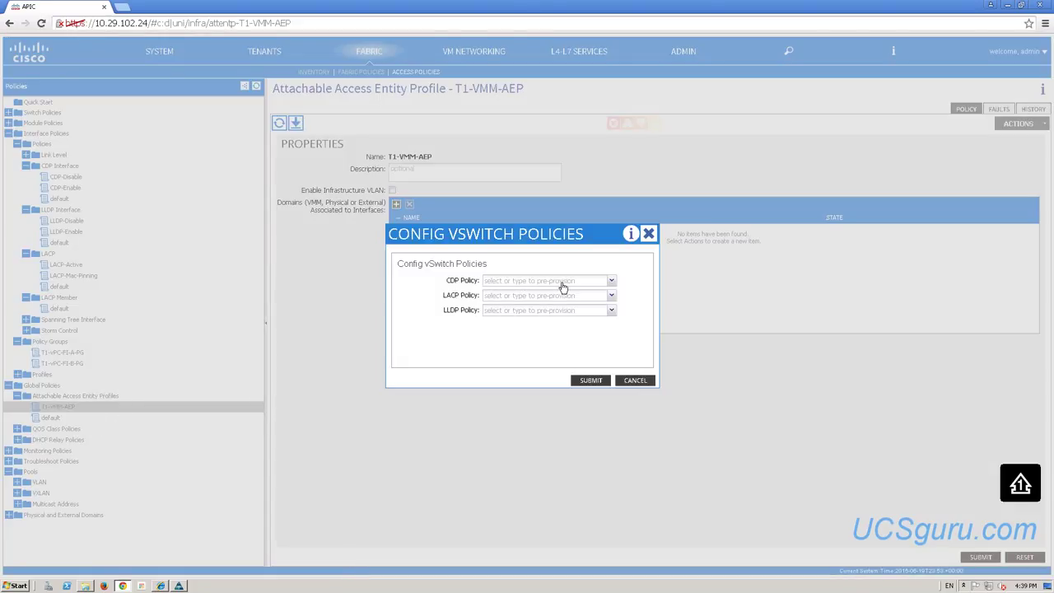
{"action": "left_click", "coordinate": [611, 281]}
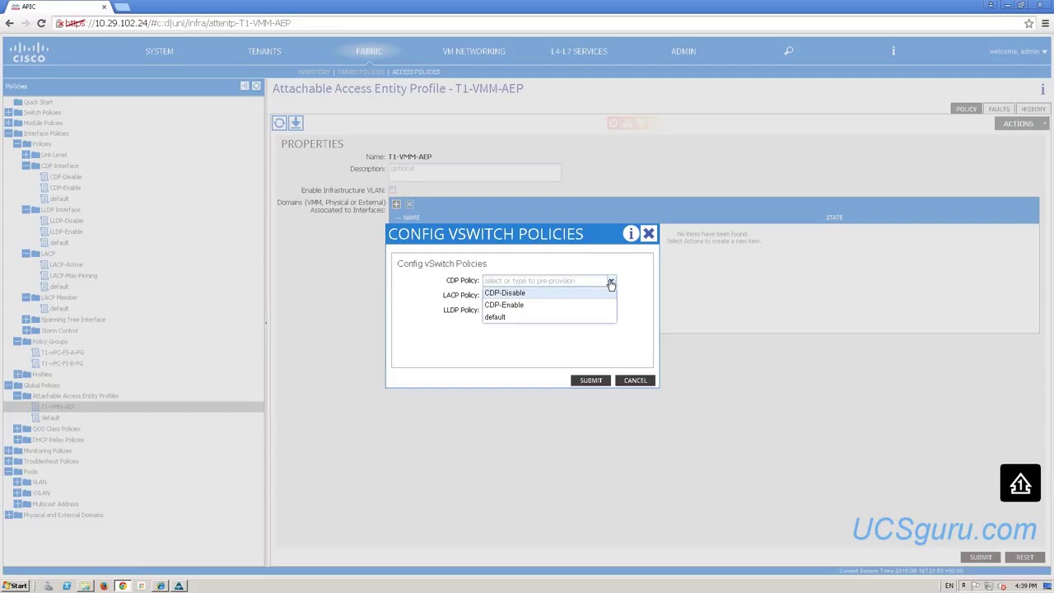
{"action": "left_click", "coordinate": [519, 306]}
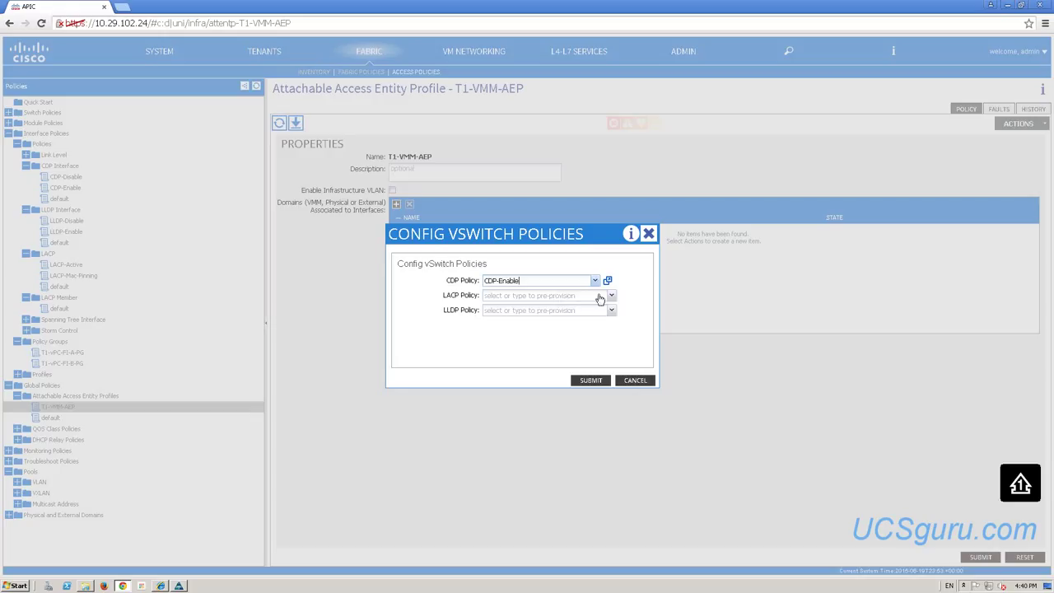
{"action": "left_click", "coordinate": [611, 297]}
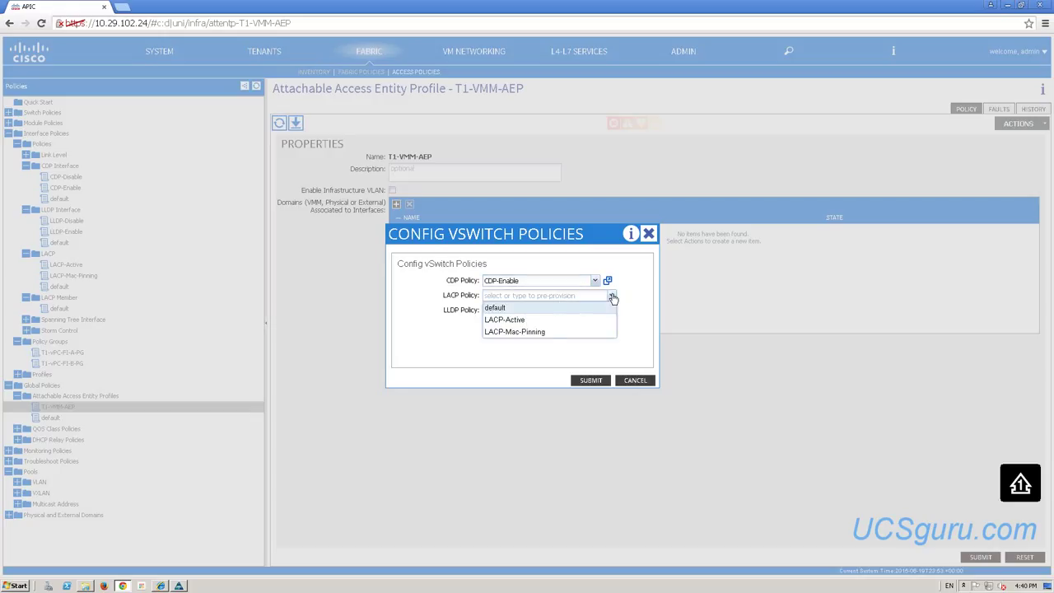
{"action": "left_click", "coordinate": [541, 332]}
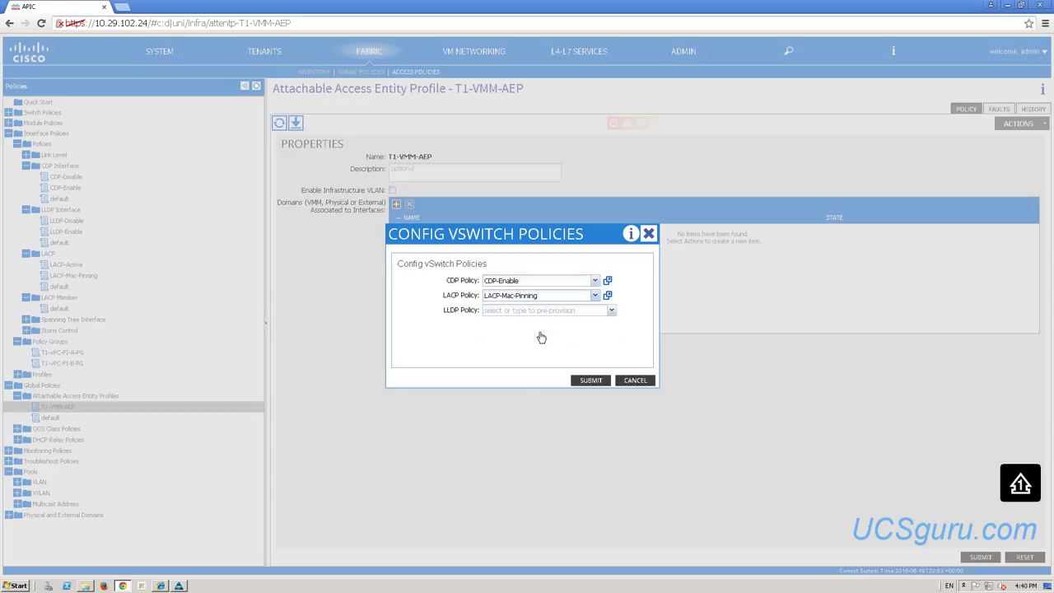
{"action": "left_click", "coordinate": [611, 311]}
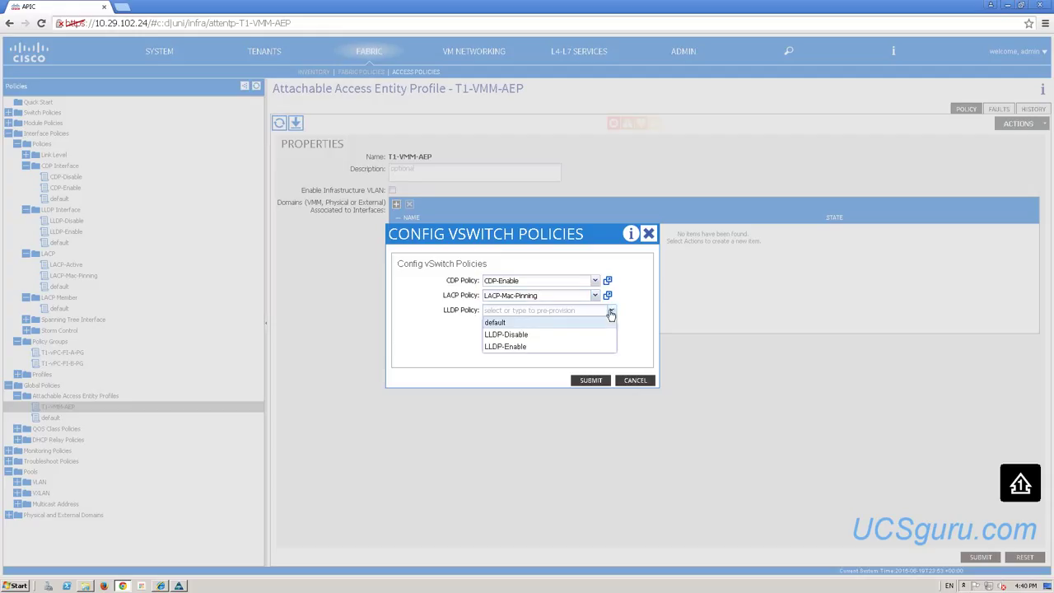
{"action": "left_click", "coordinate": [523, 340]}
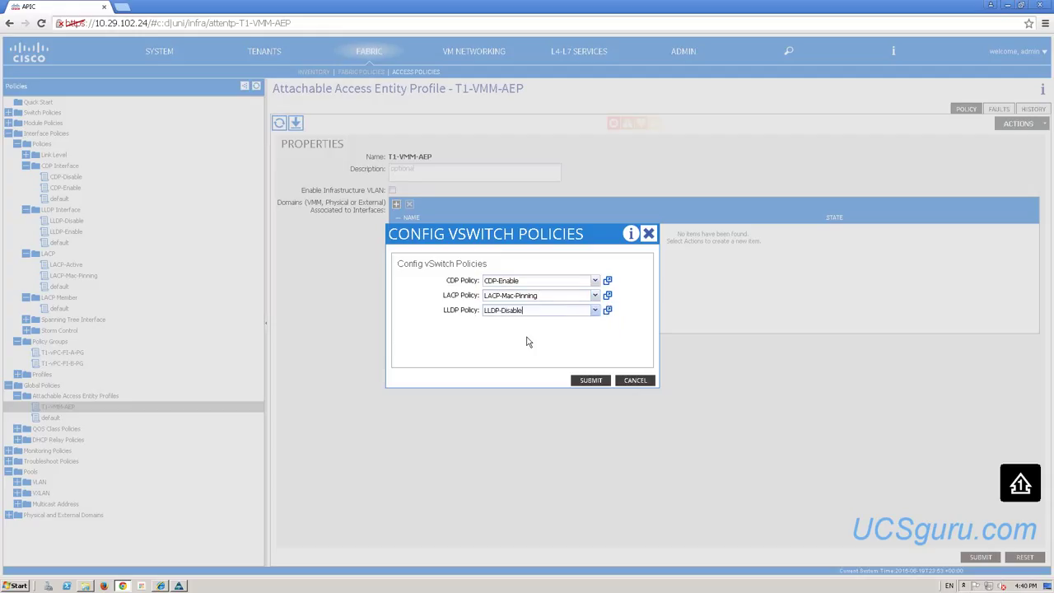
{"action": "left_click", "coordinate": [589, 381]}
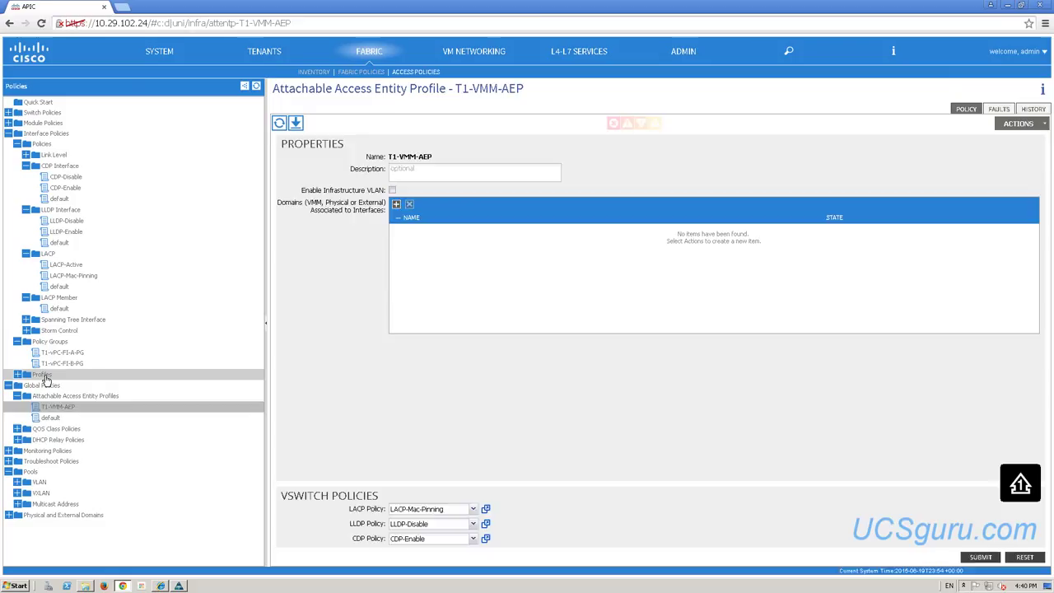
Step: Begin interface profile T1-L101-L102-FI-A-ifselector with description 'Leaf ports connected to FI-A'
{"action": "left_click", "coordinate": [45, 377]}
{"action": "right_click", "coordinate": [45, 377]}
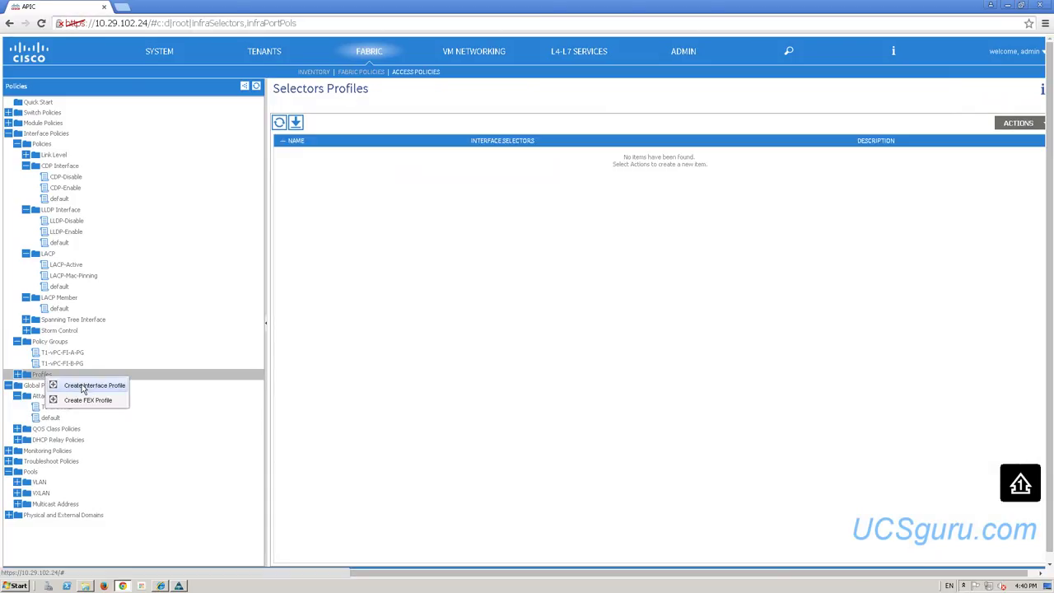
{"action": "left_click", "coordinate": [83, 385]}
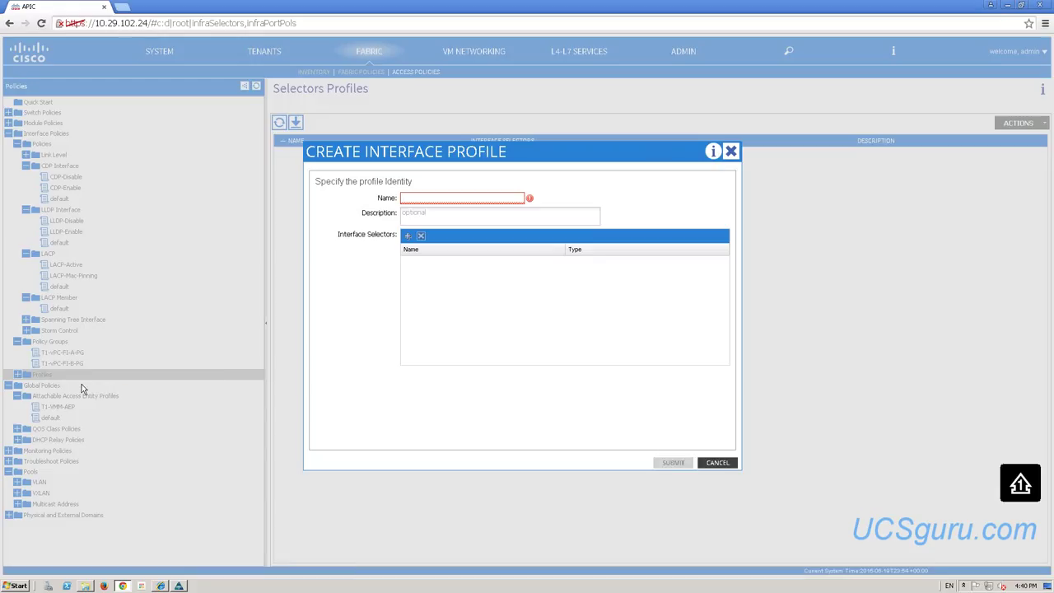
{"action": "left_click", "coordinate": [414, 198]}
{"action": "type", "text": "T"}
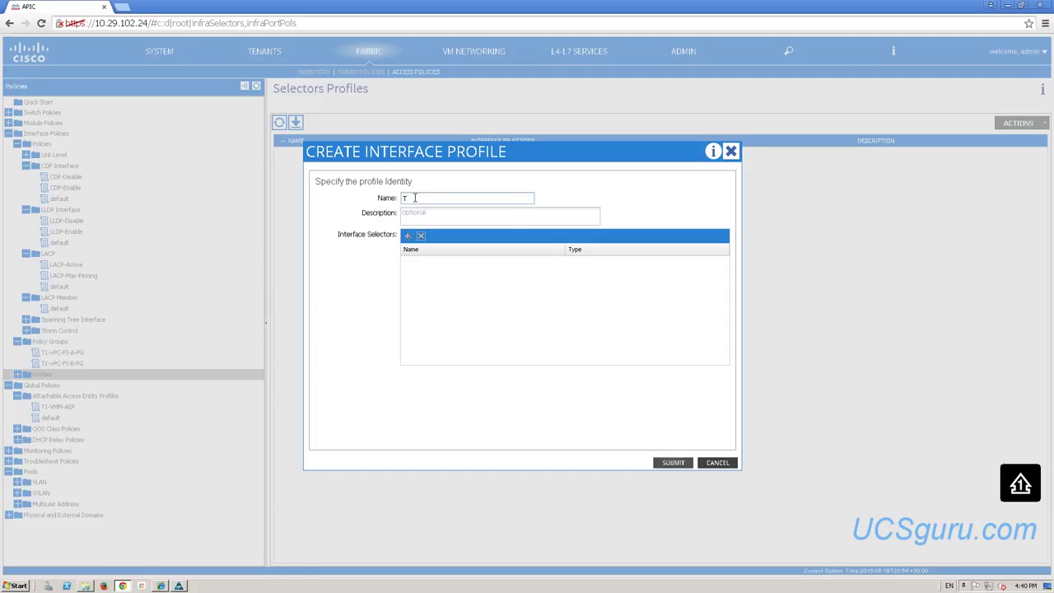
{"action": "type", "text": "1-L101-L102"}
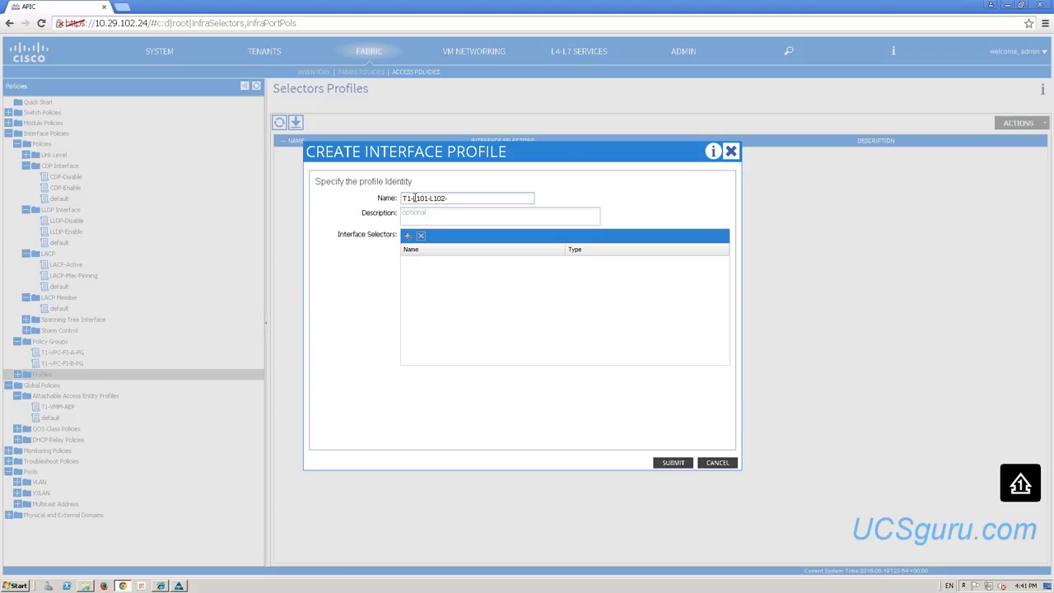
{"action": "type", "text": "-FI"}
{"action": "type", "text": "-A"}
{"action": "type", "text": "-"}
{"action": "type", "text": "if"}
{"action": "type", "text": "sele"}
{"action": "type", "text": "ctor"}
{"action": "type", "text": "Leaf"}
{"action": "type", "text": " ports"}
{"action": "type", "text": " conne"}
{"action": "type", "text": "cte"}
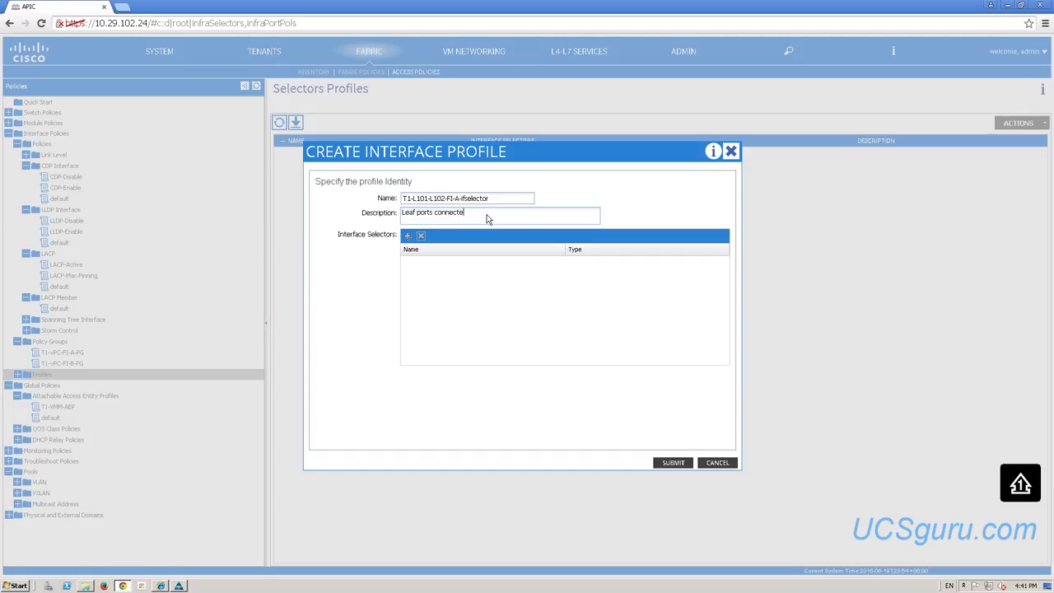
{"action": "type", "text": "d to FI-A"}
Step: Add selector T1-FI-A-Port11 for port 1/11 using T1-vPC-FI-A-PG, then save the FI-A profile
{"action": "left_click", "coordinate": [408, 236]}
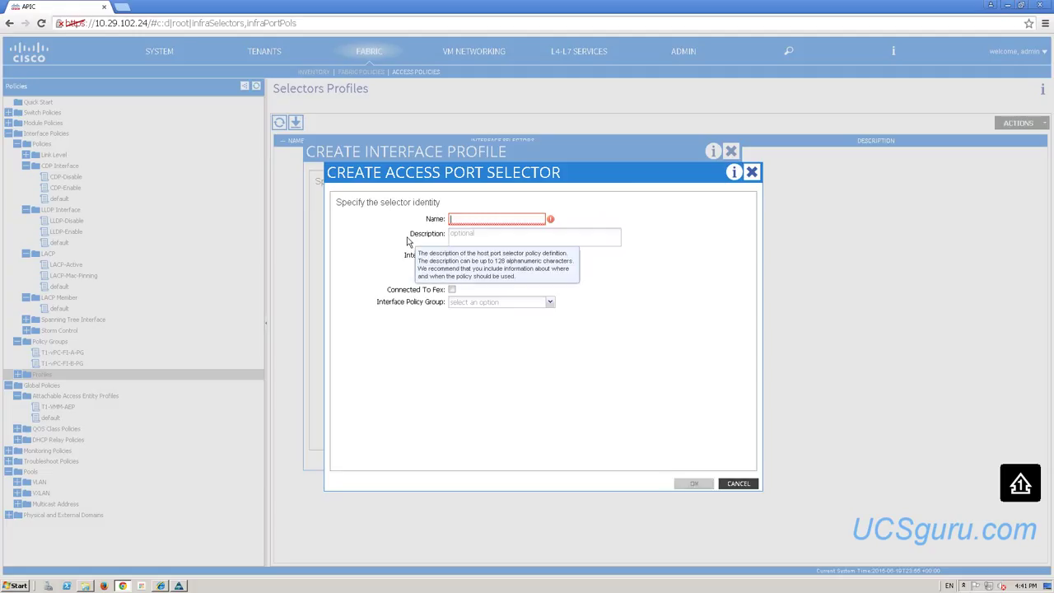
{"action": "left_click", "coordinate": [467, 221]}
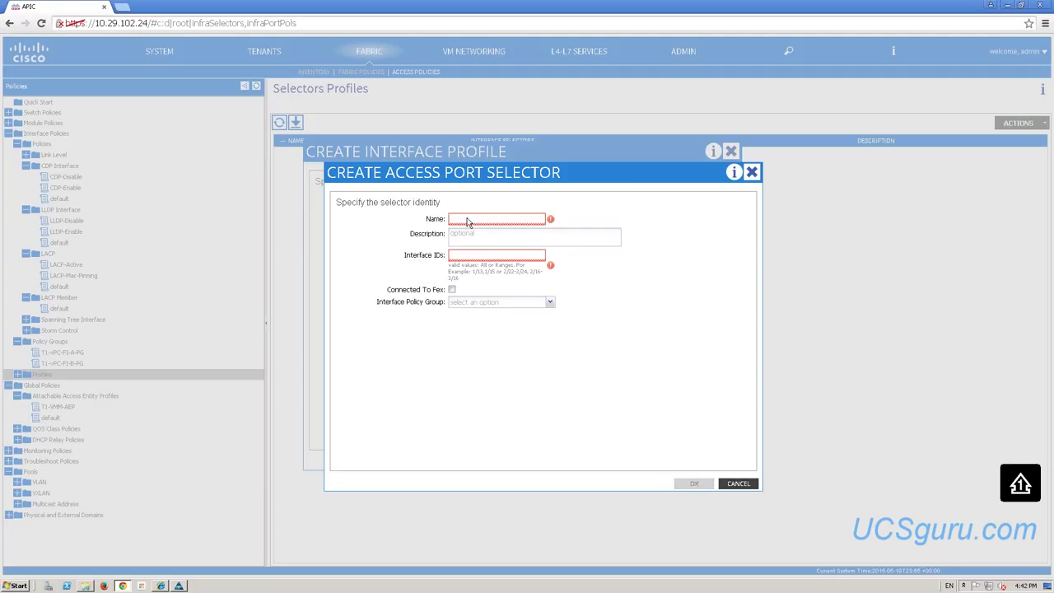
{"action": "type", "text": "T1"}
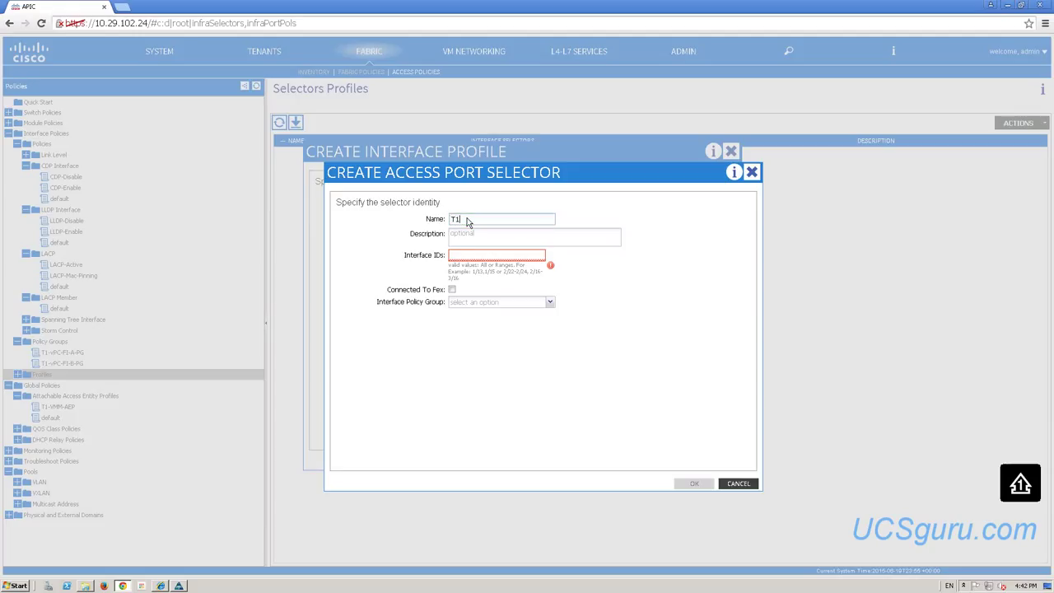
{"action": "type", "text": "-FI-A-Port11"}
{"action": "left_click", "coordinate": [460, 260]}
{"action": "type", "text": "1/11"}
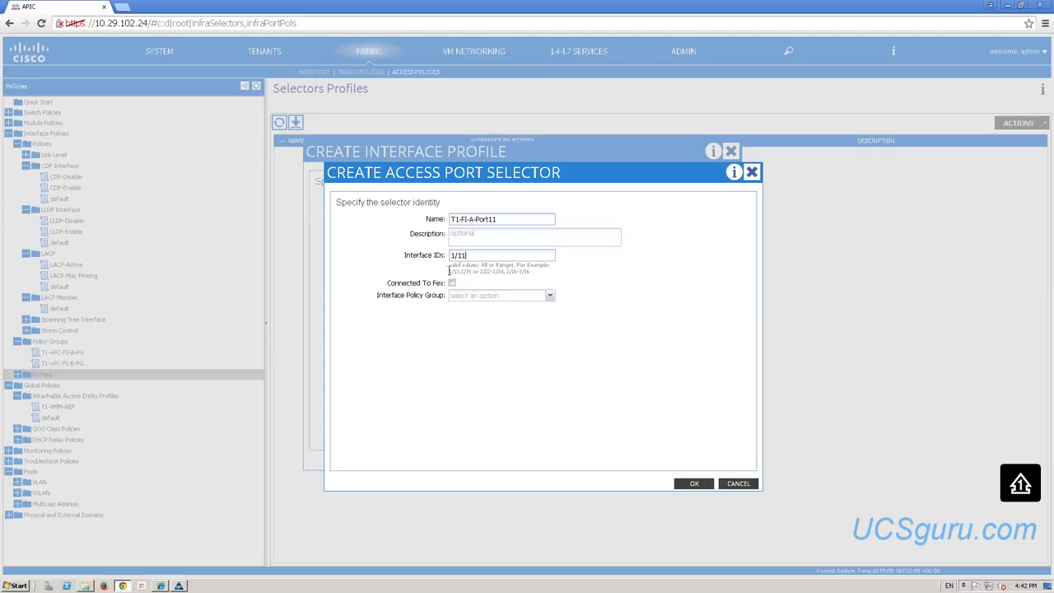
{"action": "left_click", "coordinate": [550, 296]}
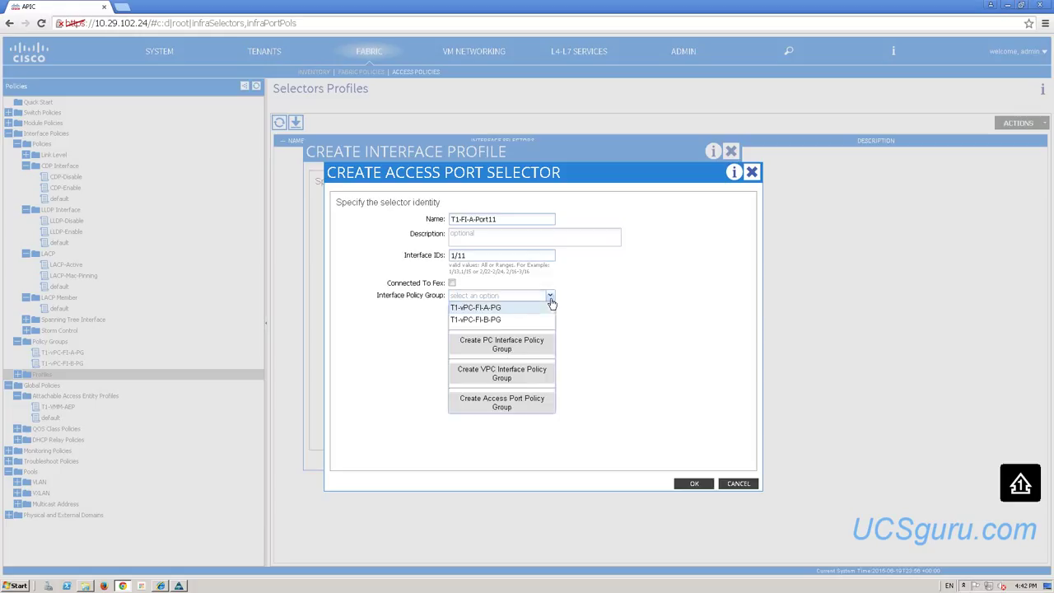
{"action": "left_click", "coordinate": [486, 307]}
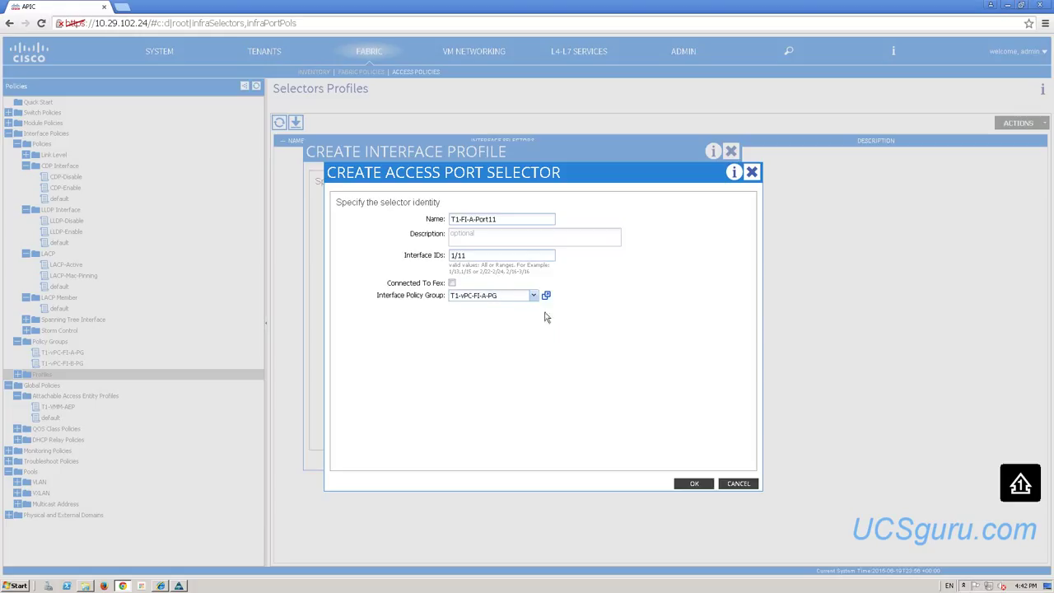
{"action": "left_click", "coordinate": [522, 236]}
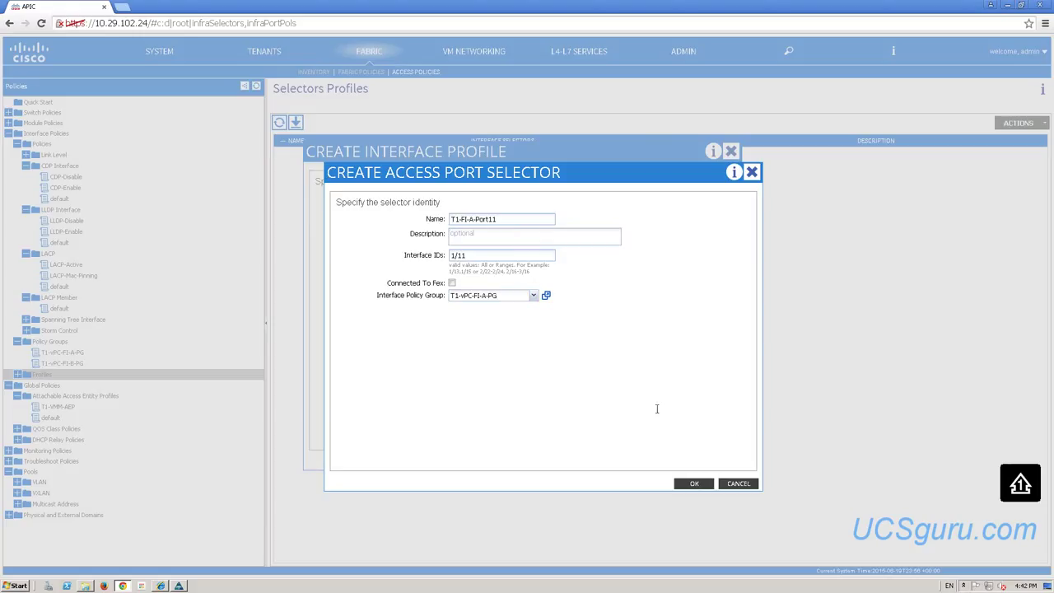
{"action": "left_click", "coordinate": [690, 486]}
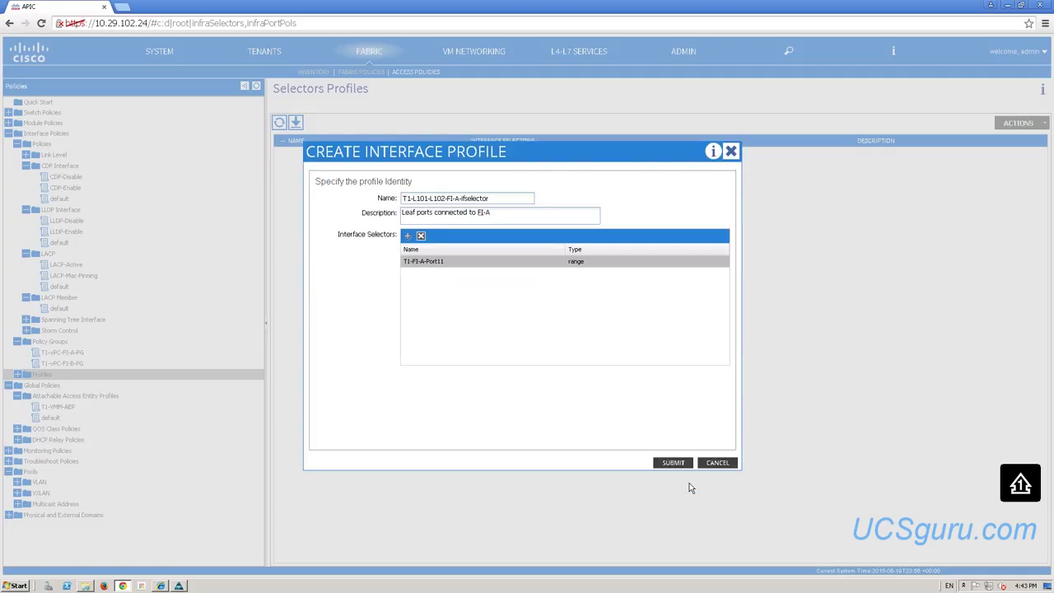
{"action": "left_click", "coordinate": [677, 471]}
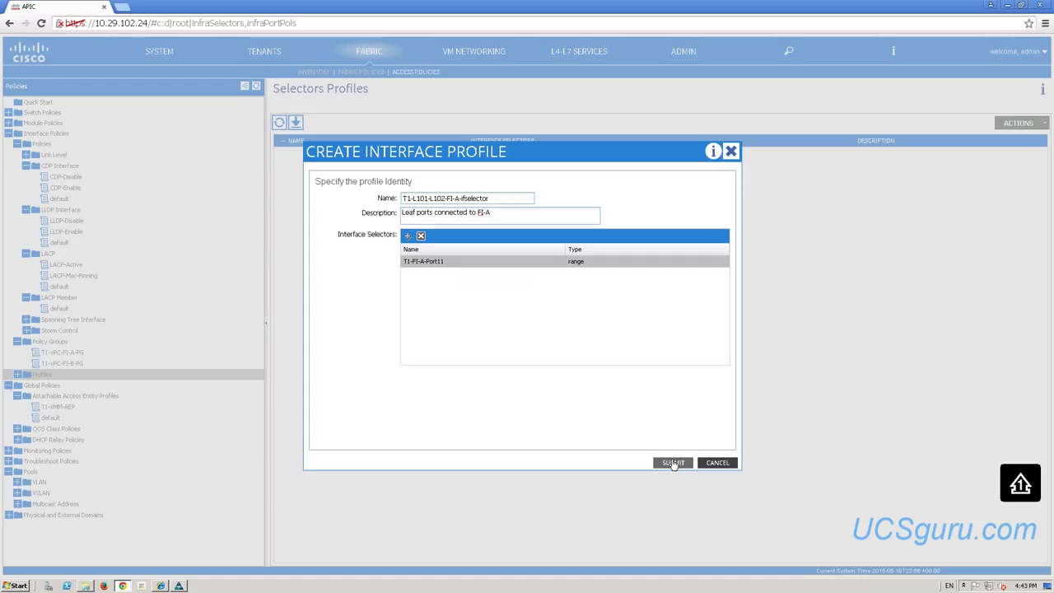
{"action": "left_click", "coordinate": [676, 464]}
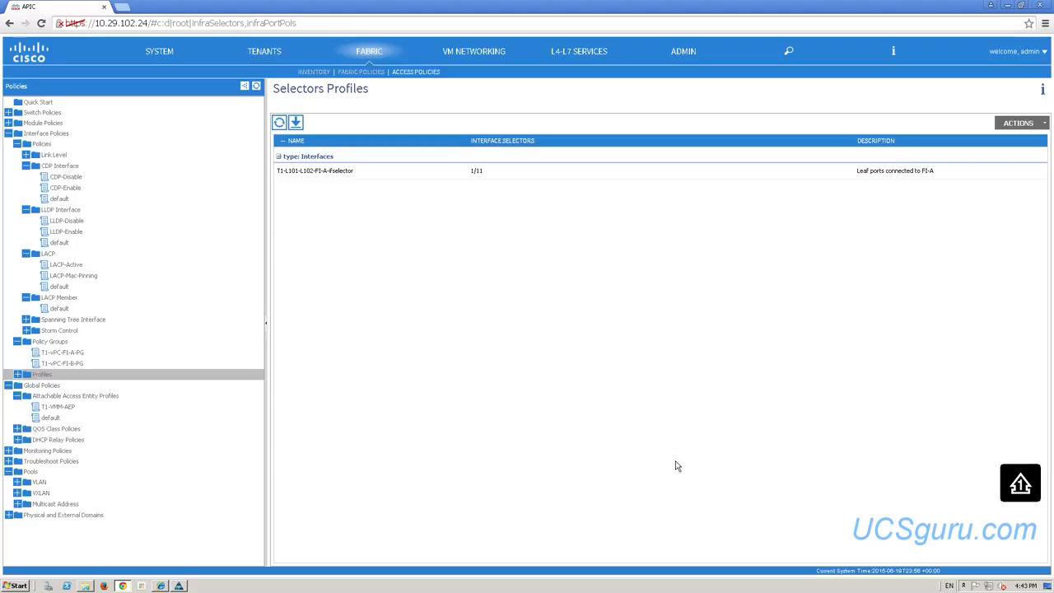
Step: Begin interface profile T1-L101-L102-FI-B-ifselector described 'Leaf ports connected to FI-B' and add a selector
{"action": "right_click", "coordinate": [227, 376]}
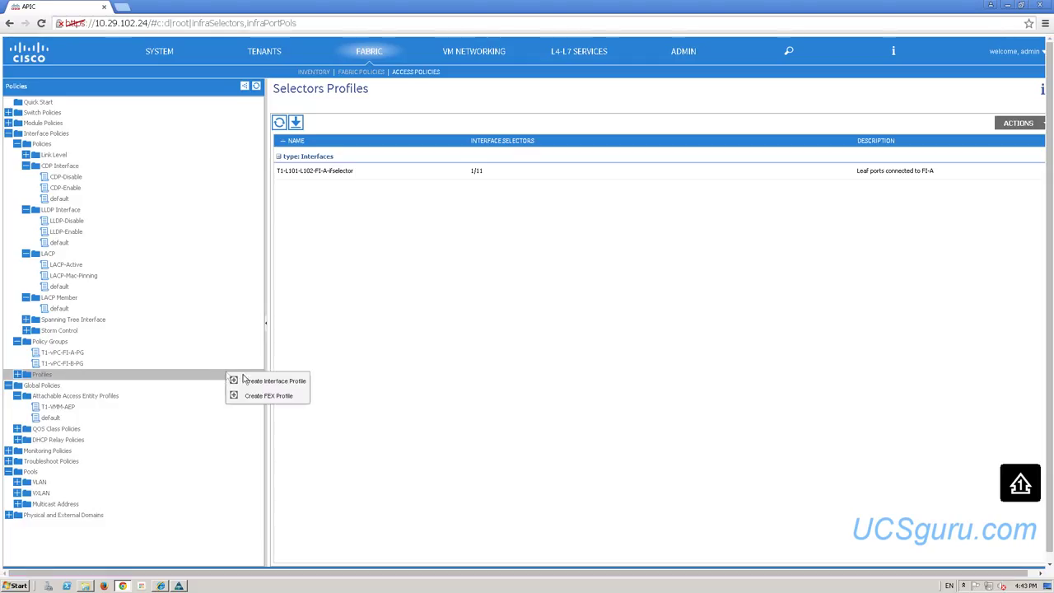
{"action": "left_click", "coordinate": [262, 381]}
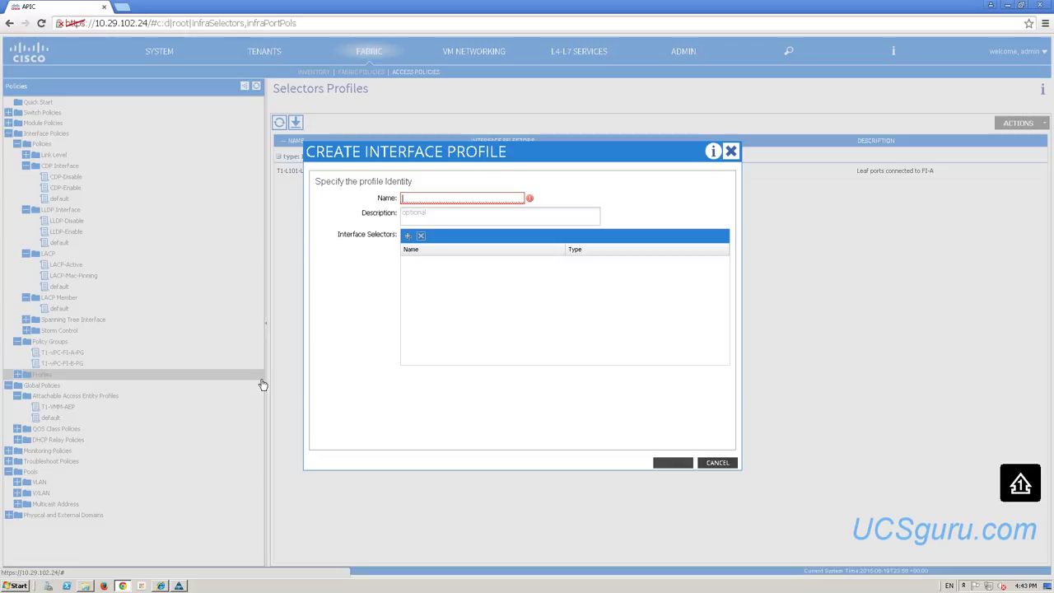
{"action": "left_click_drag", "start_coordinate": [441, 176], "coordinate": [464, 216]}
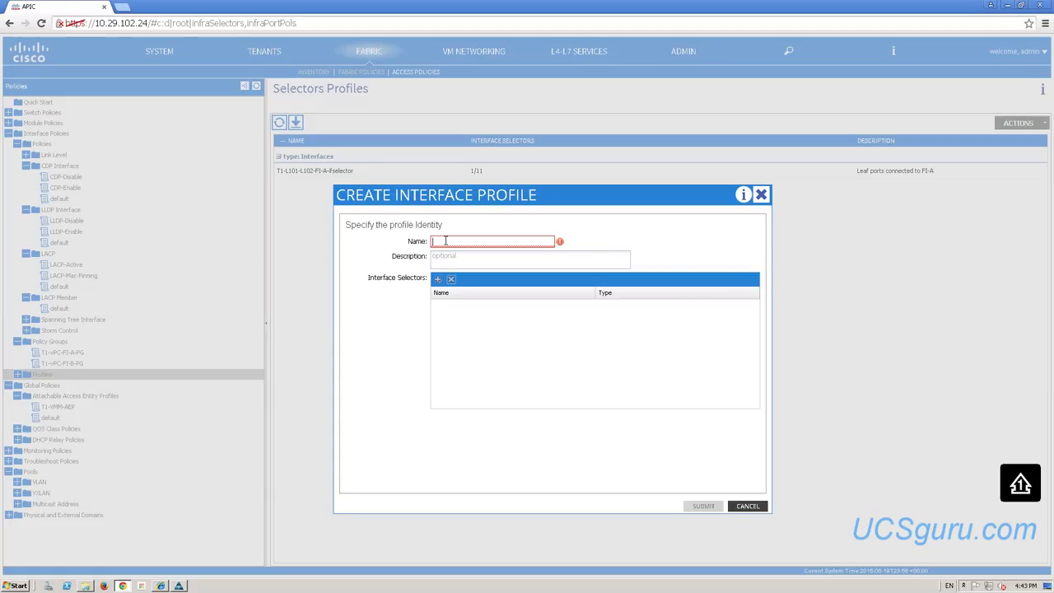
{"action": "type", "text": "T"}
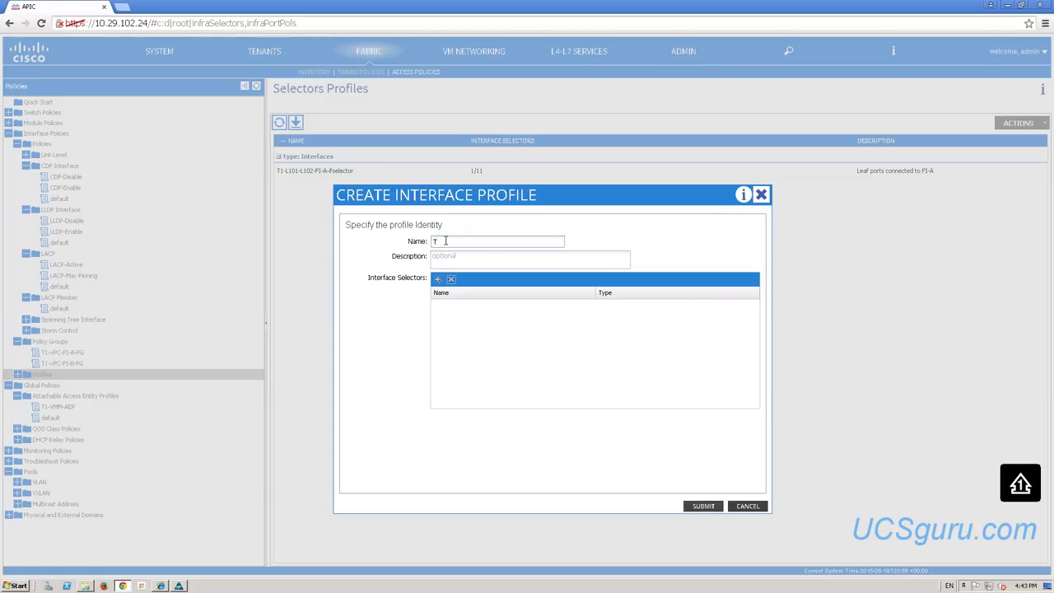
{"action": "type", "text": "1-L101-L102-FI-B"}
{"action": "type", "text": "-ifselector"}
{"action": "left_click", "coordinate": [447, 256]}
{"action": "type", "text": "Le"}
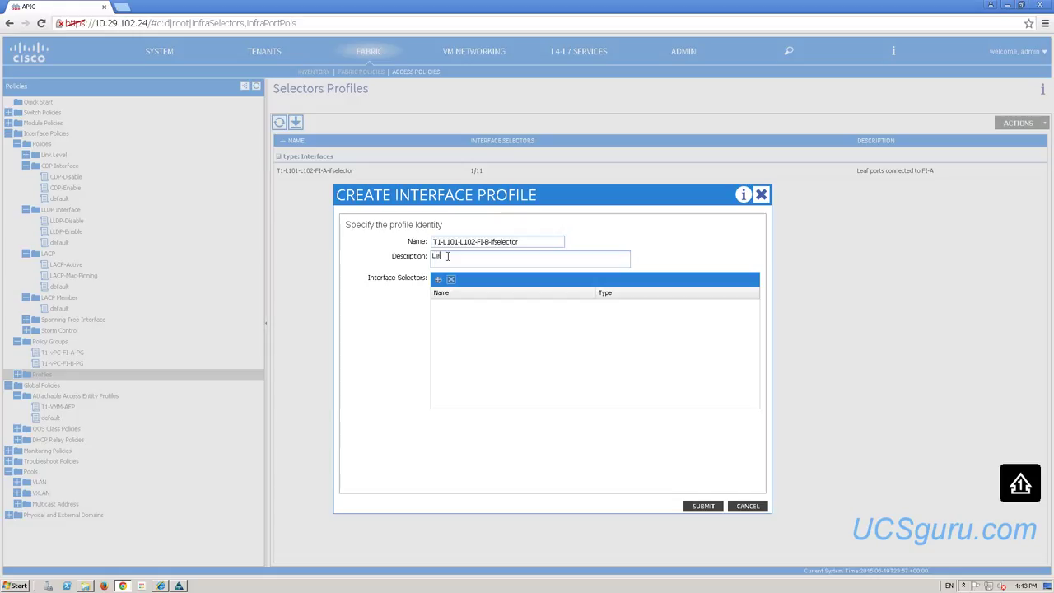
{"action": "type", "text": "af ports connected to FI-B"}
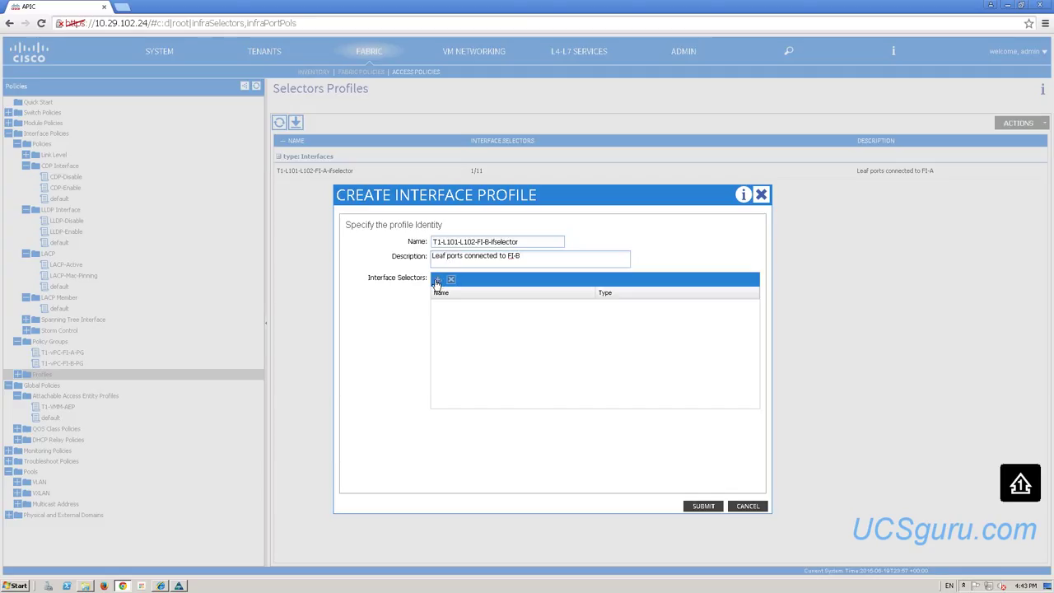
{"action": "left_click", "coordinate": [436, 280]}
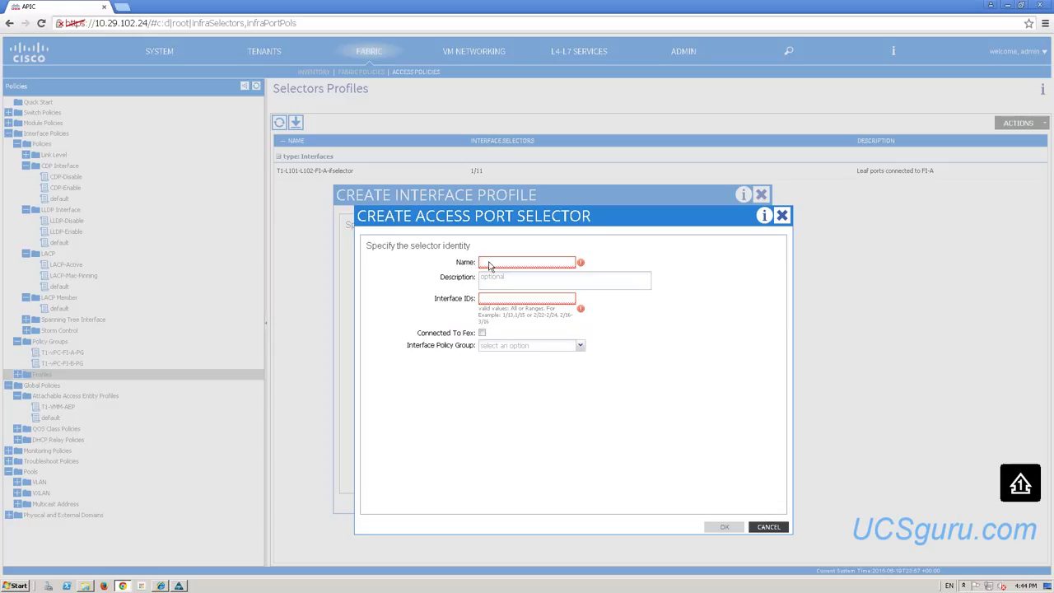
Step: Add selector T1-FI-B-Port12 for port 1/12 with T1-vPC-FI-B-PG and save the FI-B profile
{"action": "type", "text": "T1-"}
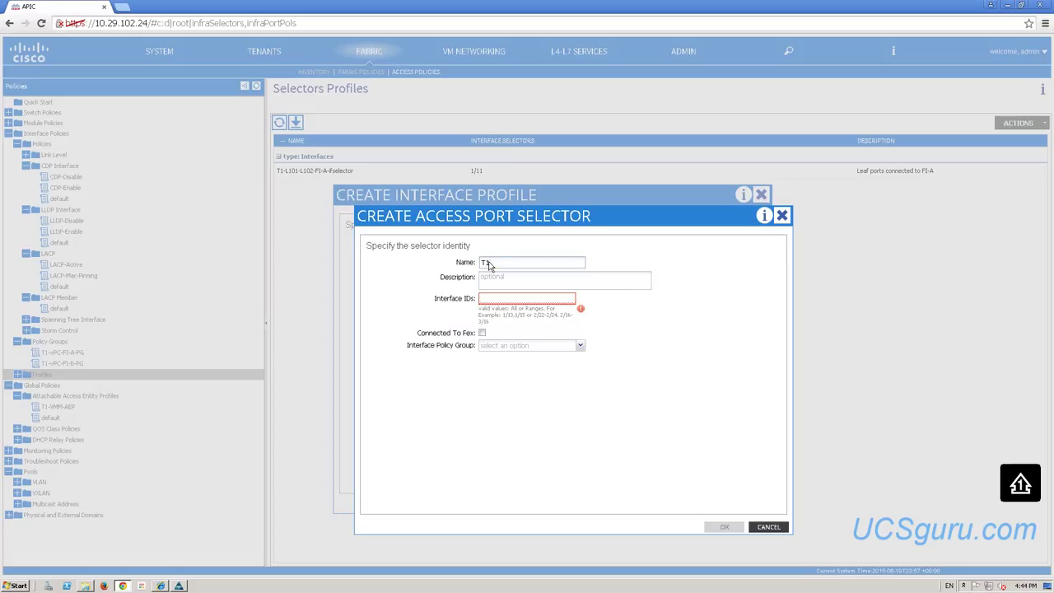
{"action": "type", "text": "FI-B-Port12"}
{"action": "left_click", "coordinate": [501, 298]}
{"action": "type", "text": "1/12"}
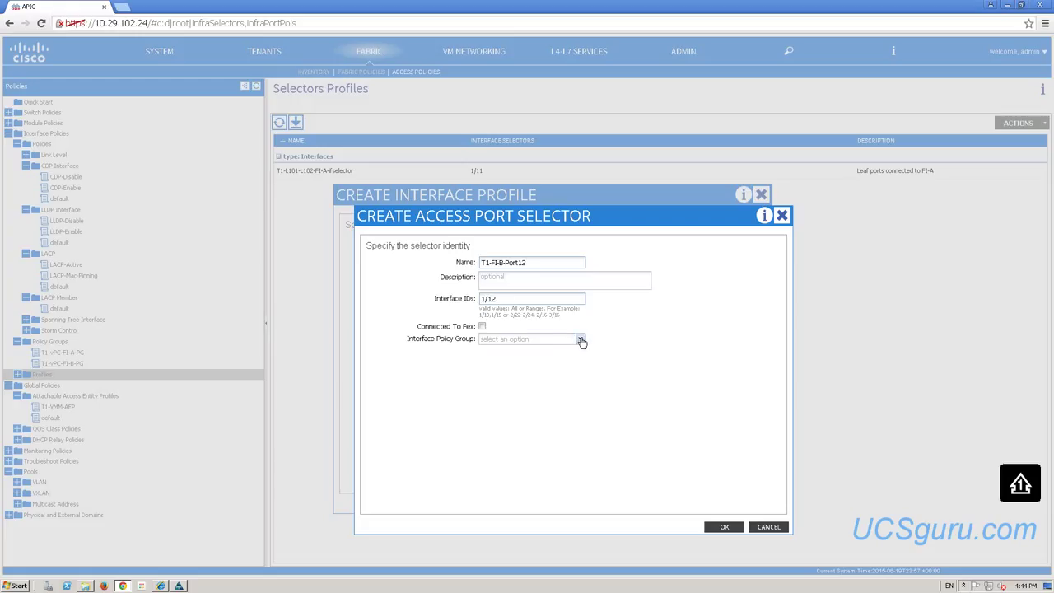
{"action": "left_click", "coordinate": [581, 341]}
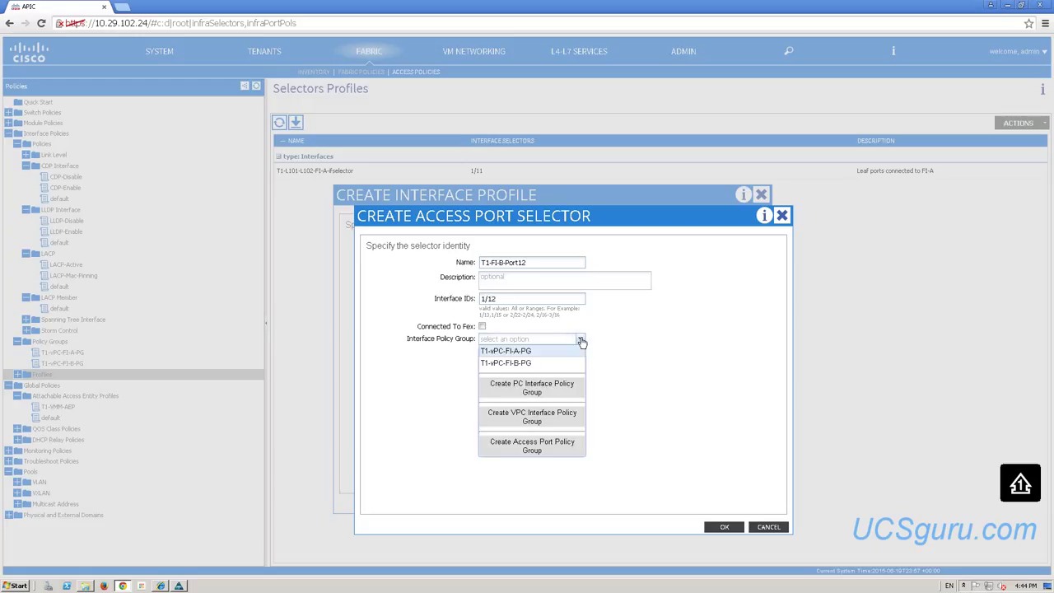
{"action": "left_click", "coordinate": [524, 363]}
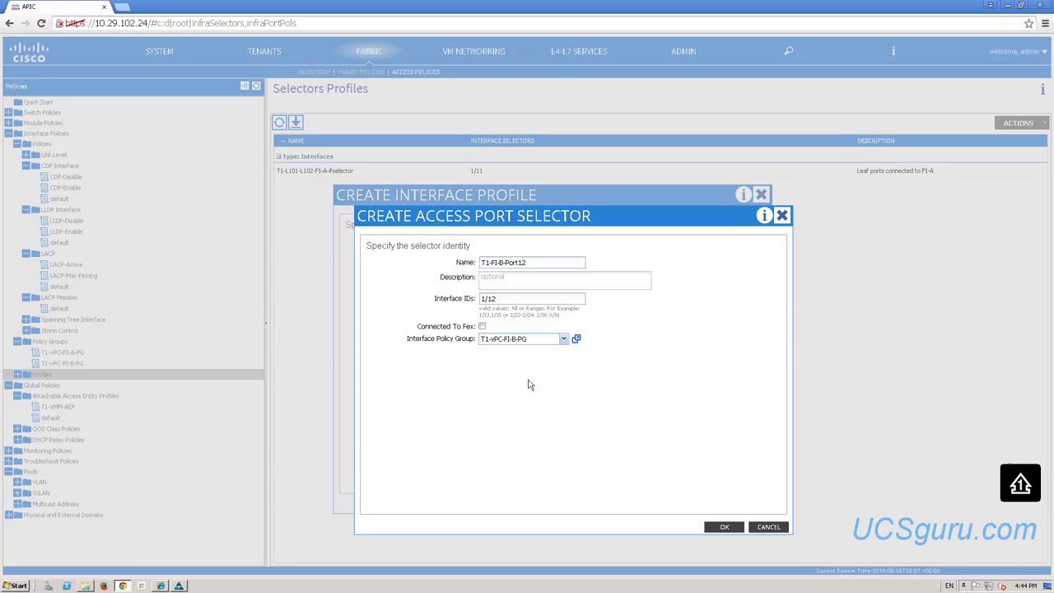
{"action": "left_click", "coordinate": [721, 527]}
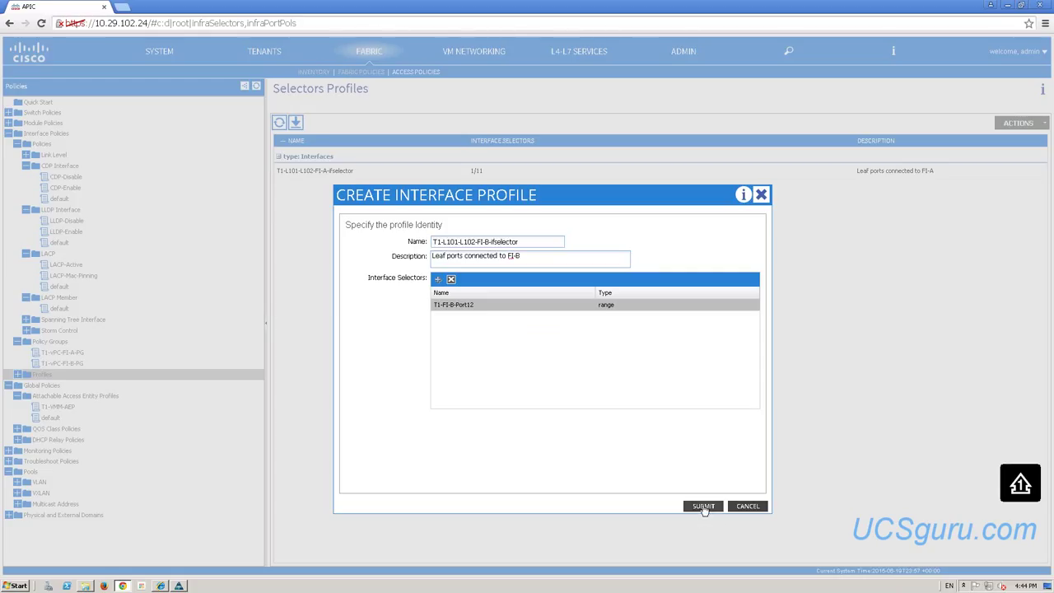
{"action": "left_click", "coordinate": [702, 505]}
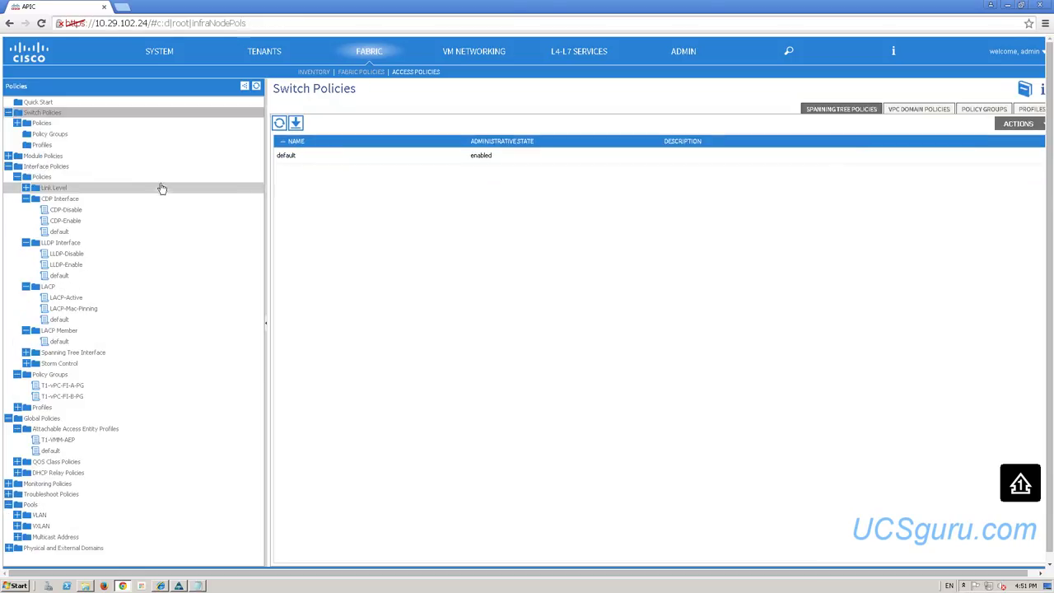
Step: Start switch profile T1-L101-L102-FI-A-SP described 'Leaf switches connected to FI-A'
{"action": "right_click", "coordinate": [47, 147]}
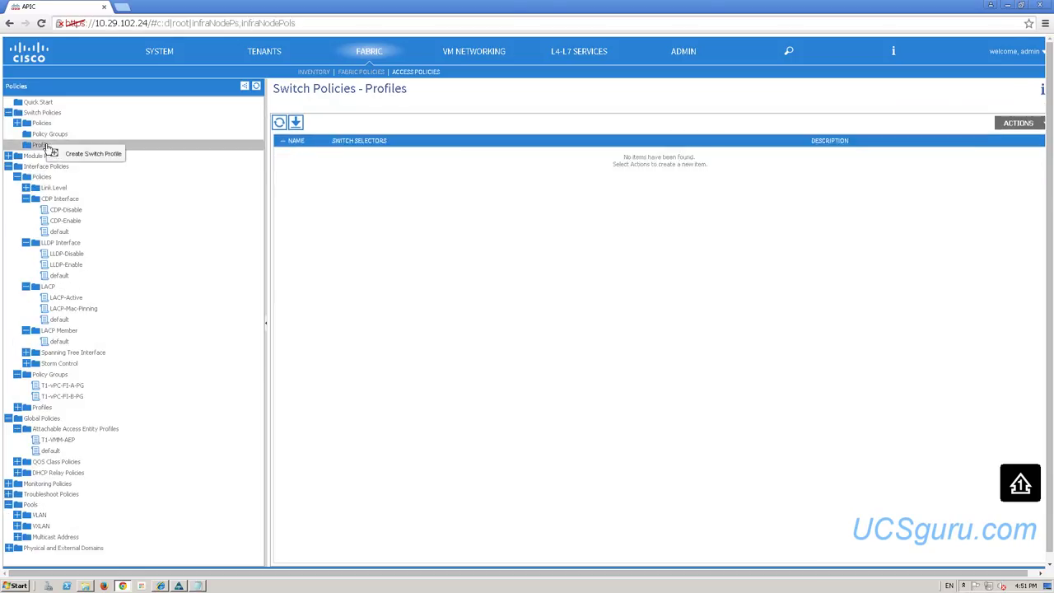
{"action": "left_click", "coordinate": [93, 154]}
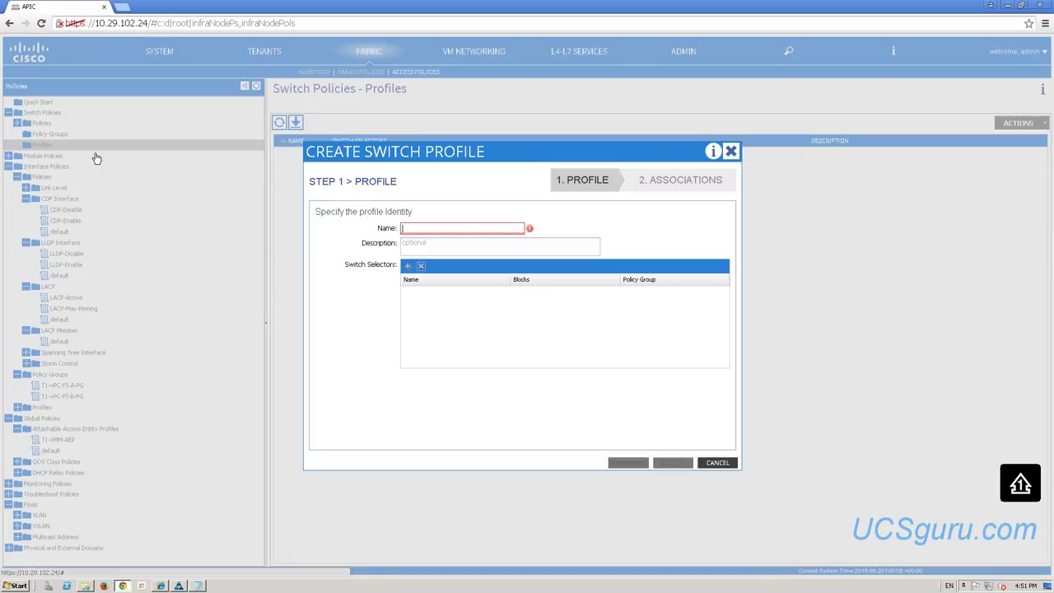
{"action": "left_click", "coordinate": [459, 231]}
{"action": "type", "text": "T1"}
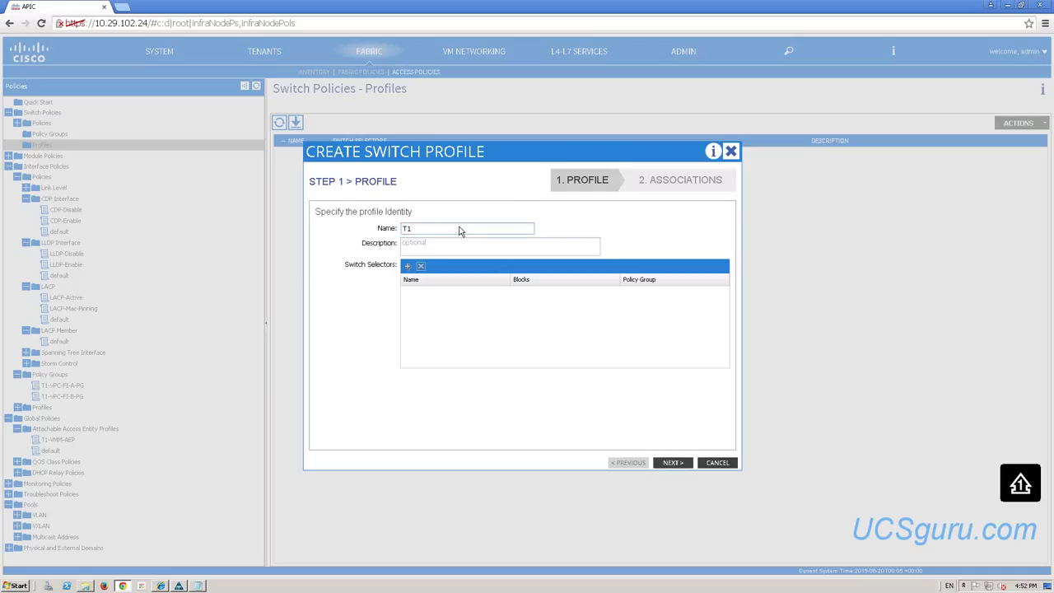
{"action": "type", "text": "-L101-L102-F"}
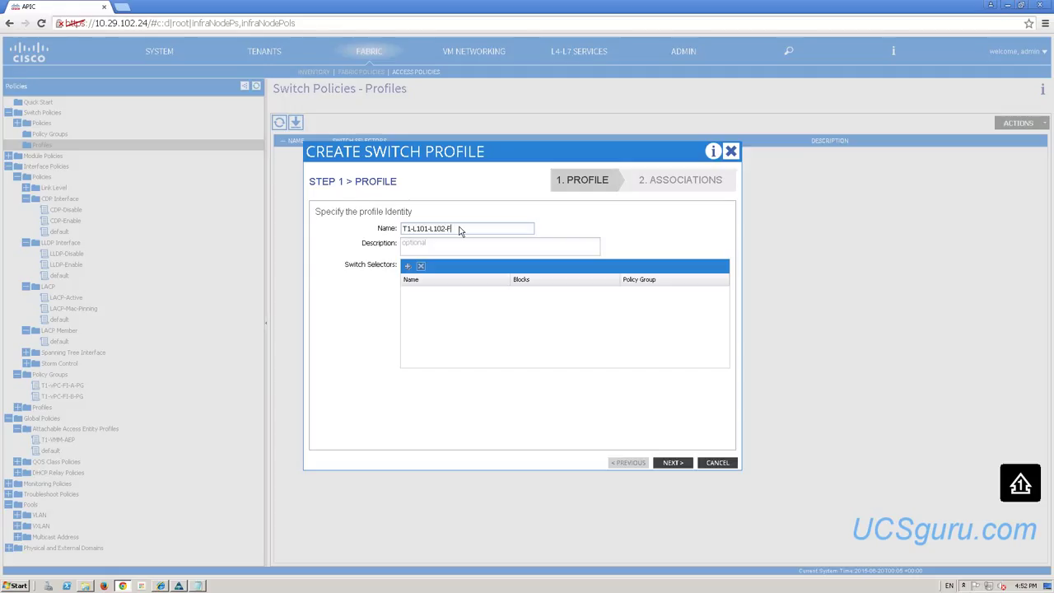
{"action": "type", "text": "I-ASP"}
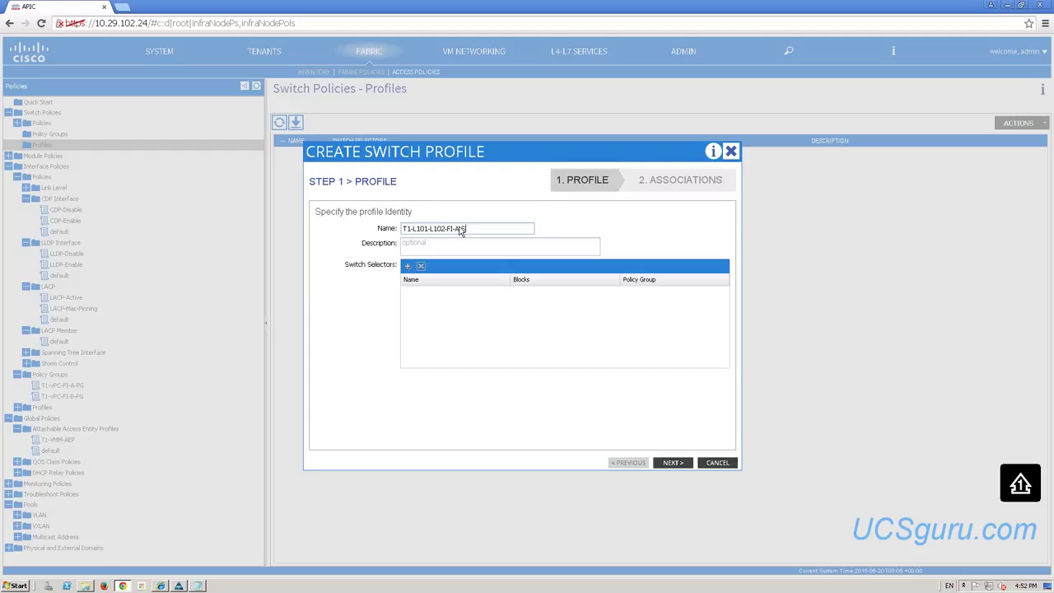
{"action": "left_click", "coordinate": [464, 229]}
{"action": "type", "text": "-SP"}
{"action": "left_click", "coordinate": [467, 246]}
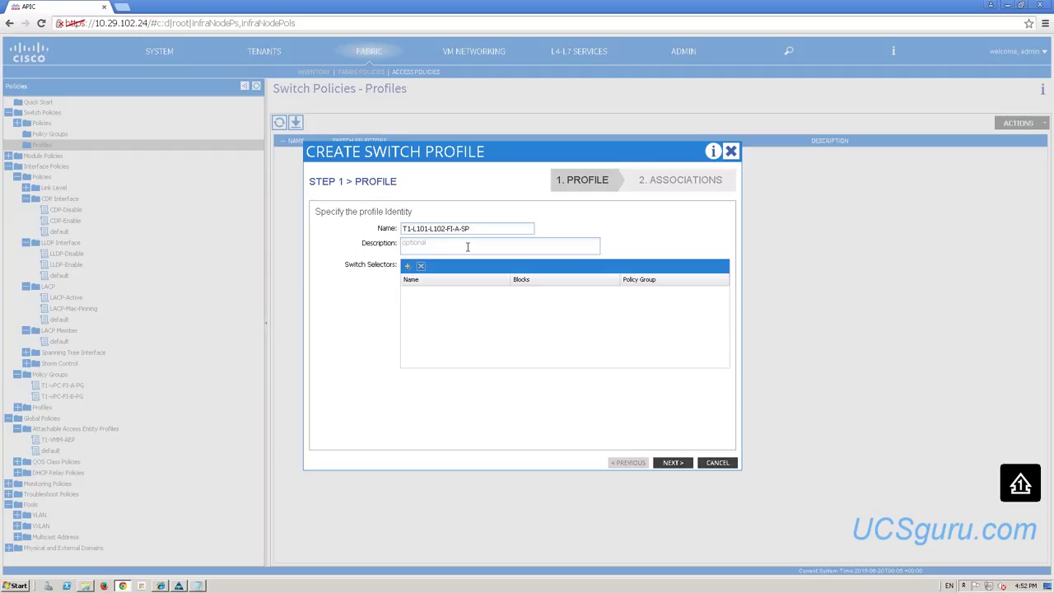
{"action": "type", "text": "Leaf swit"}
{"action": "type", "text": "ches connected to FI-A"}
Step: Add switch selector T1-L101-L102-FI-A-SS covering leaves 101 and 102
{"action": "left_click", "coordinate": [408, 267]}
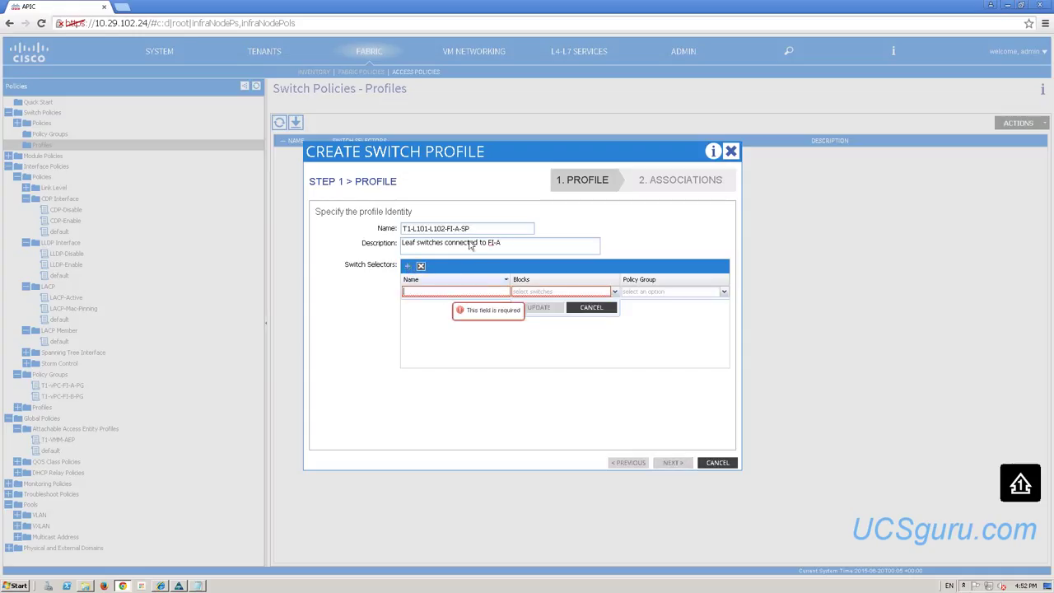
{"action": "left_click_drag", "start_coordinate": [471, 229], "coordinate": [402, 235]}
{"action": "key", "text": "ctrl+c"}
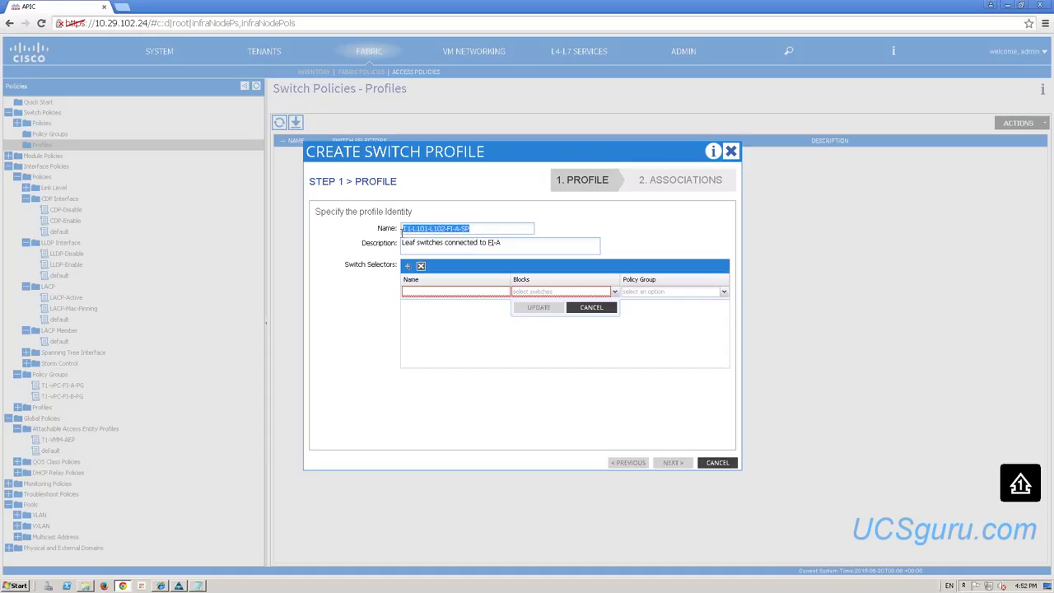
{"action": "left_click", "coordinate": [430, 290]}
{"action": "key", "text": "ctrl+v"}
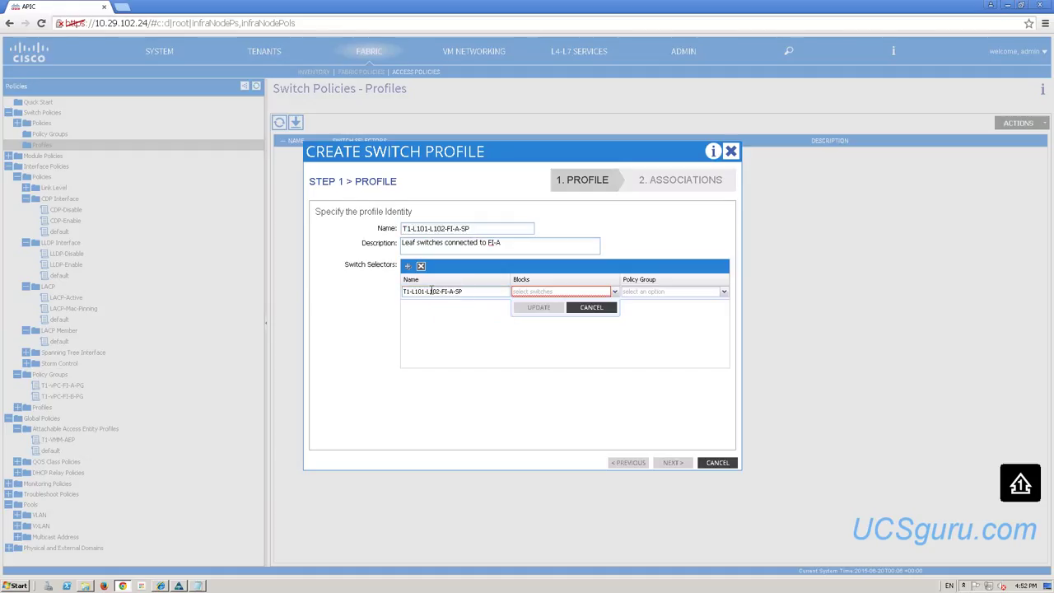
{"action": "key", "text": "BackSpace"}
{"action": "type", "text": "S"}
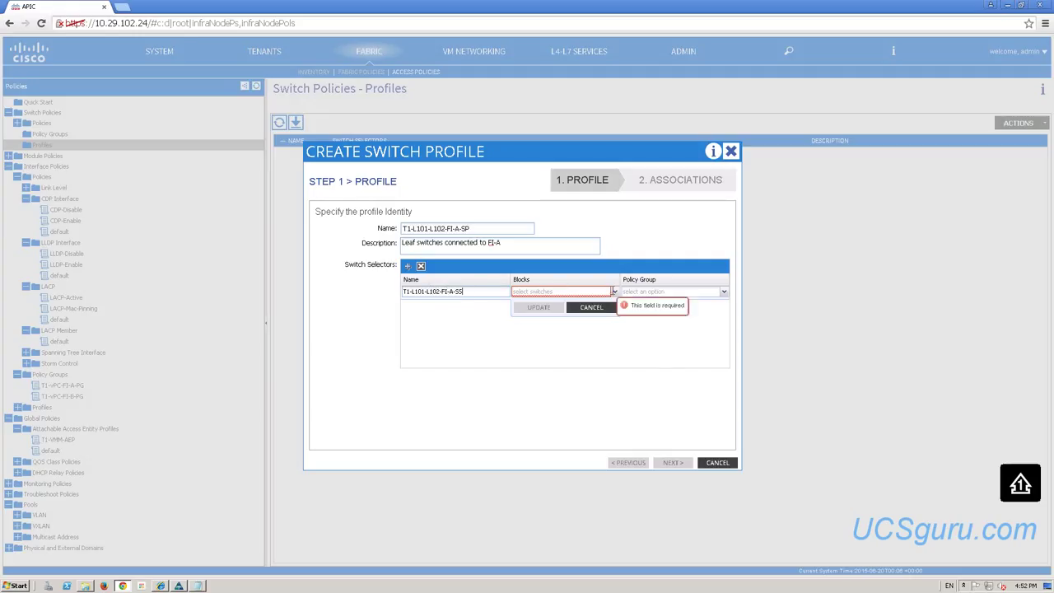
{"action": "left_click", "coordinate": [613, 291]}
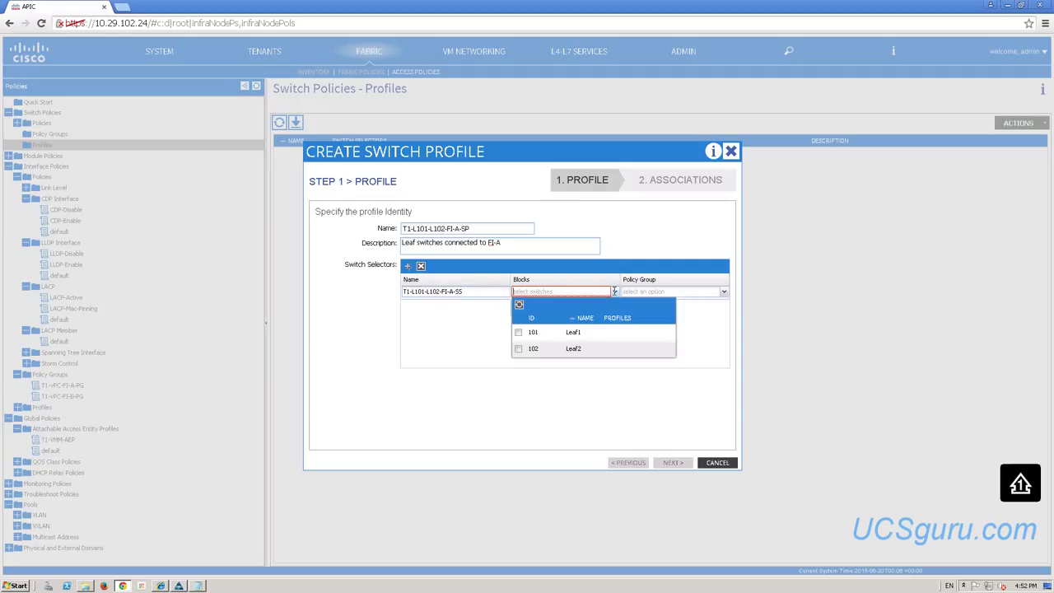
{"action": "left_click", "coordinate": [519, 334]}
{"action": "left_click", "coordinate": [517, 349]}
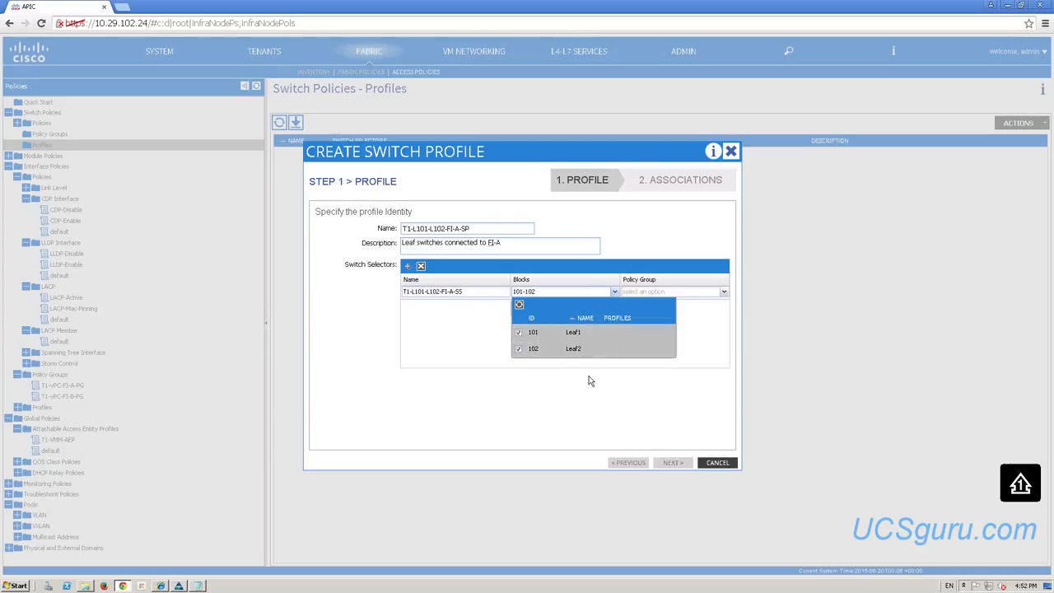
{"action": "left_click", "coordinate": [485, 331]}
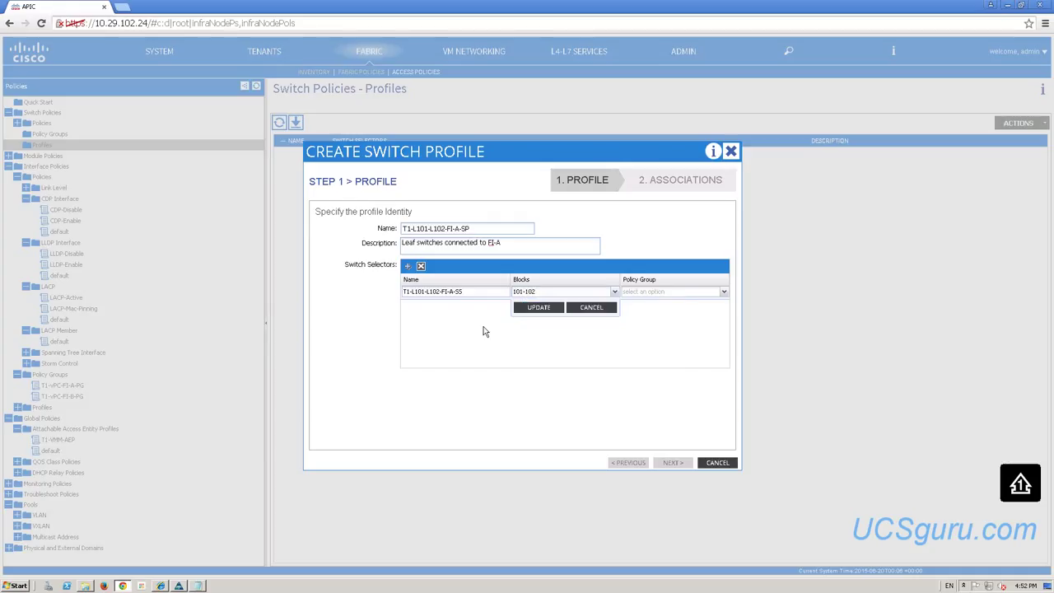
{"action": "left_click", "coordinate": [545, 306]}
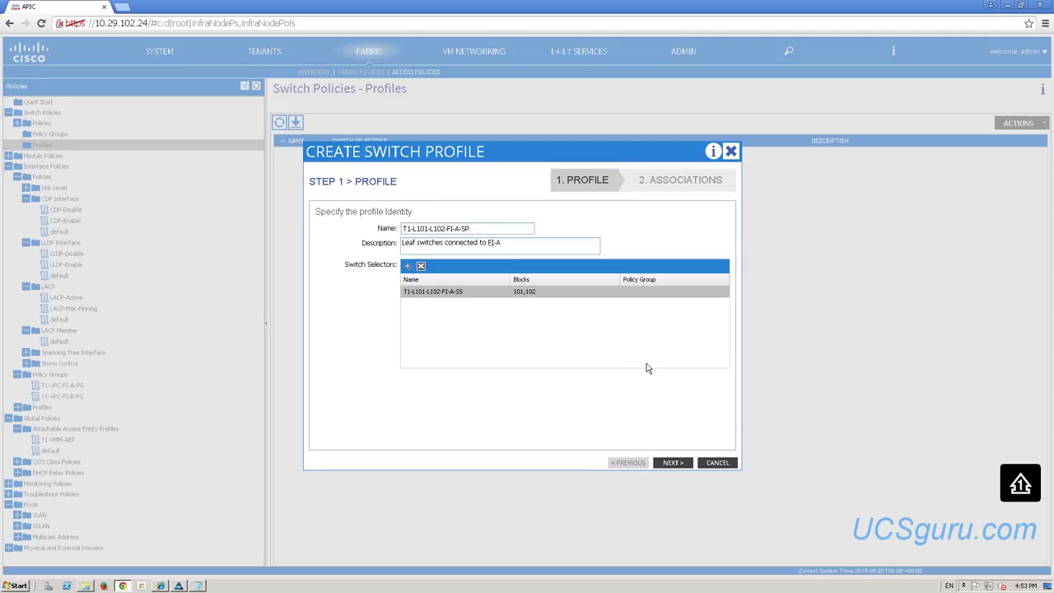
Step: Associate the FI-A leaf-ports interface profile and finish switch profile T1-L101-L102-FI-A-SP
{"action": "left_click", "coordinate": [674, 463]}
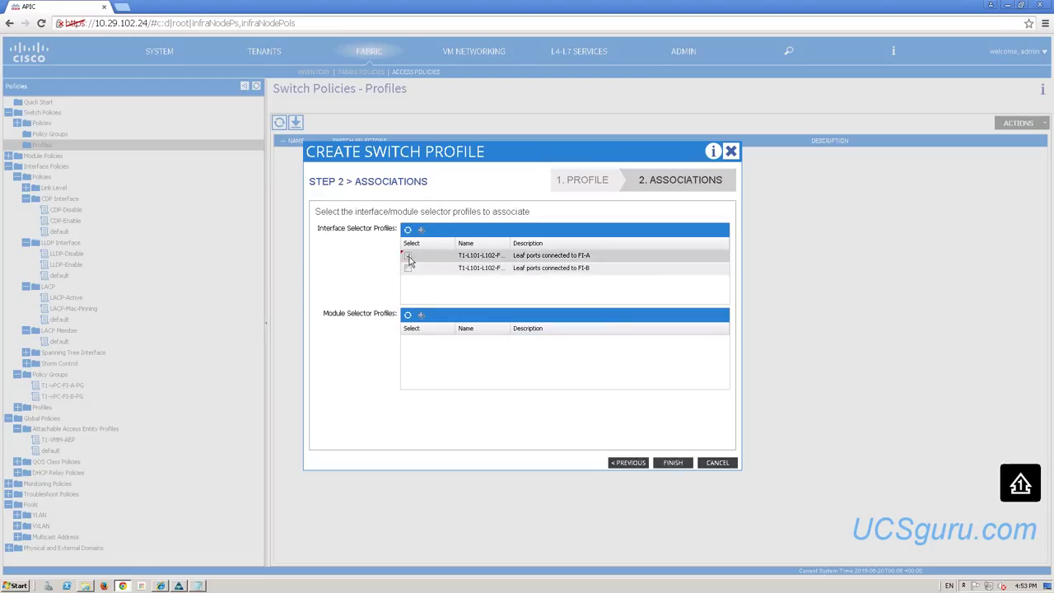
{"action": "left_click", "coordinate": [408, 257]}
{"action": "left_click", "coordinate": [668, 463]}
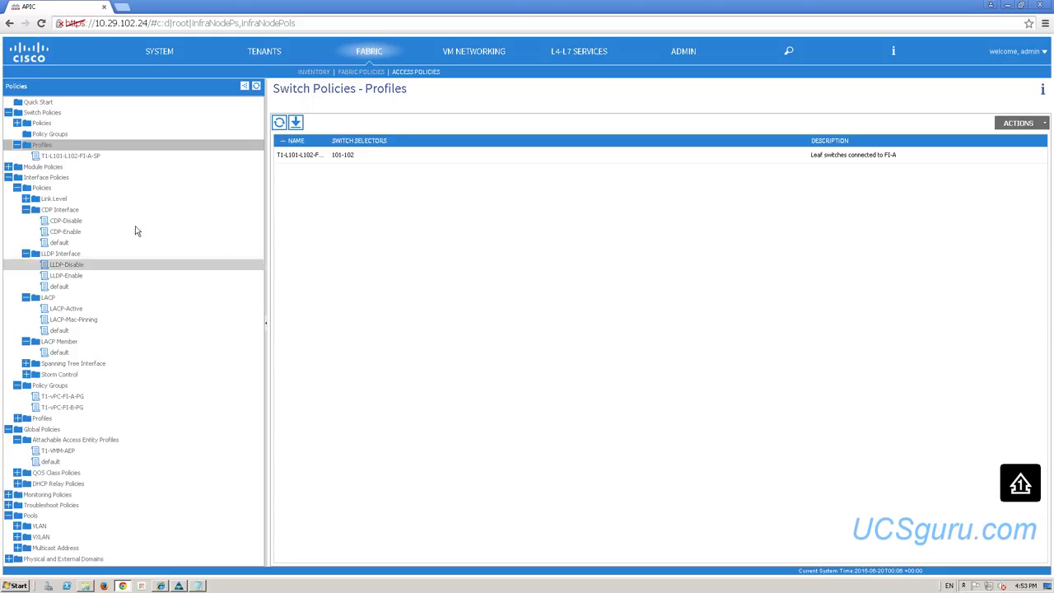
Step: Start switch profile T1-L101-L102-FI-B-SP described 'Leaf switches connected to FI-B'
{"action": "right_click", "coordinate": [61, 146]}
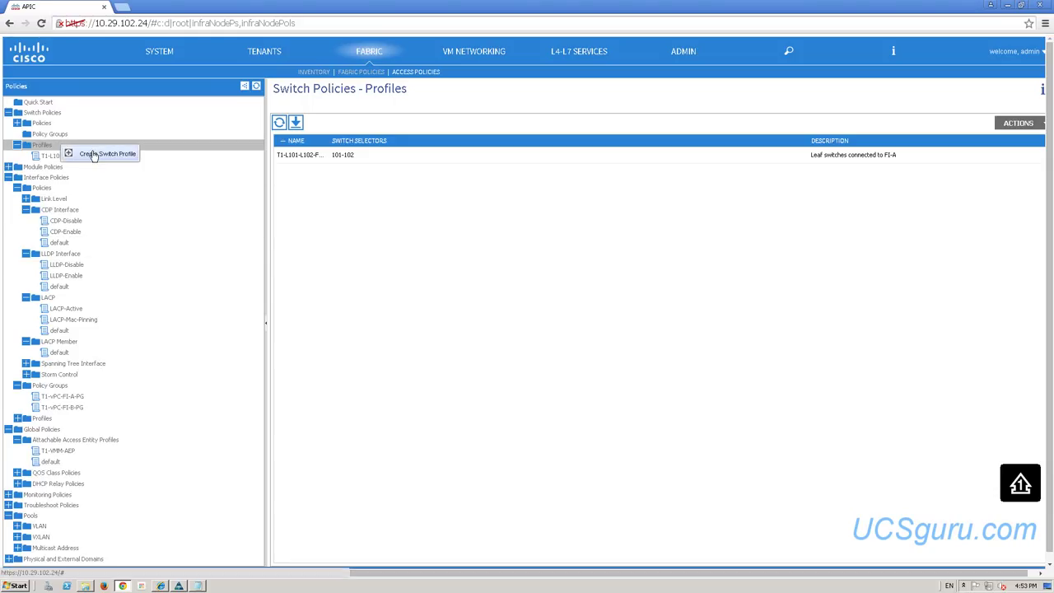
{"action": "left_click", "coordinate": [93, 155]}
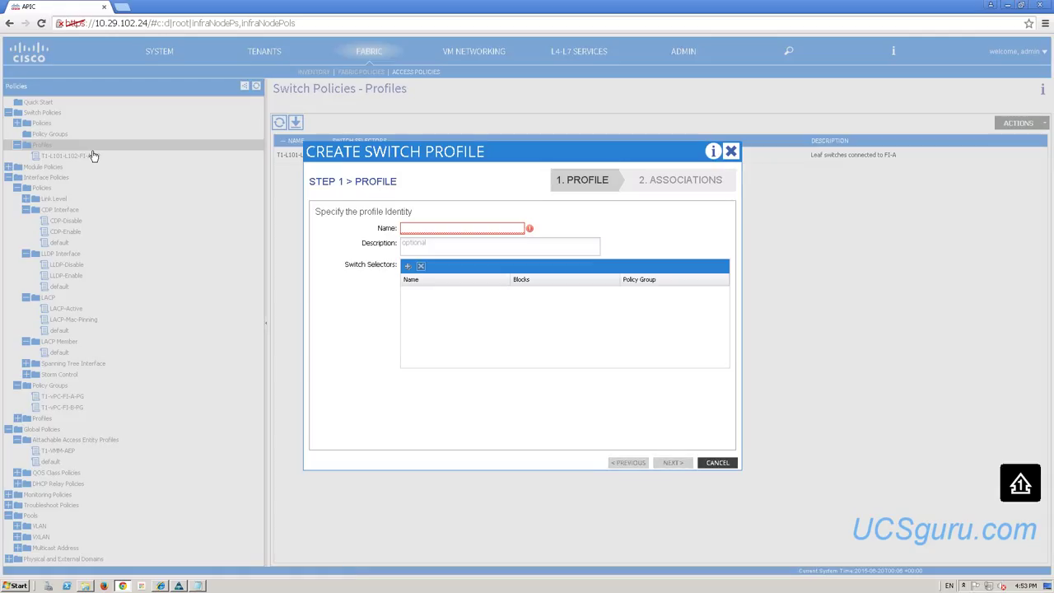
{"action": "key", "text": "ctrl+v"}
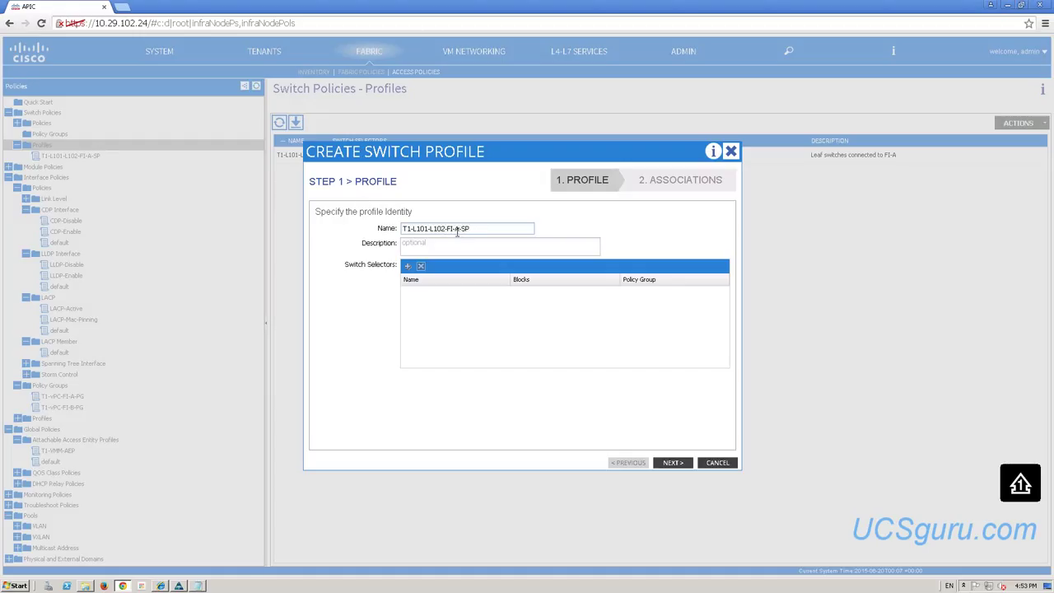
{"action": "left_click", "coordinate": [457, 231]}
{"action": "key", "text": "BackSpace"}
{"action": "type", "text": "B"}
{"action": "left_click", "coordinate": [459, 244]}
{"action": "type", "text": "Leaf switches connected to "}
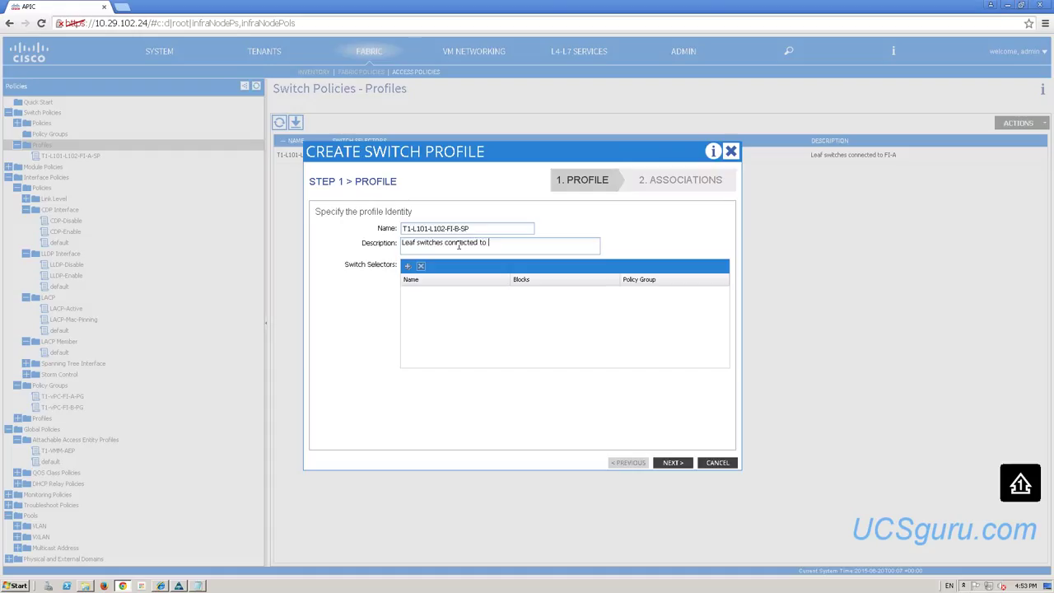
{"action": "type", "text": "FI-B"}
Step: Add switch selector T1-L101-L102-FI-B-SS covering leaves 101 and 102
{"action": "left_click", "coordinate": [408, 267]}
{"action": "left_click", "coordinate": [468, 229]}
{"action": "left_click_drag", "start_coordinate": [469, 229], "coordinate": [399, 229]}
{"action": "key", "text": "ctrl+c"}
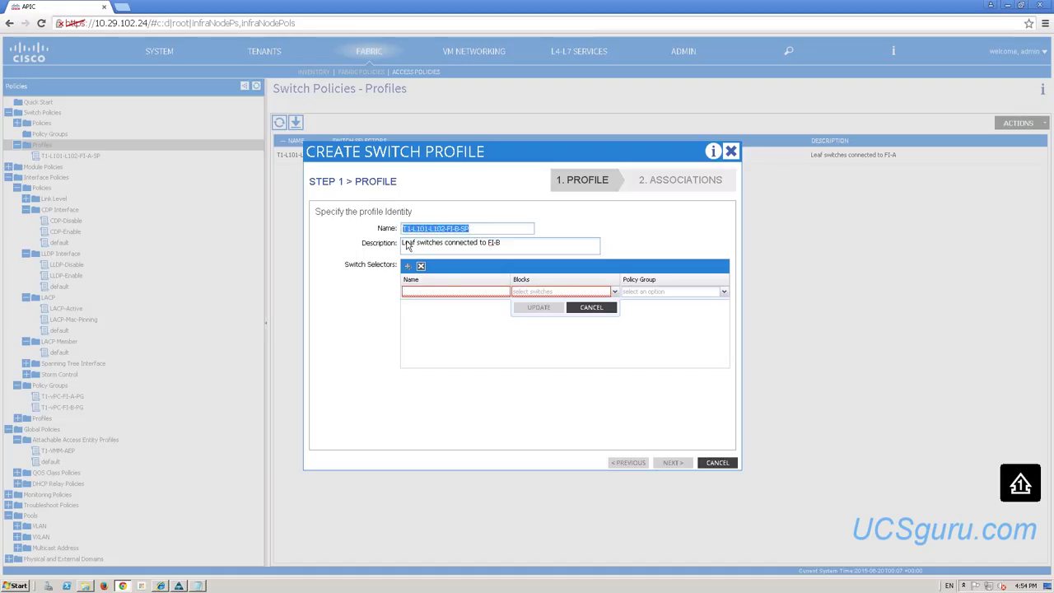
{"action": "left_click", "coordinate": [436, 293]}
{"action": "key", "text": "ctrl+v"}
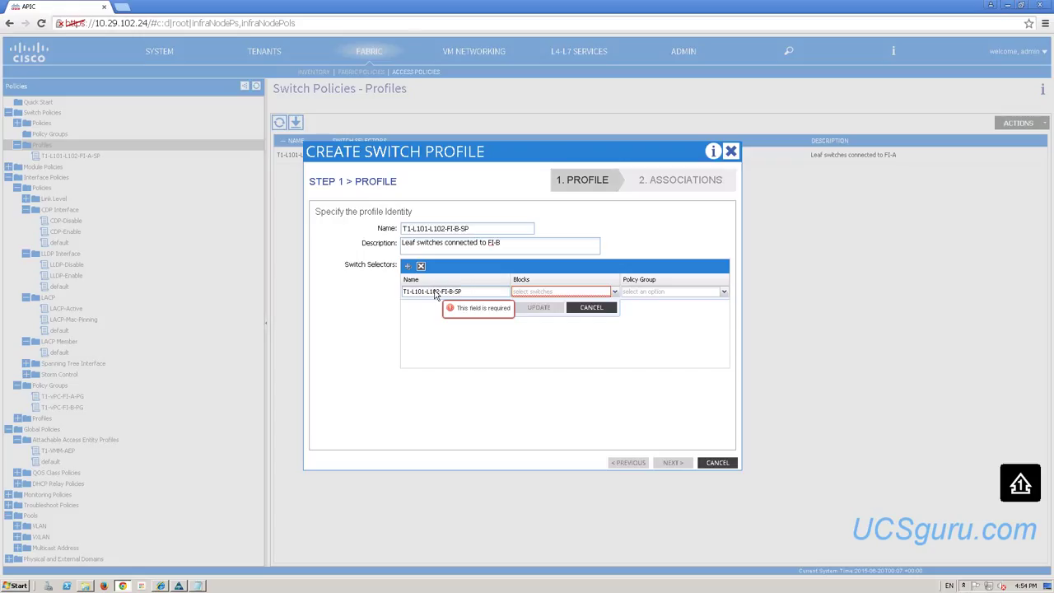
{"action": "type", "text": "S"}
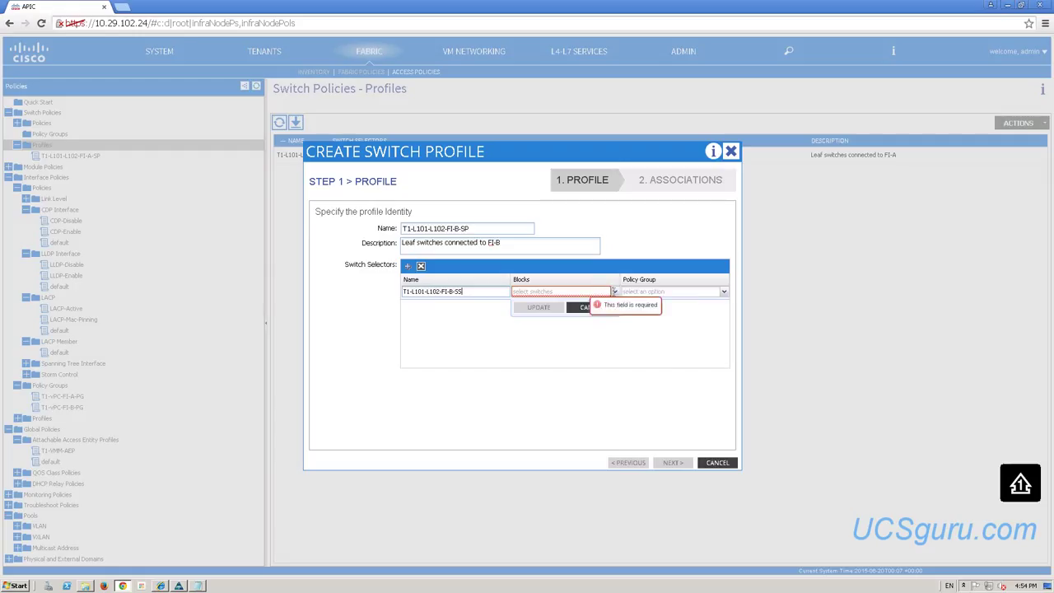
{"action": "left_click", "coordinate": [610, 294]}
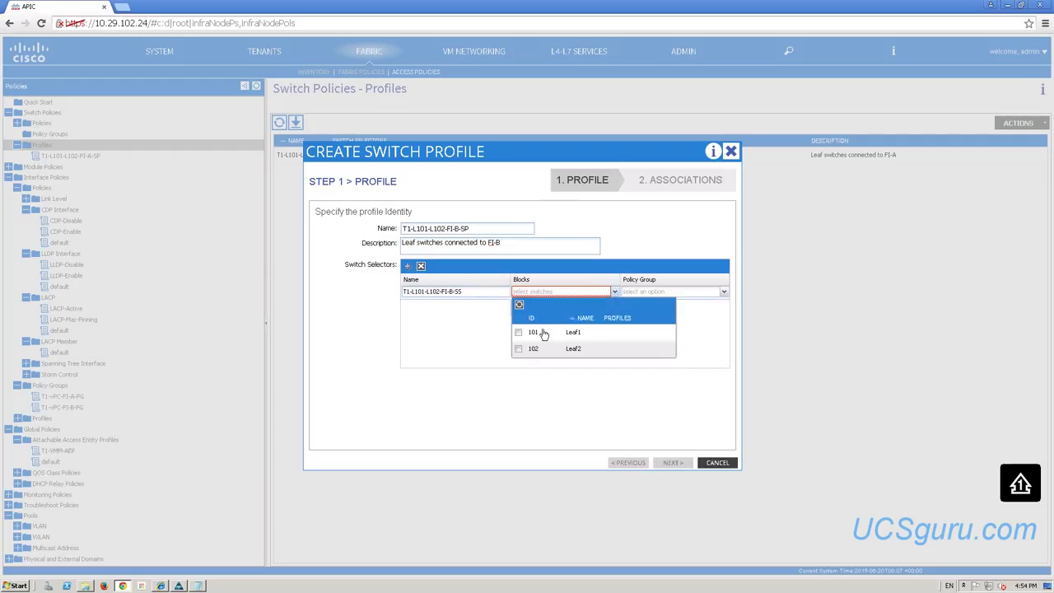
{"action": "left_click", "coordinate": [518, 331]}
{"action": "left_click", "coordinate": [518, 349]}
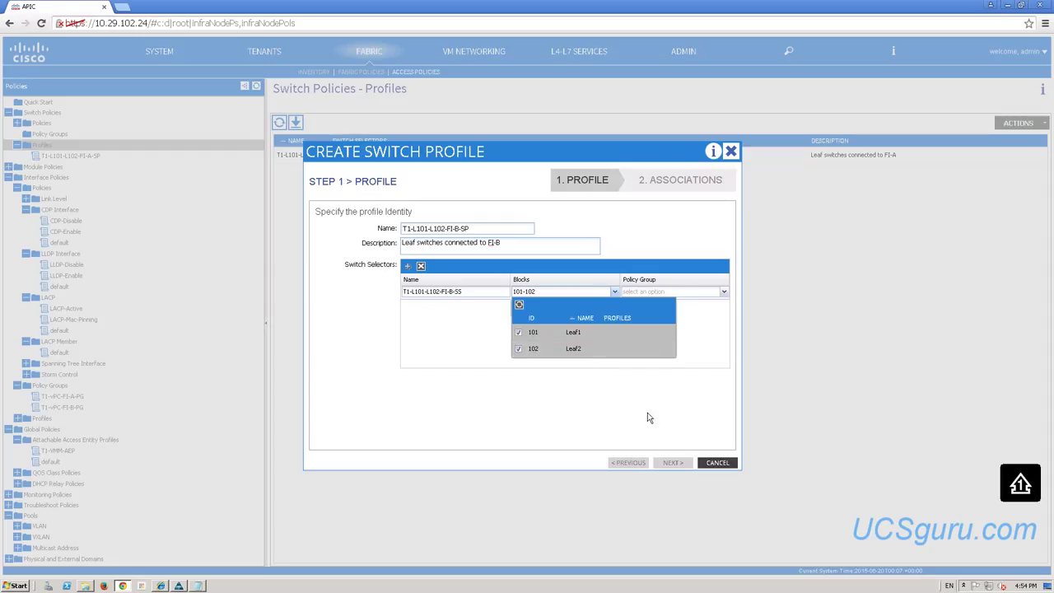
{"action": "left_click", "coordinate": [464, 344]}
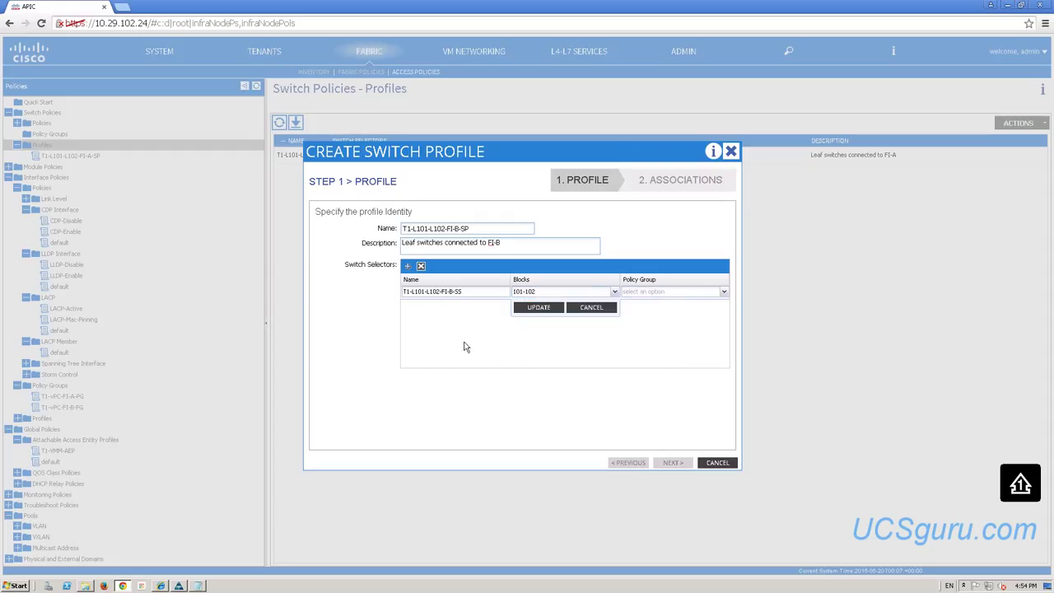
{"action": "left_click", "coordinate": [538, 308]}
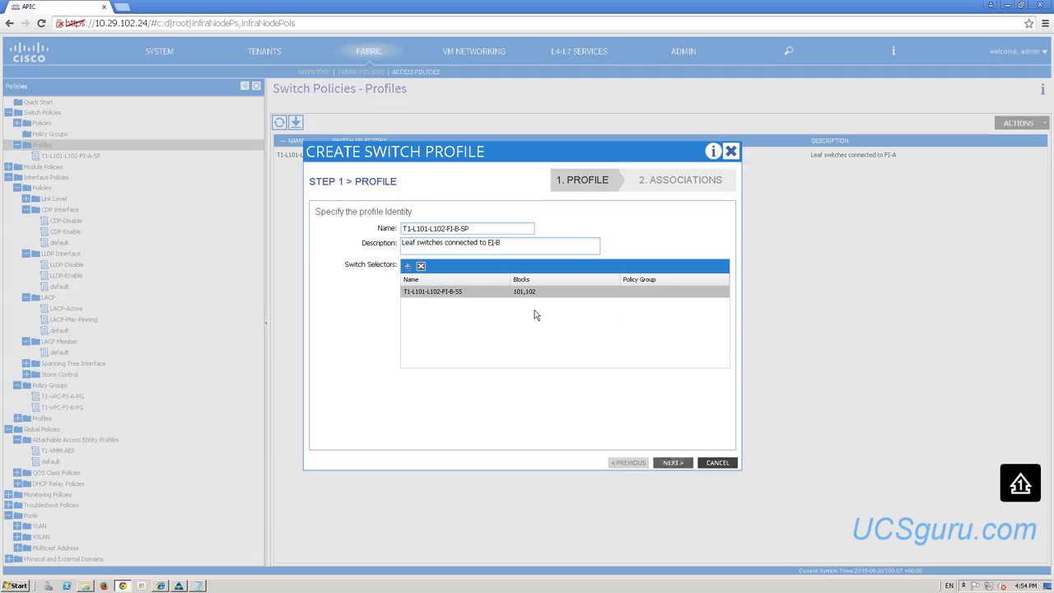
{"action": "left_click", "coordinate": [673, 463]}
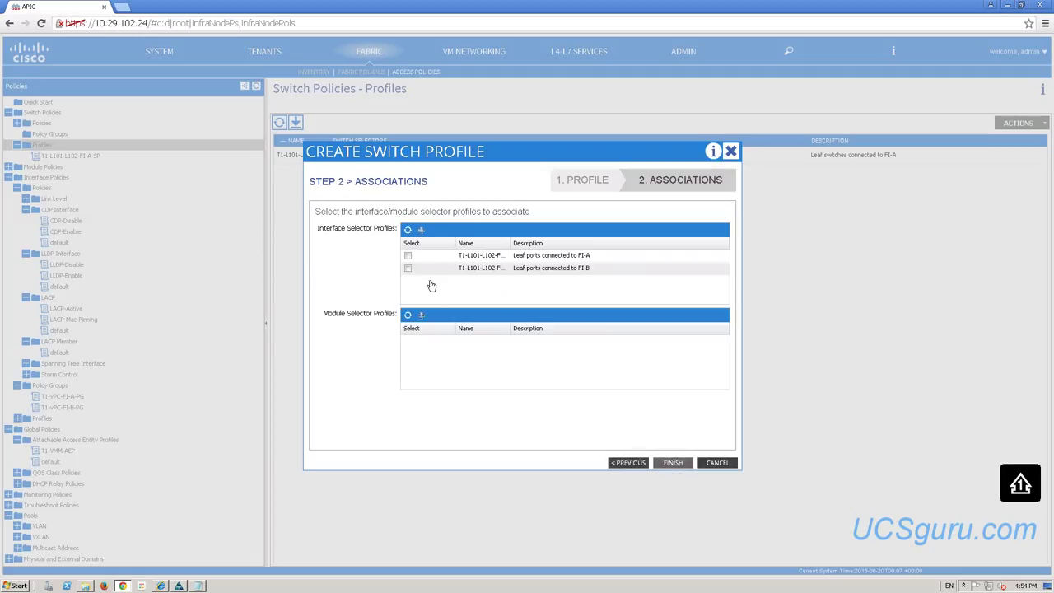
Step: Associate the FI-B interface selector profile and finish the T1-L101-L102-FI-B-SP switch profile
{"action": "left_click", "coordinate": [409, 269]}
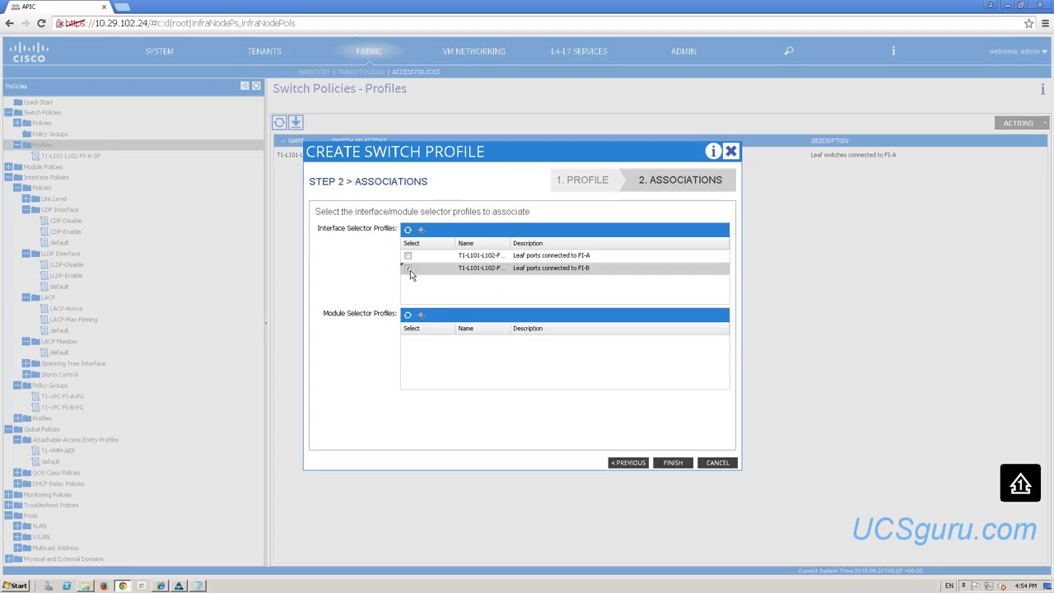
{"action": "left_click", "coordinate": [673, 462]}
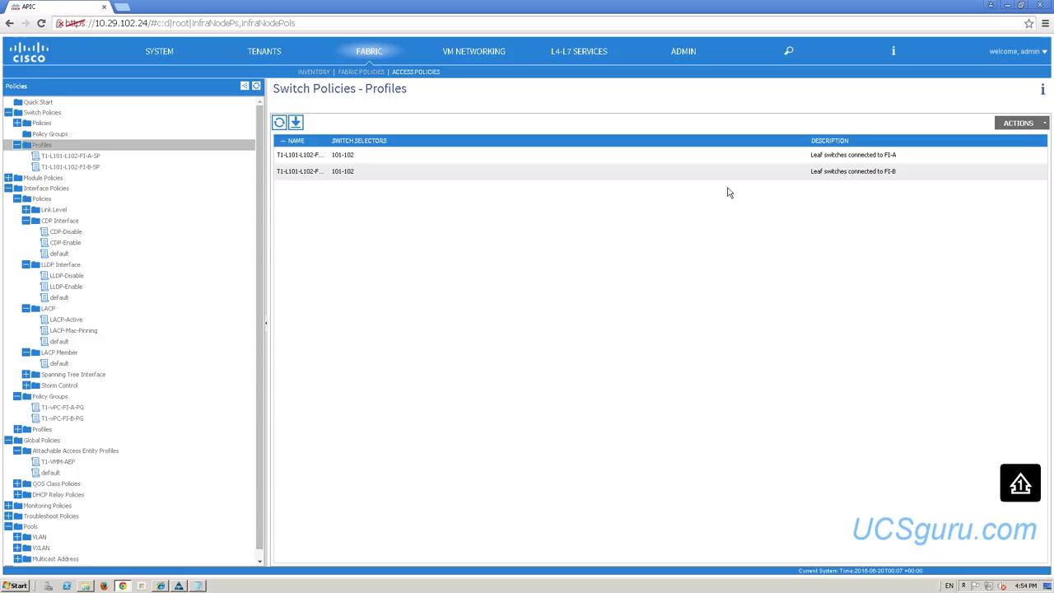
Step: In UCS Manager, compare Port-Channel 1 (To_ACI) on Fabric B and Fabric A, showing Up at 20 Gbps
{"action": "left_click", "coordinate": [180, 586]}
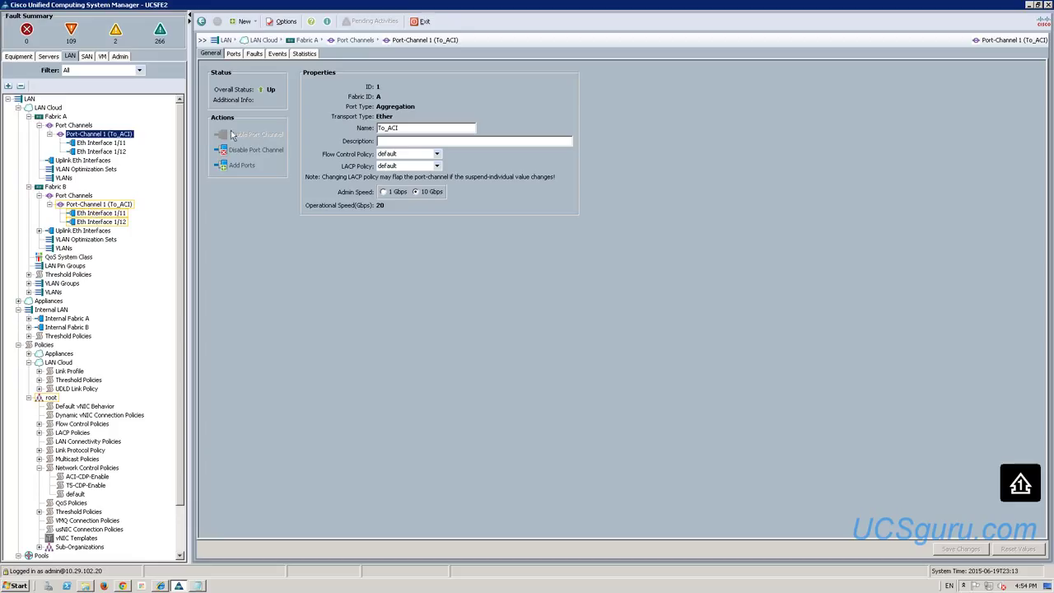
{"action": "left_click", "coordinate": [116, 204]}
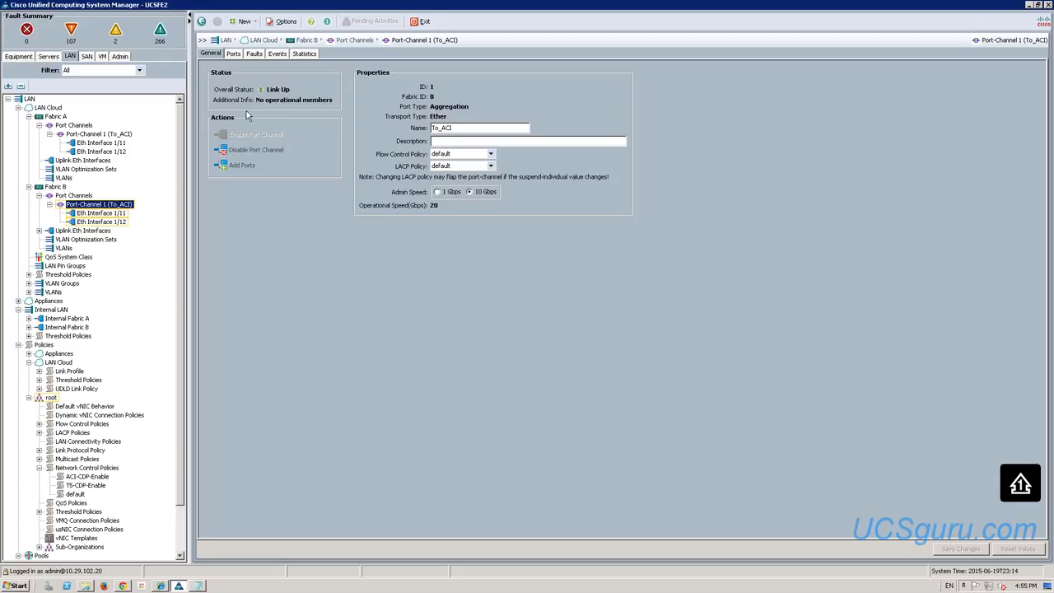
{"action": "left_click", "coordinate": [99, 134]}
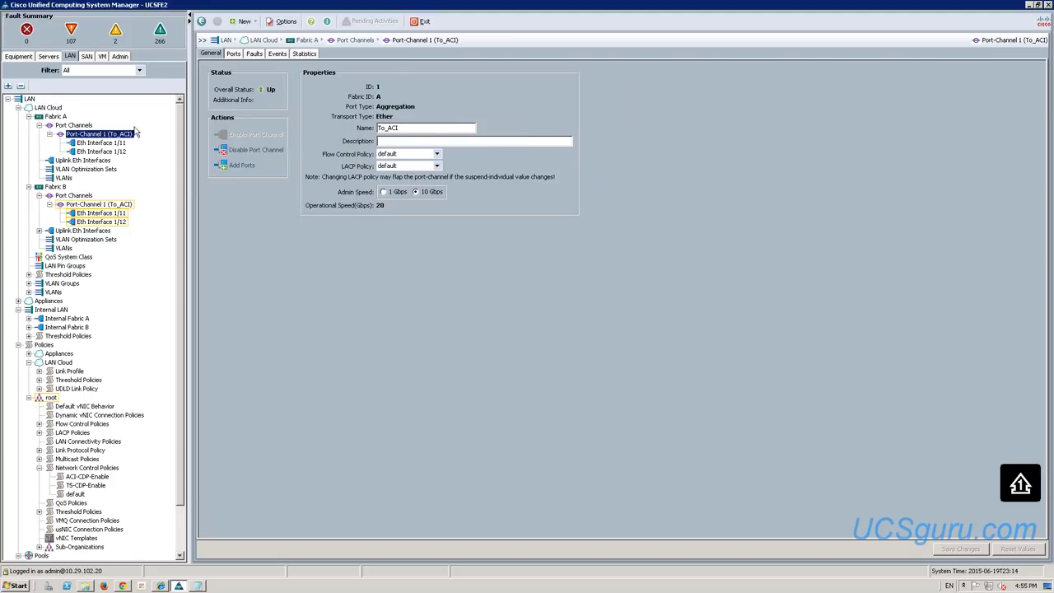
{"action": "left_click", "coordinate": [97, 205]}
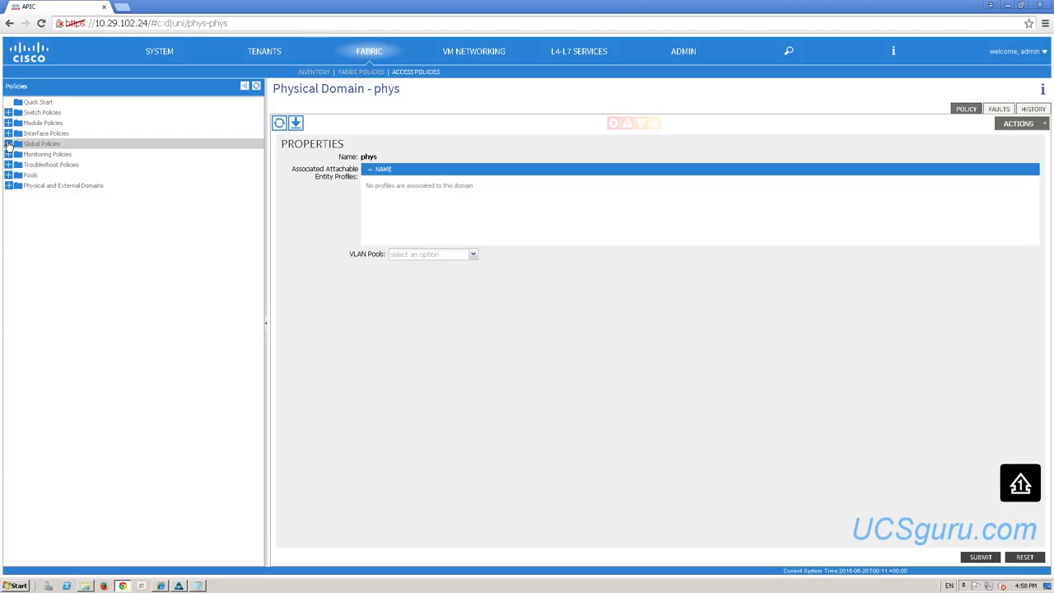
Step: Open the Virtual Port Channel default protection group to confirm Leaf1 and Leaf2 are paired
{"action": "left_click", "coordinate": [9, 113]}
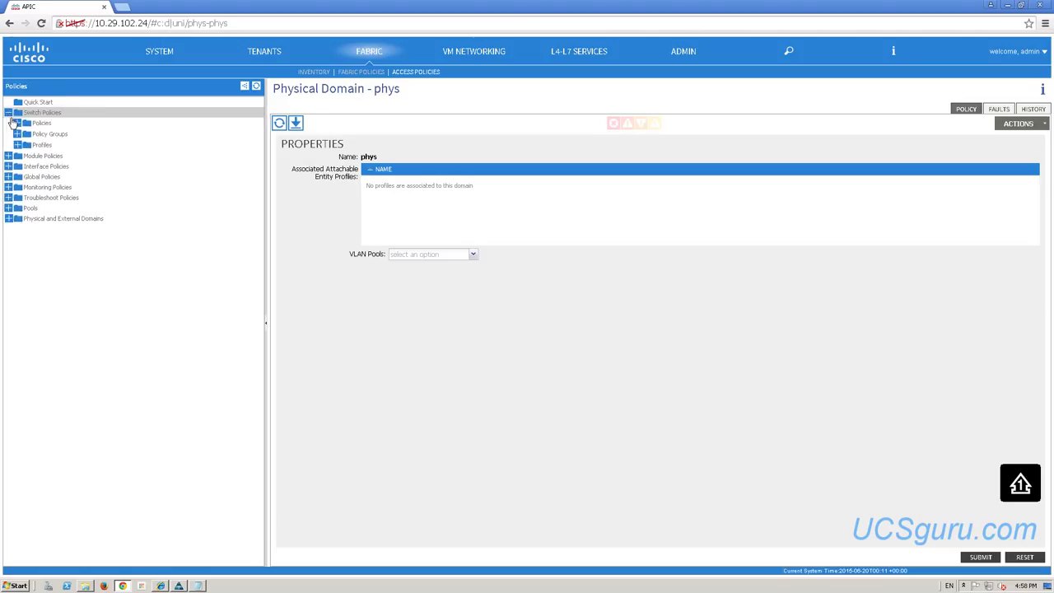
{"action": "left_click", "coordinate": [17, 124]}
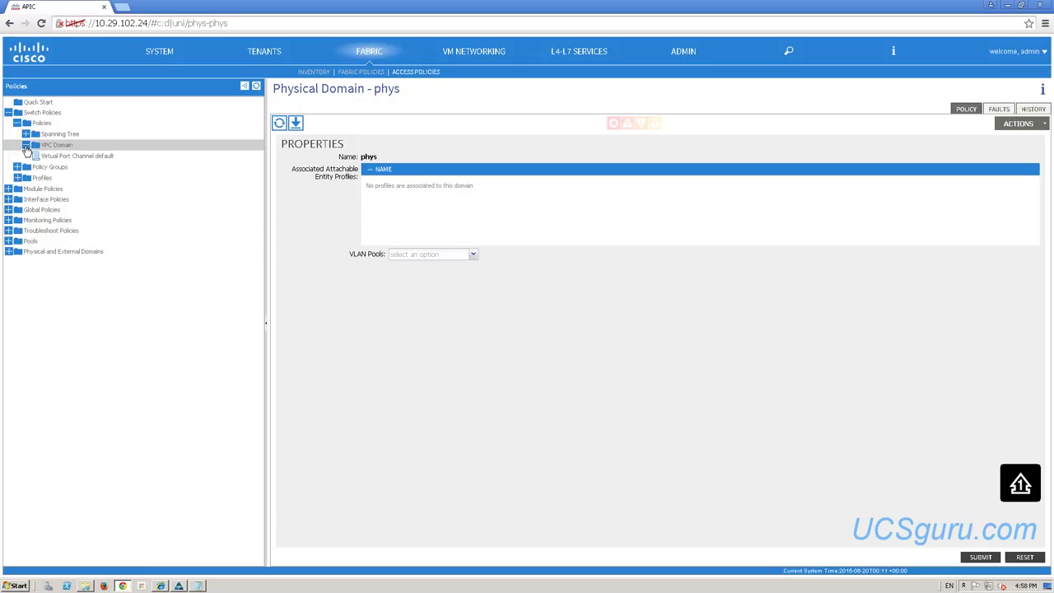
{"action": "left_click", "coordinate": [25, 145]}
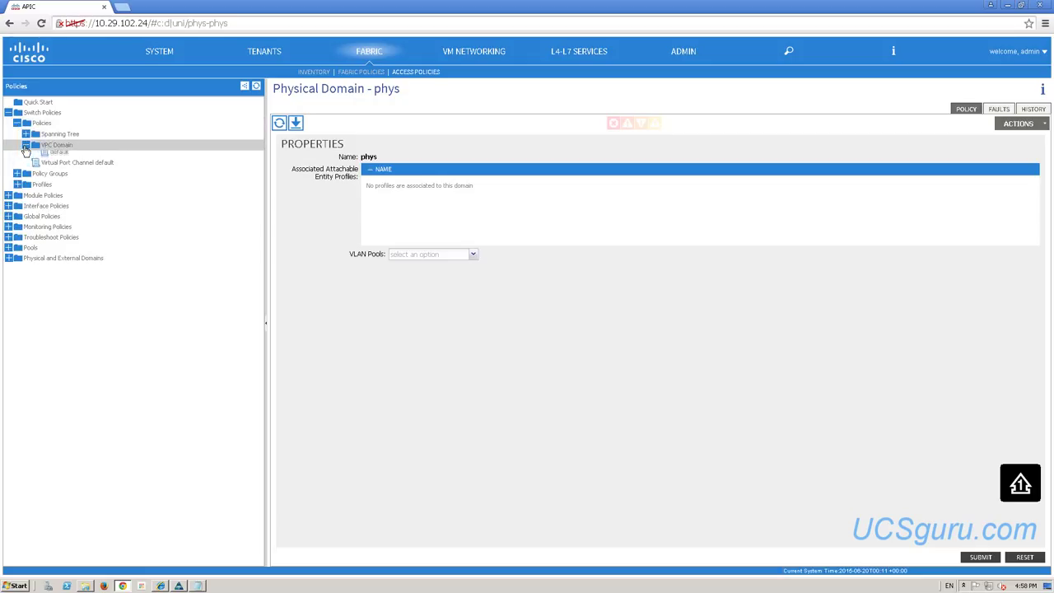
{"action": "left_click", "coordinate": [62, 146]}
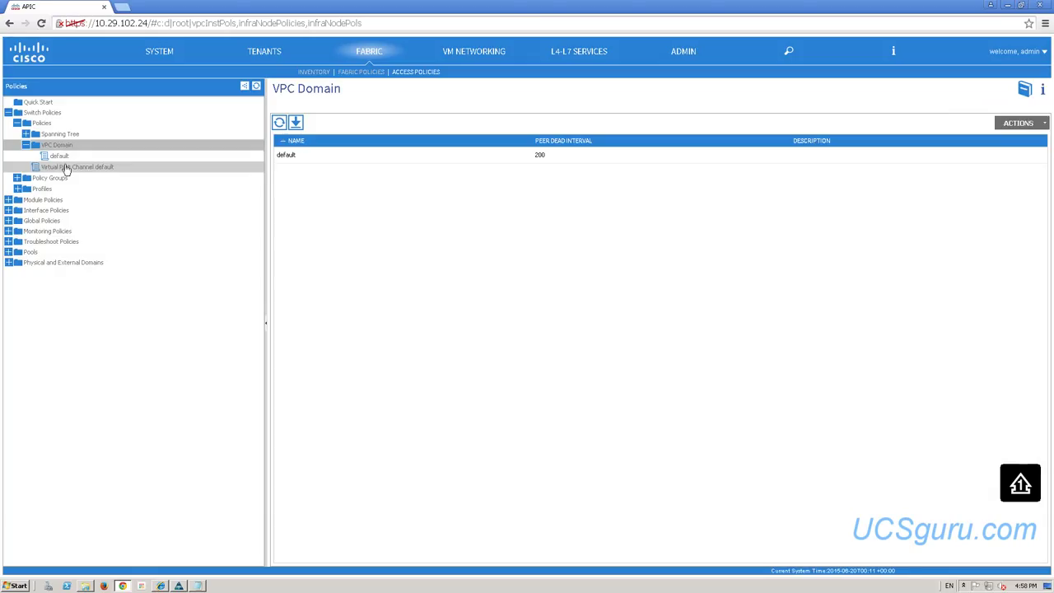
{"action": "left_click", "coordinate": [66, 168]}
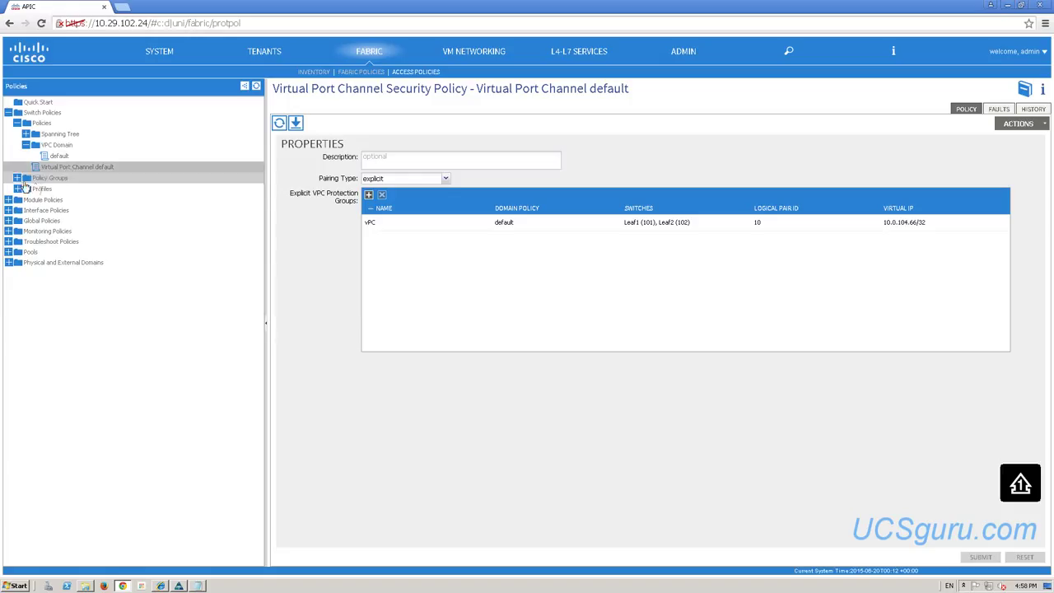
Step: Review the T1-L101-L102-FI-A-SP and T1-L101-L102-FI-B-SP switch profiles
{"action": "left_click", "coordinate": [17, 189]}
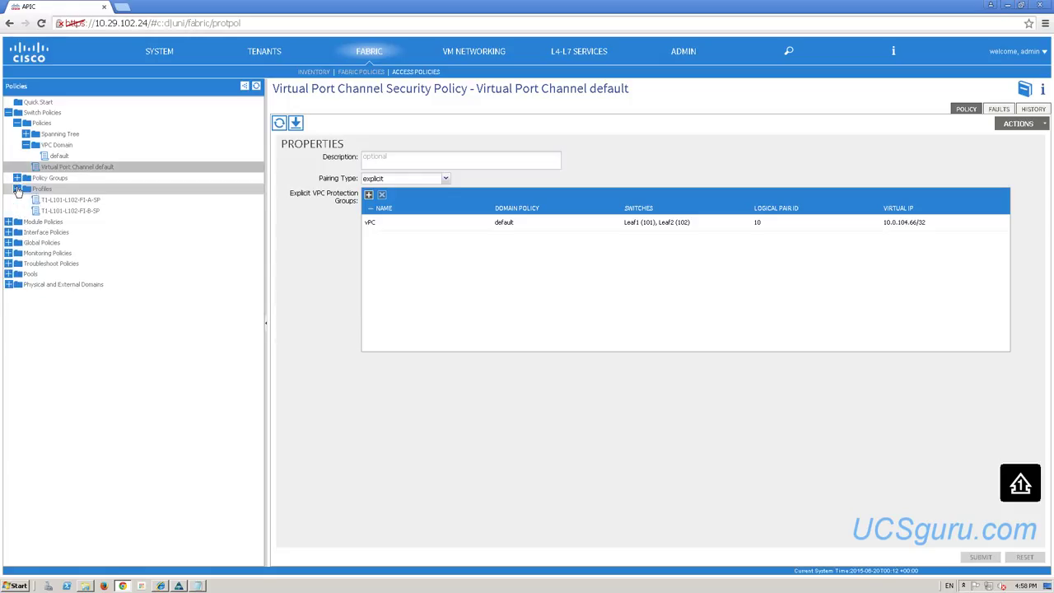
{"action": "left_click", "coordinate": [50, 200]}
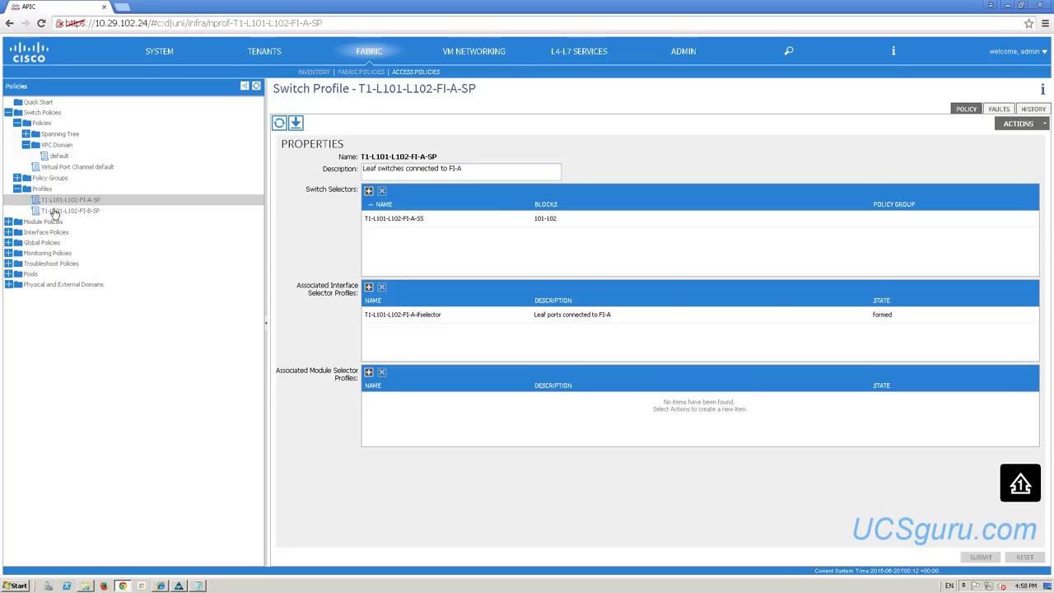
{"action": "left_click", "coordinate": [53, 212]}
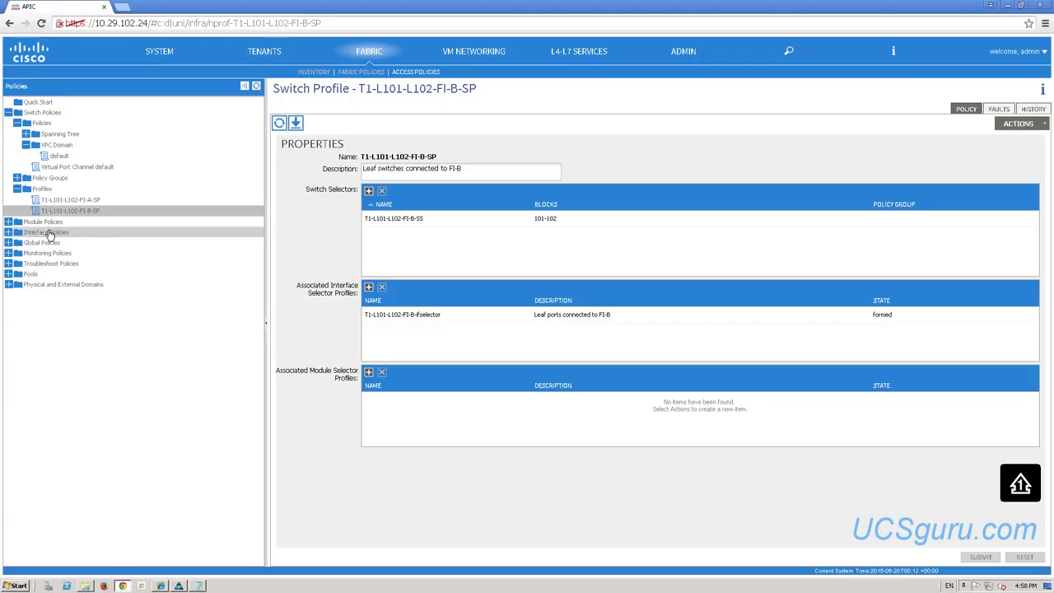
Step: Browse the interface policies: selector profiles, vPC policy groups and Link Level policies
{"action": "left_click", "coordinate": [8, 233]}
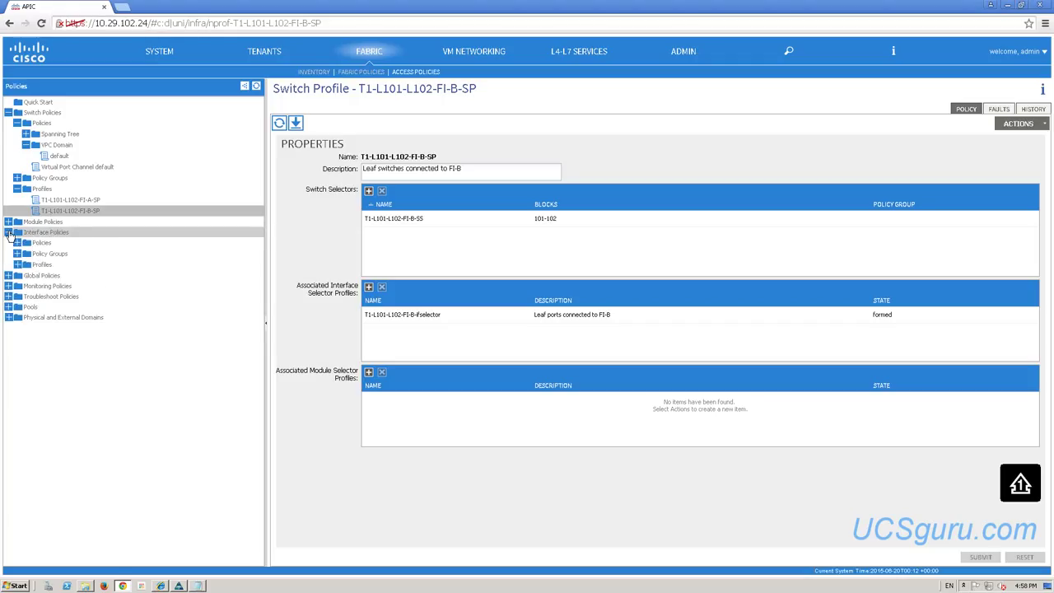
{"action": "left_click", "coordinate": [17, 265]}
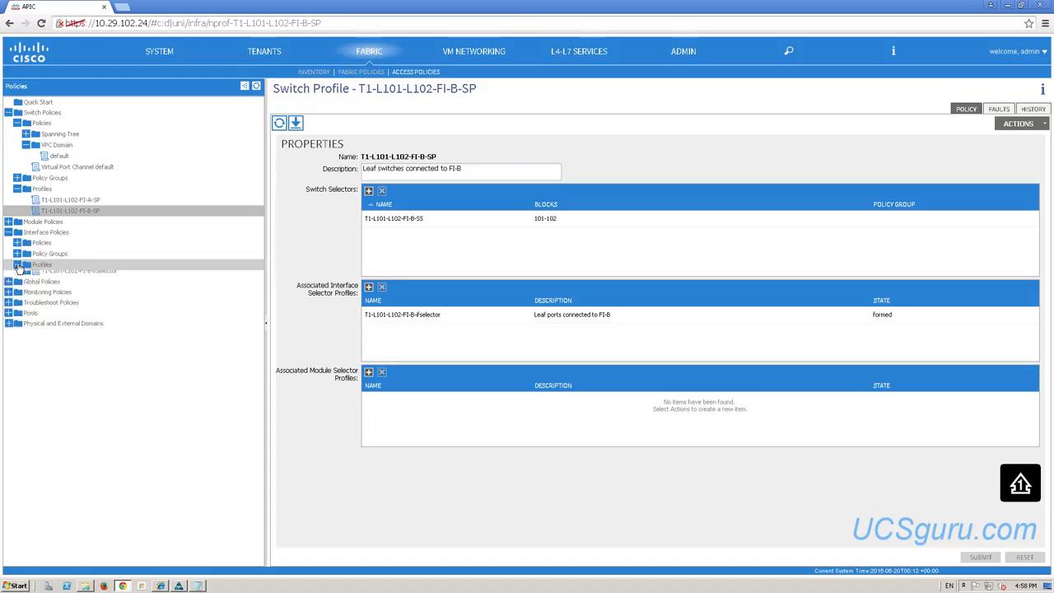
{"action": "left_click", "coordinate": [16, 255]}
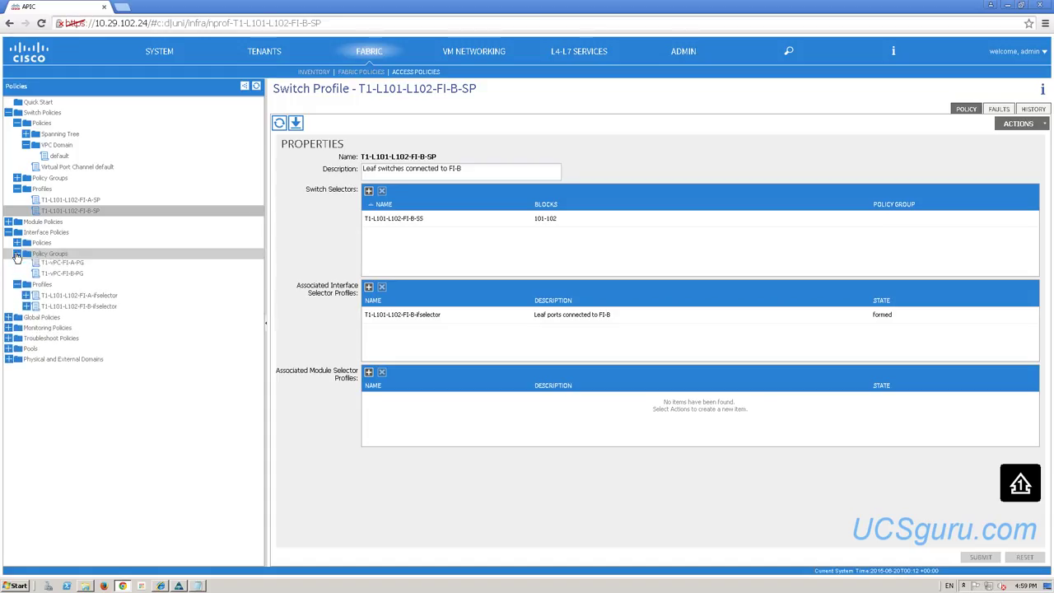
{"action": "left_click", "coordinate": [17, 243]}
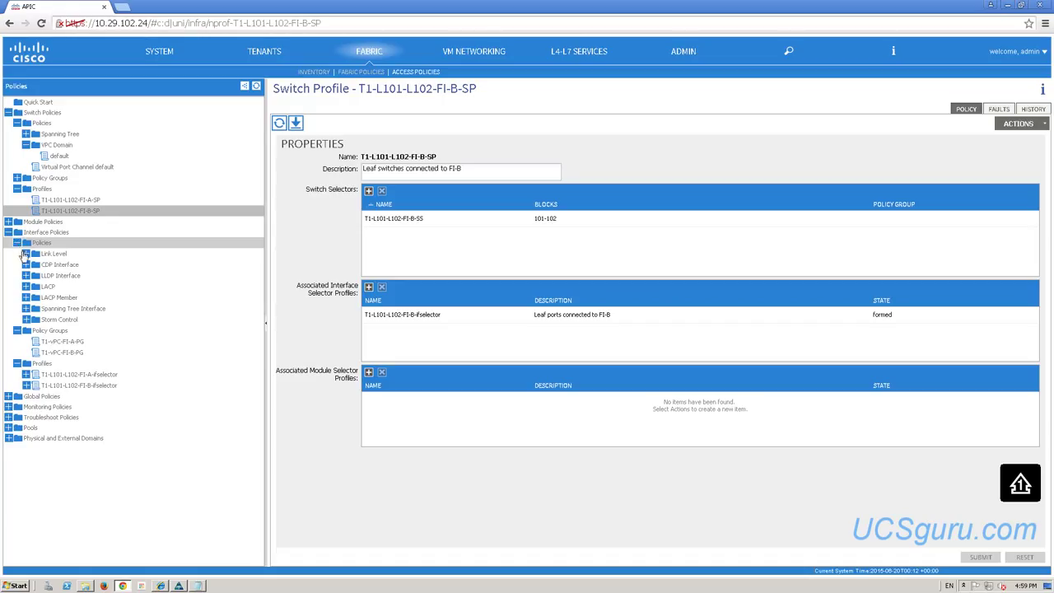
{"action": "left_click", "coordinate": [27, 255]}
{"action": "left_click", "coordinate": [26, 254]}
Step: Open Leaf1's vPC domain 10 in Fabric Inventory, showing peer state Up and role Primary
{"action": "left_click", "coordinate": [162, 55]}
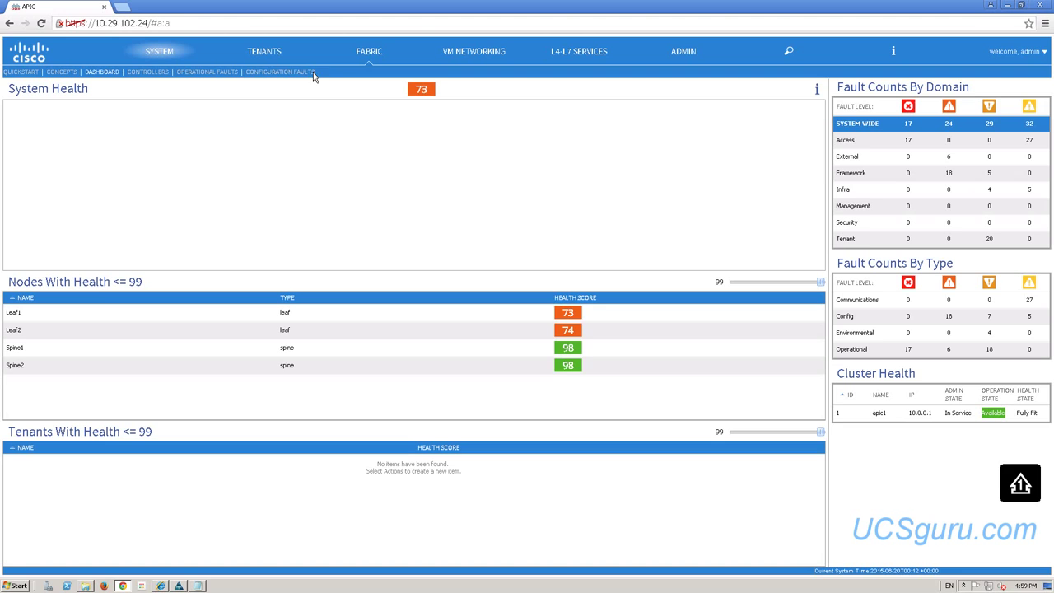
{"action": "left_click", "coordinate": [363, 56]}
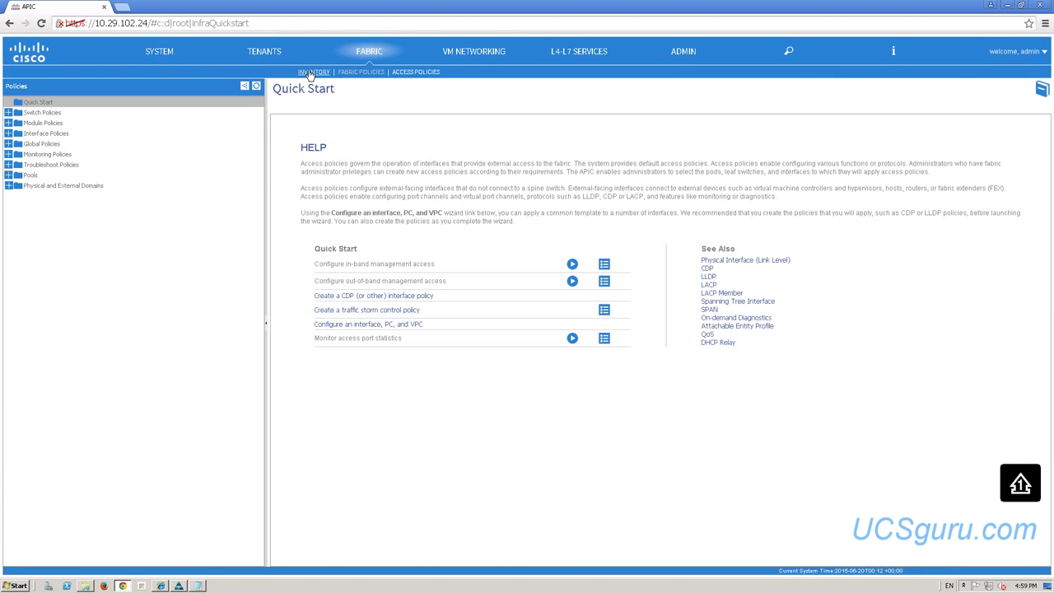
{"action": "left_click", "coordinate": [311, 73]}
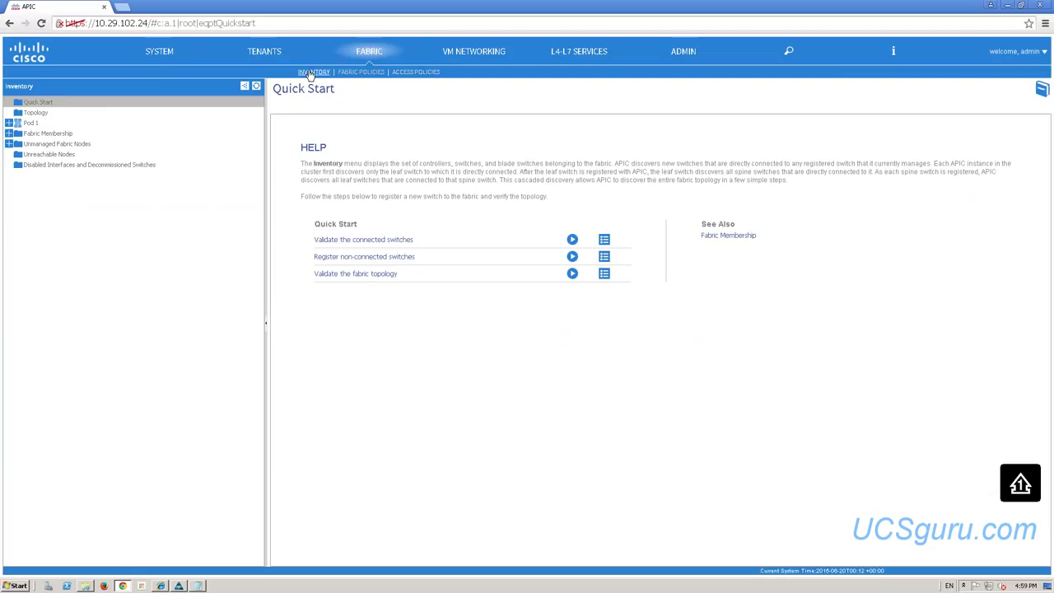
{"action": "left_click", "coordinate": [8, 122]}
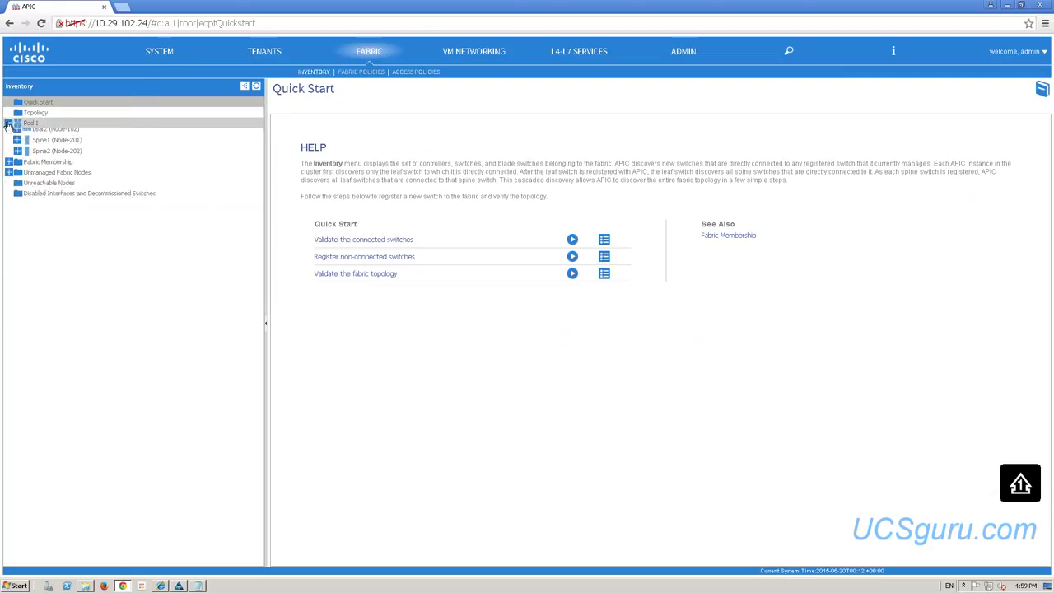
{"action": "left_click", "coordinate": [17, 133]}
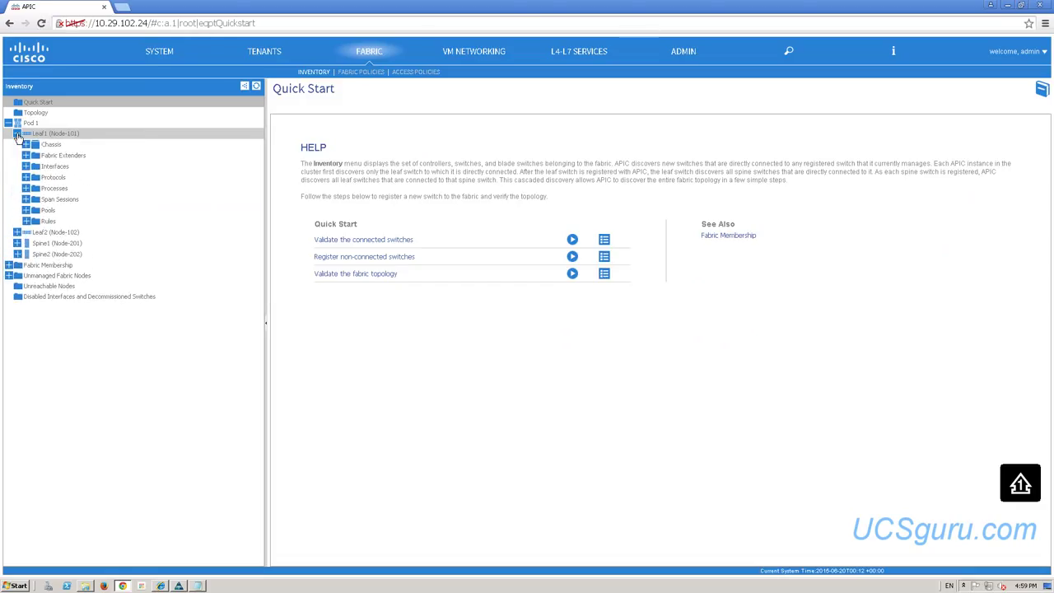
{"action": "left_click", "coordinate": [25, 167]}
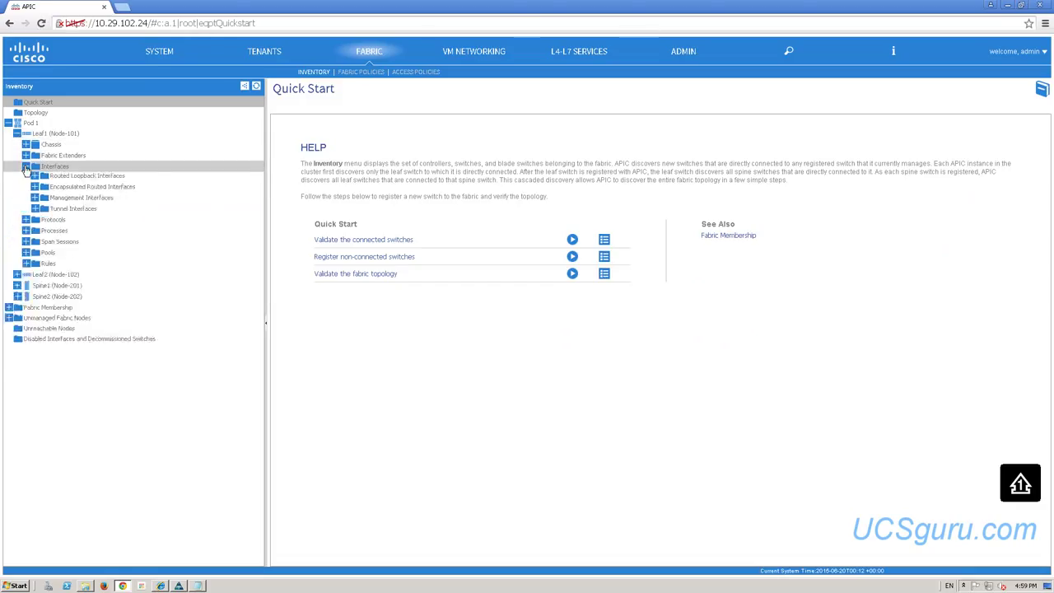
{"action": "left_click", "coordinate": [34, 201]}
{"action": "left_click", "coordinate": [57, 211]}
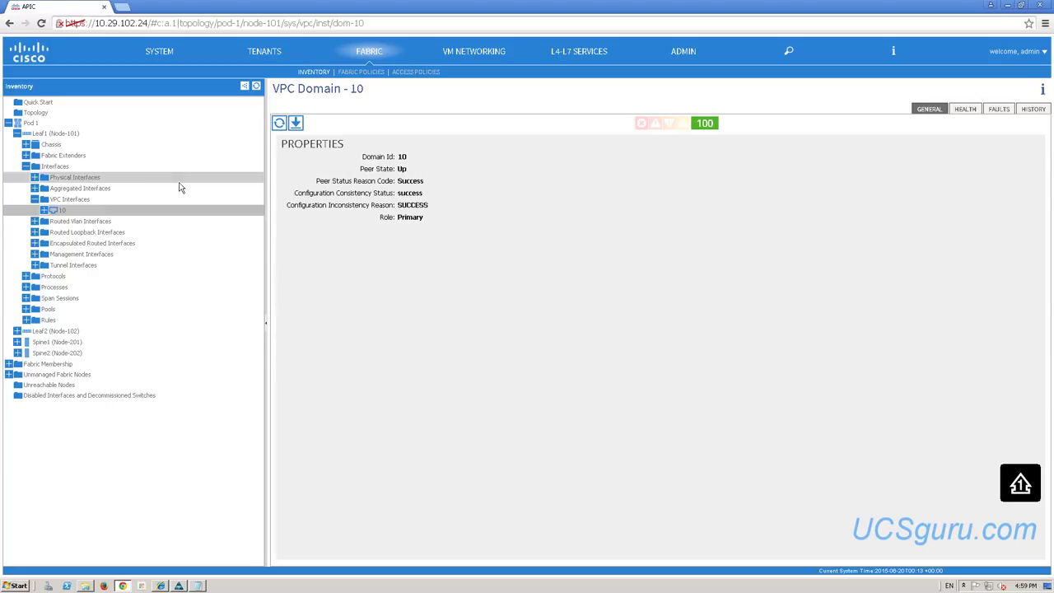
Step: Expand Leaf1's vPC 5 (po8, eth1/11) and vPC 696 (po9, eth1/12), then expand Leaf2
{"action": "left_click", "coordinate": [44, 212]}
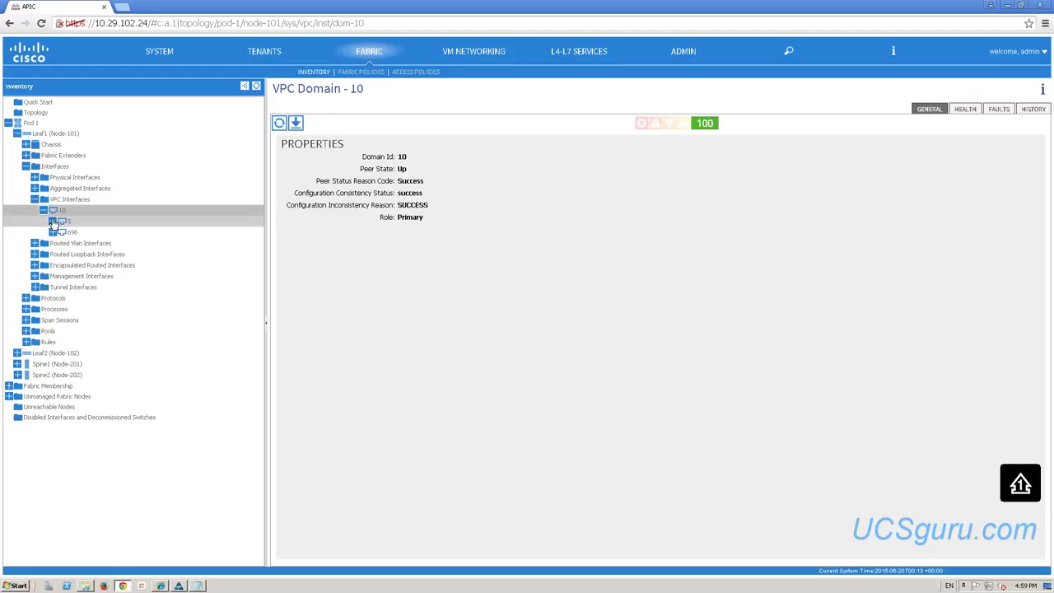
{"action": "left_click", "coordinate": [51, 222]}
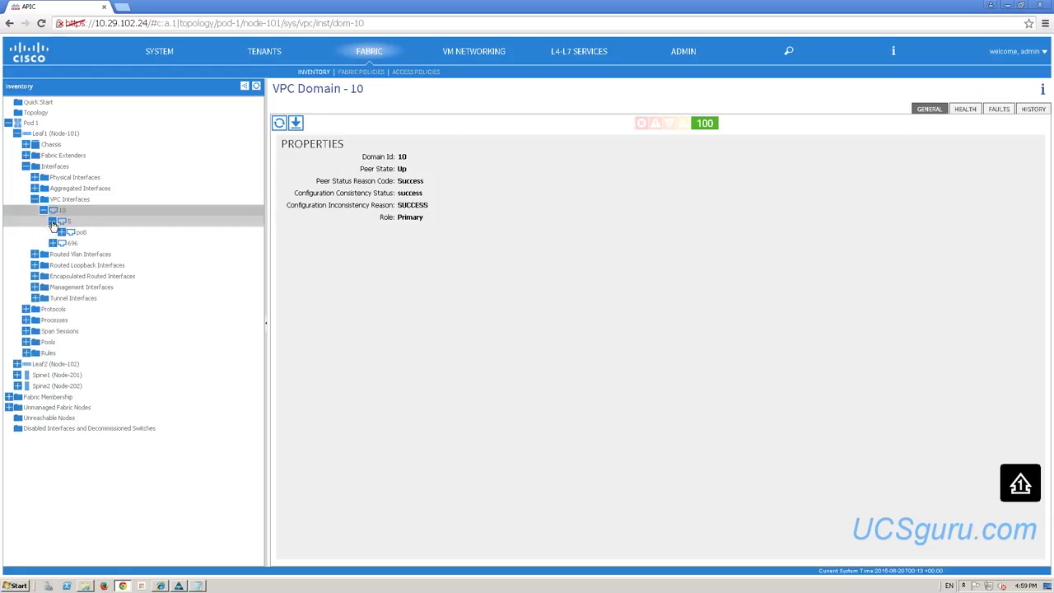
{"action": "left_click", "coordinate": [61, 233]}
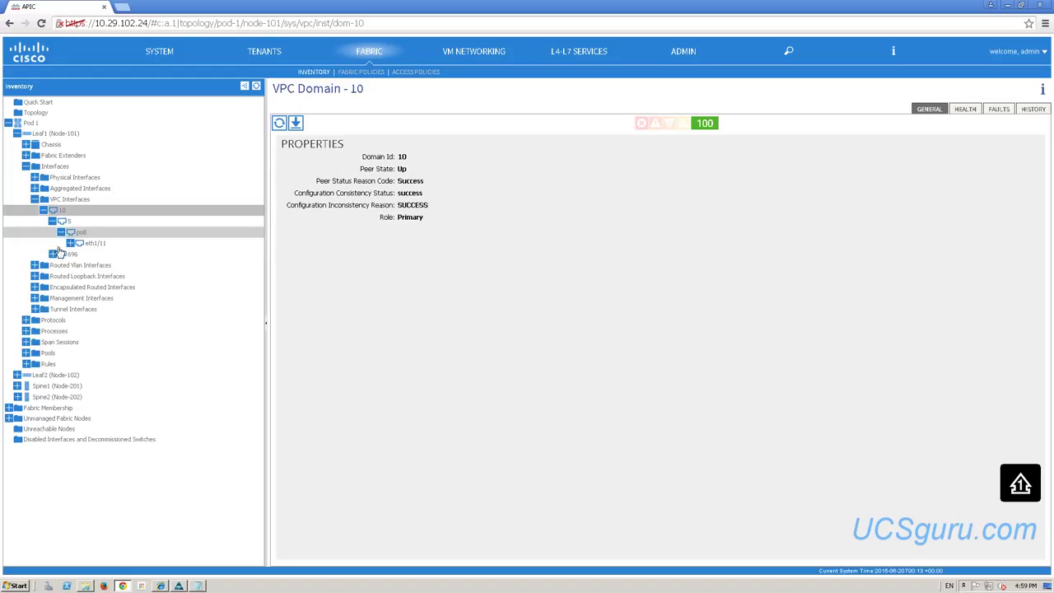
{"action": "left_click", "coordinate": [51, 254]}
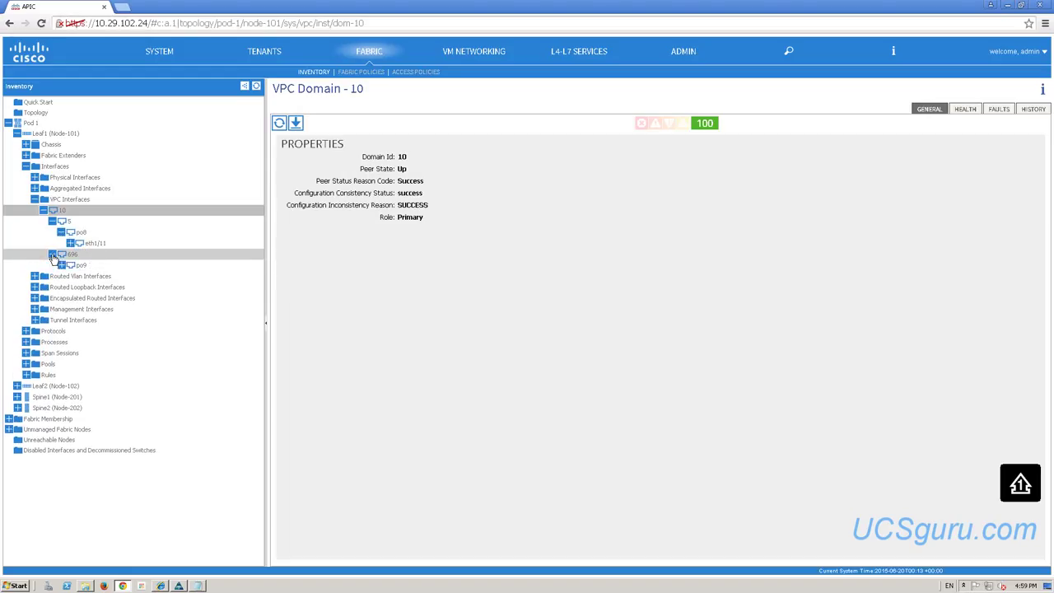
{"action": "left_click", "coordinate": [61, 265]}
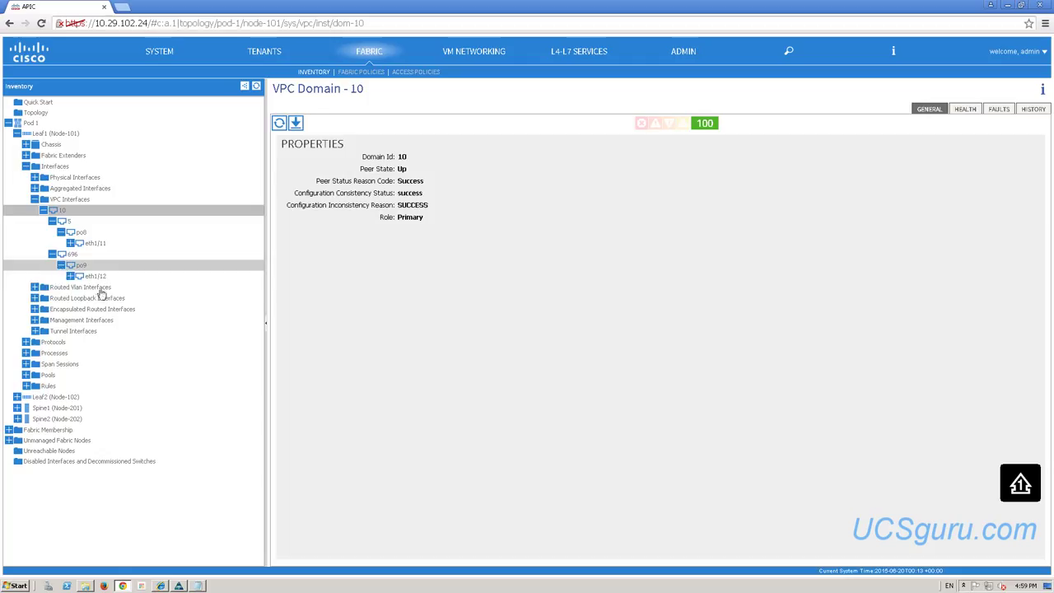
{"action": "left_click", "coordinate": [95, 278]}
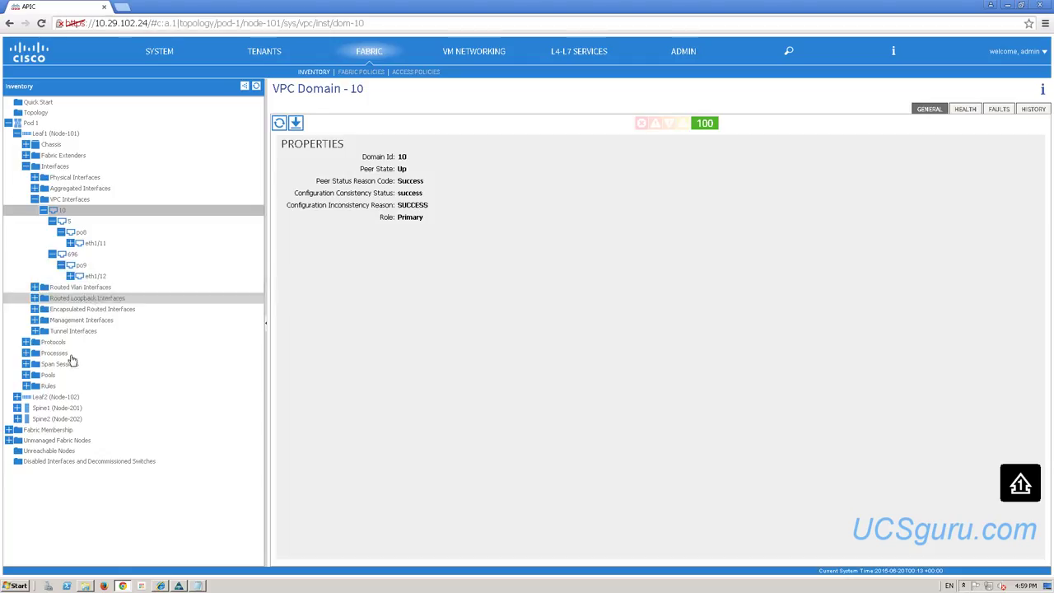
{"action": "left_click", "coordinate": [17, 398]}
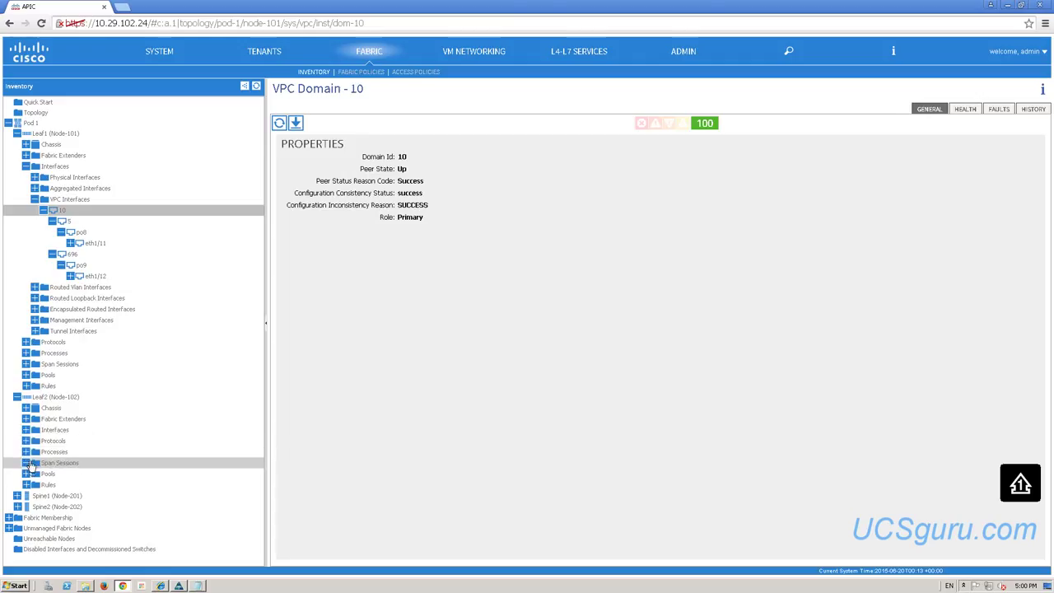
Step: Expand Leaf2's domain 10 to show vPC 5 (po8, eth1/11) and vPC 696 (po9, eth1/12)
{"action": "left_click", "coordinate": [26, 429]}
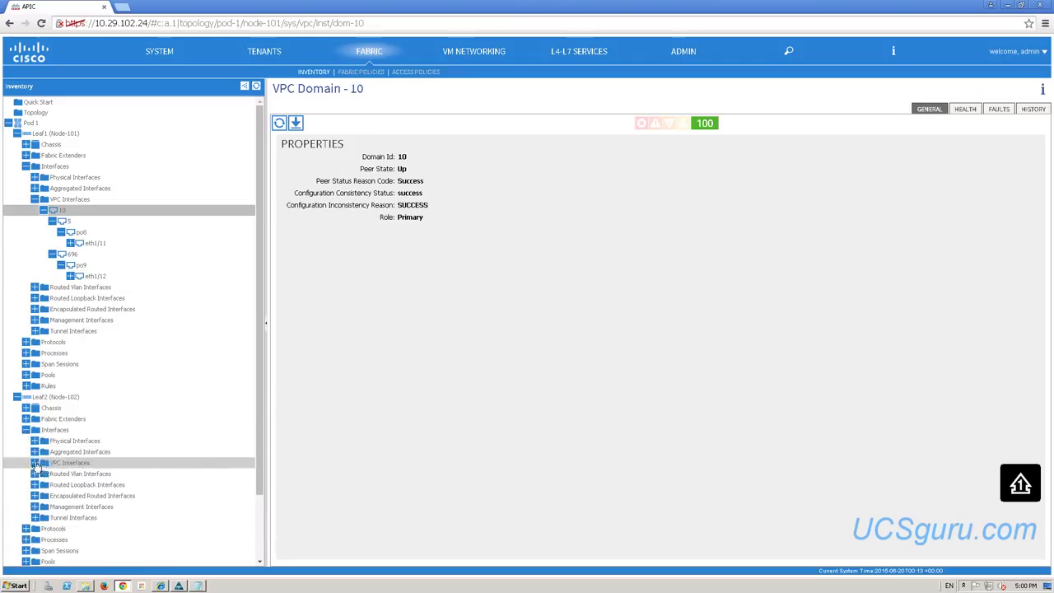
{"action": "left_click", "coordinate": [35, 463]}
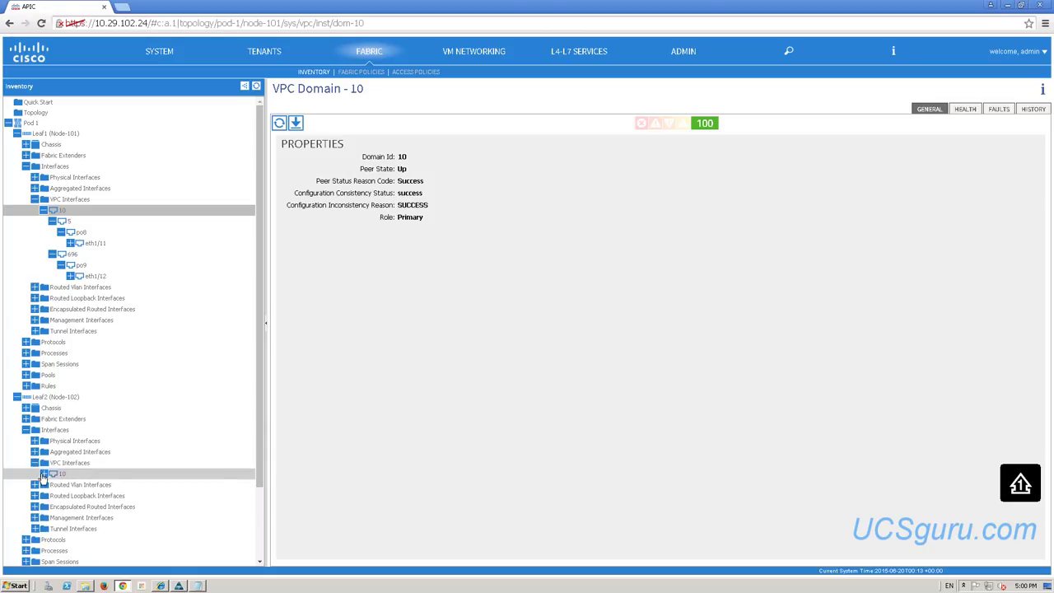
{"action": "left_click", "coordinate": [44, 474]}
{"action": "left_click", "coordinate": [52, 485]}
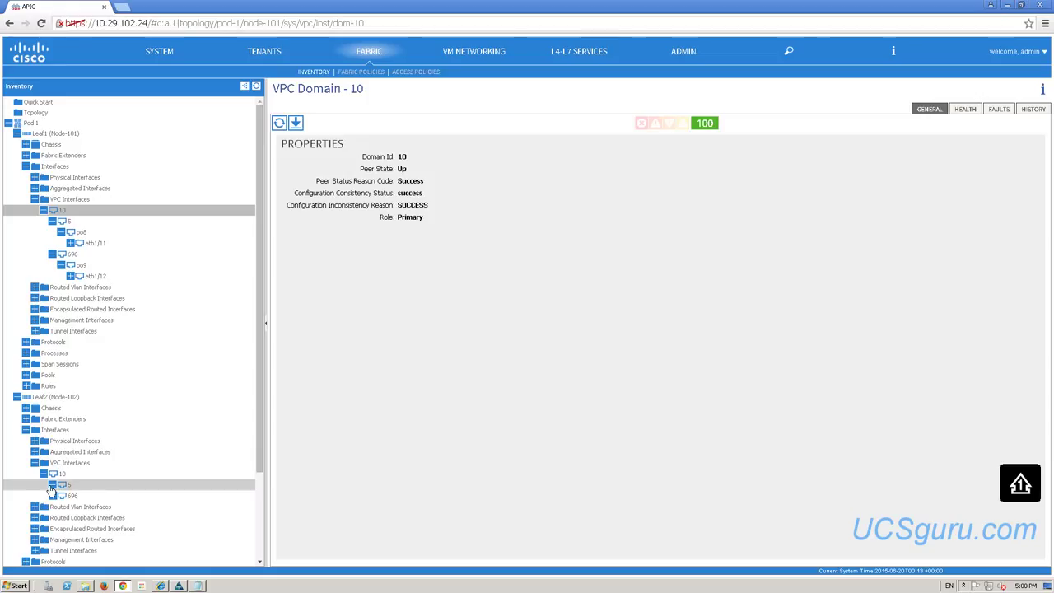
{"action": "left_click", "coordinate": [51, 506]}
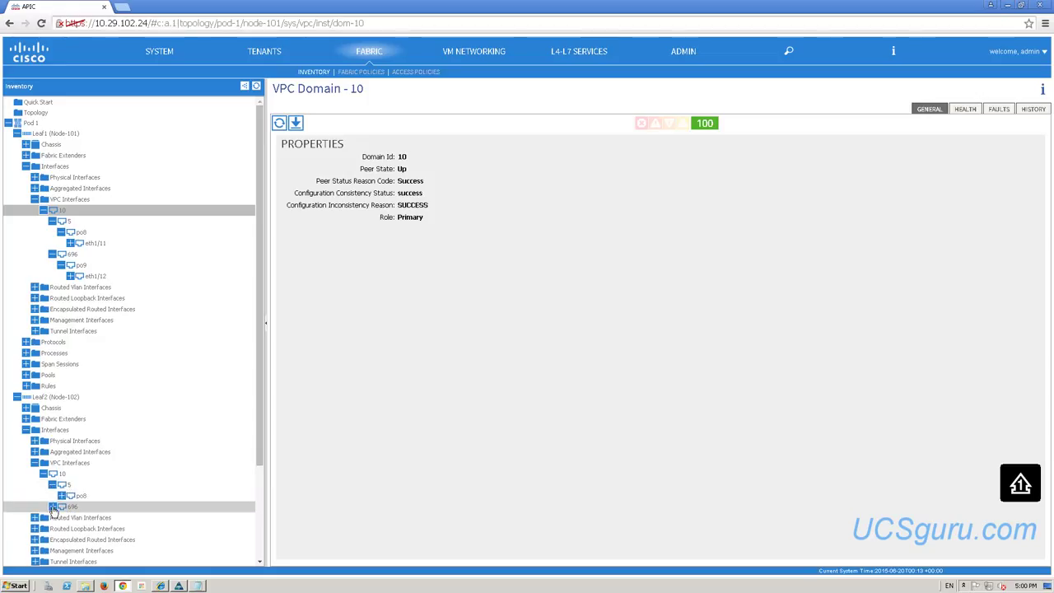
{"action": "left_click", "coordinate": [61, 518]}
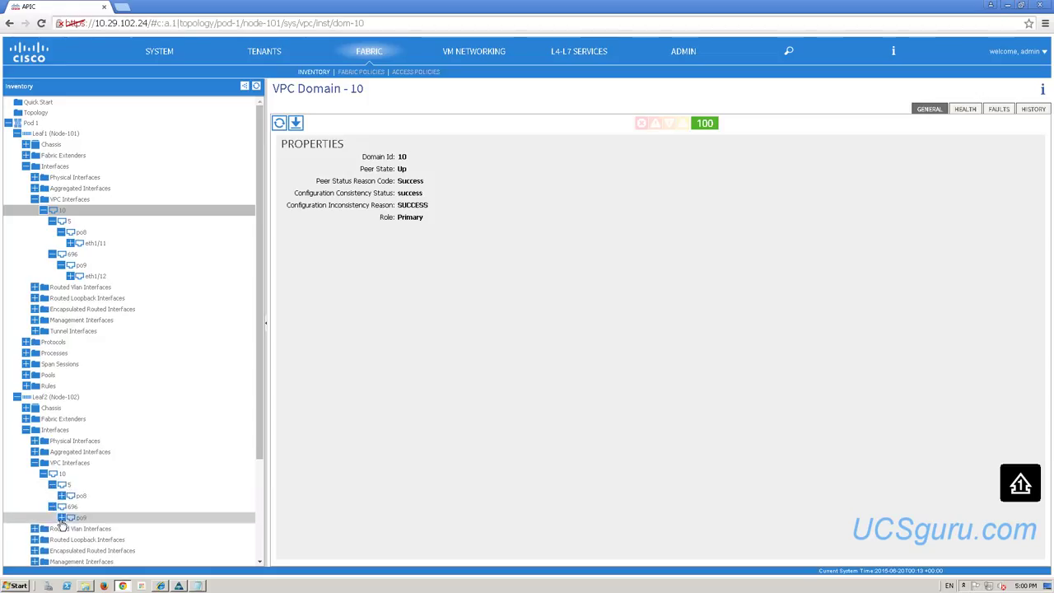
{"action": "left_click", "coordinate": [61, 495]}
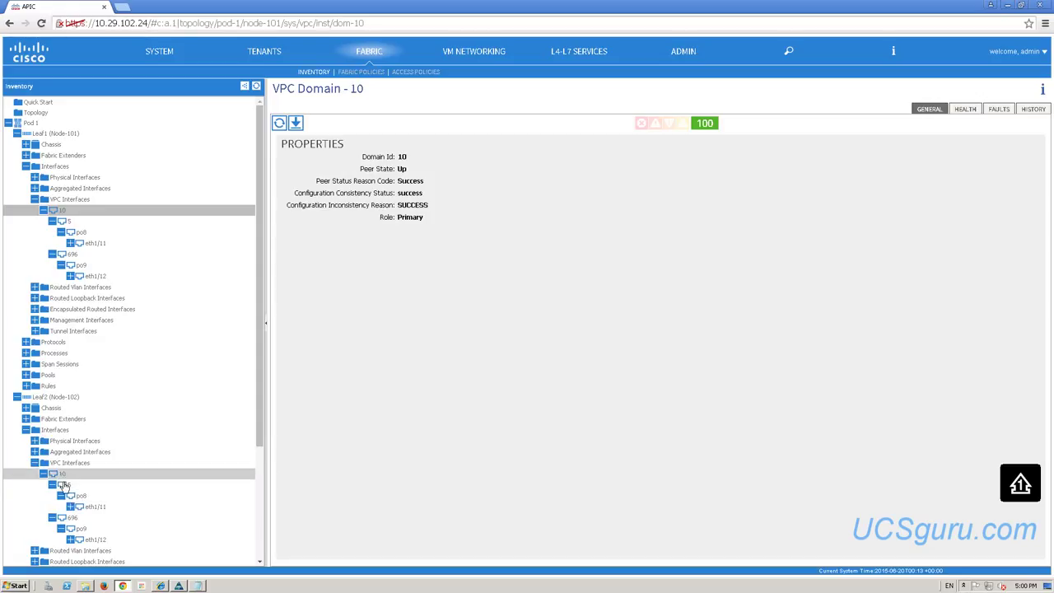
Step: Confirm Leaf2's vPC 5, po8 and eth1/11 are up and connected, then return to UCS Manager
{"action": "left_click", "coordinate": [65, 486]}
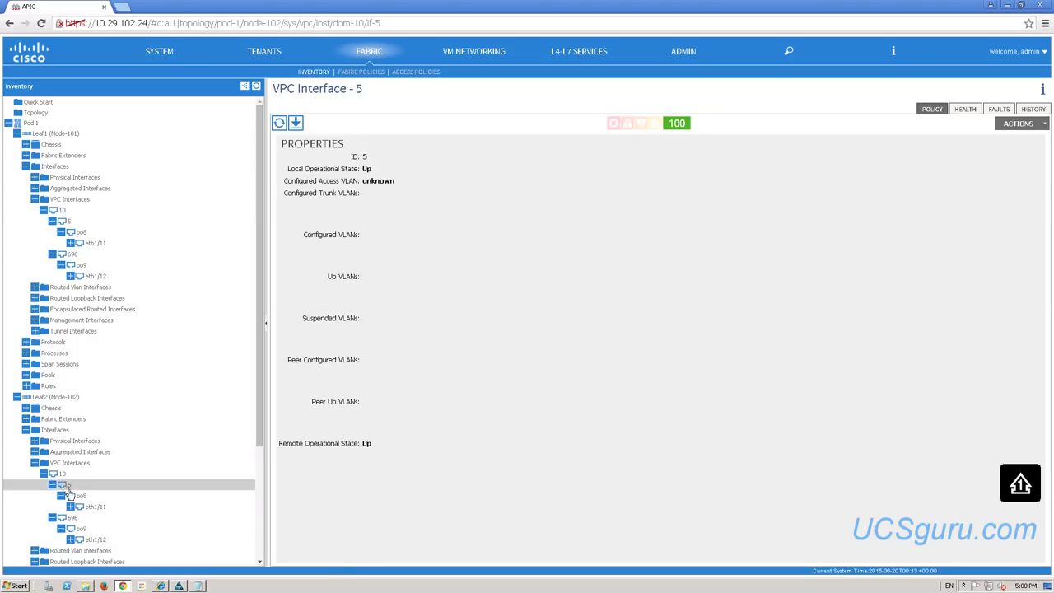
{"action": "left_click", "coordinate": [81, 496]}
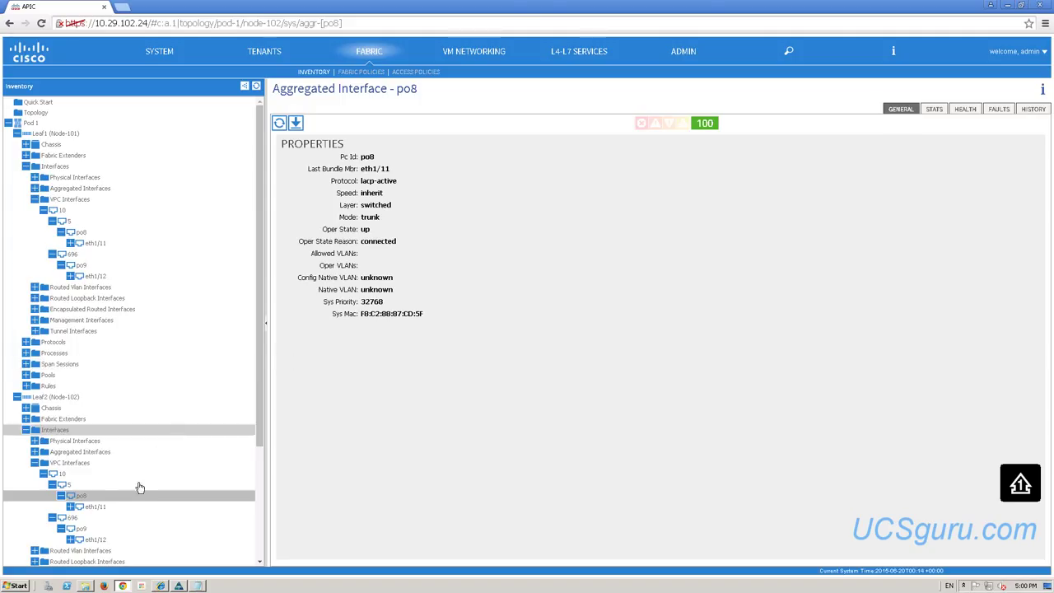
{"action": "left_click", "coordinate": [94, 506]}
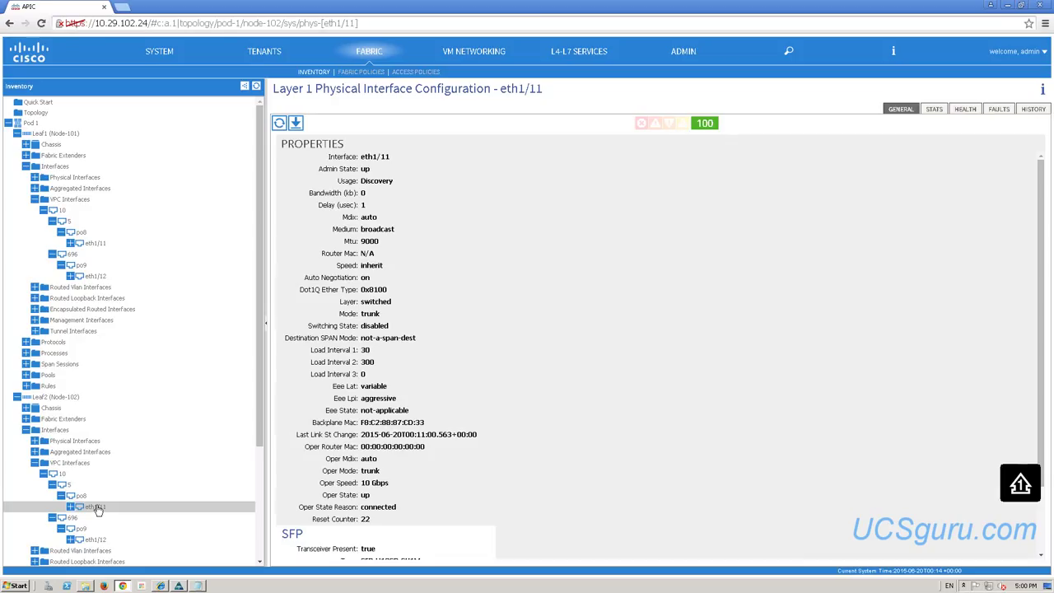
{"action": "left_click", "coordinate": [179, 586]}
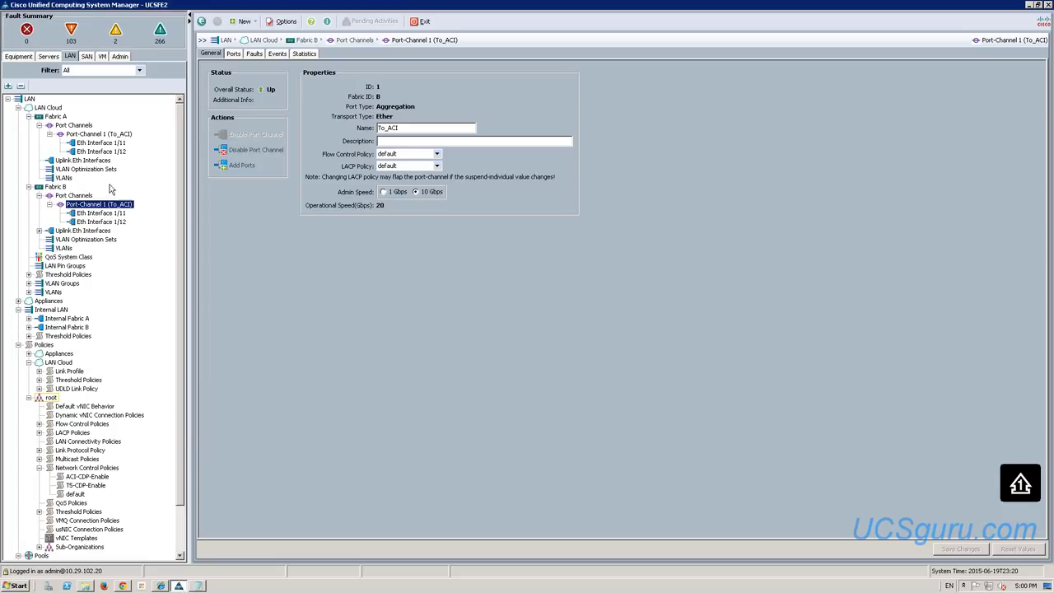
Step: Confirm Fabric A's Port-Channel 1 is Up, then minimize UCS Manager and advance the slide
{"action": "left_click", "coordinate": [104, 134]}
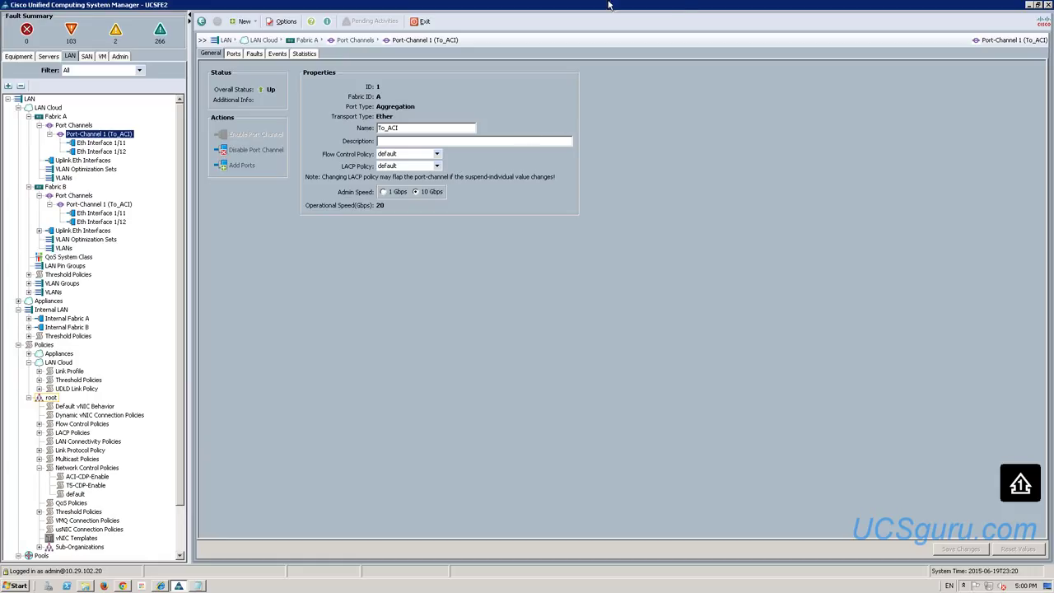
{"action": "mouse_move", "coordinate": [610, 7]}
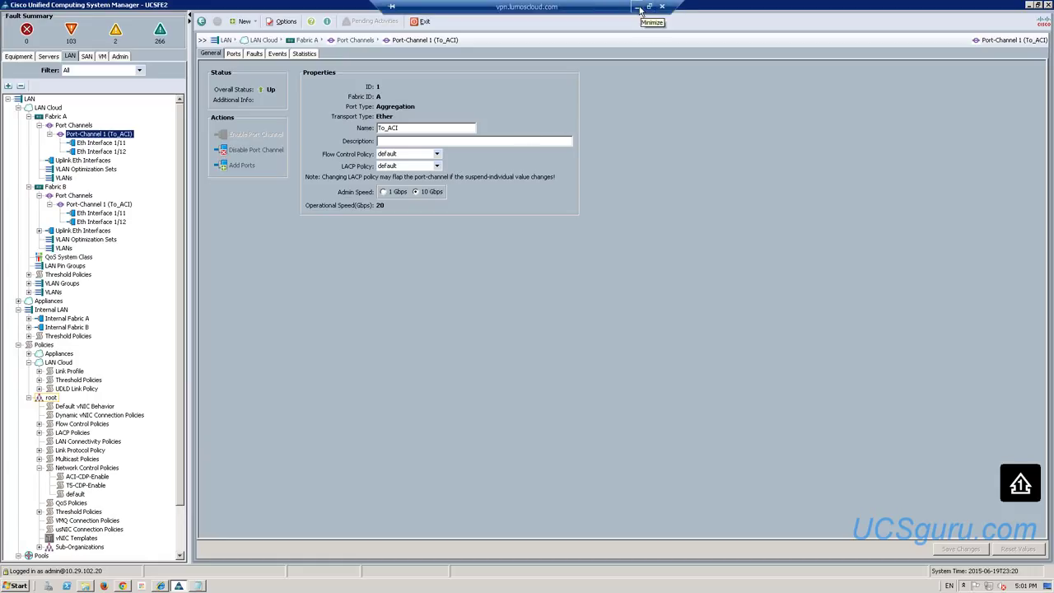
{"action": "left_click", "coordinate": [641, 9]}
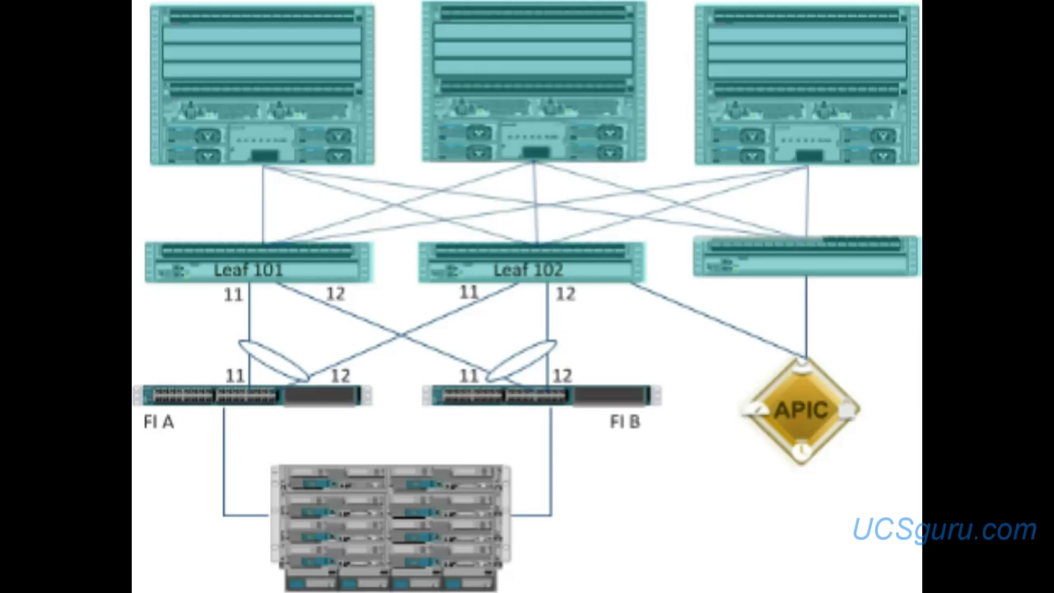
{"action": "key", "text": "Right"}
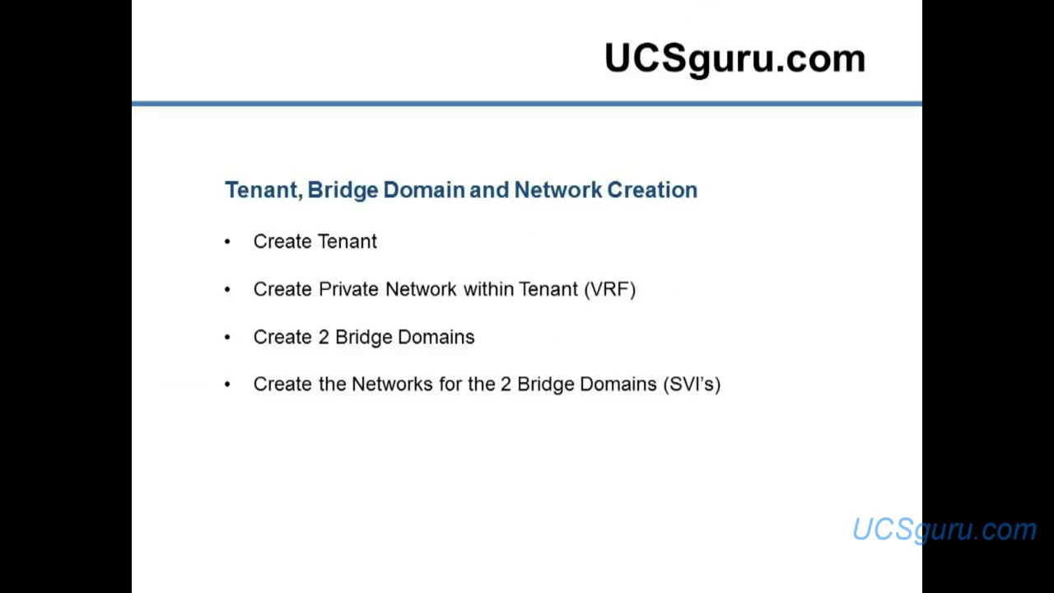
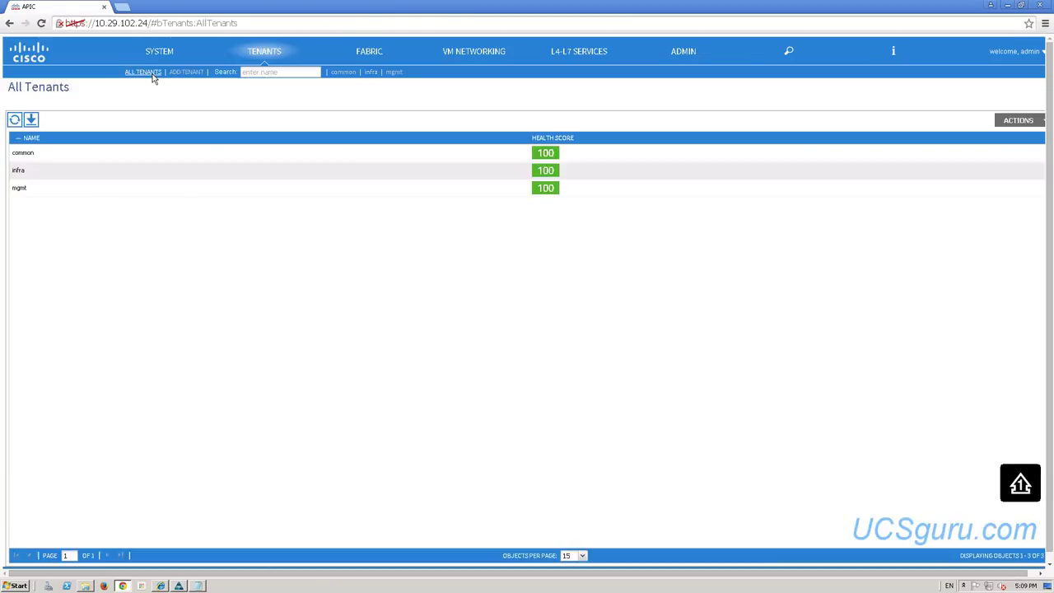
Step: Create a tenant named Tenant1 and go straight to its dashboard
{"action": "right_click", "coordinate": [152, 77]}
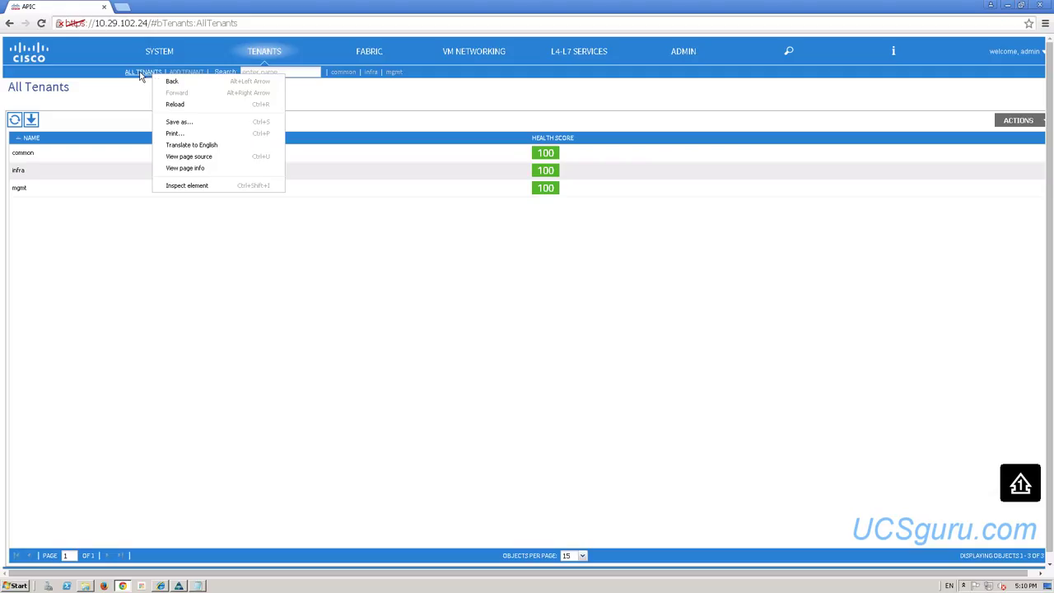
{"action": "left_click", "coordinate": [1017, 122]}
{"action": "left_click", "coordinate": [1016, 123]}
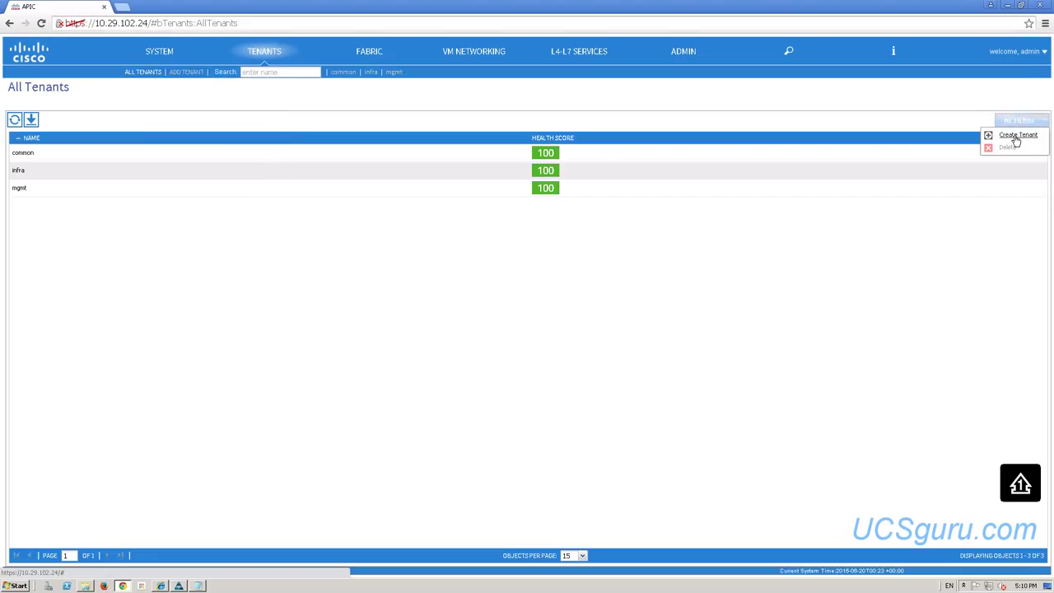
{"action": "left_click", "coordinate": [1015, 137]}
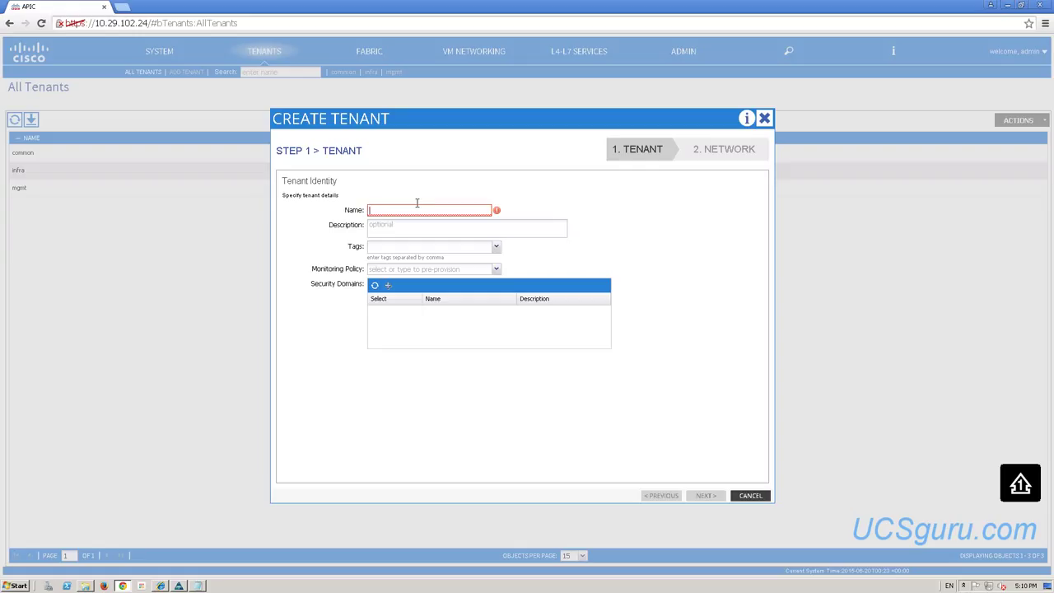
{"action": "type", "text": "Te"}
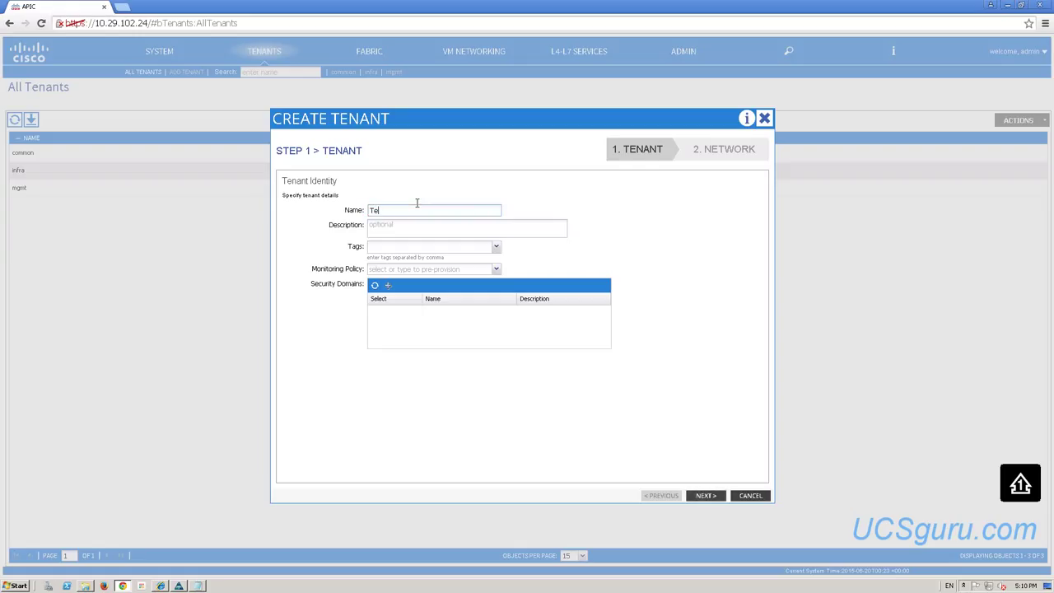
{"action": "type", "text": "nant1"}
{"action": "left_click", "coordinate": [714, 495]}
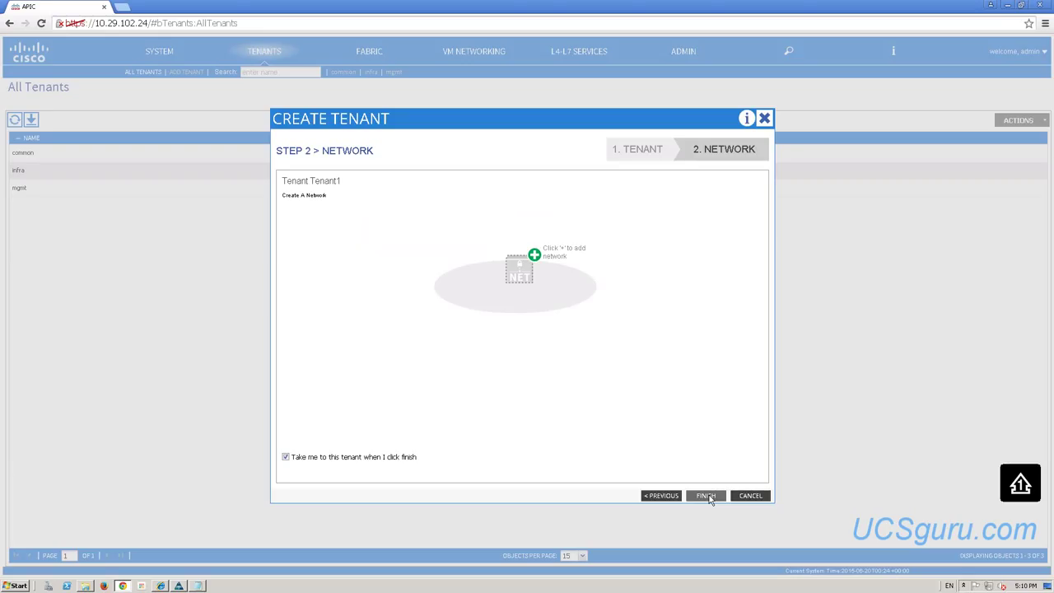
{"action": "left_click", "coordinate": [706, 497]}
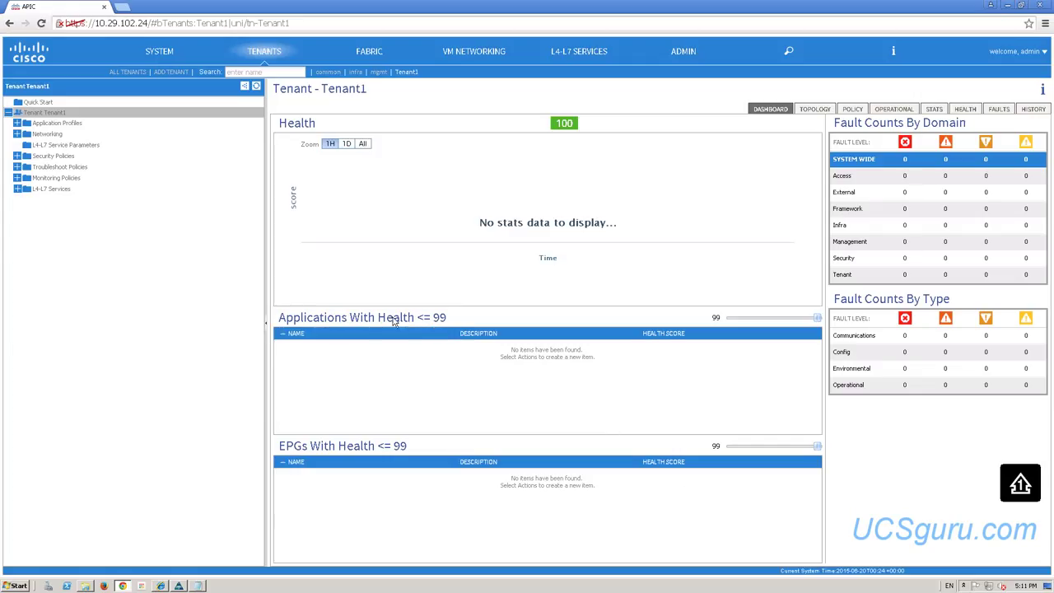
Step: Create private network T1-Private under Tenant1's Networking, with Create A Bridge Domain unchecked
{"action": "left_click", "coordinate": [17, 135]}
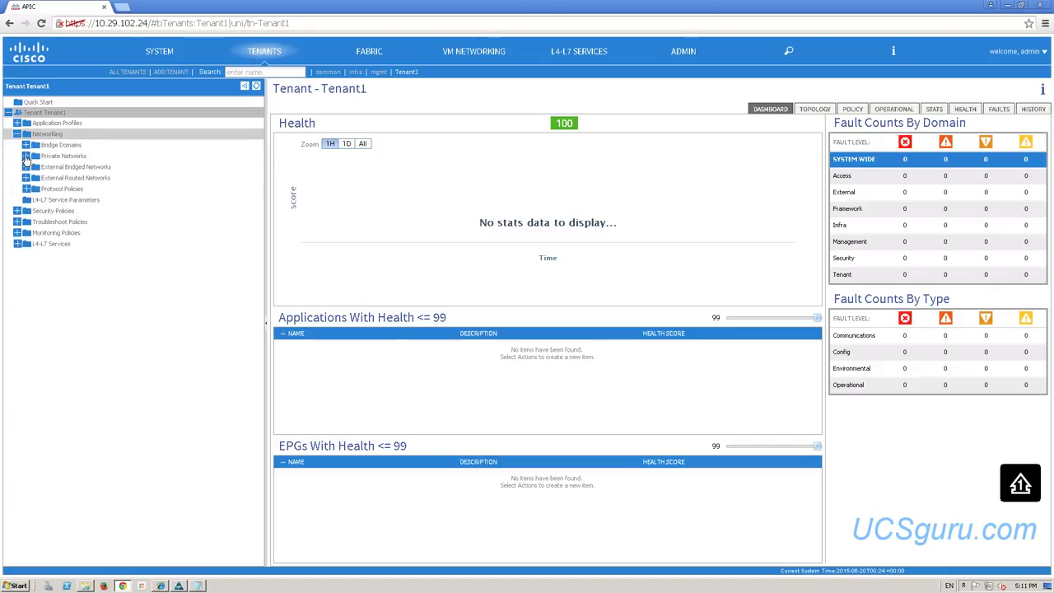
{"action": "left_click", "coordinate": [26, 156]}
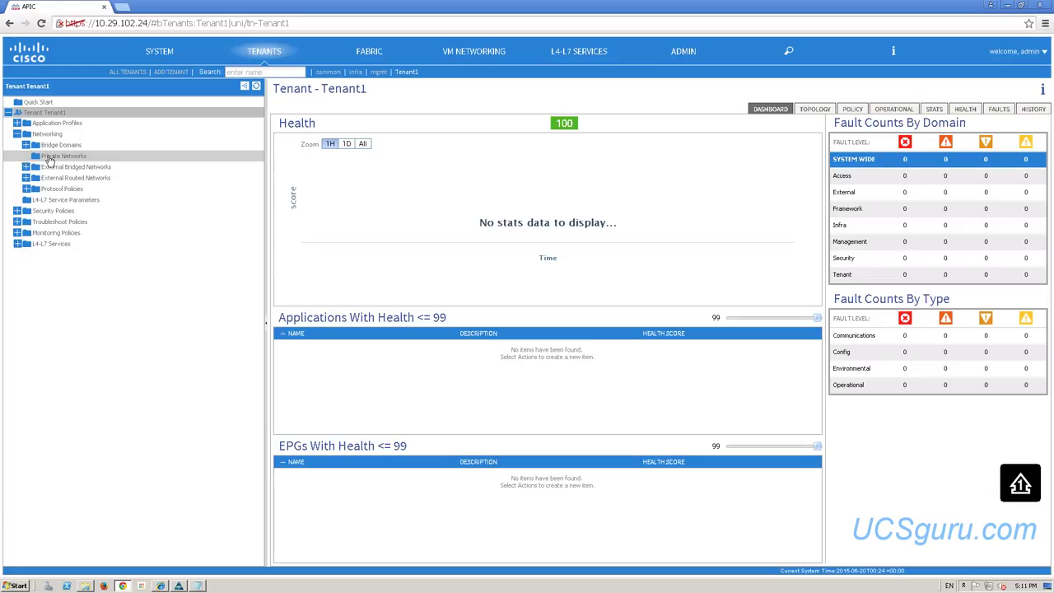
{"action": "left_click", "coordinate": [54, 158]}
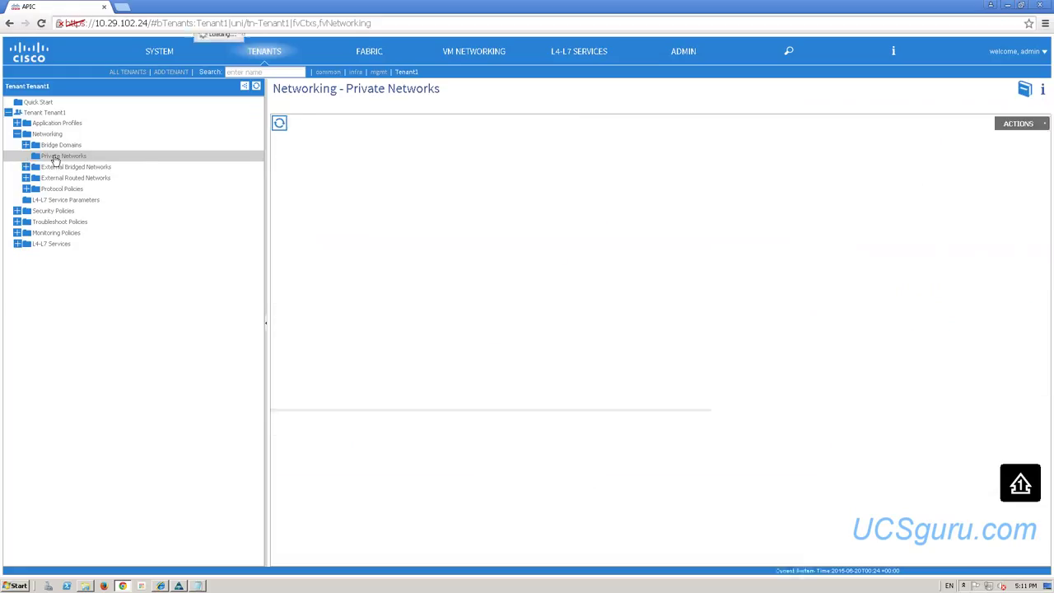
{"action": "right_click", "coordinate": [52, 158]}
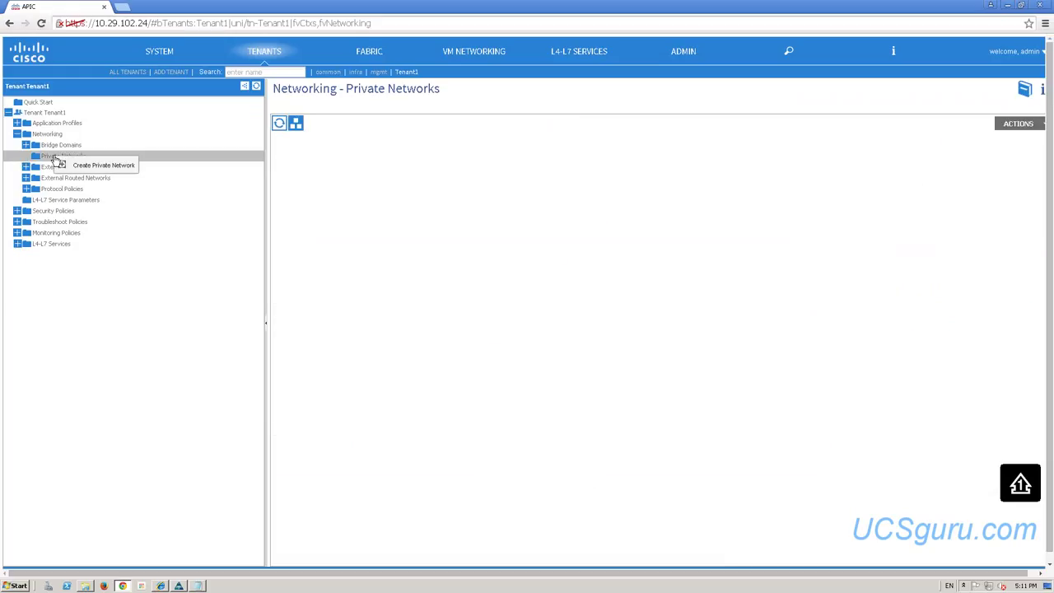
{"action": "left_click", "coordinate": [96, 165]}
{"action": "left_click", "coordinate": [427, 221]}
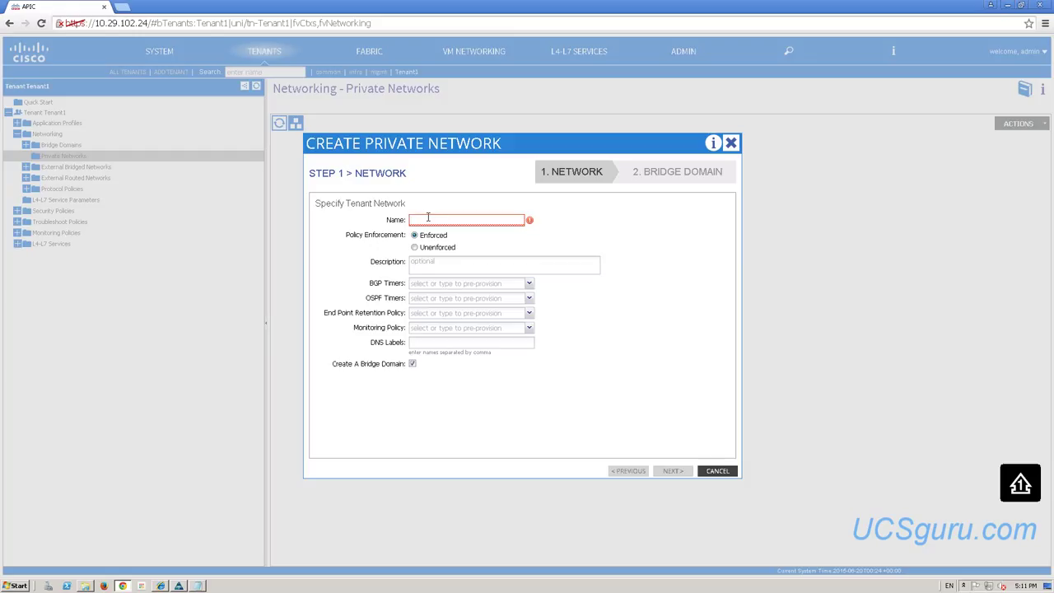
{"action": "type", "text": "T1"}
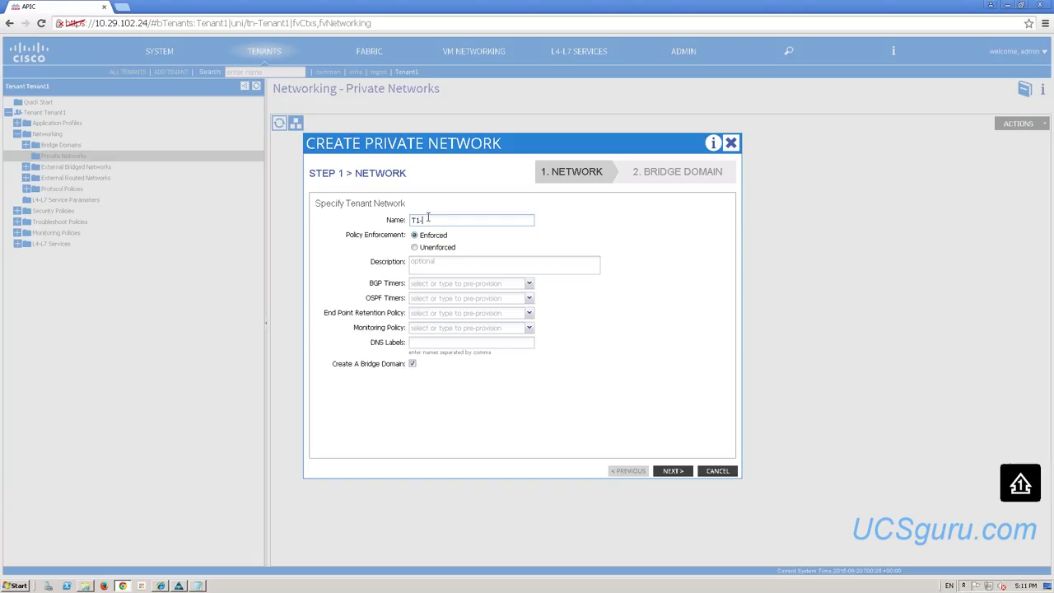
{"action": "type", "text": "-Private"}
{"action": "left_click", "coordinate": [413, 365]}
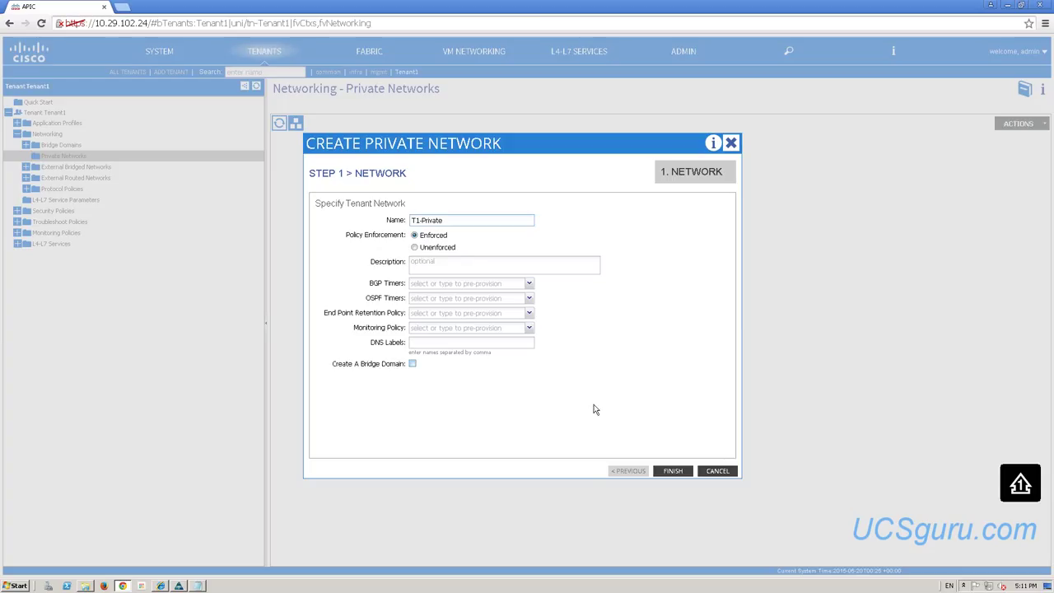
{"action": "left_click", "coordinate": [671, 471]}
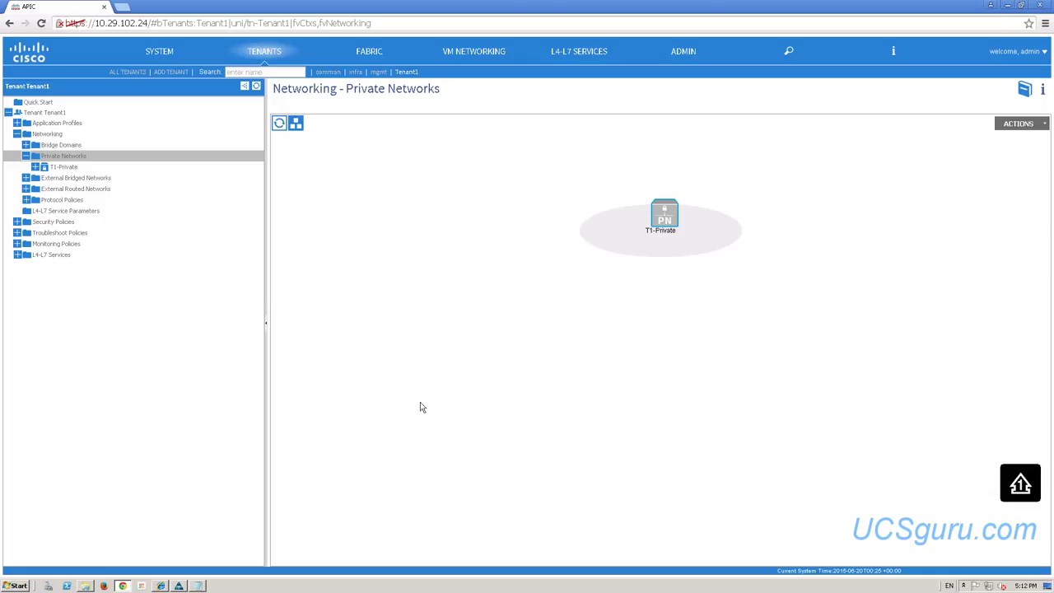
Step: Add bridge domain T1-BD1 with T1-Private selected as its network
{"action": "right_click", "coordinate": [66, 148]}
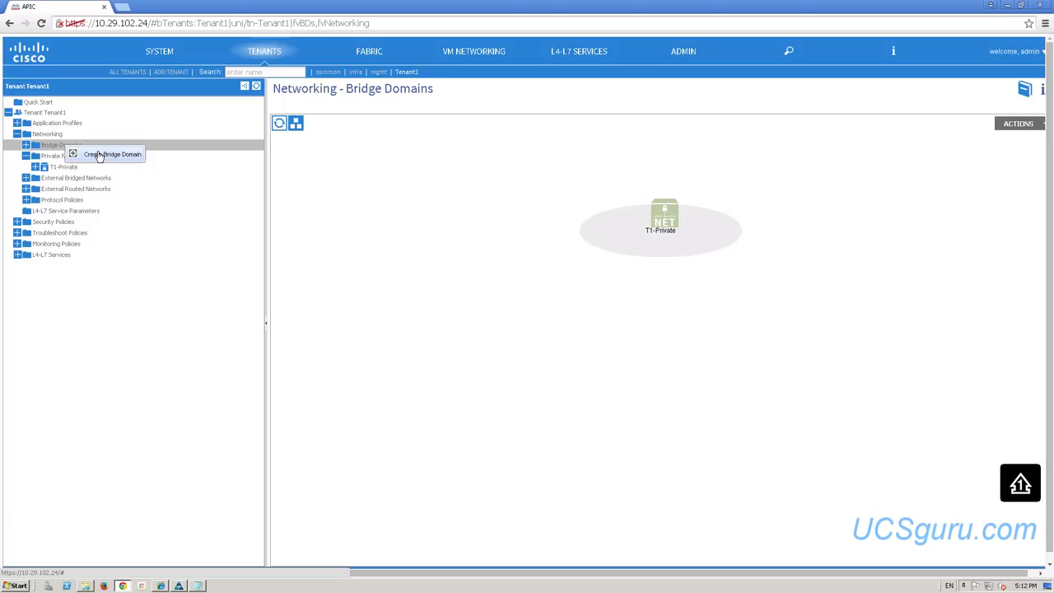
{"action": "left_click", "coordinate": [99, 155]}
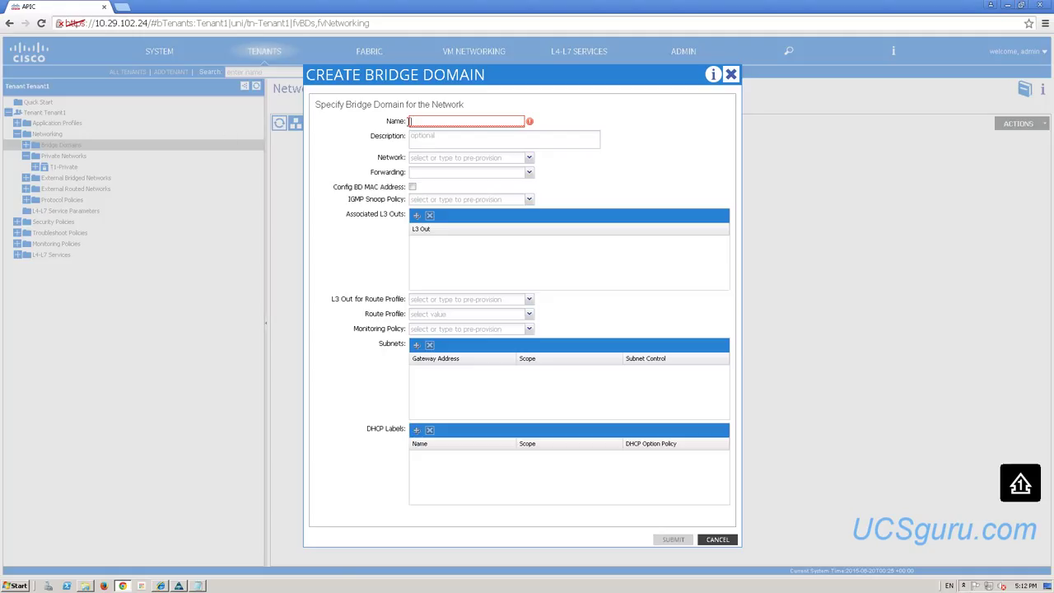
{"action": "left_click", "coordinate": [417, 121]}
{"action": "type", "text": "T1"}
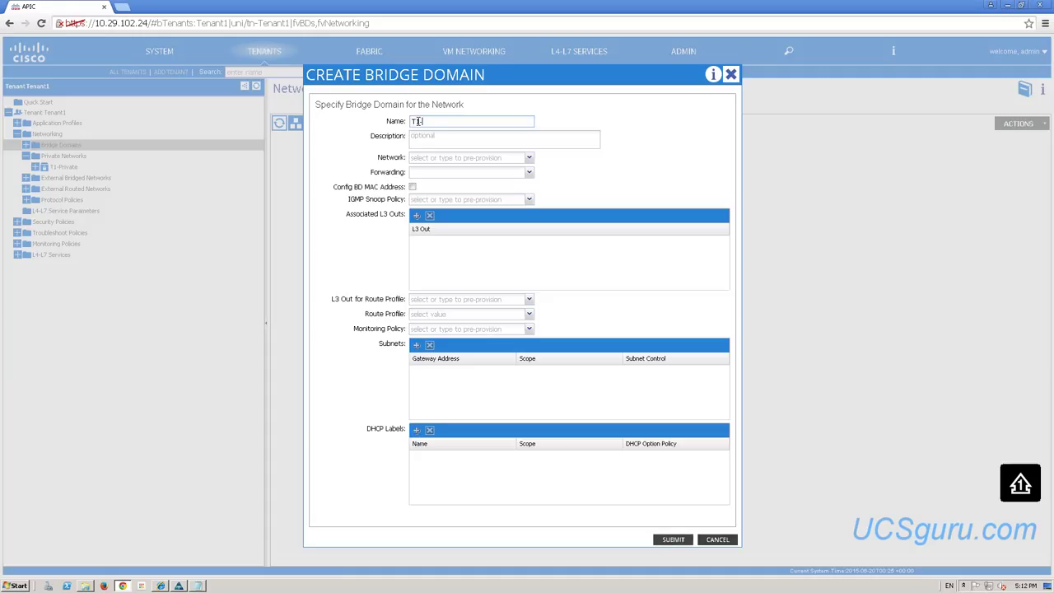
{"action": "type", "text": "-BD1"}
{"action": "left_click", "coordinate": [529, 159]}
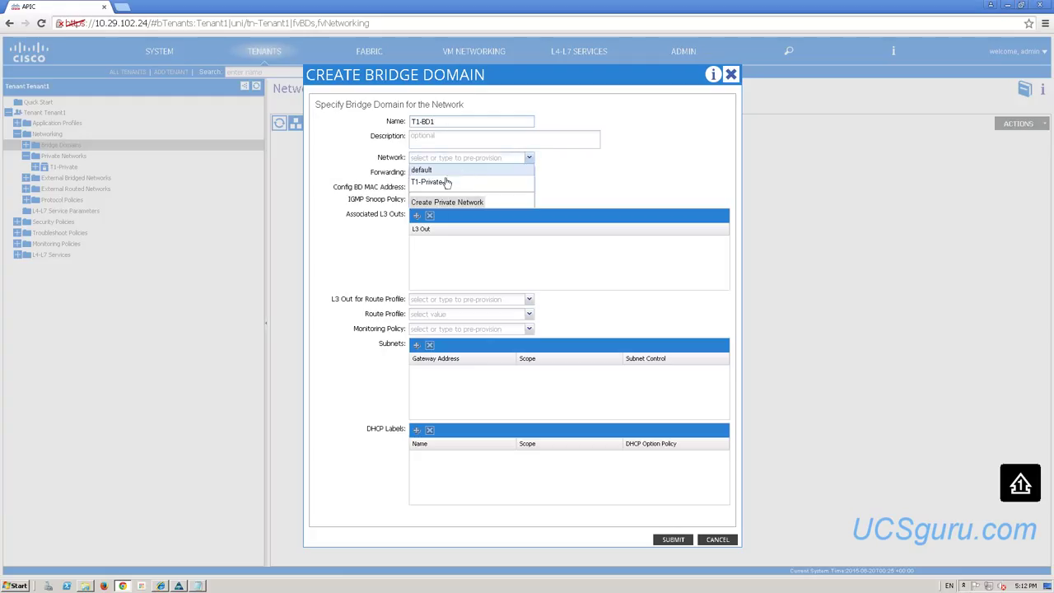
{"action": "left_click", "coordinate": [443, 182]}
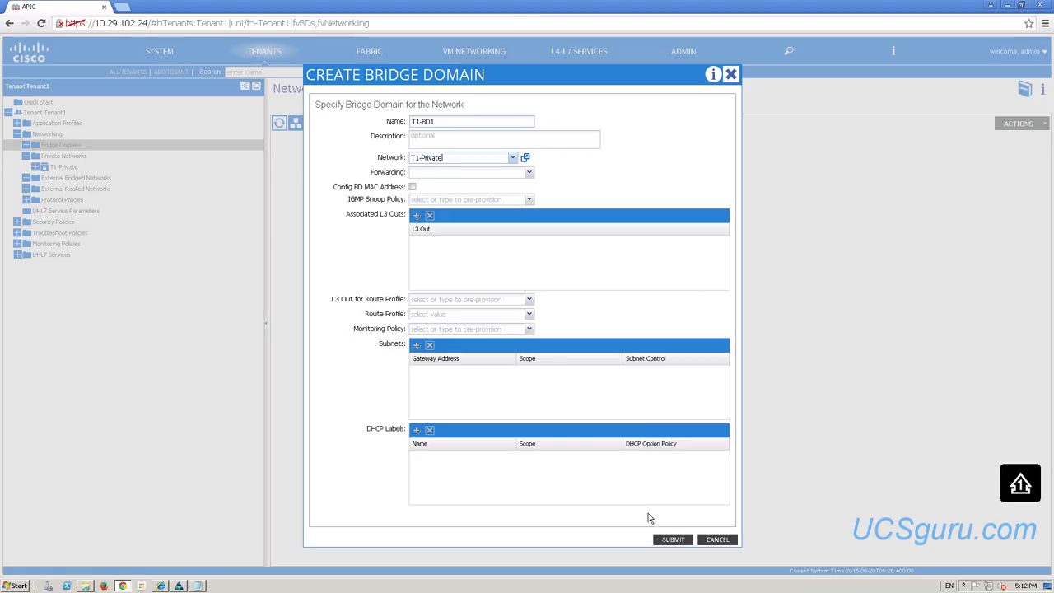
{"action": "left_click", "coordinate": [670, 539]}
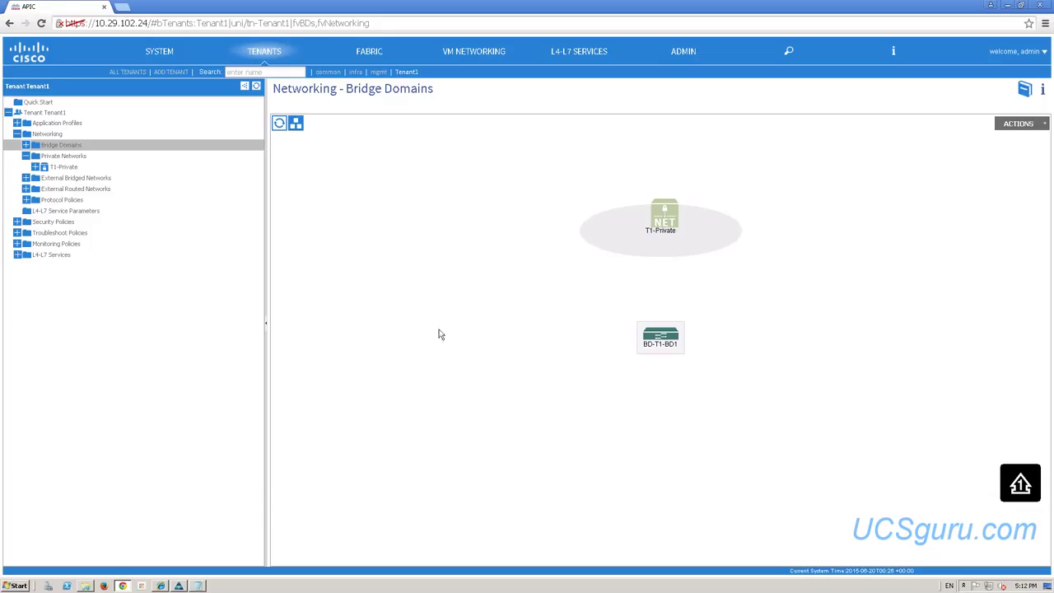
Step: Add a second bridge domain, T2-BD2, on the T1-Private network
{"action": "right_click", "coordinate": [107, 145]}
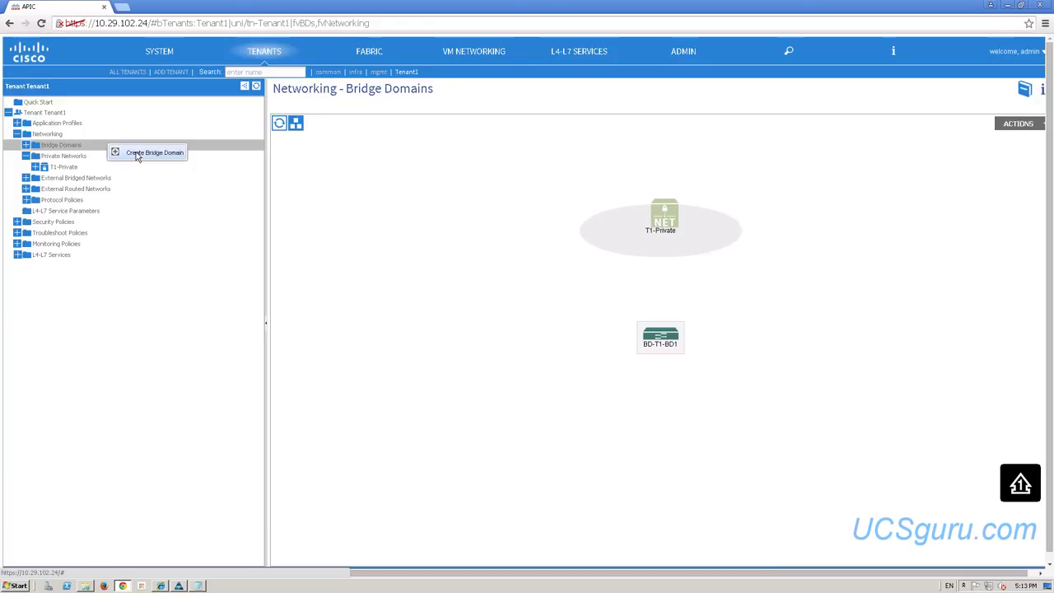
{"action": "left_click", "coordinate": [137, 155]}
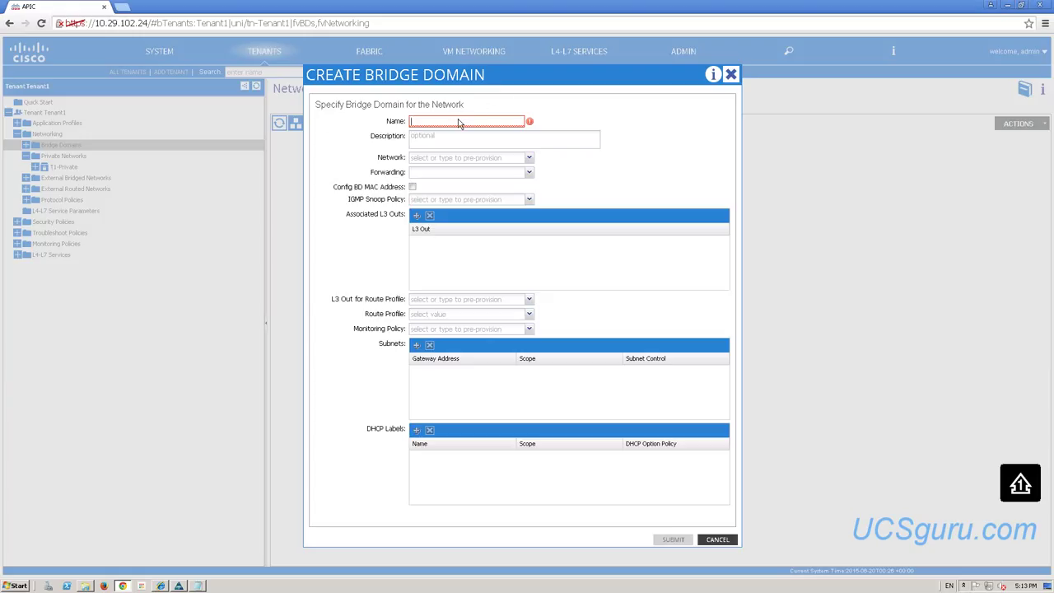
{"action": "type", "text": "T2-BD2"}
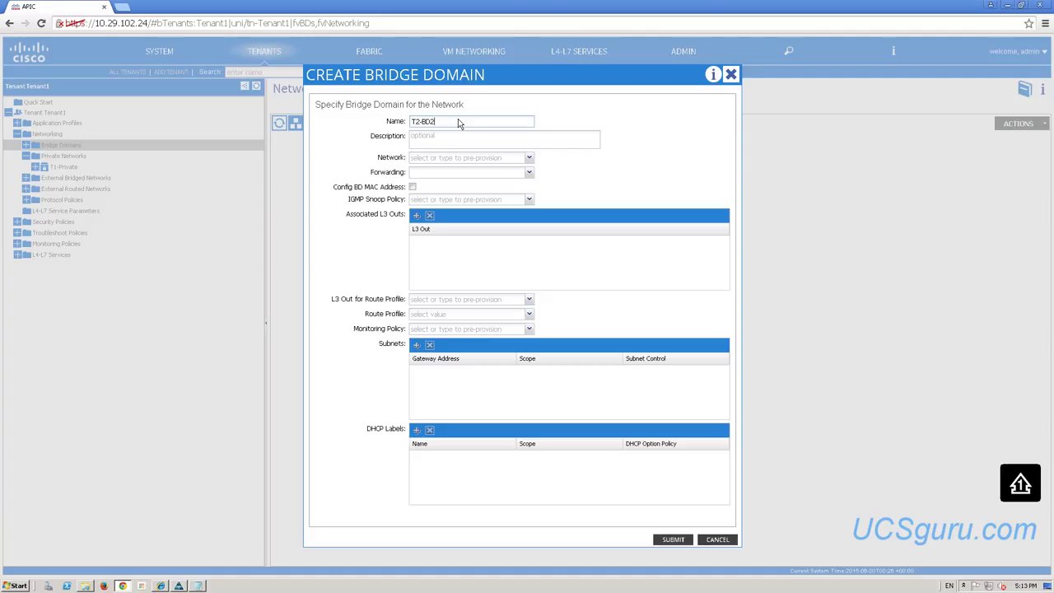
{"action": "left_click", "coordinate": [529, 160]}
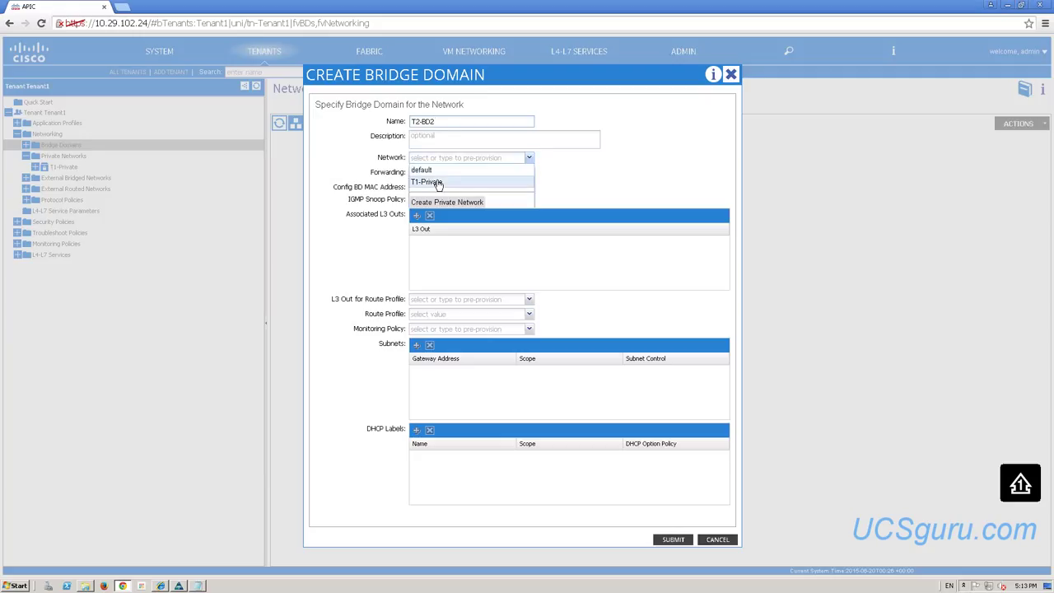
{"action": "left_click", "coordinate": [439, 183]}
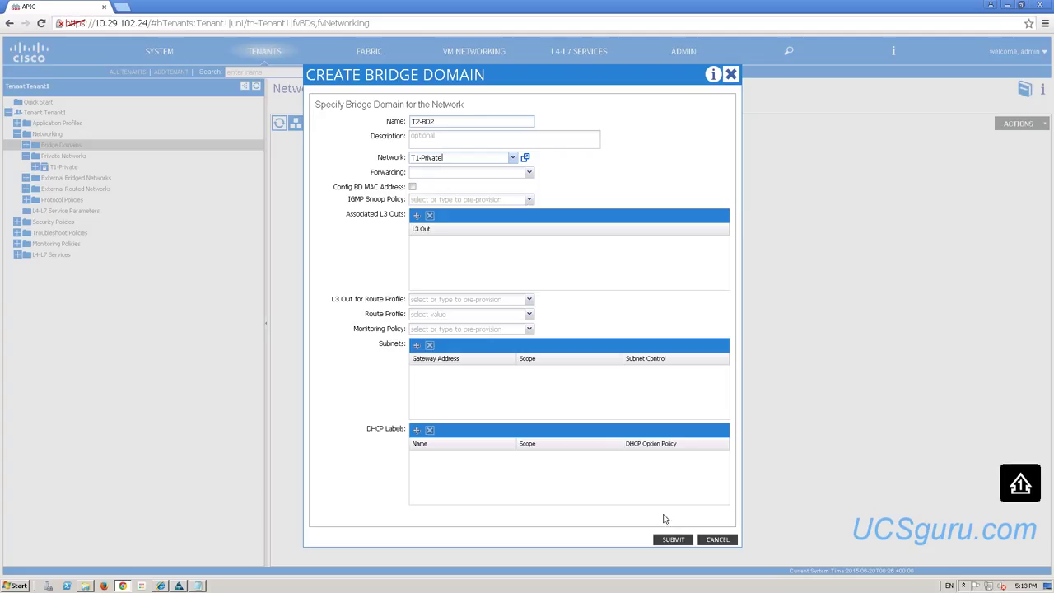
{"action": "left_click", "coordinate": [673, 540]}
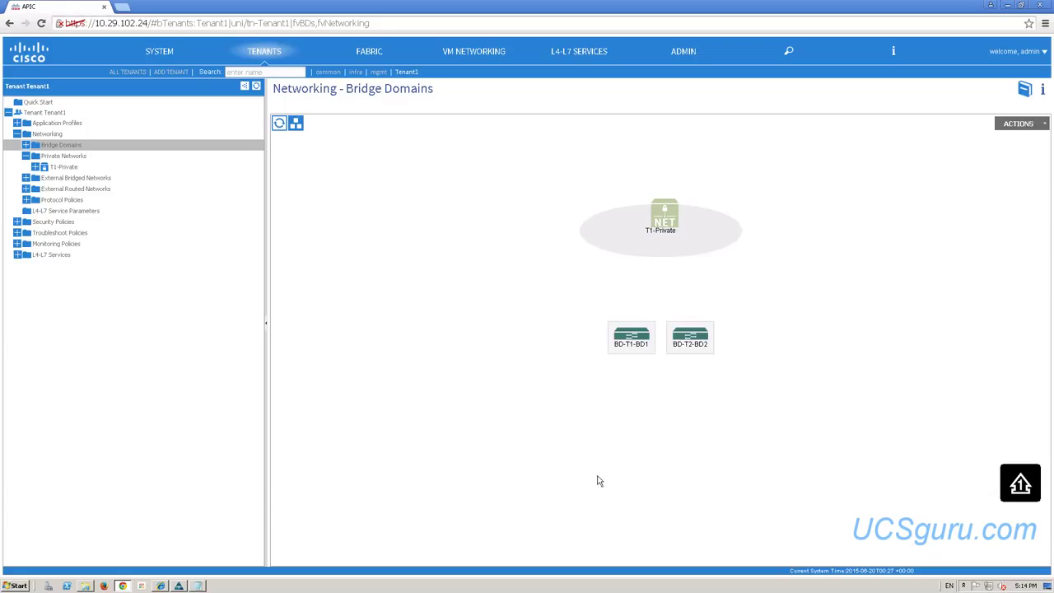
Step: Create subnet with gateway 10.10.60.1/24 on bridge domain T1-BD1 and save
{"action": "left_click", "coordinate": [26, 146]}
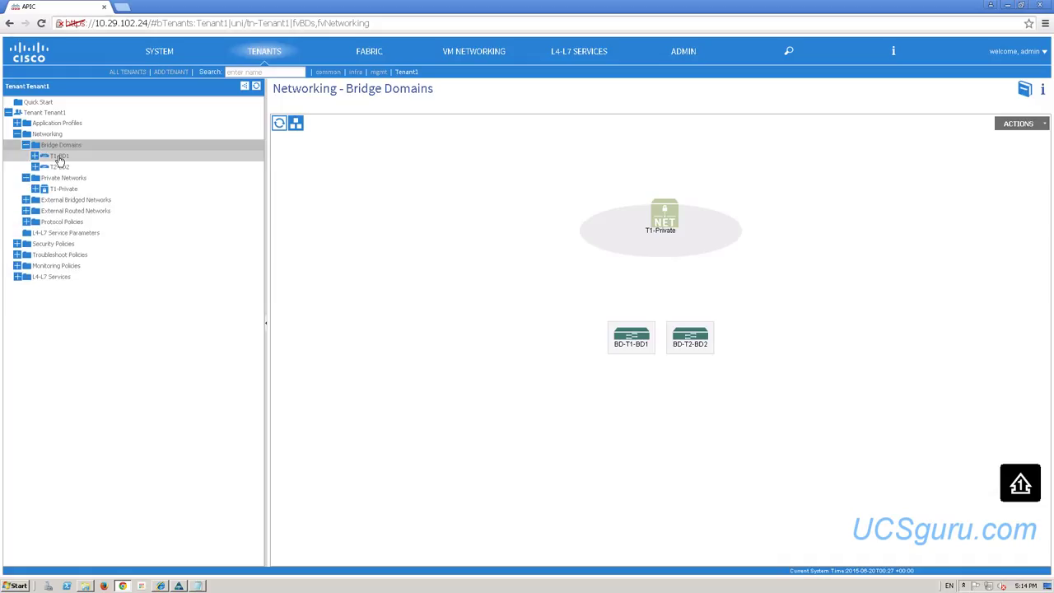
{"action": "left_click", "coordinate": [59, 156]}
{"action": "right_click", "coordinate": [59, 158]}
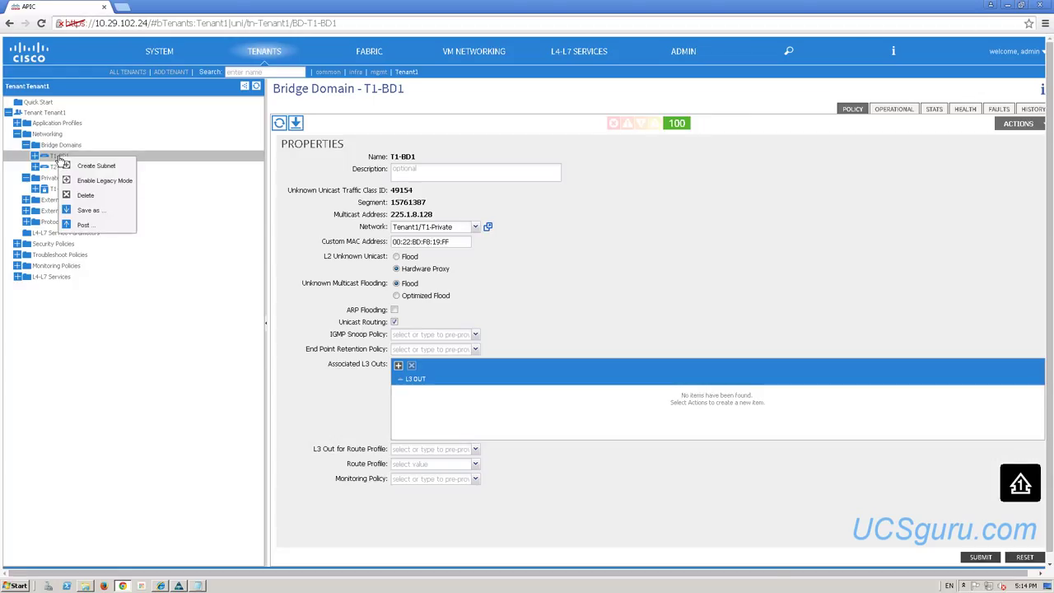
{"action": "left_click", "coordinate": [84, 167]}
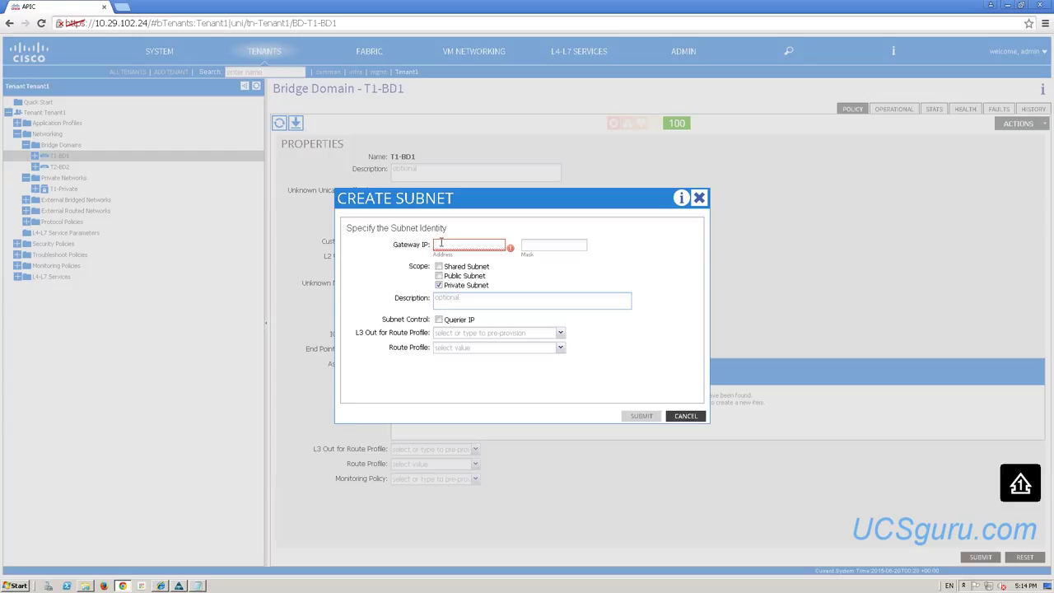
{"action": "left_click", "coordinate": [441, 243]}
{"action": "type", "text": "10"}
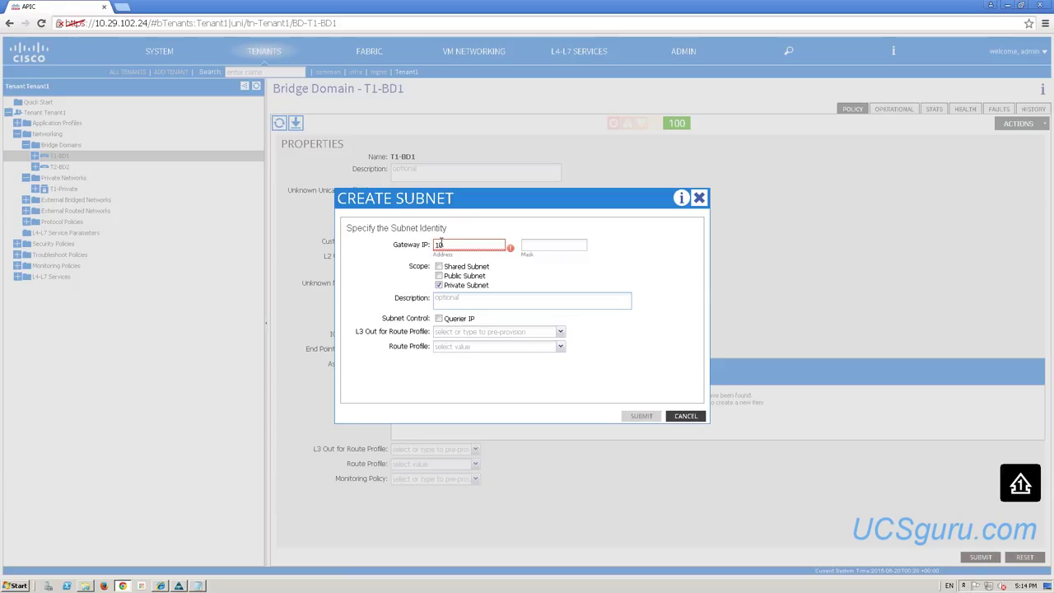
{"action": "type", "text": ".10.60"}
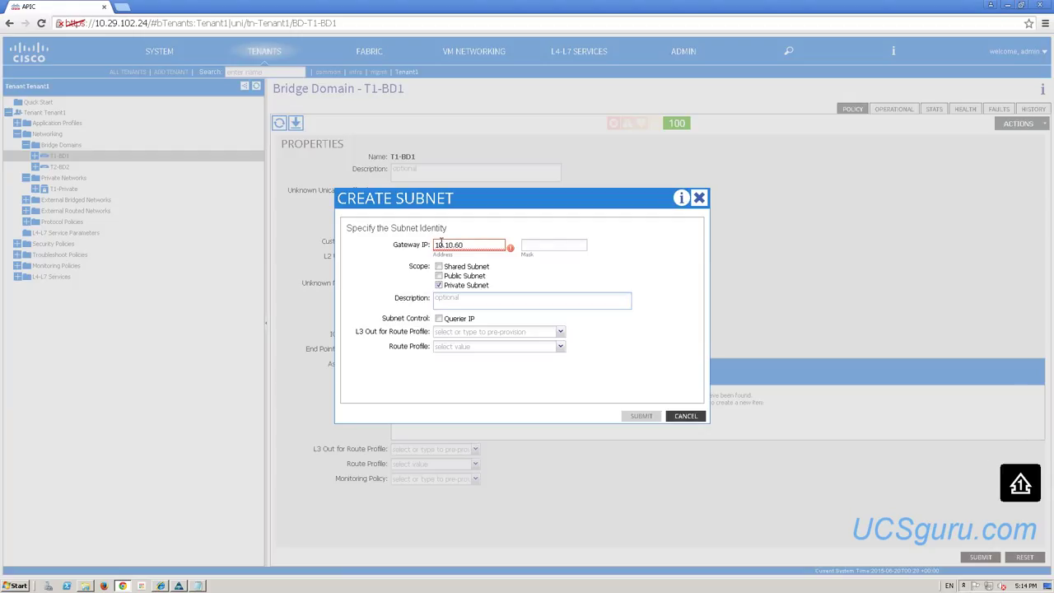
{"action": "type", "text": ".1/24"}
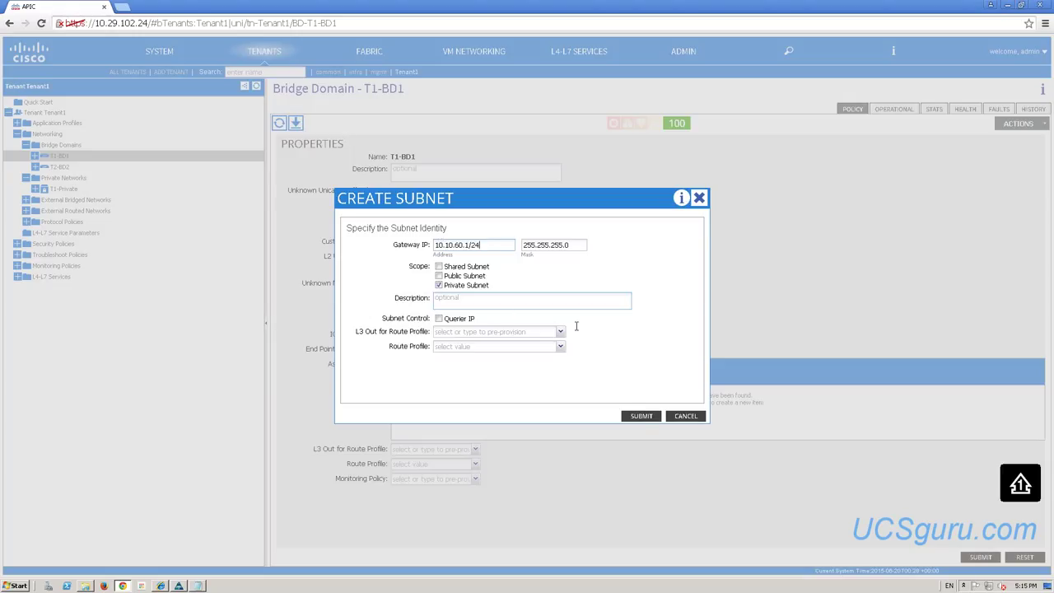
{"action": "left_click", "coordinate": [641, 415]}
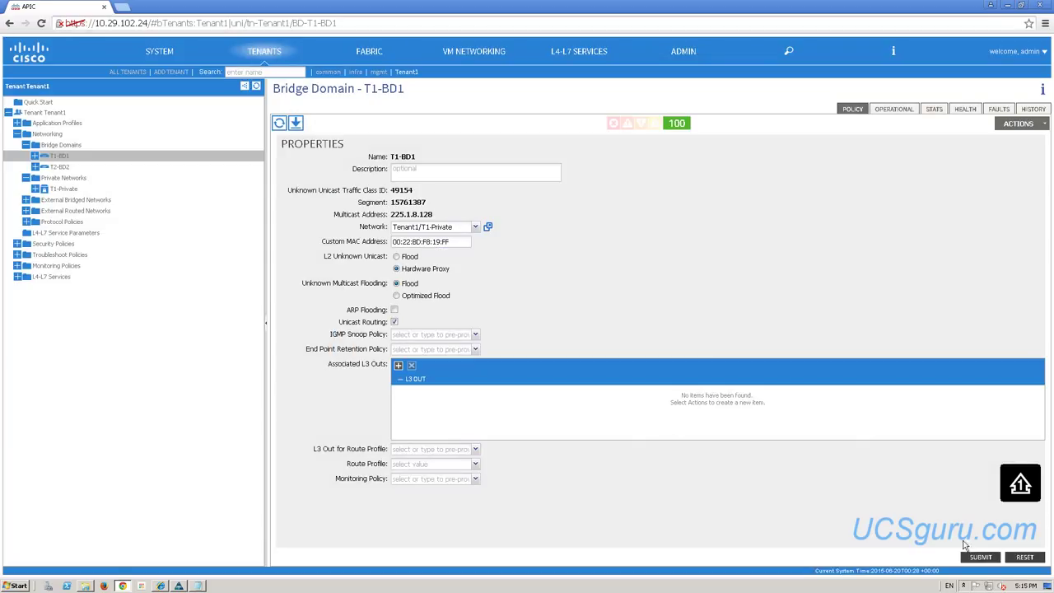
{"action": "left_click", "coordinate": [988, 558]}
Step: Create subnet with gateway 20.20.60.1/24 on bridge domain T2-BD2 and save
{"action": "left_click", "coordinate": [64, 169]}
{"action": "right_click", "coordinate": [72, 168]}
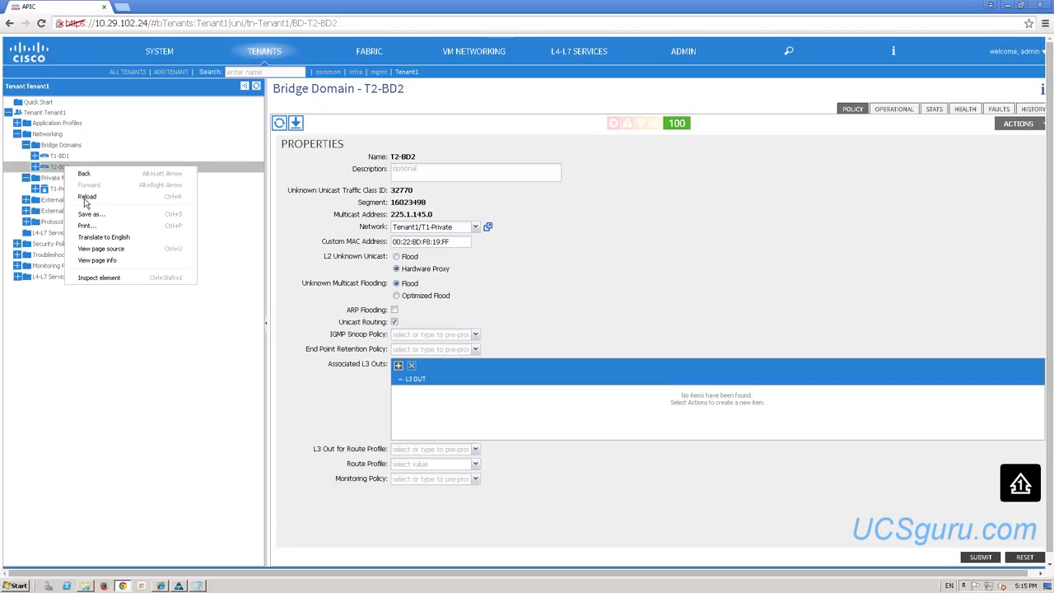
{"action": "left_click", "coordinate": [53, 168]}
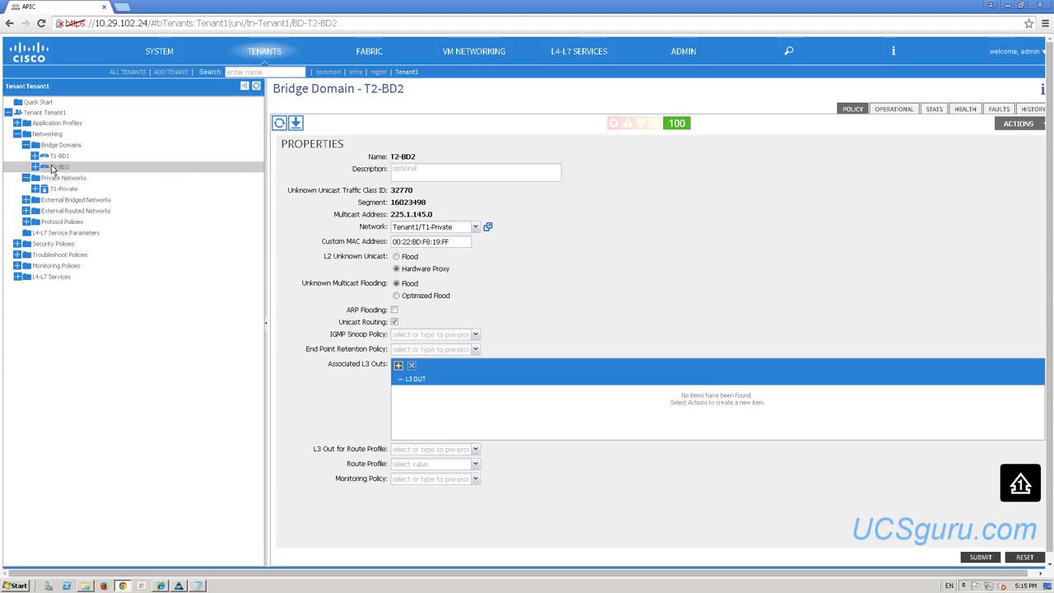
{"action": "right_click", "coordinate": [57, 169]}
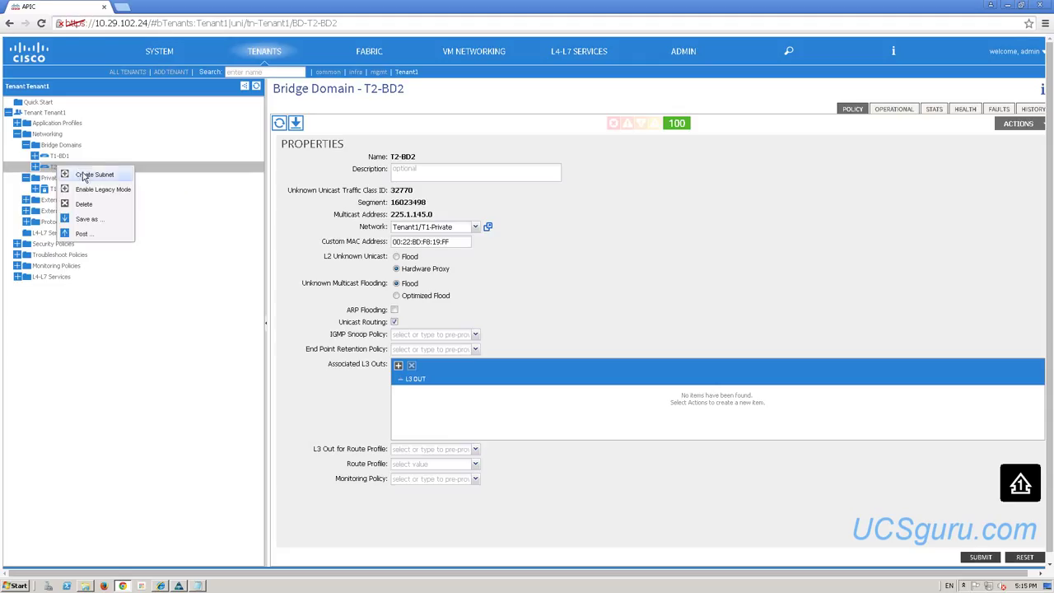
{"action": "left_click", "coordinate": [86, 175]}
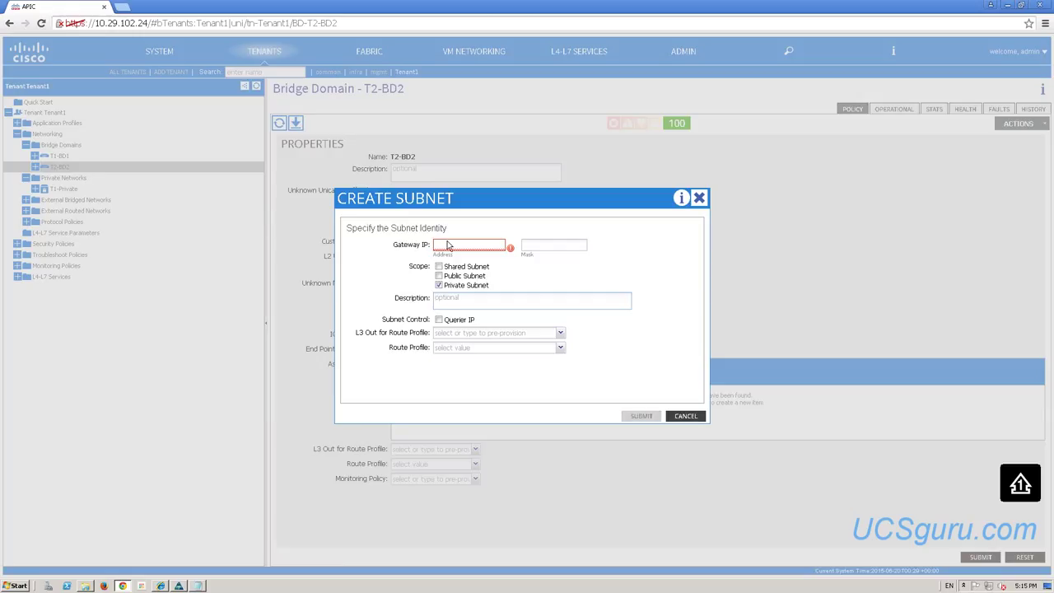
{"action": "type", "text": "20.2"}
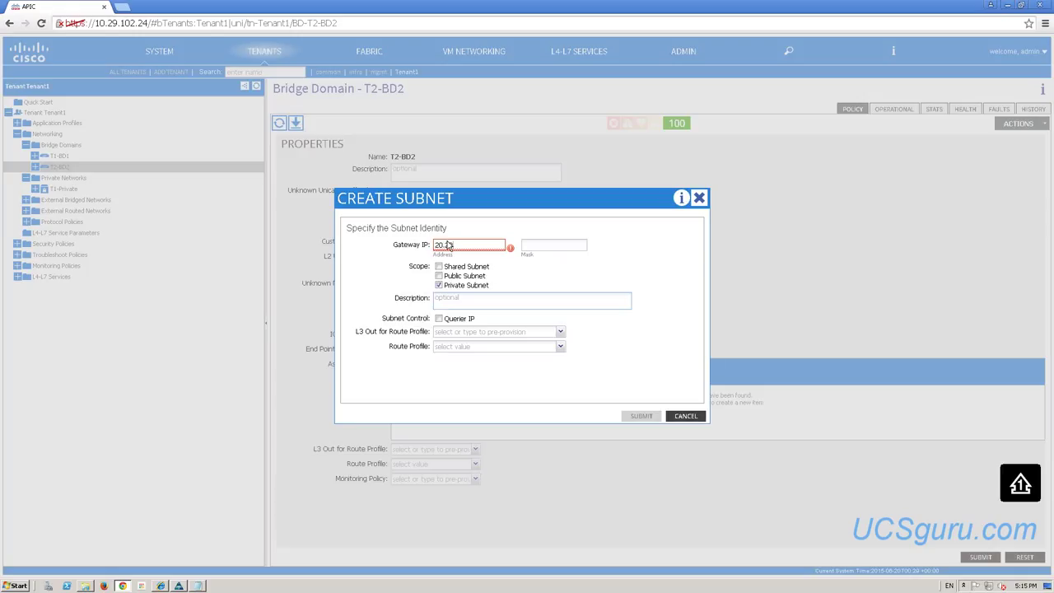
{"action": "type", "text": ".1.1.60"}
{"action": "type", "text": ".1"}
{"action": "key", "text": "Tab"}
{"action": "type", "text": "24"}
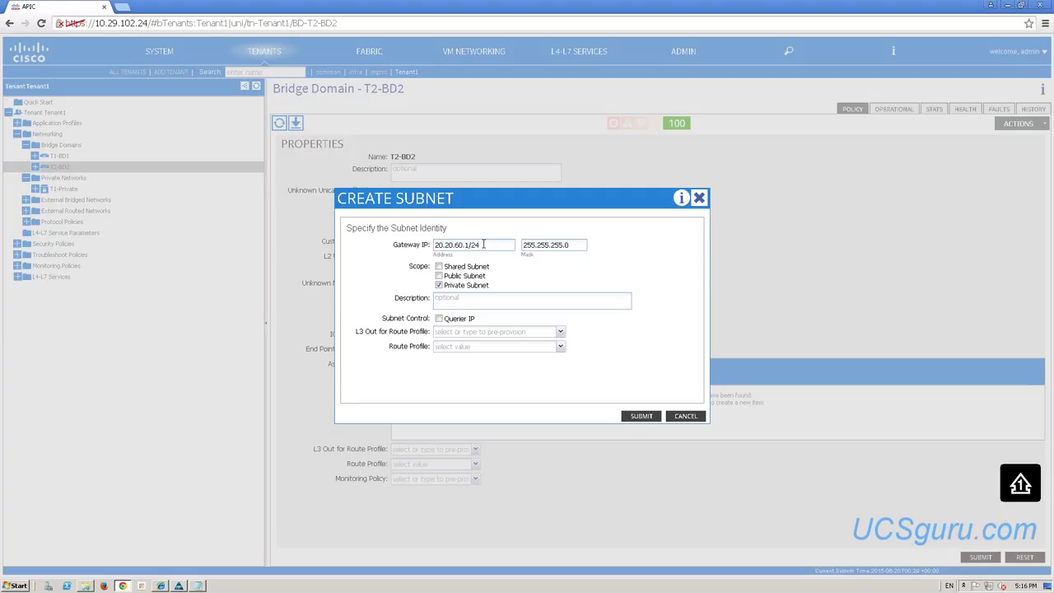
{"action": "left_click", "coordinate": [642, 417]}
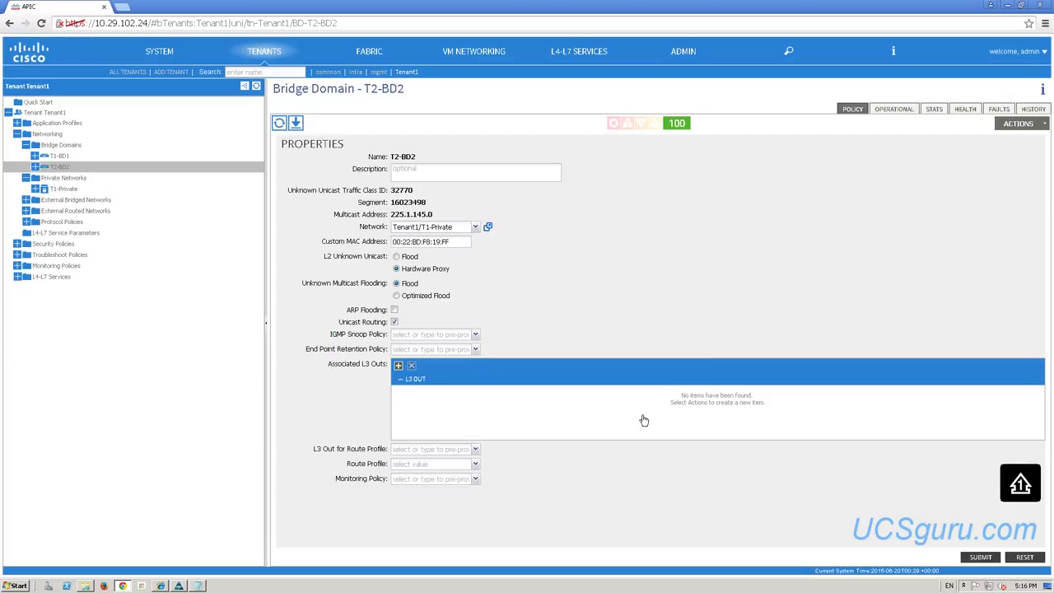
{"action": "left_click", "coordinate": [977, 559]}
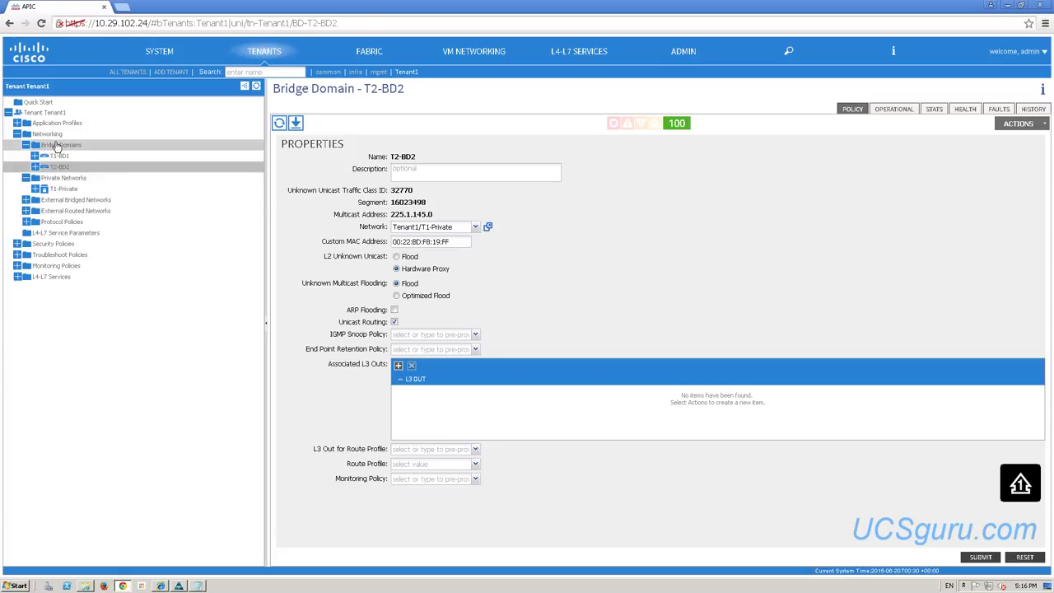
Step: Review T1-BD1 and T2-BD2 on the Bridge Domains page in table view, then diagram view
{"action": "left_click", "coordinate": [56, 146]}
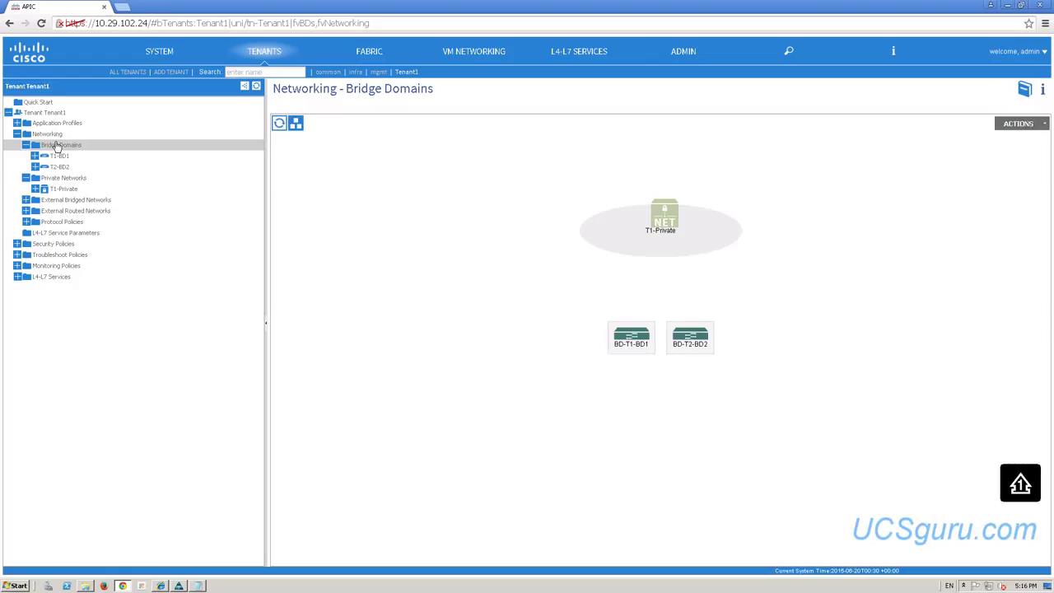
{"action": "left_click", "coordinate": [297, 124]}
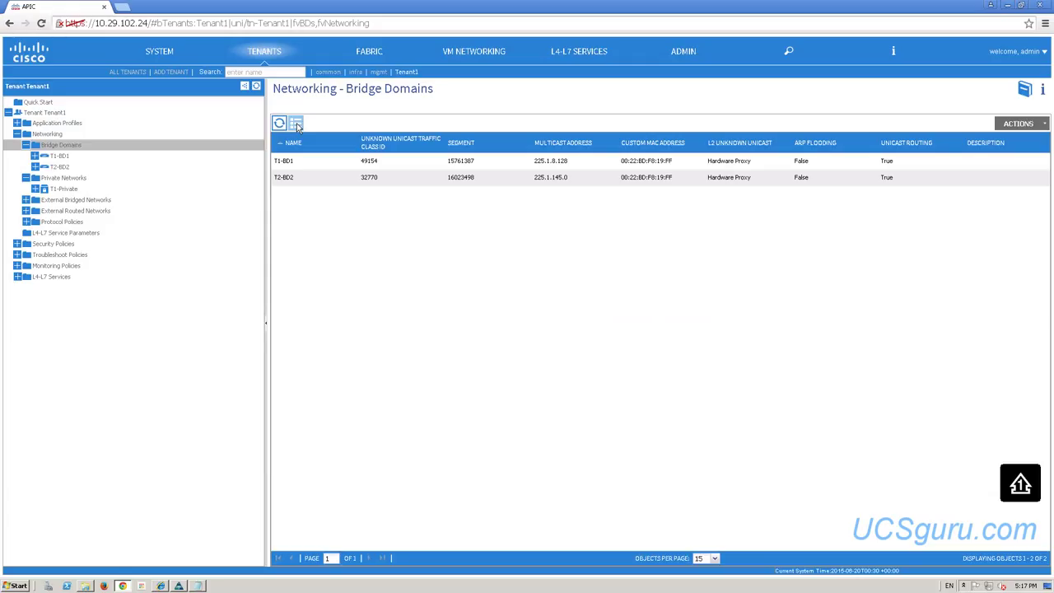
{"action": "left_click", "coordinate": [296, 123]}
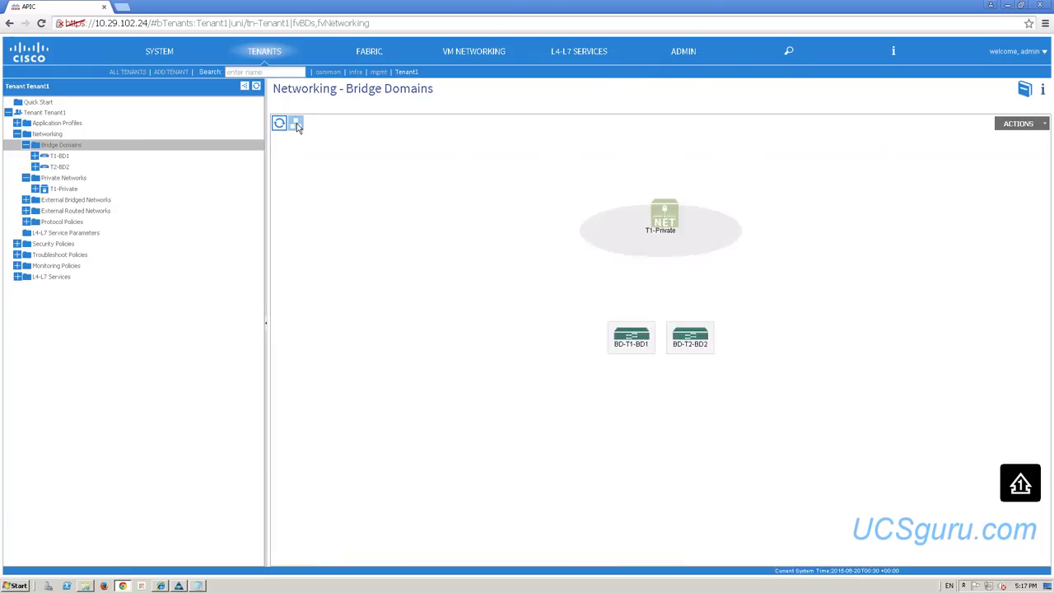
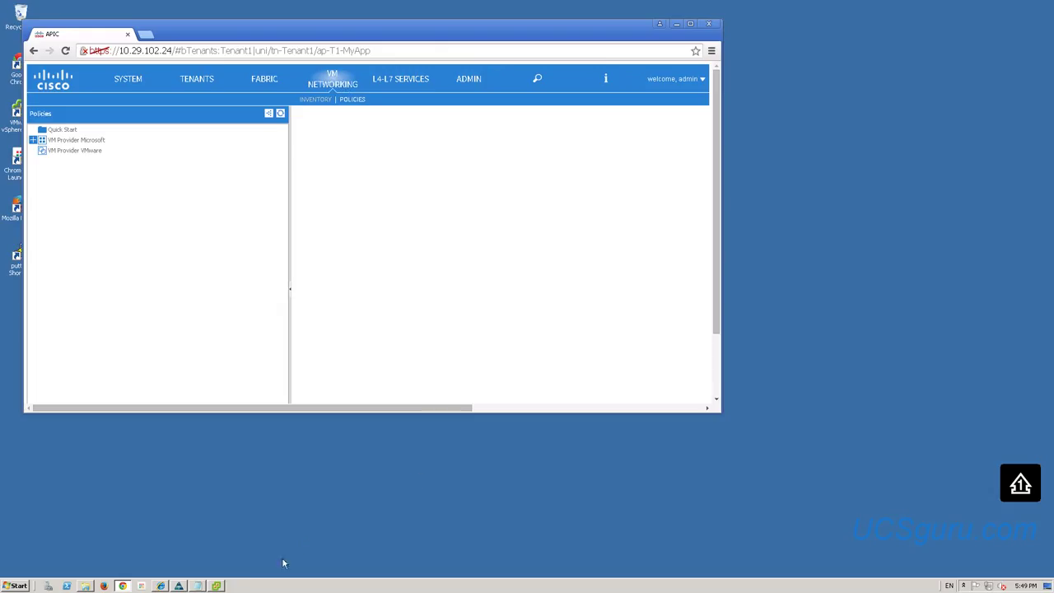
{"action": "left_click", "coordinate": [217, 584]}
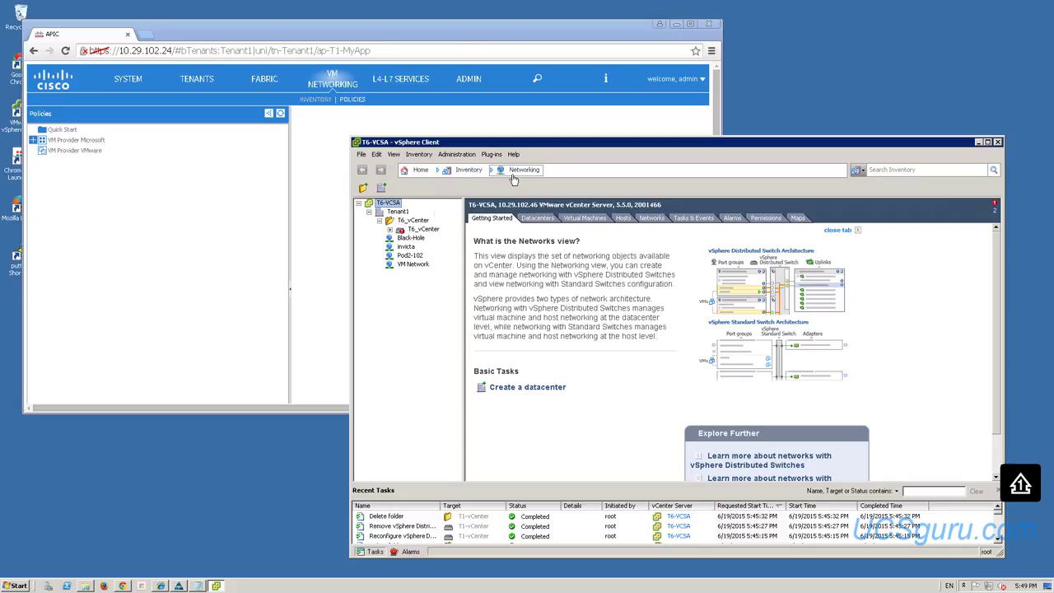
{"action": "left_click", "coordinate": [462, 34]}
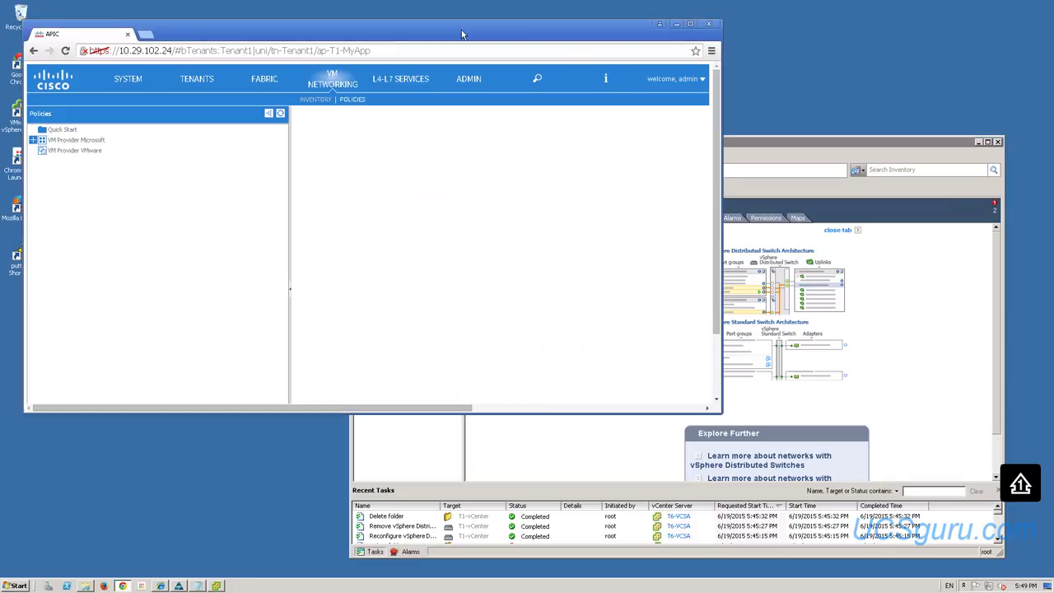
Step: Start a new vCenter domain named T1-vCenter under the VMware VM provider
{"action": "left_click", "coordinate": [93, 154]}
{"action": "right_click", "coordinate": [95, 156]}
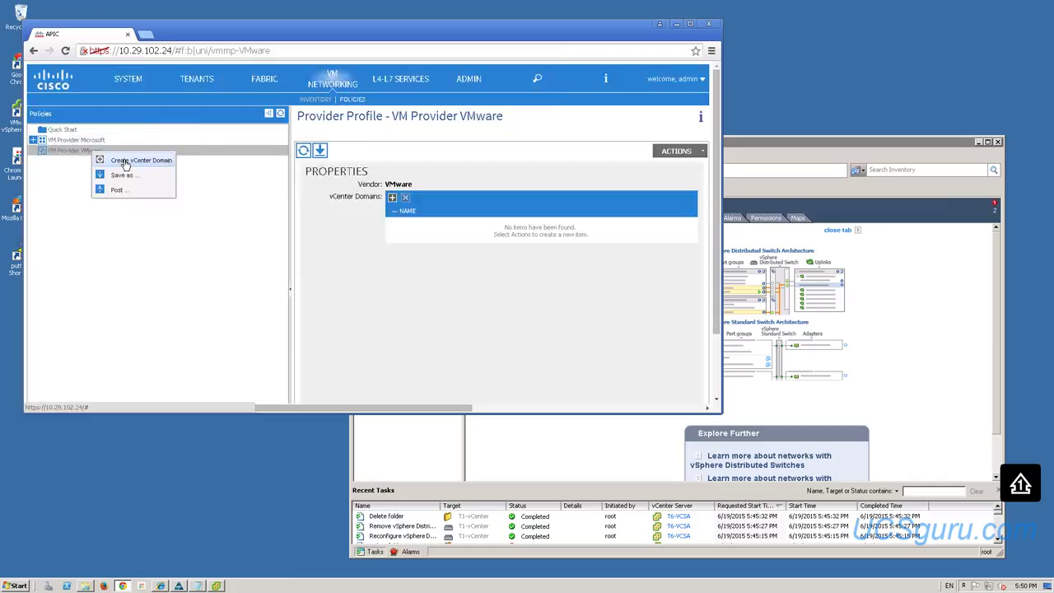
{"action": "left_click", "coordinate": [124, 162]}
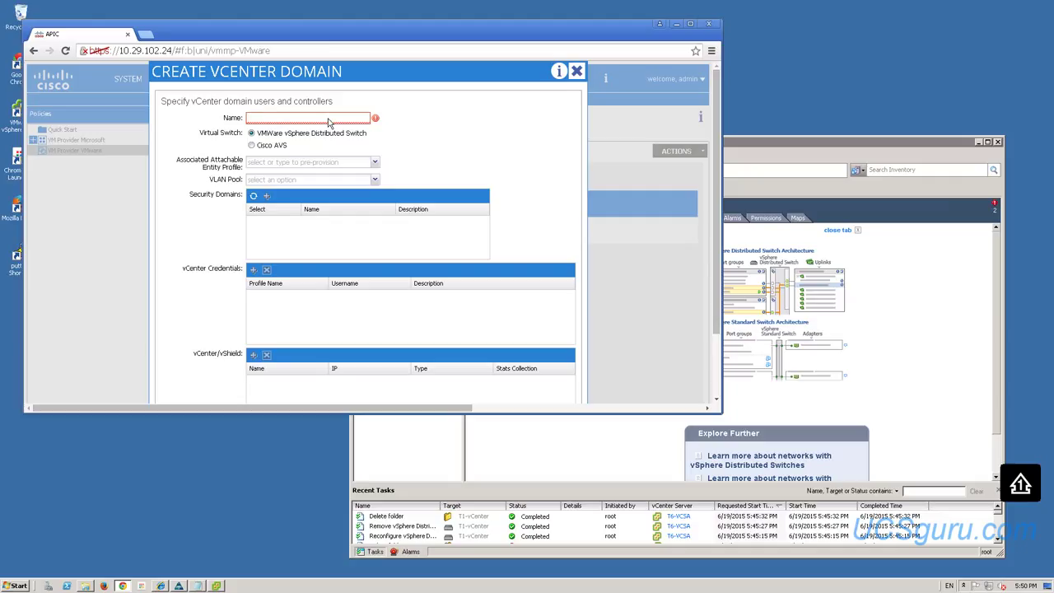
{"action": "type", "text": "T1"}
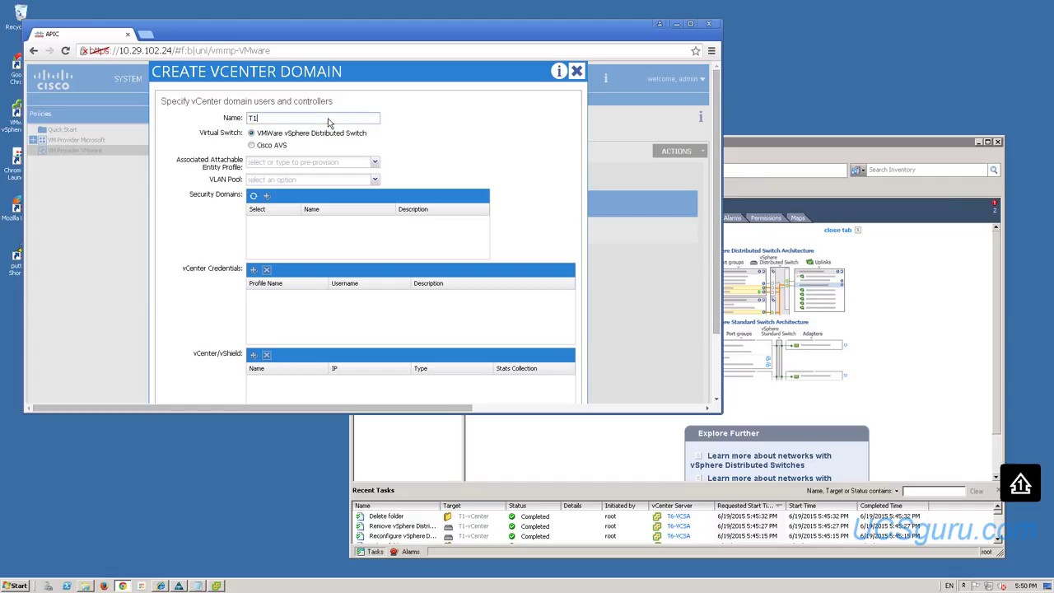
{"action": "type", "text": "-vCente"}
Step: Assign AEP T1-VMM-AEP and VLAN pool T1-VMM-VLAN-Pool(dynamic), then add a new vCenter credential
{"action": "left_click", "coordinate": [376, 163]}
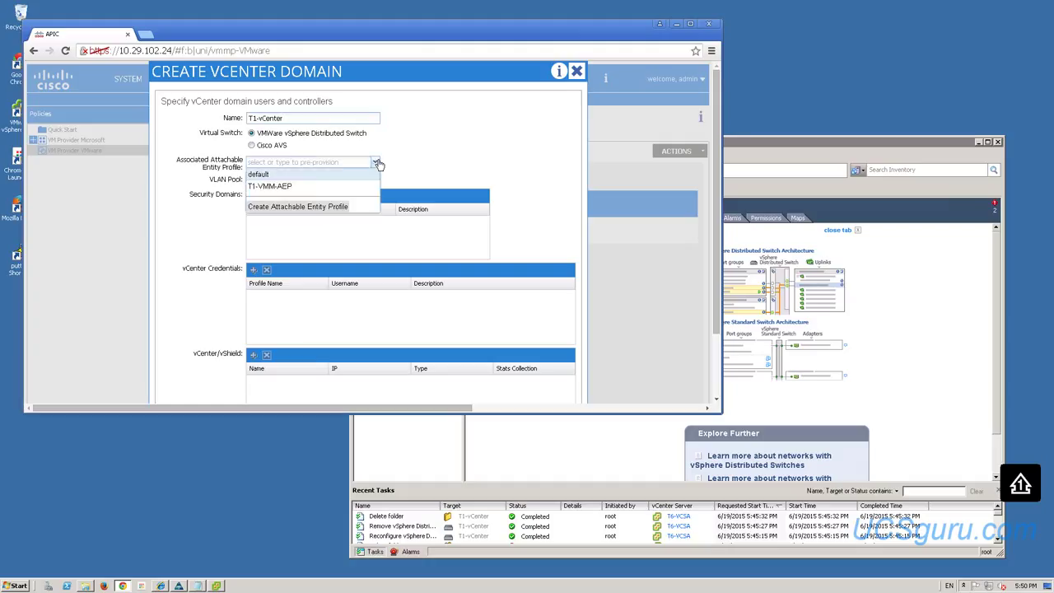
{"action": "left_click", "coordinate": [278, 187]}
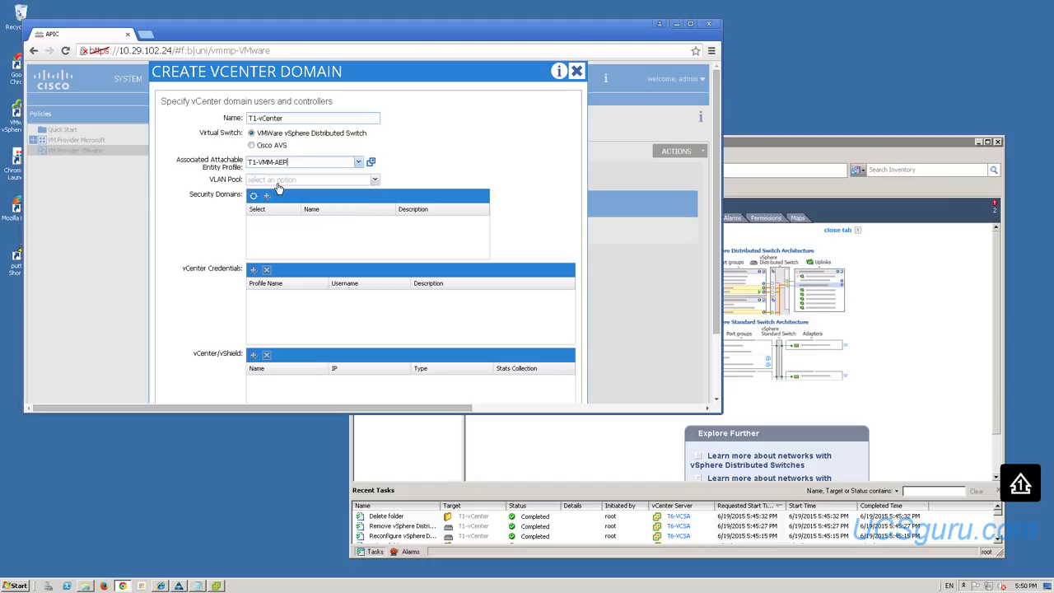
{"action": "left_click", "coordinate": [374, 179]}
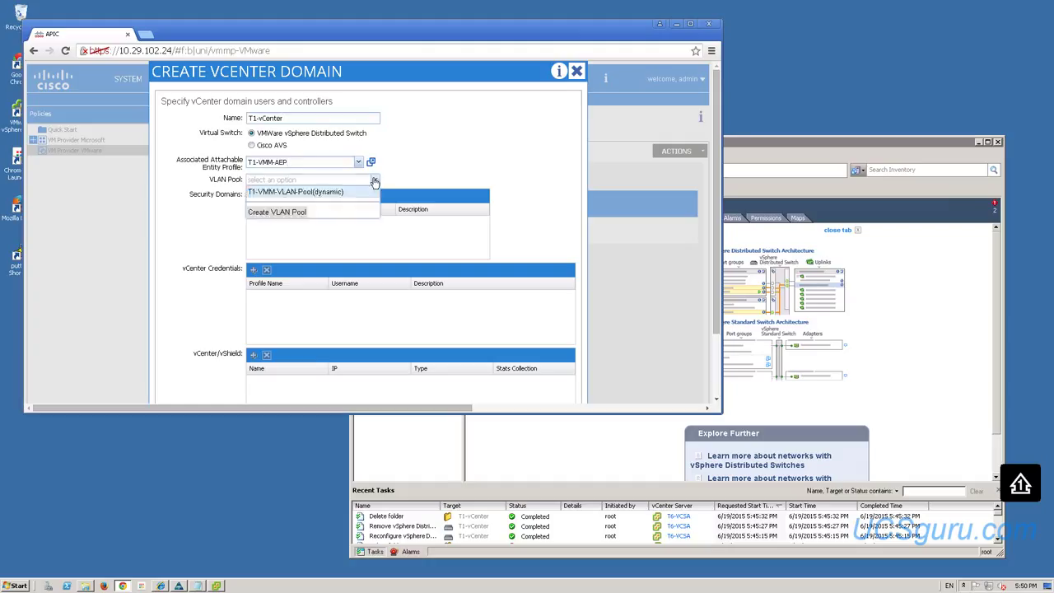
{"action": "left_click", "coordinate": [320, 194]}
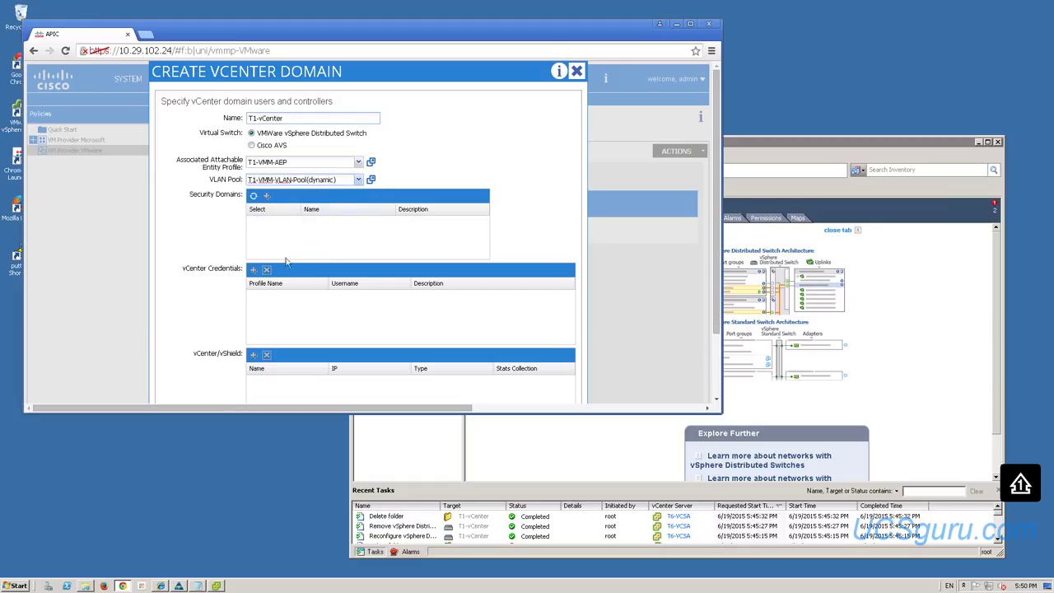
{"action": "left_click", "coordinate": [254, 270]}
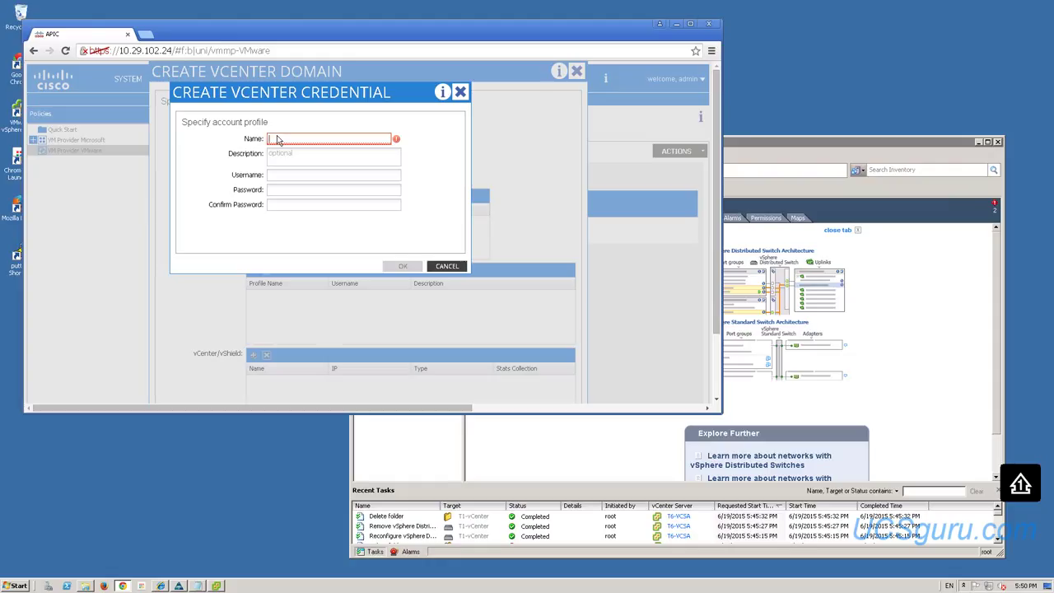
Step: Save credential T1-admin with the vCenter username, password and matching confirmation
{"action": "type", "text": "1"}
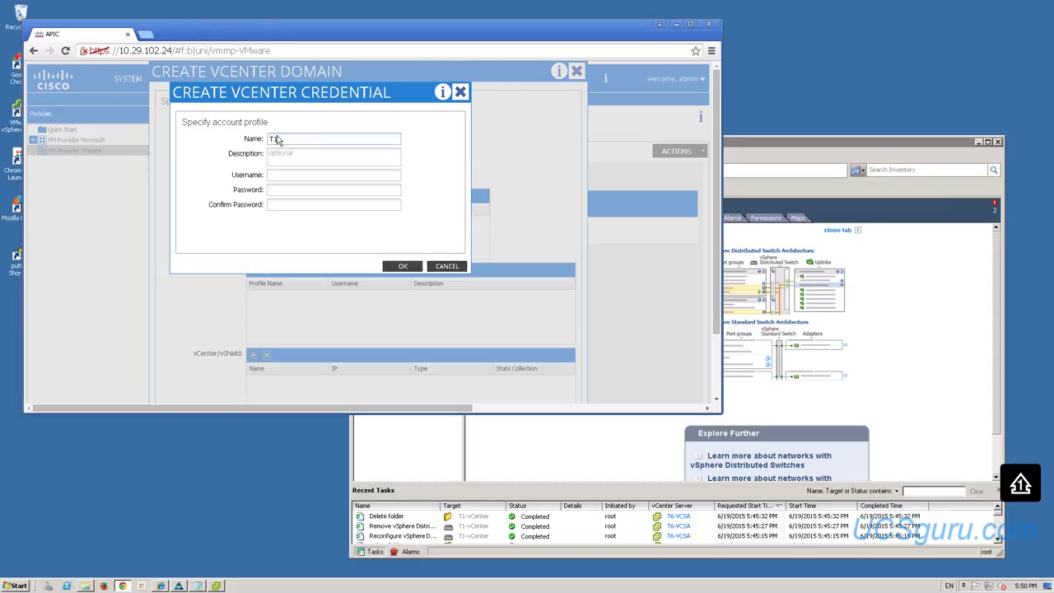
{"action": "type", "text": "admin"}
{"action": "type", "text": "root"}
{"action": "type", "text": "•"}
{"action": "type", "text": "••••"}
{"action": "type", "text": "•••"}
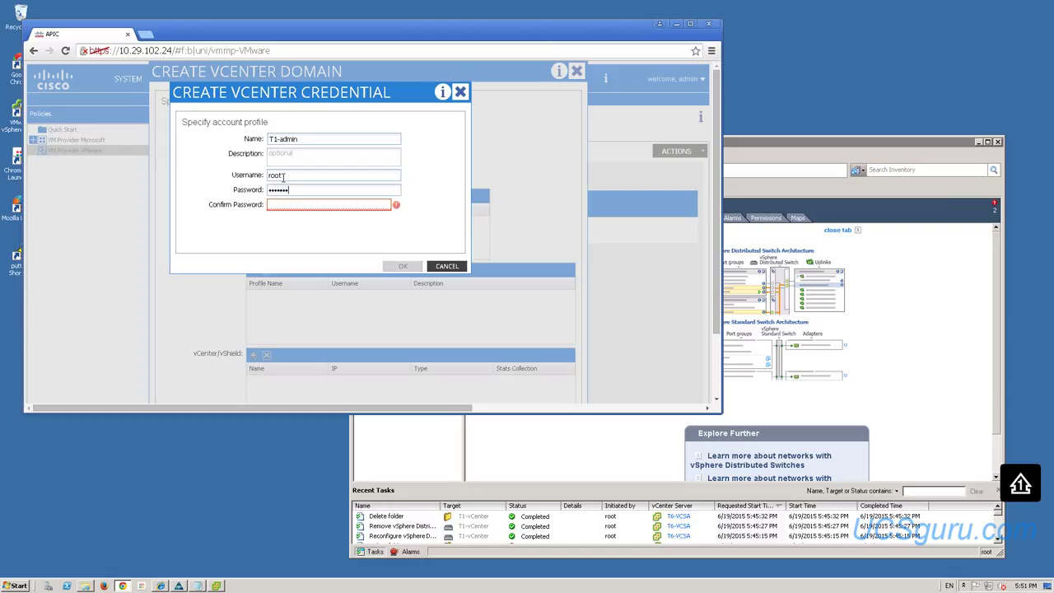
{"action": "key", "text": "Tab"}
{"action": "type", "text": "••••••••"}
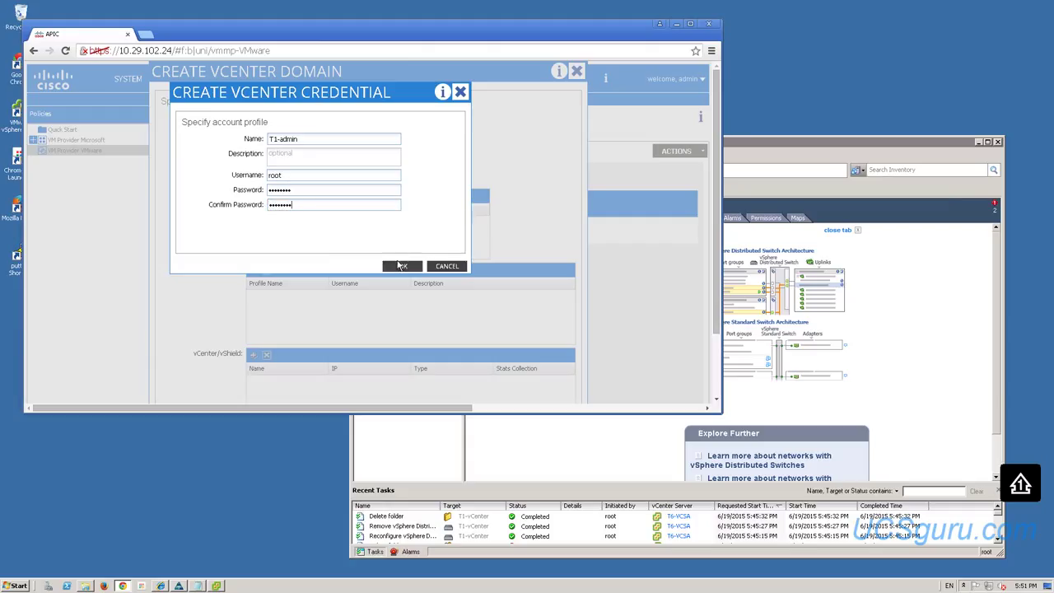
{"action": "left_click", "coordinate": [400, 265]}
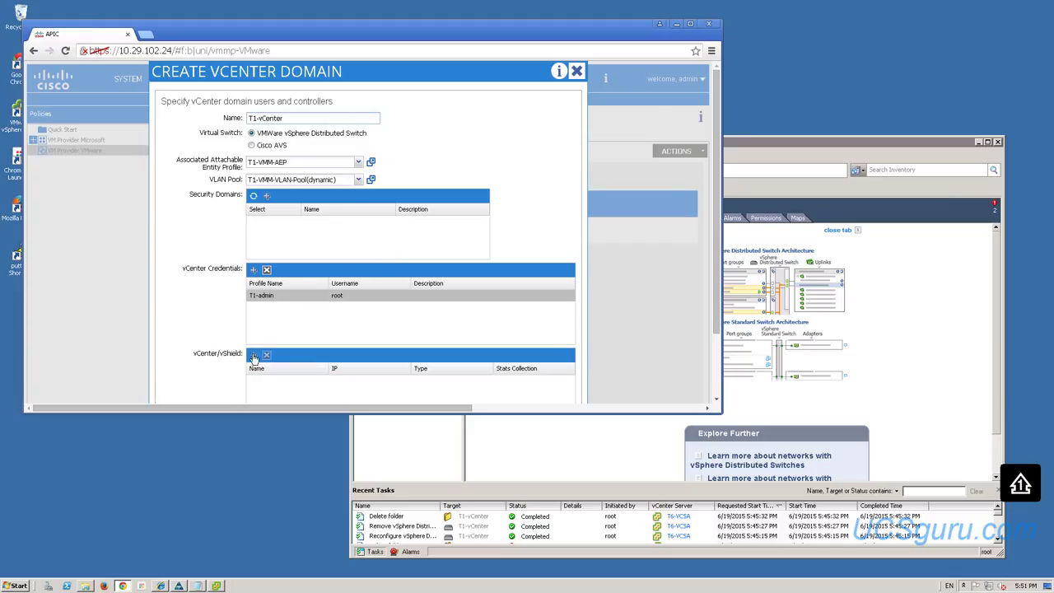
Step: Add a vCenter controller with host address 10.29.102.46
{"action": "left_click", "coordinate": [254, 357]}
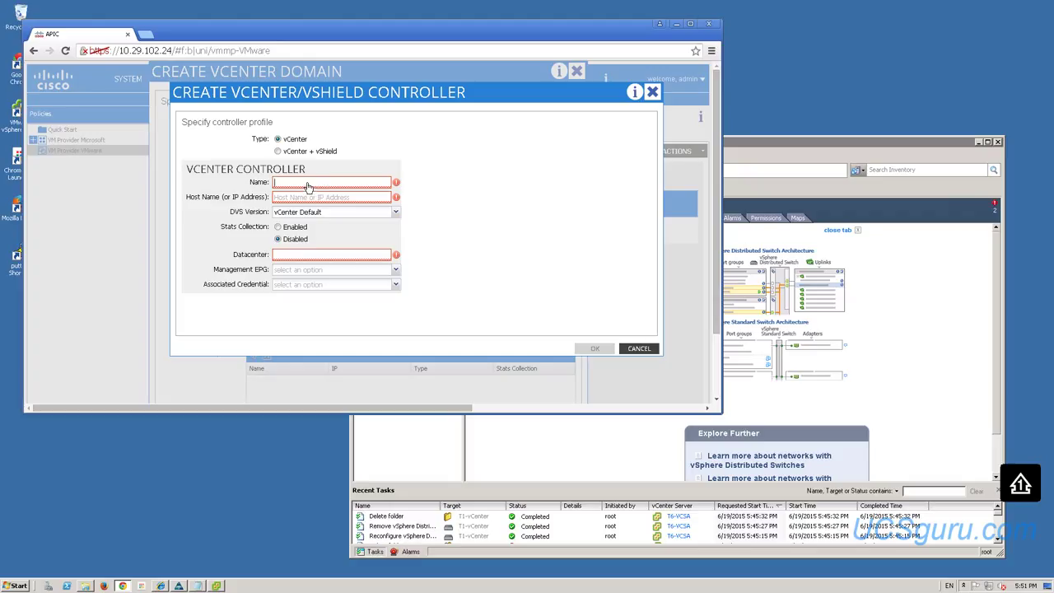
{"action": "left_click", "coordinate": [307, 186]}
{"action": "type", "text": "10.2"}
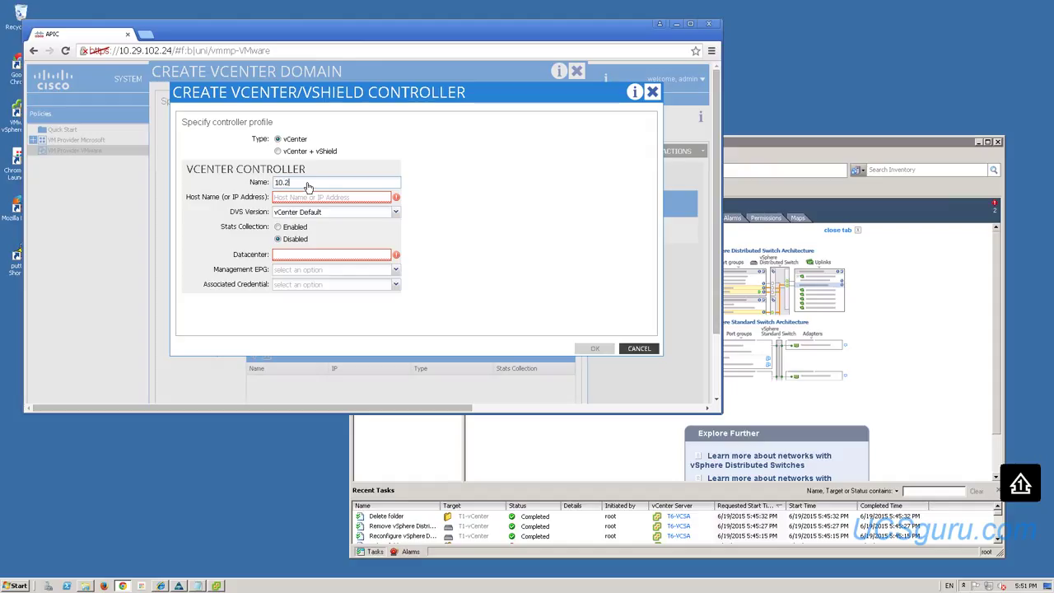
{"action": "type", "text": "9.102.46"}
{"action": "left_click_drag", "start_coordinate": [323, 182], "coordinate": [274, 185]}
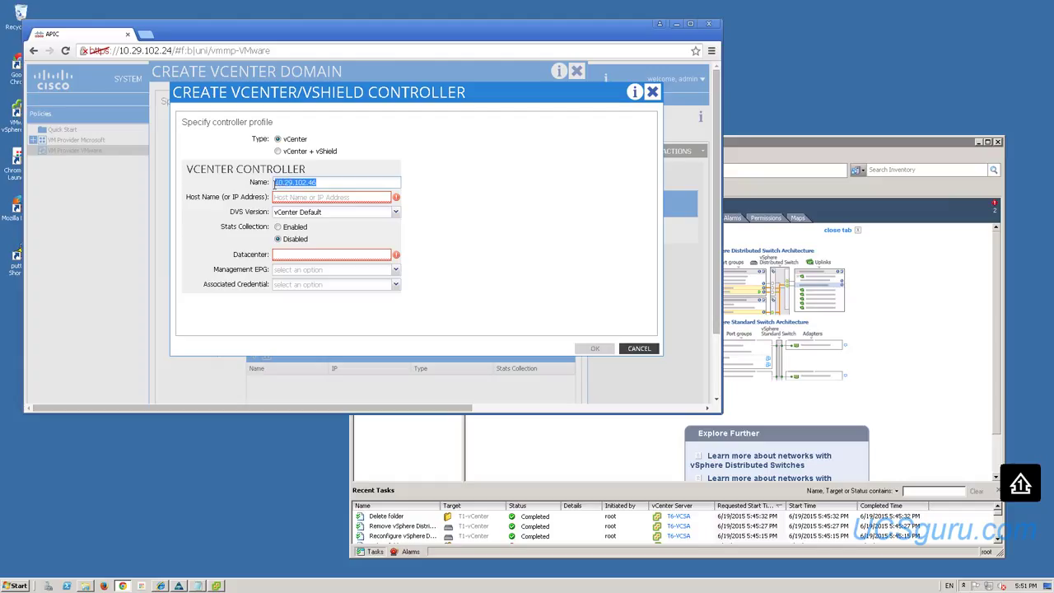
{"action": "key", "text": "ctrl+x"}
{"action": "left_click", "coordinate": [279, 197]}
{"action": "key", "text": "ctrl+v"}
Step: Name the controller T1-vCenter, with datacenter Tenant1 and credential T1-admin, and confirm it
{"action": "left_click", "coordinate": [282, 185]}
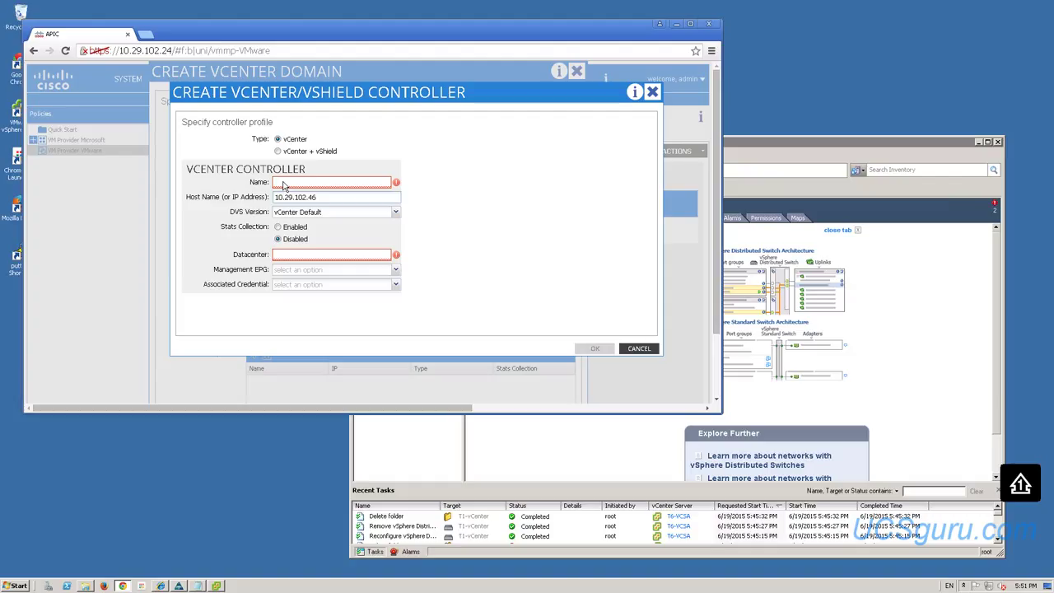
{"action": "type", "text": "T1"}
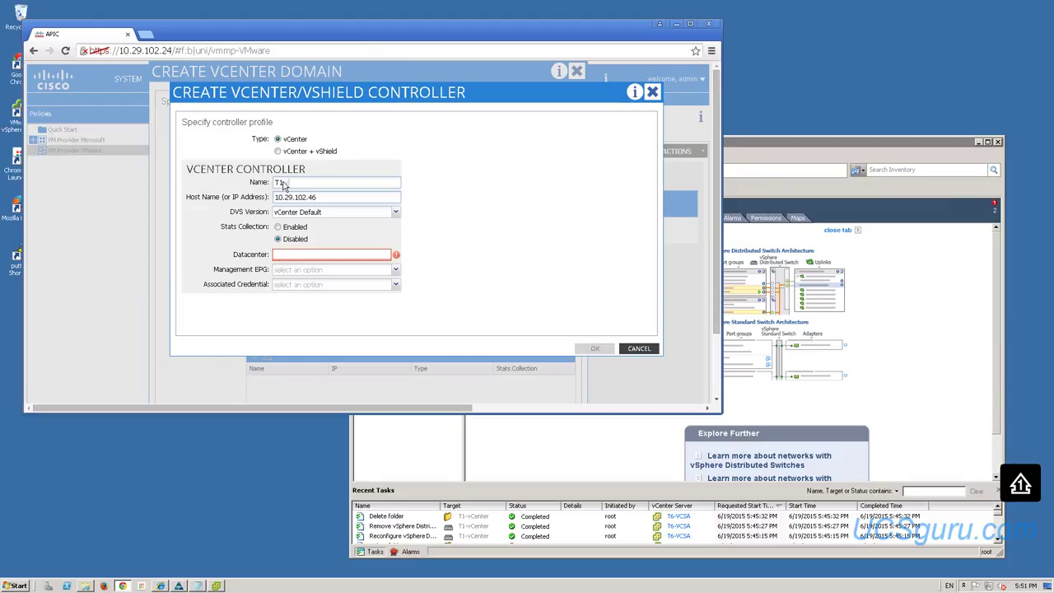
{"action": "type", "text": "-vCenter"}
{"action": "type", "text": "T"}
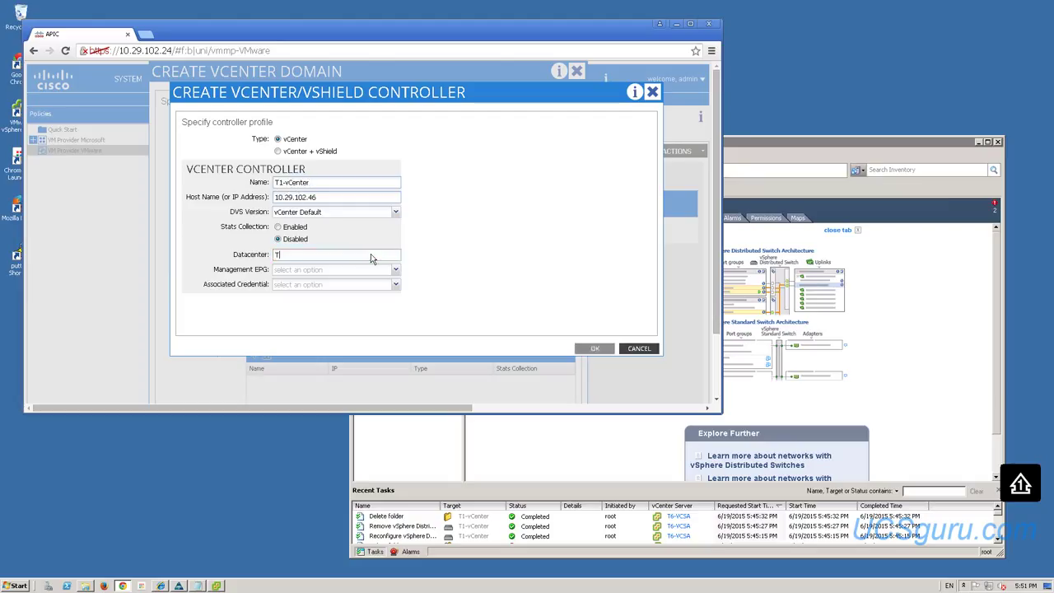
{"action": "type", "text": "enant1"}
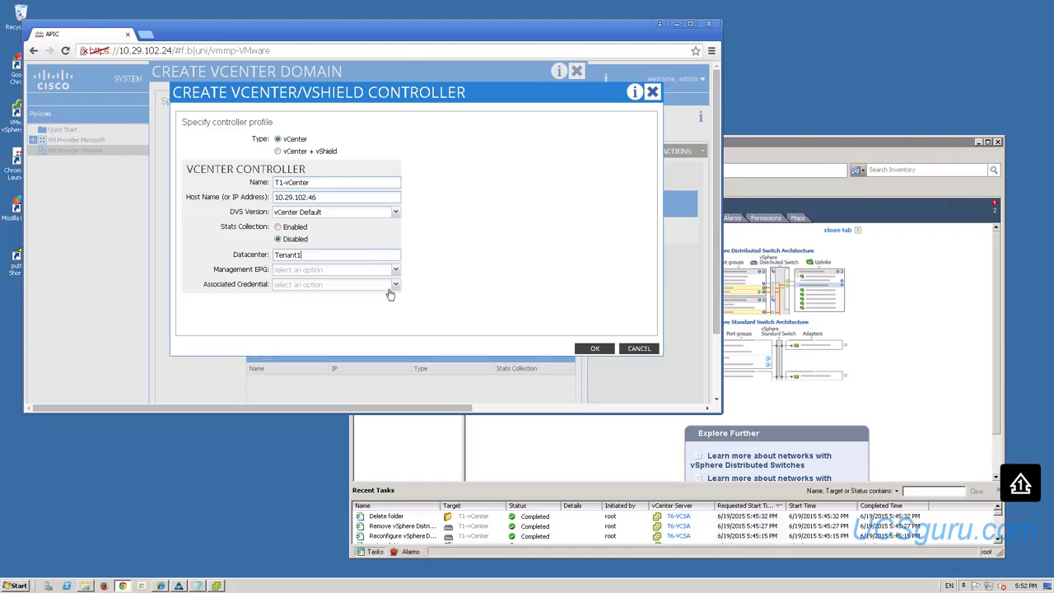
{"action": "left_click", "coordinate": [395, 286]}
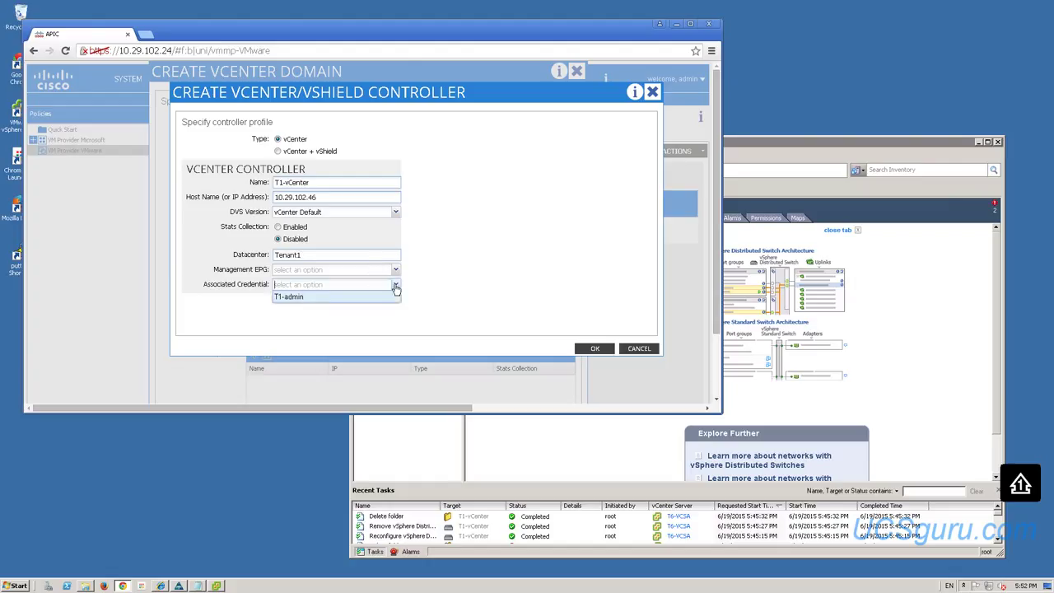
{"action": "left_click", "coordinate": [305, 299]}
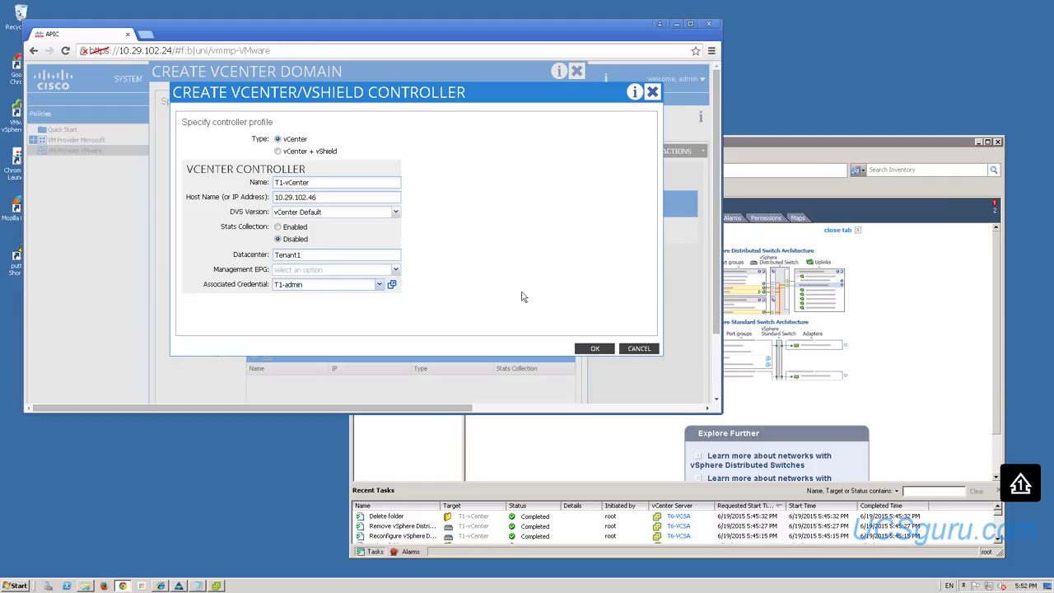
{"action": "left_click", "coordinate": [596, 349]}
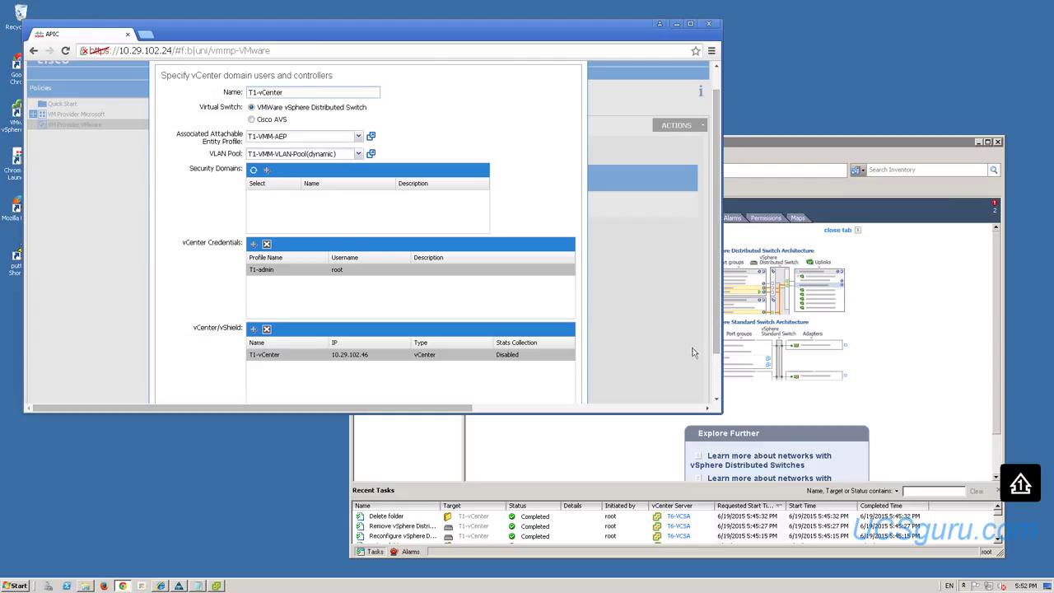
Step: Scroll to the bottom of the vCenter domain form and submit it to create T1-vCenter
{"action": "left_click_drag", "start_coordinate": [715, 347], "coordinate": [719, 400]}
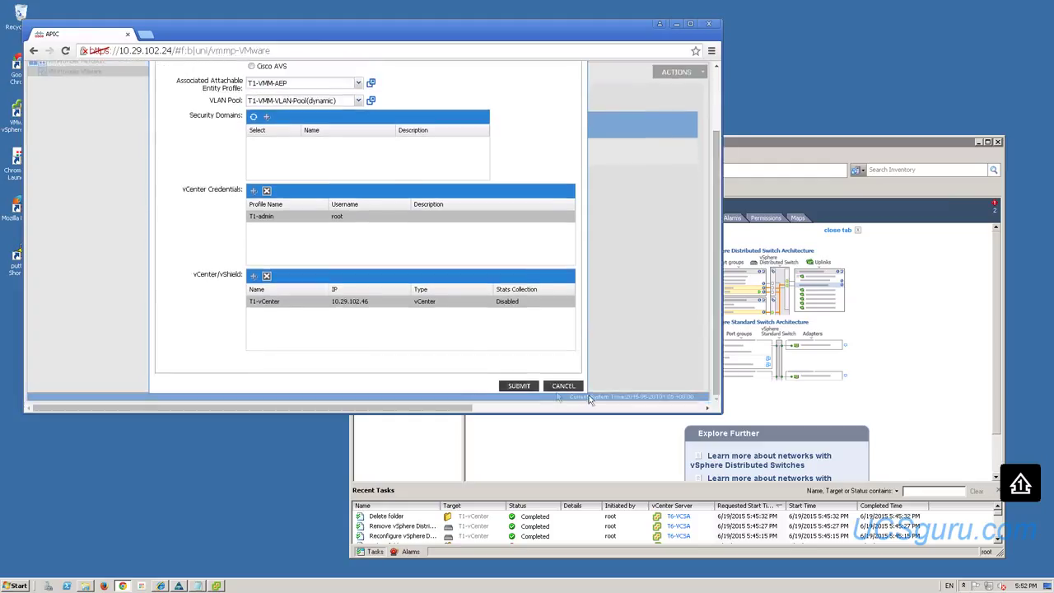
{"action": "left_click", "coordinate": [520, 386]}
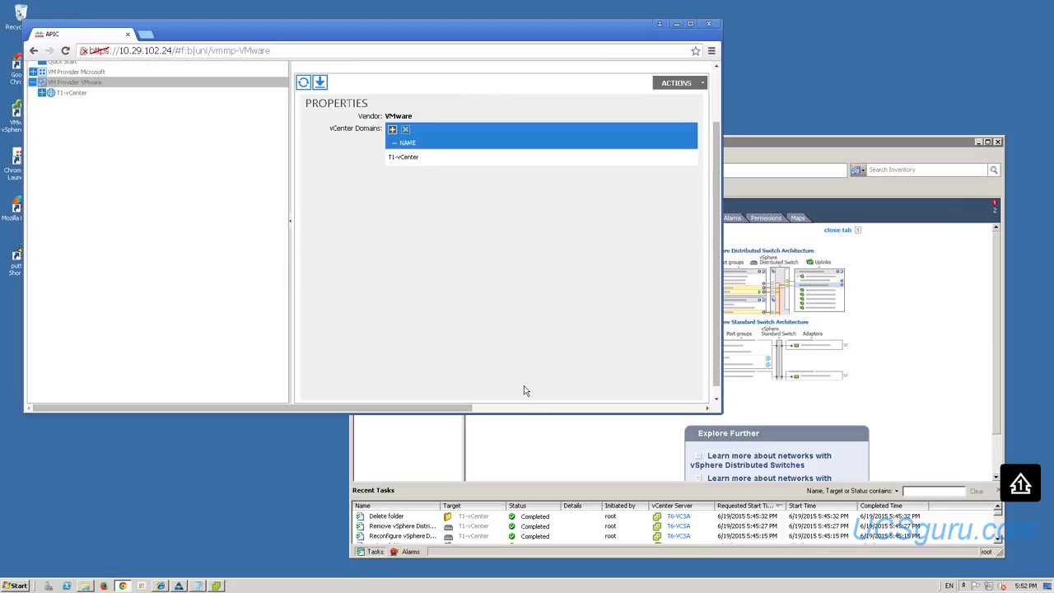
Step: In vSphere Client, view the new T1-vCenter distributed switch and its uplinks under Tenant1, then return to APIC
{"action": "left_click", "coordinate": [459, 466]}
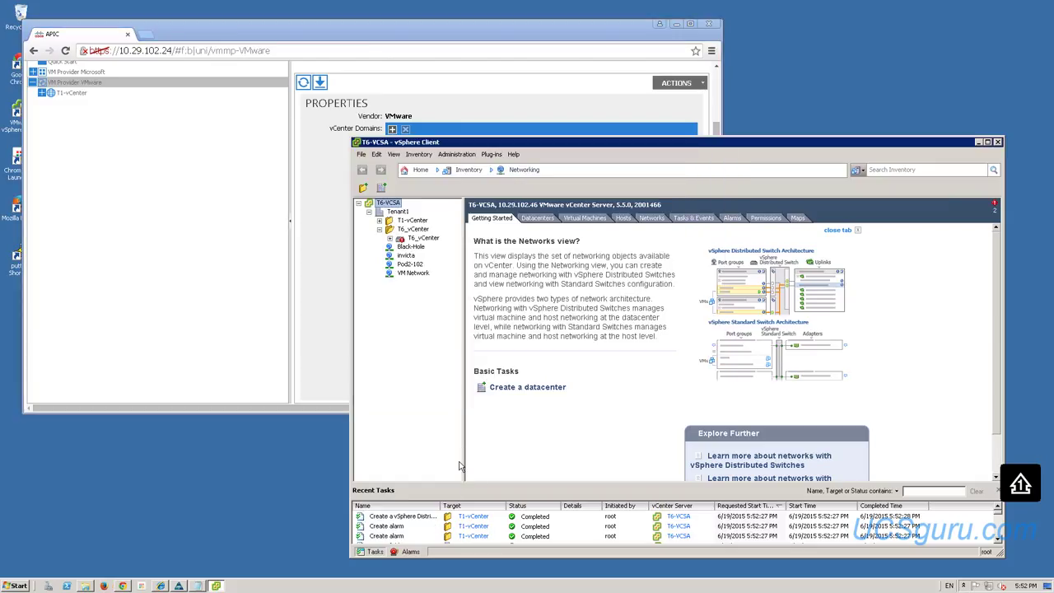
{"action": "left_click", "coordinate": [379, 221]}
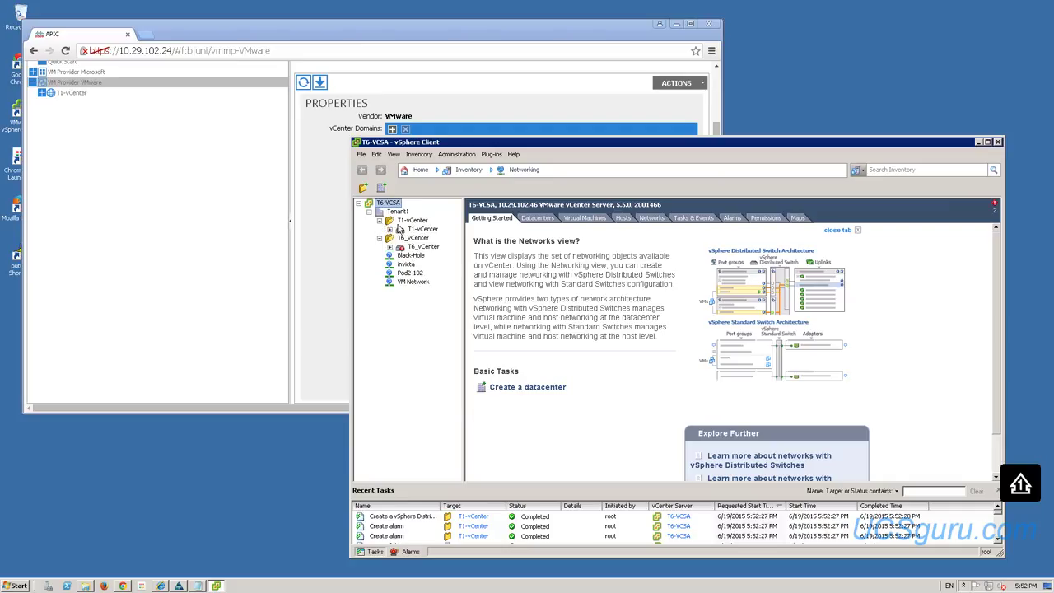
{"action": "left_click", "coordinate": [390, 229]}
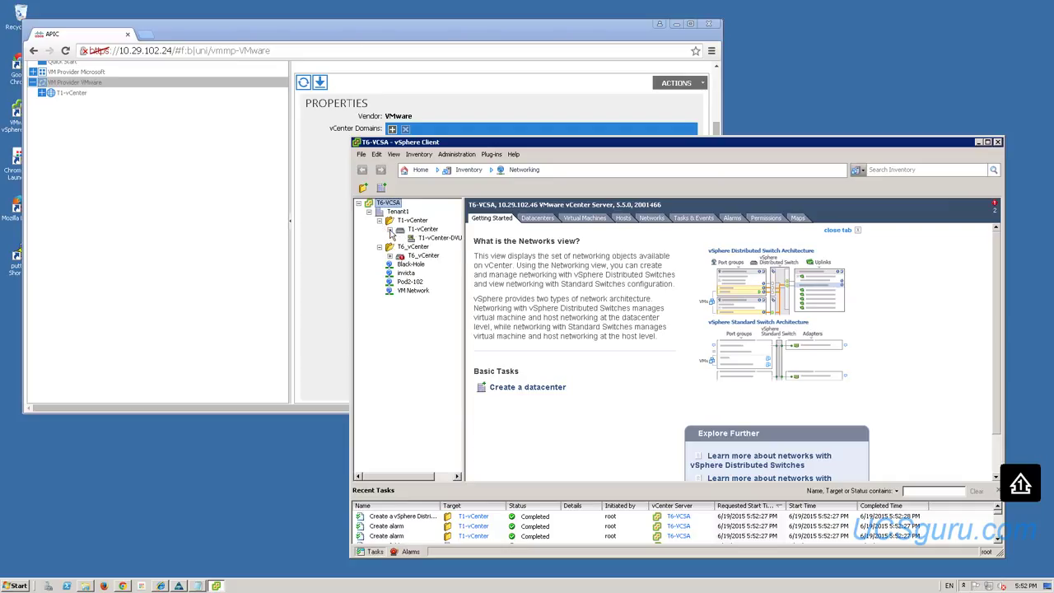
{"action": "left_click_drag", "start_coordinate": [464, 240], "coordinate": [500, 242]}
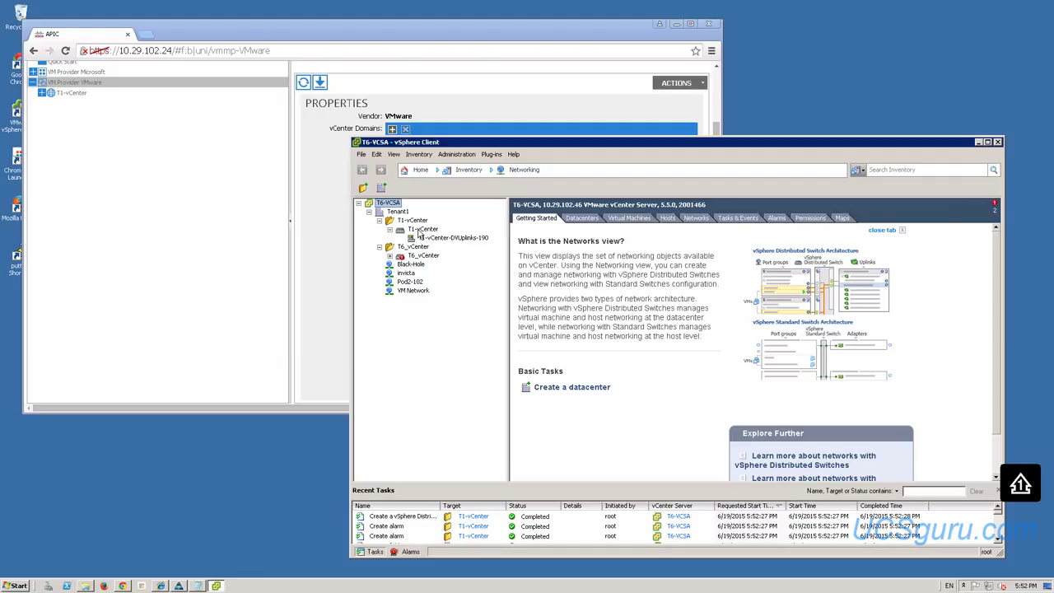
{"action": "left_click", "coordinate": [419, 233]}
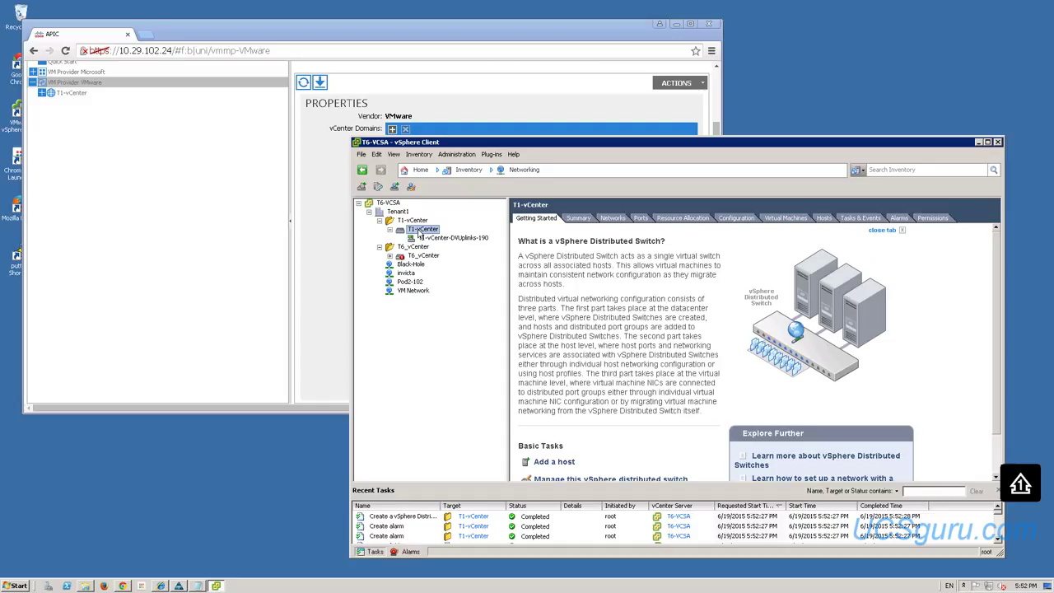
{"action": "left_click", "coordinate": [344, 249]}
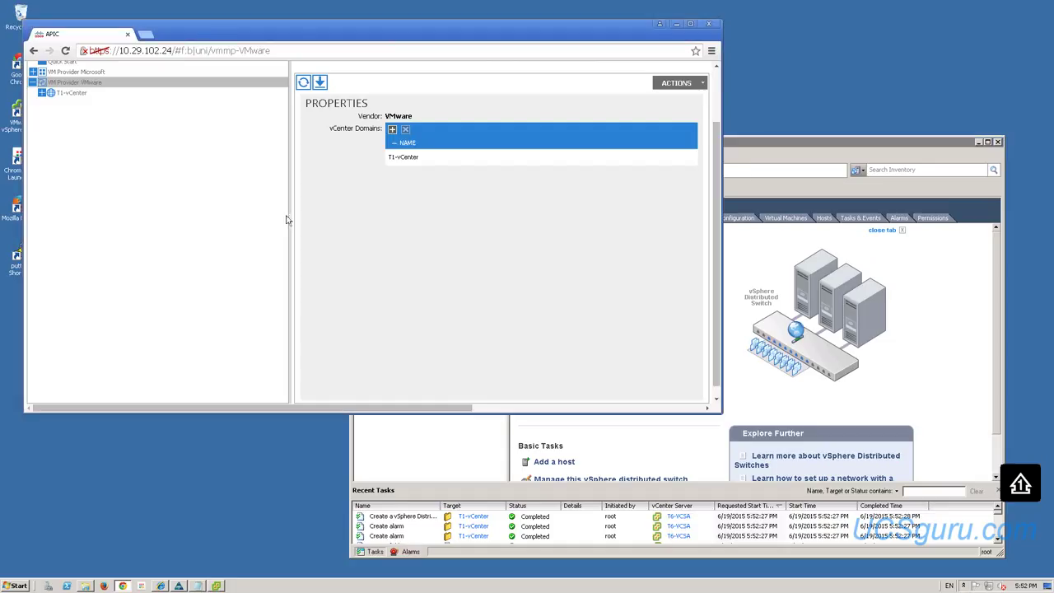
Step: Review the T1-vCenter controller properties (host 10.29.102.46, datacenter Tenant1), then go to Tenants
{"action": "left_click", "coordinate": [42, 93]}
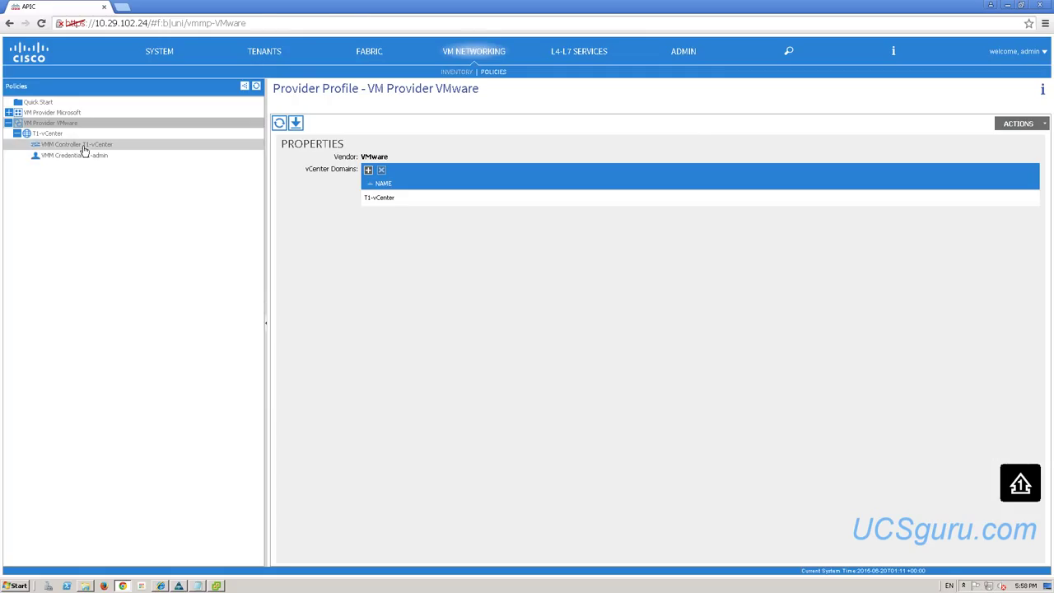
{"action": "left_click", "coordinate": [83, 149]}
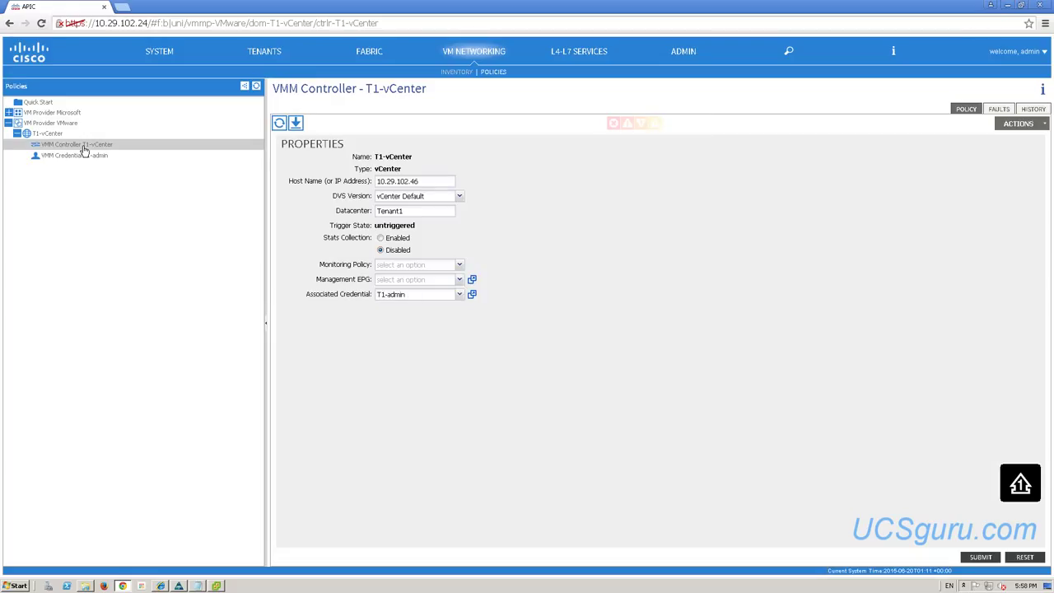
{"action": "left_click", "coordinate": [261, 52]}
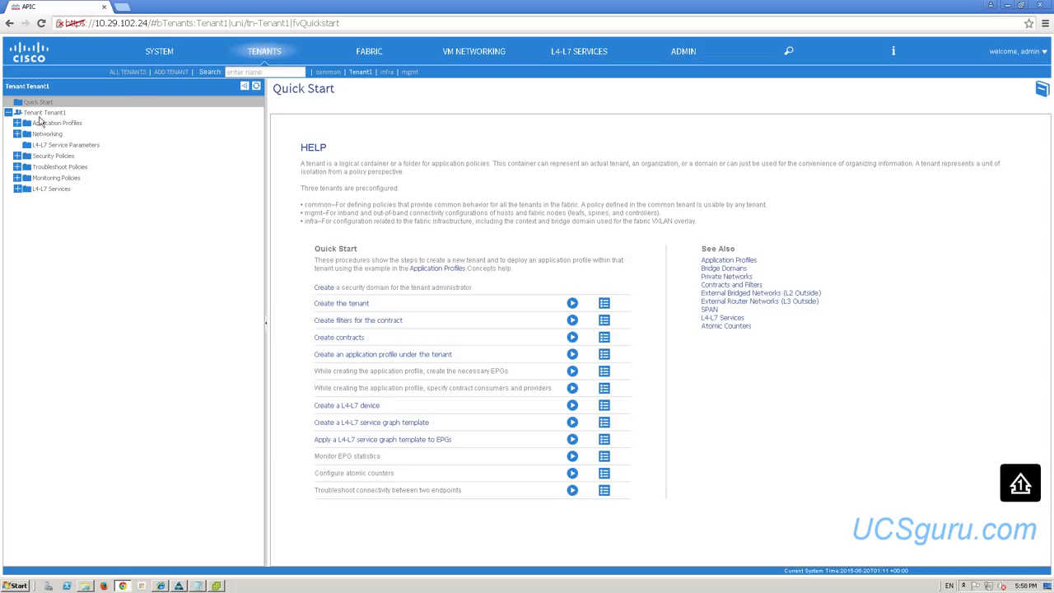
Step: Navigate through T1-MyApp's application EPGs to T1-Win7-EPG's Domains (VMs and Bare-Metals)
{"action": "left_click", "coordinate": [16, 123]}
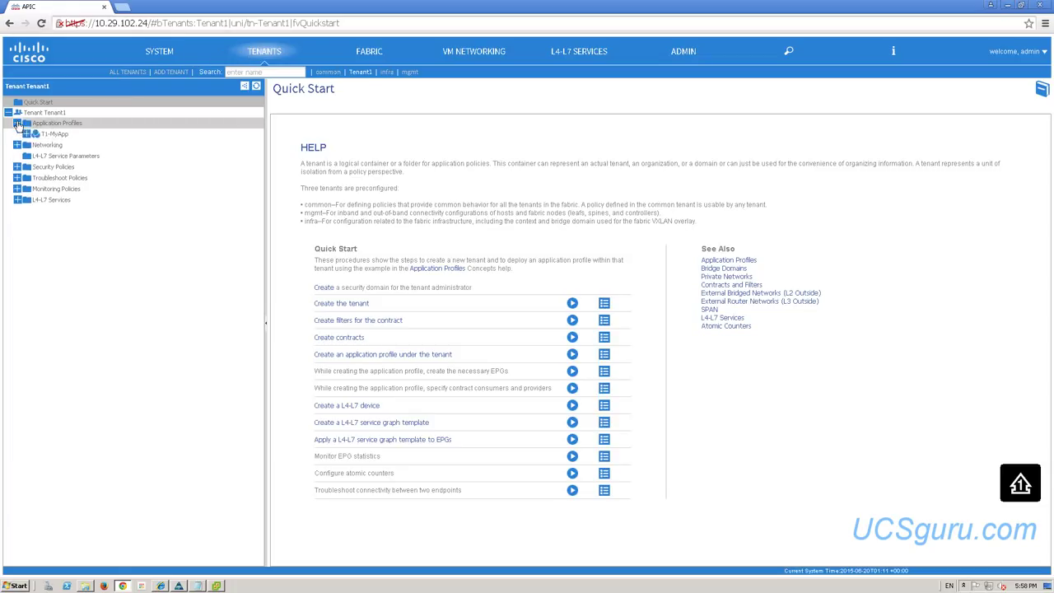
{"action": "left_click", "coordinate": [25, 134]}
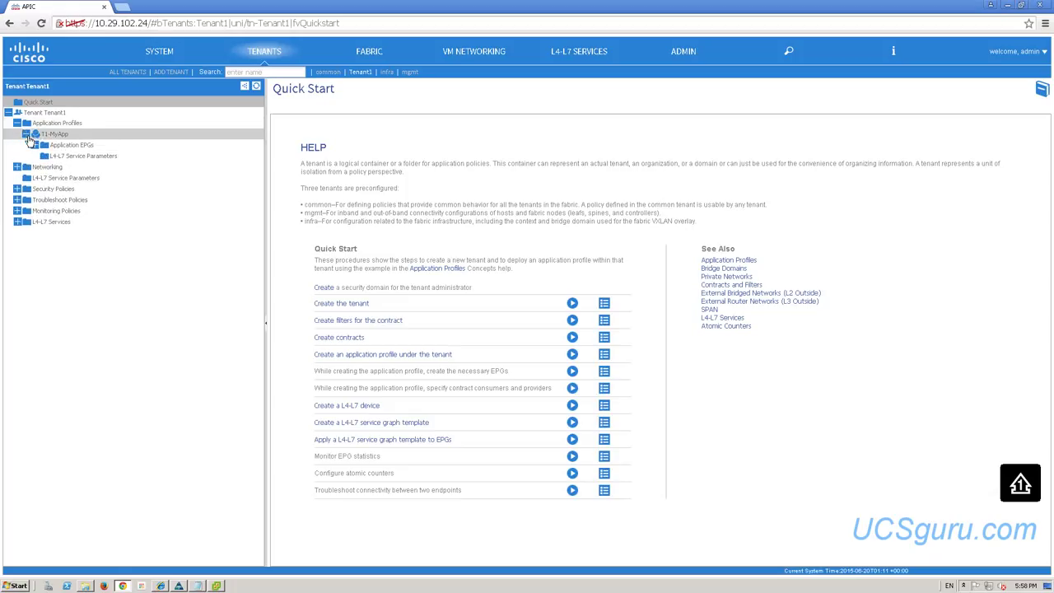
{"action": "left_click", "coordinate": [35, 145]}
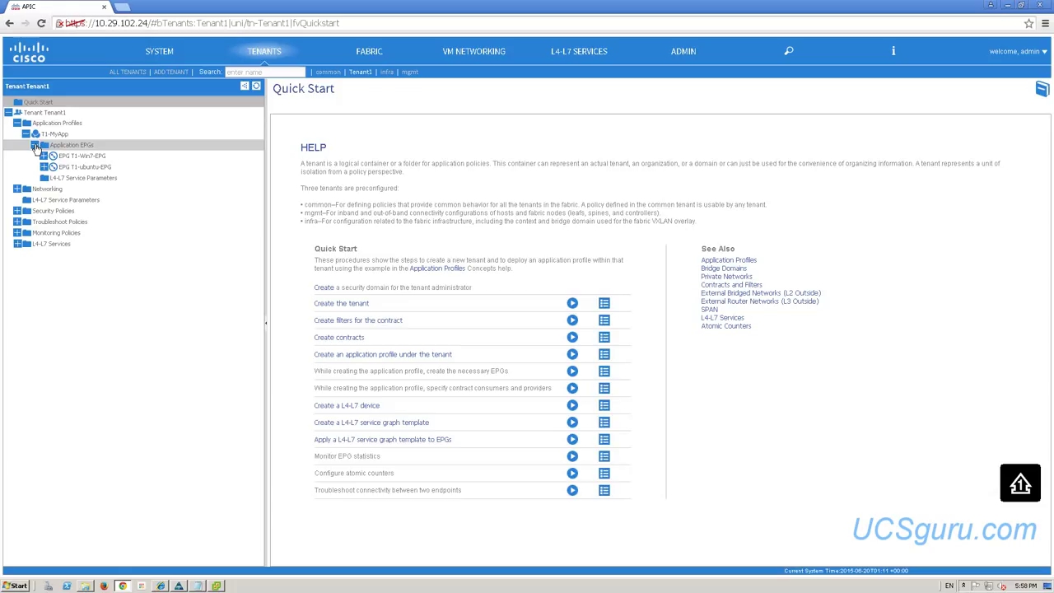
{"action": "left_click", "coordinate": [80, 157]}
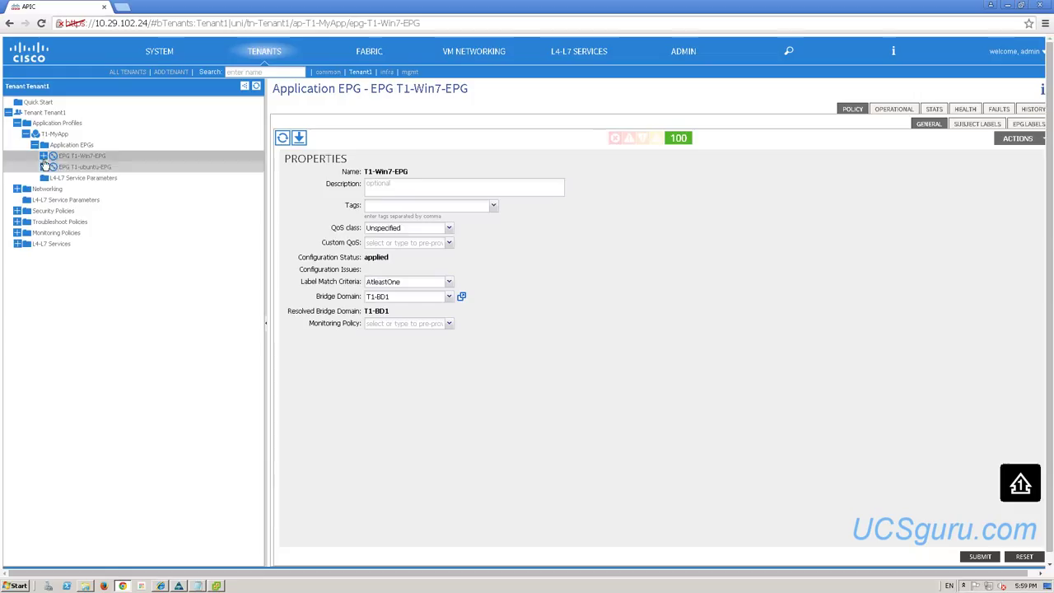
{"action": "left_click", "coordinate": [44, 156]}
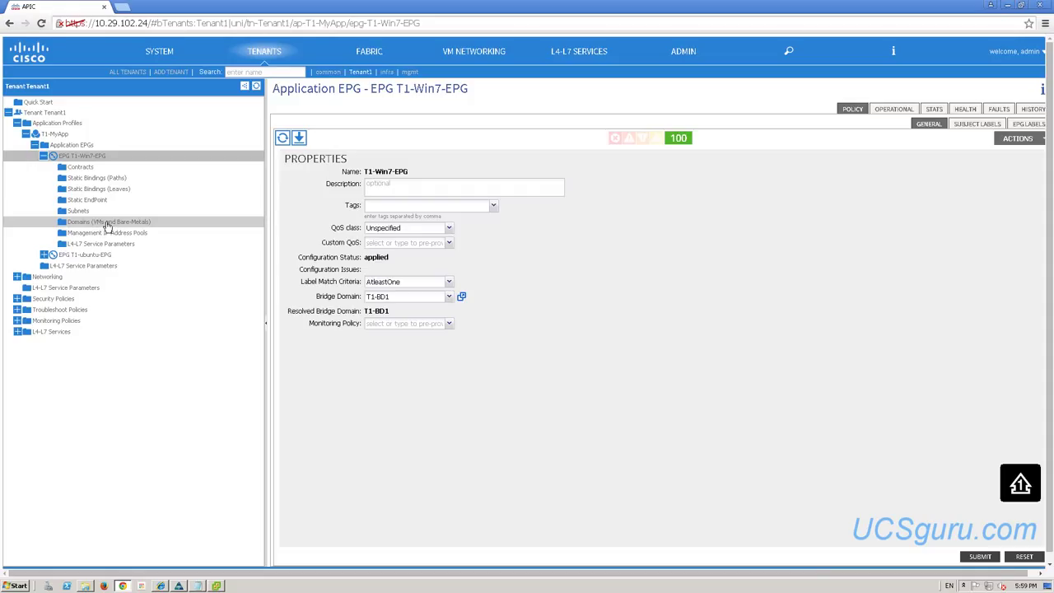
{"action": "left_click", "coordinate": [107, 223]}
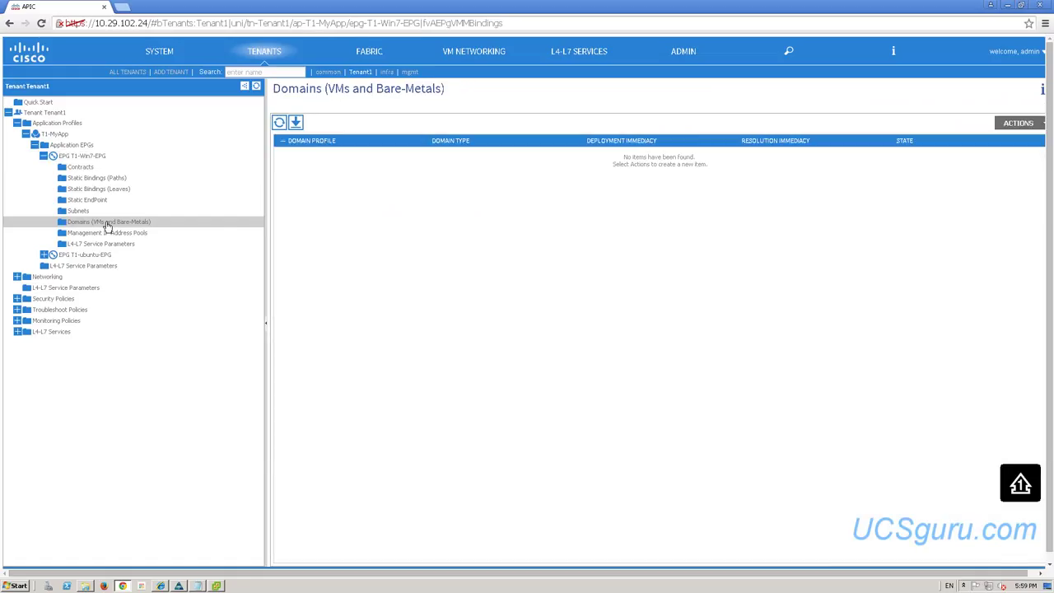
Step: Associate T1-Win7-EPG with VMM domain T1-vCenter using Immediate deployment and resolution
{"action": "right_click", "coordinate": [107, 225]}
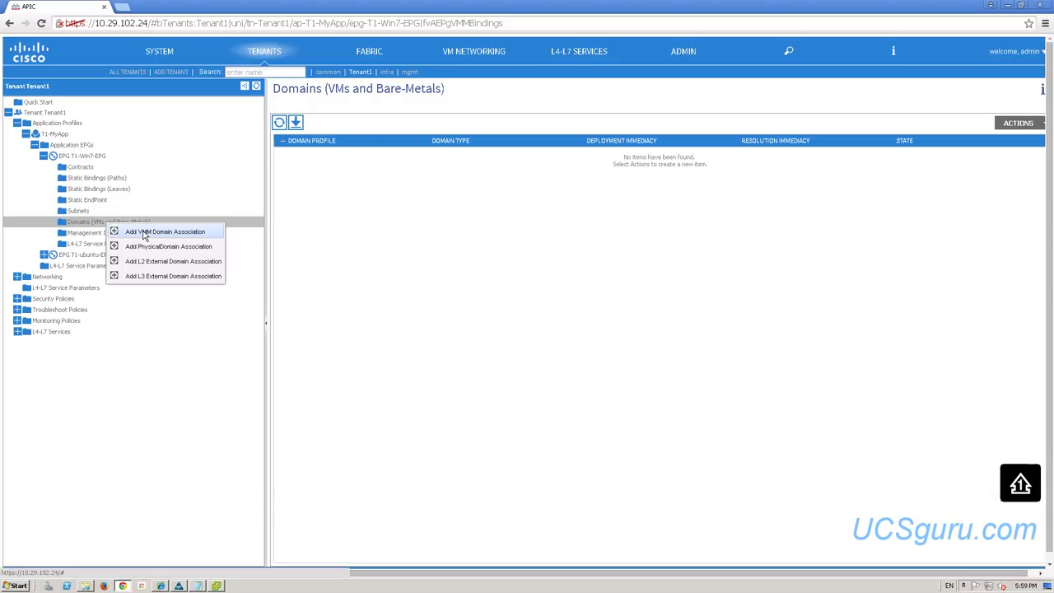
{"action": "left_click", "coordinate": [144, 234]}
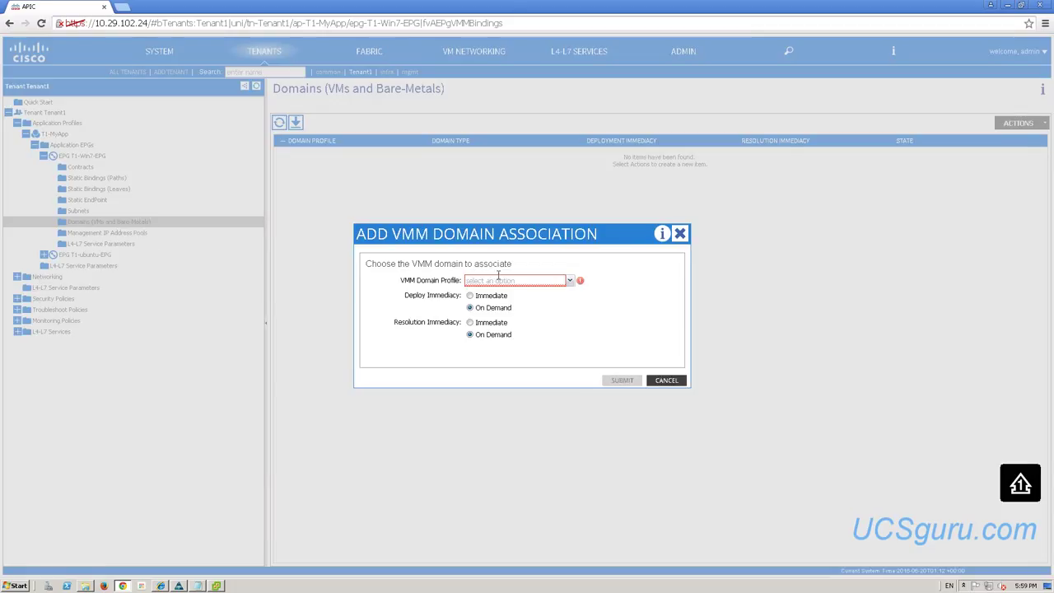
{"action": "left_click", "coordinate": [569, 281]}
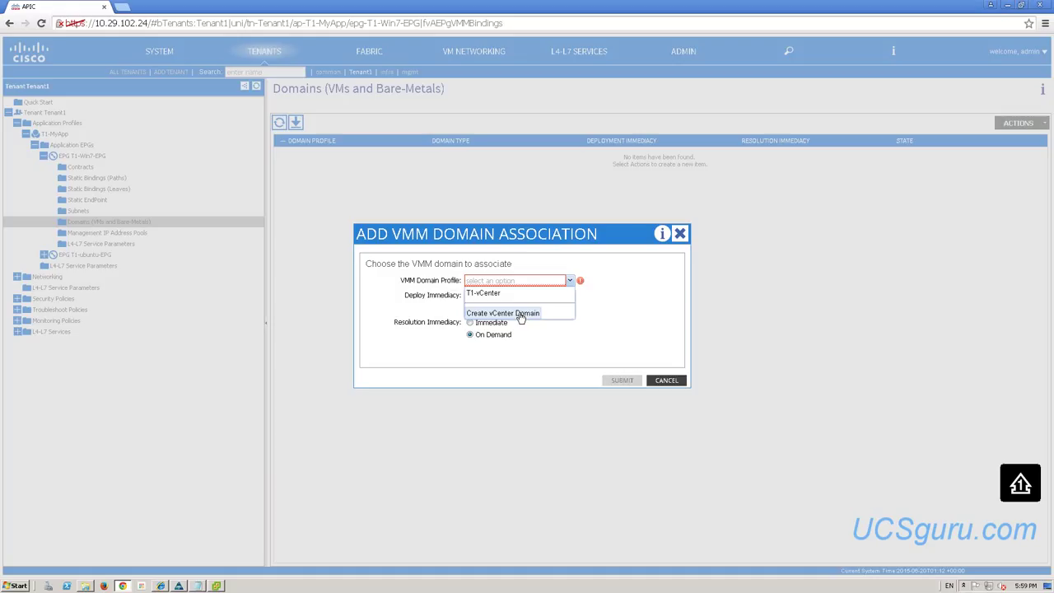
{"action": "left_click", "coordinate": [498, 300]}
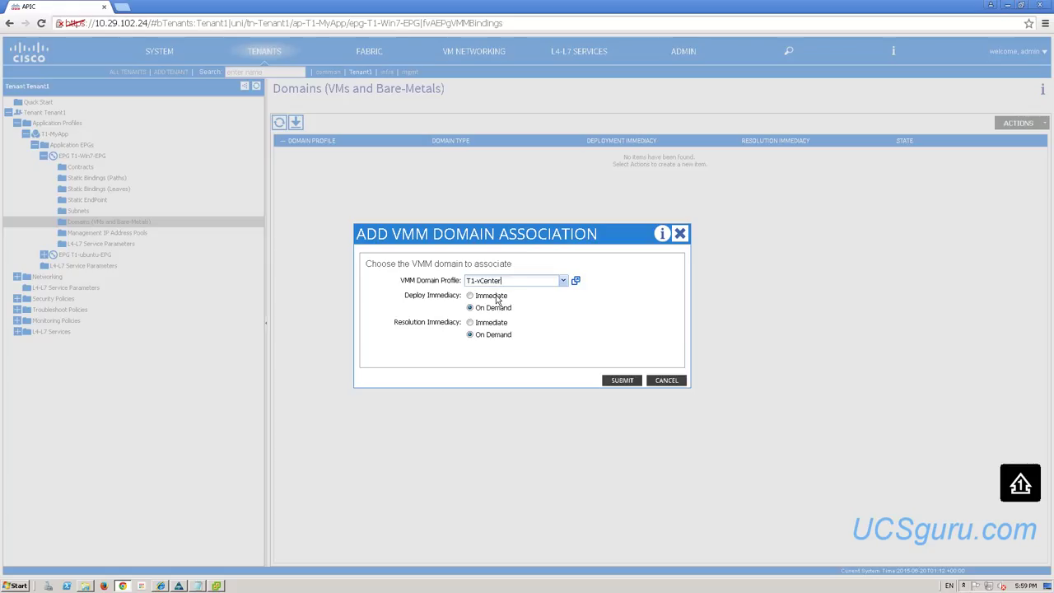
{"action": "left_click", "coordinate": [496, 299]}
{"action": "left_click", "coordinate": [475, 322]}
{"action": "left_click", "coordinate": [622, 381]}
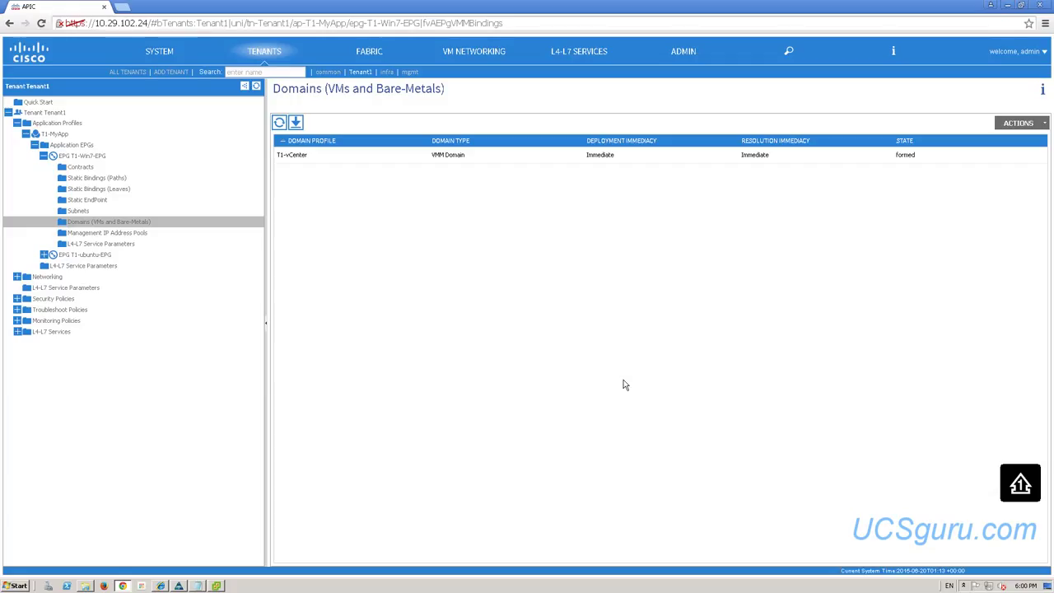
Step: Add a T1-vCenter VMM domain association to T1-ubuntu-EPG with Immediate deployment and resolution
{"action": "left_click", "coordinate": [43, 255]}
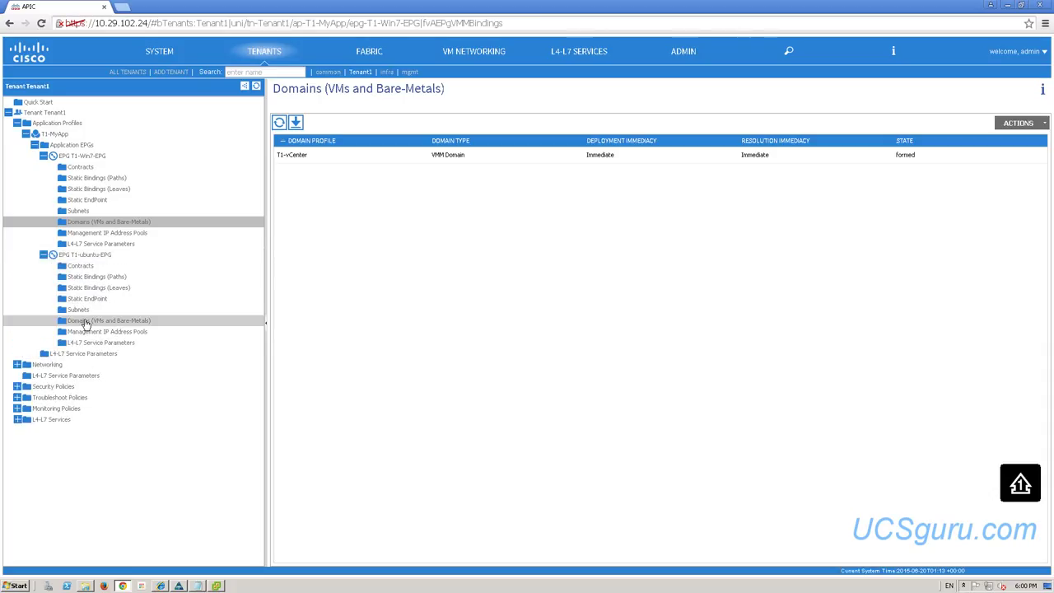
{"action": "left_click", "coordinate": [86, 321]}
{"action": "right_click", "coordinate": [86, 321]}
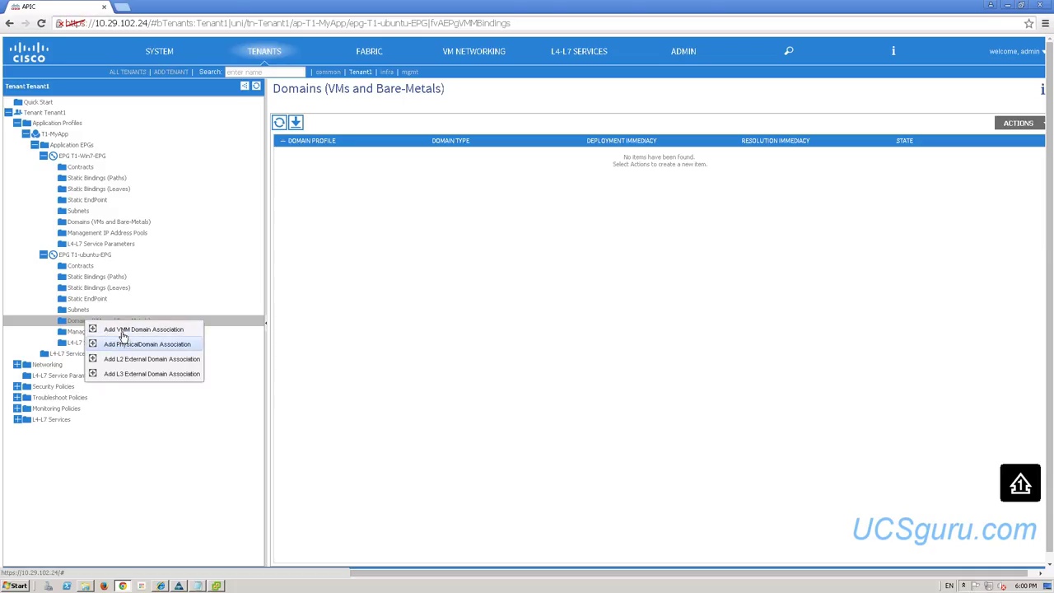
{"action": "left_click", "coordinate": [122, 330]}
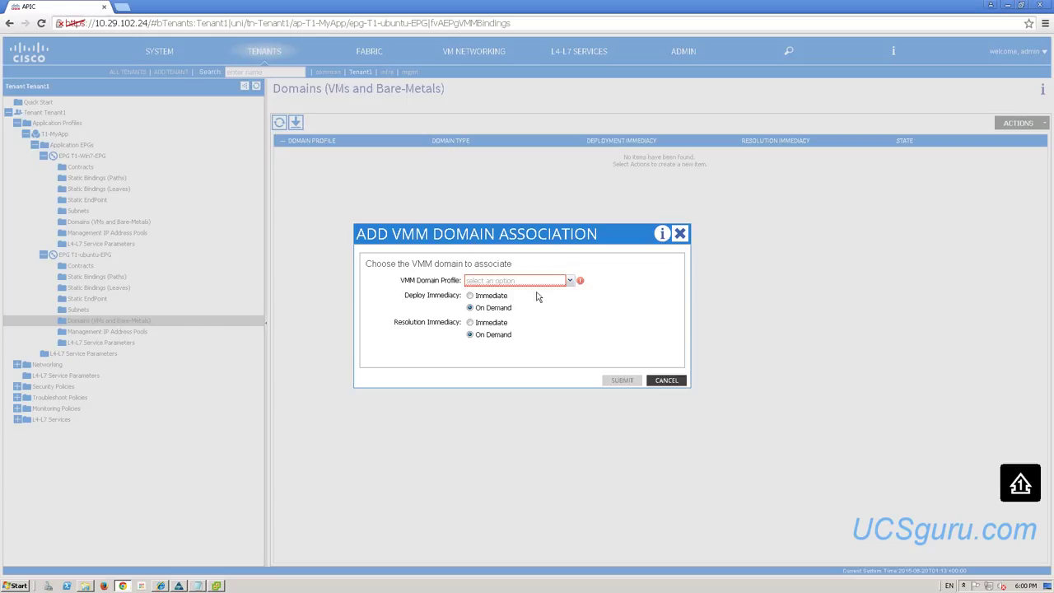
{"action": "left_click", "coordinate": [569, 282]}
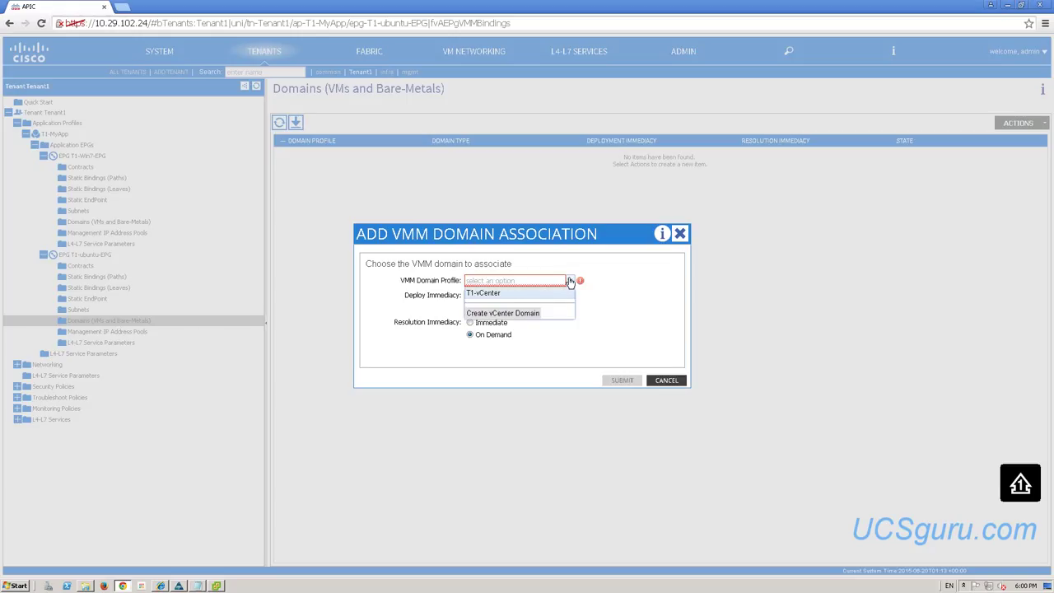
{"action": "left_click", "coordinate": [505, 296]}
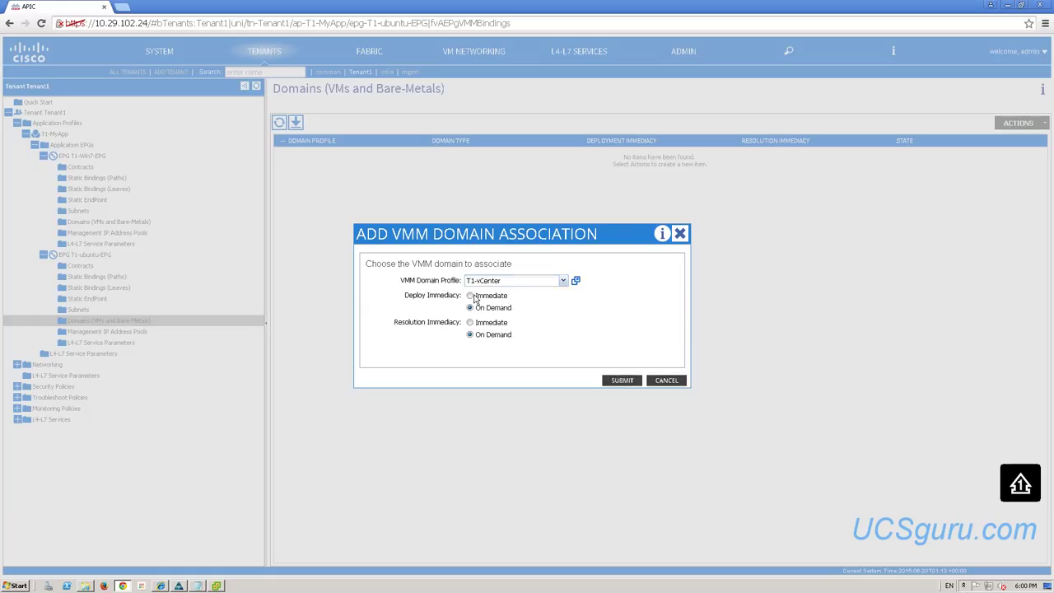
{"action": "left_click", "coordinate": [470, 296]}
{"action": "left_click", "coordinate": [622, 381]}
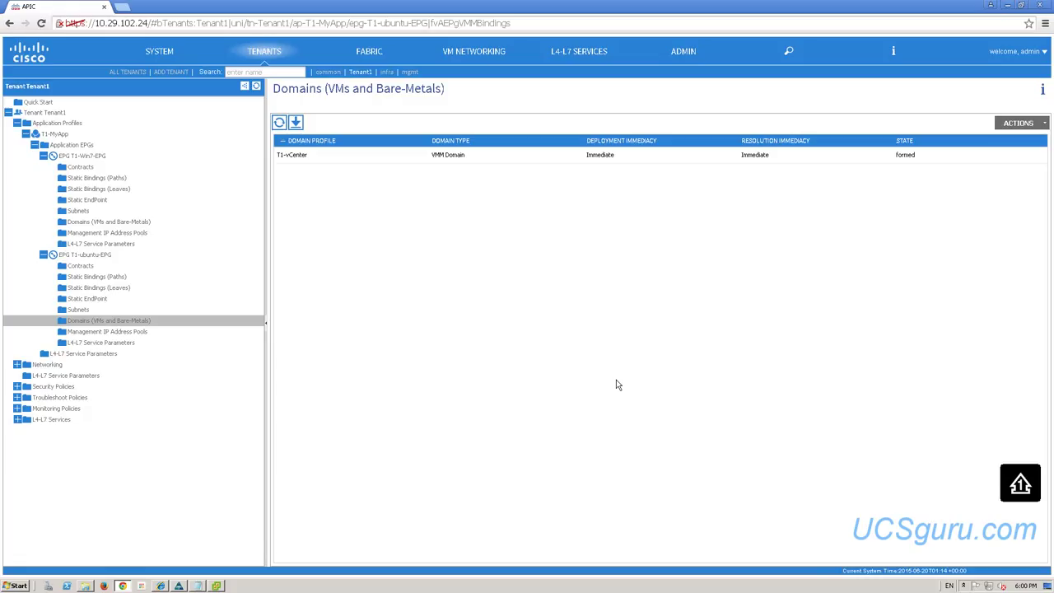
Step: Confirm both EPG port groups under the T1-vCenter switch and place vSphere beside APIC
{"action": "left_click", "coordinate": [218, 585]}
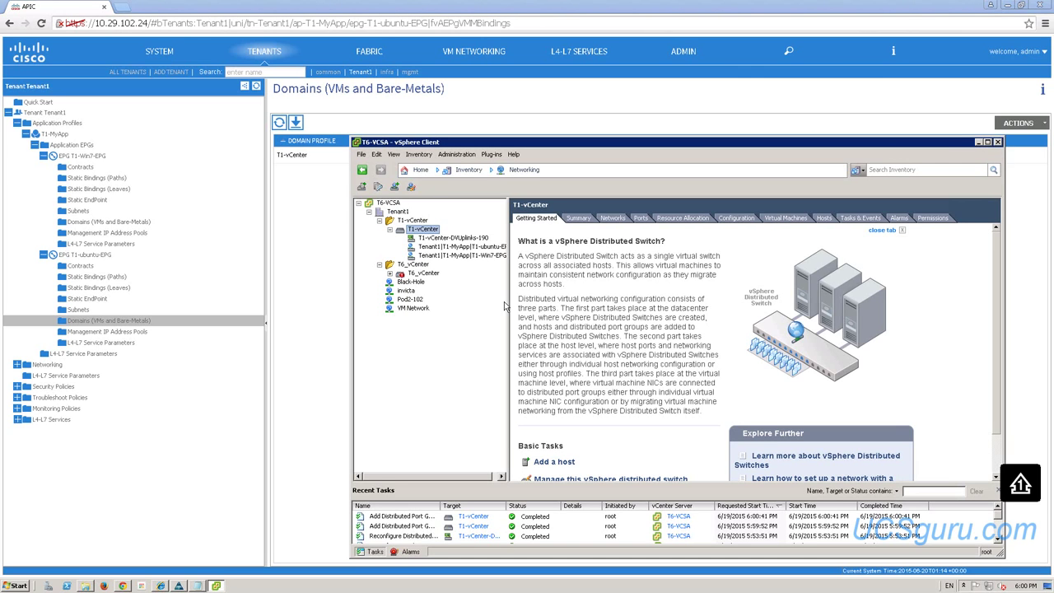
{"action": "left_click_drag", "start_coordinate": [509, 307], "coordinate": [562, 301]}
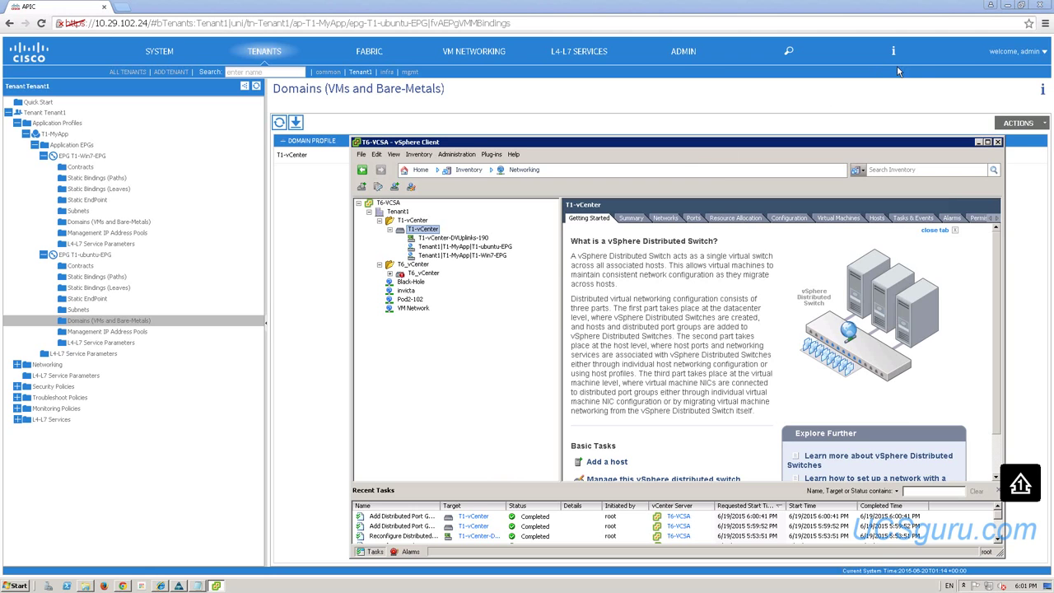
{"action": "left_click", "coordinate": [1020, 5]}
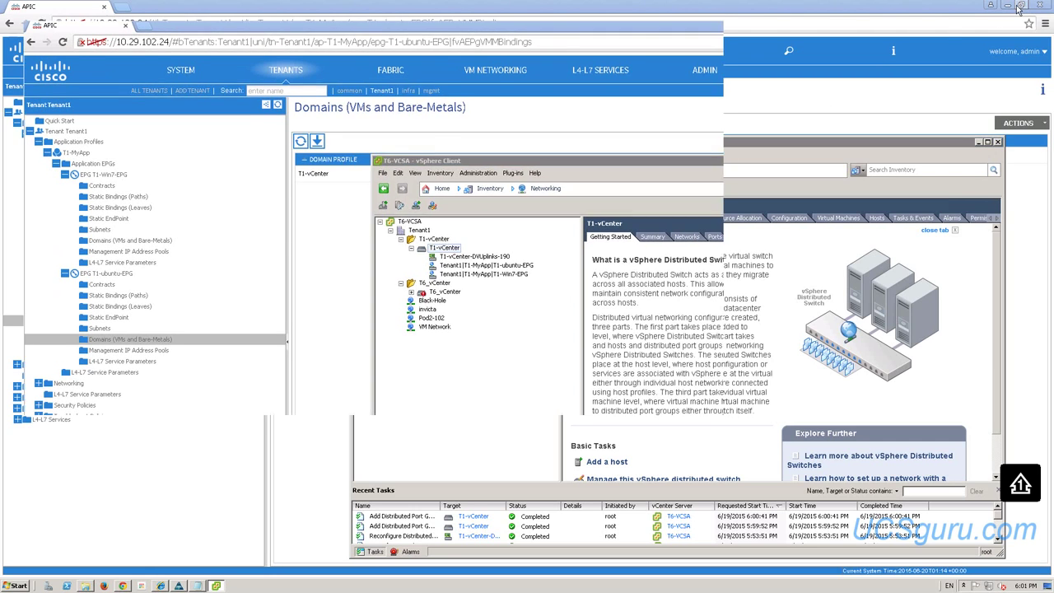
{"action": "left_click", "coordinate": [836, 138]}
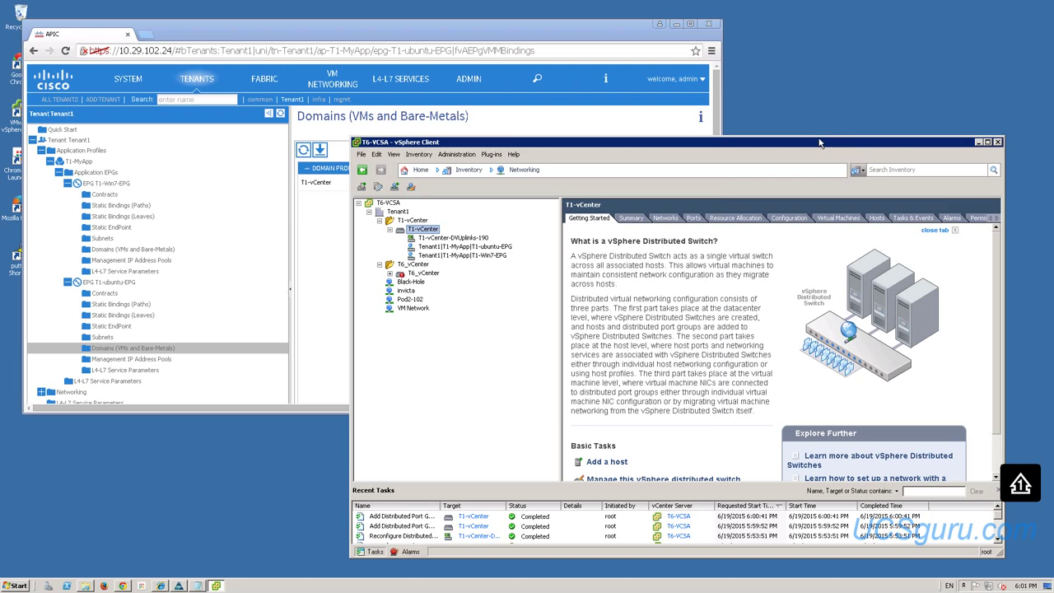
{"action": "left_click_drag", "start_coordinate": [807, 146], "coordinate": [1023, 146]}
{"action": "mouse_move", "coordinate": [899, 146]}
{"action": "left_mouse_down"}
{"action": "mouse_move", "coordinate": [851, 150]}
{"action": "mouse_move", "coordinate": [904, 147]}
{"action": "left_mouse_up"}
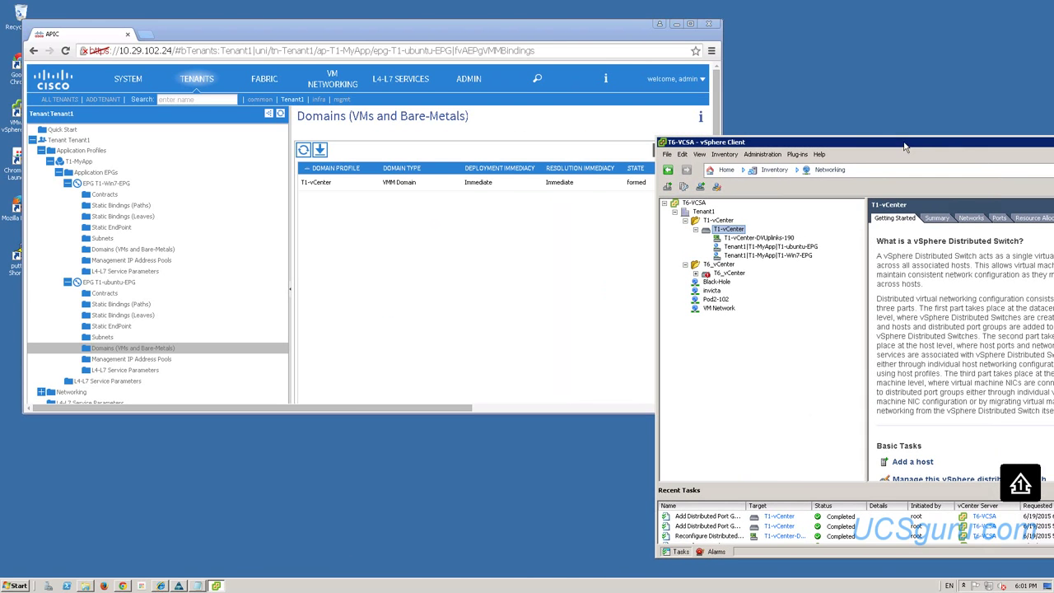
{"action": "left_click_drag", "start_coordinate": [722, 104], "coordinate": [626, 100]}
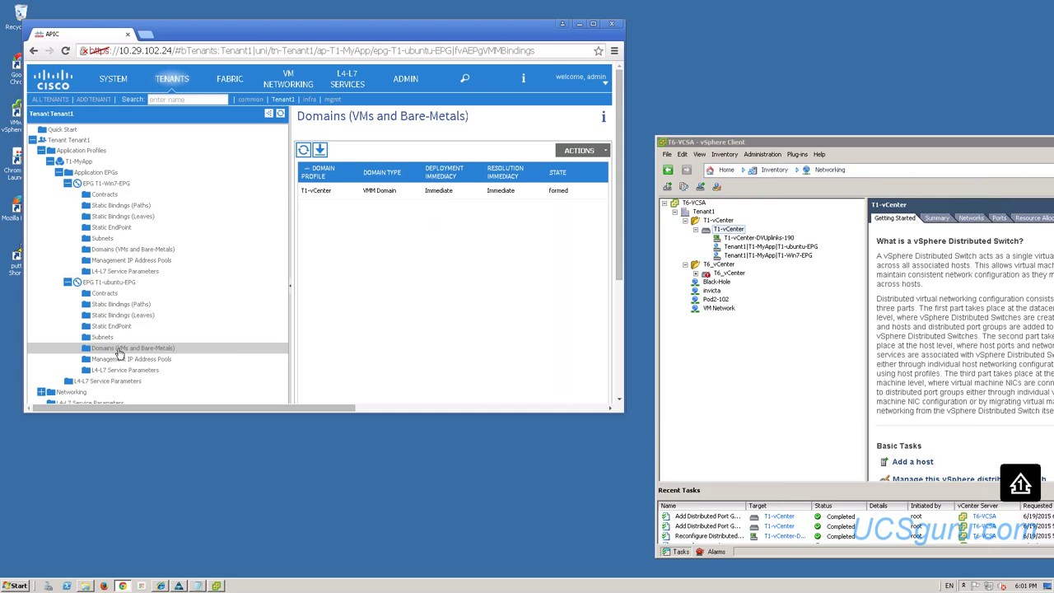
Step: Delete the T1-vCenter domain association from T1-ubuntu-EPG's Domains table
{"action": "scroll", "coordinate": [320, 198], "scroll_direction": "down", "scroll_amount": 1}
{"action": "right_click", "coordinate": [320, 199]}
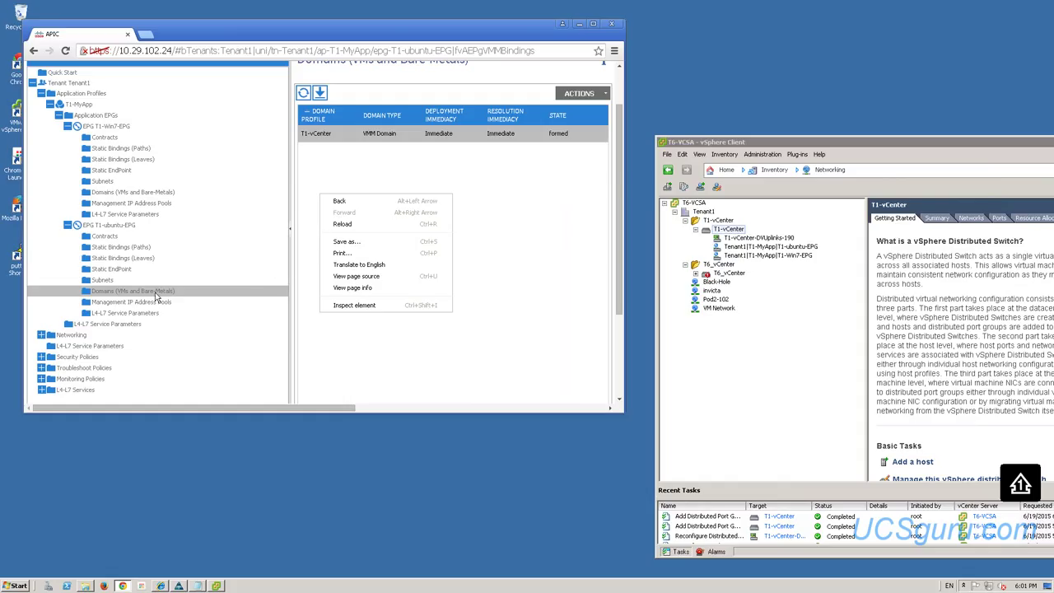
{"action": "left_click", "coordinate": [333, 136]}
{"action": "right_click", "coordinate": [332, 135]}
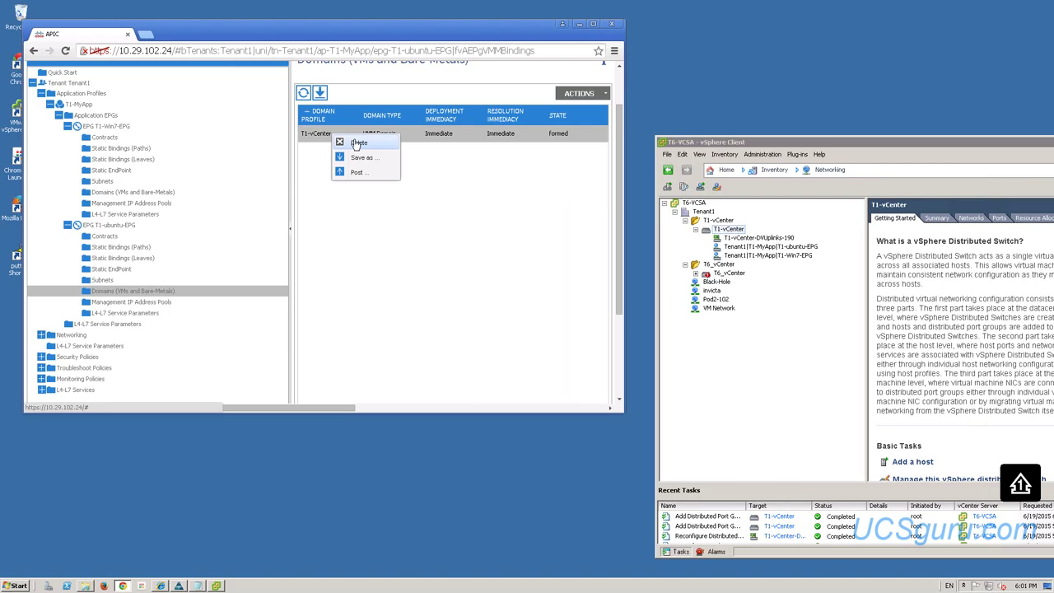
{"action": "left_click", "coordinate": [357, 143]}
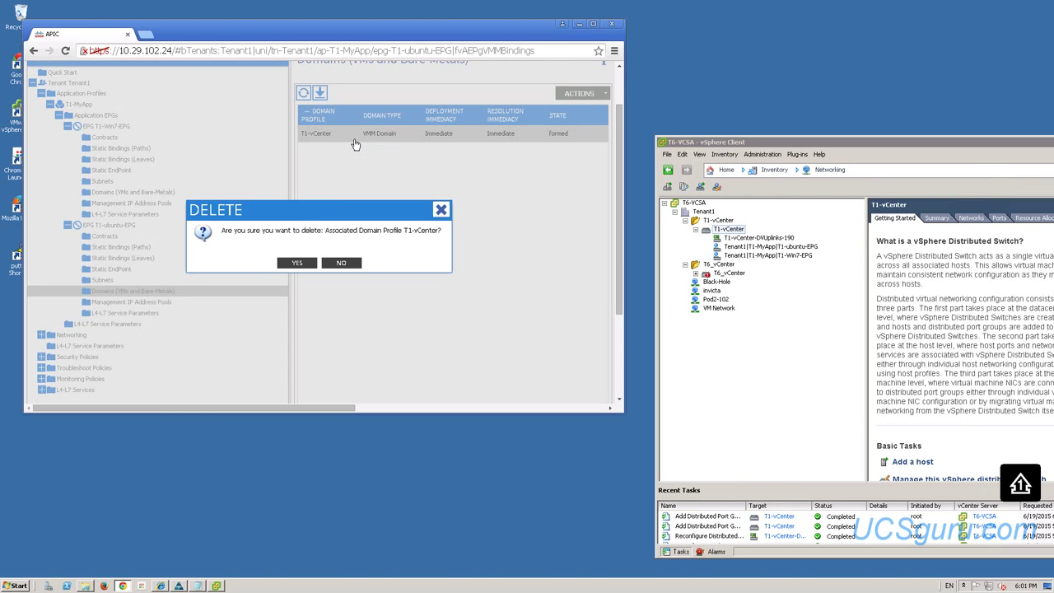
{"action": "left_click", "coordinate": [304, 263]}
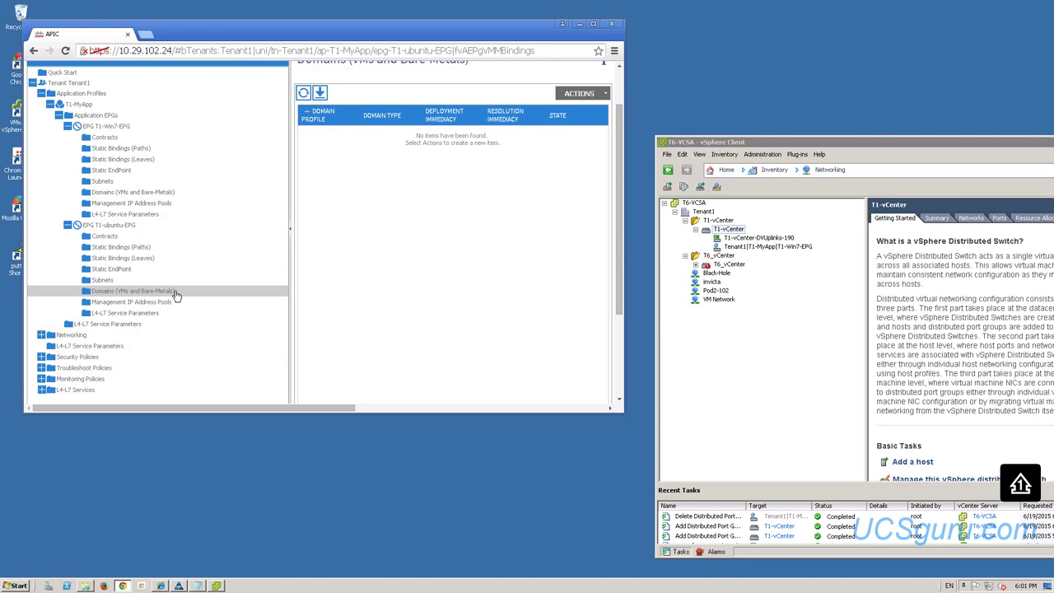
Step: Re-add T1-vCenter as a VMM domain association with Immediate deployment and resolution immediacy
{"action": "right_click", "coordinate": [175, 295]}
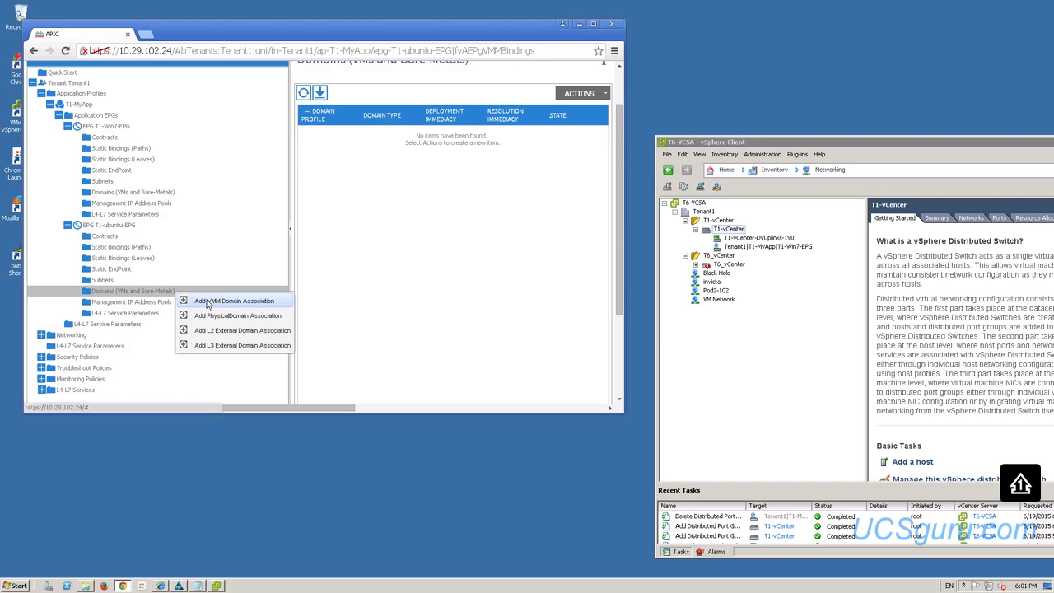
{"action": "left_click", "coordinate": [208, 302]}
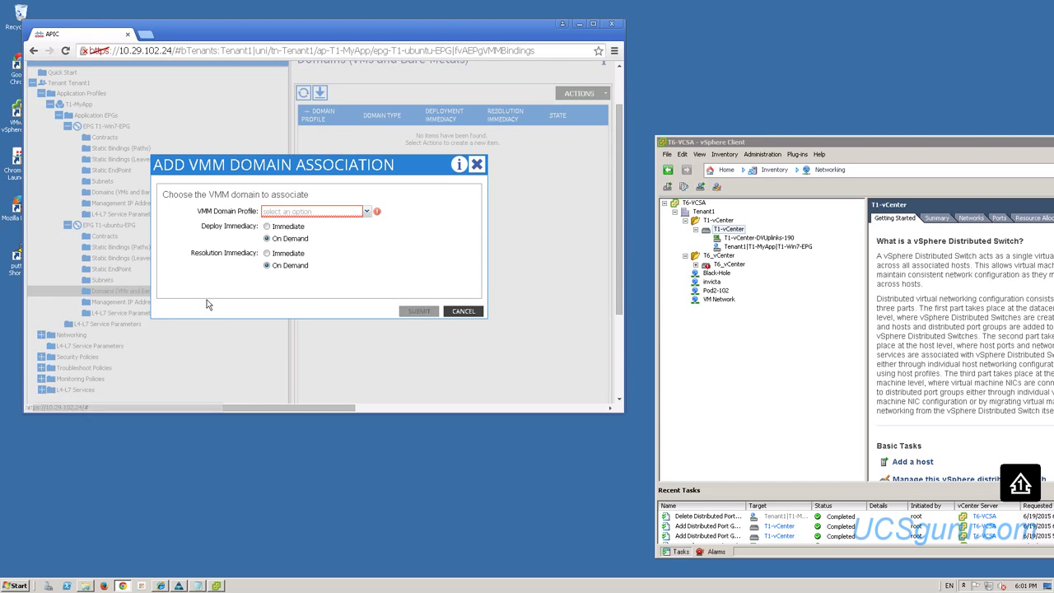
{"action": "left_click", "coordinate": [367, 211]}
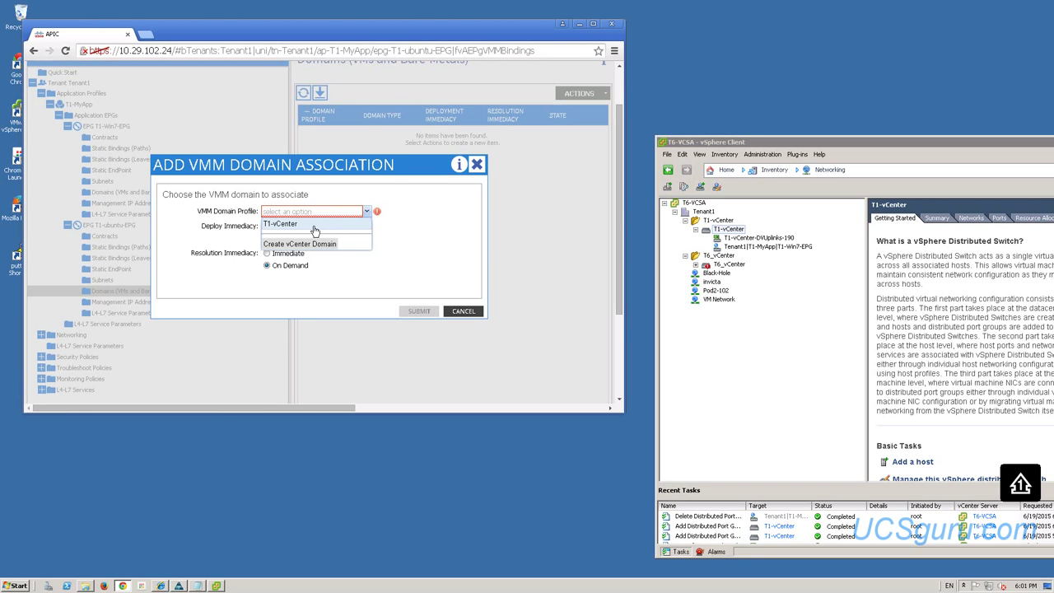
{"action": "left_click", "coordinate": [284, 224]}
{"action": "left_click", "coordinate": [266, 226]}
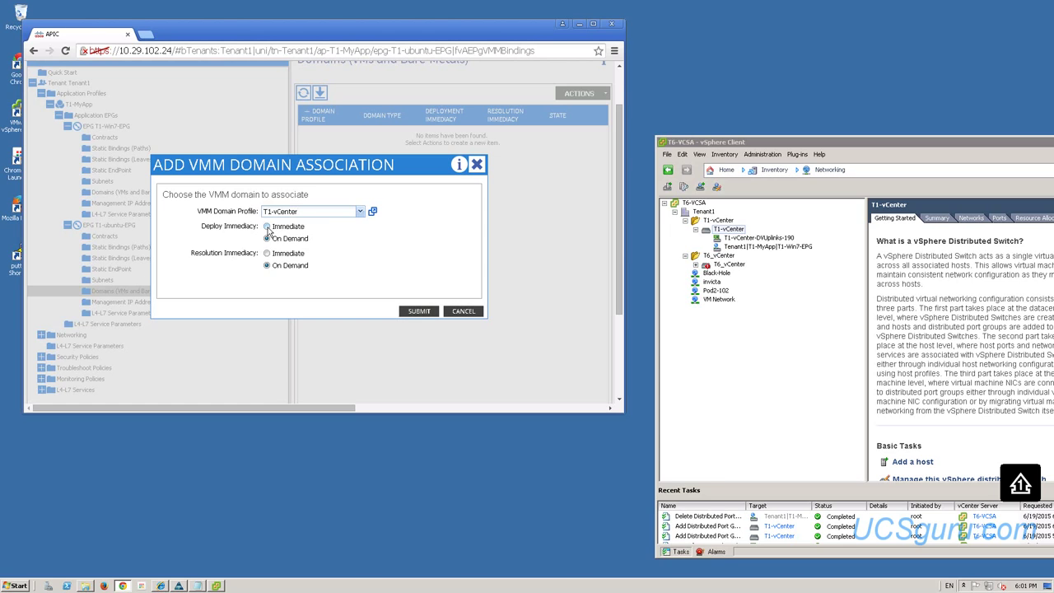
{"action": "left_click", "coordinate": [266, 253]}
{"action": "left_click", "coordinate": [416, 311]}
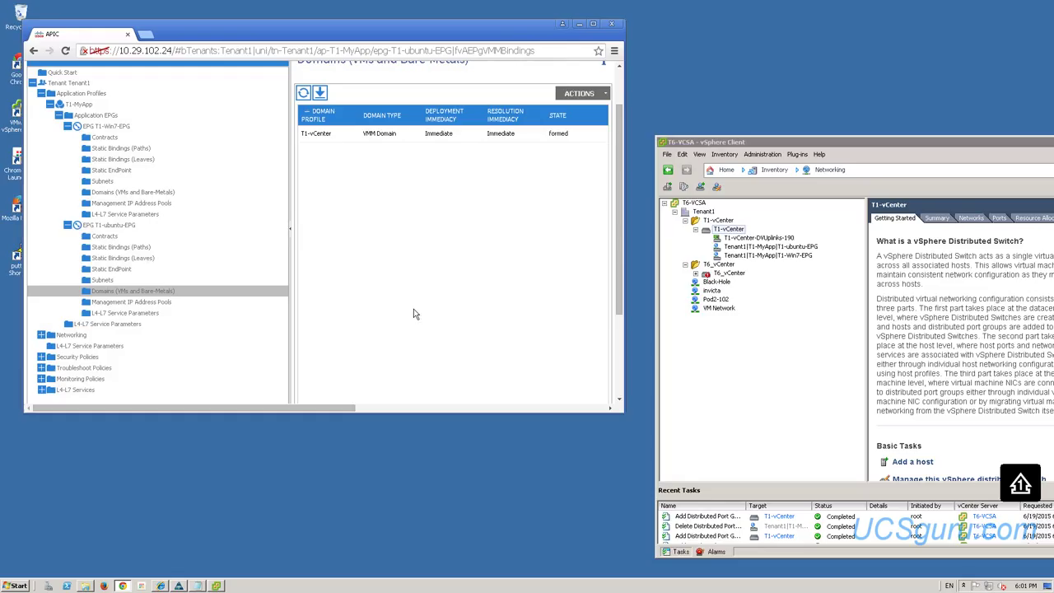
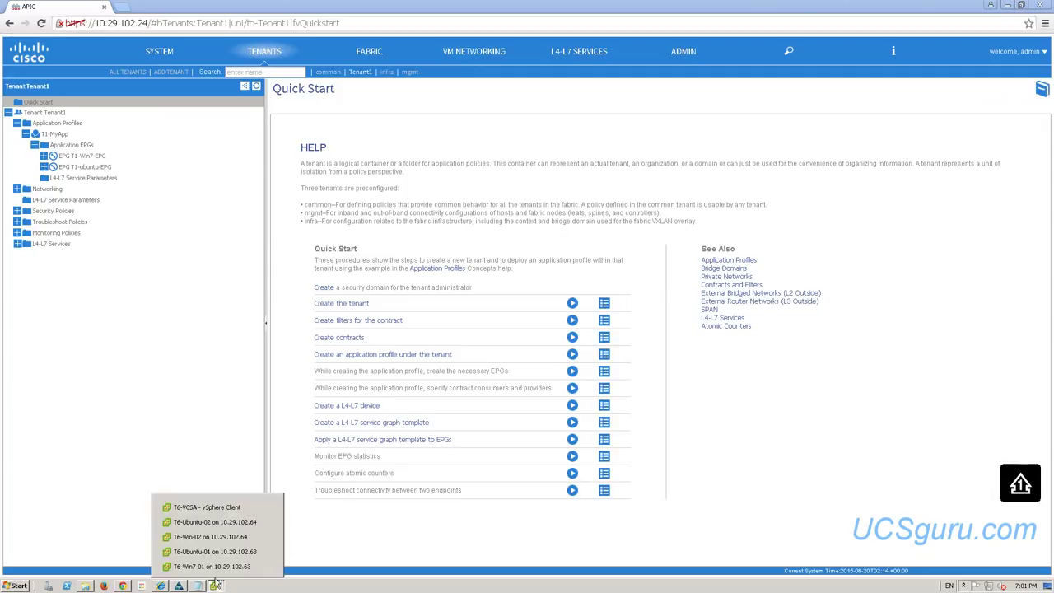
Step: Bring vCenter forward and list the VMs on the Tenant1|T1-MyApp|T1-ubuntu-EPG port group
{"action": "left_click", "coordinate": [211, 506]}
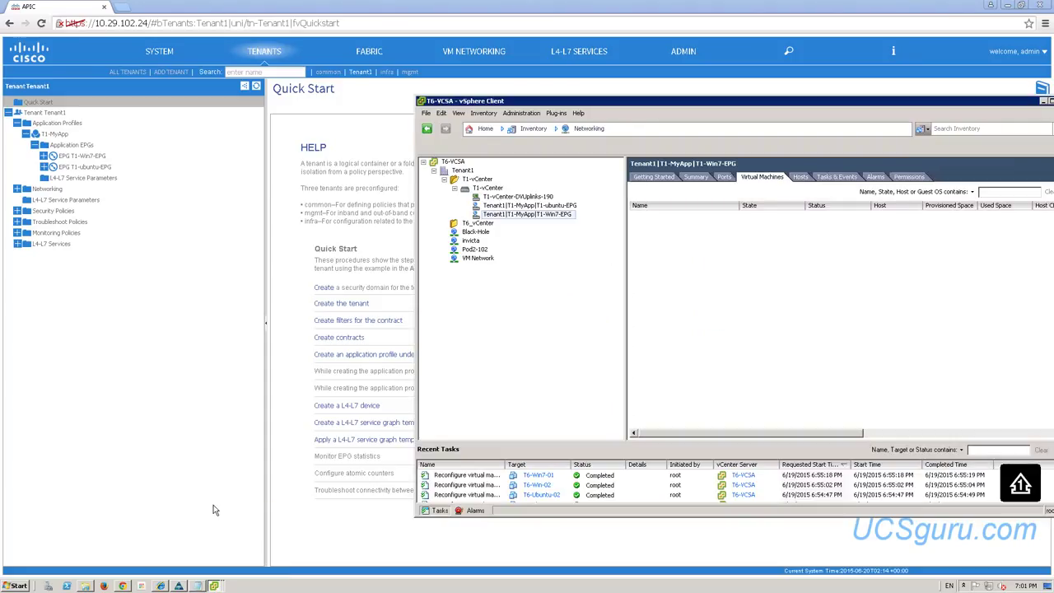
{"action": "left_click", "coordinate": [532, 206]}
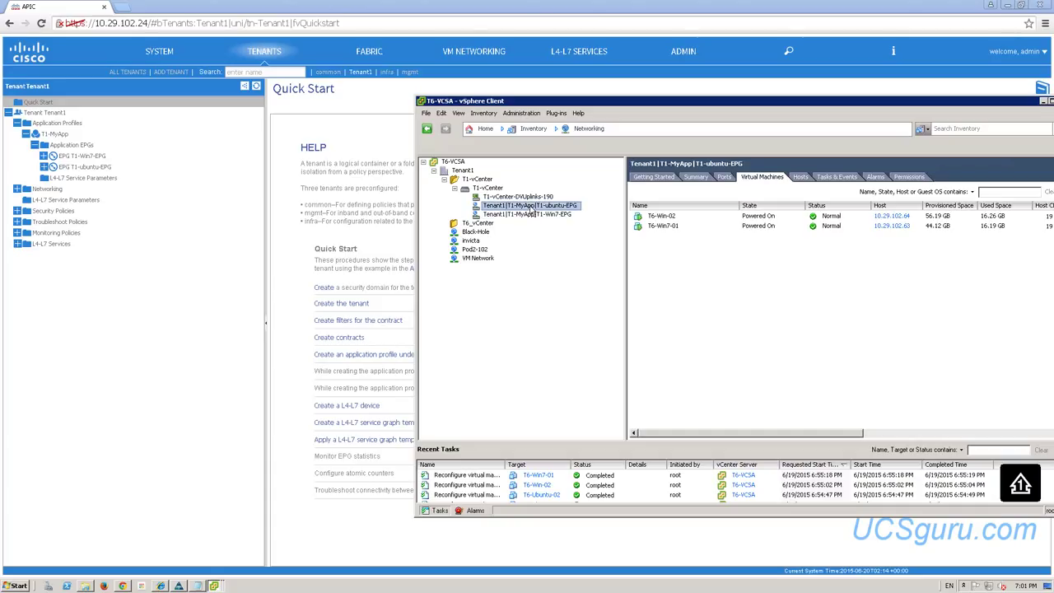
{"action": "left_click", "coordinate": [532, 132]}
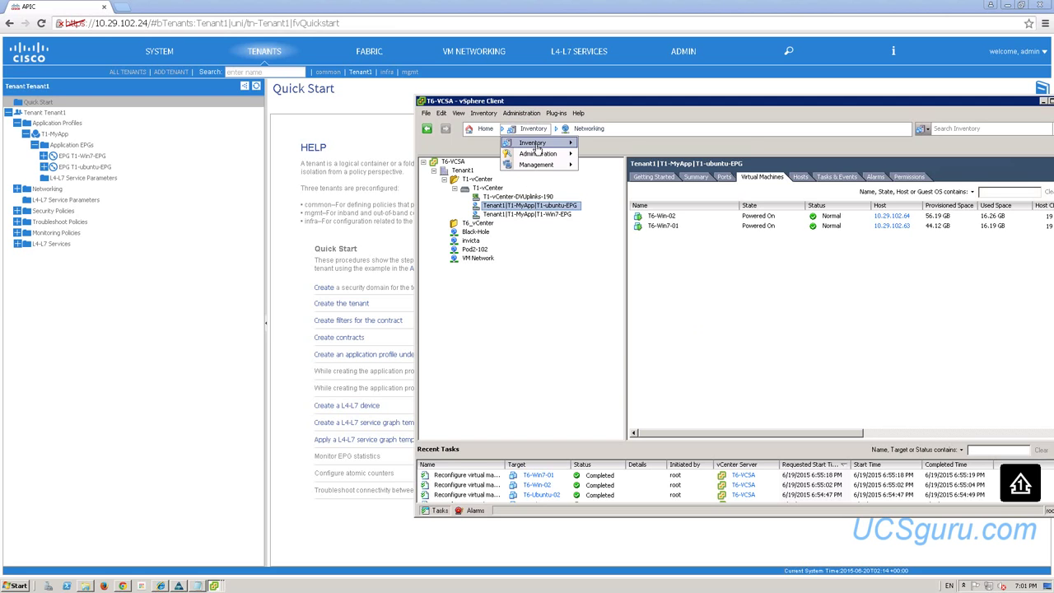
{"action": "mouse_move", "coordinate": [535, 145]}
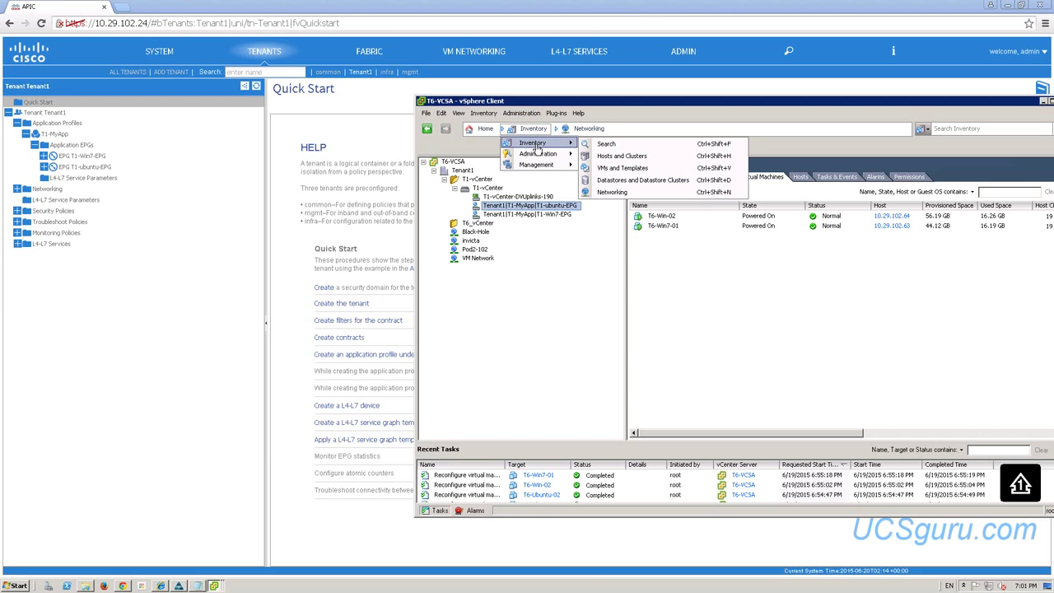
Step: In VMs and Templates, connect T6-Ubuntu-01's Network adapter 1 to T1-ubuntu-EPG
{"action": "left_click", "coordinate": [622, 167]}
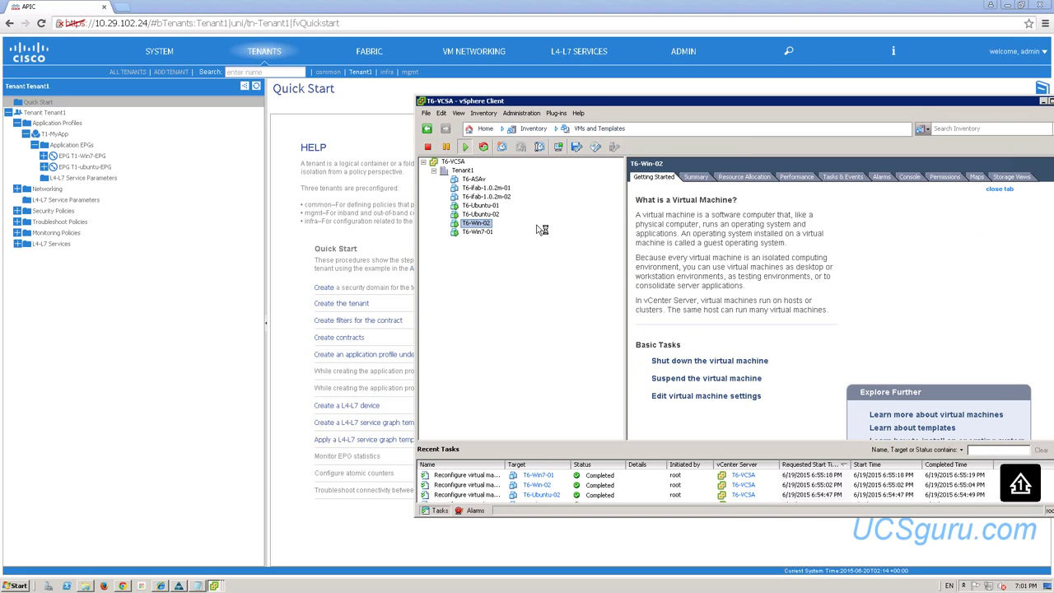
{"action": "left_click", "coordinate": [491, 207]}
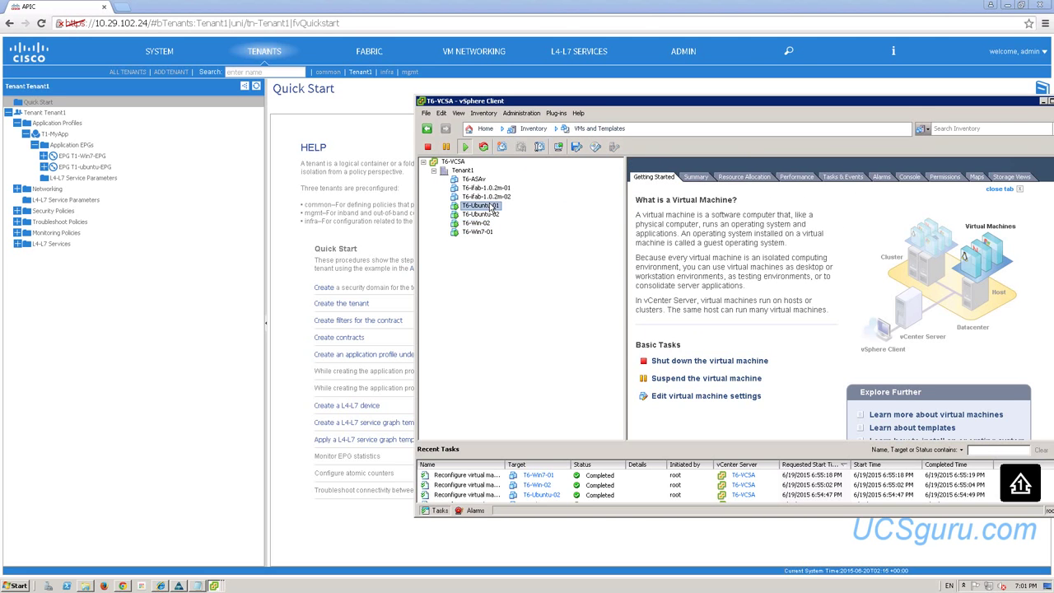
{"action": "right_click", "coordinate": [495, 207]}
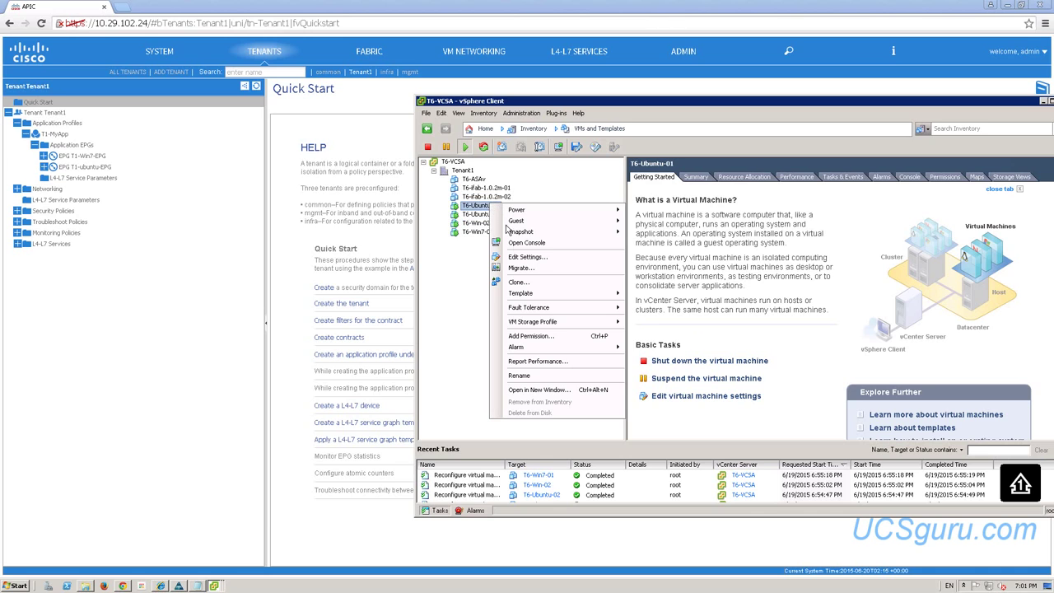
{"action": "left_click", "coordinate": [524, 259]}
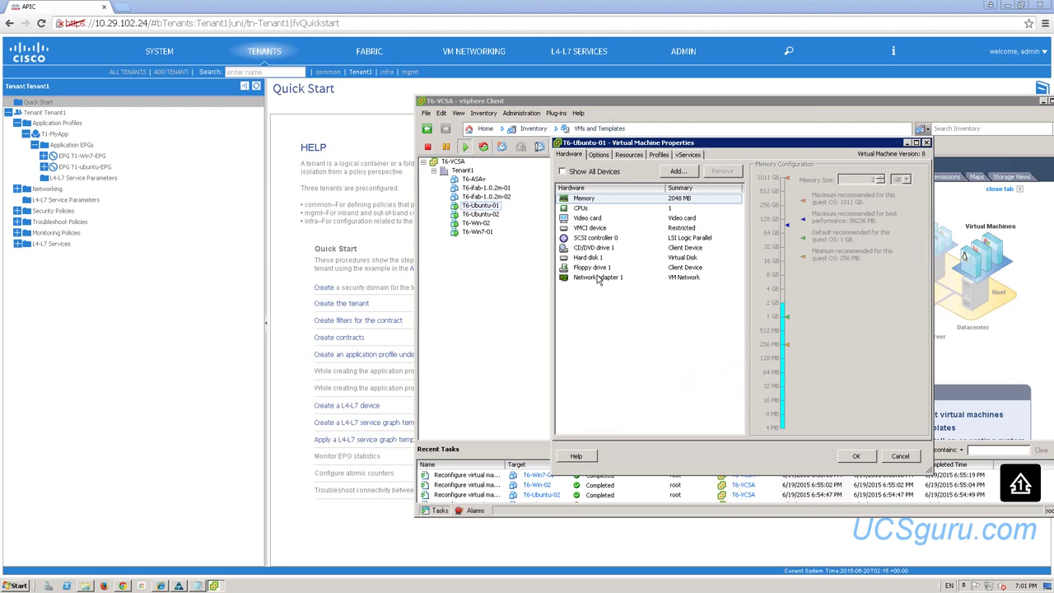
{"action": "left_click", "coordinate": [599, 278]}
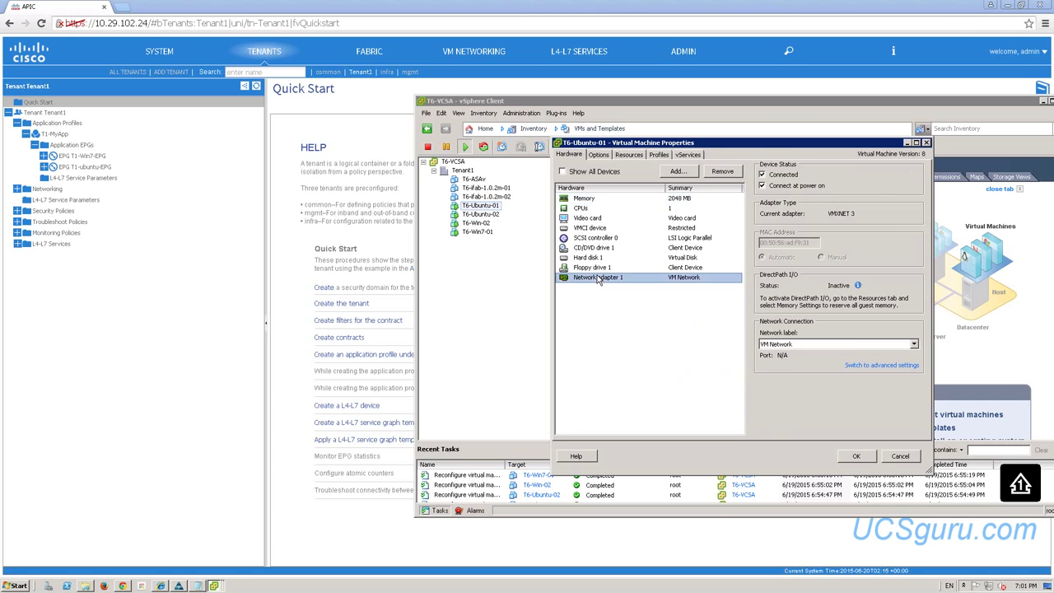
{"action": "left_click", "coordinate": [914, 344]}
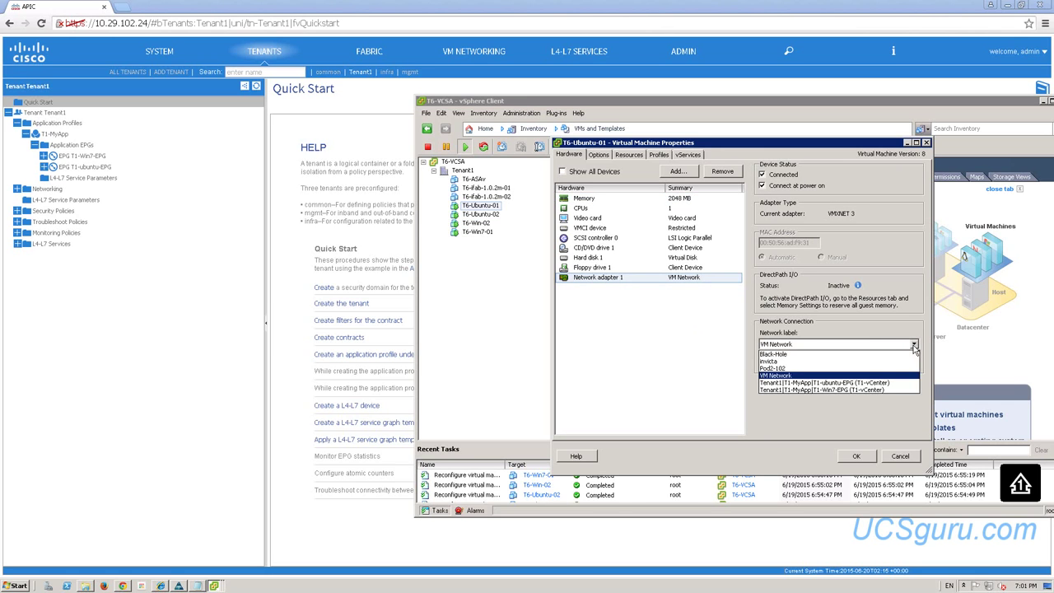
{"action": "left_click", "coordinate": [859, 385]}
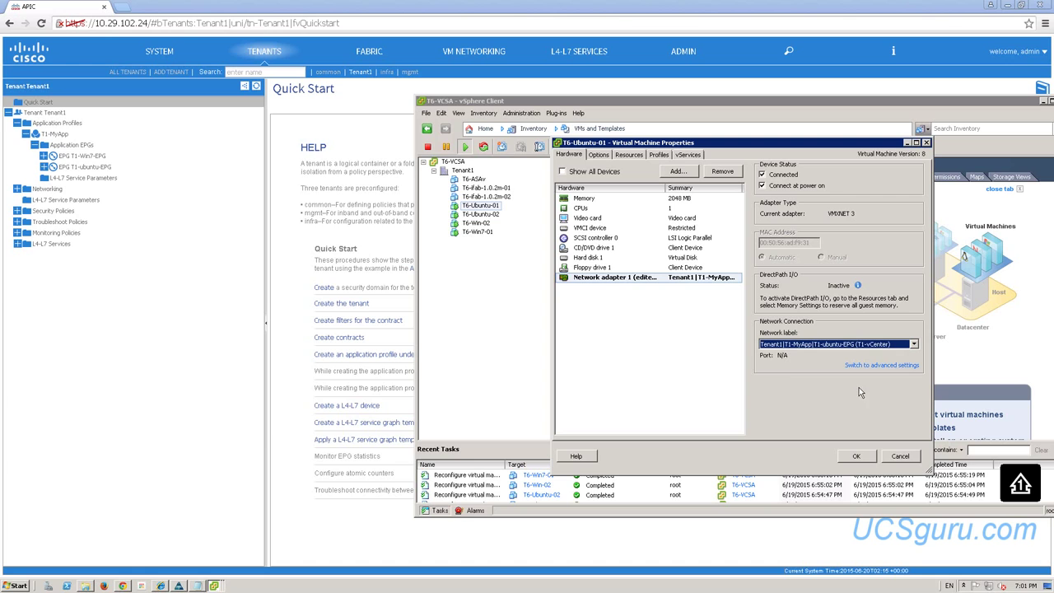
{"action": "left_click", "coordinate": [855, 458]}
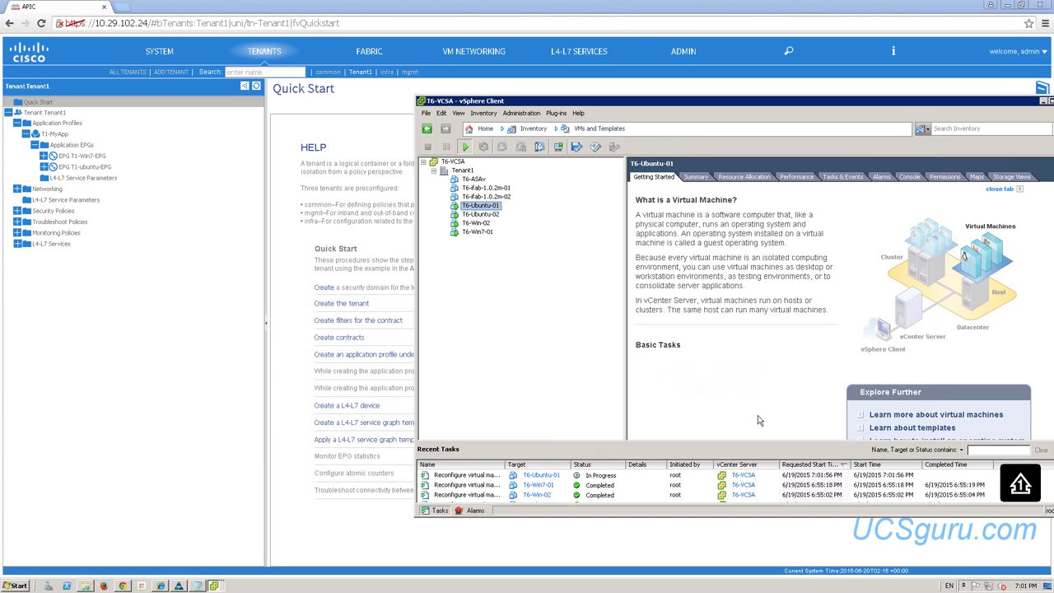
Step: Connect T6-Ubuntu-02's Network adapter 1 to the T1-ubuntu-EPG port group
{"action": "left_click", "coordinate": [488, 216]}
{"action": "right_click", "coordinate": [488, 215]}
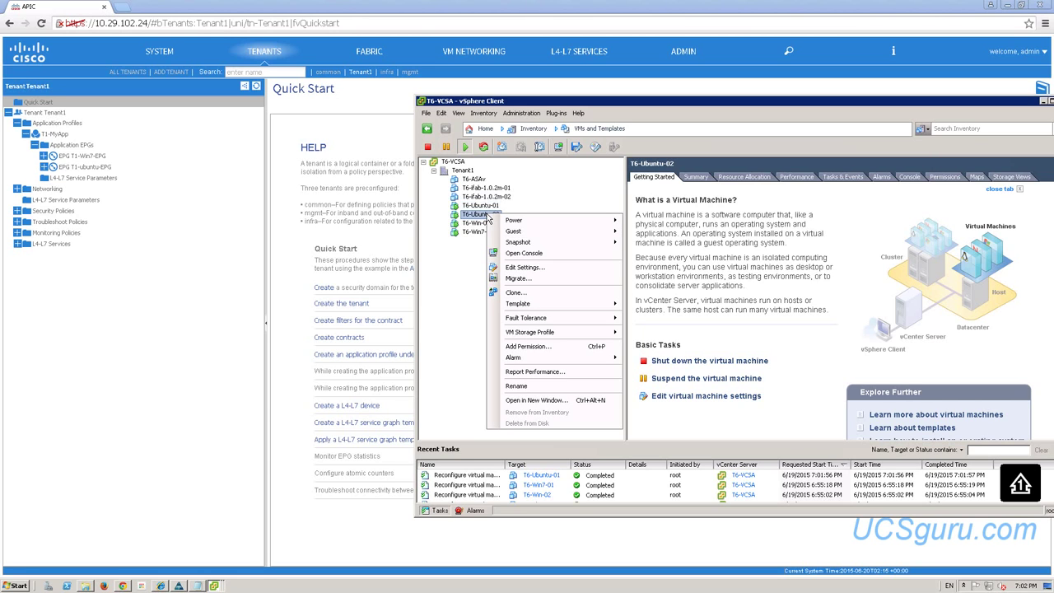
{"action": "left_click", "coordinate": [526, 268]}
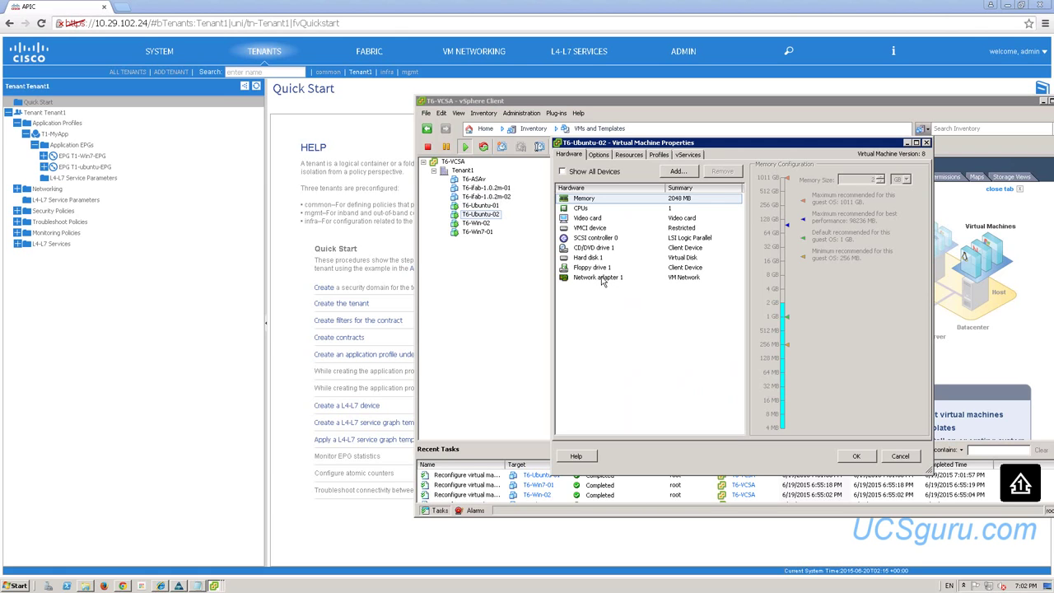
{"action": "left_click", "coordinate": [602, 281]}
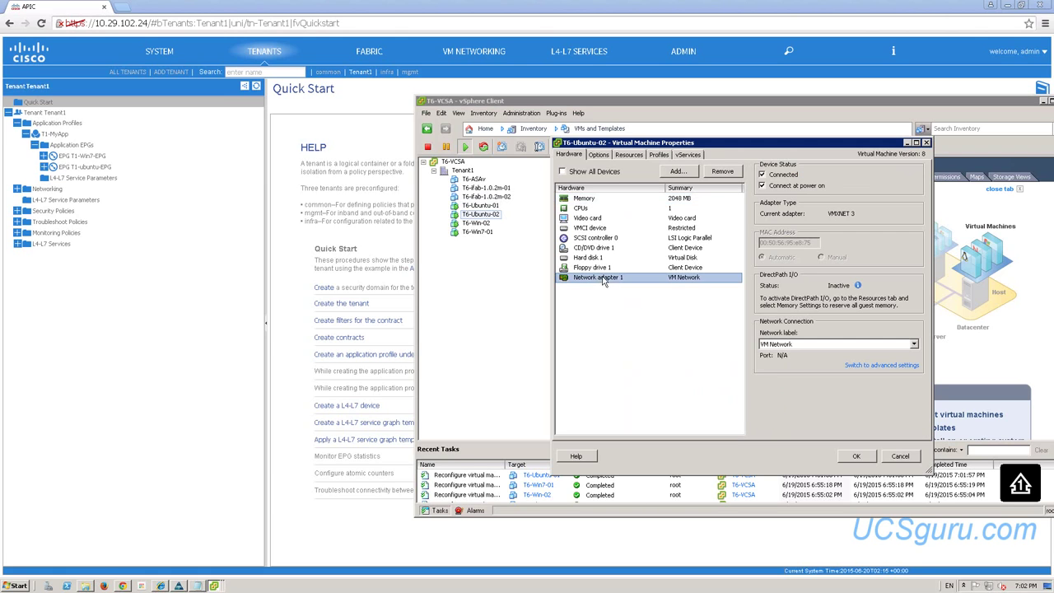
{"action": "left_click", "coordinate": [913, 347]}
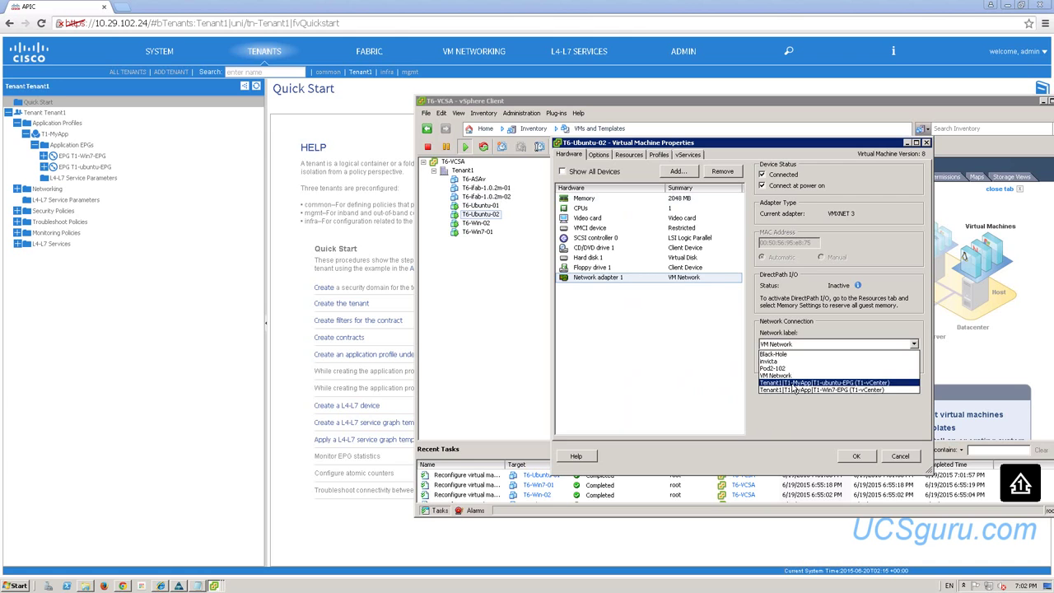
{"action": "left_click", "coordinate": [793, 385]}
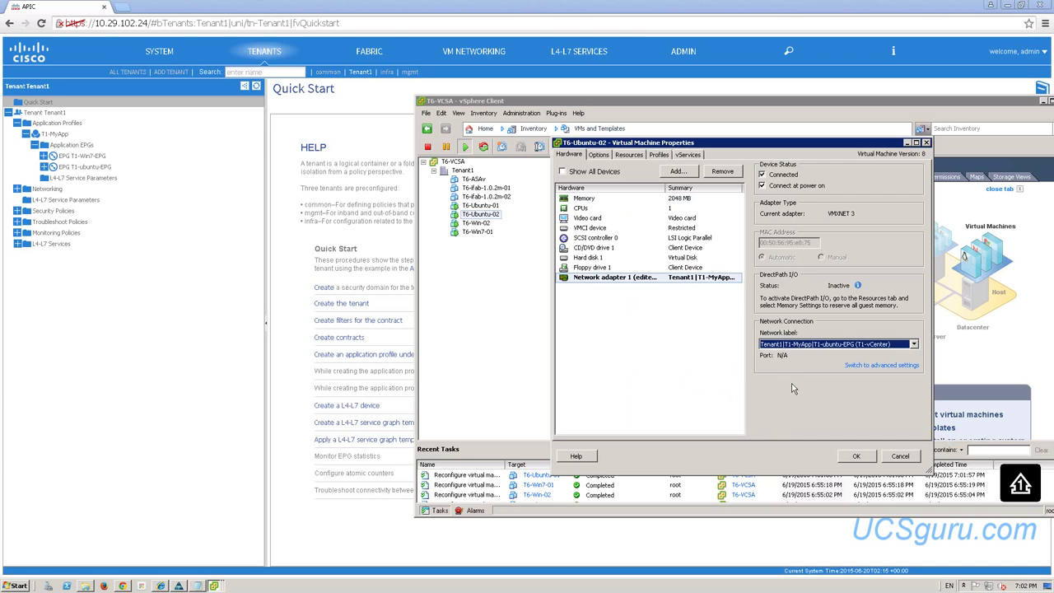
{"action": "left_click", "coordinate": [858, 457]}
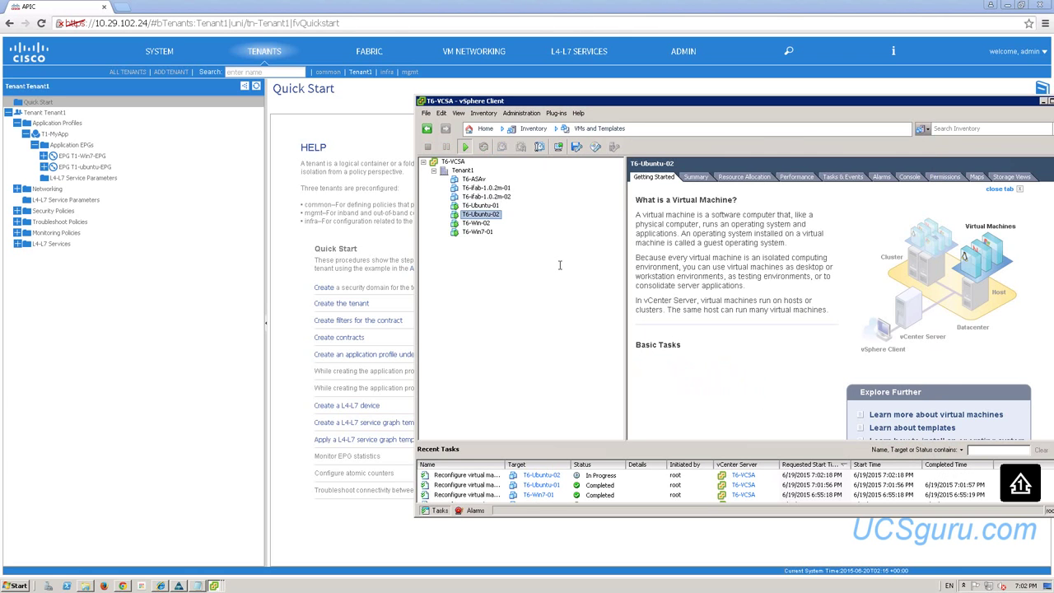
Step: Move T6-Win-02's Network adapter 1 to the T1-Win7-EPG port group
{"action": "left_click", "coordinate": [477, 224]}
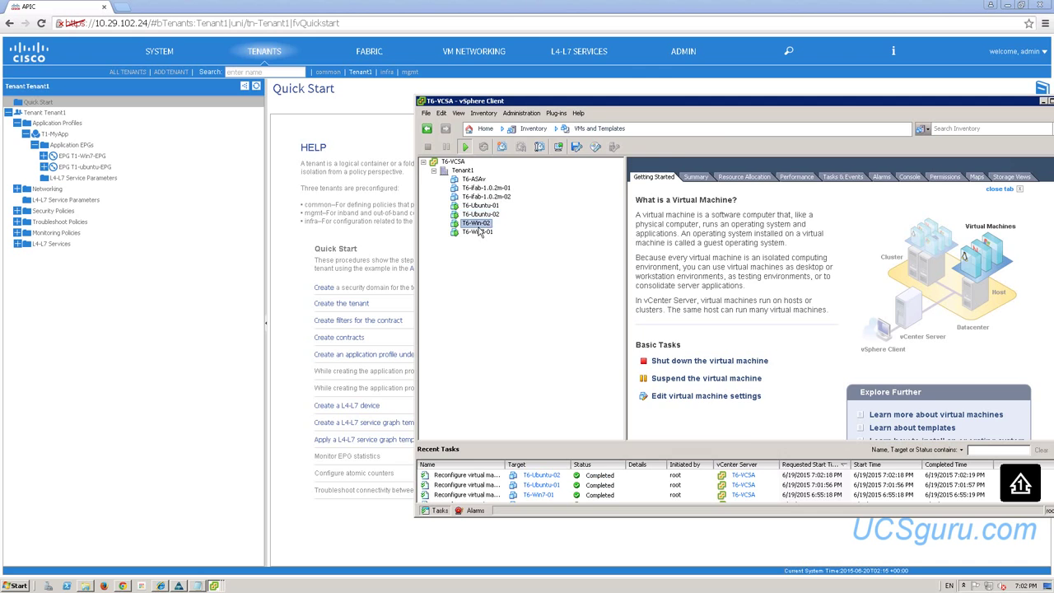
{"action": "right_click", "coordinate": [480, 229]}
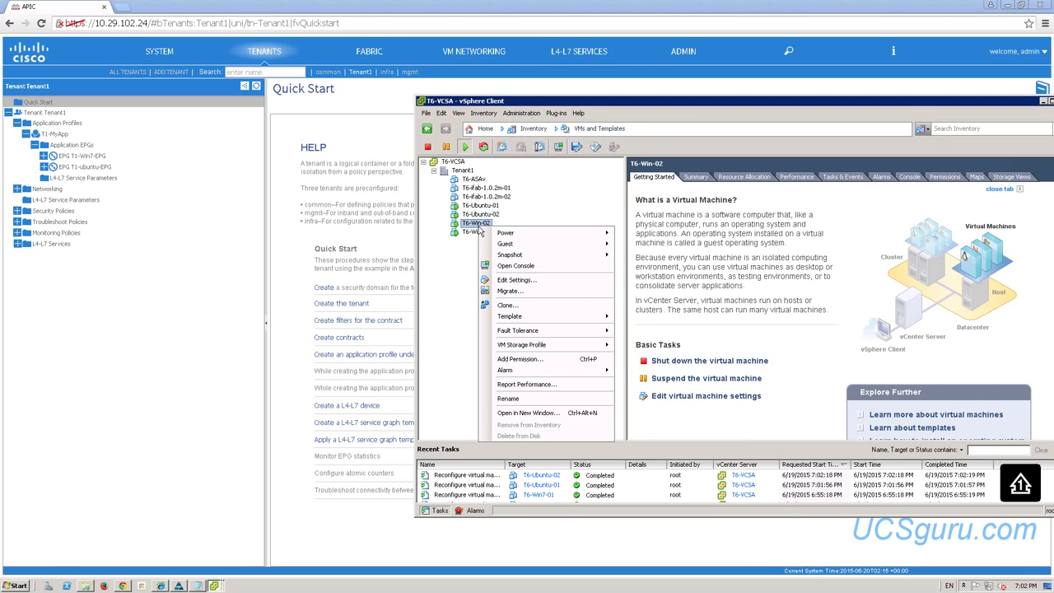
{"action": "left_click", "coordinate": [517, 279]}
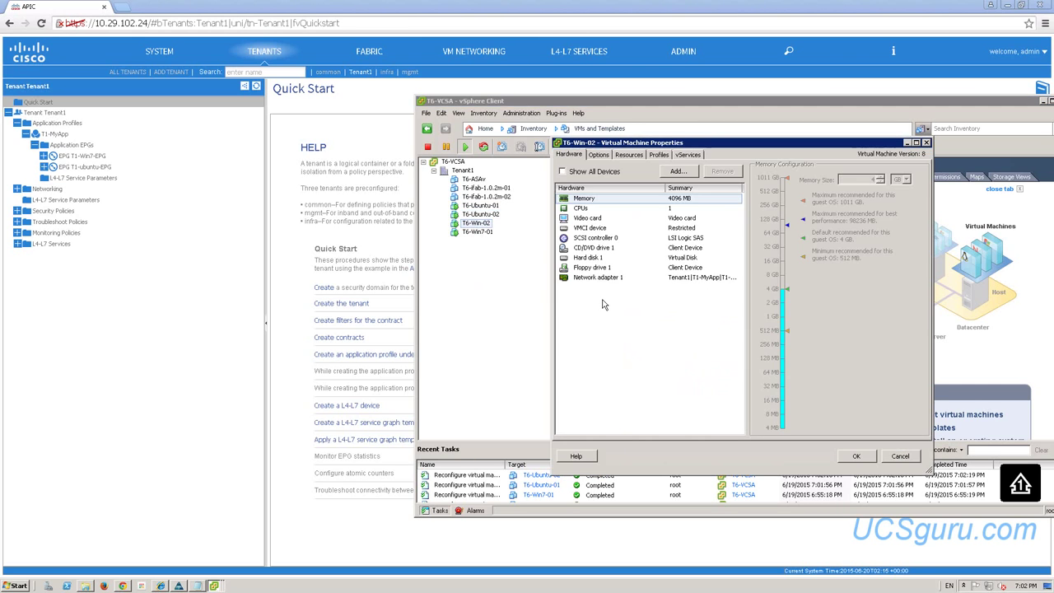
{"action": "left_click", "coordinate": [600, 280]}
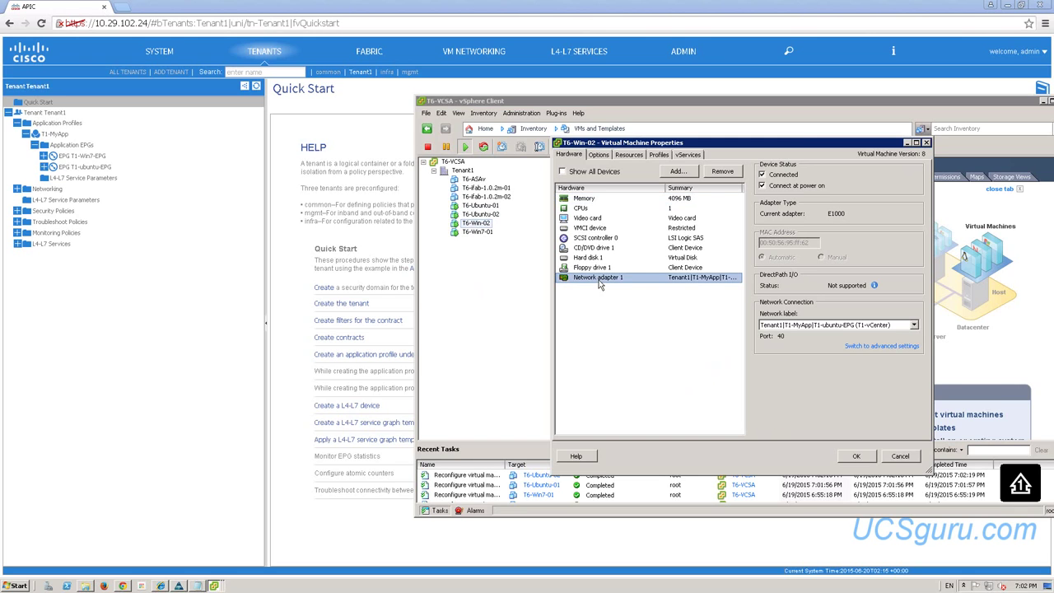
{"action": "left_click", "coordinate": [913, 325]}
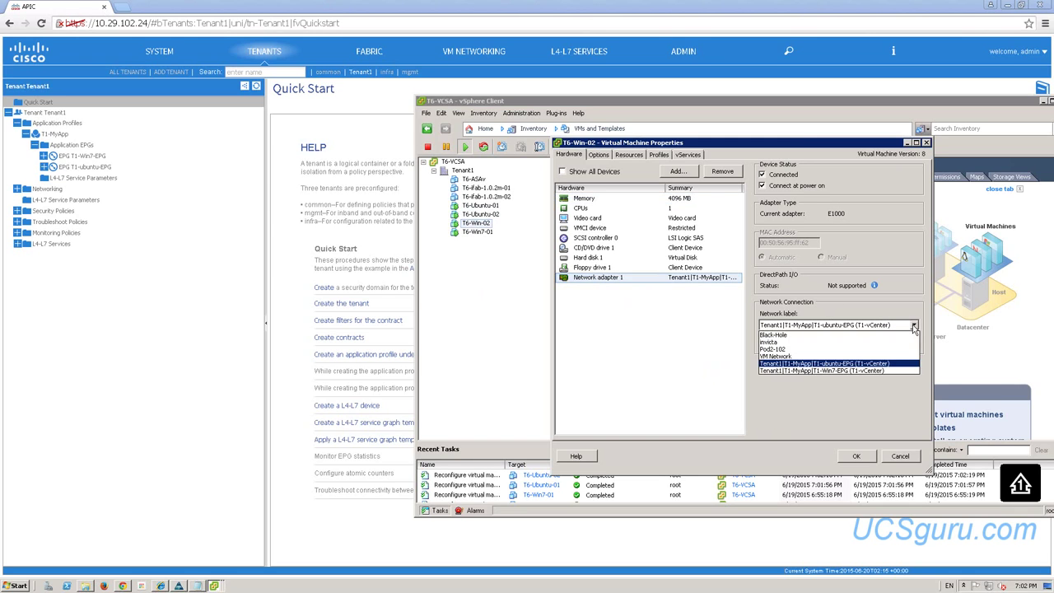
{"action": "left_click", "coordinate": [783, 371]}
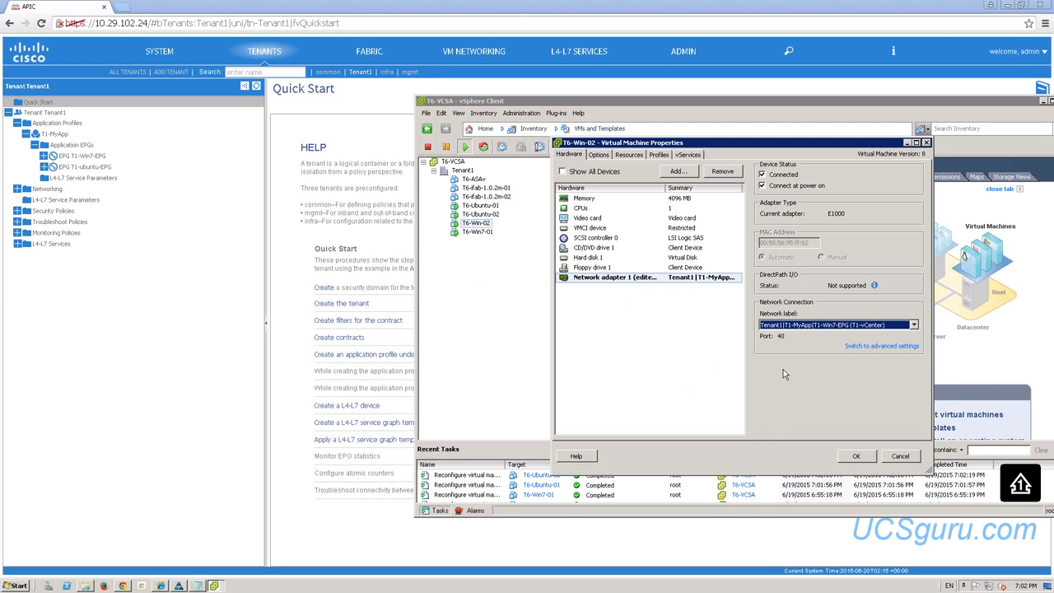
{"action": "left_click", "coordinate": [854, 455]}
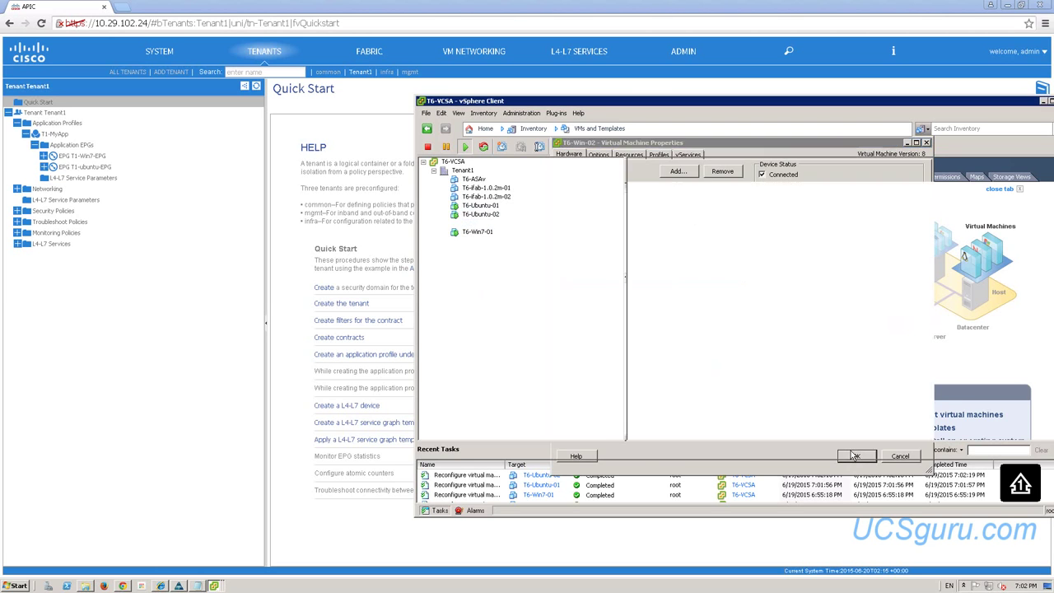
Step: Move T6-Win7-01's Network adapter 1 to the T1-Win7-EPG port group
{"action": "left_click", "coordinate": [485, 235]}
{"action": "right_click", "coordinate": [486, 235]}
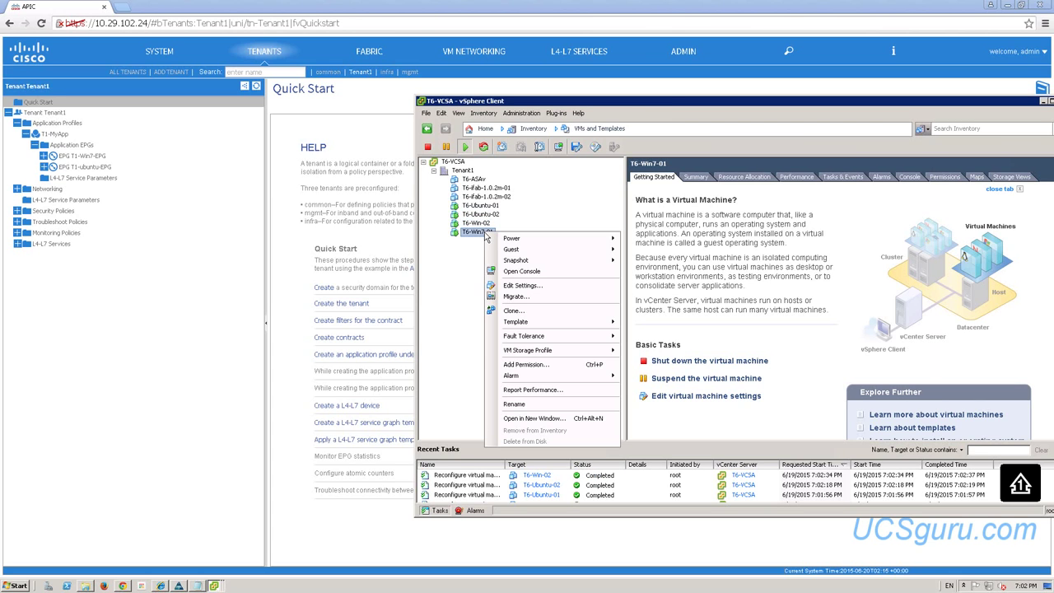
{"action": "left_click", "coordinate": [521, 286]}
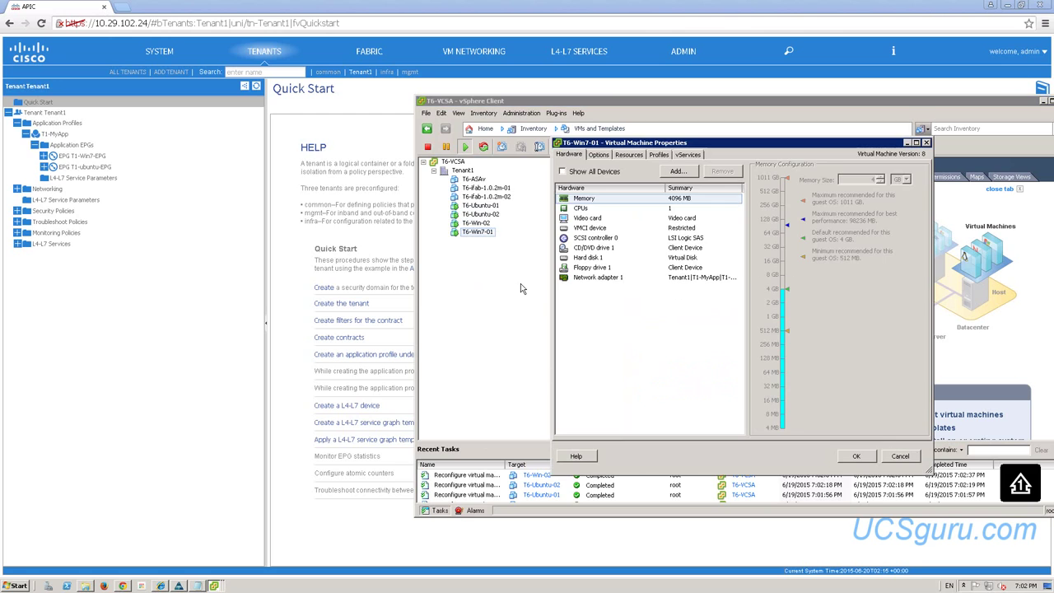
{"action": "left_click", "coordinate": [598, 278]}
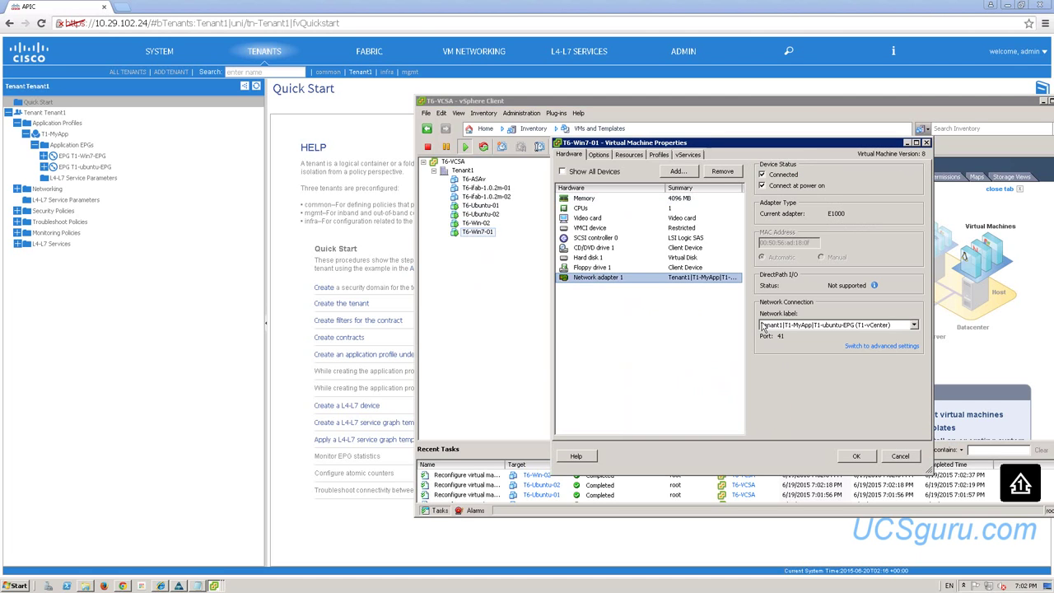
{"action": "left_click", "coordinate": [912, 326]}
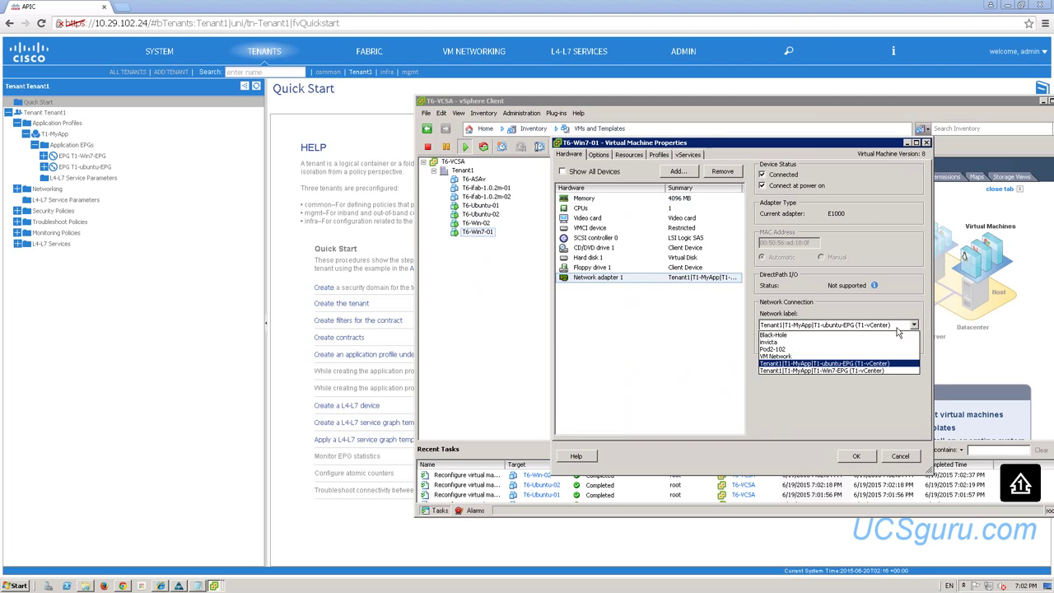
{"action": "left_click", "coordinate": [781, 370]}
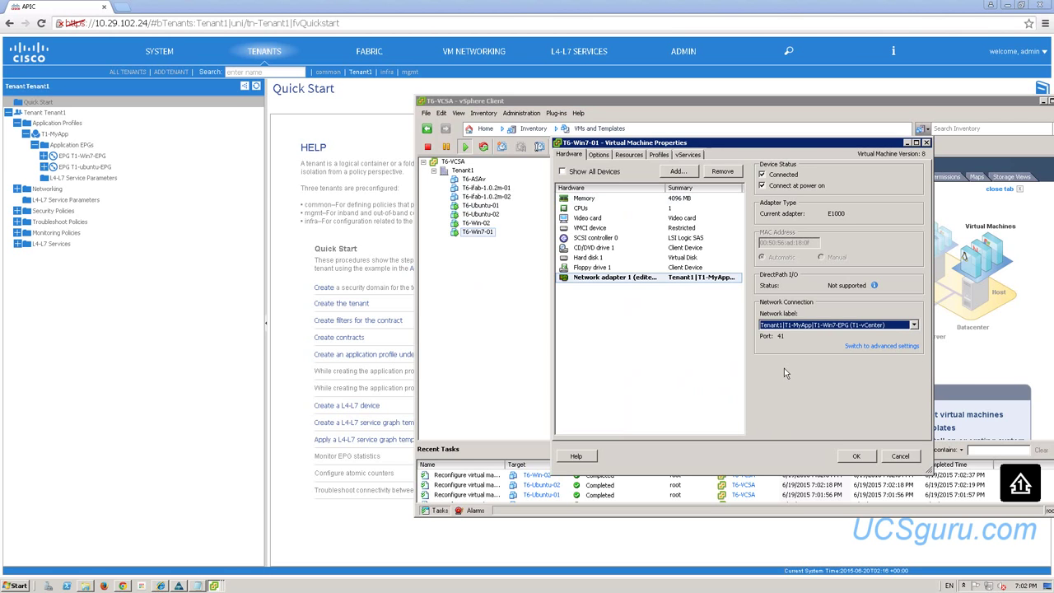
{"action": "left_click", "coordinate": [855, 456]}
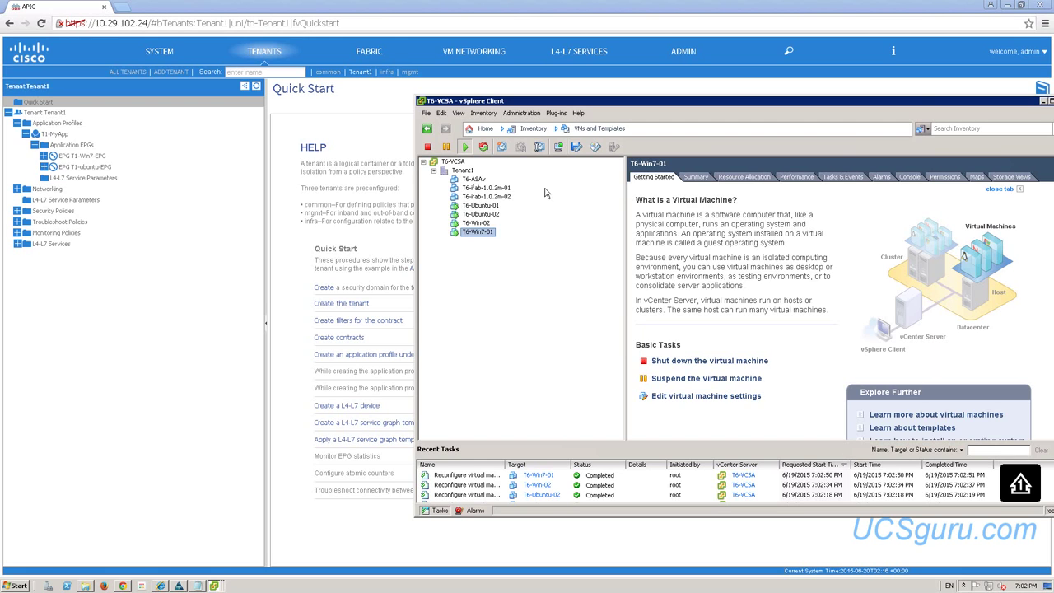
Step: In Networking, view T6-Win-02 and T6-Win7-01 on T1-Win7-EPG, then open APIC Security Policies
{"action": "left_click", "coordinate": [525, 131]}
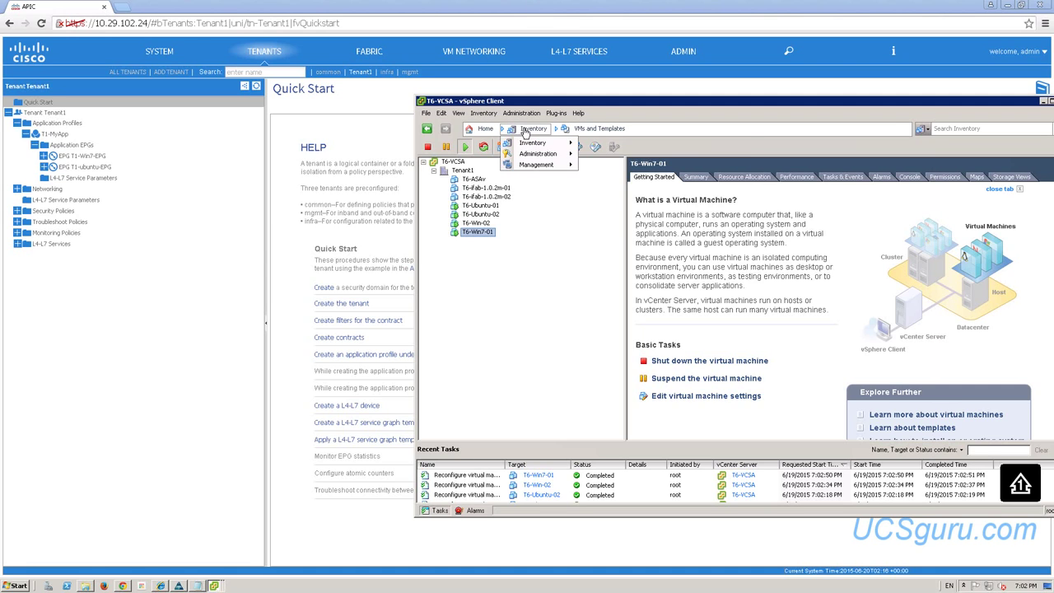
{"action": "mouse_move", "coordinate": [535, 145]}
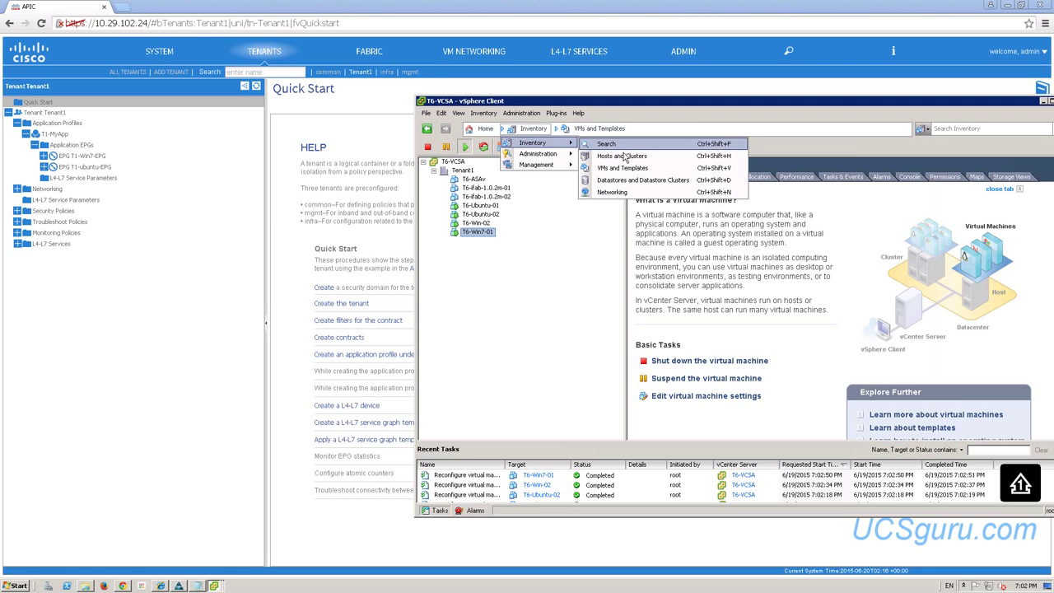
{"action": "left_click", "coordinate": [617, 192]}
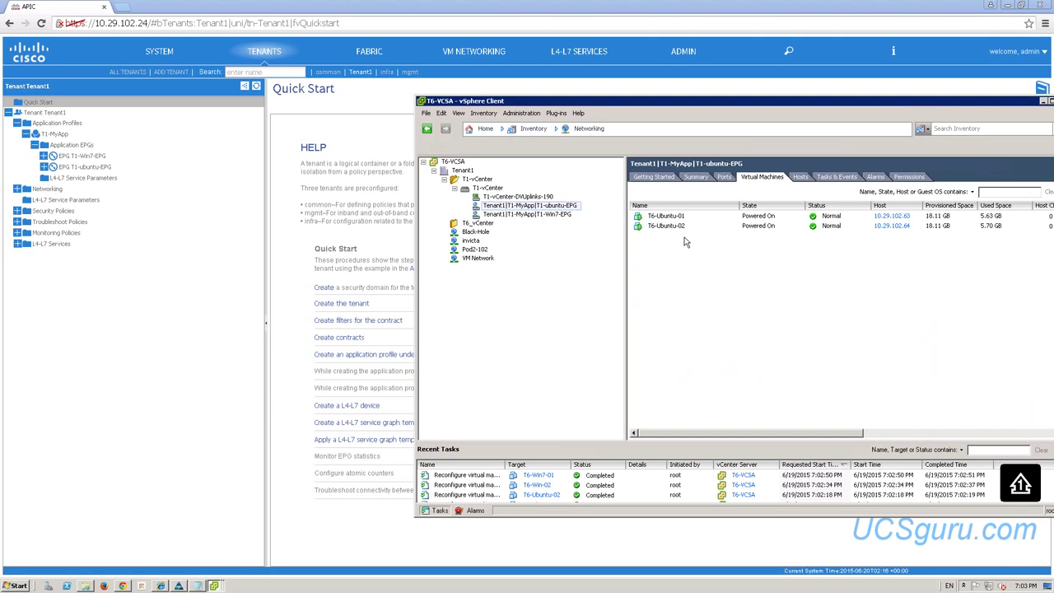
{"action": "left_click", "coordinate": [560, 216]}
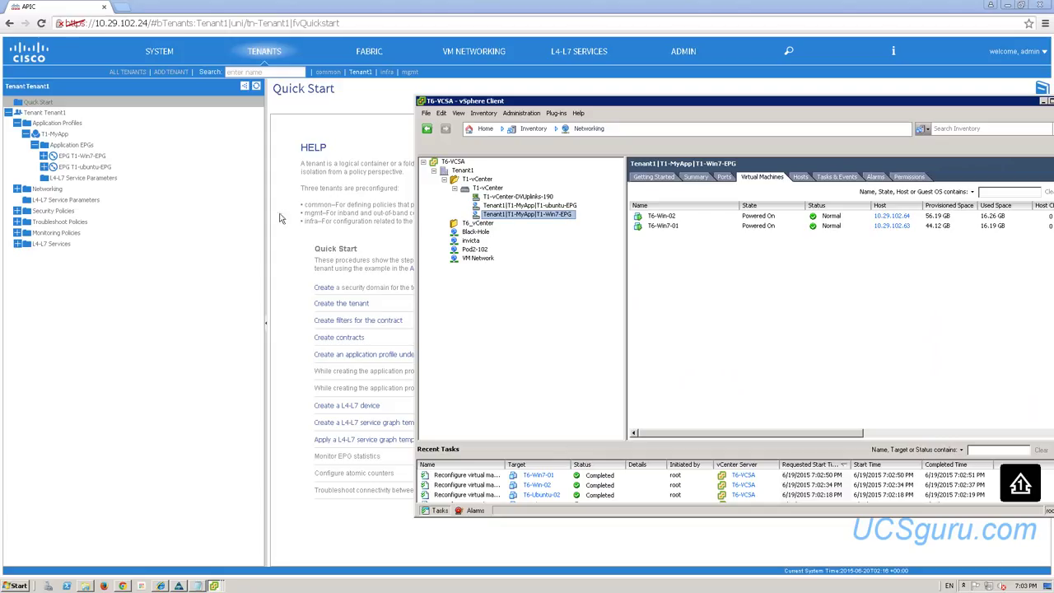
{"action": "left_click", "coordinate": [217, 212]}
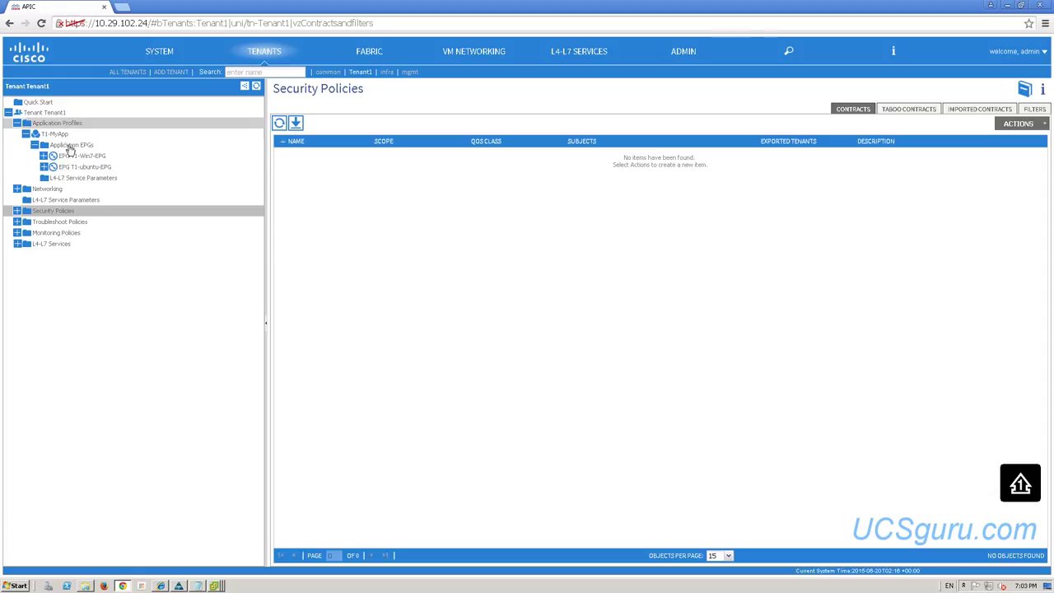
Step: Compare the client endpoints learned in T1-Win7-EPG and T1-ubuntu-EPG, refreshing the ubuntu list
{"action": "left_click", "coordinate": [76, 156]}
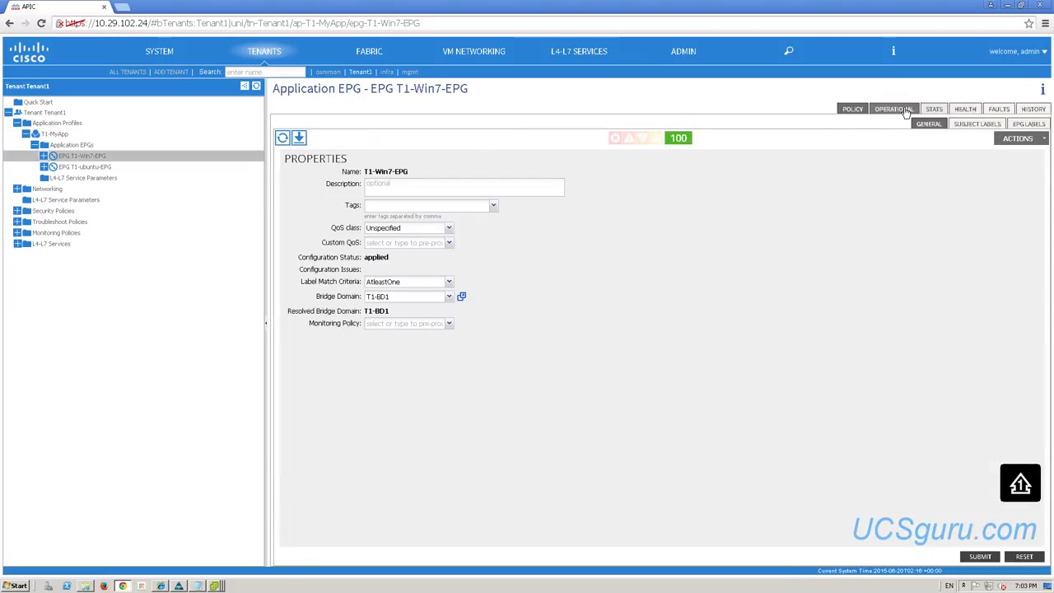
{"action": "left_click", "coordinate": [906, 111]}
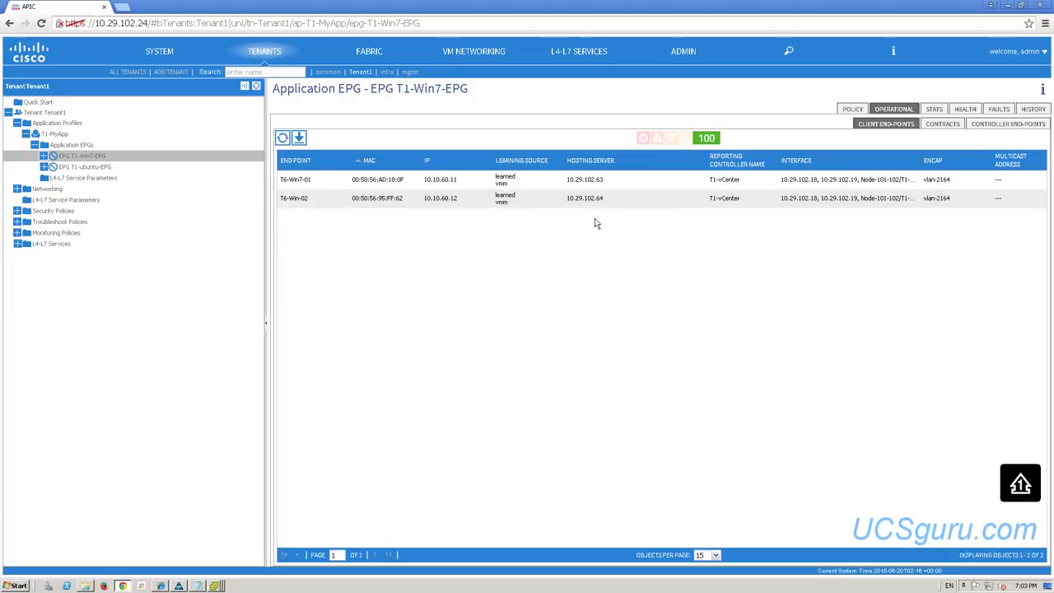
{"action": "left_click", "coordinate": [86, 167]}
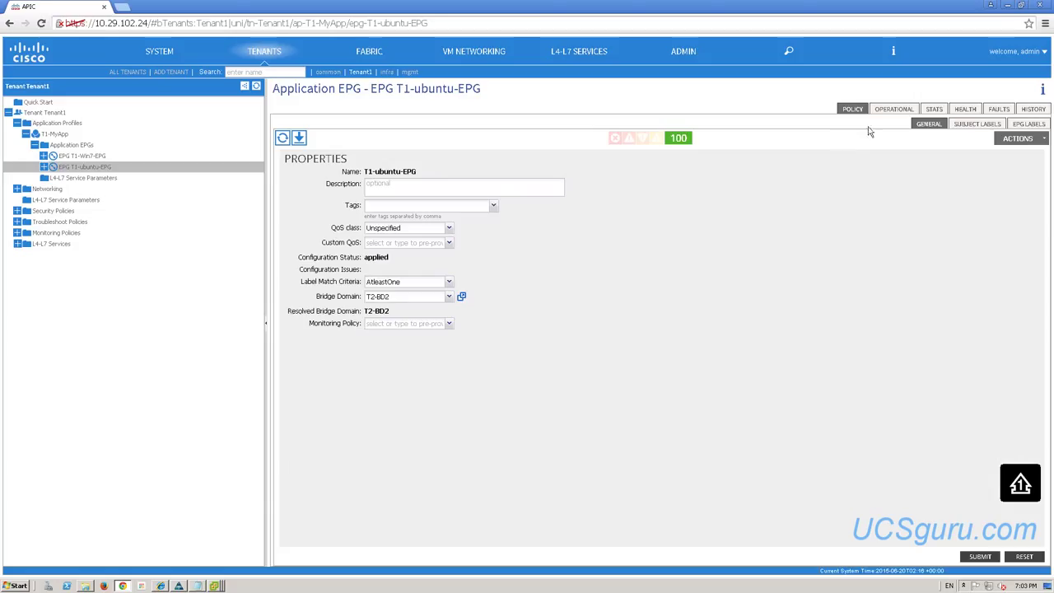
{"action": "left_click", "coordinate": [887, 108]}
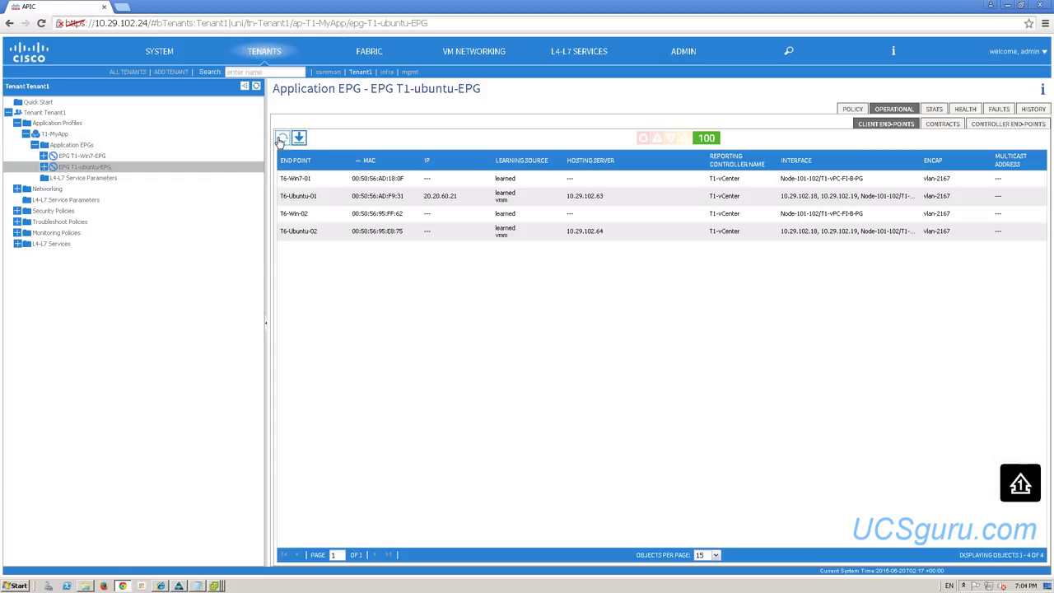
{"action": "left_click", "coordinate": [281, 140]}
Step: Recheck both EPGs' client endpoints and refresh T1-ubuntu-EPG's list again
{"action": "left_click", "coordinate": [98, 157]}
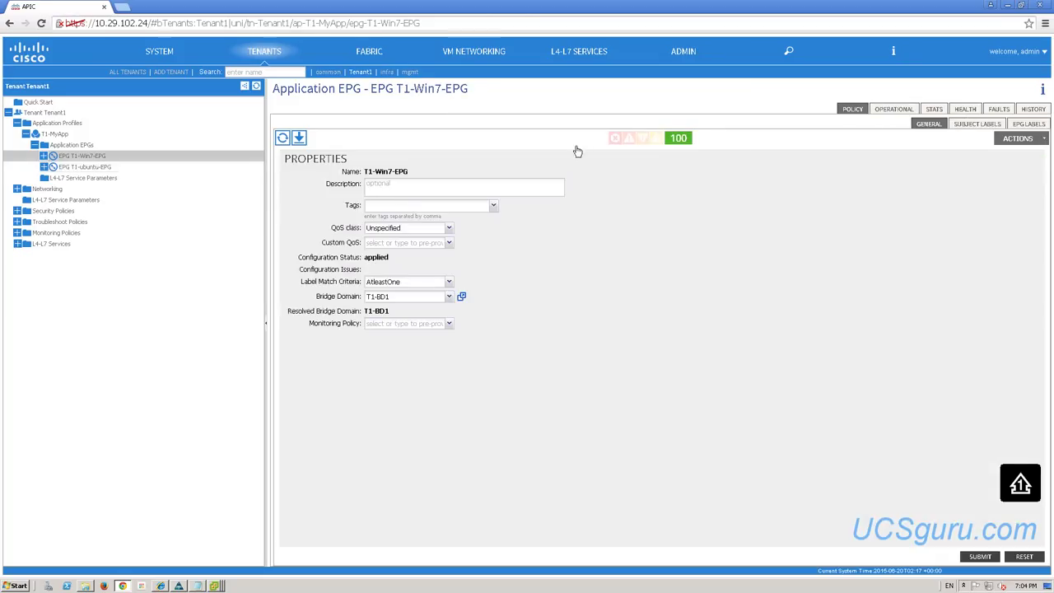
{"action": "left_click", "coordinate": [892, 111]}
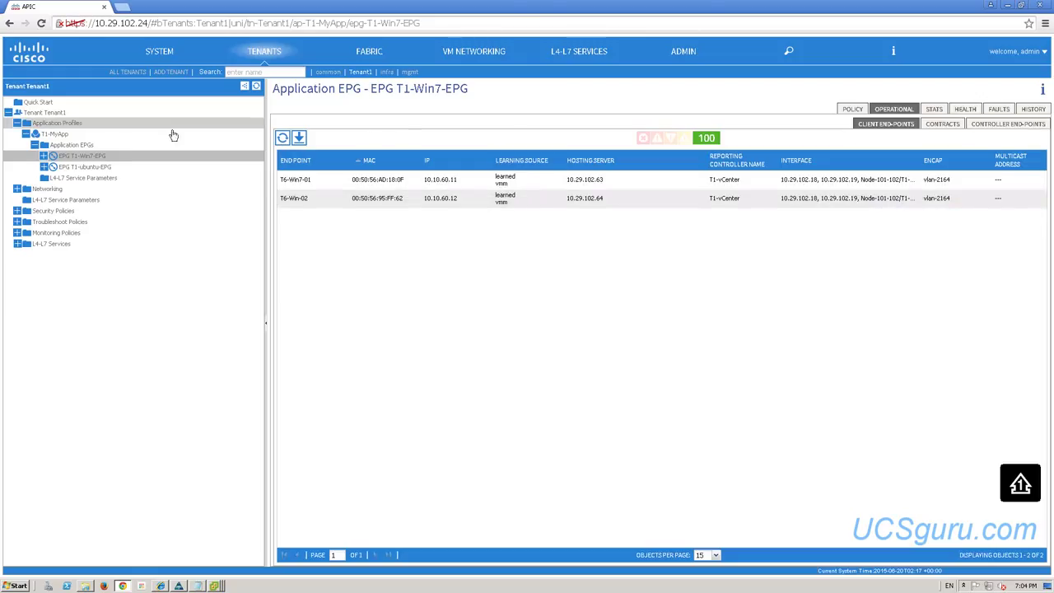
{"action": "left_click", "coordinate": [85, 167]}
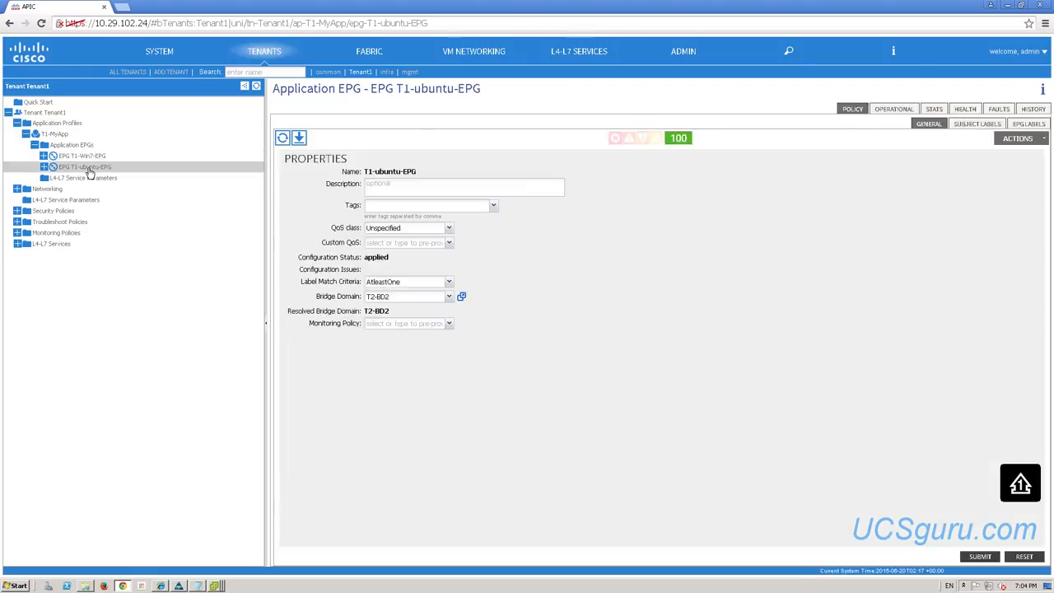
{"action": "left_click", "coordinate": [892, 110]}
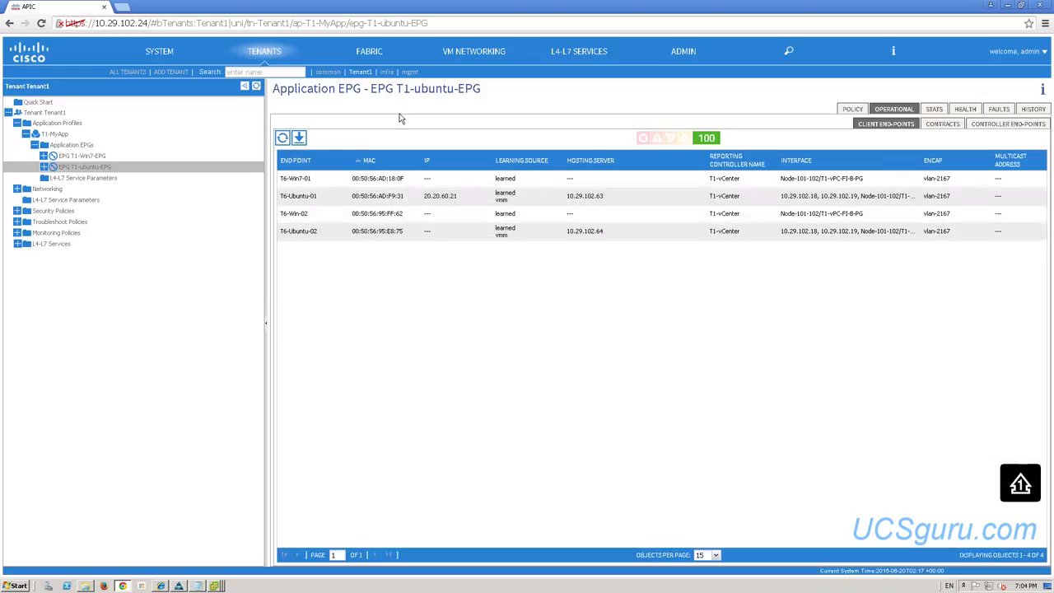
{"action": "left_click", "coordinate": [283, 140]}
Step: Reload T1-ubuntu-EPG and show its four endpoints: T6-Win7-01, T6-Ubuntu-01, T6-Win-02, T6-Ubuntu-02
{"action": "left_click", "coordinate": [81, 156]}
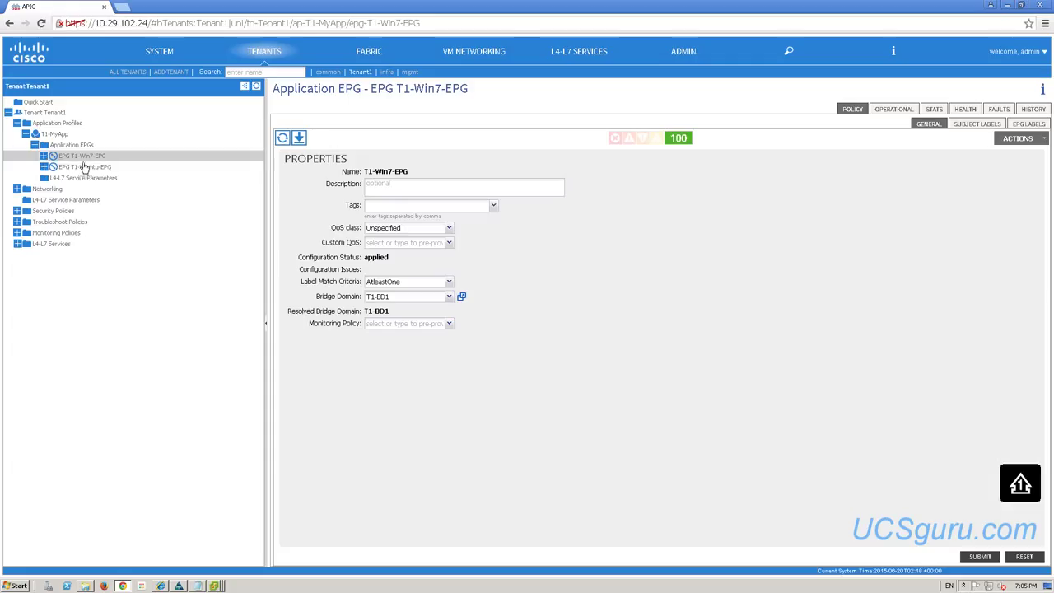
{"action": "left_click", "coordinate": [85, 168]}
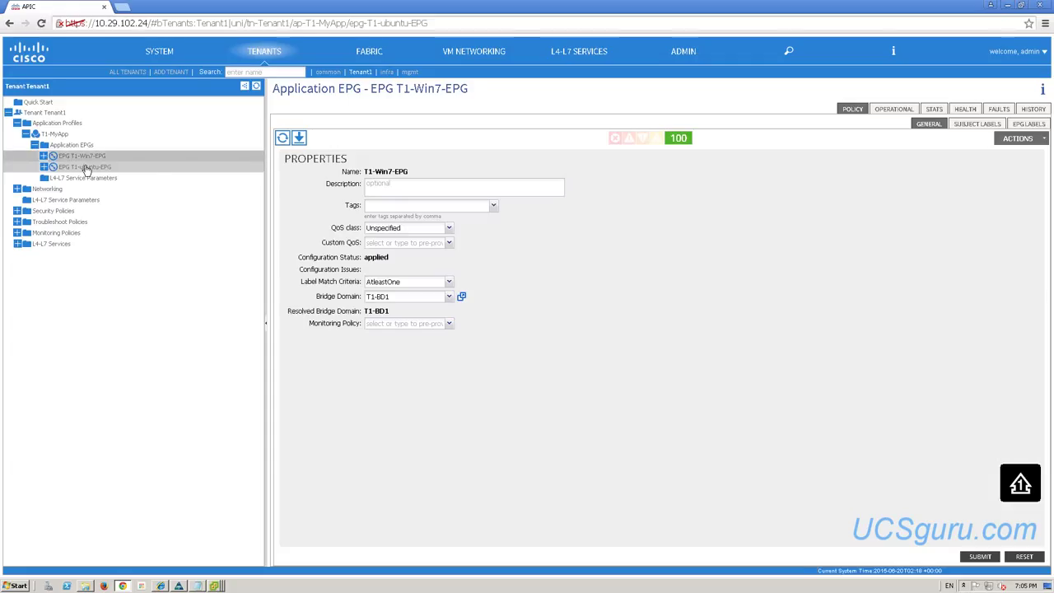
{"action": "left_click", "coordinate": [285, 139]}
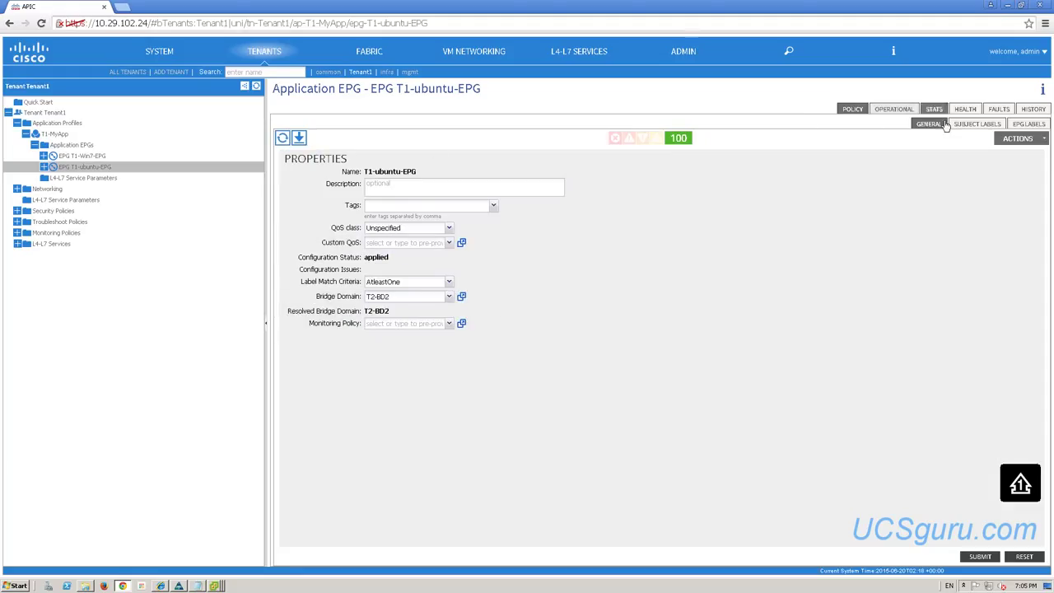
{"action": "left_click", "coordinate": [894, 109]}
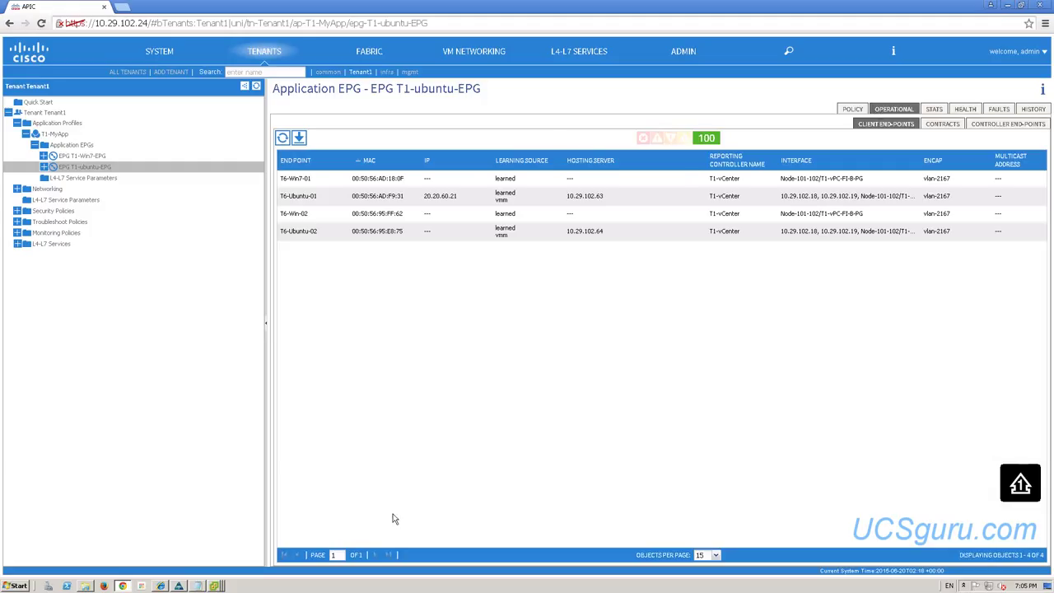
{"action": "left_click", "coordinate": [215, 586]}
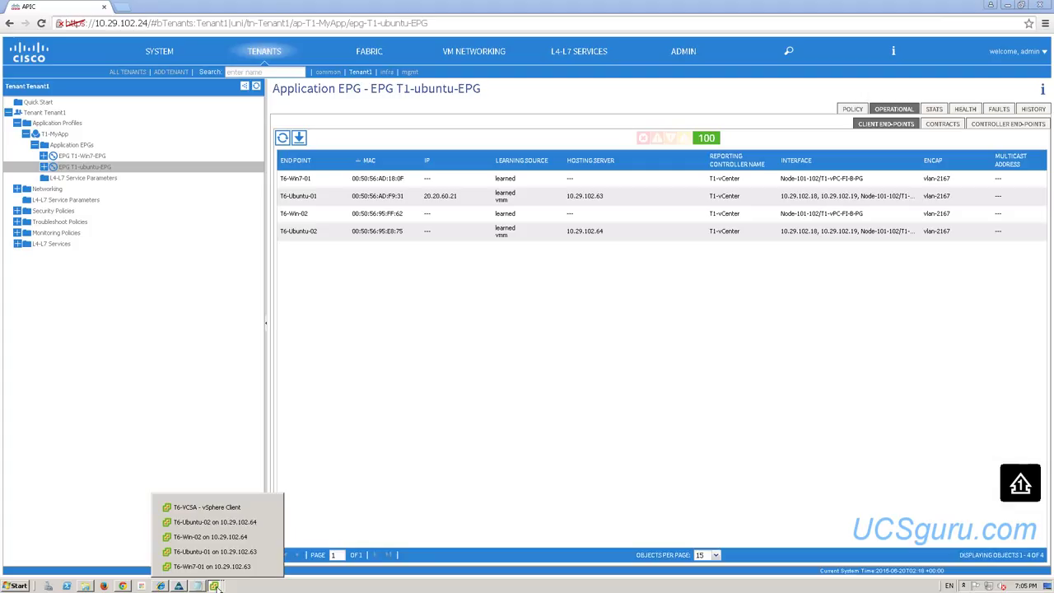
Step: Arrange the T6-Win-02 and T6-Win7-01 consoles side by side
{"action": "left_click", "coordinate": [200, 539]}
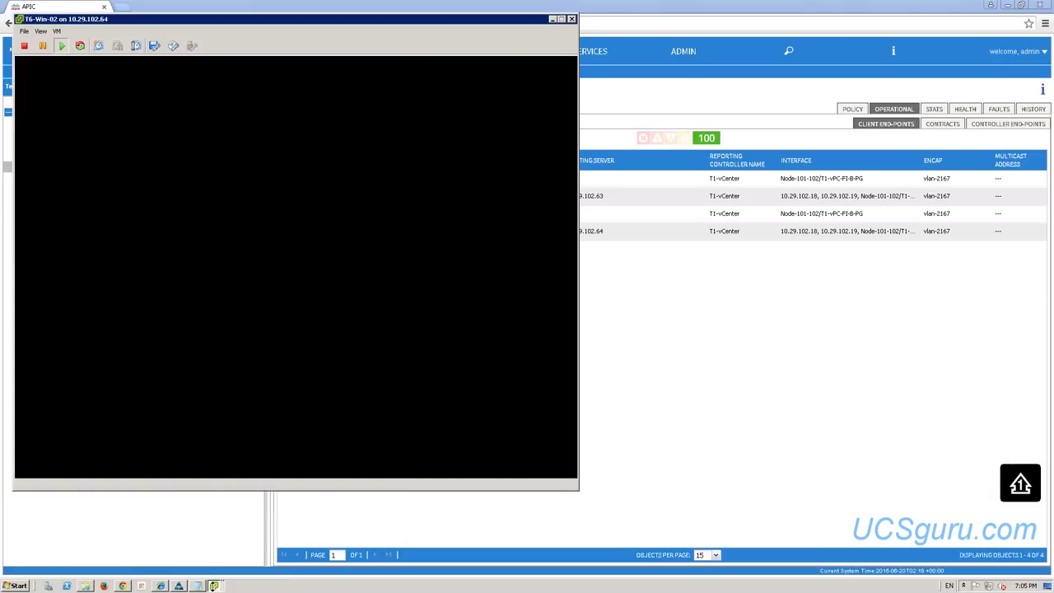
{"action": "left_click", "coordinate": [214, 585]}
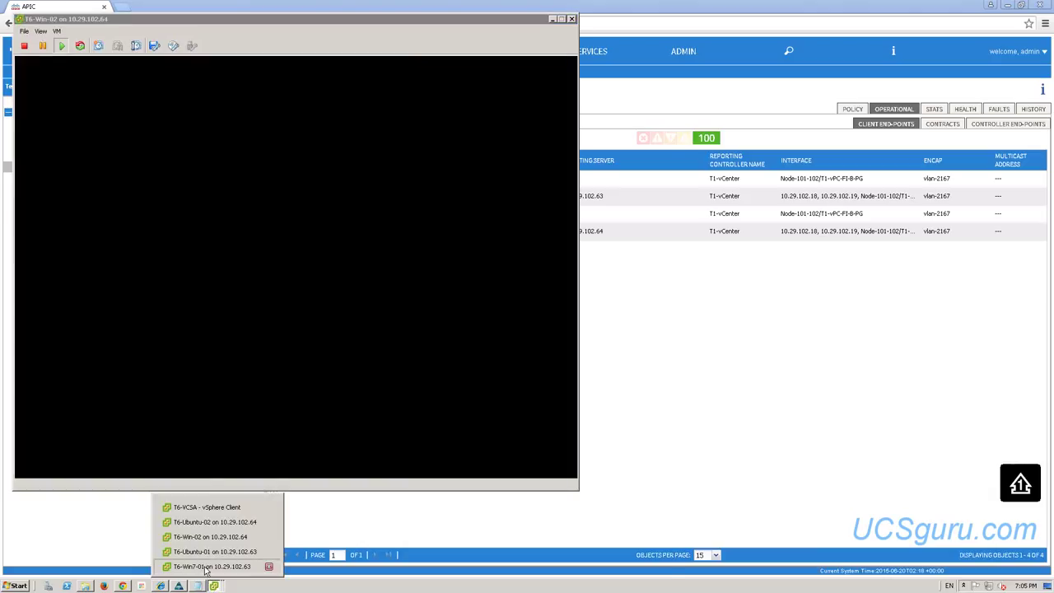
{"action": "left_click", "coordinate": [208, 566]}
{"action": "left_click_drag", "start_coordinate": [325, 119], "coordinate": [688, 81]}
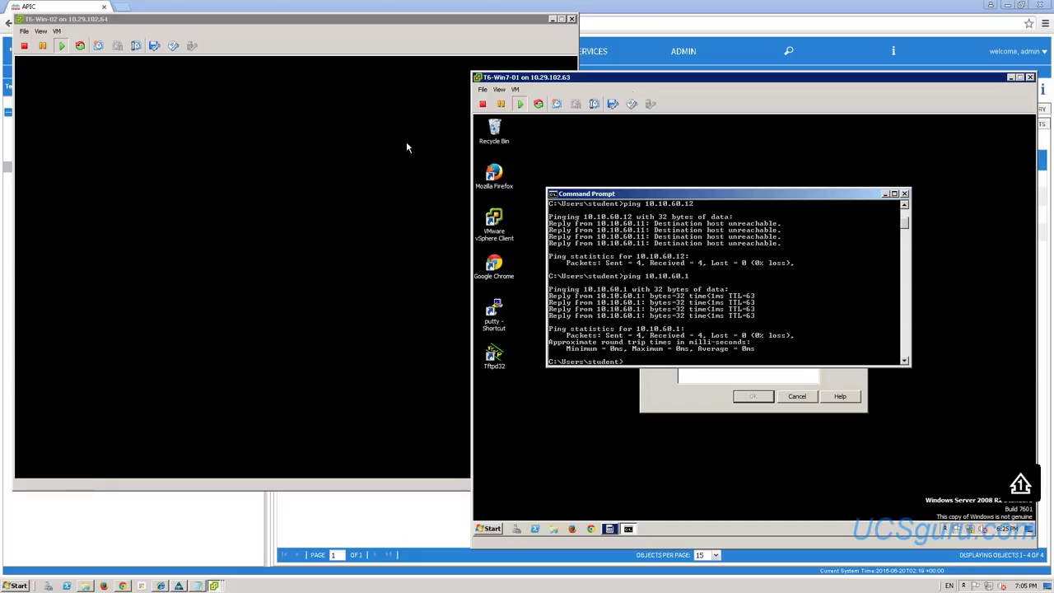
{"action": "left_click", "coordinate": [349, 156]}
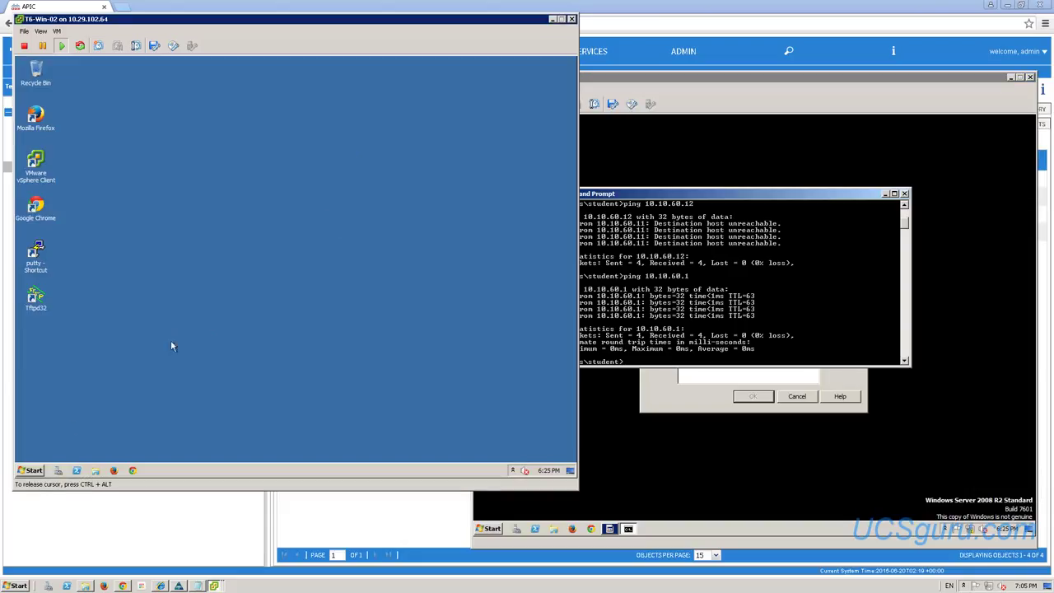
Step: Ping gateway 10.10.60.1 from a T6-Win-02 command prompt
{"action": "left_click", "coordinate": [30, 469]}
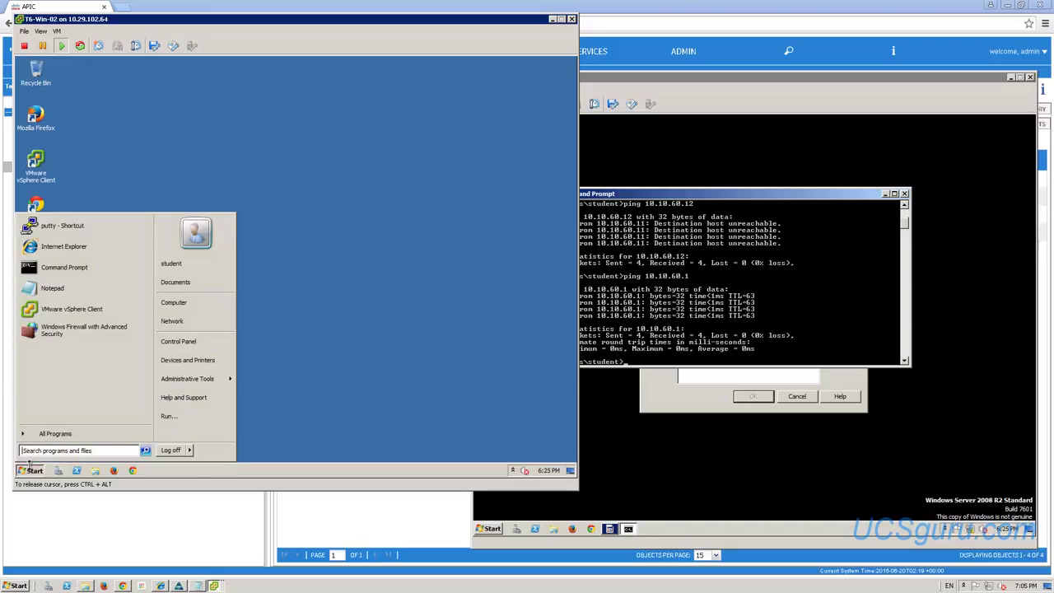
{"action": "left_click", "coordinate": [75, 267]}
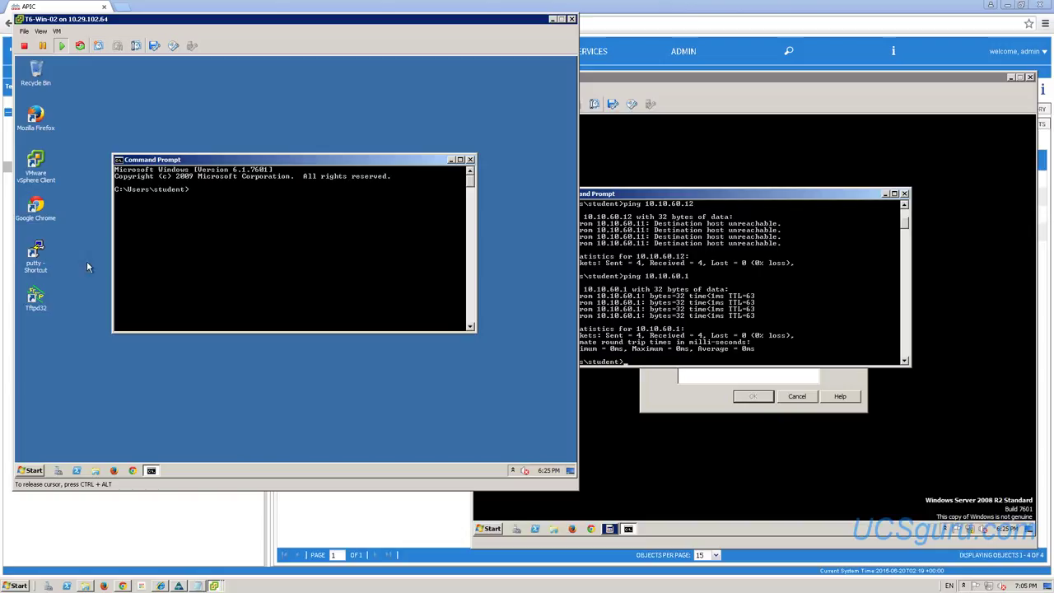
{"action": "type", "text": "ping 10.10.60.1"}
{"action": "key", "text": "Return"}
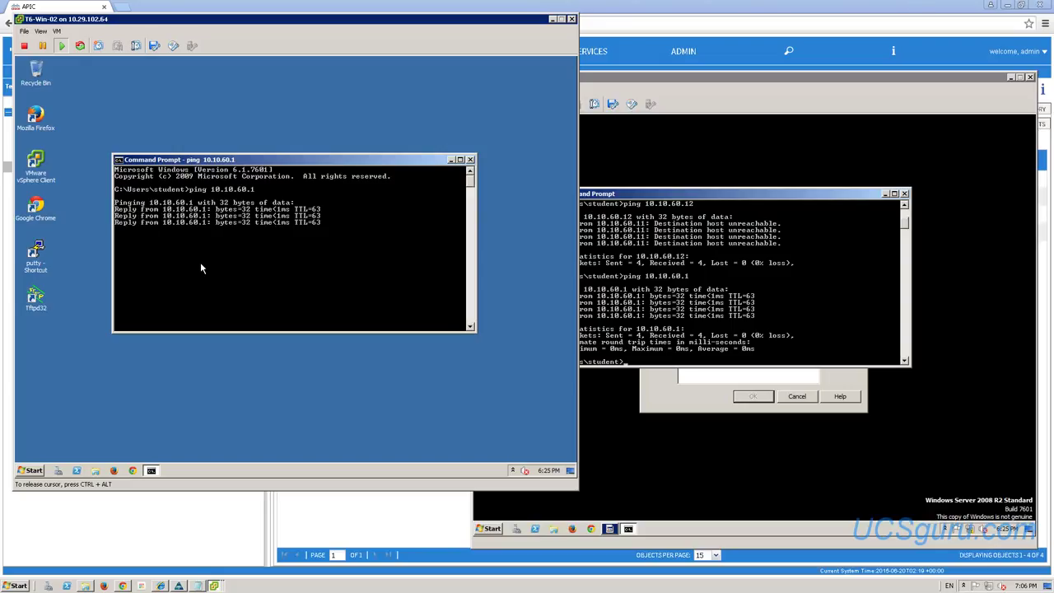
Step: On T6-Win7-01, ping 10.10.60.1 and show its IP configuration with ipconfig
{"action": "left_click", "coordinate": [640, 268]}
{"action": "key", "text": "Up"}
{"action": "key", "text": "Return"}
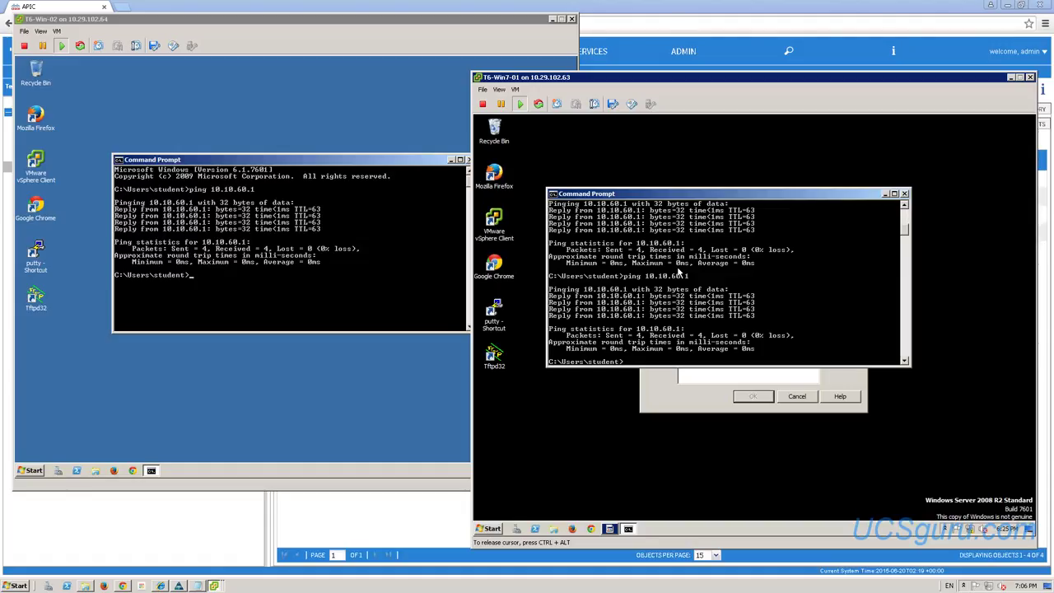
{"action": "type", "text": "ipconfig"}
{"action": "key", "text": "Return"}
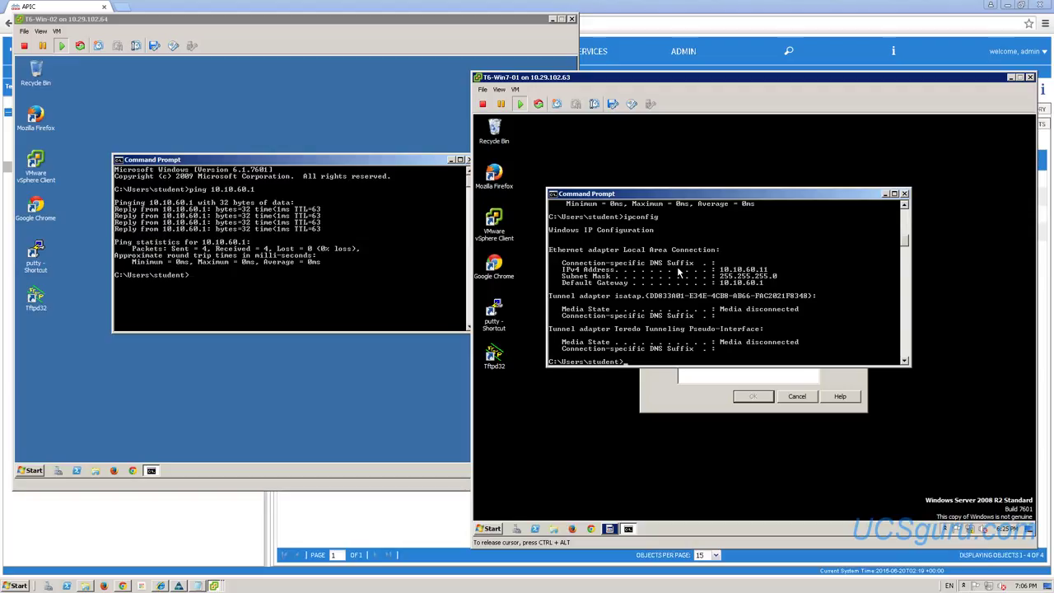
Step: Ping 10.10.60.12 from T6-Win7-01 and 10.10.60.11 from T6-Win-02
{"action": "key", "text": "Up"}
{"action": "key", "text": "Up"}
{"action": "type", "text": "2"}
{"action": "key", "text": "Return"}
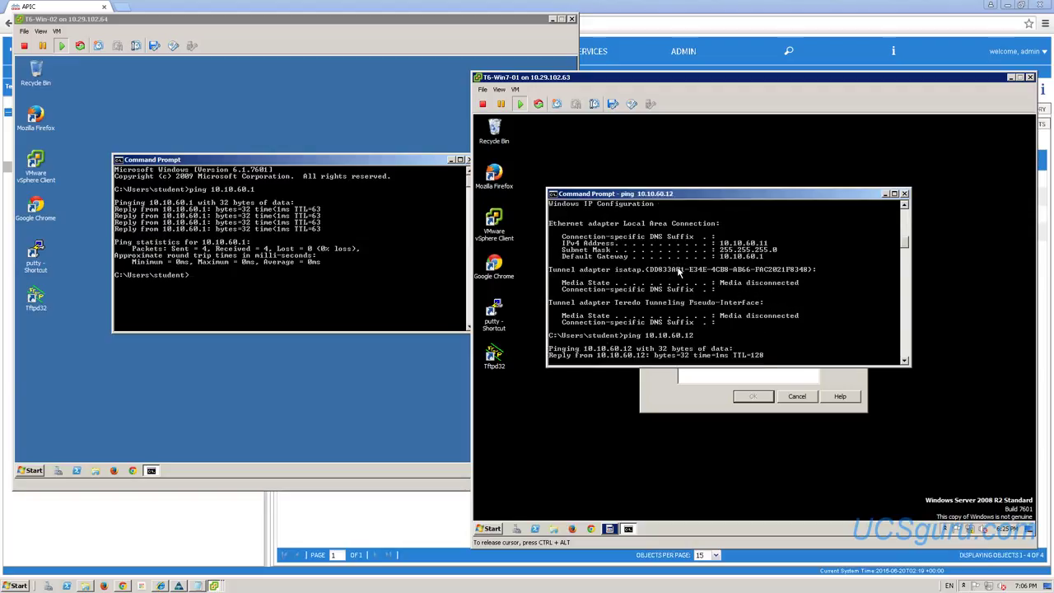
{"action": "left_click", "coordinate": [430, 297]}
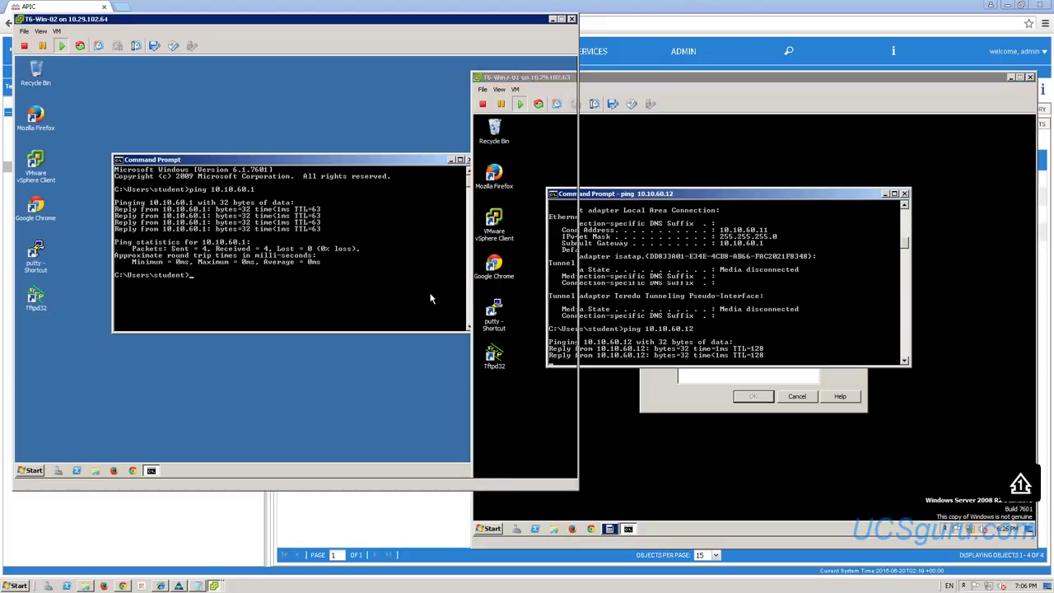
{"action": "key", "text": "Up"}
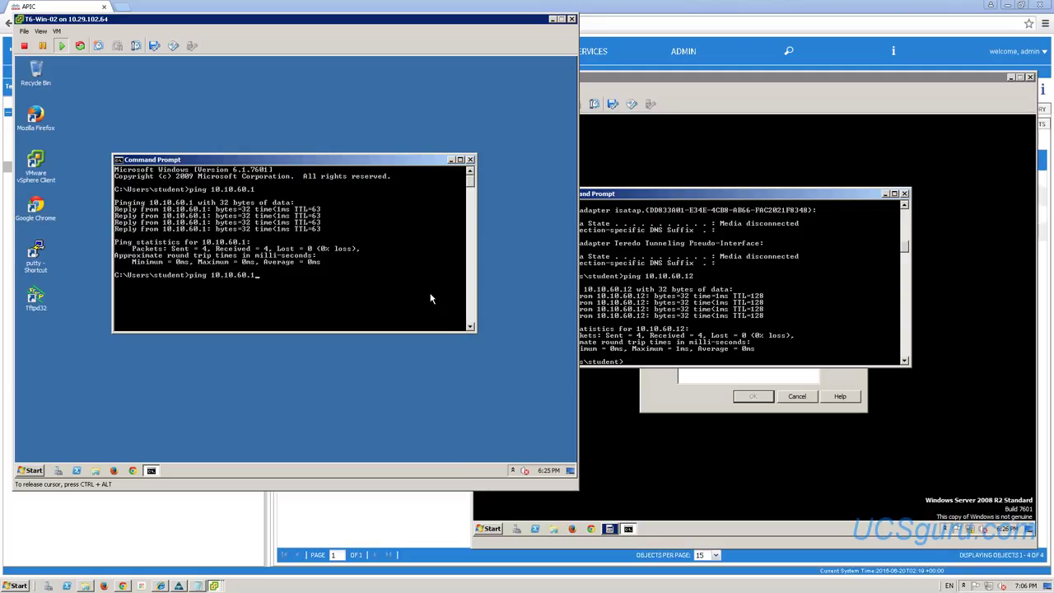
{"action": "type", "text": "1"}
{"action": "key", "text": "Return"}
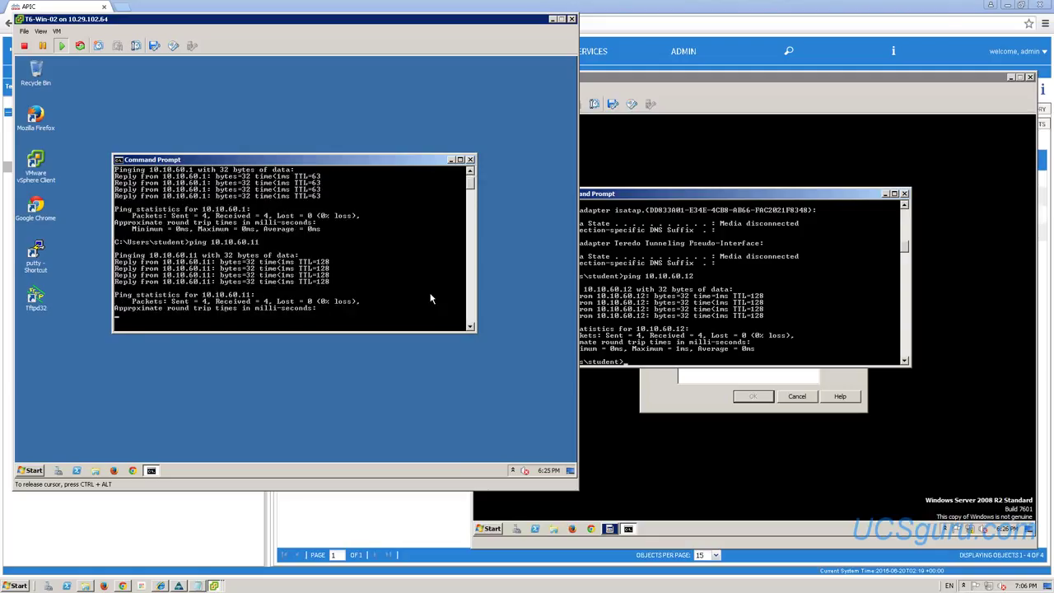
Step: From T6-Win-02, ping 20.20.60.21
{"action": "key", "text": "Up"}
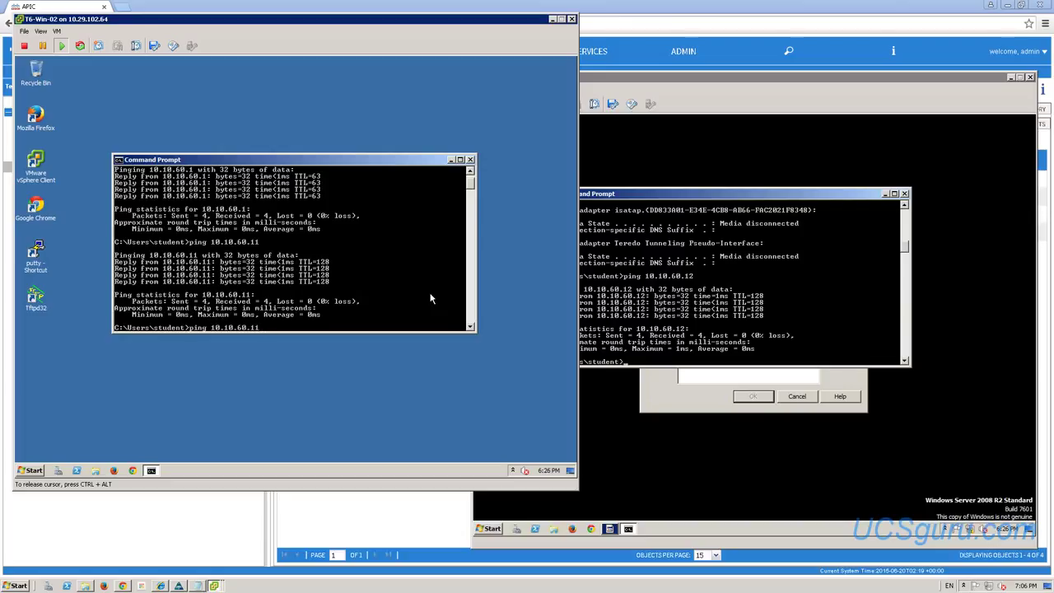
{"action": "key", "text": "BackSpace"}
{"action": "key", "text": "BackSpace"}
{"action": "key", "text": "BackSpace"}
{"action": "key", "text": "BackSpace"}
{"action": "key", "text": "BackSpace"}
{"action": "type", "text": "20.20.2"}
{"action": "key", "text": "BackSpace"}
{"action": "type", "text": "60.21"}
{"action": "key", "text": "Return"}
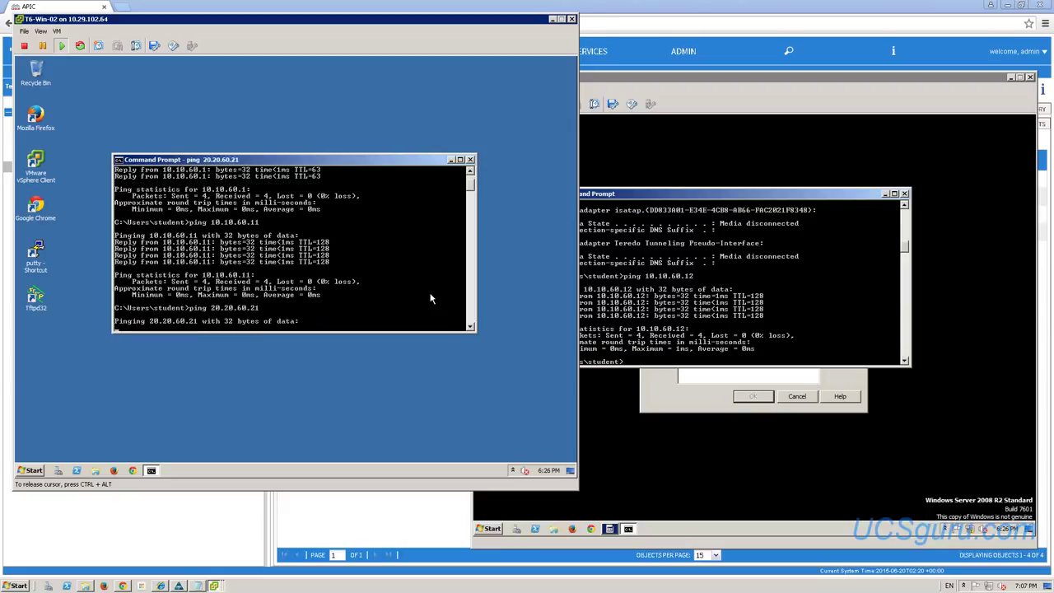
Step: Ping 20.20.60.22 from T6-Win7-01, see it time out, then minimize that console
{"action": "left_click", "coordinate": [733, 262]}
{"action": "type", "text": "ping "}
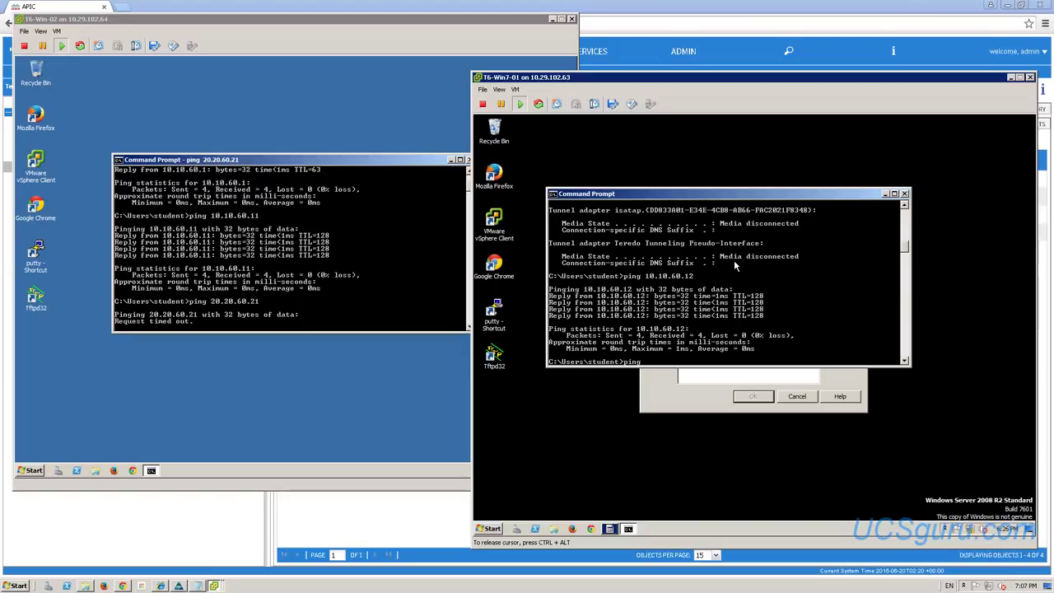
{"action": "type", "text": "20.20.60."}
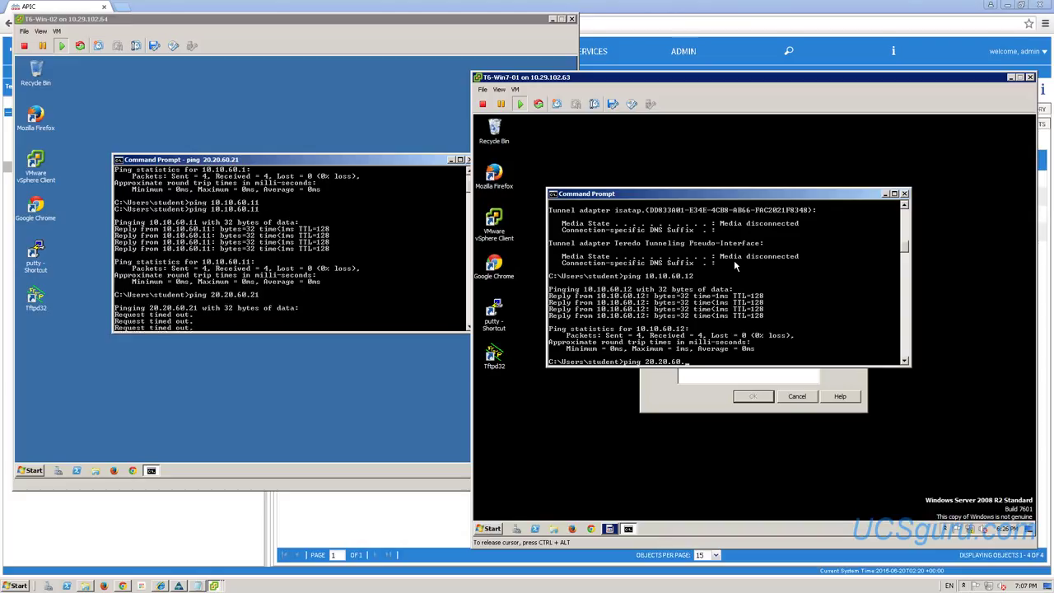
{"action": "type", "text": "22"}
{"action": "key", "text": "Return"}
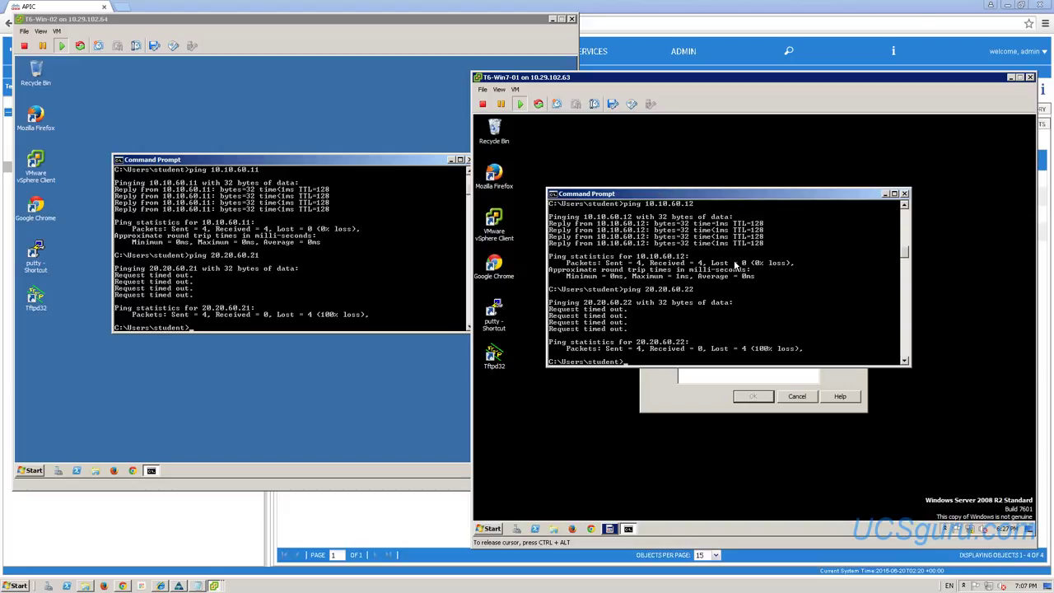
{"action": "left_click", "coordinate": [1011, 77]}
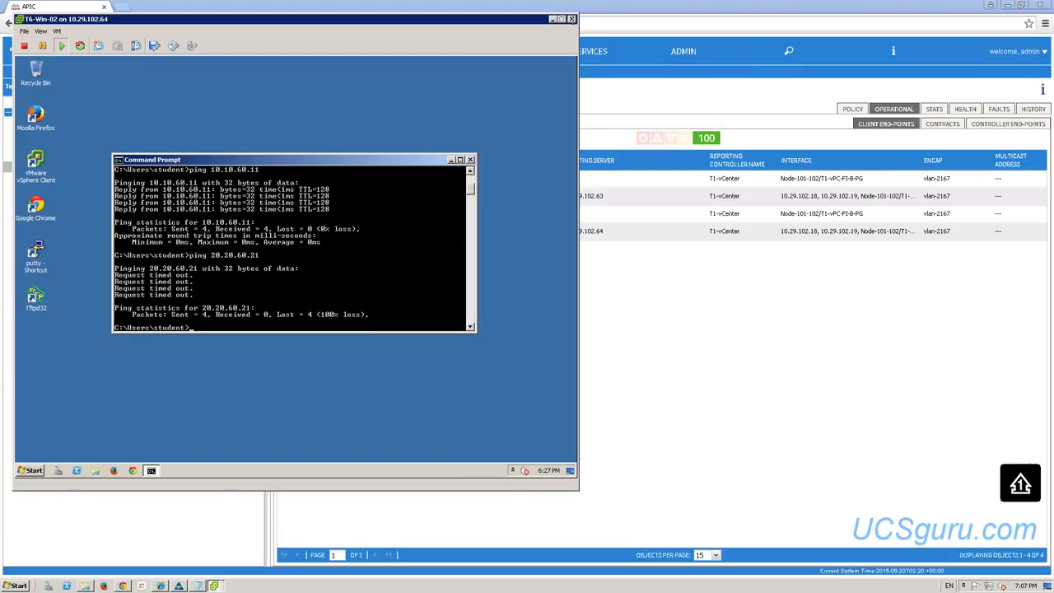
Step: Minimize the T6-Win-02 console and refresh T1-ubuntu-EPG's client end-points list
{"action": "left_click", "coordinate": [553, 19]}
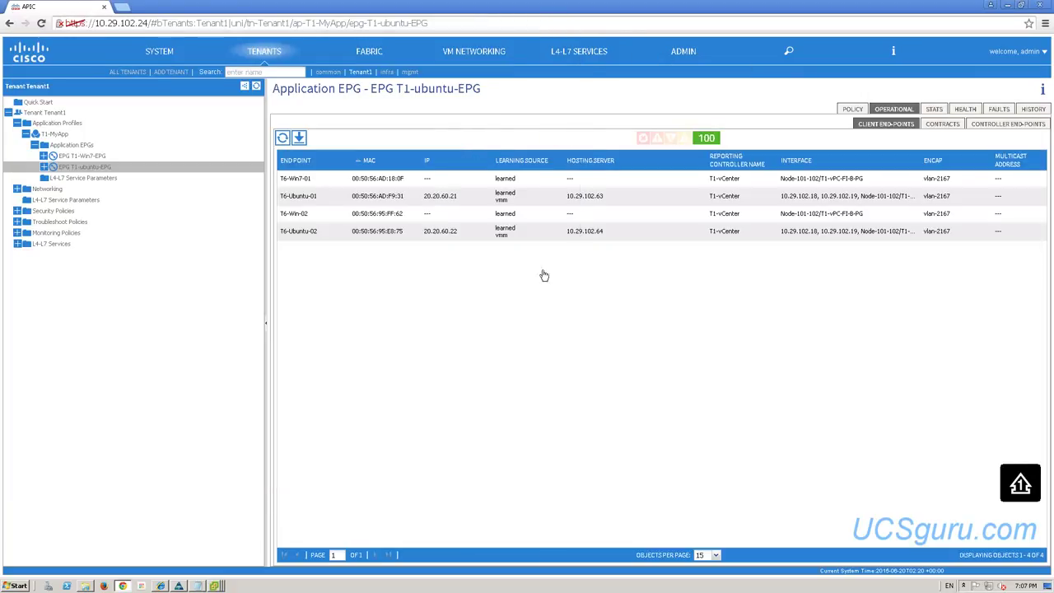
{"action": "left_click", "coordinate": [282, 138]}
{"action": "mouse_move", "coordinate": [215, 585]}
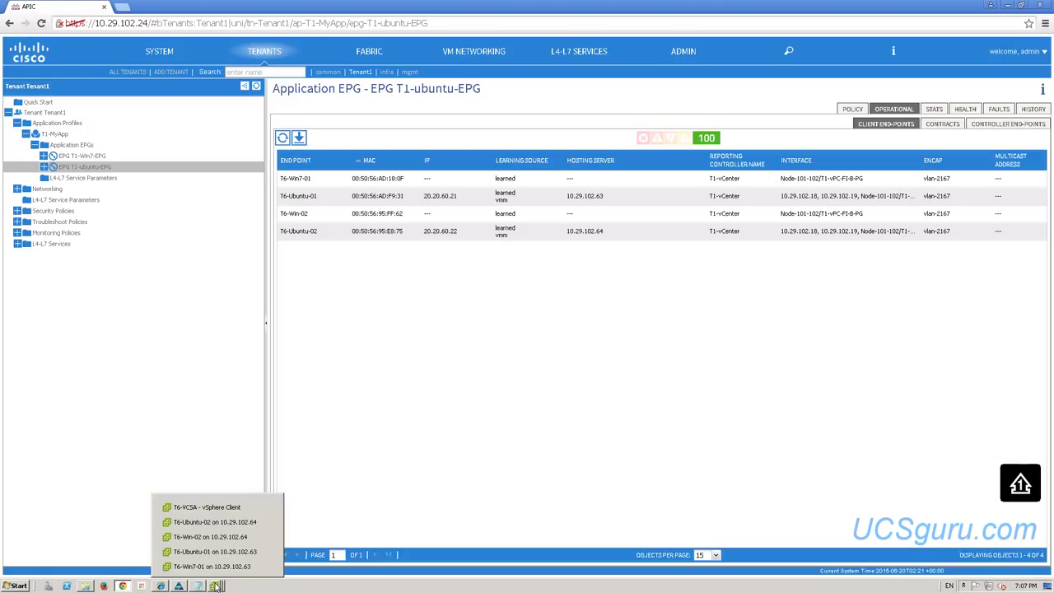
Step: Open the T6-Ubuntu-01 and T6-Ubuntu-02 consoles side by side
{"action": "left_click", "coordinate": [210, 550]}
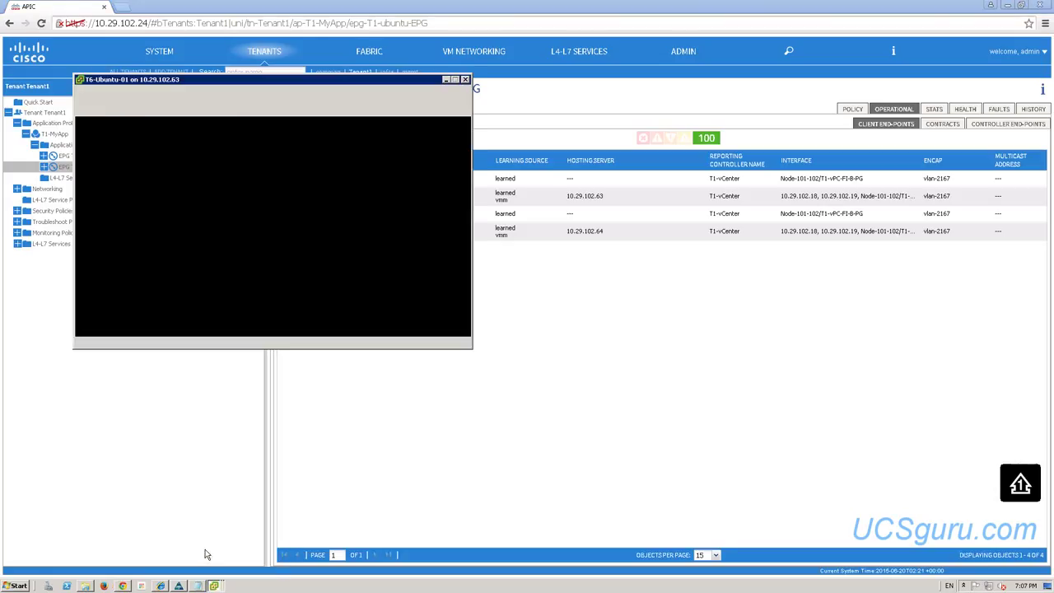
{"action": "left_click", "coordinate": [213, 585]}
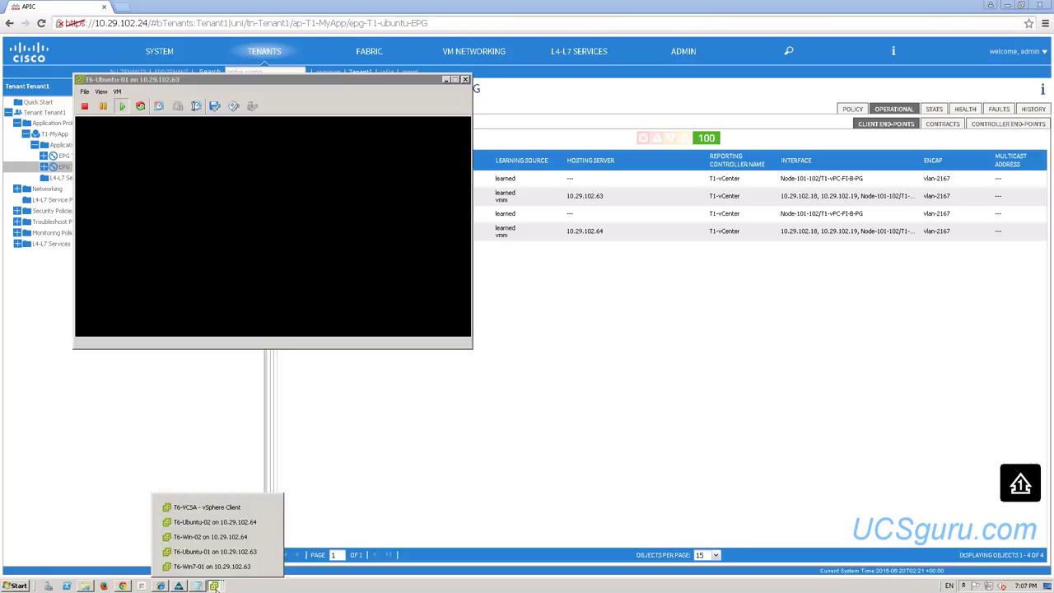
{"action": "left_click", "coordinate": [210, 522]}
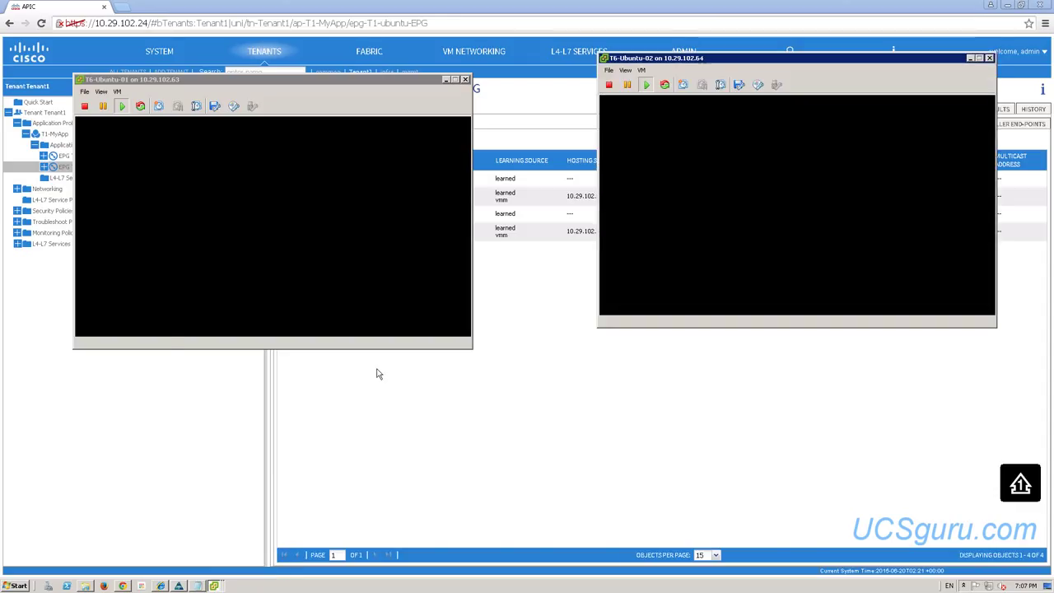
{"action": "left_click", "coordinate": [368, 245]}
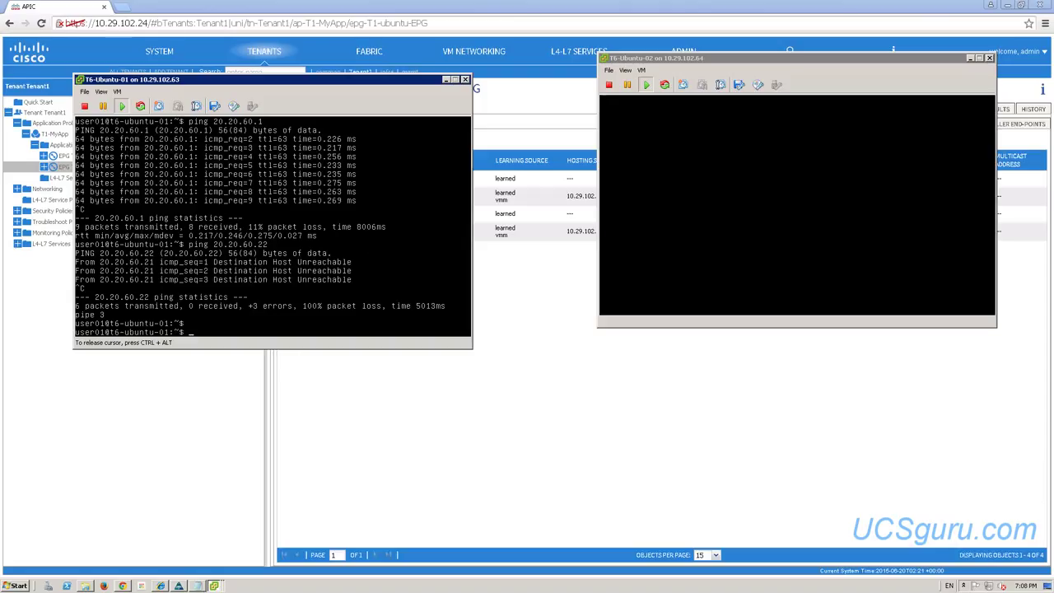
{"action": "key", "text": "ctrl+alt"}
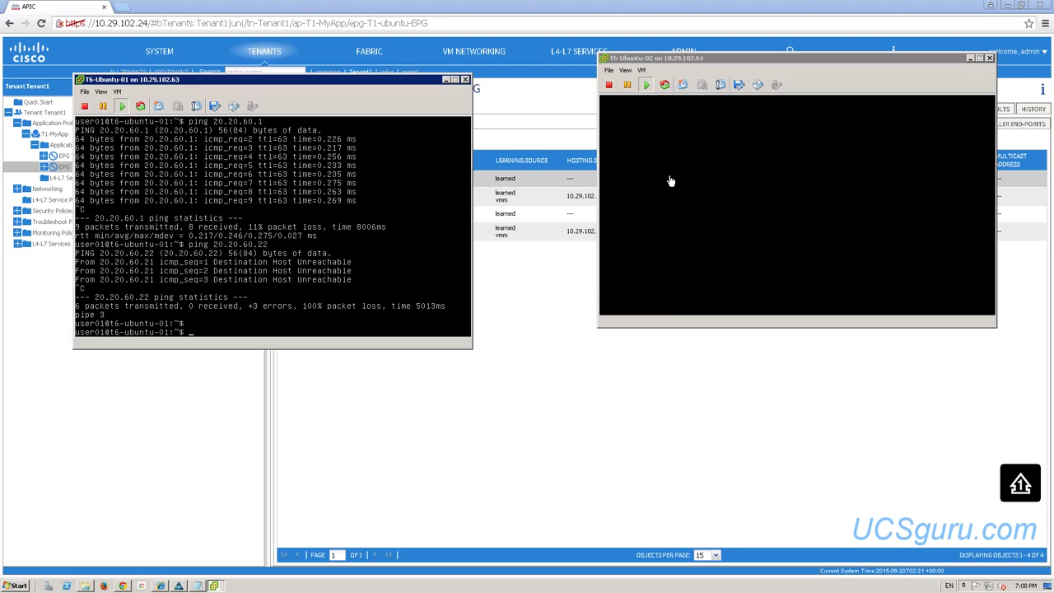
{"action": "left_click", "coordinate": [671, 181]}
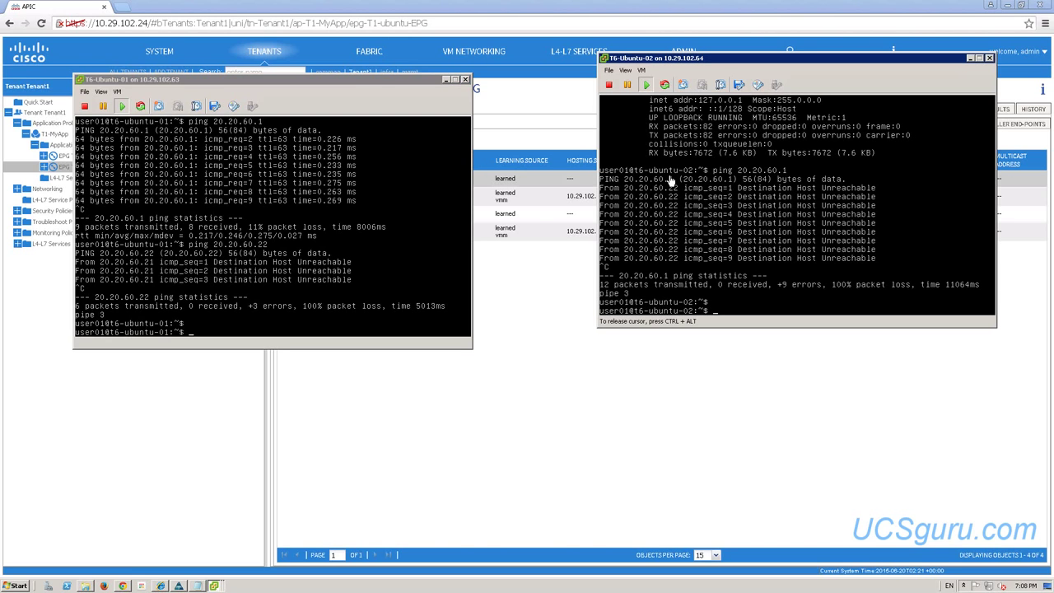
{"action": "key", "text": "ctrl+alt"}
Step: On T6-Ubuntu-02, ping 20.20.60.1 and list interfaces with ifconfig -a
{"action": "left_click", "coordinate": [713, 175]}
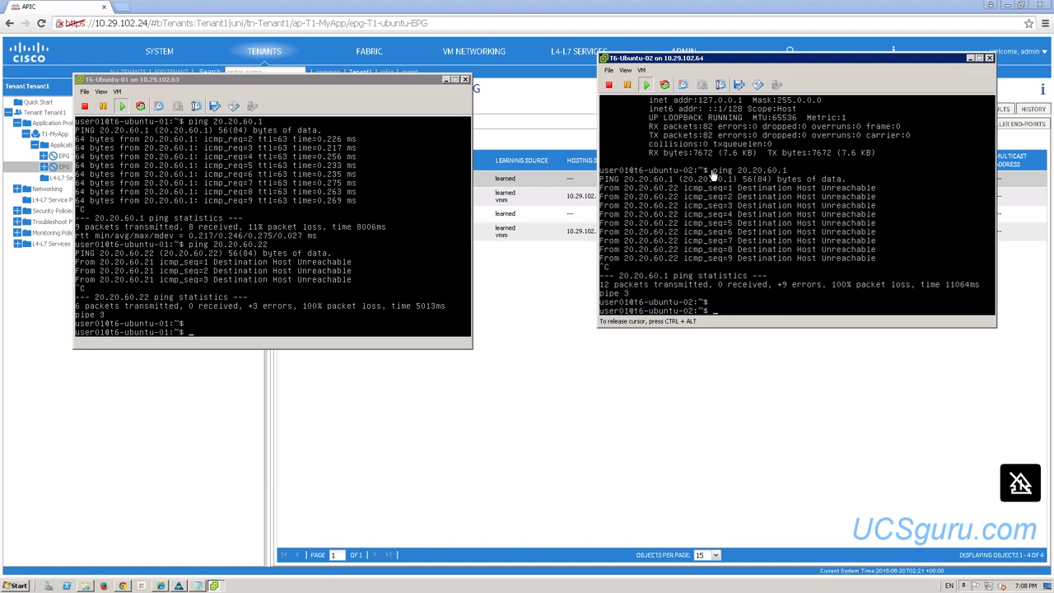
{"action": "key", "text": "Up"}
{"action": "key", "text": "Return"}
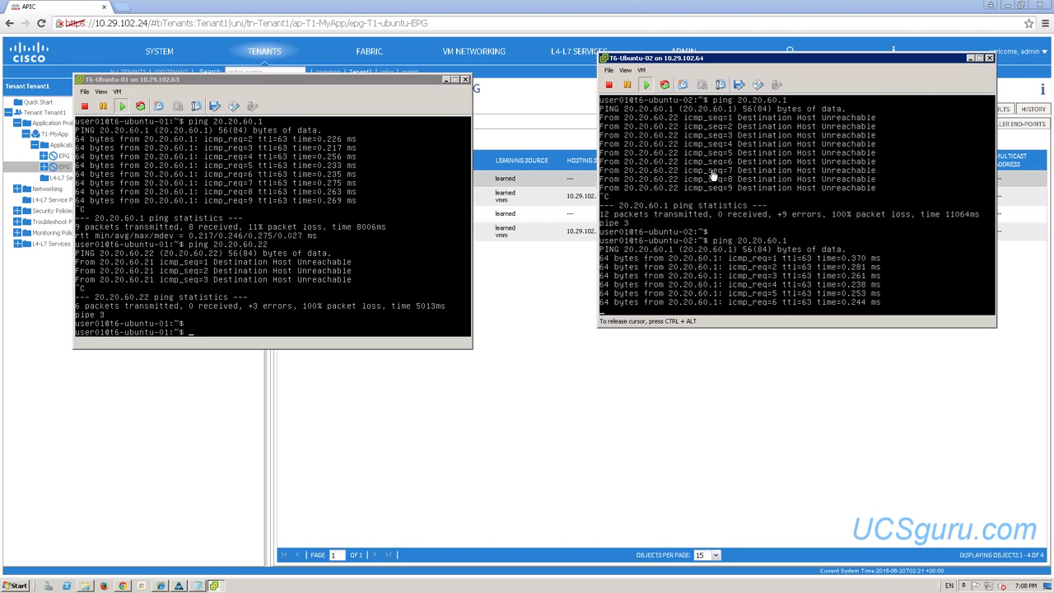
{"action": "key", "text": "ctrl+c"}
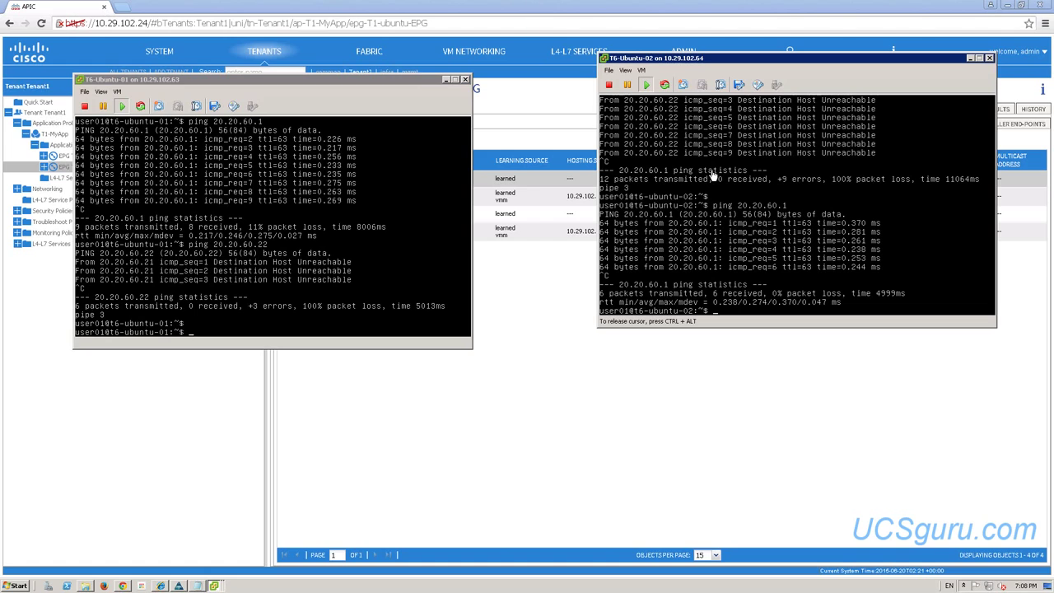
{"action": "type", "text": "ifconfig -a"}
{"action": "key", "text": "Return"}
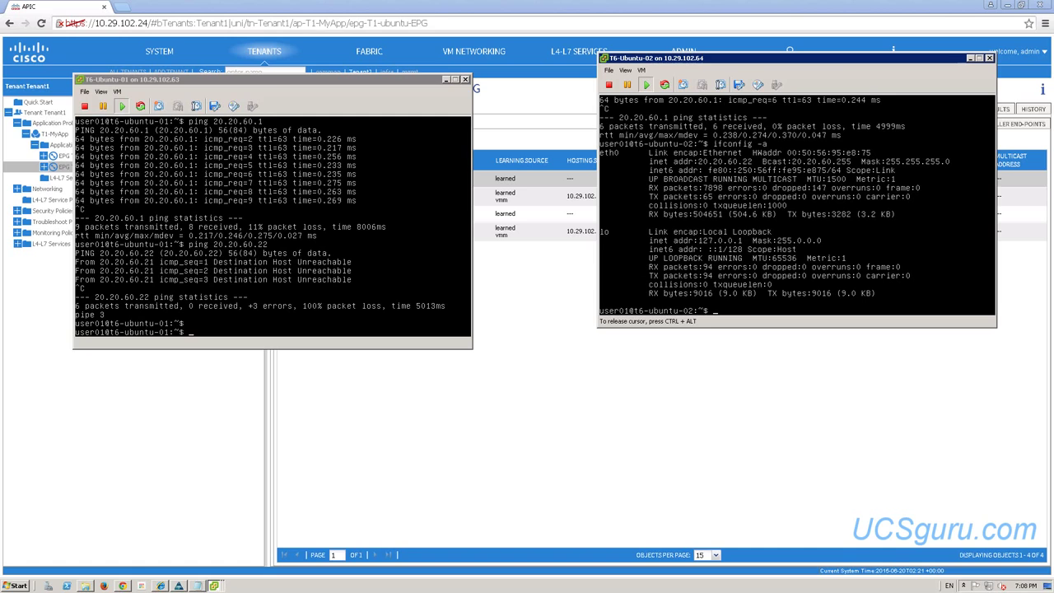
Step: From T6-Ubuntu-02, ping 20.20.60.21
{"action": "type", "text": "ping 20.20.60.21"}
{"action": "key", "text": "Return"}
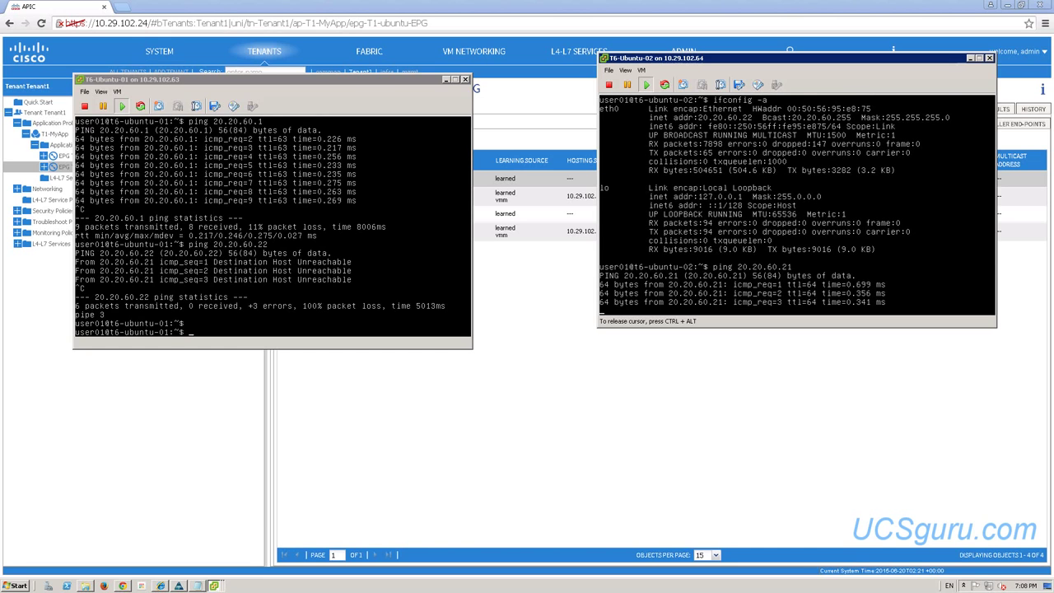
{"action": "key", "text": "ctrl+alt"}
Step: From T6-Ubuntu-01, ping 20.20.60.22 and 20.20.60.1, then stop T6-Ubuntu-02's ping
{"action": "left_click", "coordinate": [302, 252]}
{"action": "key", "text": "Up"}
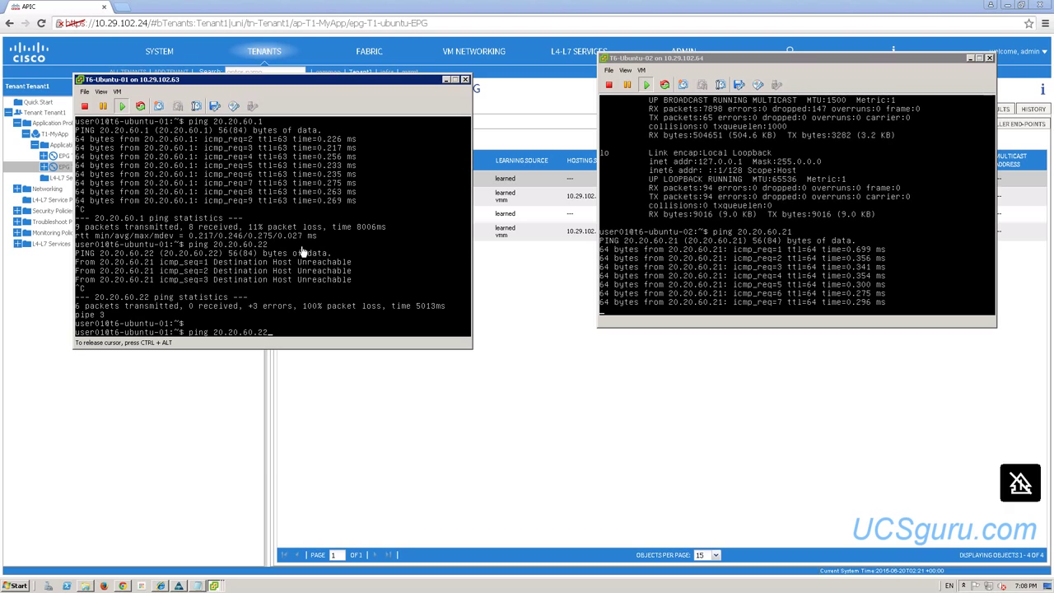
{"action": "key", "text": "Return"}
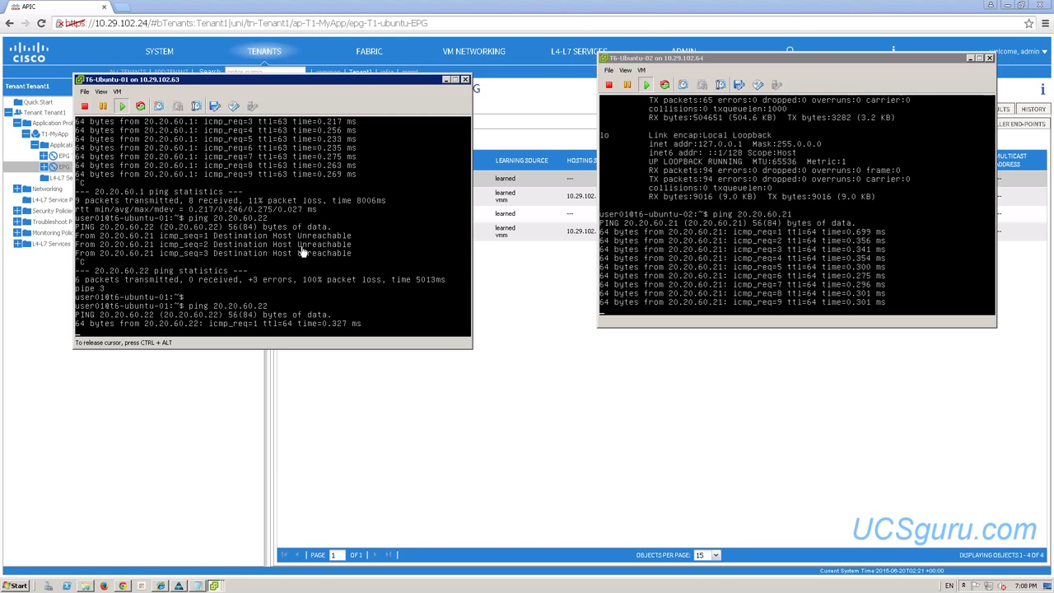
{"action": "key", "text": "ctrl+c"}
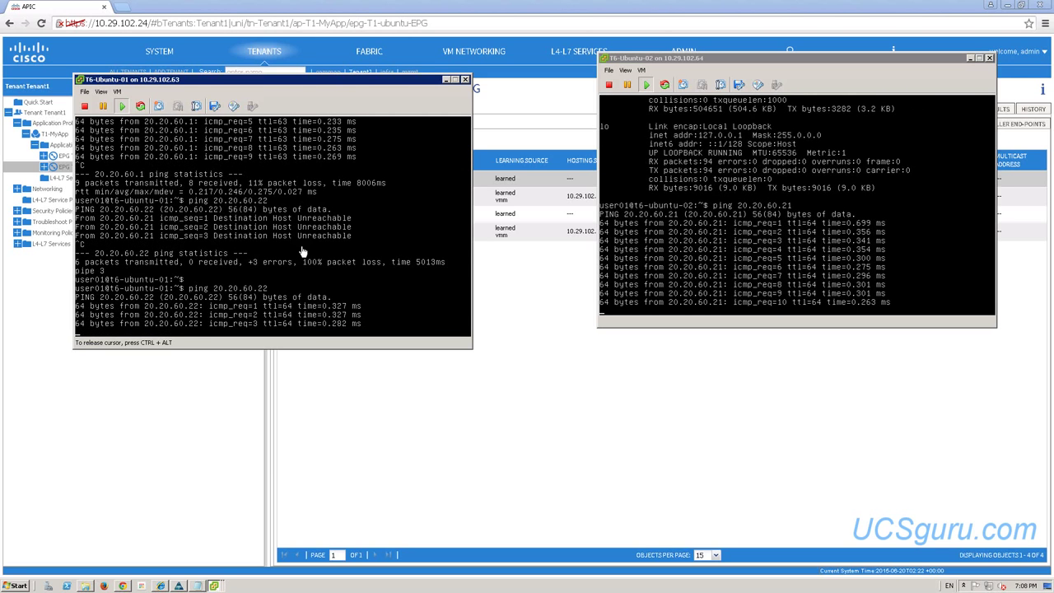
{"action": "key", "text": "Up"}
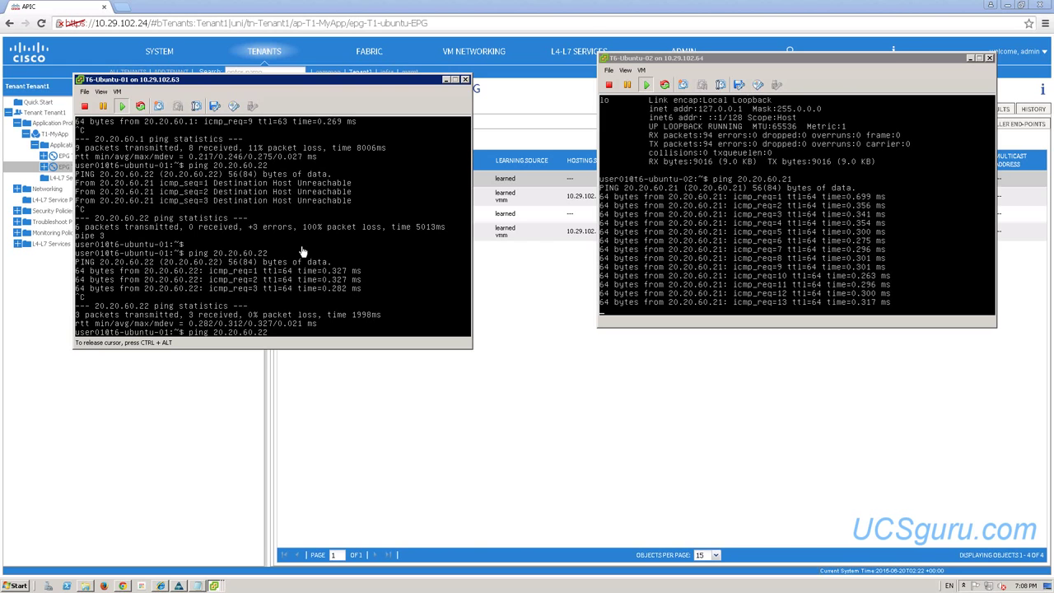
{"action": "type", "text": "1"}
{"action": "key", "text": "Return"}
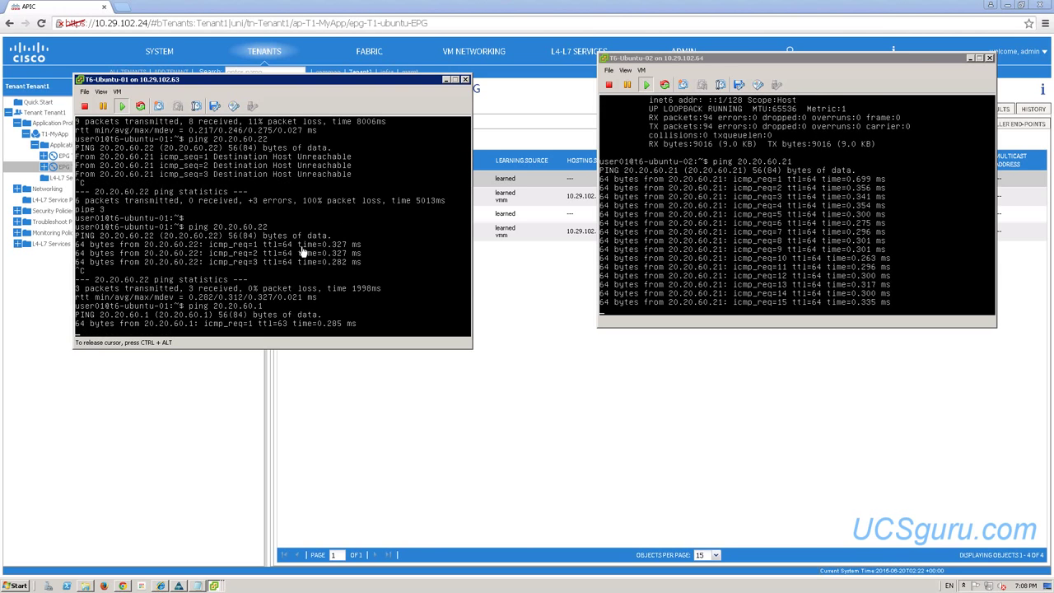
{"action": "left_click", "coordinate": [675, 240]}
{"action": "key", "text": "ctrl+c"}
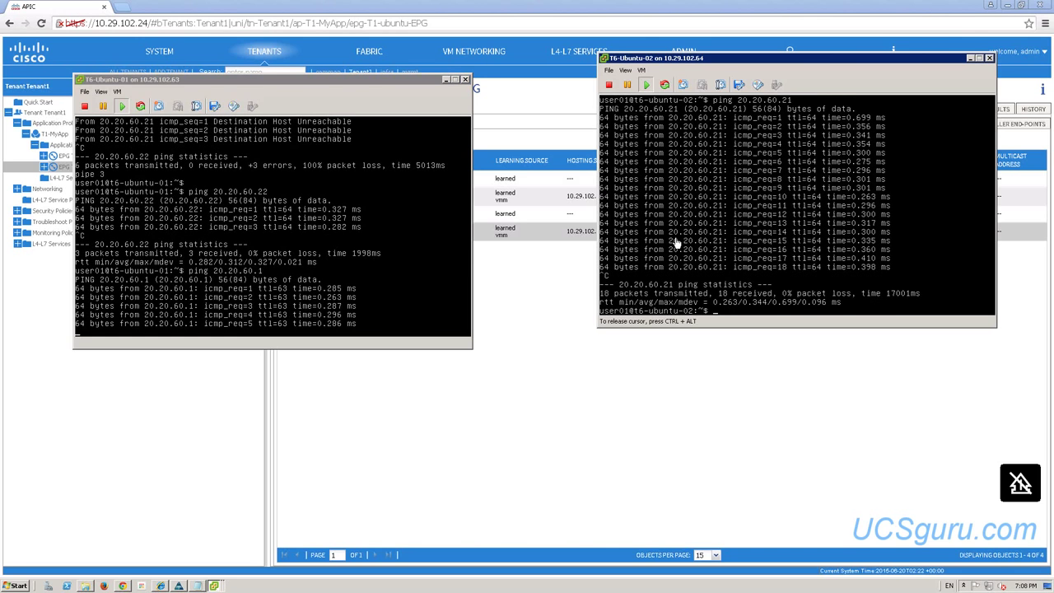
Step: Ping 10.10.60.11 from the Ubuntu-02 console and stop it after 100% loss
{"action": "type", "text": "pi"}
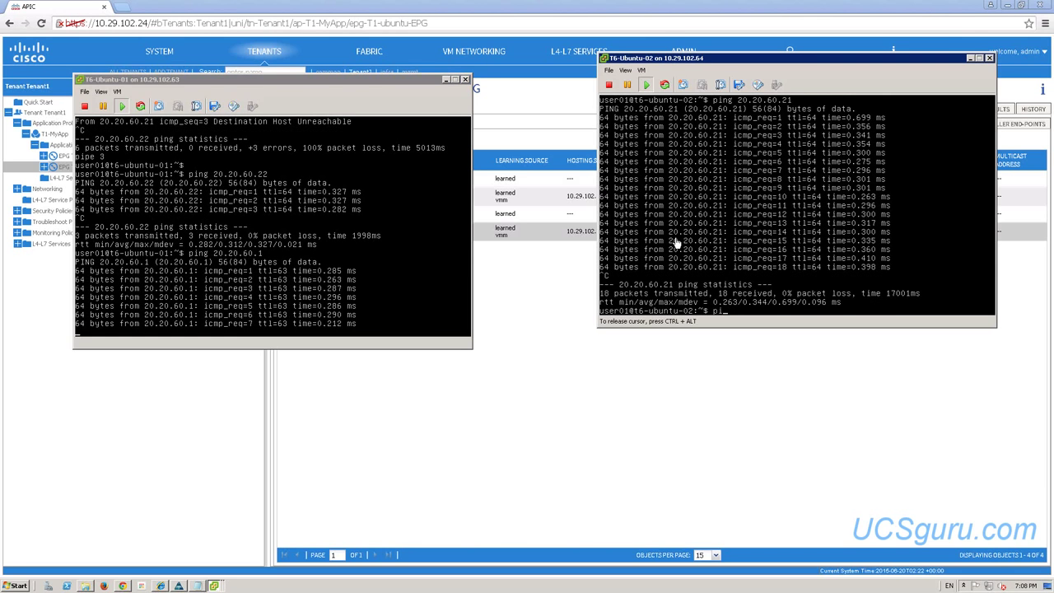
{"action": "type", "text": "ng "}
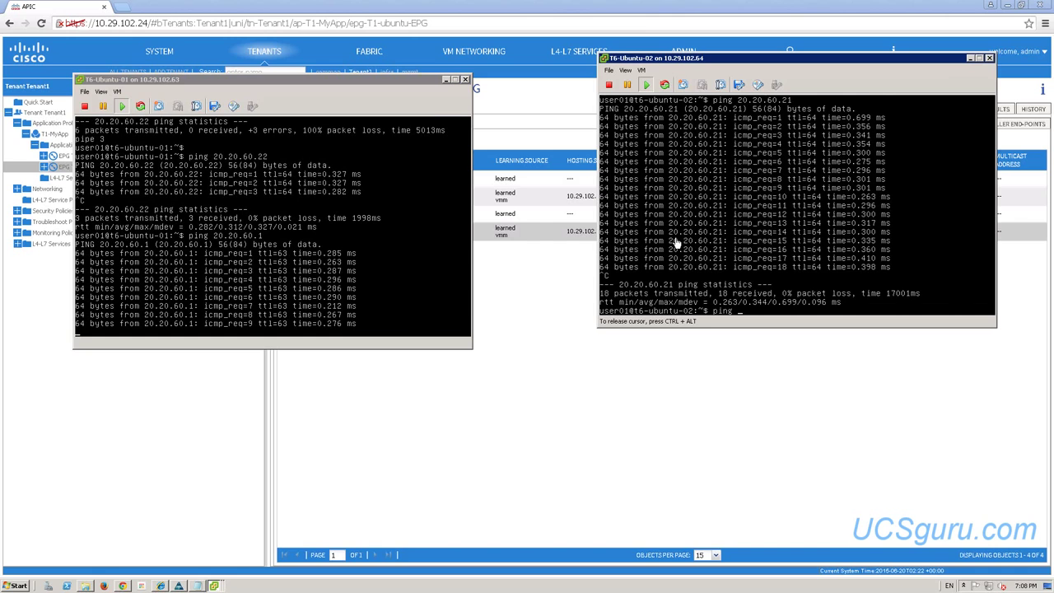
{"action": "type", "text": "10.10"}
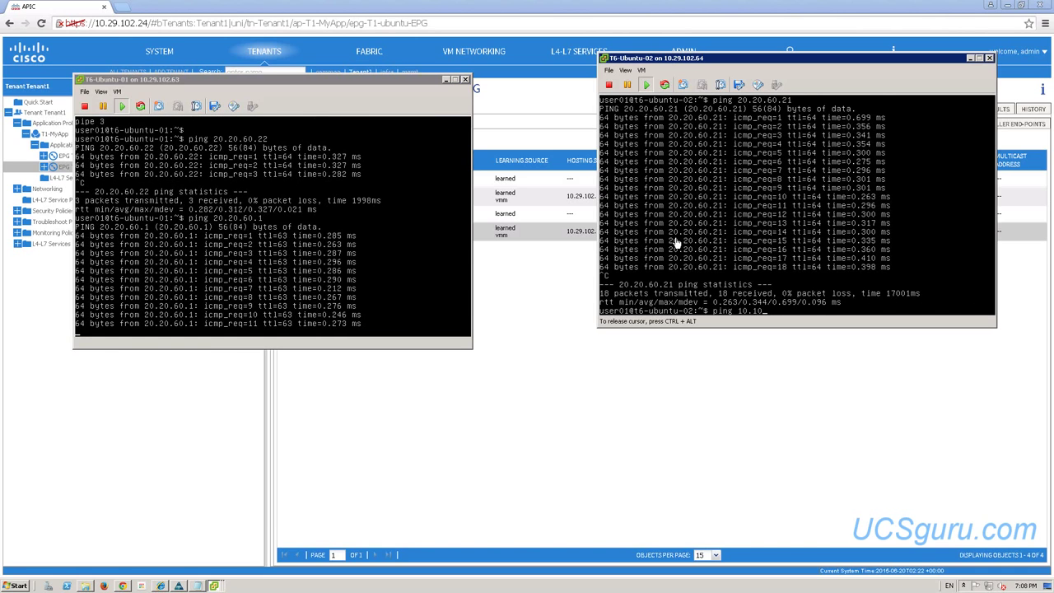
{"action": "type", "text": "."}
{"action": "type", "text": "6"}
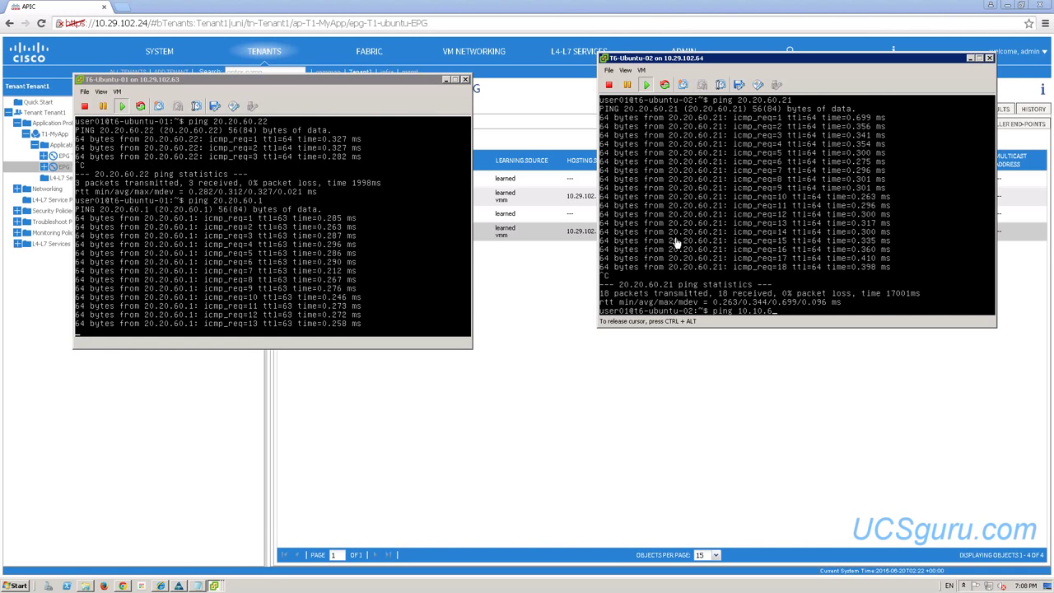
{"action": "type", "text": "0.11"}
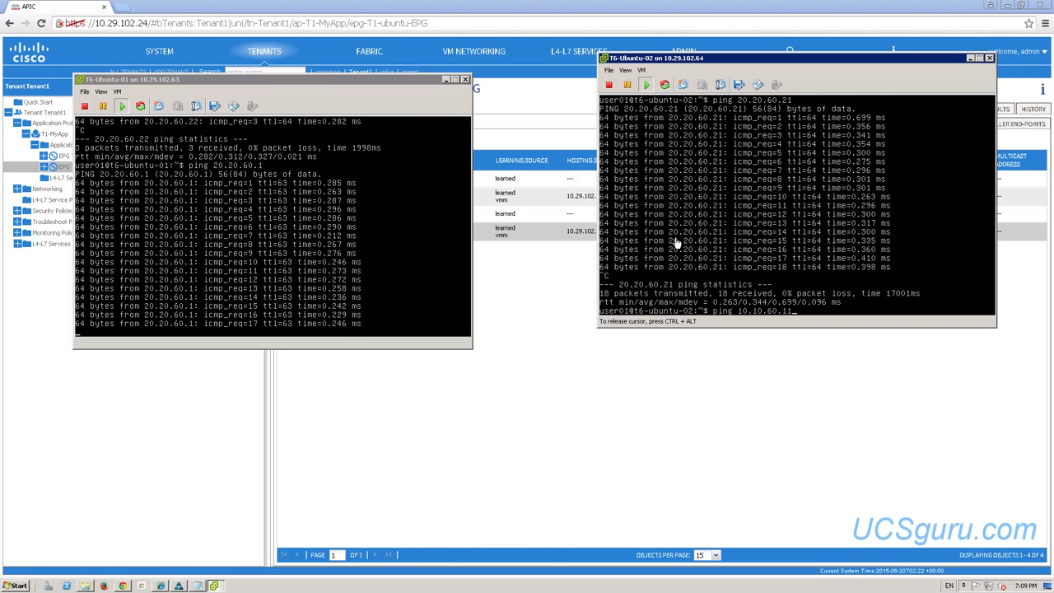
{"action": "key", "text": "Return"}
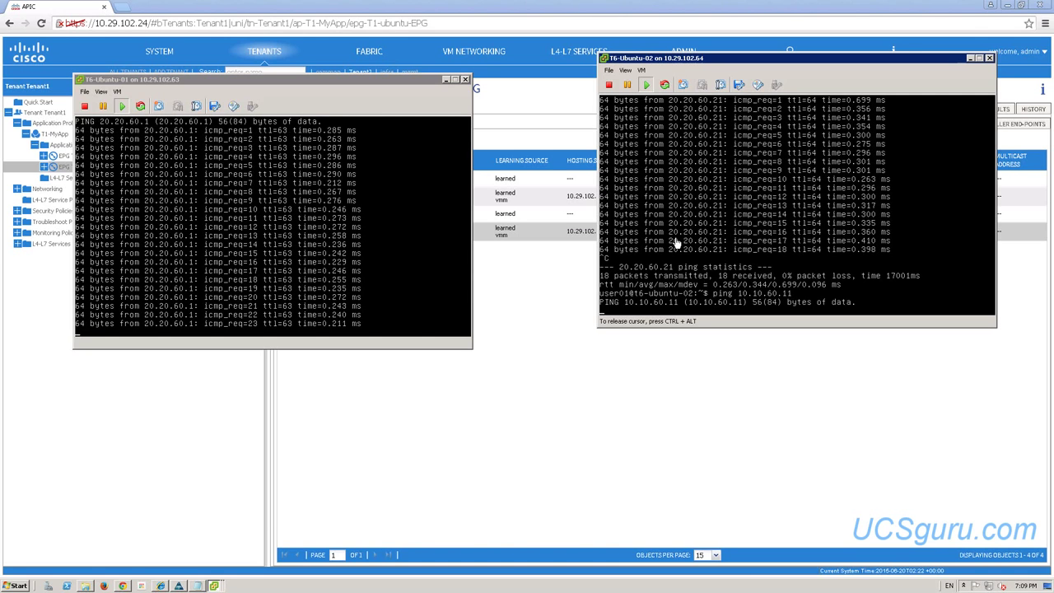
{"action": "key", "text": "ctrl+c"}
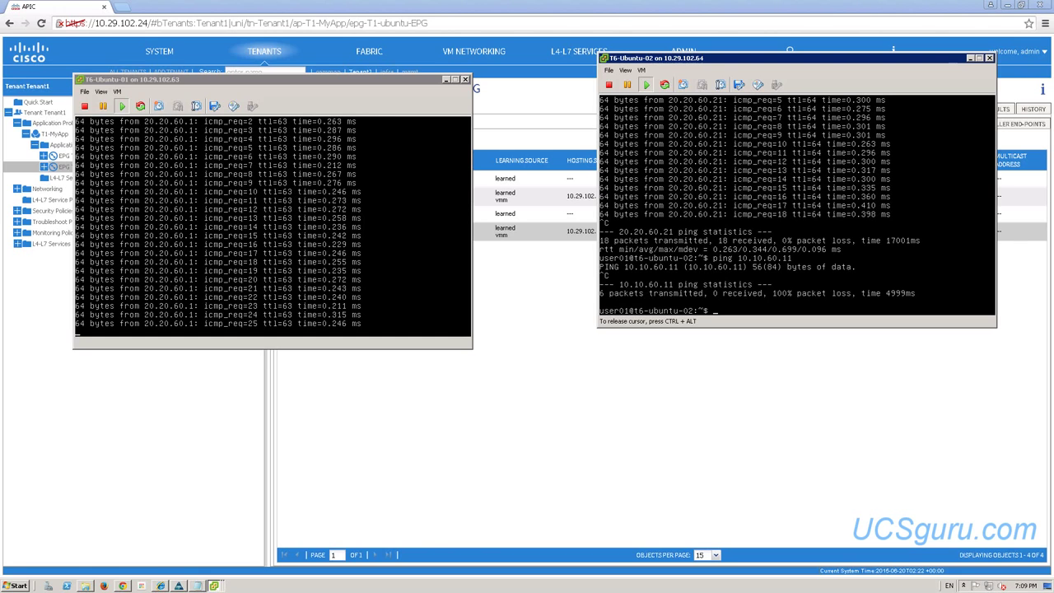
Step: Stop Ubuntu-01's running ping to 20.20.60.1 in its console
{"action": "key", "text": "ctrl+alt"}
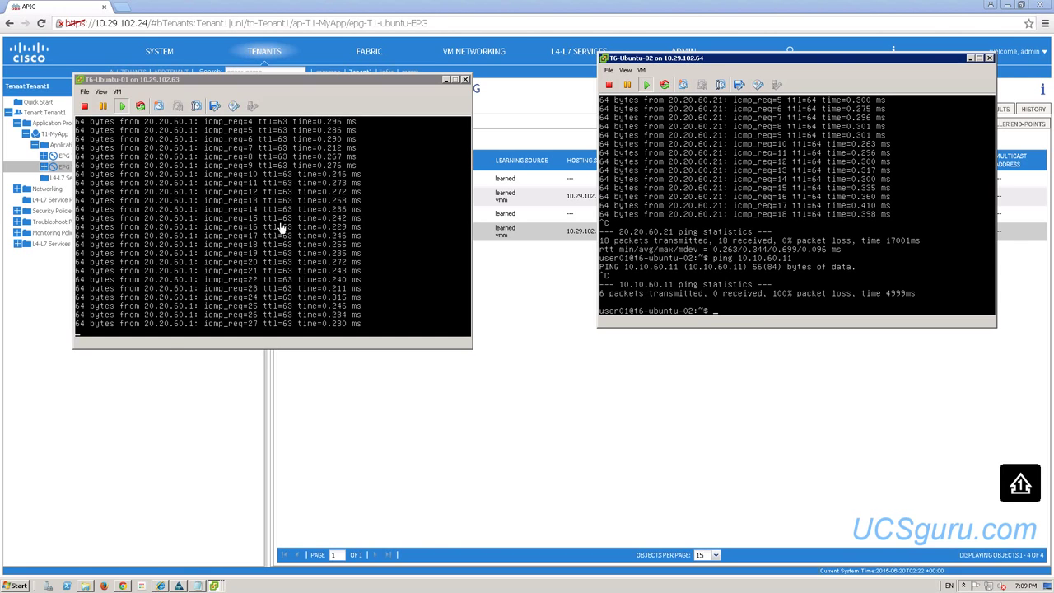
{"action": "left_click", "coordinate": [306, 229]}
{"action": "key", "text": "ctrl+c"}
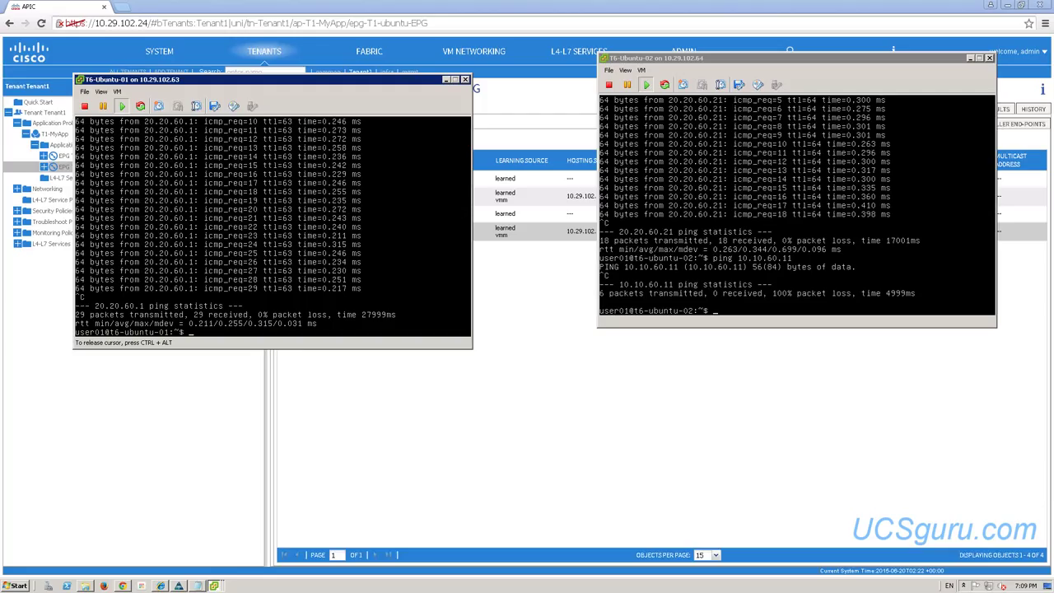
{"action": "key", "text": "ctrl+alt"}
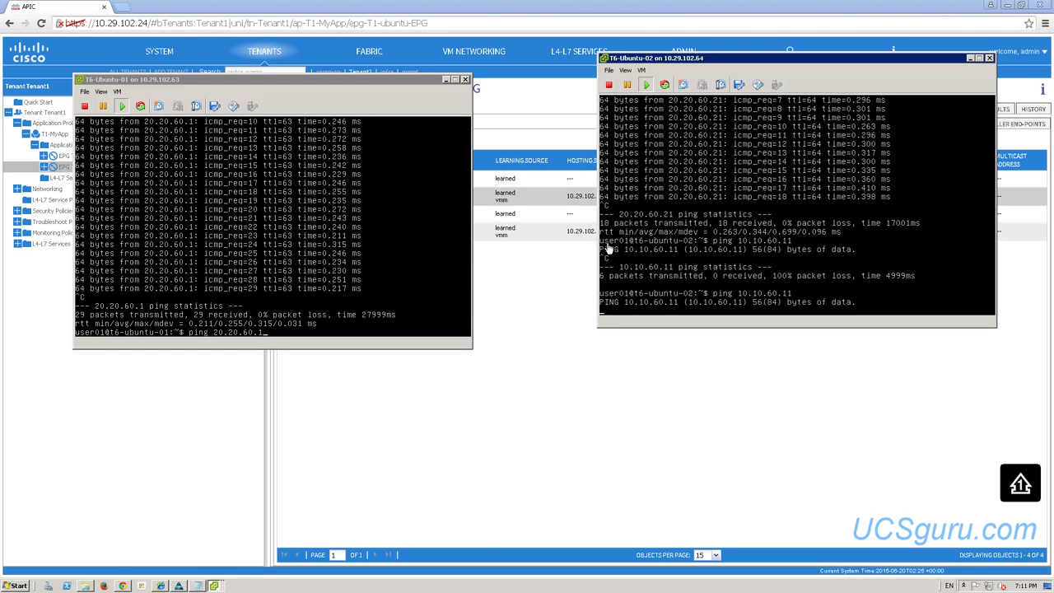
Step: Expand Tenant1's Security Policies and Filters folders and show the empty Filters page
{"action": "left_click", "coordinate": [578, 321]}
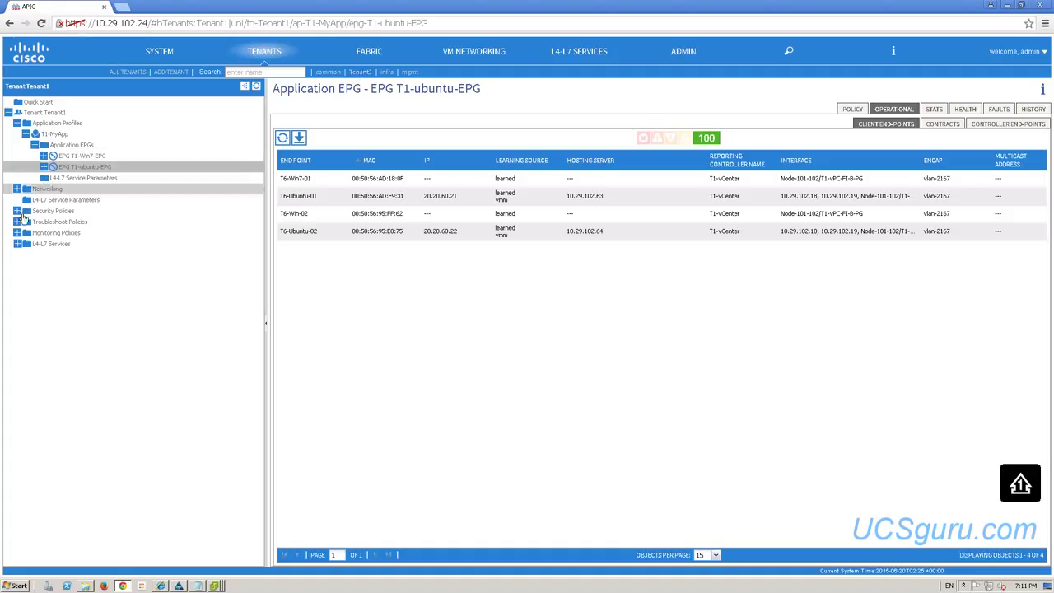
{"action": "left_click", "coordinate": [17, 211]}
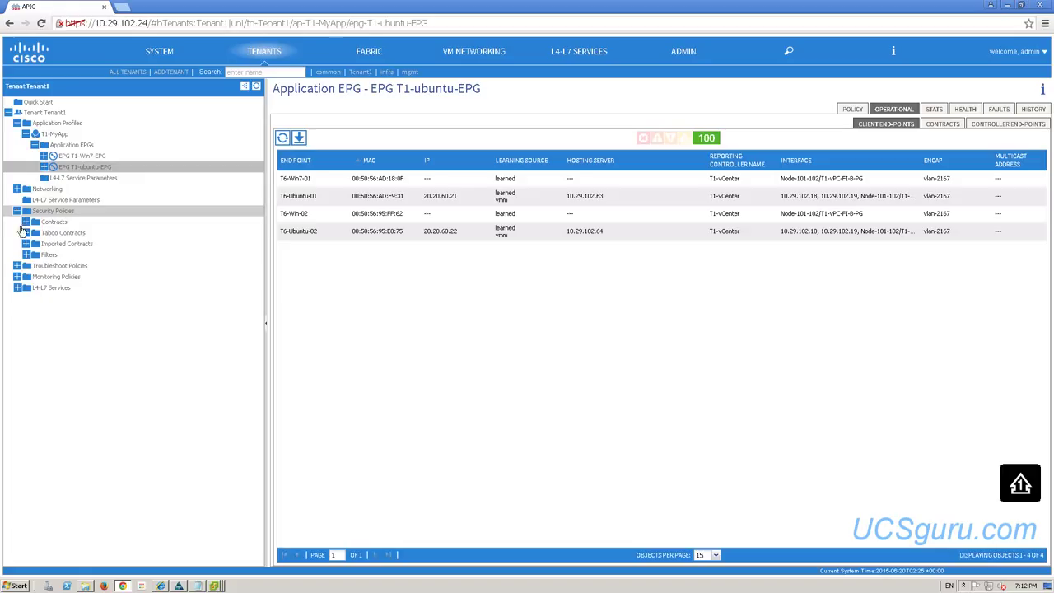
{"action": "left_click", "coordinate": [26, 255]}
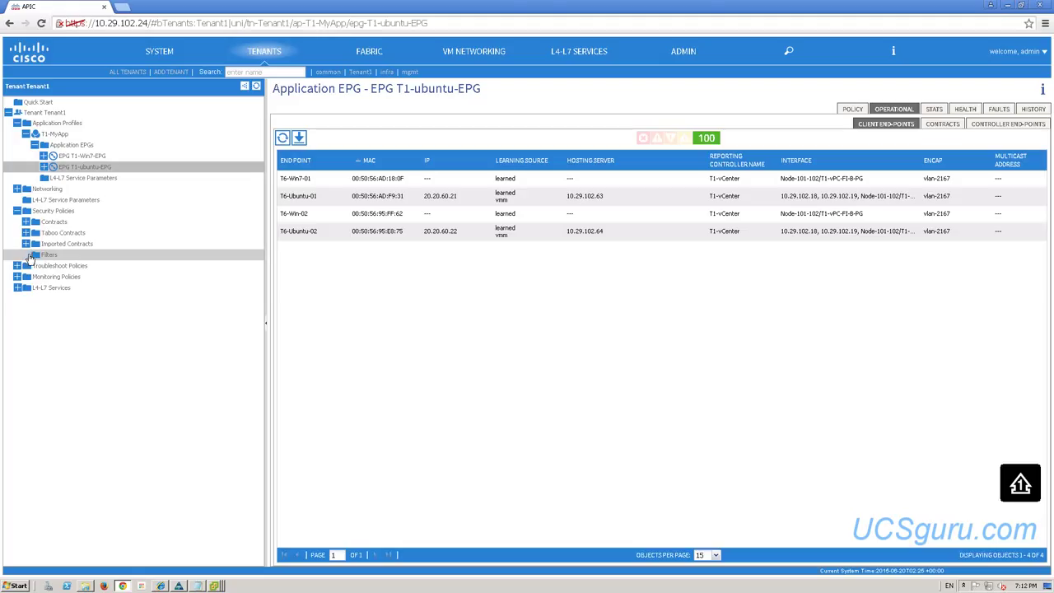
{"action": "left_click", "coordinate": [44, 257]}
Step: Create a filter named T1-AllowPing and add a blank row to its Entries table
{"action": "right_click", "coordinate": [43, 257]}
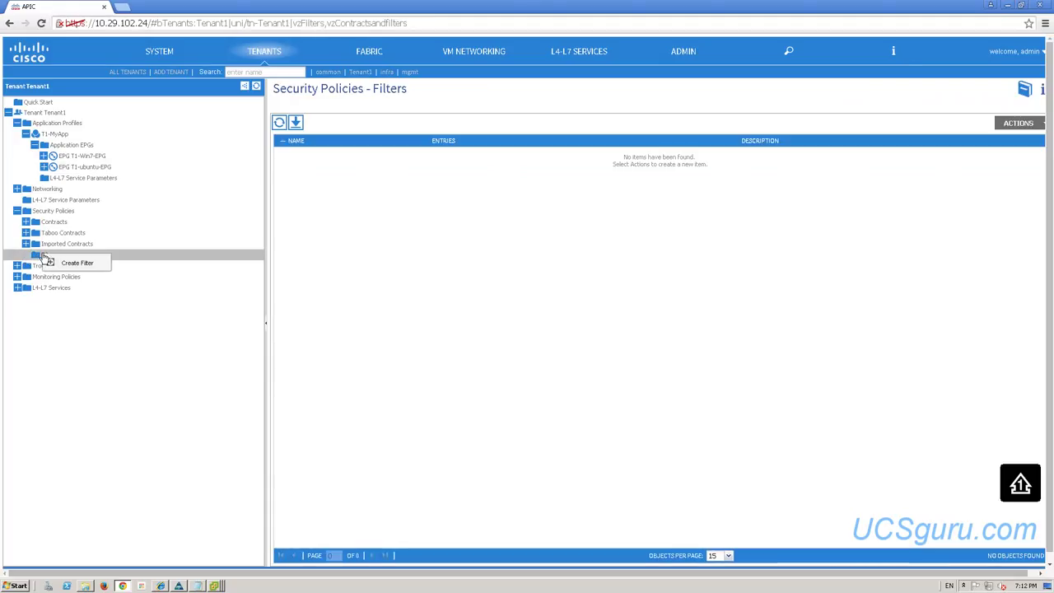
{"action": "left_click", "coordinate": [75, 263]}
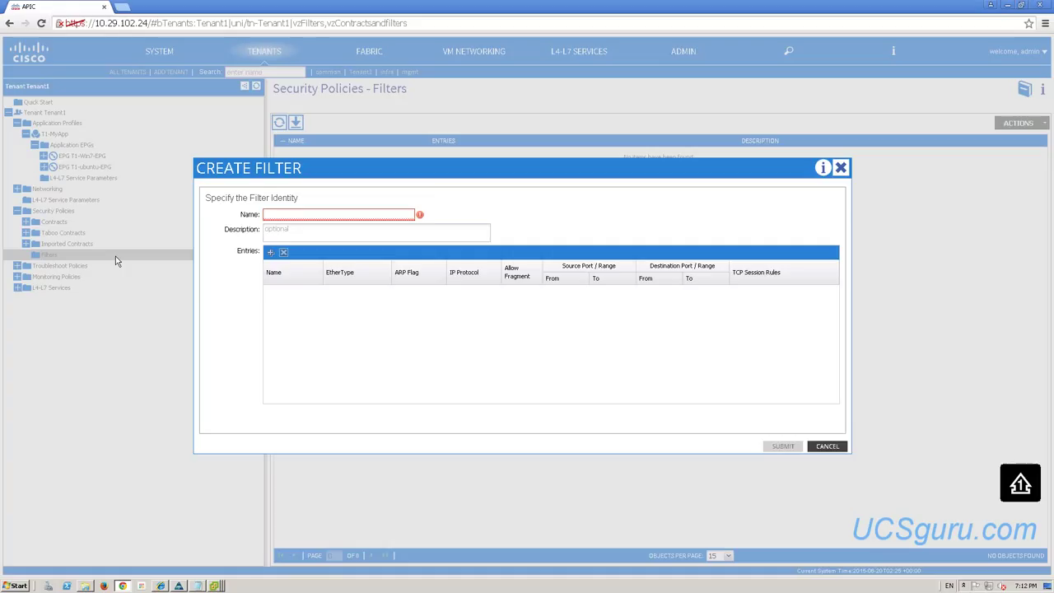
{"action": "type", "text": "T1"}
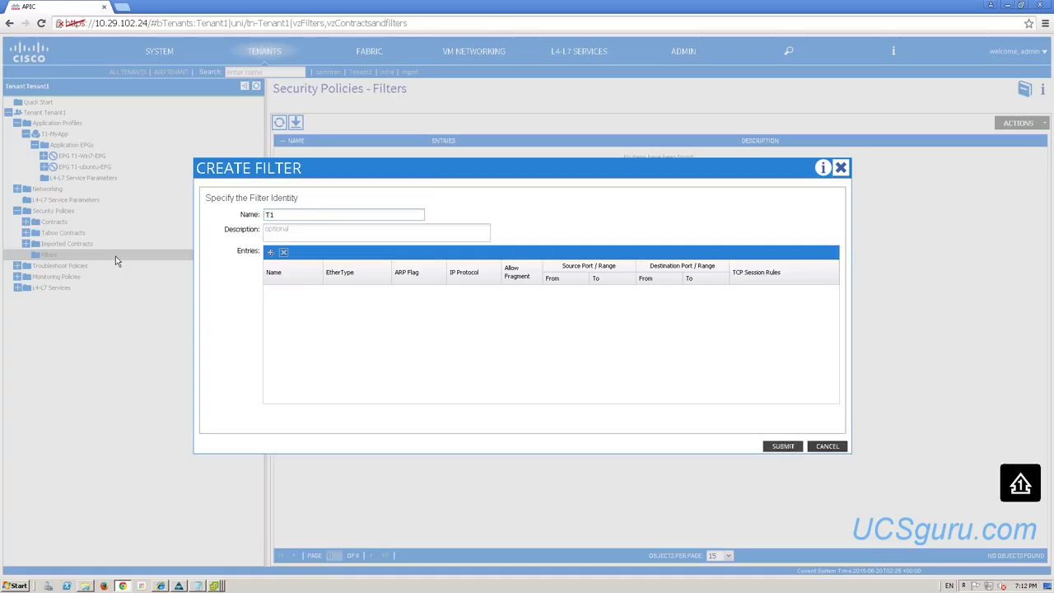
{"action": "type", "text": "-AllowPing"}
{"action": "left_click", "coordinate": [272, 254]}
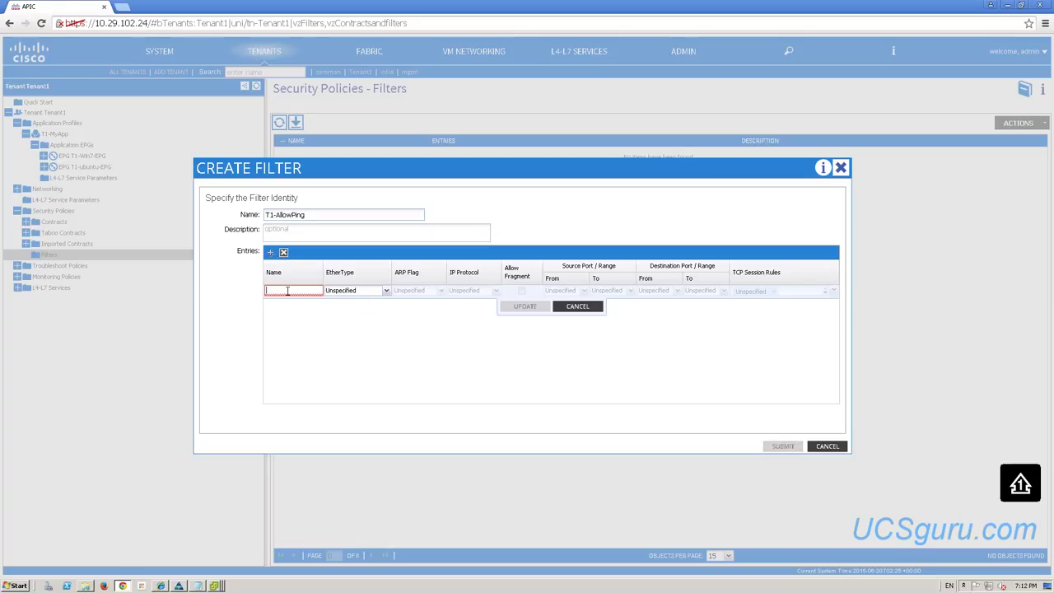
Step: Set the entry to AllowICMP, EtherType IP, protocol icmp, and submit the filter
{"action": "left_click", "coordinate": [287, 290]}
{"action": "type", "text": "Allow"}
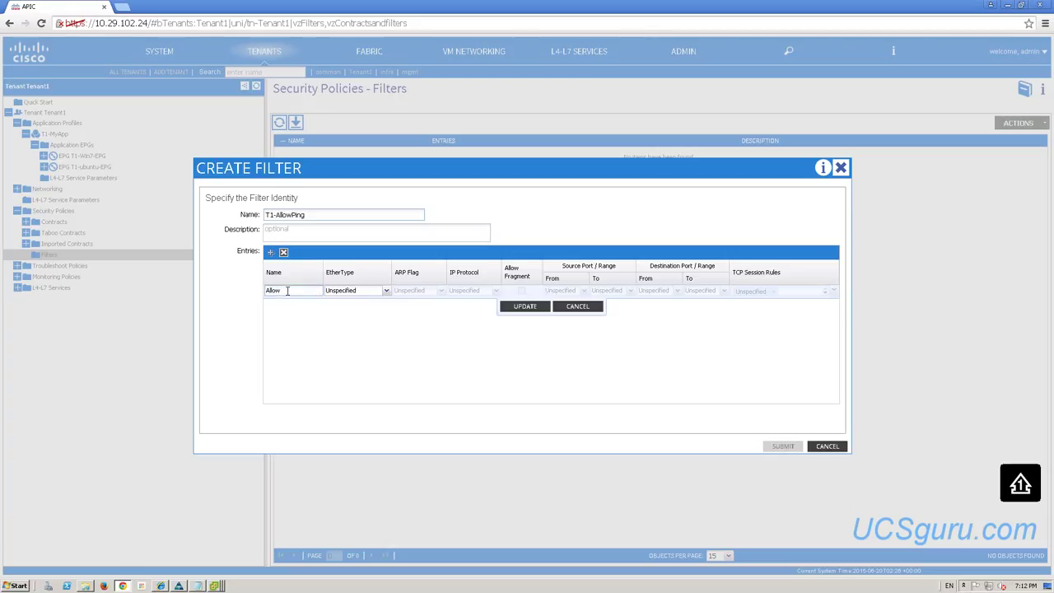
{"action": "type", "text": "ICMP"}
{"action": "left_click", "coordinate": [386, 291]}
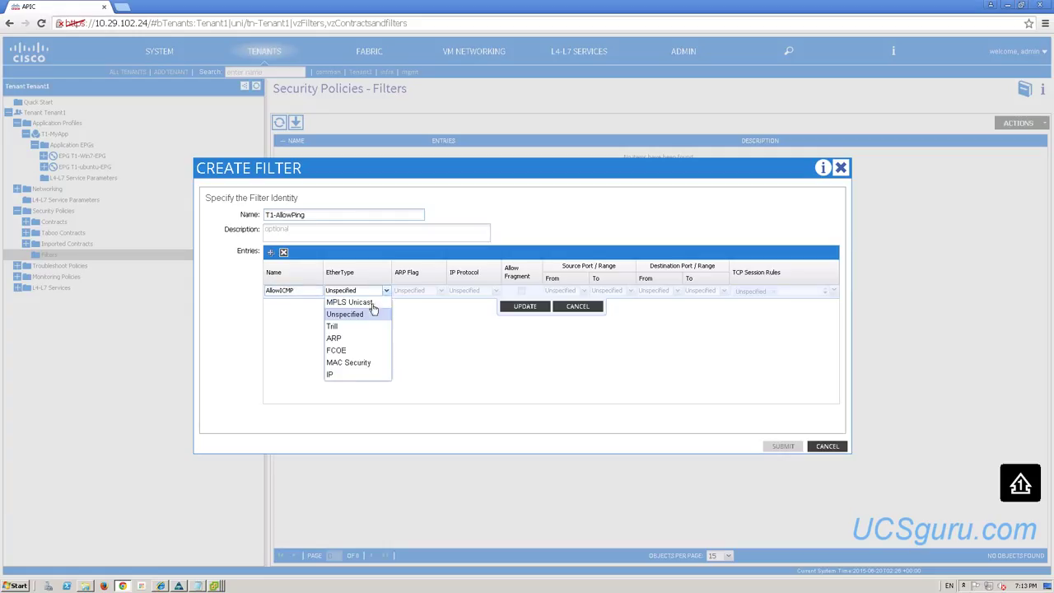
{"action": "left_click", "coordinate": [344, 376]}
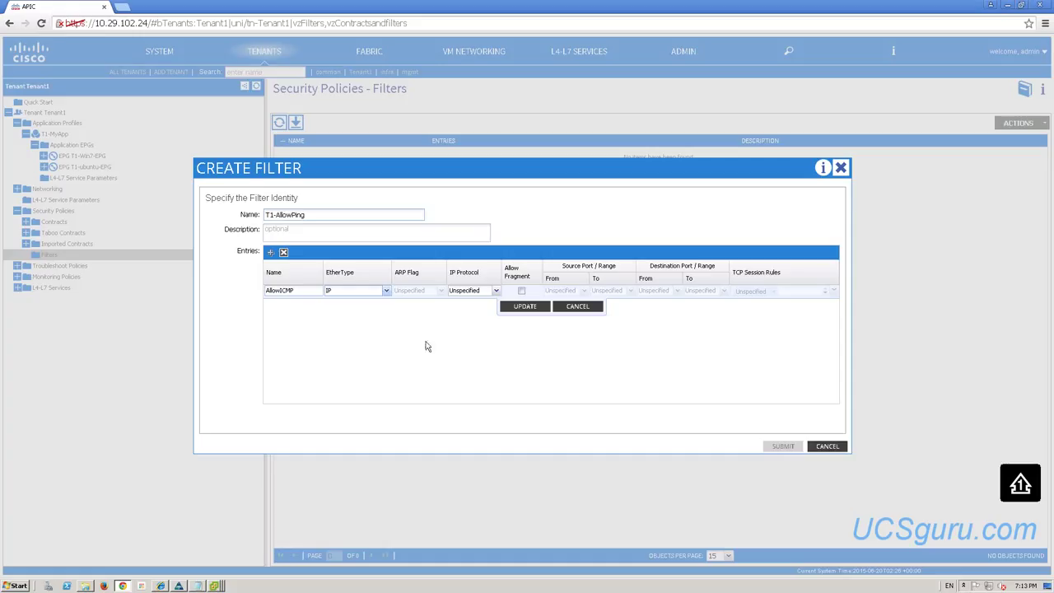
{"action": "left_click", "coordinate": [497, 291]}
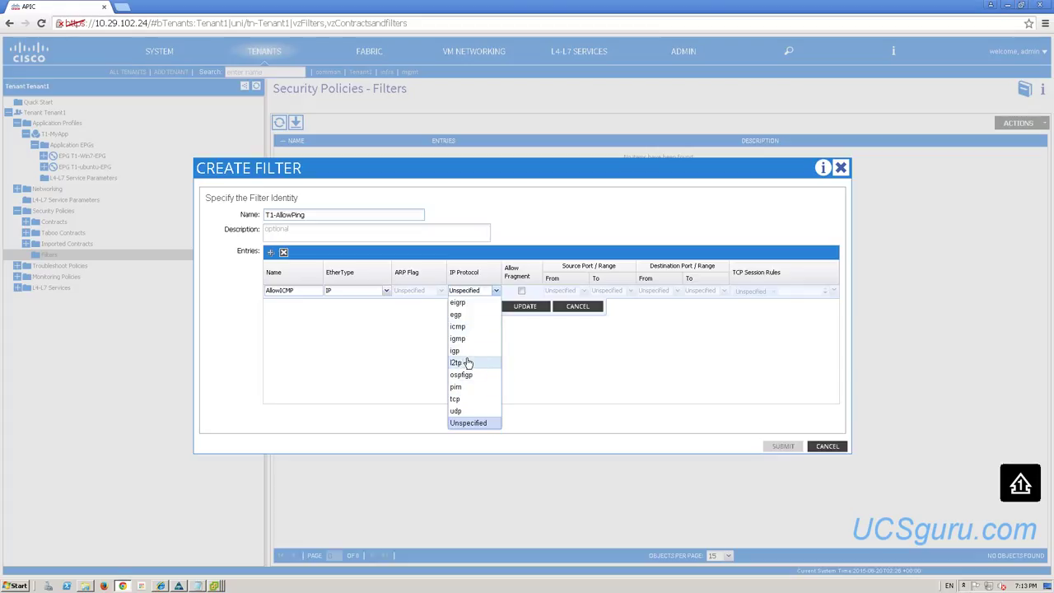
{"action": "left_click", "coordinate": [465, 329]}
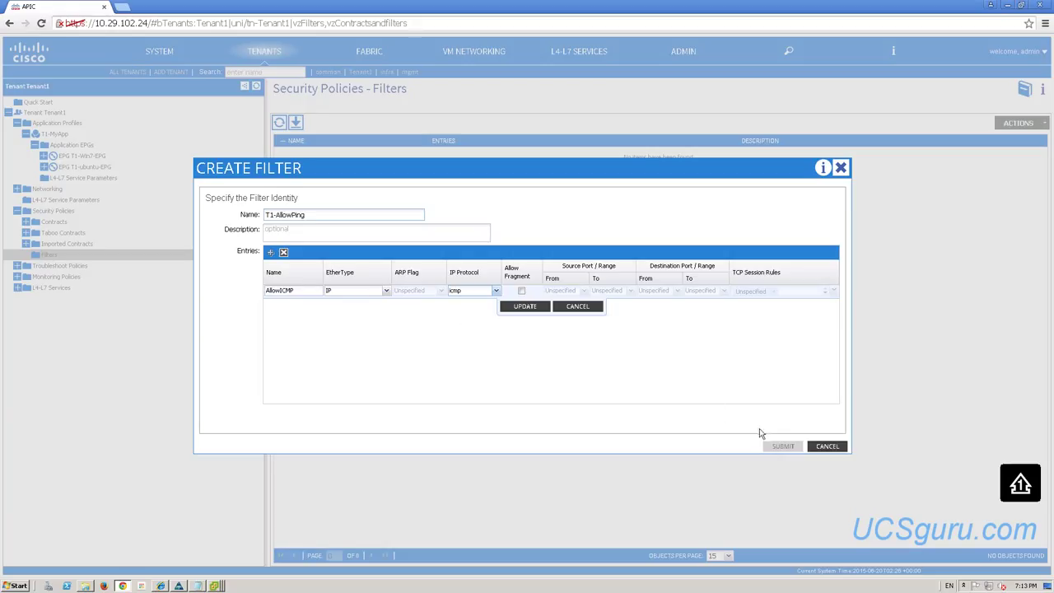
{"action": "left_click", "coordinate": [525, 307]}
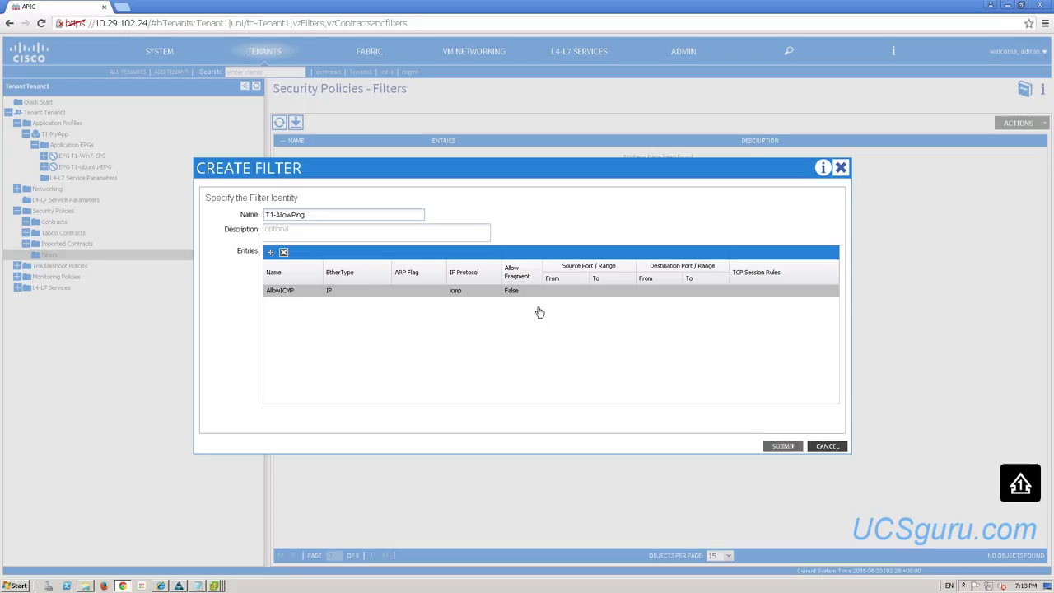
{"action": "left_click", "coordinate": [786, 447]}
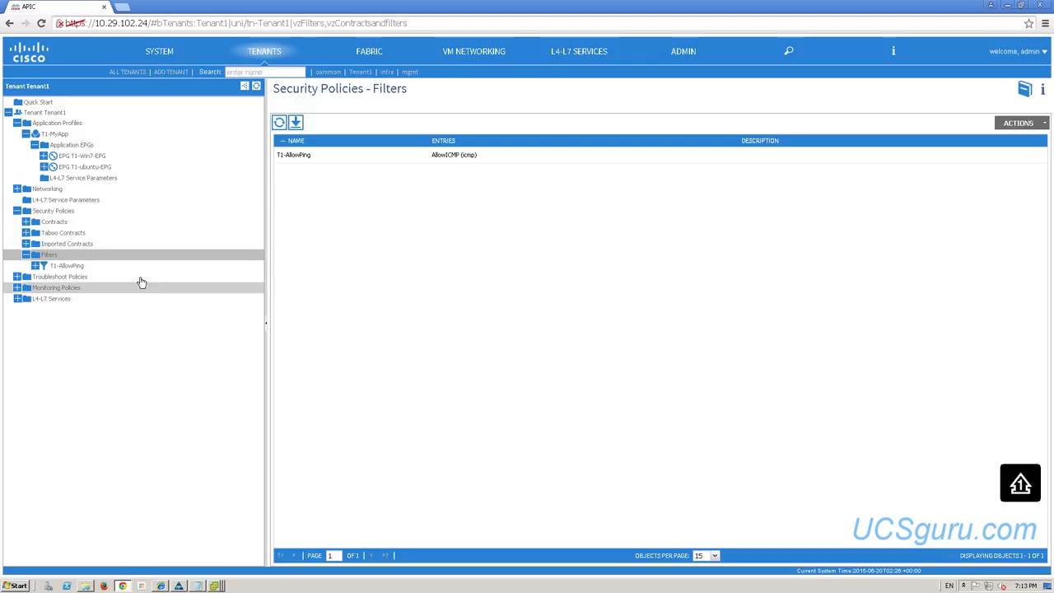
Step: Create contract T1-Allow-Ping with Tenant scope and begin adding a subject
{"action": "left_click", "coordinate": [57, 225]}
{"action": "right_click", "coordinate": [58, 226]}
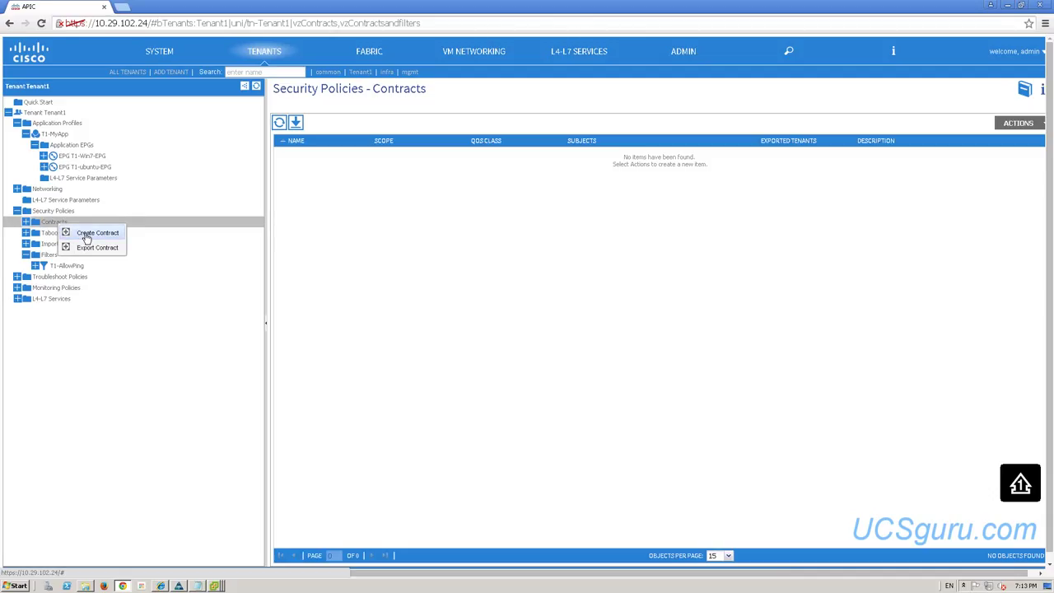
{"action": "left_click", "coordinate": [87, 234]}
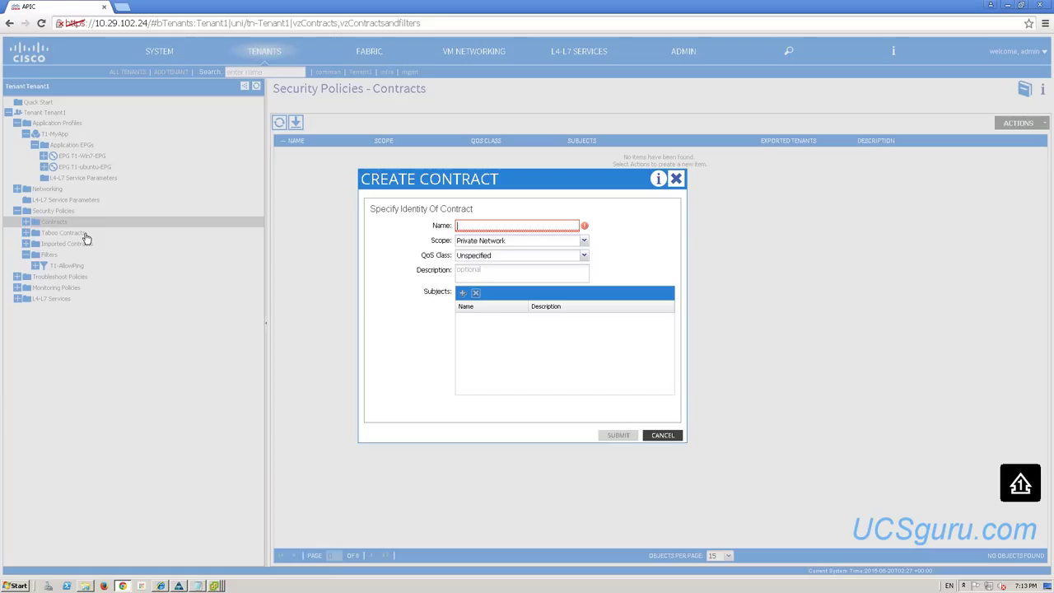
{"action": "type", "text": "T1"}
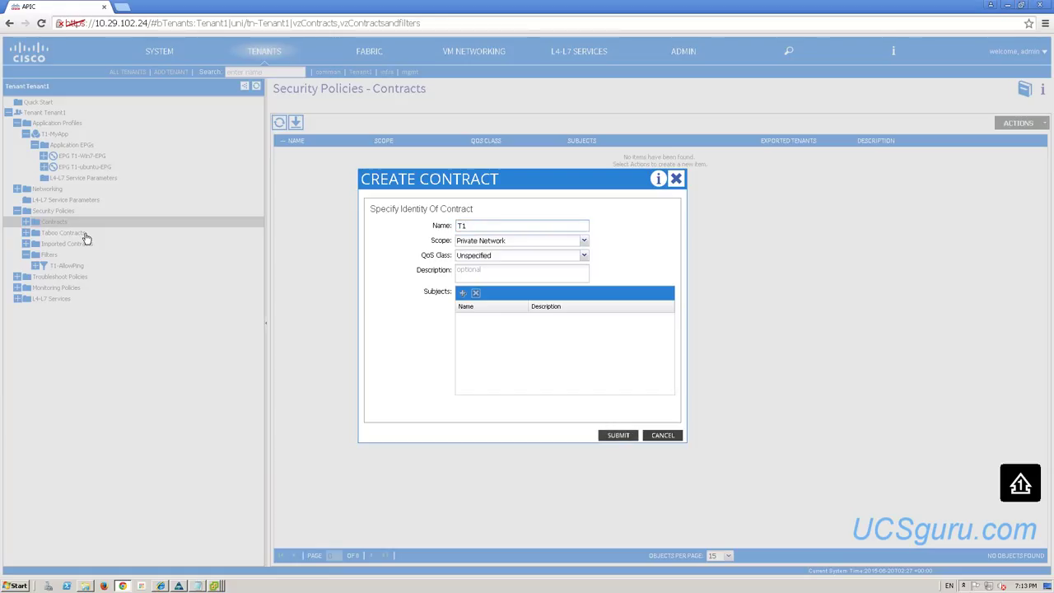
{"action": "type", "text": "-Allow"}
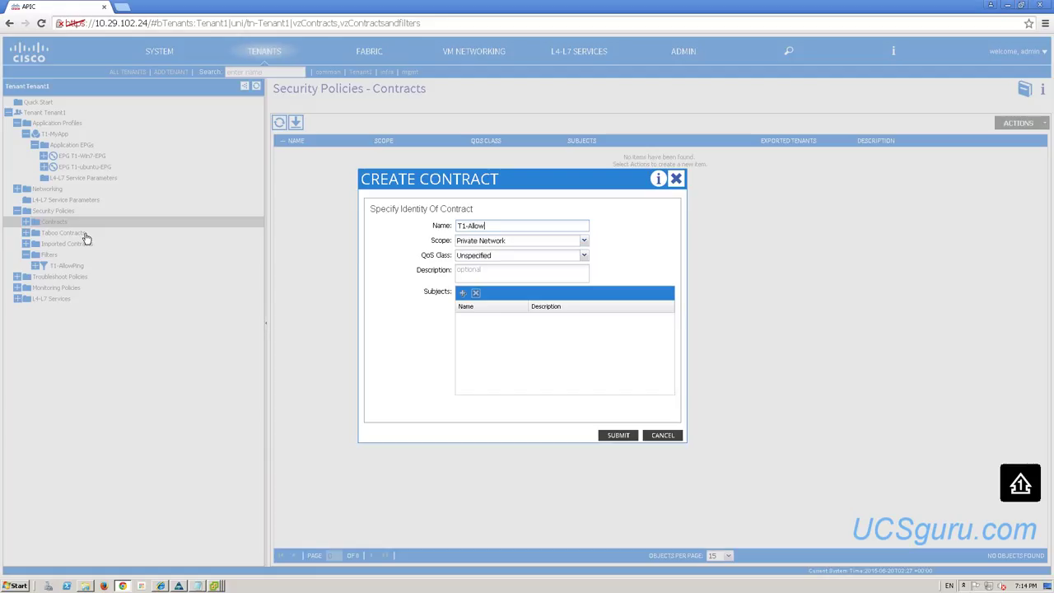
{"action": "type", "text": "-Ping"}
{"action": "left_click", "coordinate": [584, 241]}
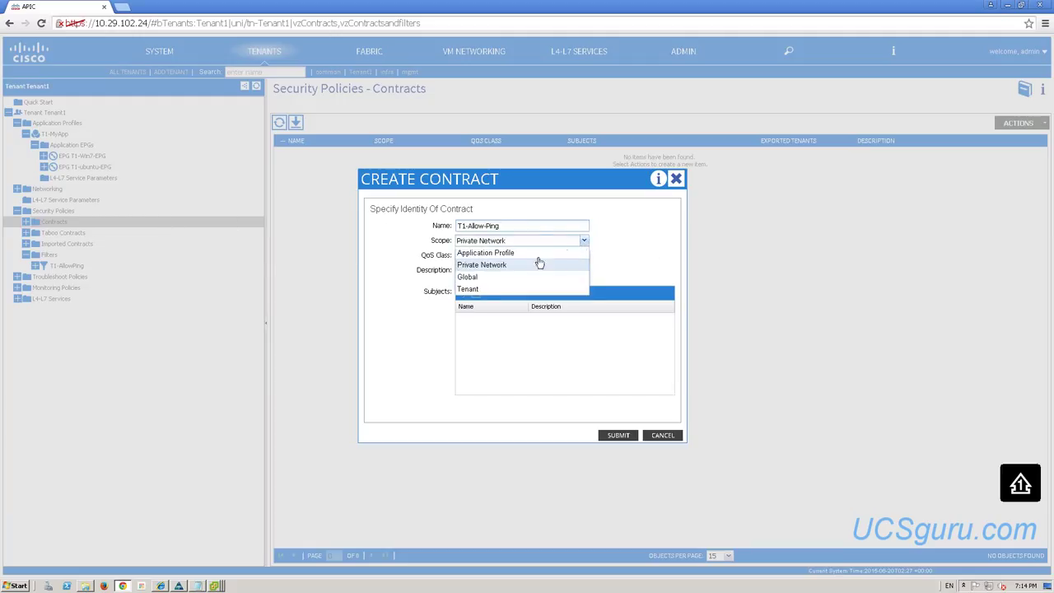
{"action": "left_click", "coordinate": [468, 290]}
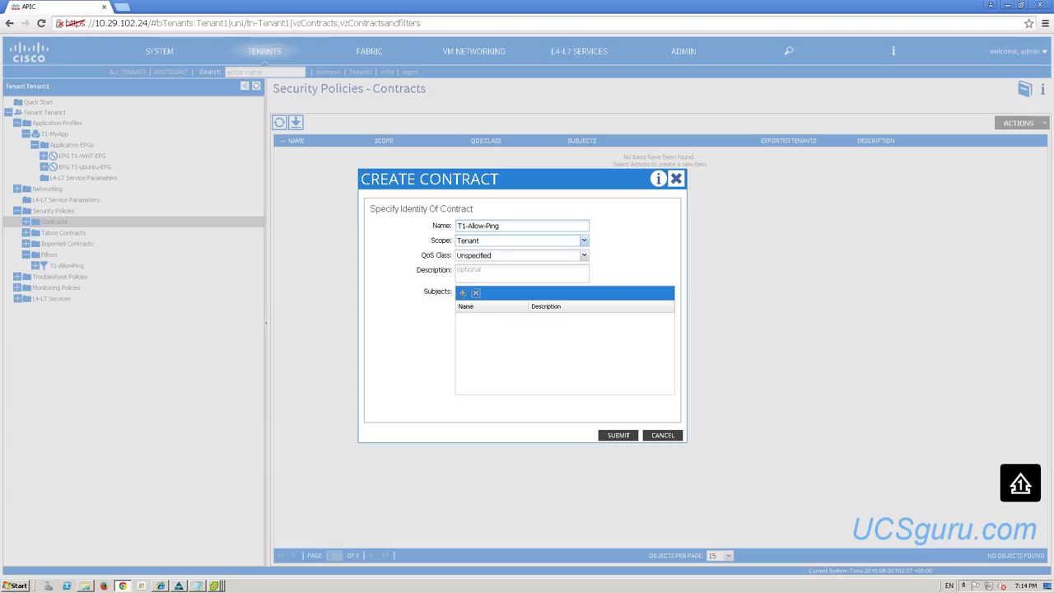
{"action": "left_click", "coordinate": [461, 293]}
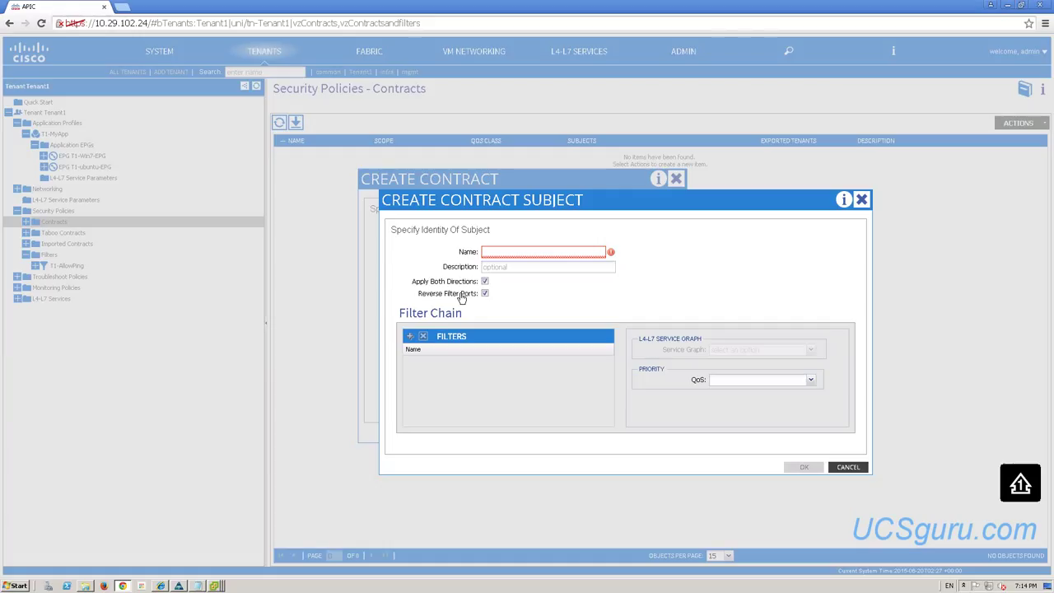
Step: Name the subject T1-AllowICMP, add filter Tenant1/T1-AllowPing to its chain, and confirm
{"action": "left_click", "coordinate": [527, 252]}
{"action": "type", "text": "T1"}
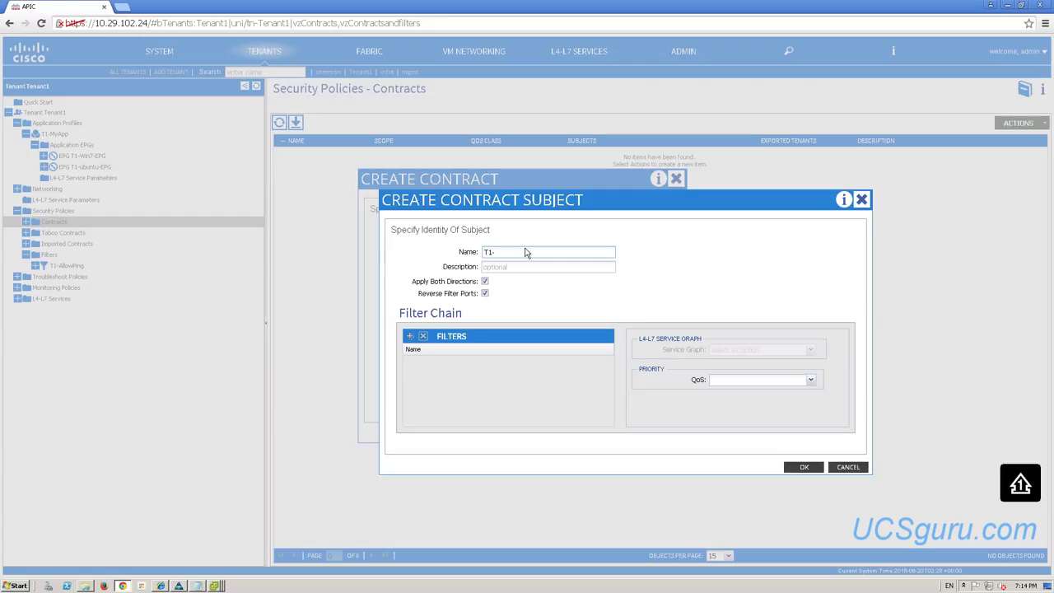
{"action": "type", "text": "-AllowICMP"}
{"action": "left_click", "coordinate": [410, 338]}
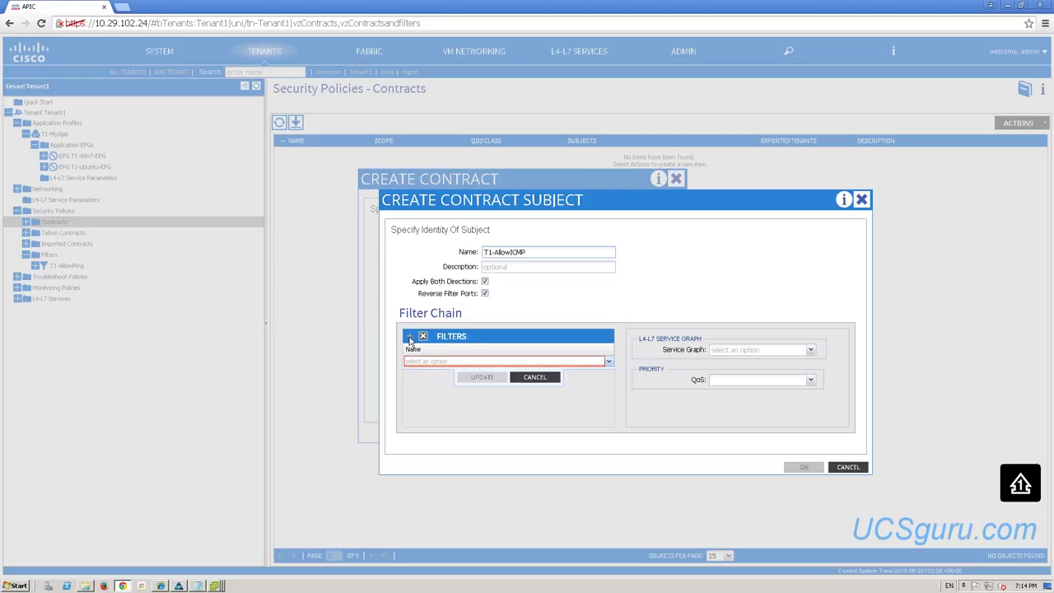
{"action": "left_click", "coordinate": [608, 362]}
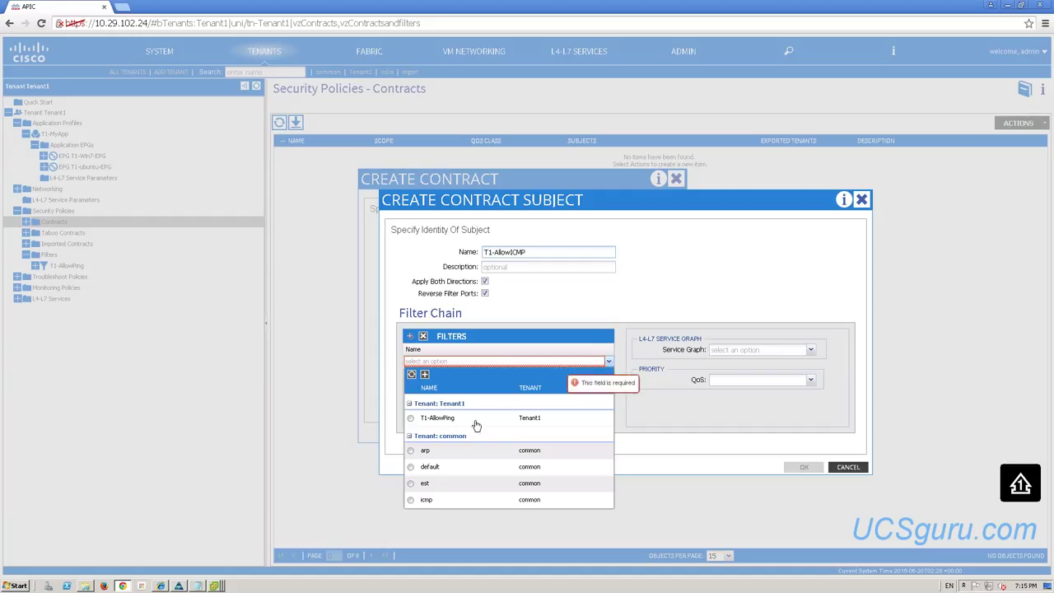
{"action": "left_click", "coordinate": [447, 418]}
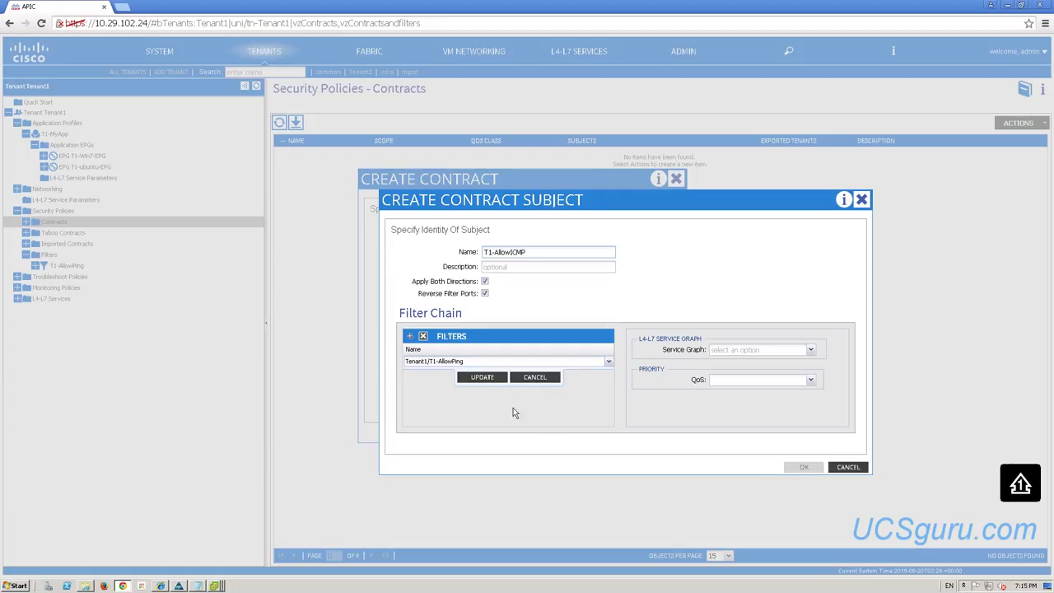
{"action": "left_click", "coordinate": [483, 377]}
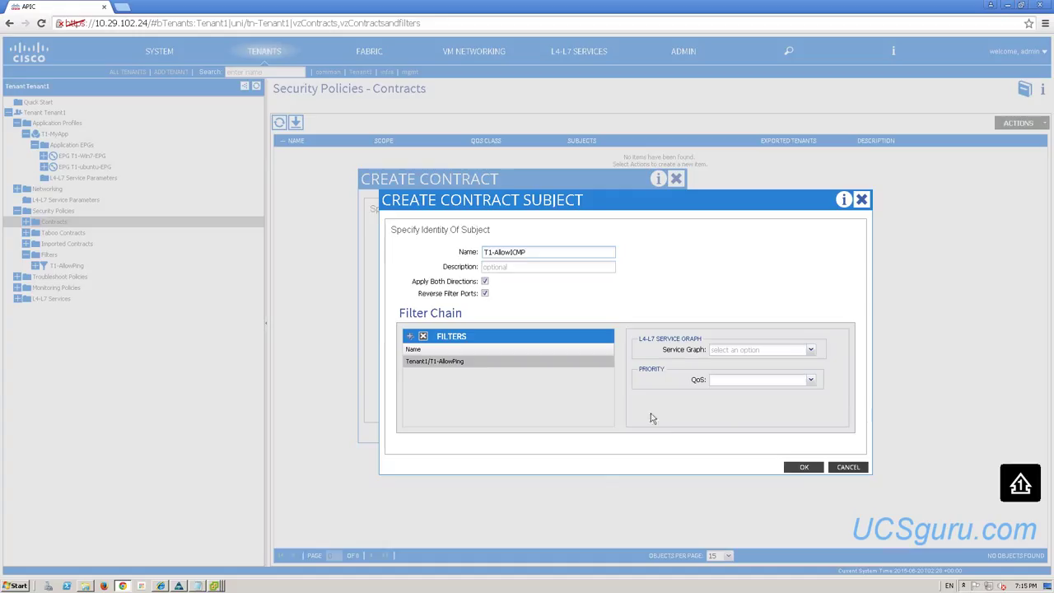
{"action": "left_click", "coordinate": [798, 468]}
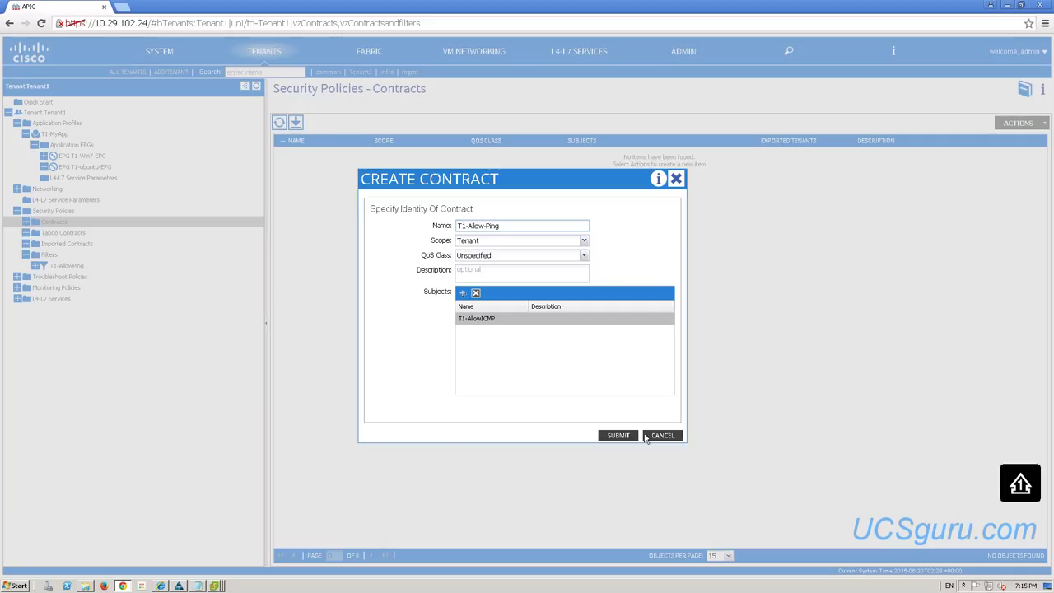
Step: Submit the T1-Allow-Ping contract with its T1-AllowICMP subject
{"action": "left_click", "coordinate": [618, 436]}
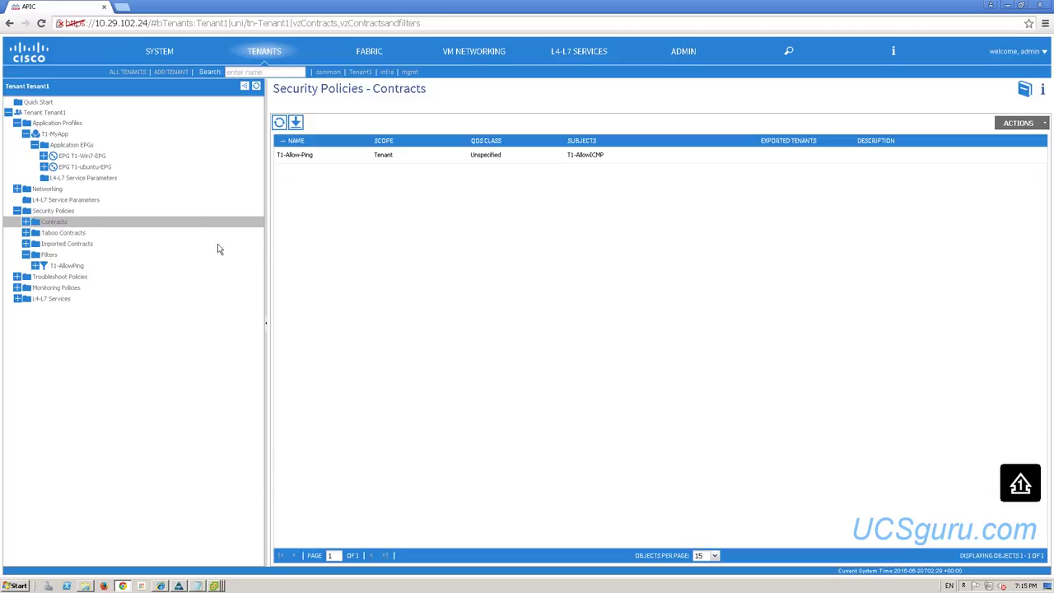
Step: Add Tenant1/T1-Allow-Ping as a provided contract on T1-ubuntu-EPG
{"action": "left_click", "coordinate": [93, 168]}
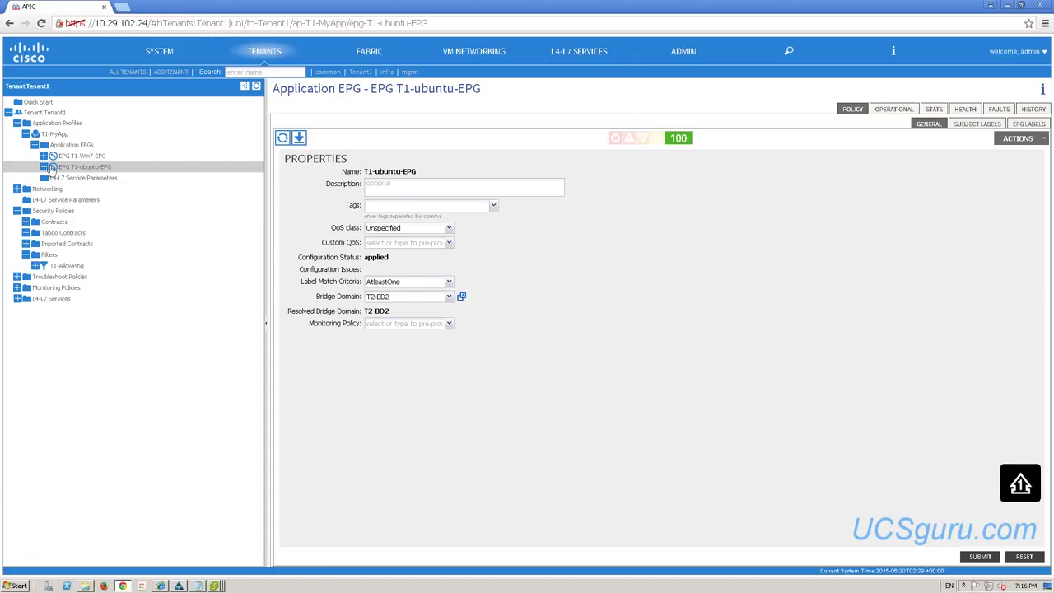
{"action": "left_click", "coordinate": [45, 167]}
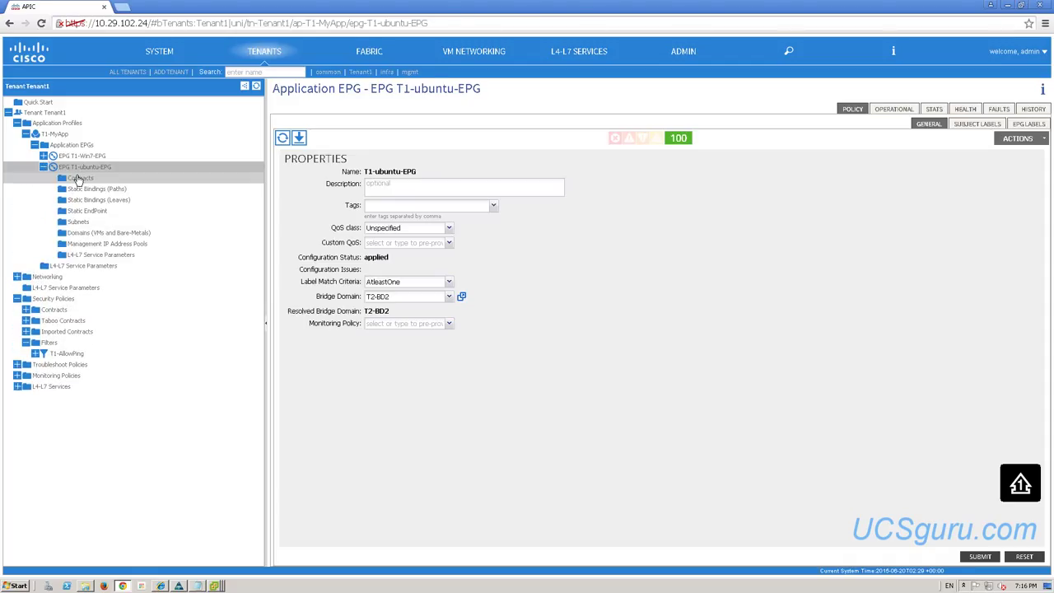
{"action": "left_click", "coordinate": [78, 179]}
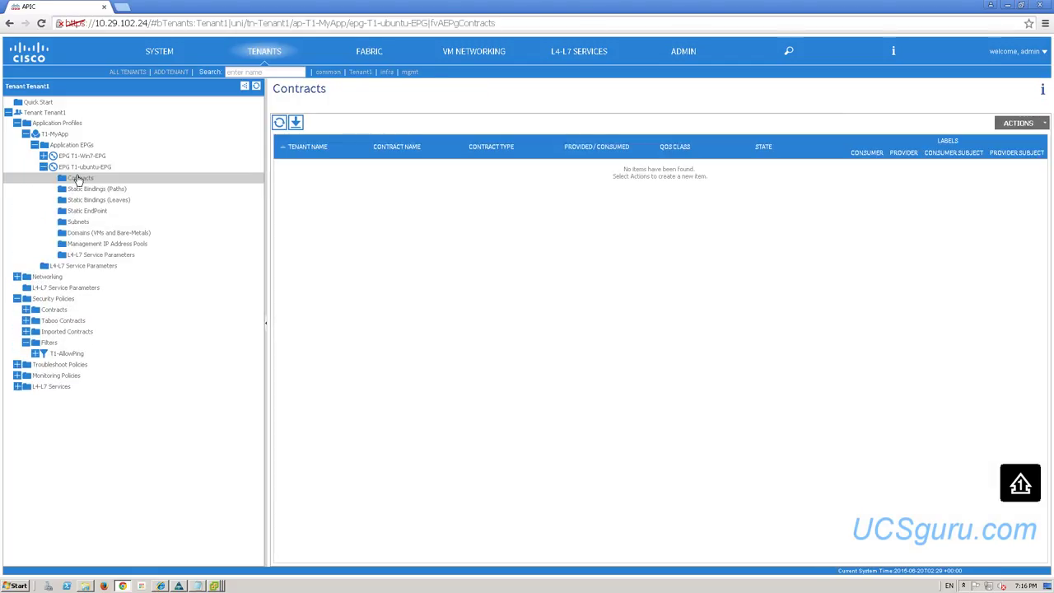
{"action": "right_click", "coordinate": [78, 179]}
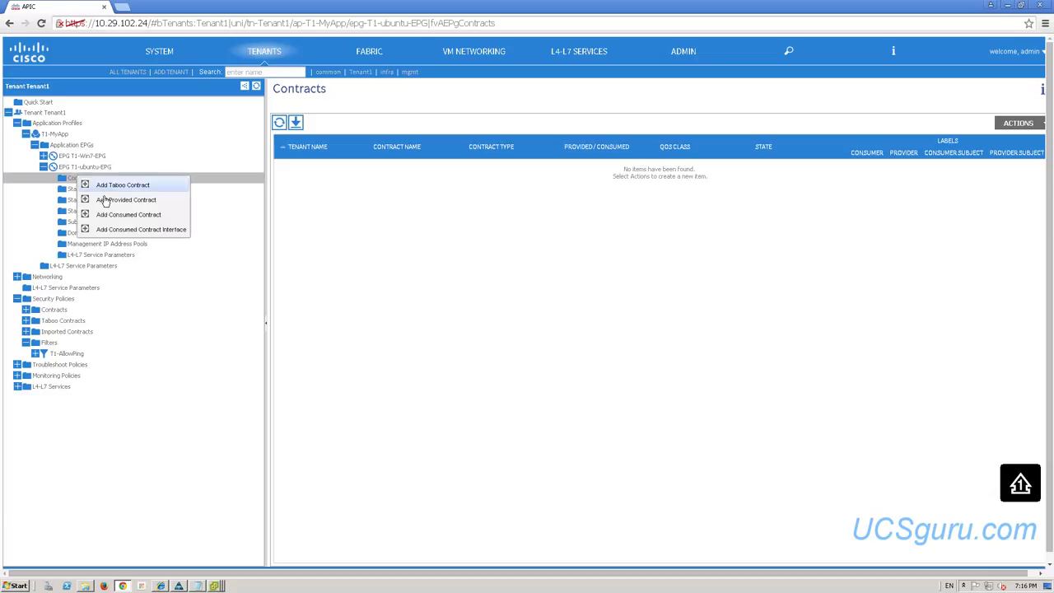
{"action": "left_click", "coordinate": [106, 200]}
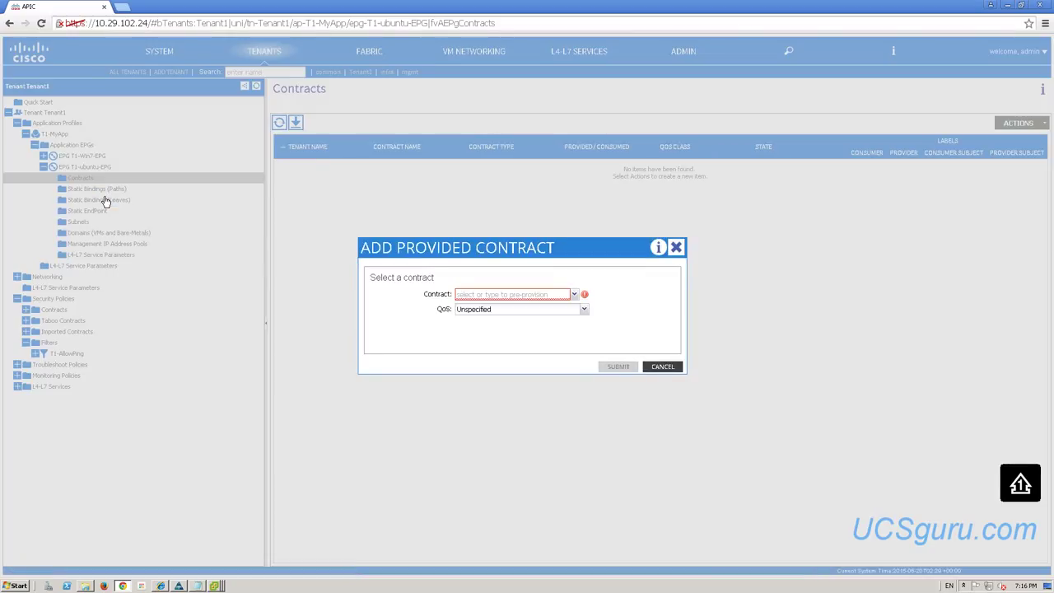
{"action": "left_click", "coordinate": [574, 298]}
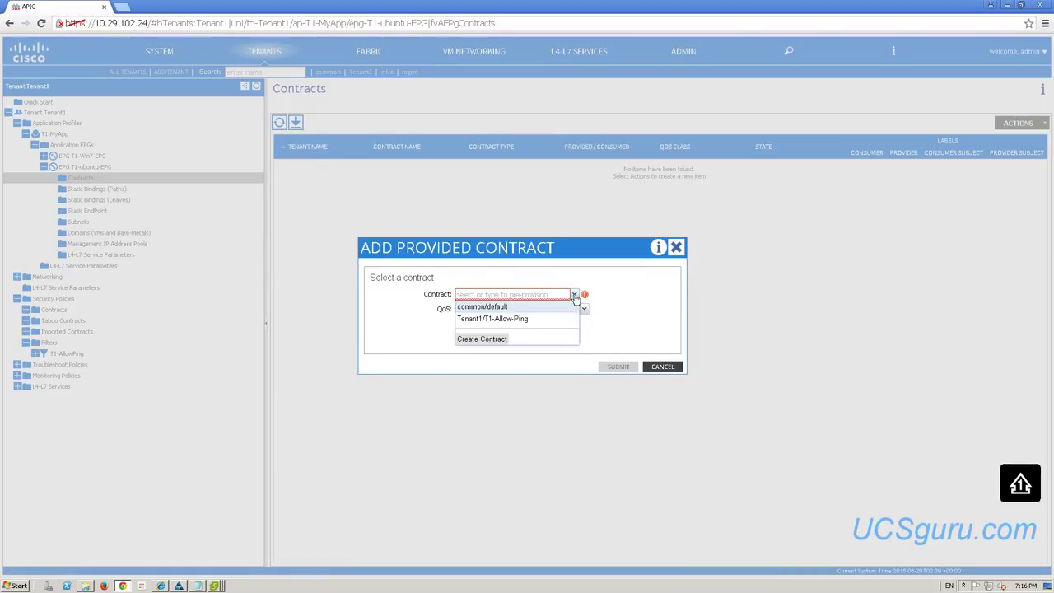
{"action": "left_click", "coordinate": [530, 324]}
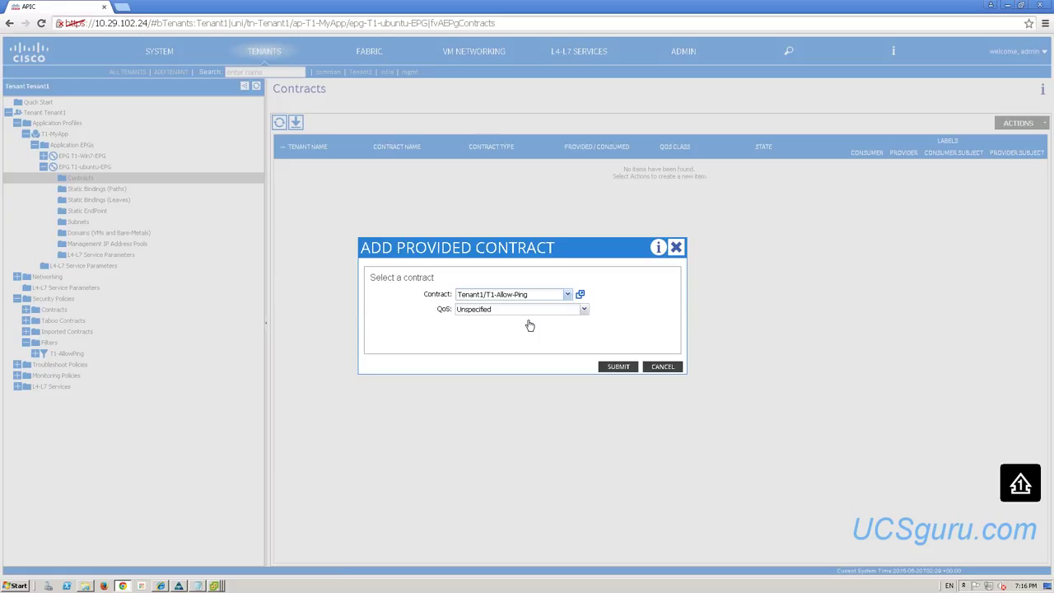
{"action": "left_click", "coordinate": [618, 367]}
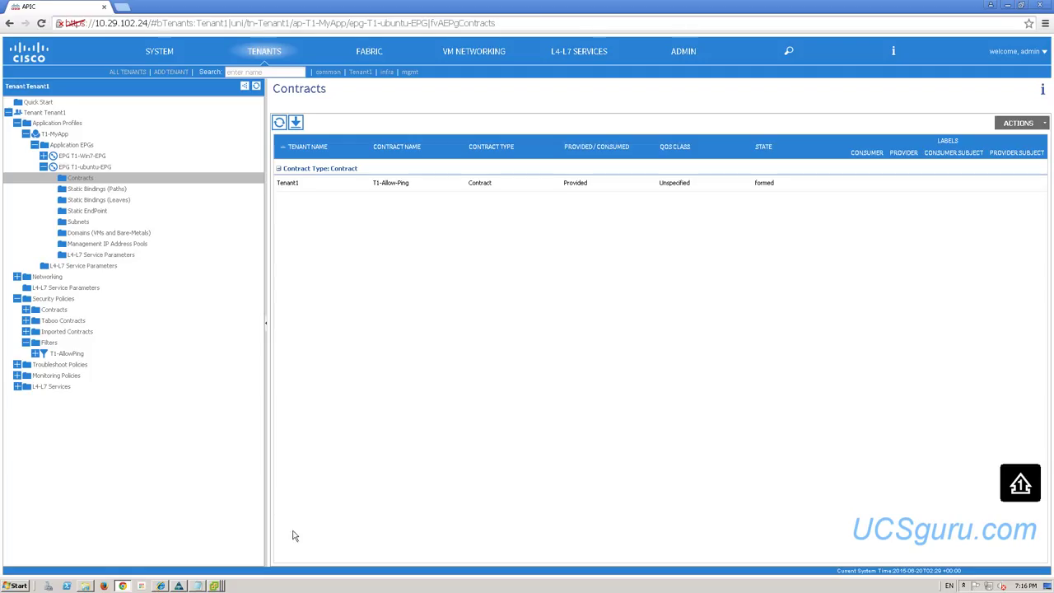
Step: Bring the T6-Ubuntu-01 and T6-Ubuntu-02 consoles to the front from the taskbar
{"action": "mouse_move", "coordinate": [214, 586]}
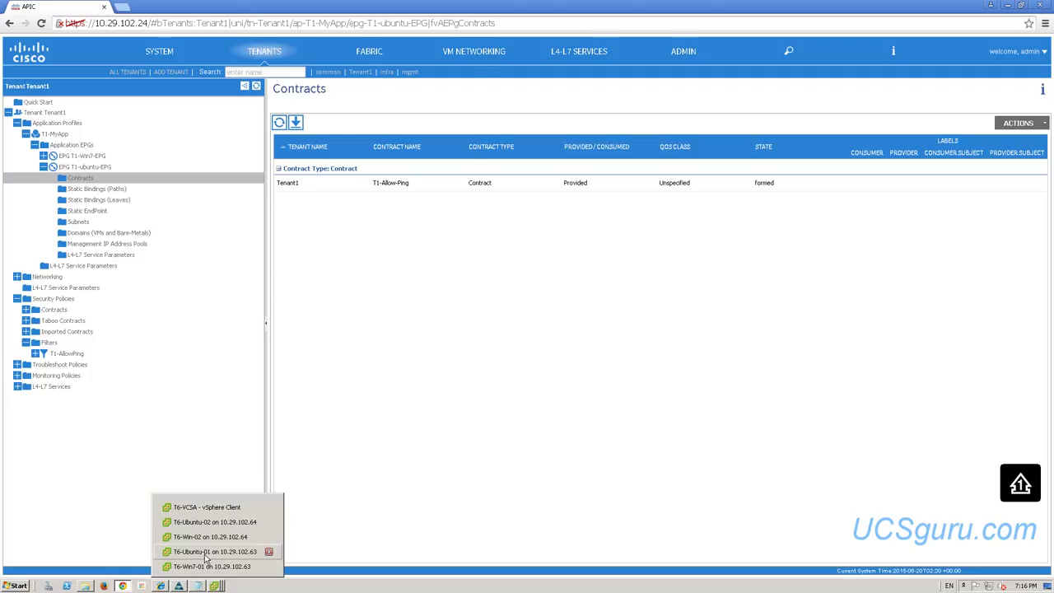
{"action": "left_click", "coordinate": [206, 558]}
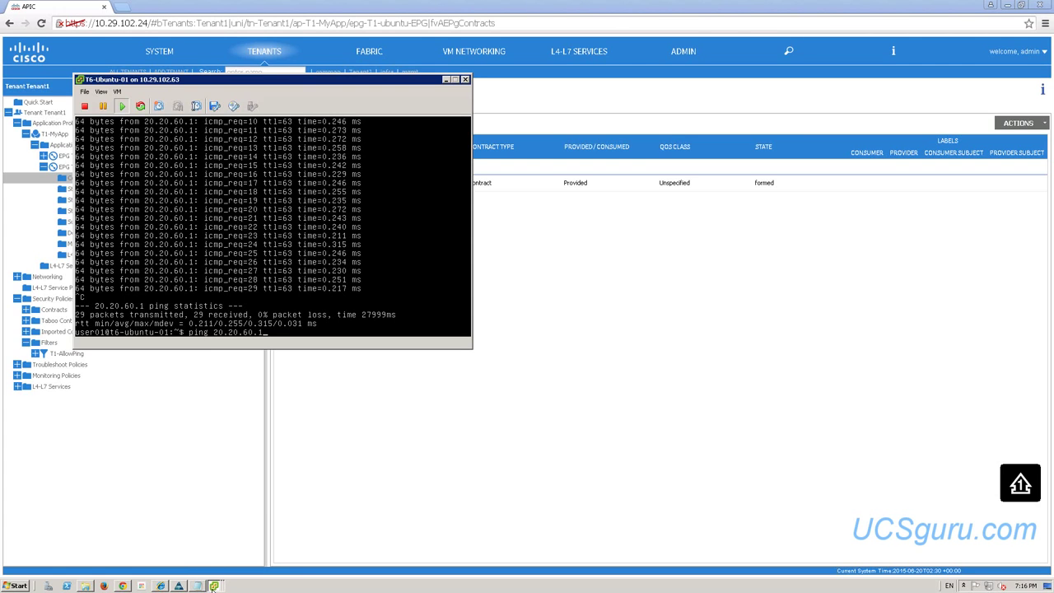
{"action": "left_click", "coordinate": [213, 586]}
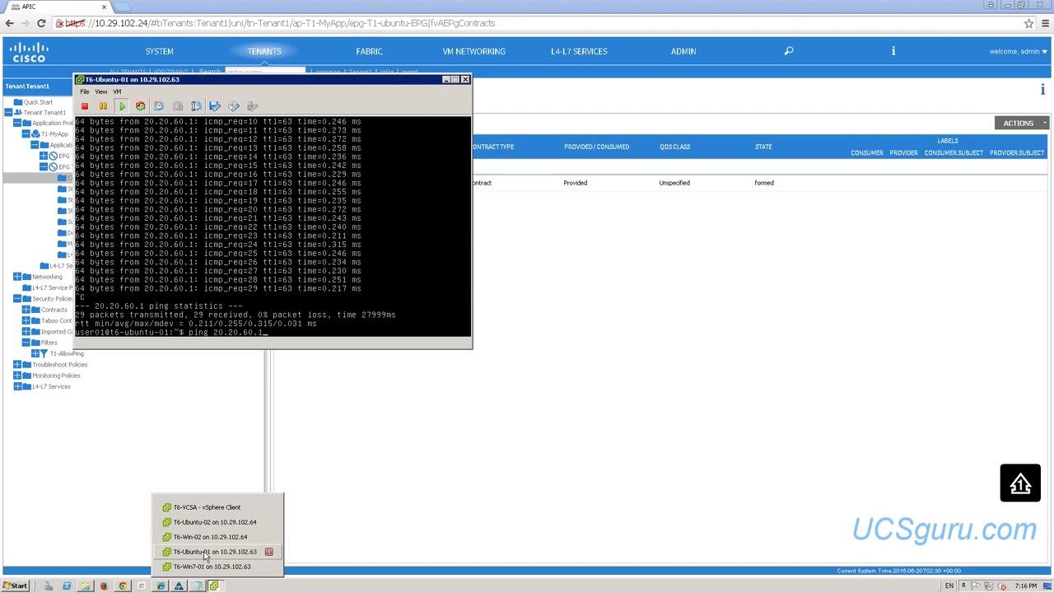
{"action": "left_click", "coordinate": [205, 551]}
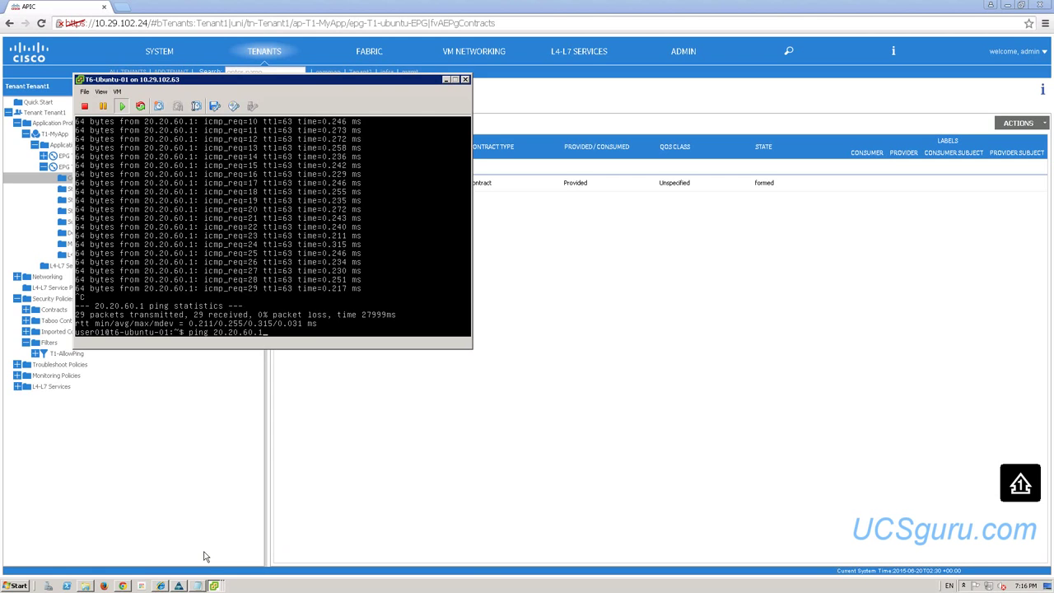
{"action": "left_click", "coordinate": [213, 585]}
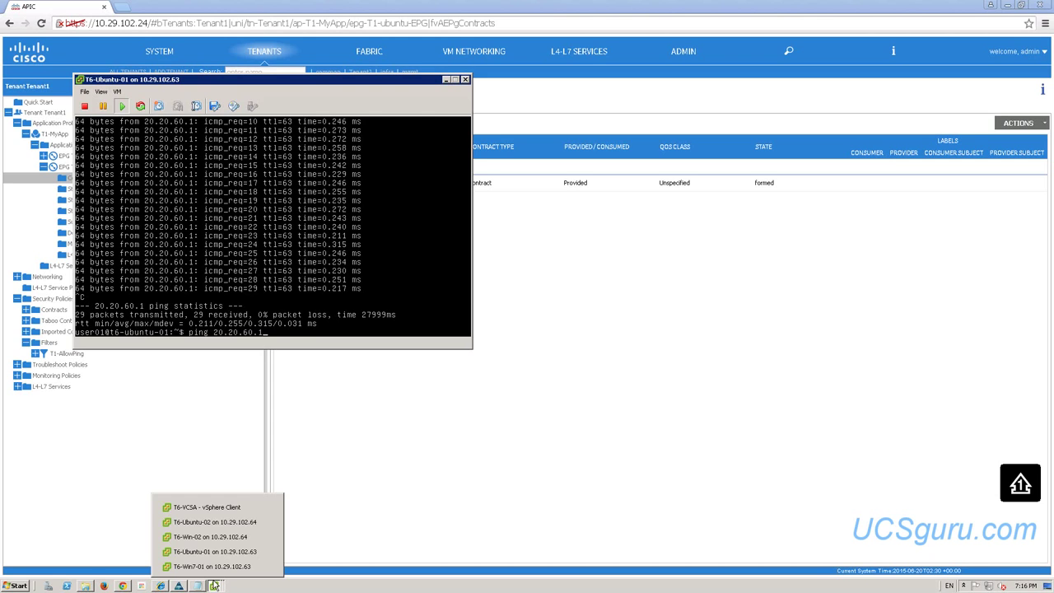
{"action": "left_click", "coordinate": [202, 524]}
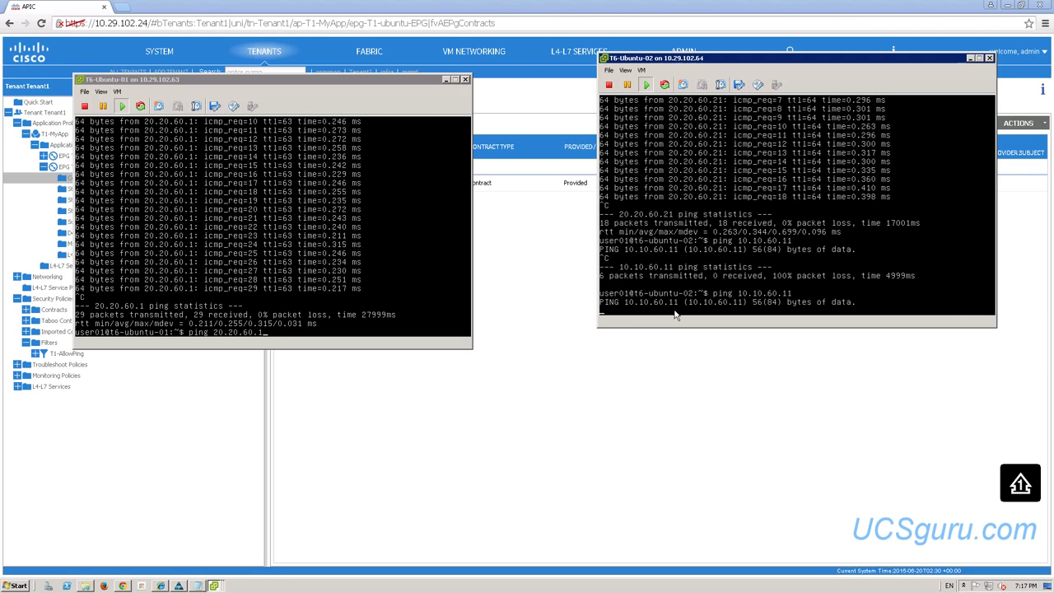
Step: Run ping 10.10.60.11 in the Ubuntu-01 console, then return to the APIC page
{"action": "left_click", "coordinate": [453, 312]}
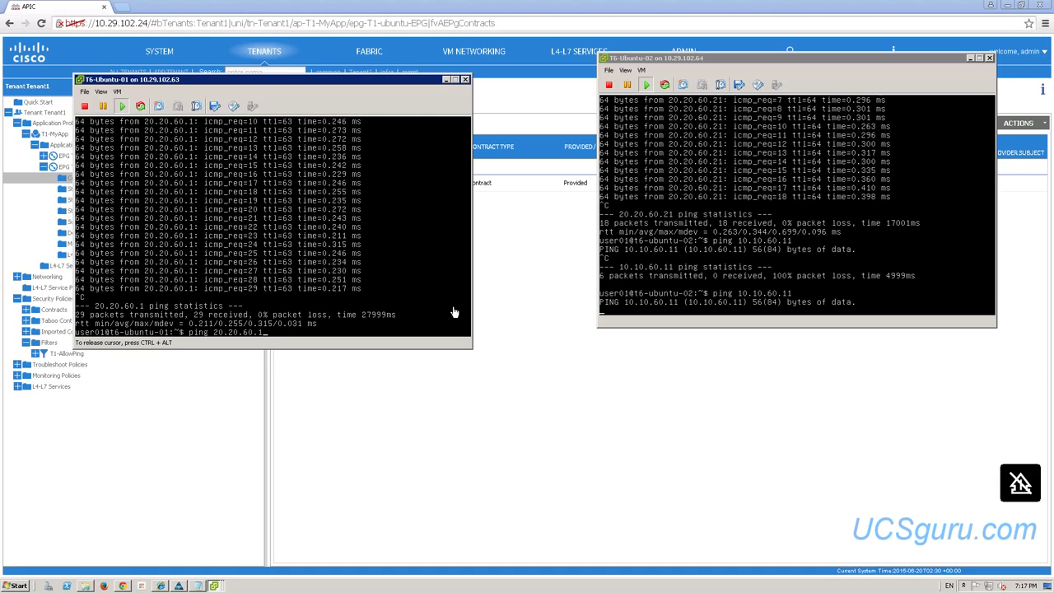
{"action": "key", "text": "BackSpace"}
{"action": "key", "text": "BackSpace"}
{"action": "key", "text": "BackSpace"}
{"action": "key", "text": "BackSpace"}
{"action": "key", "text": "BackSpace"}
{"action": "key", "text": "BackSpace"}
{"action": "key", "text": "BackSpace"}
{"action": "key", "text": "BackSpace"}
{"action": "key", "text": "BackSpace"}
{"action": "key", "text": "BackSpace"}
{"action": "key", "text": "BackSpace"}
{"action": "key", "text": "BackSpace"}
{"action": "type", "text": "pi"}
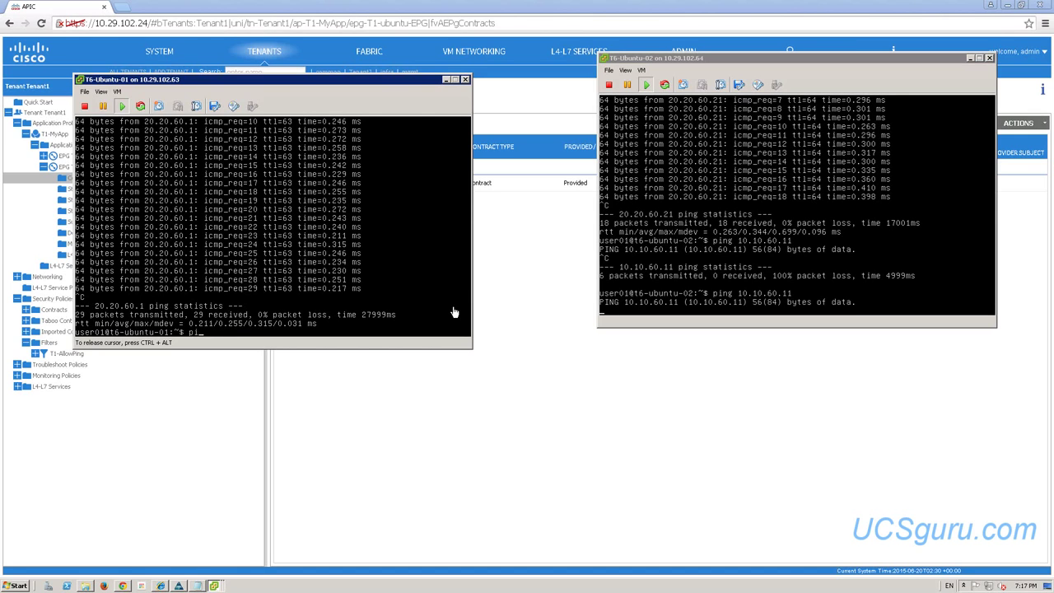
{"action": "type", "text": "ng 10.10.60.11"}
{"action": "key", "text": "Return"}
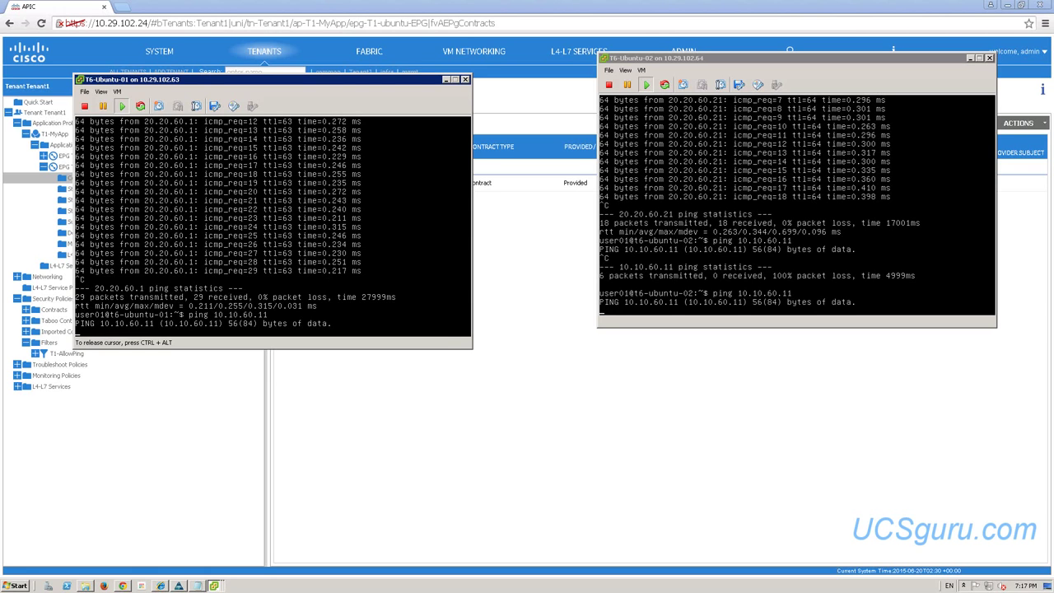
{"action": "key", "text": "ctrl+alt"}
{"action": "left_click", "coordinate": [448, 401]}
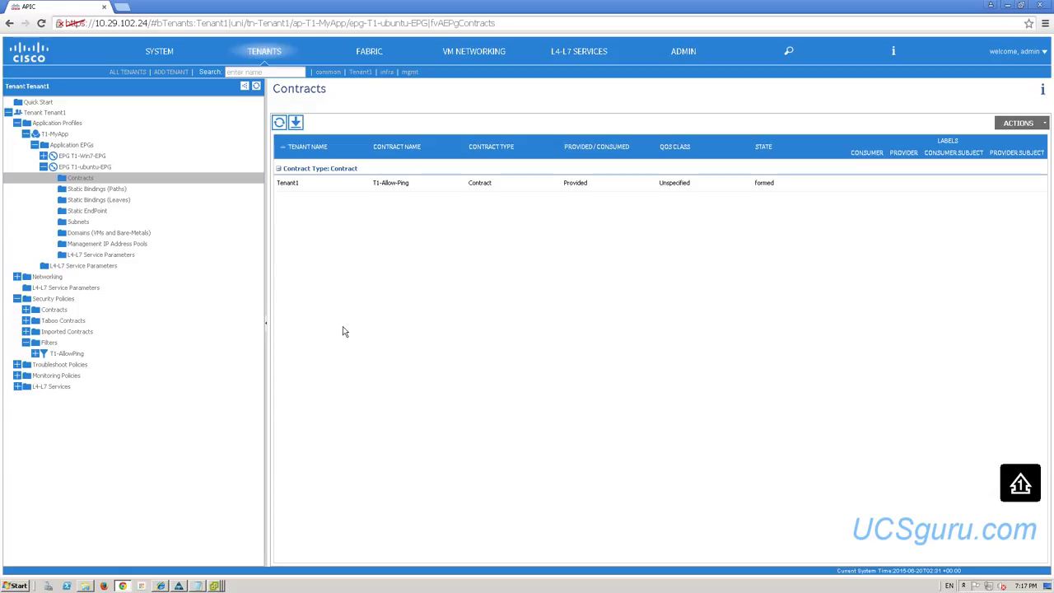
Step: Add Tenant1/T1-Allow-Ping as a consumed contract on T1-Win7-EPG
{"action": "left_click", "coordinate": [43, 156]}
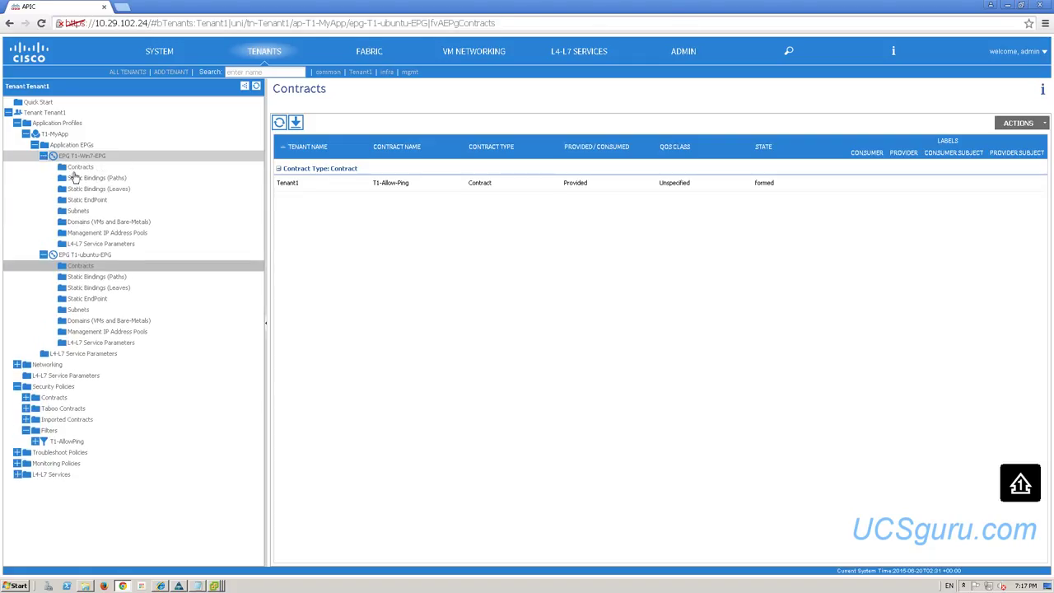
{"action": "left_click", "coordinate": [76, 168]}
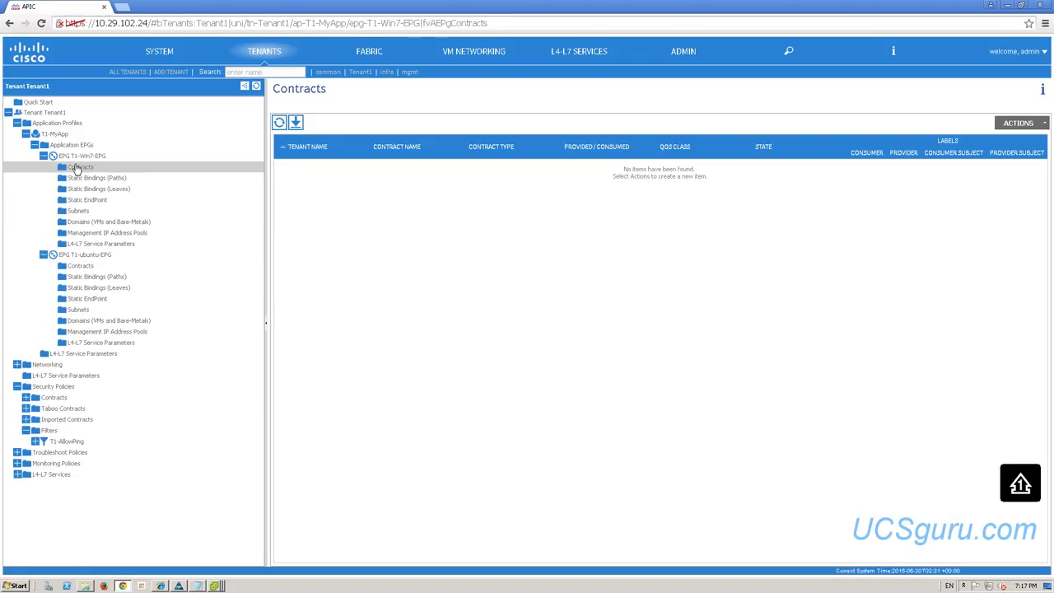
{"action": "right_click", "coordinate": [76, 168]}
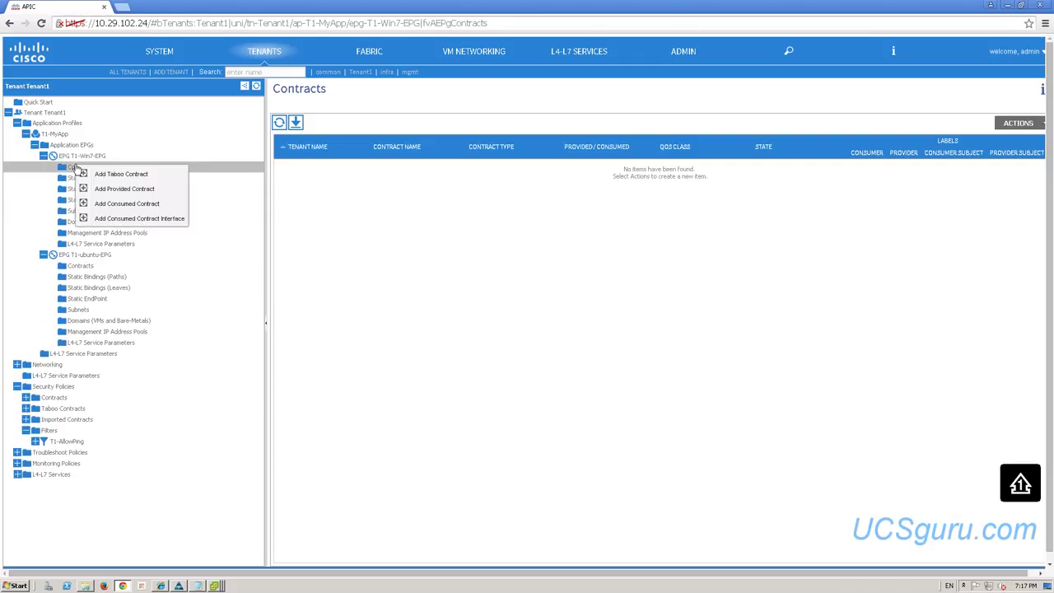
{"action": "left_click", "coordinate": [124, 205]}
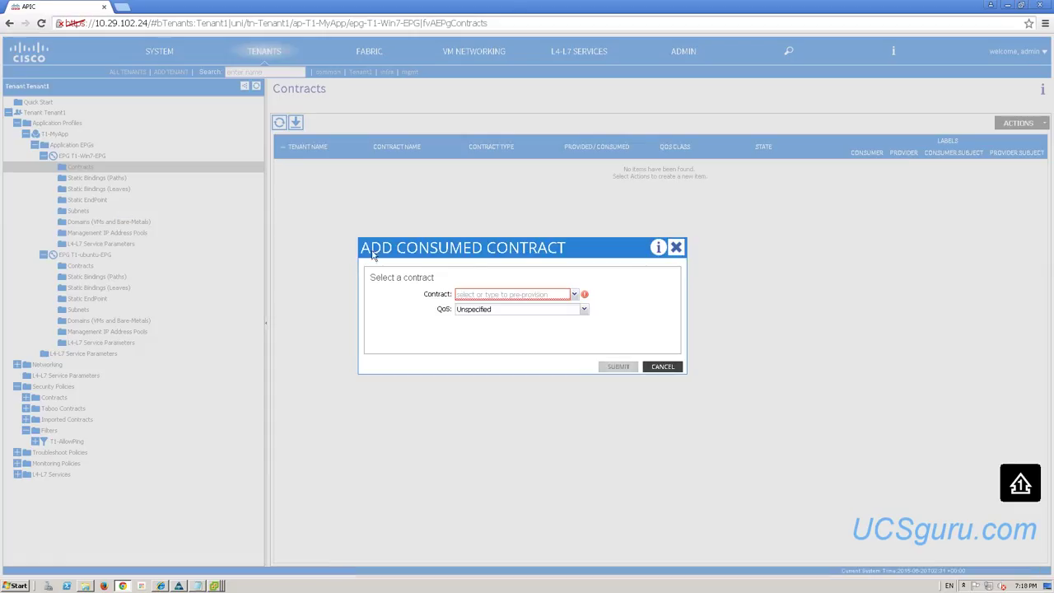
{"action": "left_click", "coordinate": [573, 297]}
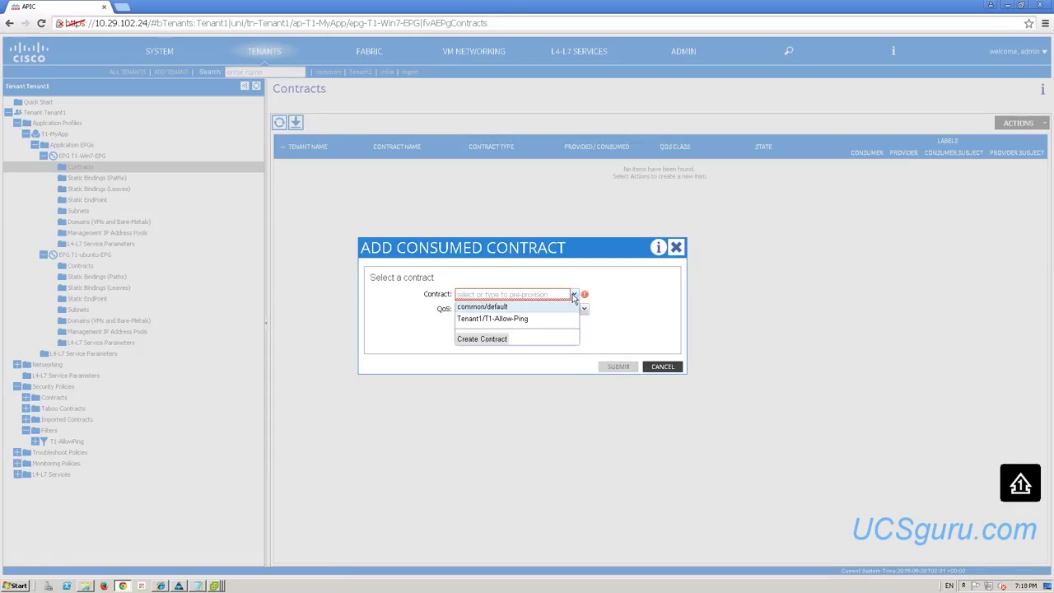
{"action": "left_click", "coordinate": [508, 321]}
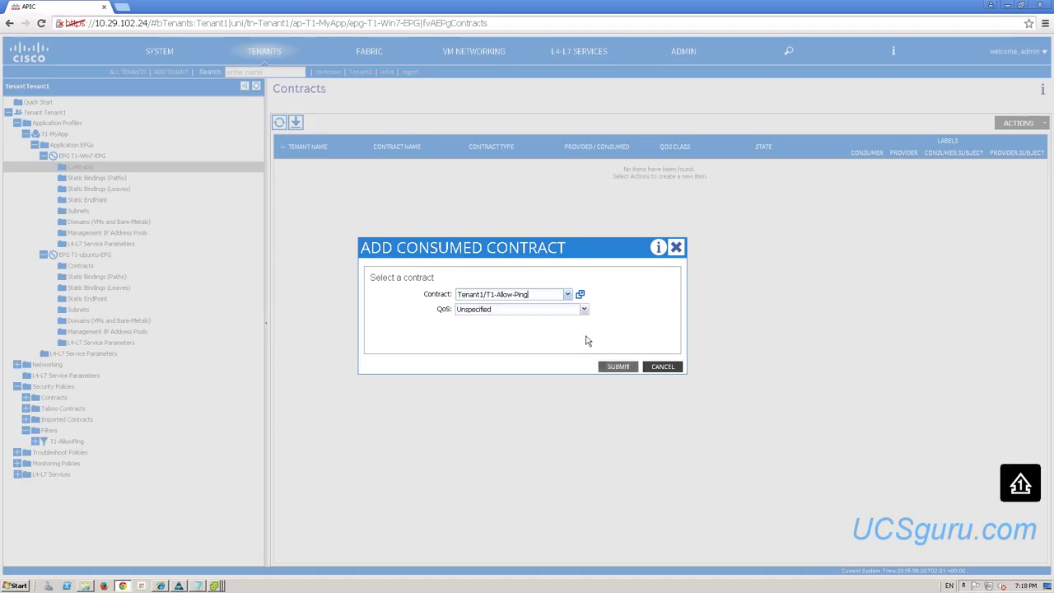
{"action": "left_click", "coordinate": [617, 366]}
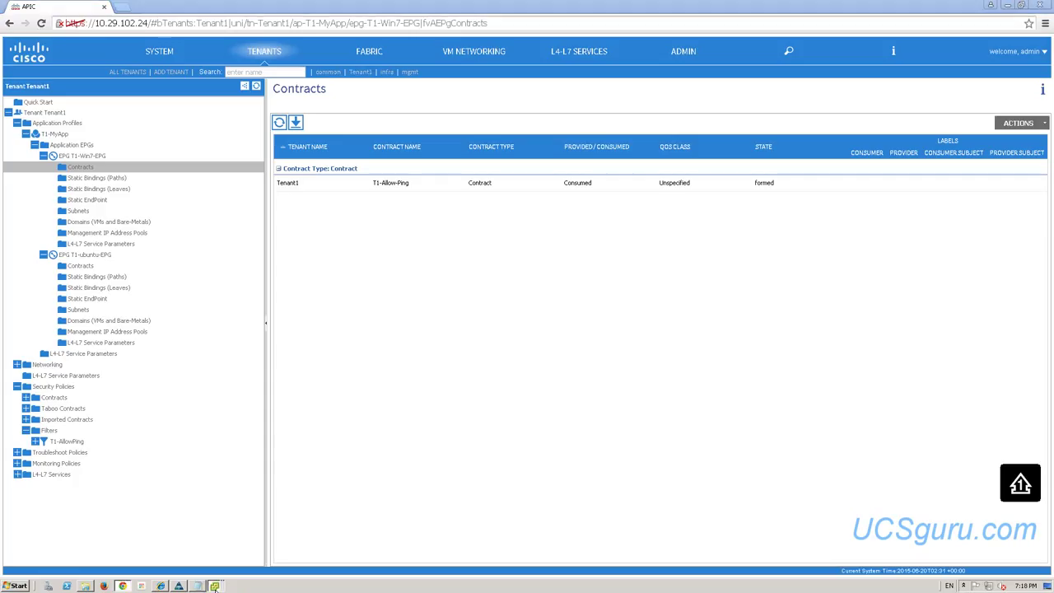
{"action": "mouse_move", "coordinate": [214, 586]}
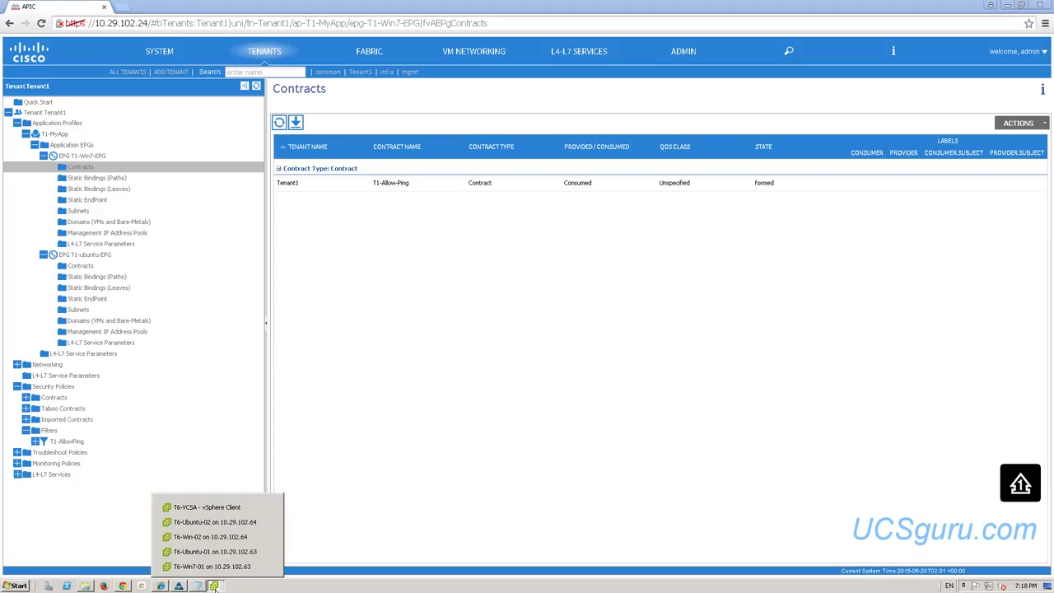
Step: Bring the Win7-01 console up with the Ubuntu-01 ping output alongside it
{"action": "left_click", "coordinate": [206, 524]}
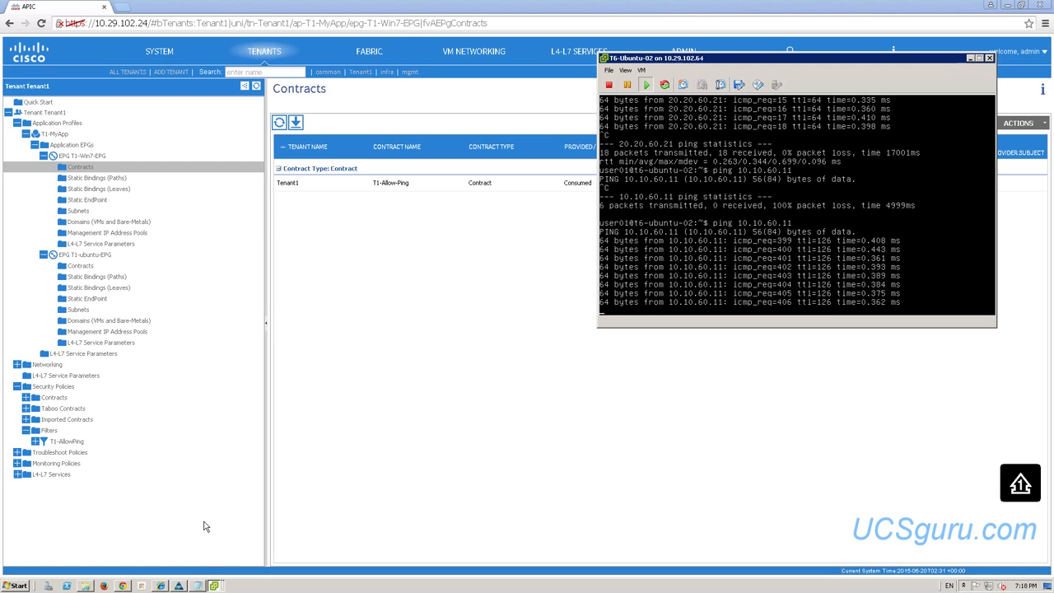
{"action": "left_click", "coordinate": [213, 586]}
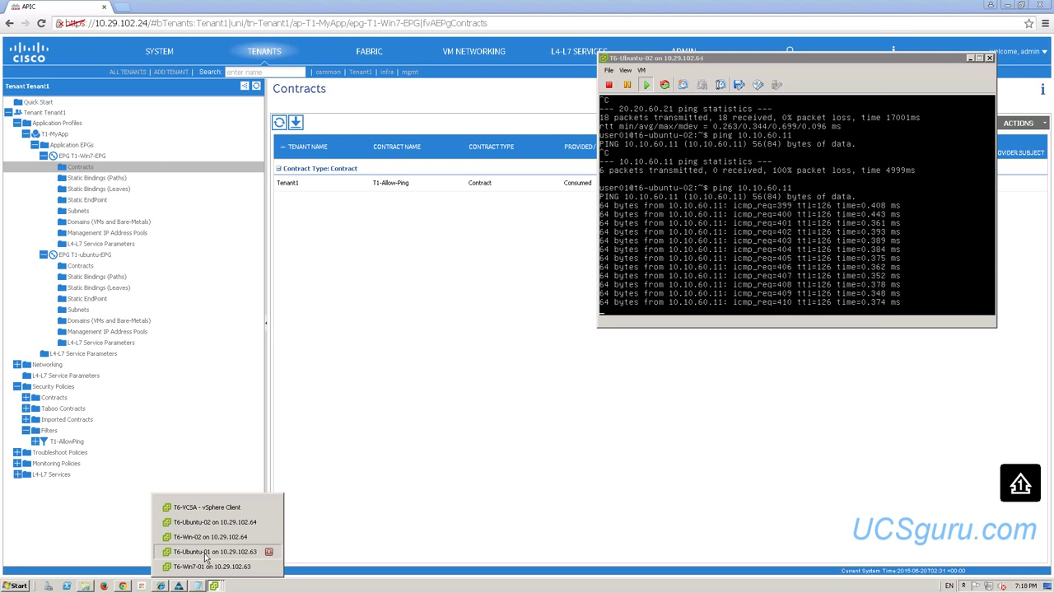
{"action": "left_click", "coordinate": [212, 551]}
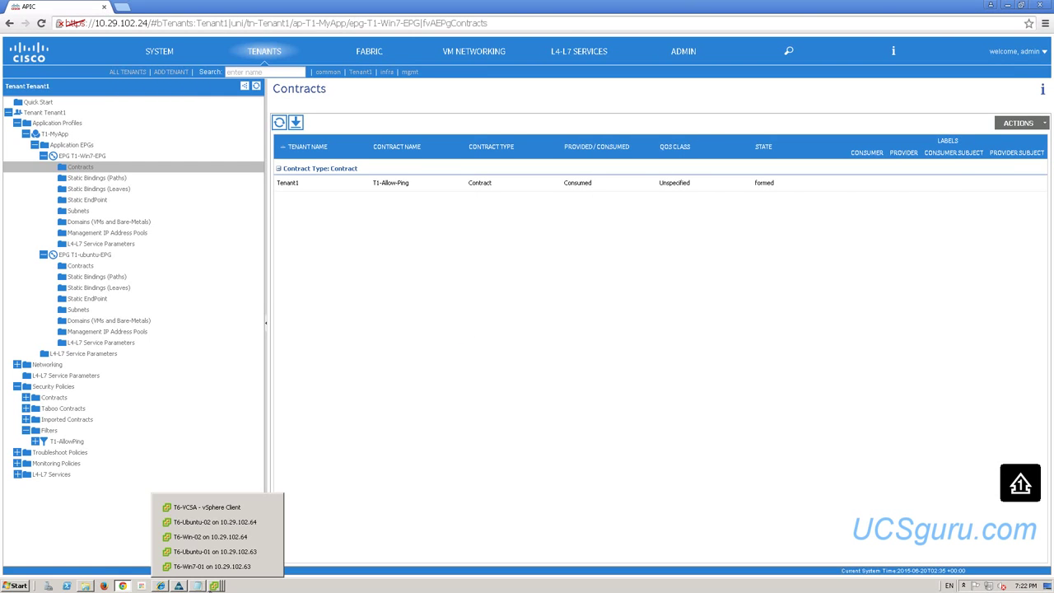
{"action": "left_click", "coordinate": [209, 567]}
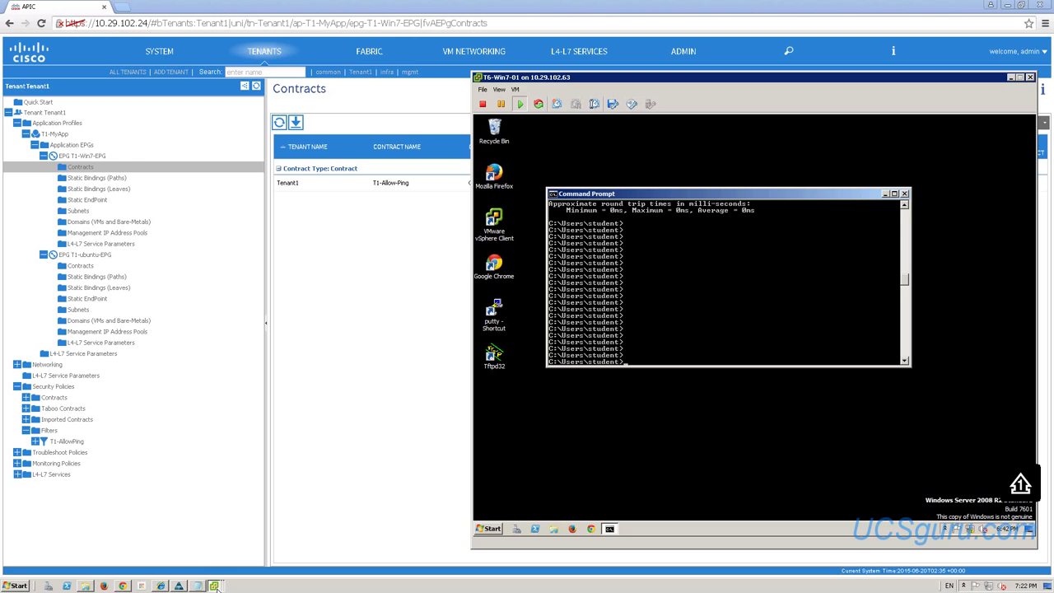
{"action": "left_click", "coordinate": [214, 585]}
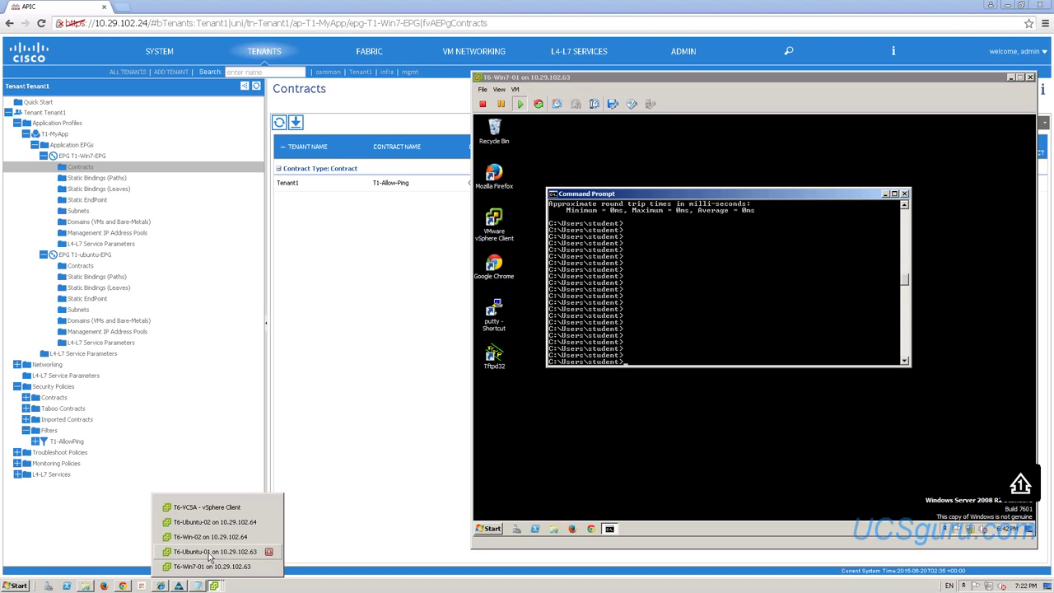
{"action": "left_click", "coordinate": [209, 555]}
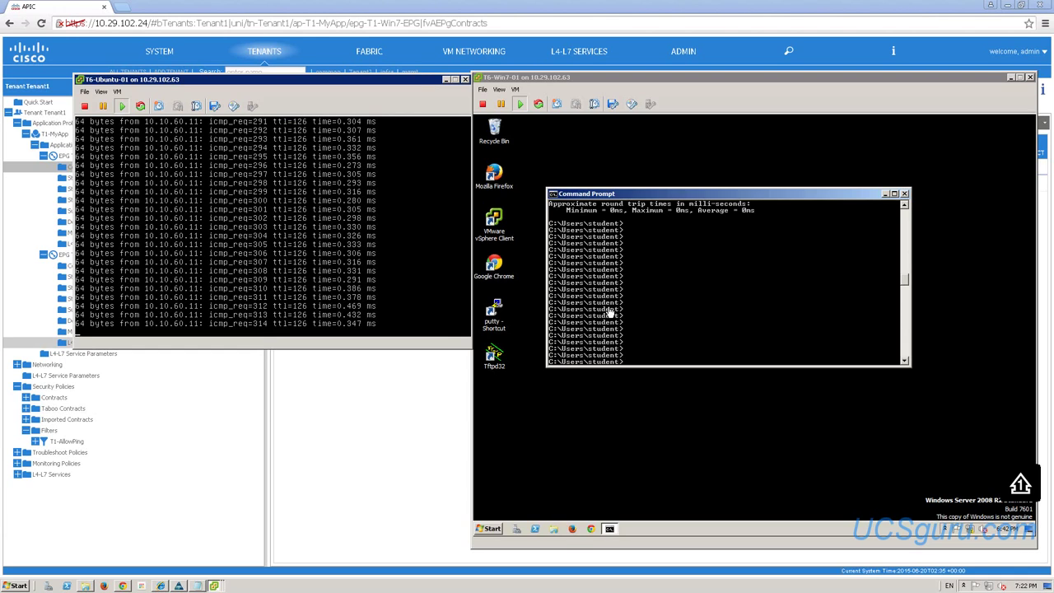
Step: Ping 20.20.60.21 from the Win7-01 command prompt
{"action": "left_click", "coordinate": [736, 318]}
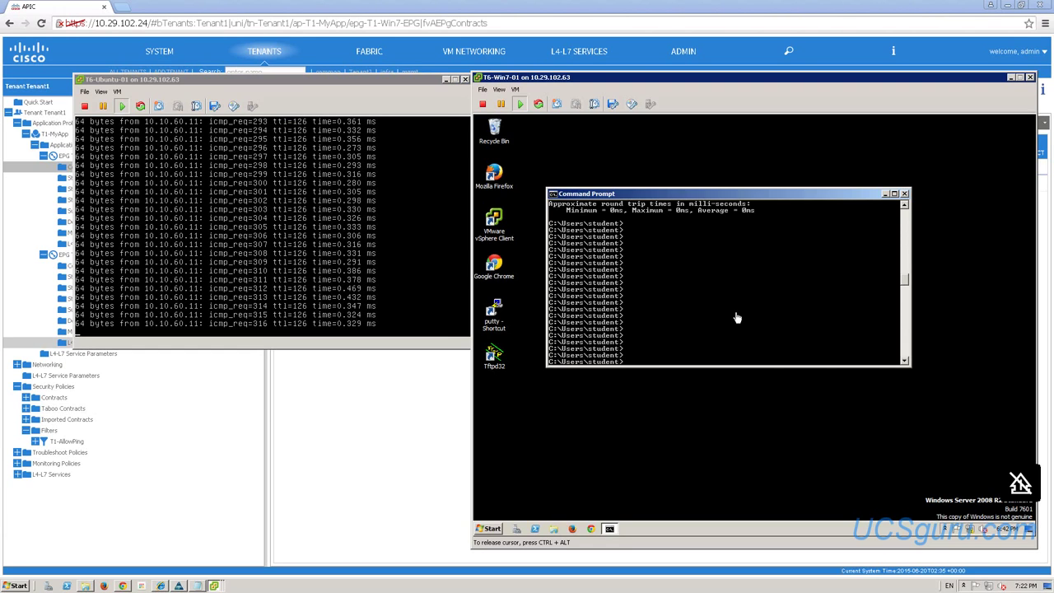
{"action": "type", "text": "ping"}
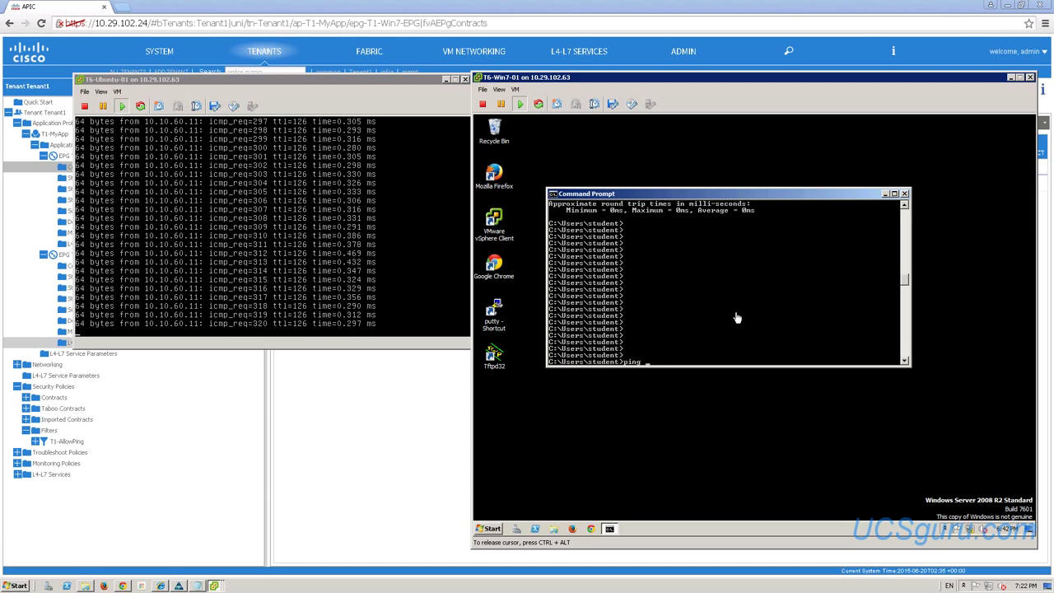
{"action": "type", "text": " 20.20.60.21"}
{"action": "key", "text": "Return"}
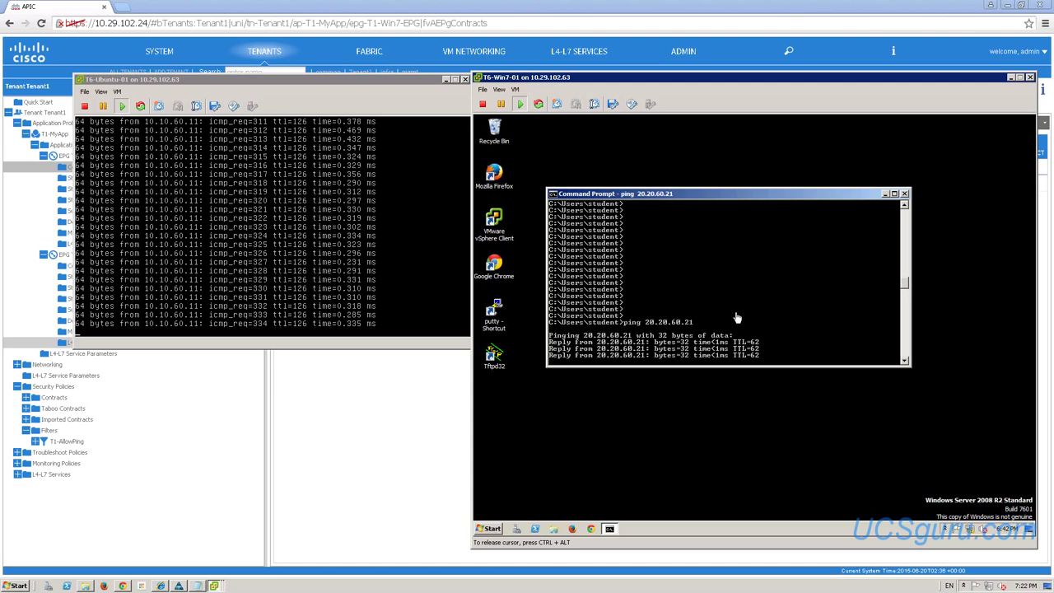
Step: Launch PuTTY in the Win7 VM and connect over SSH to 20.20.60.21 on port 22
{"action": "left_click", "coordinate": [492, 531]}
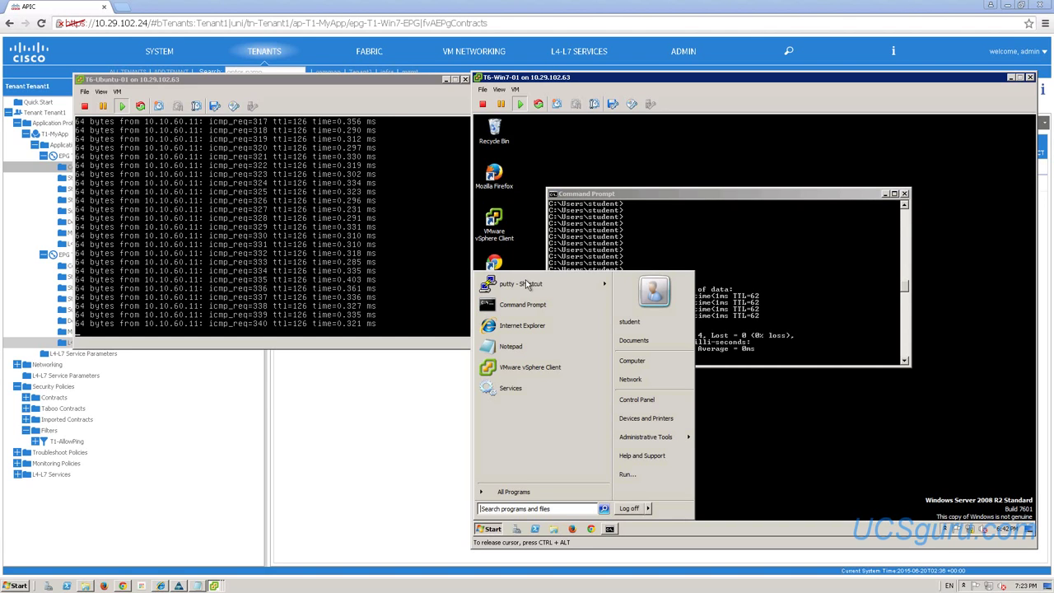
{"action": "left_click", "coordinate": [527, 284]}
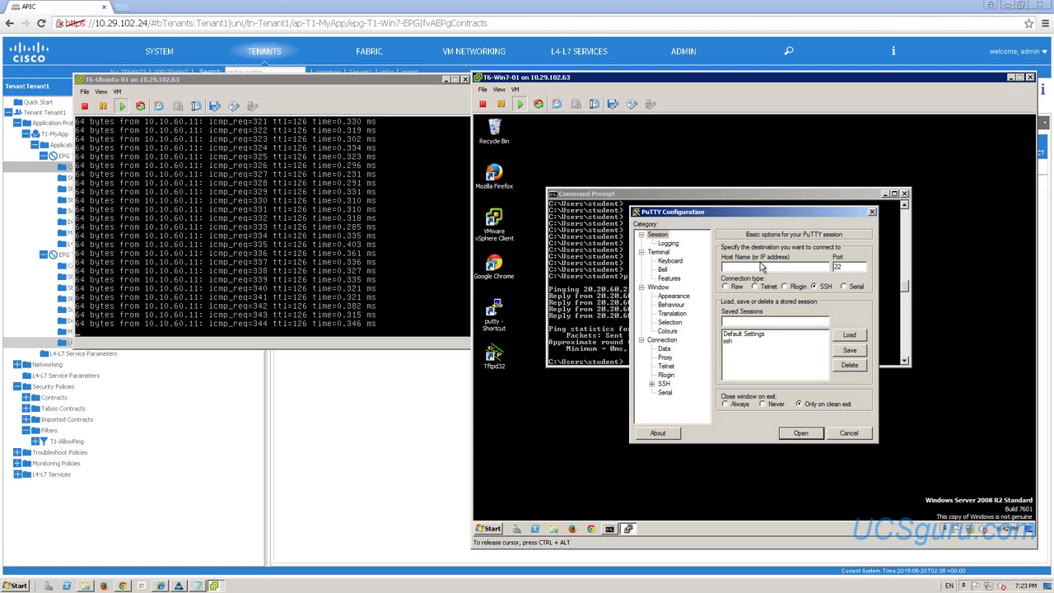
{"action": "type", "text": "20.20.60.21"}
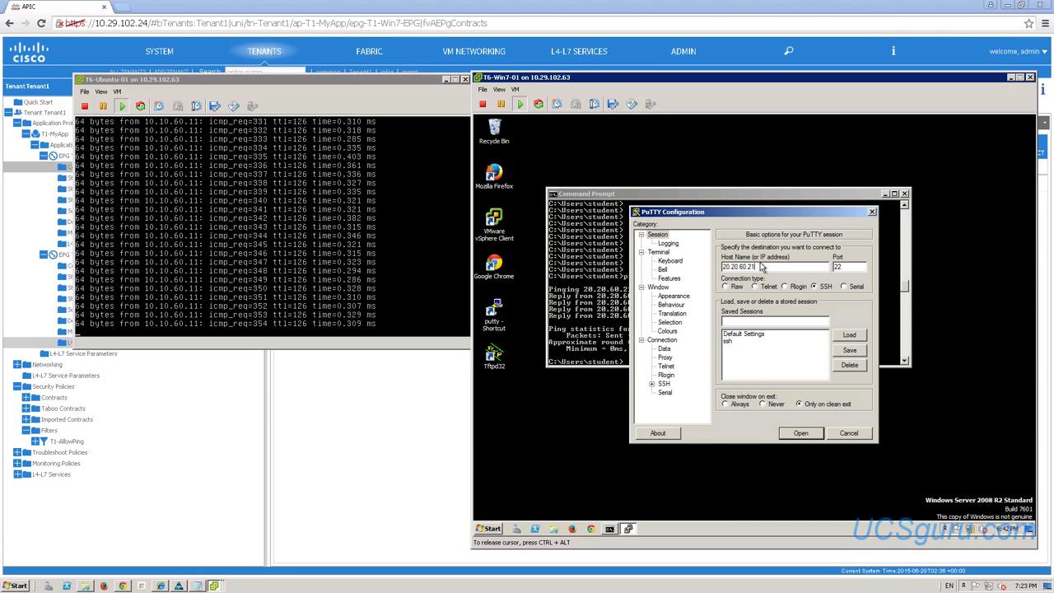
{"action": "key", "text": "Return"}
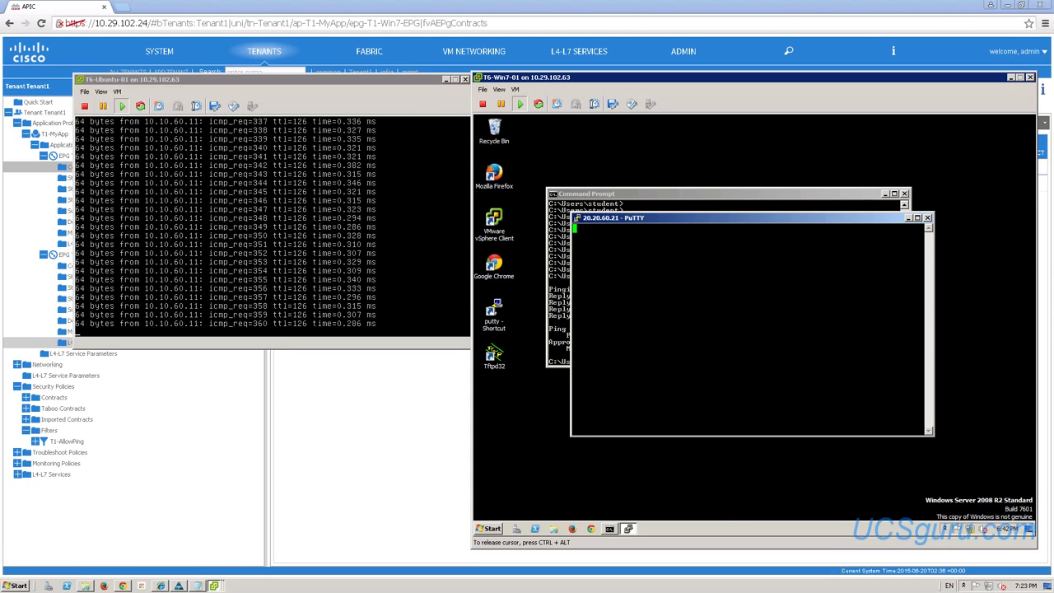
{"action": "key", "text": "ctrl+alt"}
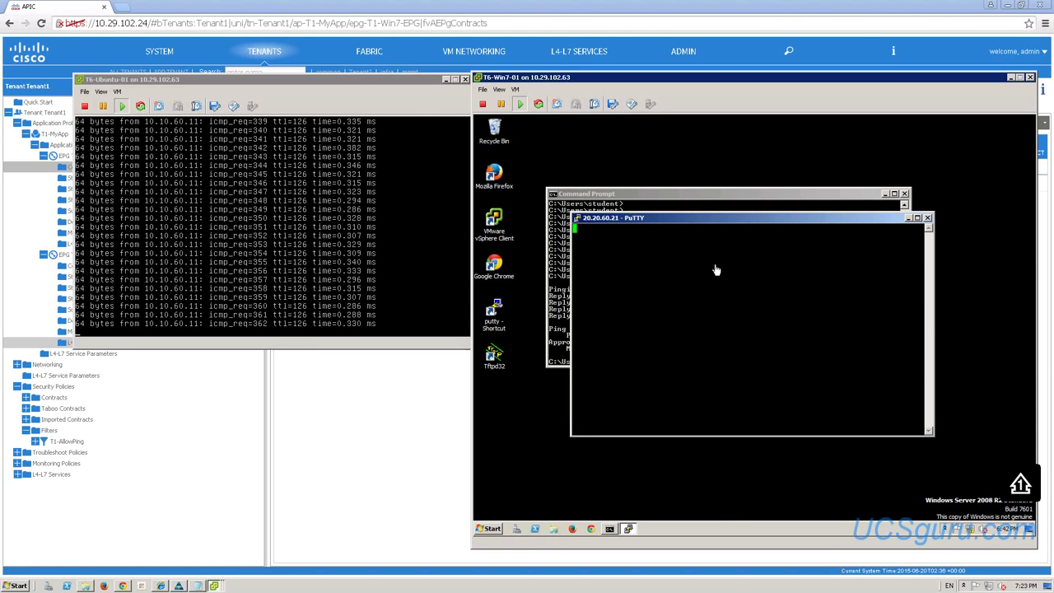
Step: Create a new filter under Tenant1's Security Policies named sshFilter
{"action": "left_click", "coordinate": [448, 392]}
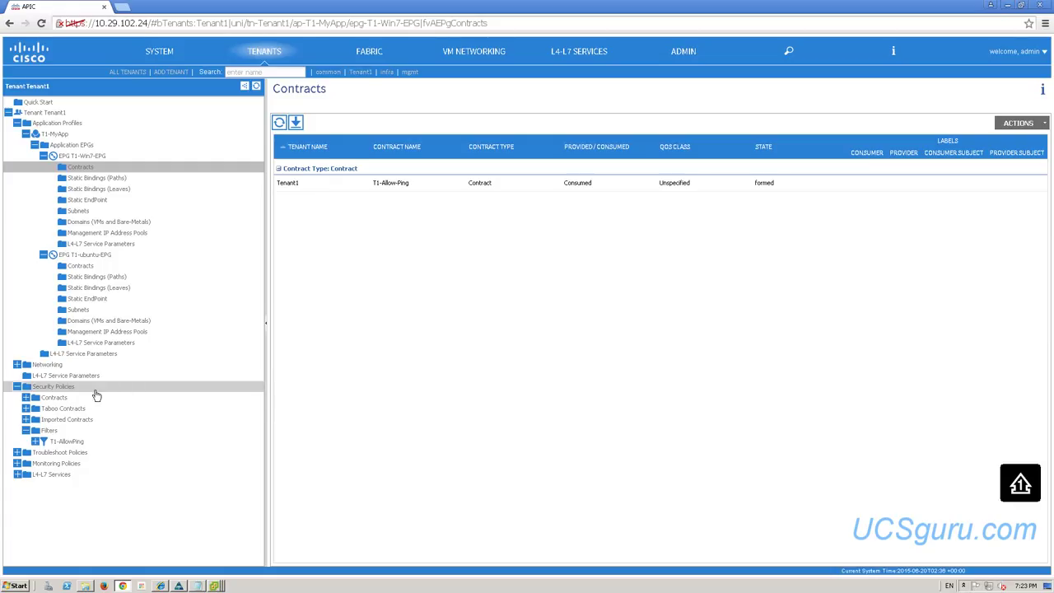
{"action": "left_click", "coordinate": [53, 432]}
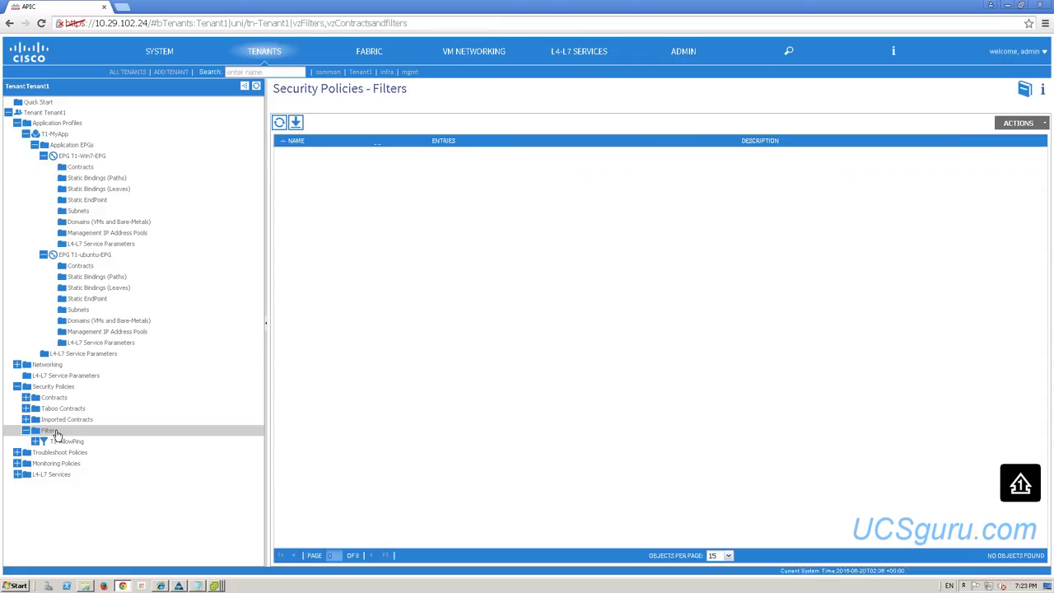
{"action": "right_click", "coordinate": [56, 434]}
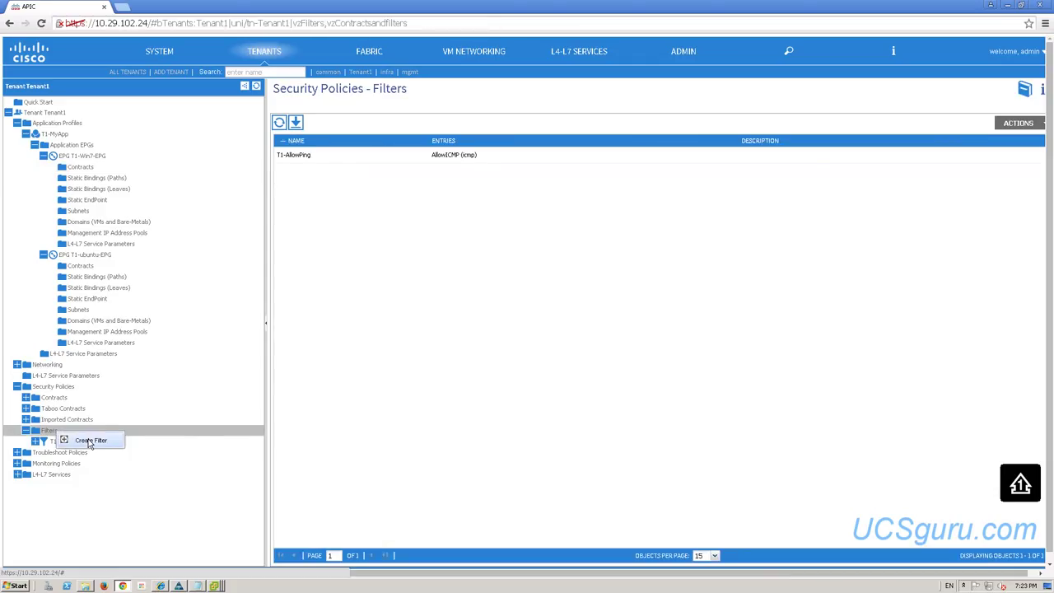
{"action": "left_click", "coordinate": [90, 441]}
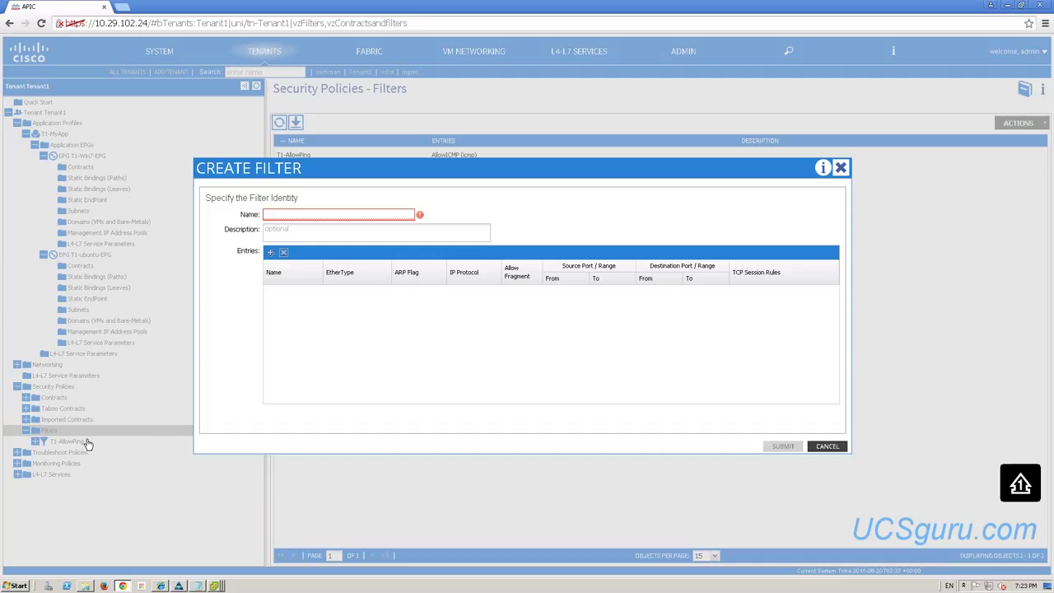
{"action": "left_click", "coordinate": [283, 216]}
{"action": "type", "text": "sshFil"}
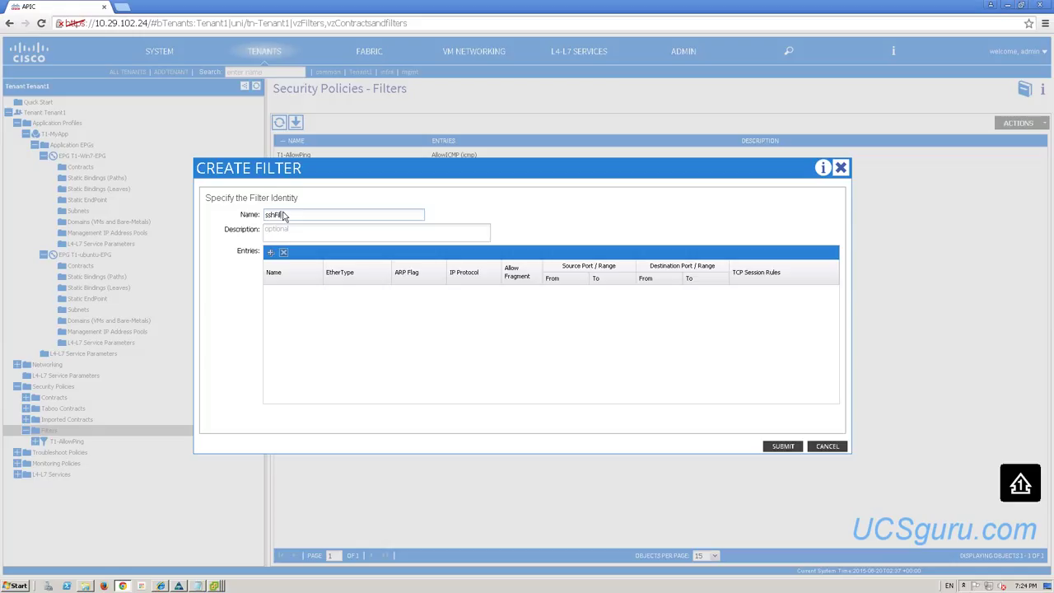
{"action": "type", "text": "ter"}
Step: Rename the filter T1-sshFilter and add entry sshfilter with EtherType IP and protocol tcp
{"action": "left_click", "coordinate": [268, 254]}
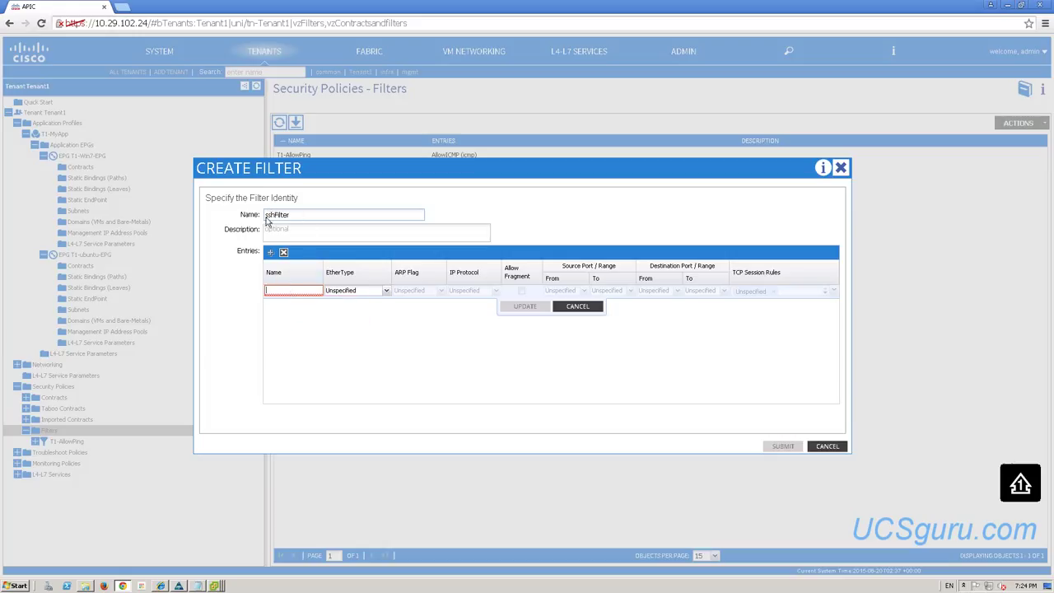
{"action": "type", "text": "T1-"}
{"action": "type", "text": "ssh"}
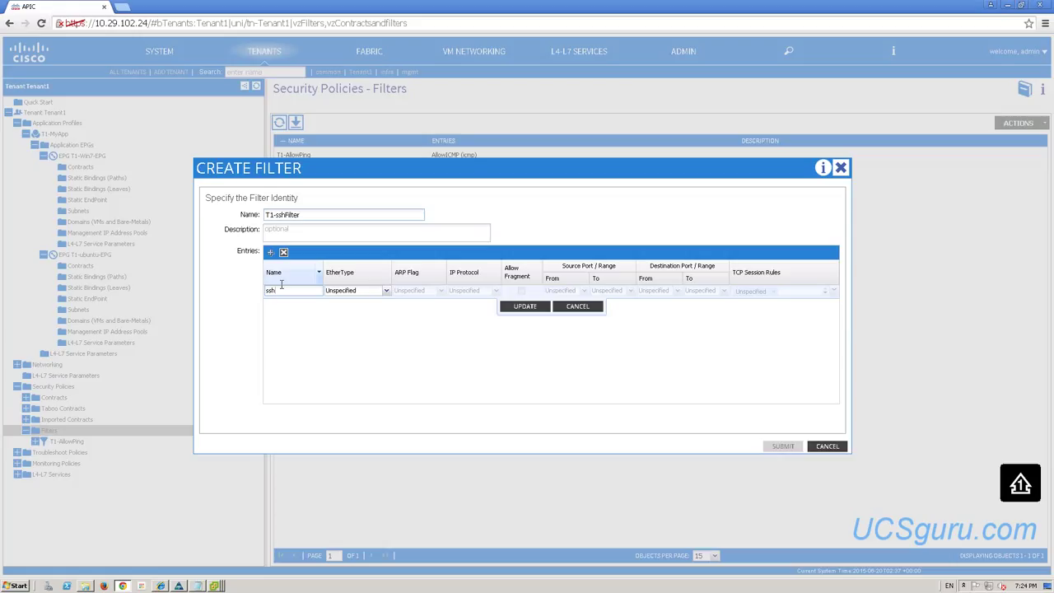
{"action": "type", "text": "filter"}
{"action": "left_click", "coordinate": [387, 293]}
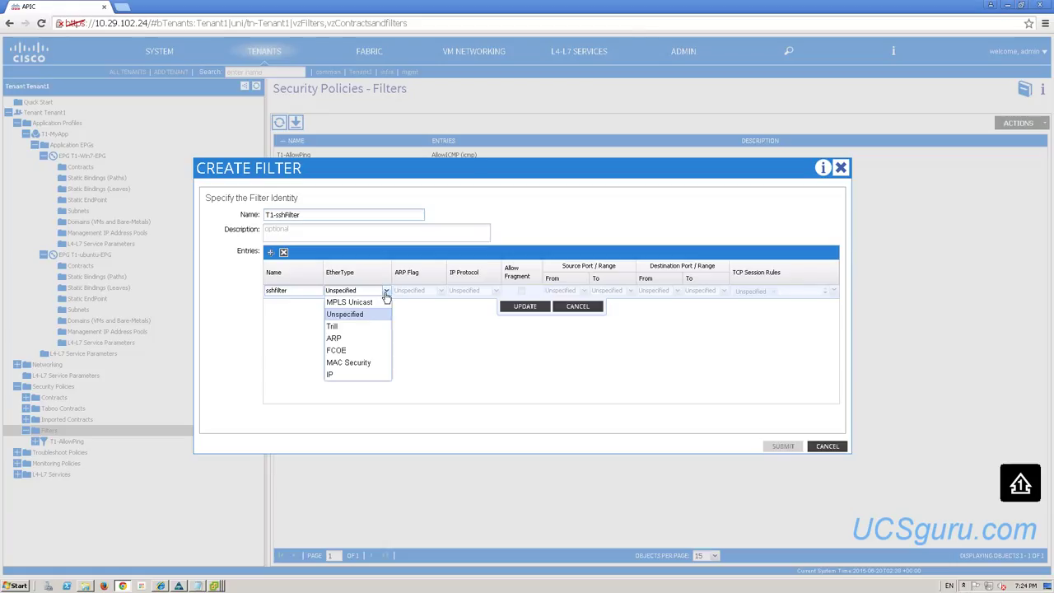
{"action": "left_click", "coordinate": [330, 374]}
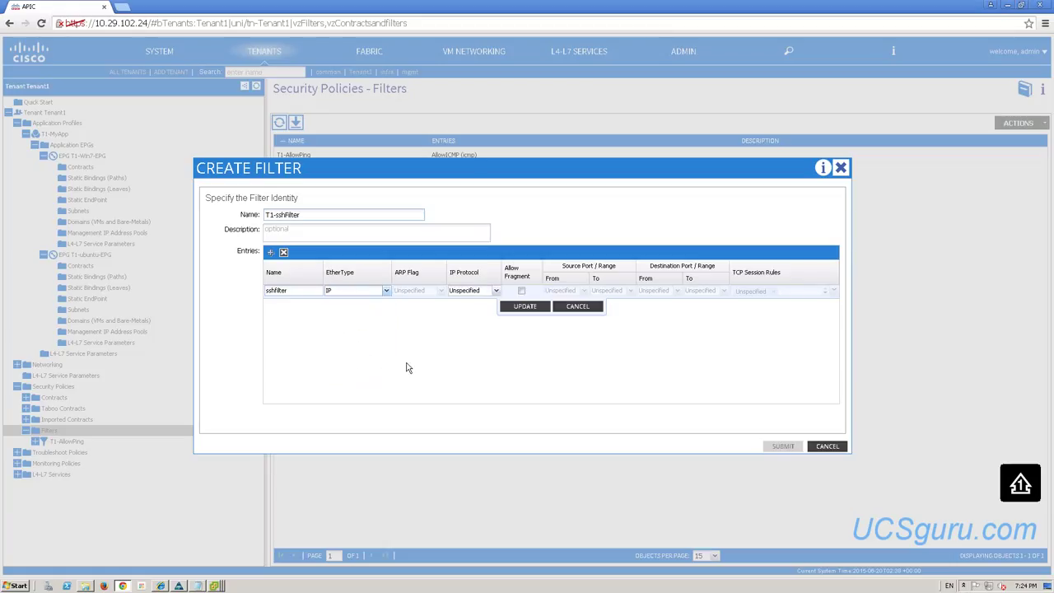
{"action": "left_click", "coordinate": [496, 290]}
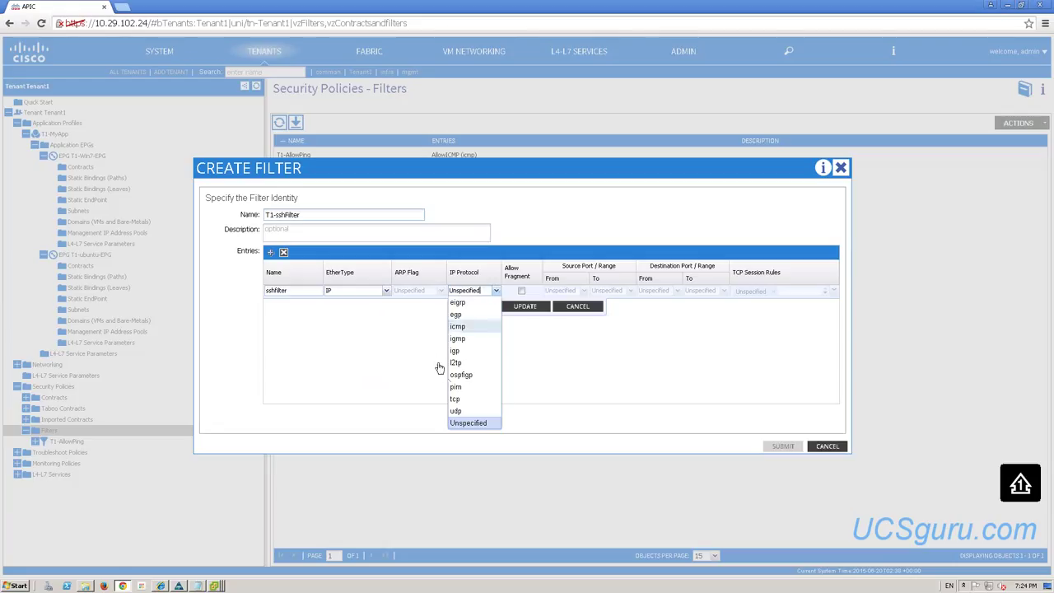
{"action": "left_click", "coordinate": [455, 399]}
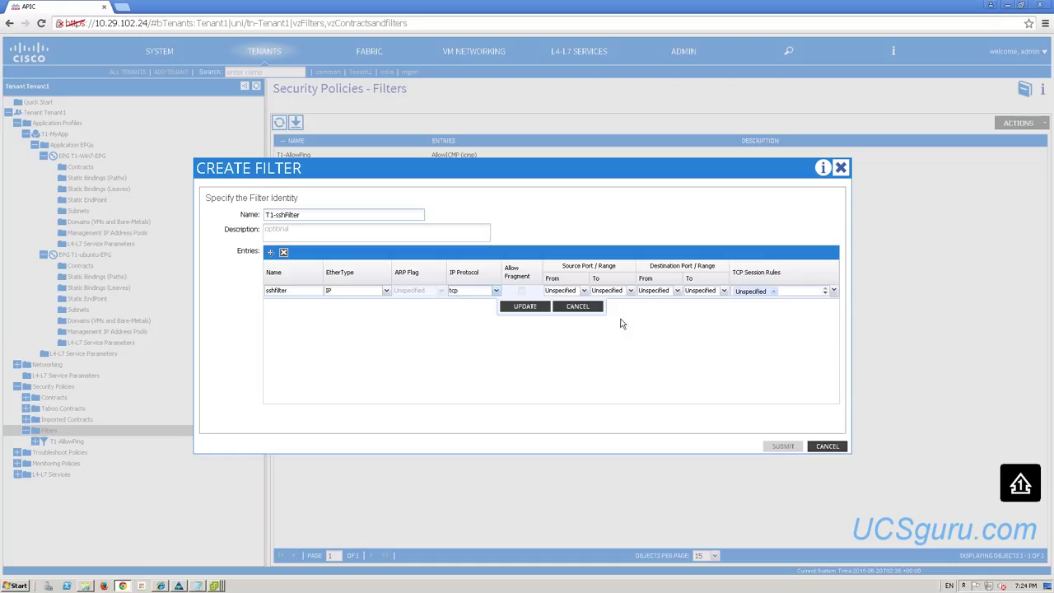
Step: Set the entry's destination port range to 22–22 and commit the entry
{"action": "left_click", "coordinate": [677, 292]}
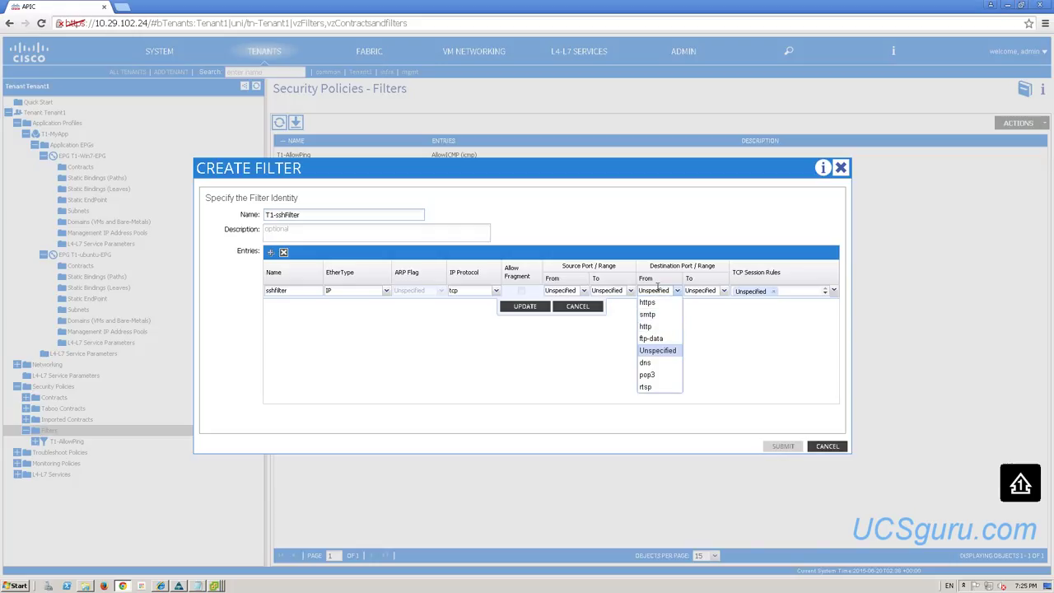
{"action": "left_click", "coordinate": [657, 288]}
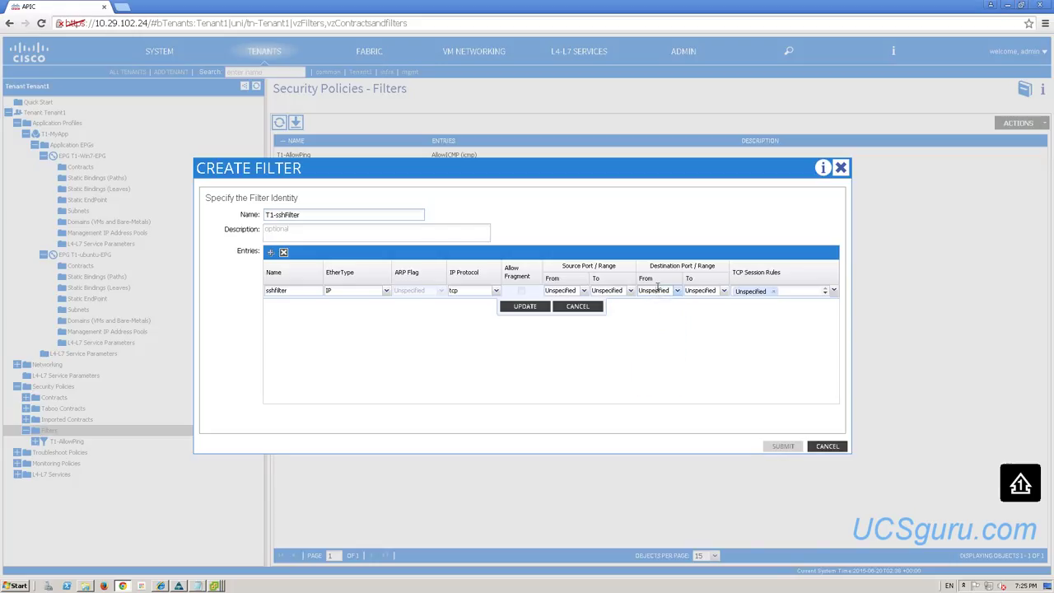
{"action": "type", "text": "22"}
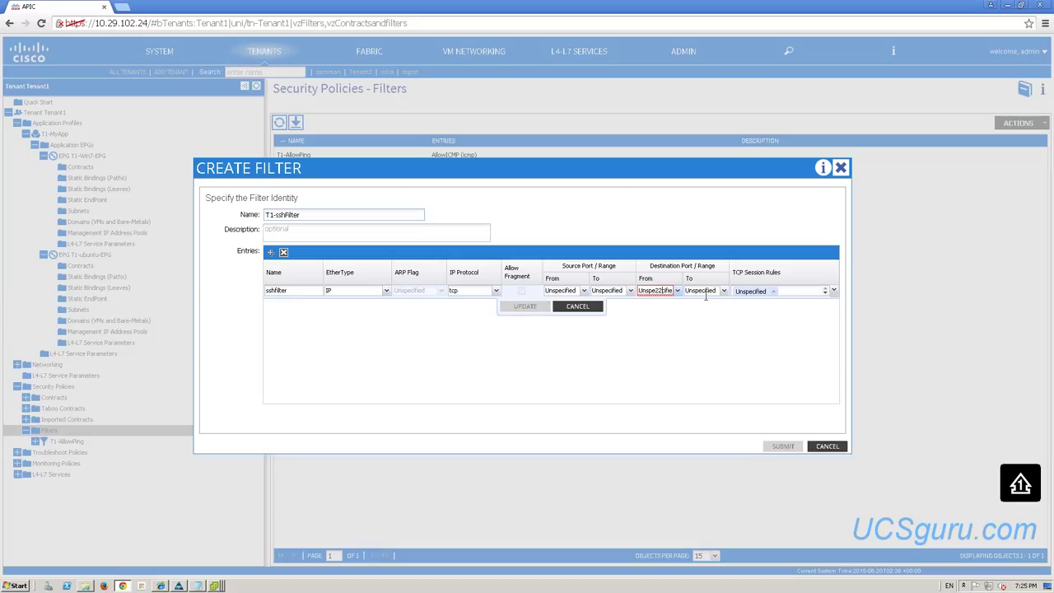
{"action": "key", "text": "Delete"}
{"action": "key", "text": "Delete"}
{"action": "key", "text": "Delete"}
{"action": "key", "text": "Delete"}
{"action": "key", "text": "Delete"}
{"action": "key", "text": "Delete"}
{"action": "key", "text": "BackSpace"}
{"action": "key", "text": "BackSpace"}
{"action": "key", "text": "BackSpace"}
{"action": "key", "text": "BackSpace"}
{"action": "key", "text": "BackSpace"}
{"action": "key", "text": "BackSpace"}
{"action": "key", "text": "BackSpace"}
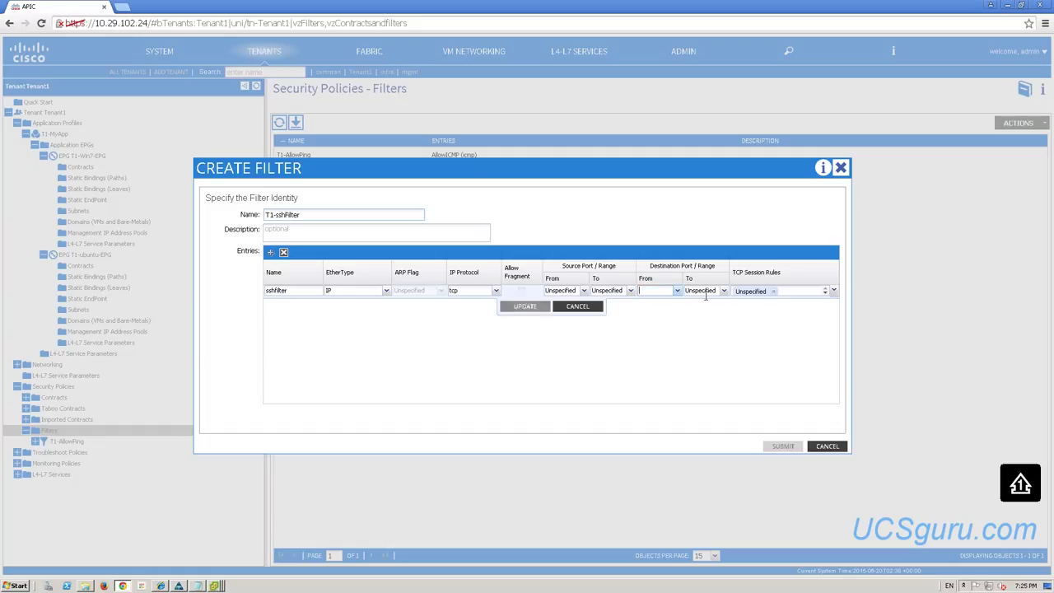
{"action": "type", "text": "22"}
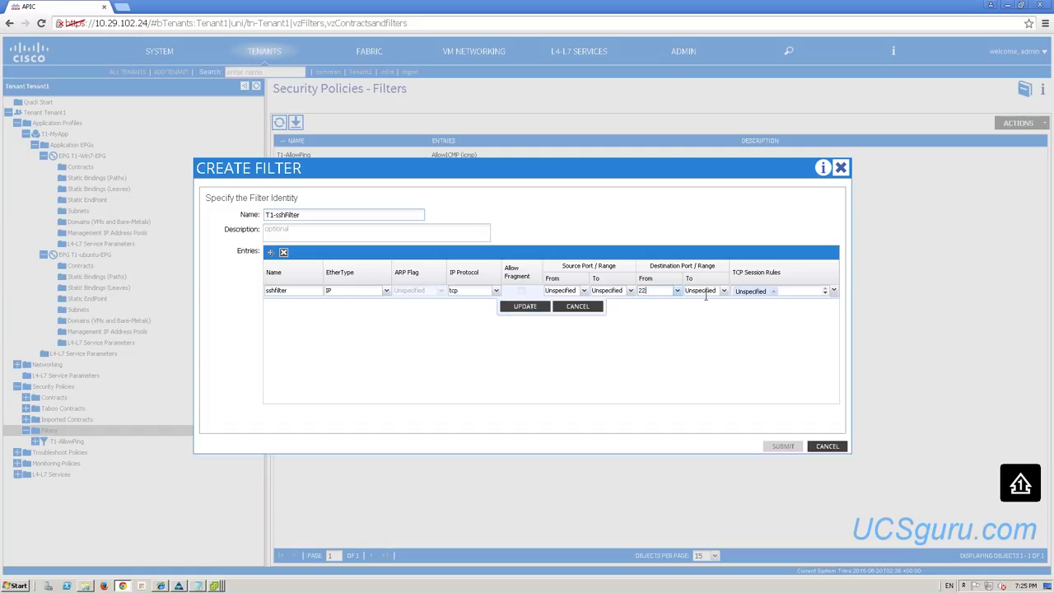
{"action": "left_click", "coordinate": [705, 290]}
{"action": "double_click", "coordinate": [705, 289]}
{"action": "type", "text": "22"}
{"action": "left_click", "coordinate": [536, 309]}
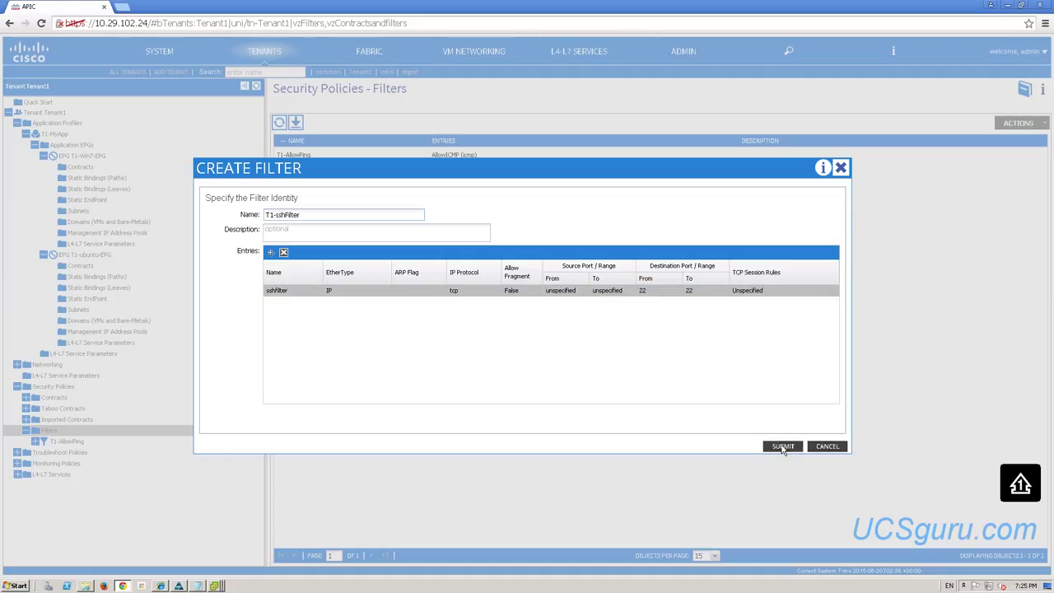
Step: Save T1-sshFilter and start a new contract from Tenant1's Contracts folder
{"action": "left_click", "coordinate": [783, 448]}
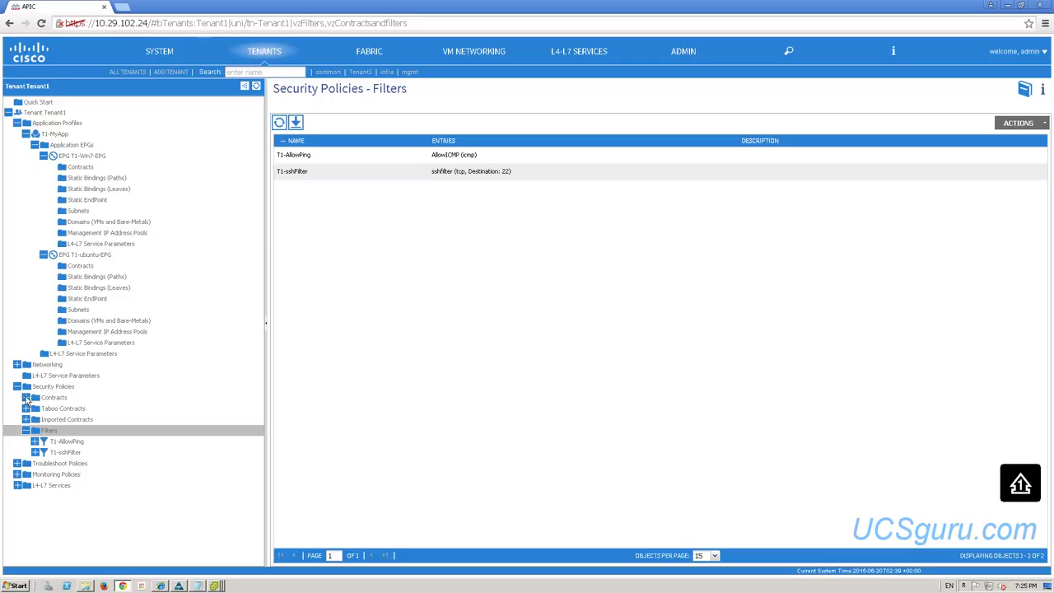
{"action": "left_click", "coordinate": [26, 398]}
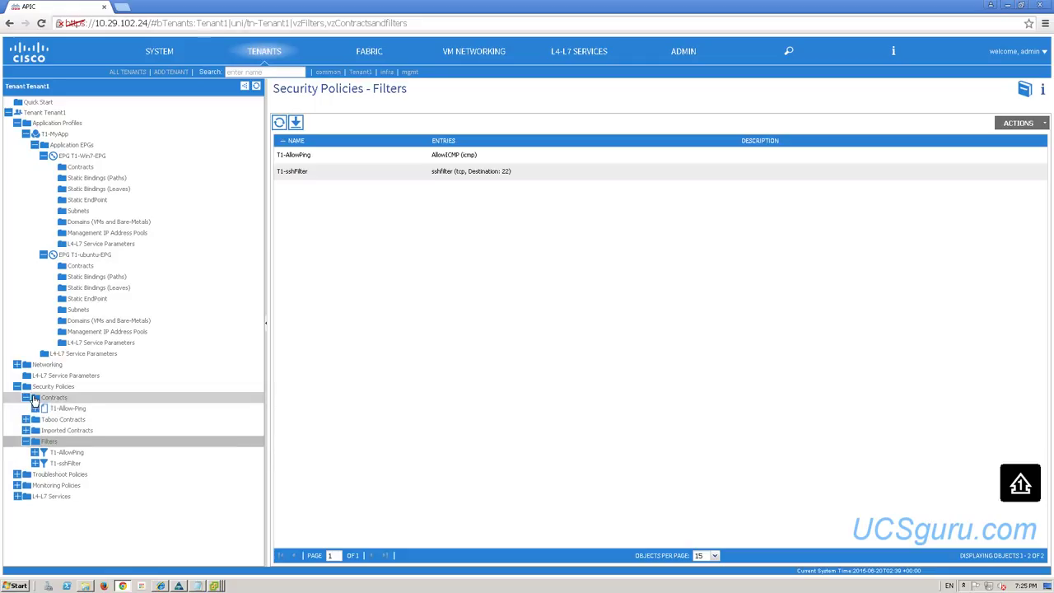
{"action": "right_click", "coordinate": [49, 399]}
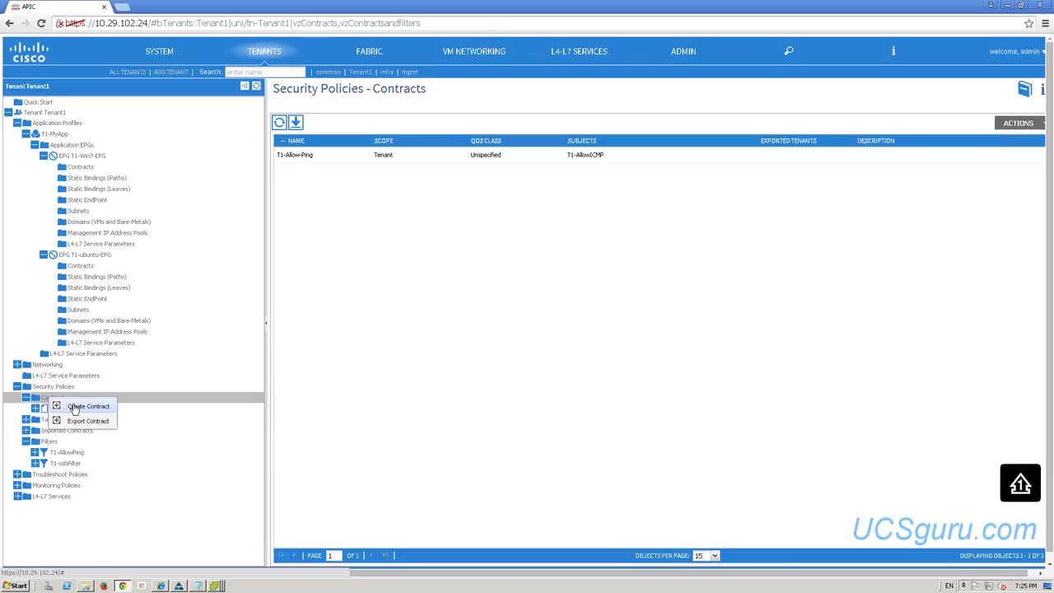
{"action": "left_click", "coordinate": [74, 409]}
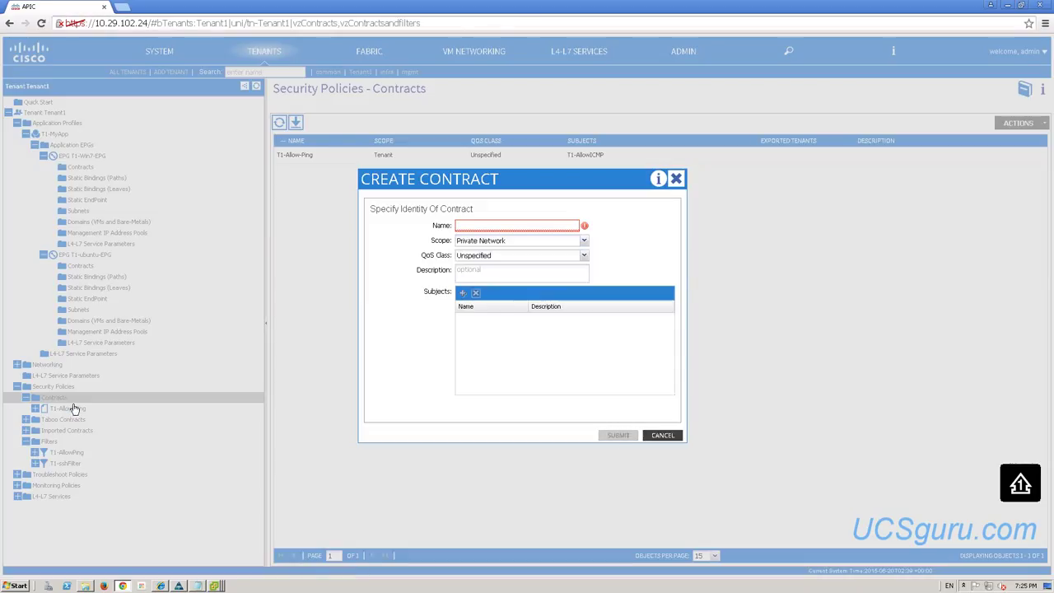
Step: Name the contract T1-AllowSSH and set its scope to Tenant
{"action": "left_click", "coordinate": [461, 228]}
{"action": "type", "text": "T"}
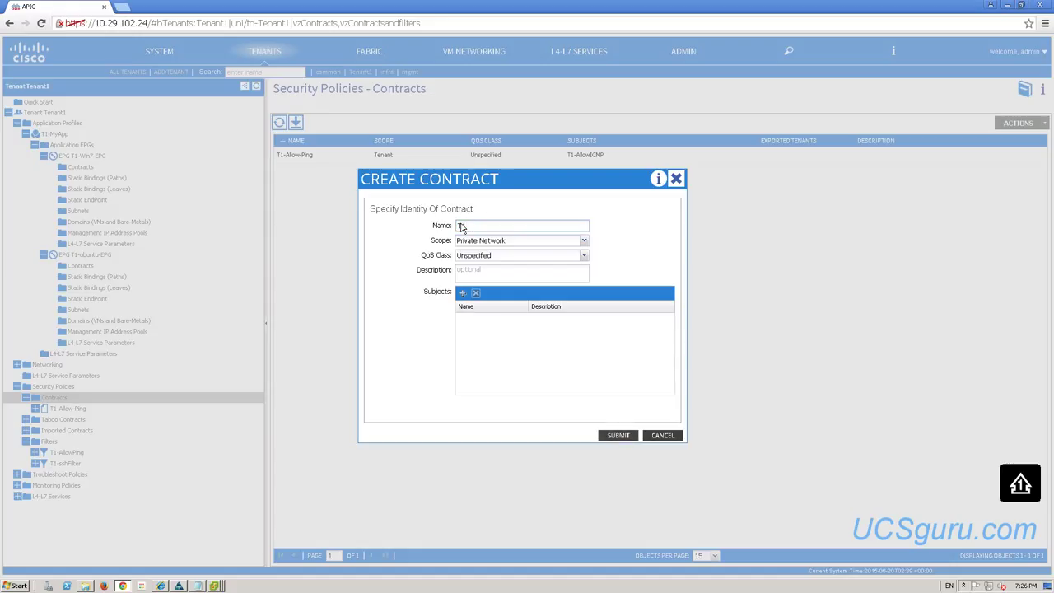
{"action": "type", "text": "1-AllowSSH"}
{"action": "left_click", "coordinate": [583, 243]}
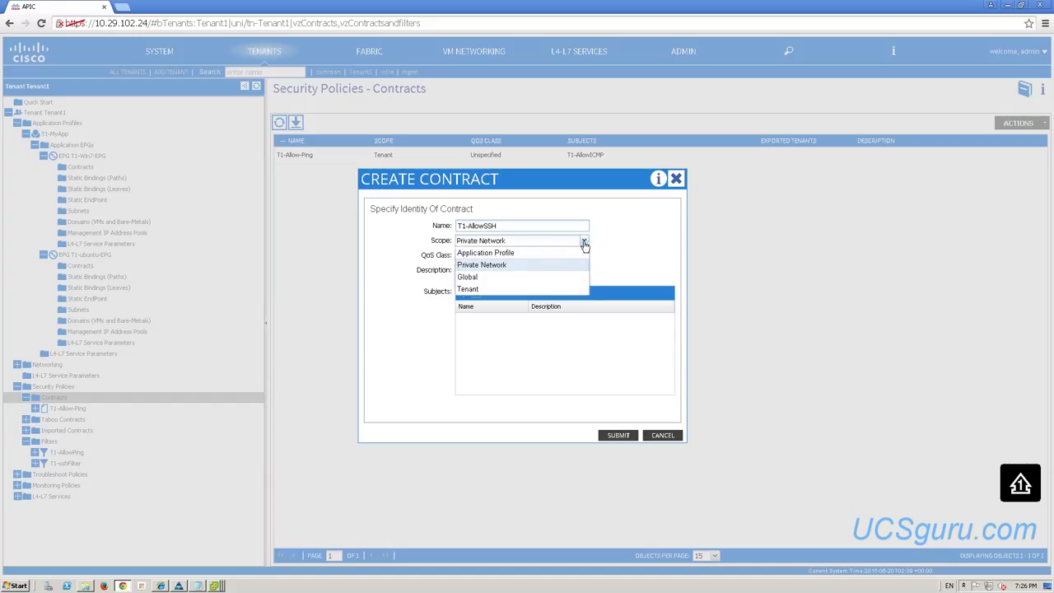
{"action": "left_click", "coordinate": [468, 290]}
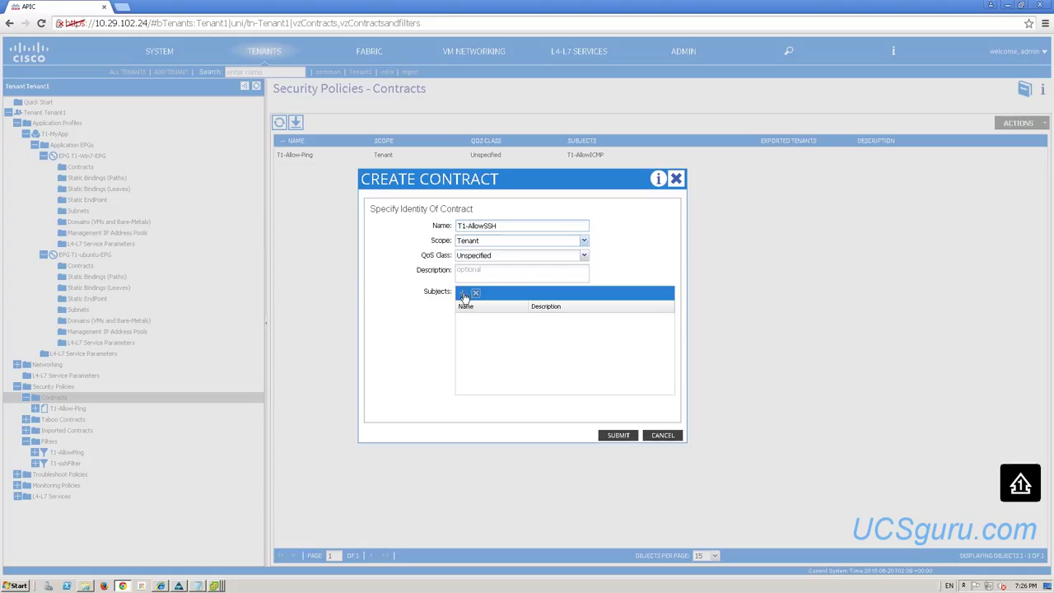
Step: Add a subject named AllowRemoteSSH to the contract
{"action": "left_click", "coordinate": [463, 294]}
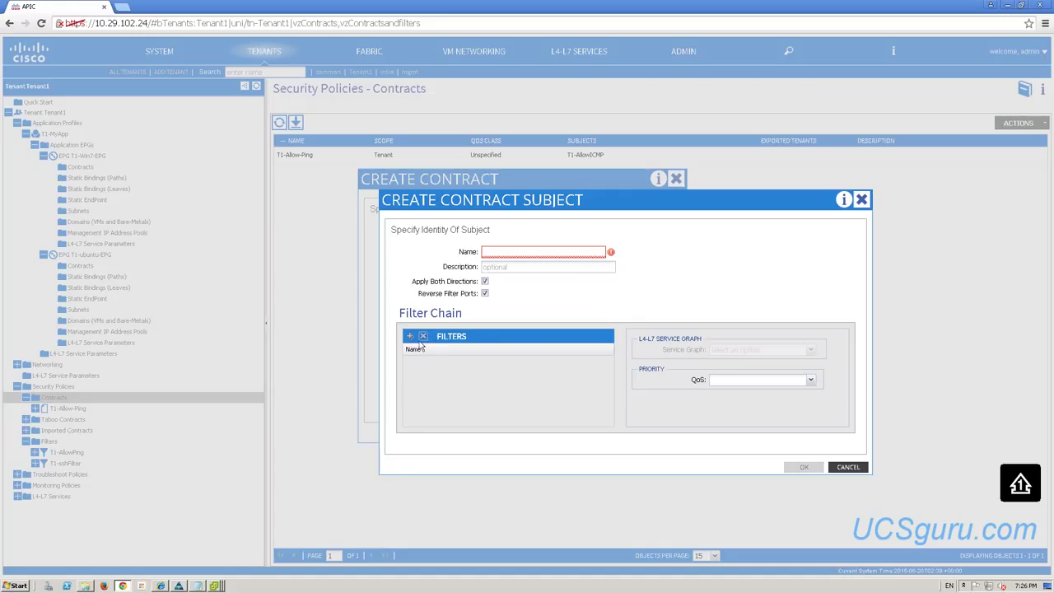
{"action": "left_click", "coordinate": [489, 255]}
{"action": "type", "text": "Allow"}
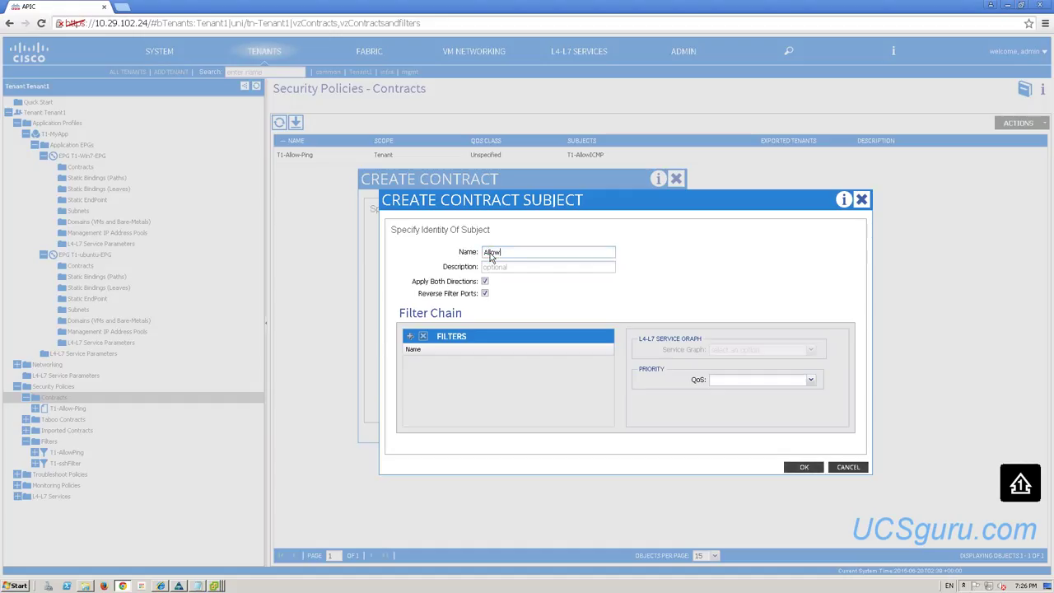
{"action": "type", "text": "Remote"}
{"action": "type", "text": "SSH"}
Step: Attach the T1-sshFilter filter to AllowRemoteSSH and submit the T1-AllowSSH contract
{"action": "left_click", "coordinate": [410, 338]}
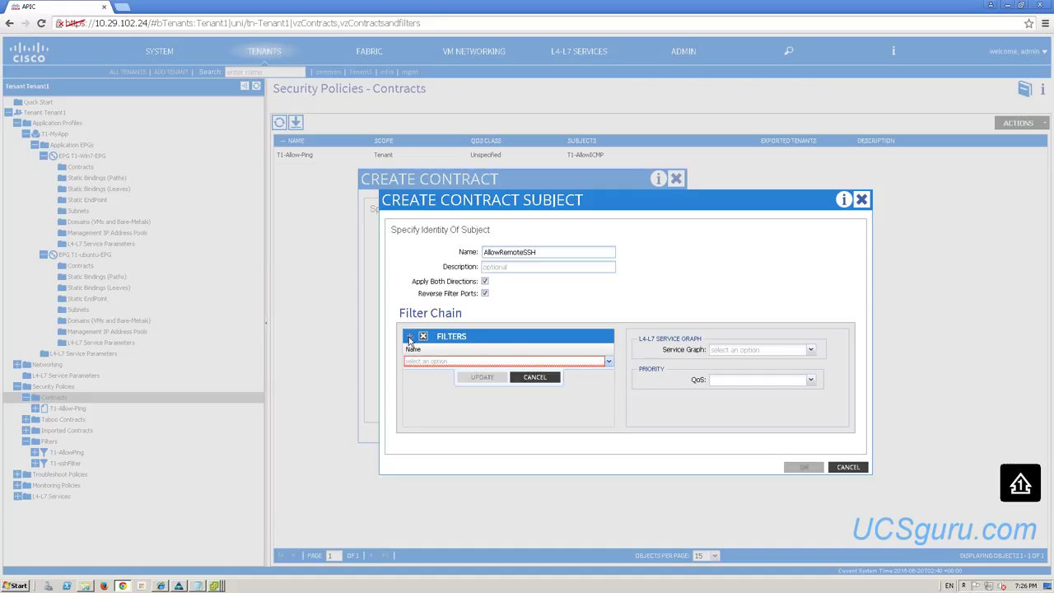
{"action": "left_click", "coordinate": [609, 363]}
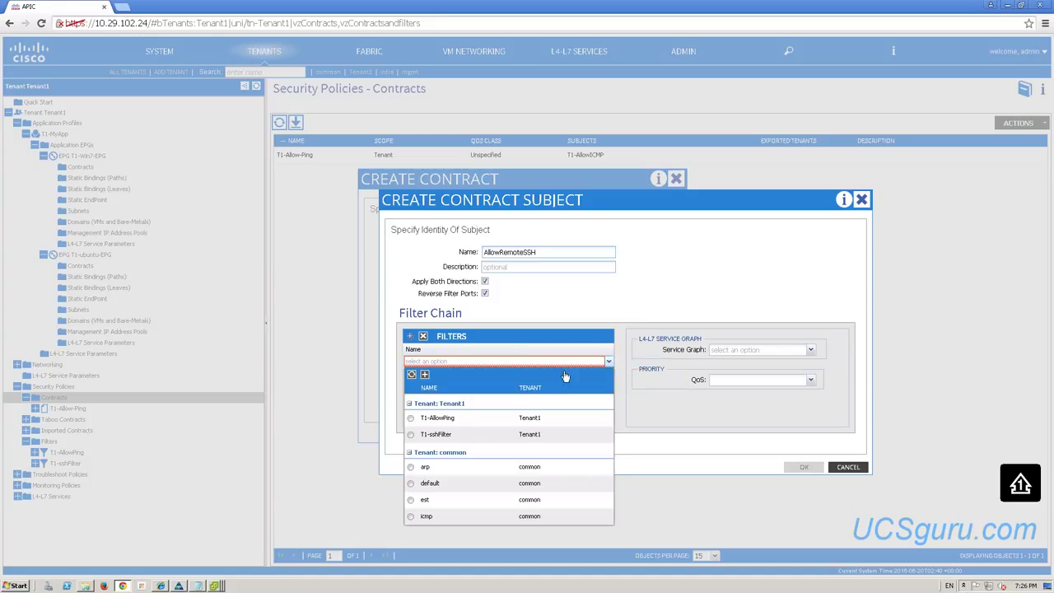
{"action": "left_click", "coordinate": [413, 435]}
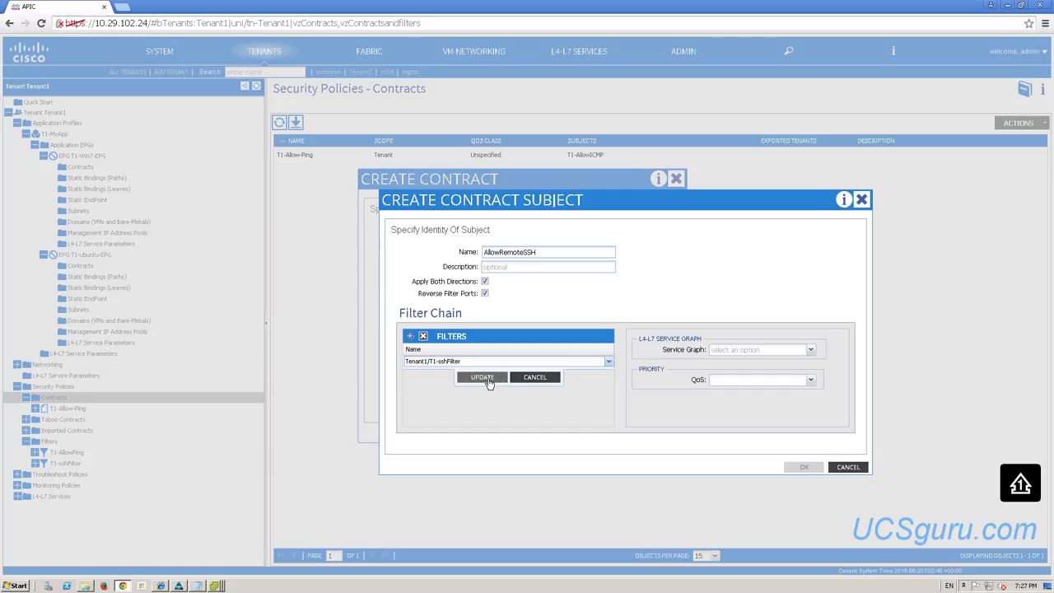
{"action": "left_click", "coordinate": [489, 383]}
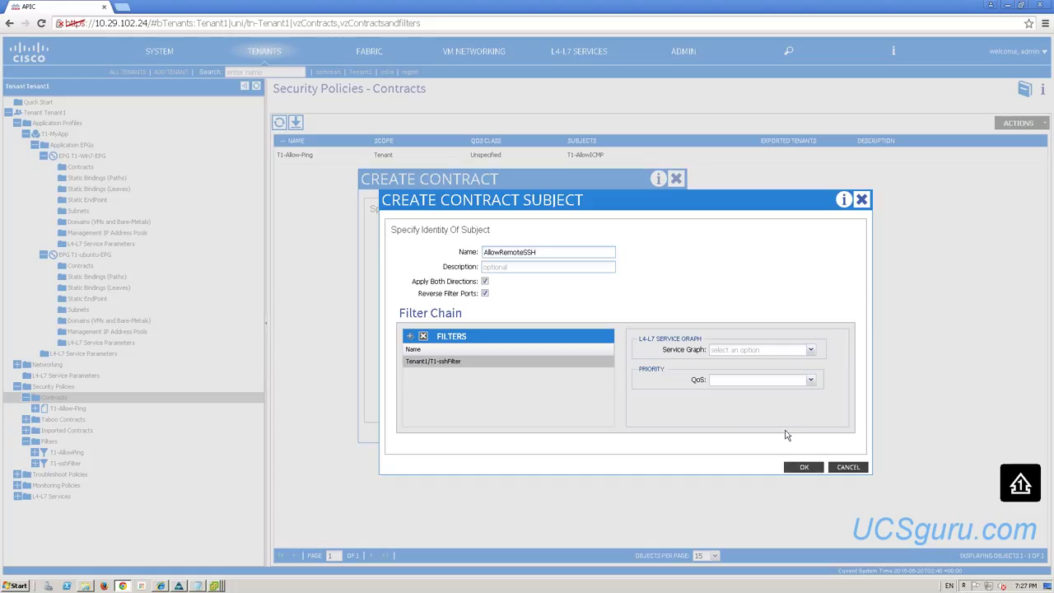
{"action": "left_click", "coordinate": [805, 468]}
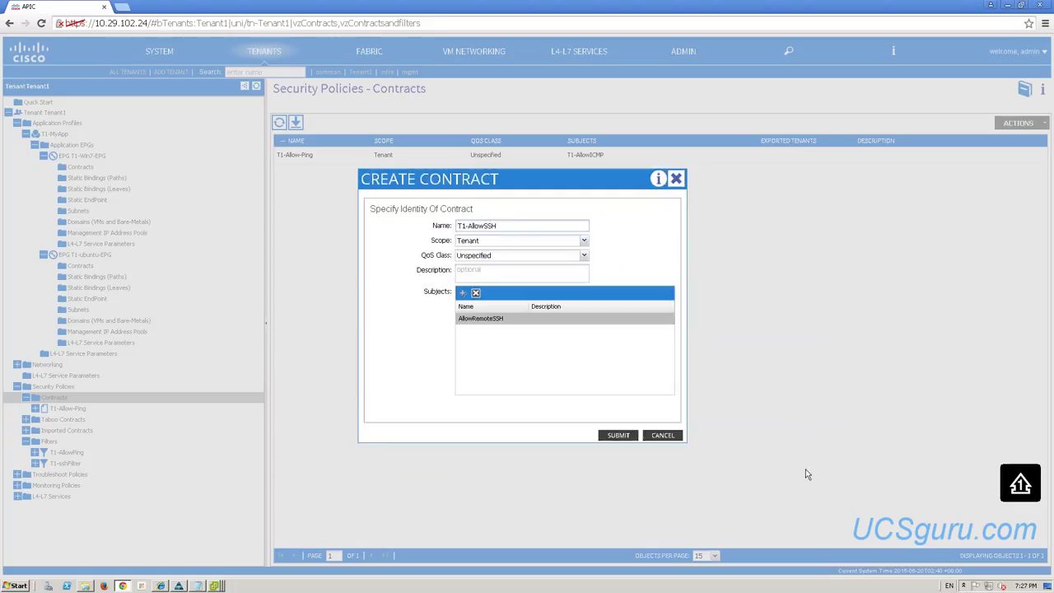
{"action": "left_click", "coordinate": [618, 436]}
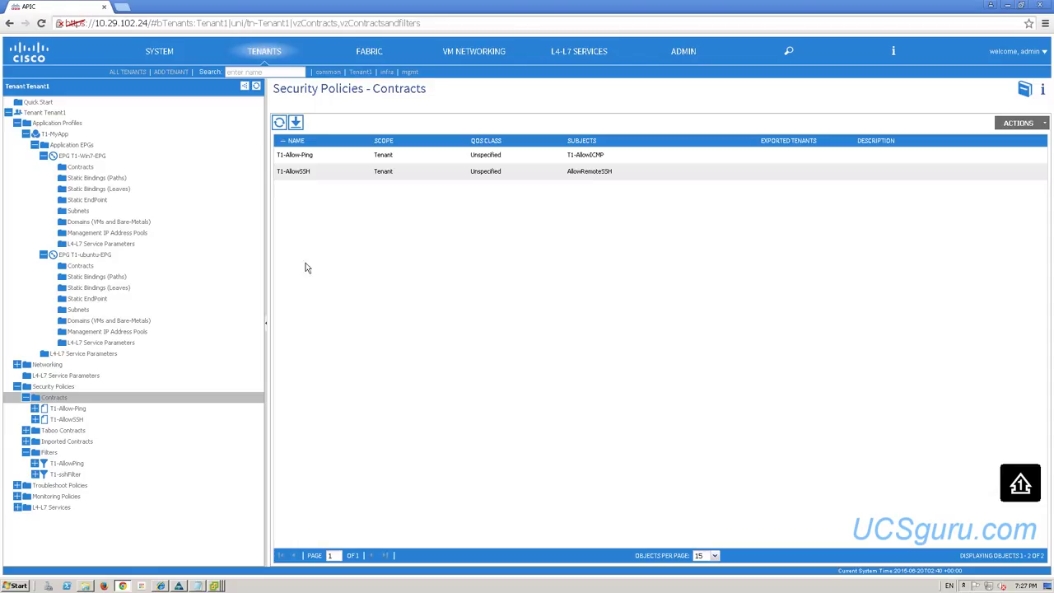
Step: Add Tenant1/T1-AllowSSH as a provided contract on T1-ubuntu-EPG
{"action": "left_click", "coordinate": [80, 267]}
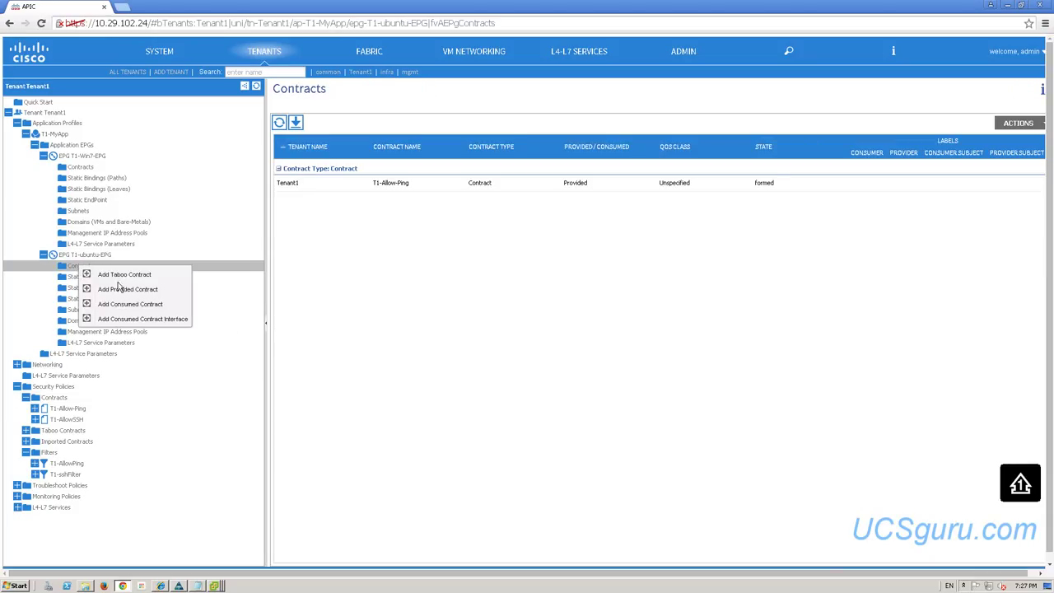
{"action": "left_click", "coordinate": [120, 292]}
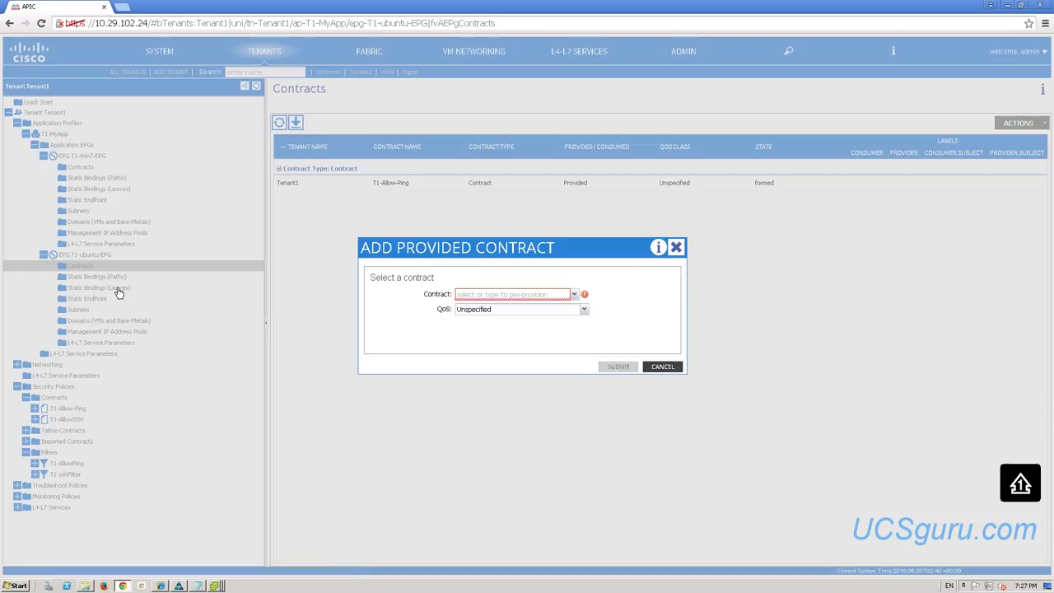
{"action": "left_click", "coordinate": [575, 294]}
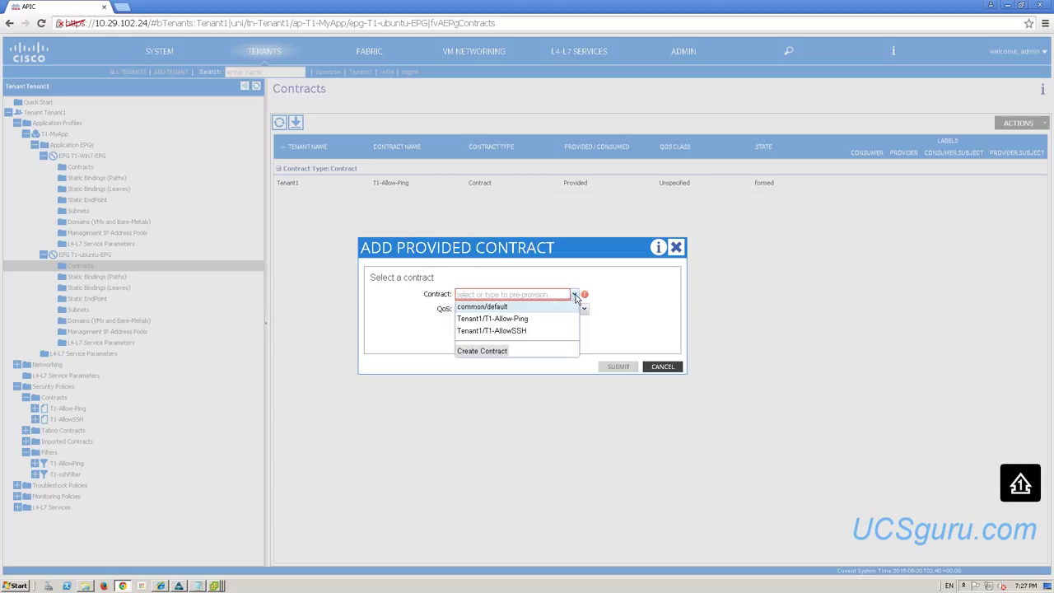
{"action": "left_click", "coordinate": [520, 333]}
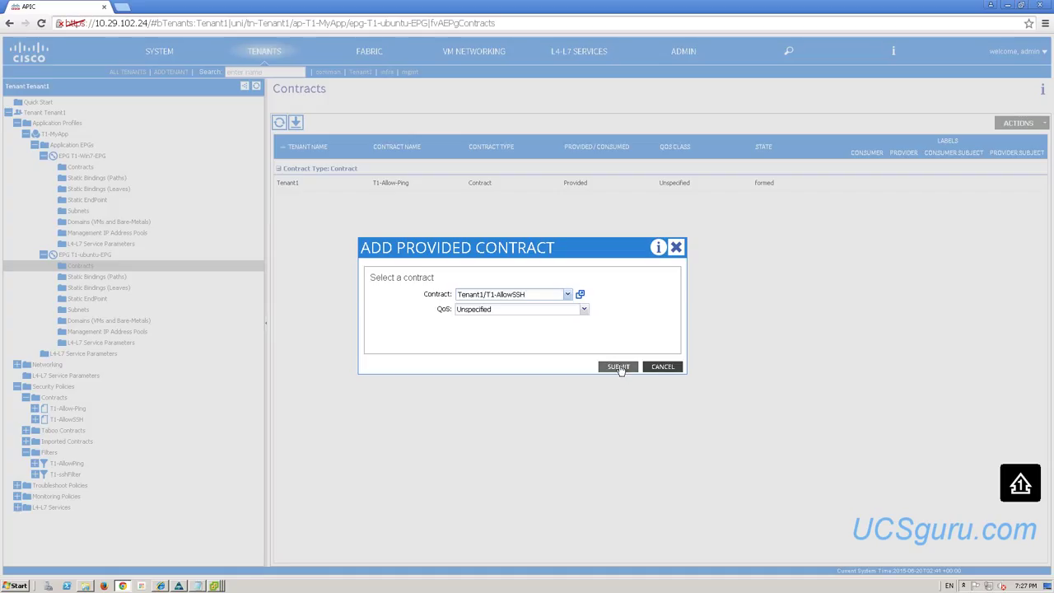
{"action": "left_click", "coordinate": [619, 367]}
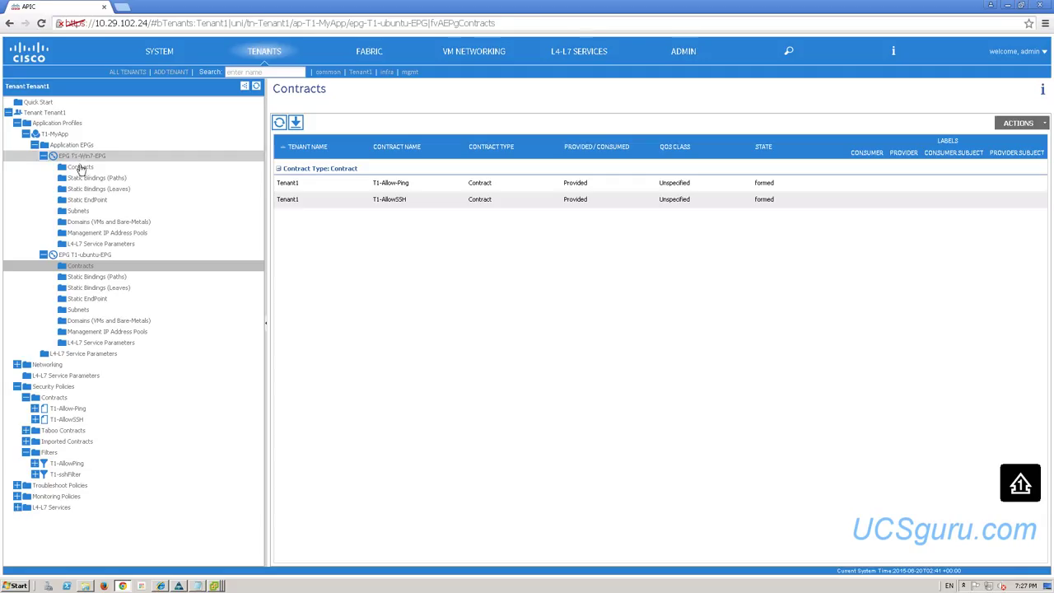
Step: Add Tenant1/T1-AllowSSH as a consumed contract on T1-Win7-EPG
{"action": "left_click", "coordinate": [80, 168]}
{"action": "right_click", "coordinate": [82, 171]}
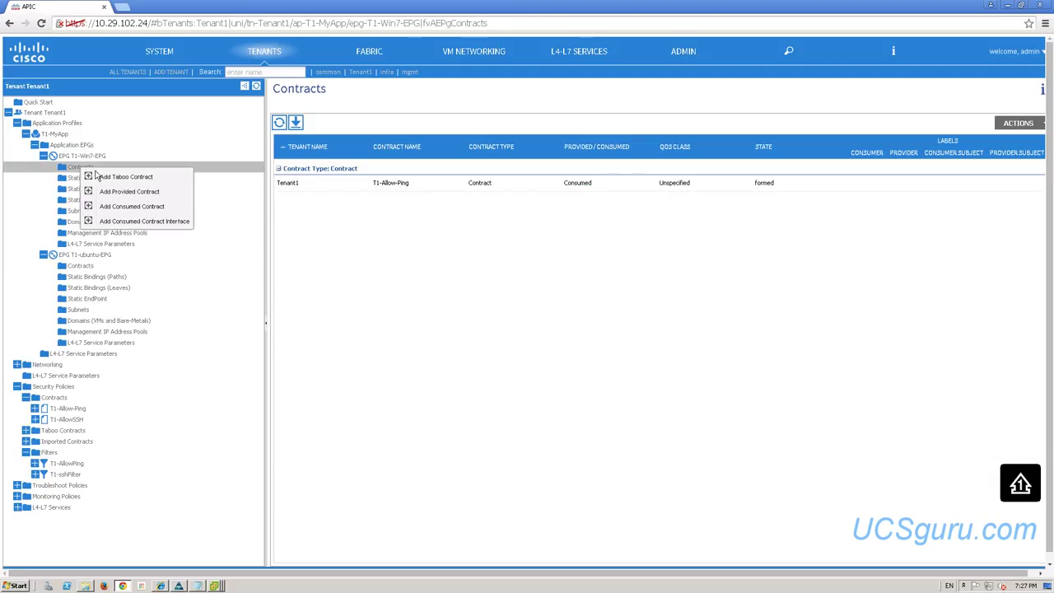
{"action": "left_click", "coordinate": [128, 206]}
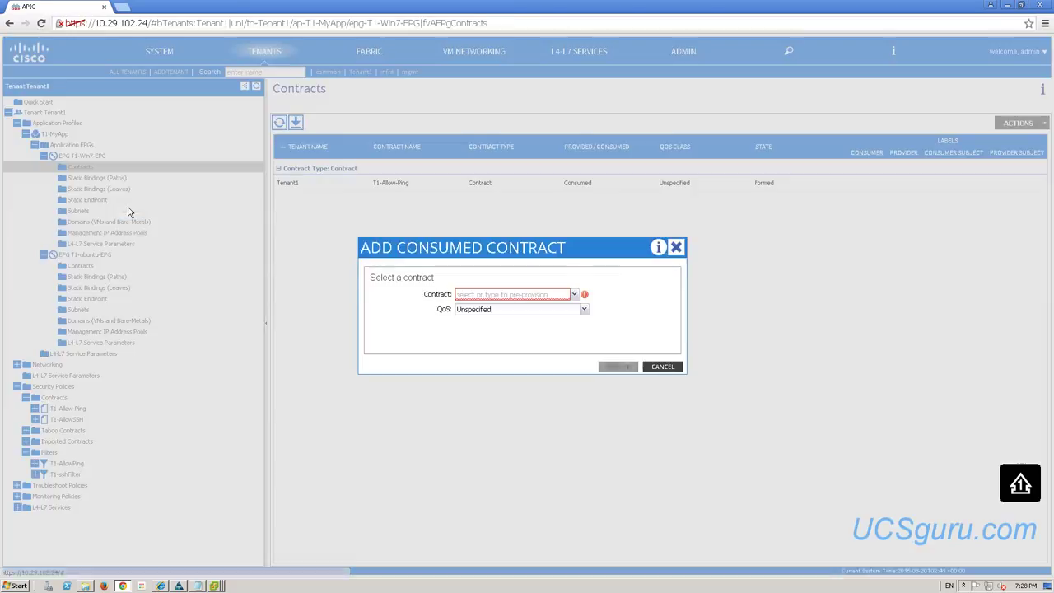
{"action": "left_click", "coordinate": [574, 294]}
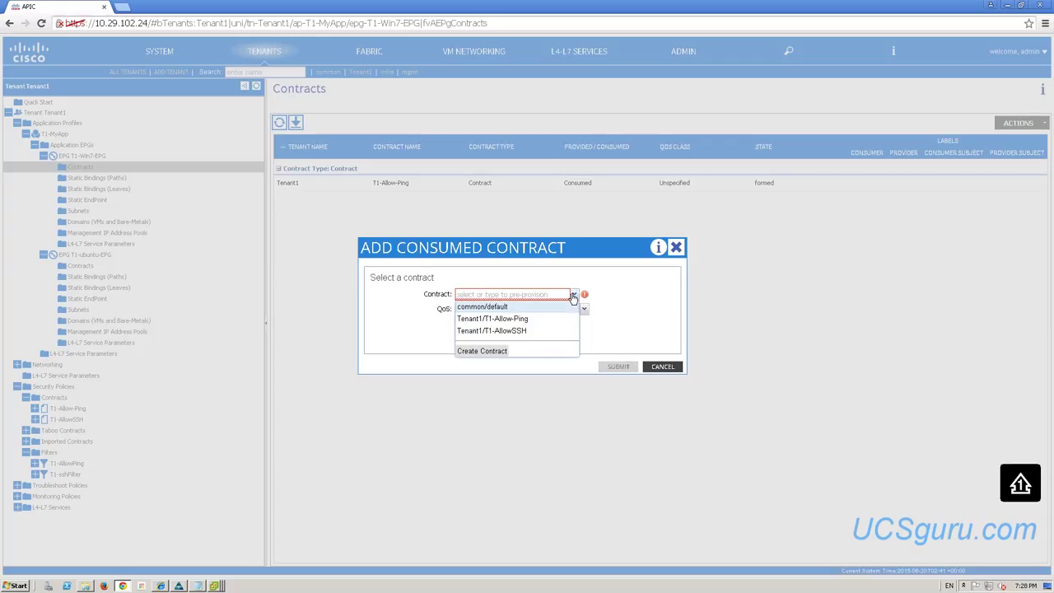
{"action": "left_click", "coordinate": [508, 330]}
{"action": "left_click", "coordinate": [618, 367]}
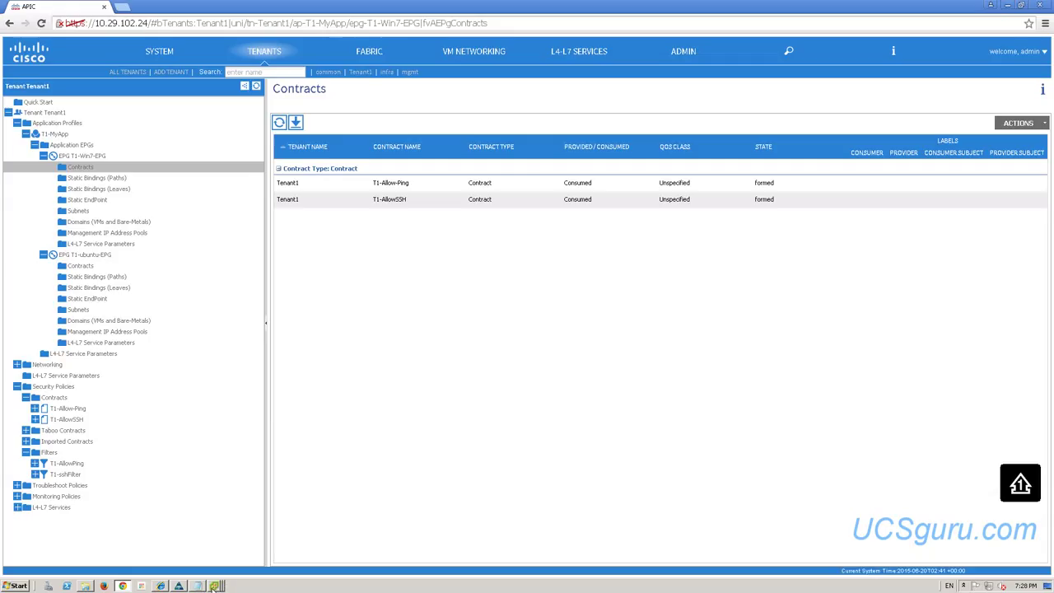
{"action": "mouse_move", "coordinate": [216, 586]}
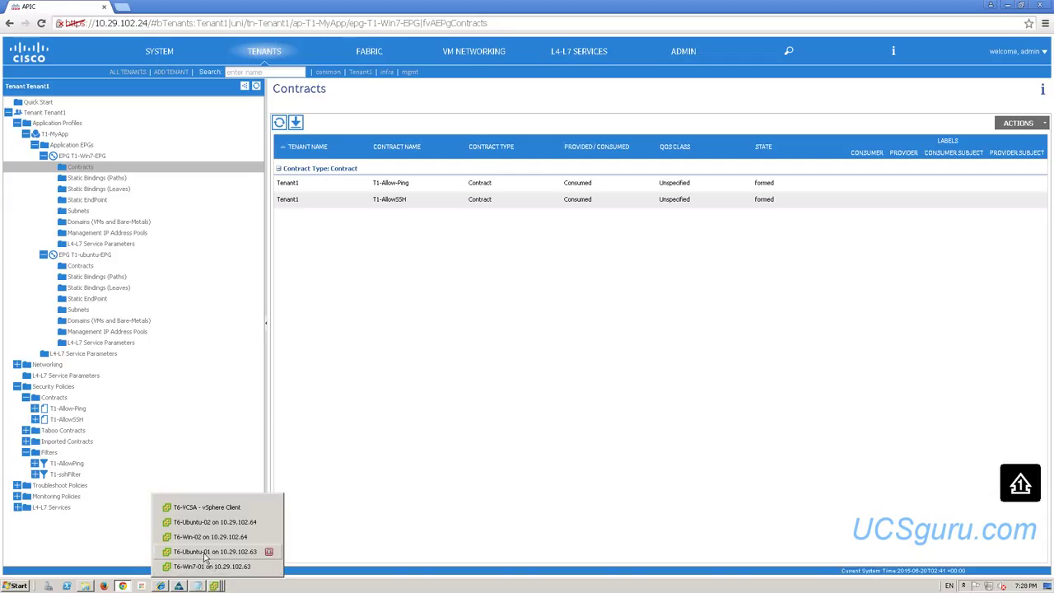
Step: Dismiss PuTTY's connection timed-out error and restart the SSH session to 20.20.60.21
{"action": "left_click", "coordinate": [205, 553]}
{"action": "mouse_move", "coordinate": [214, 585]}
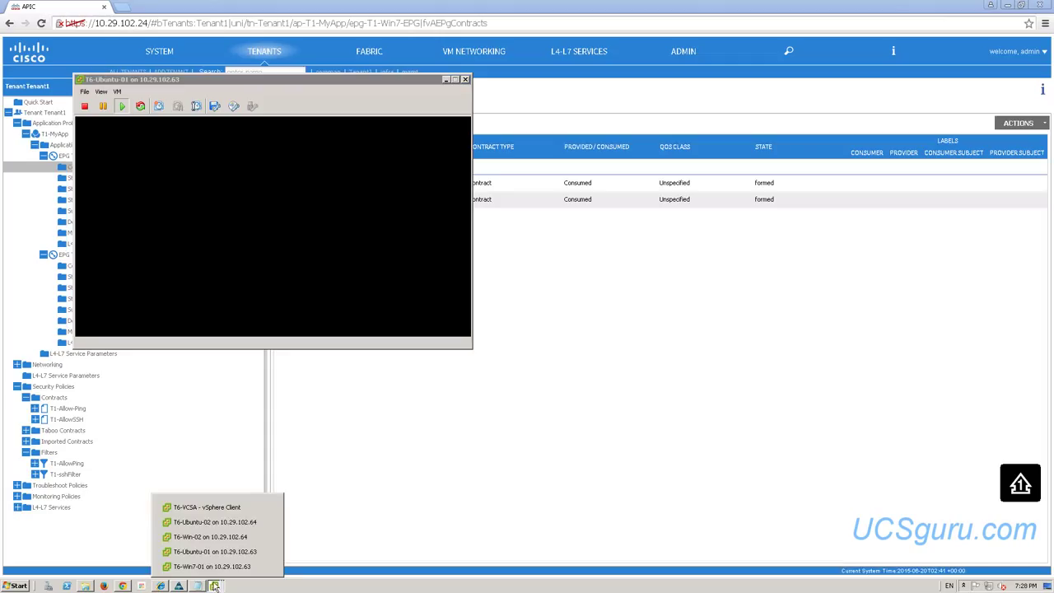
{"action": "left_click", "coordinate": [216, 567]}
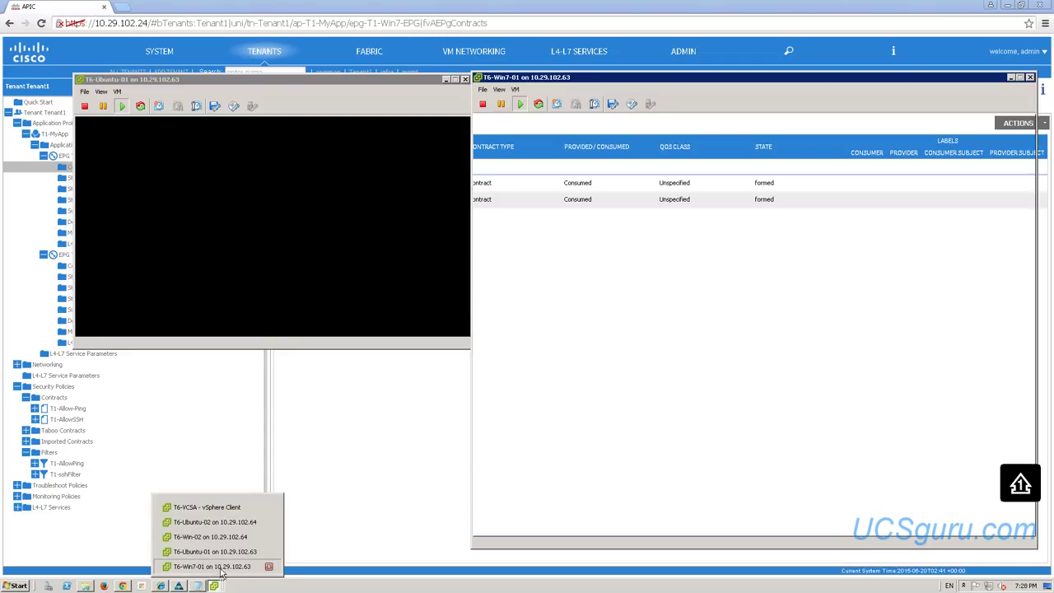
{"action": "left_click", "coordinate": [298, 274]}
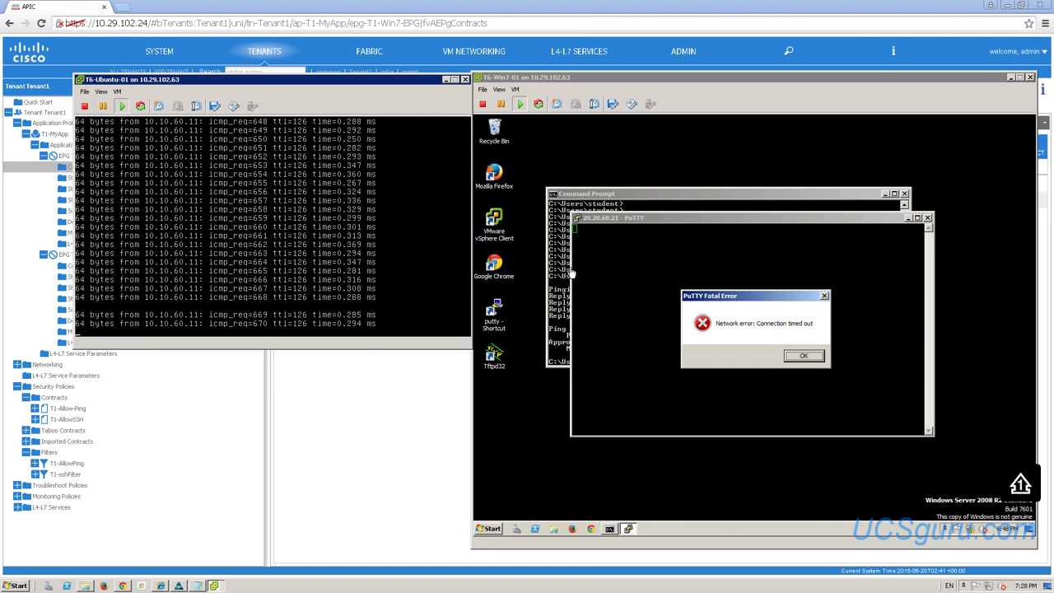
{"action": "left_click", "coordinate": [801, 360]}
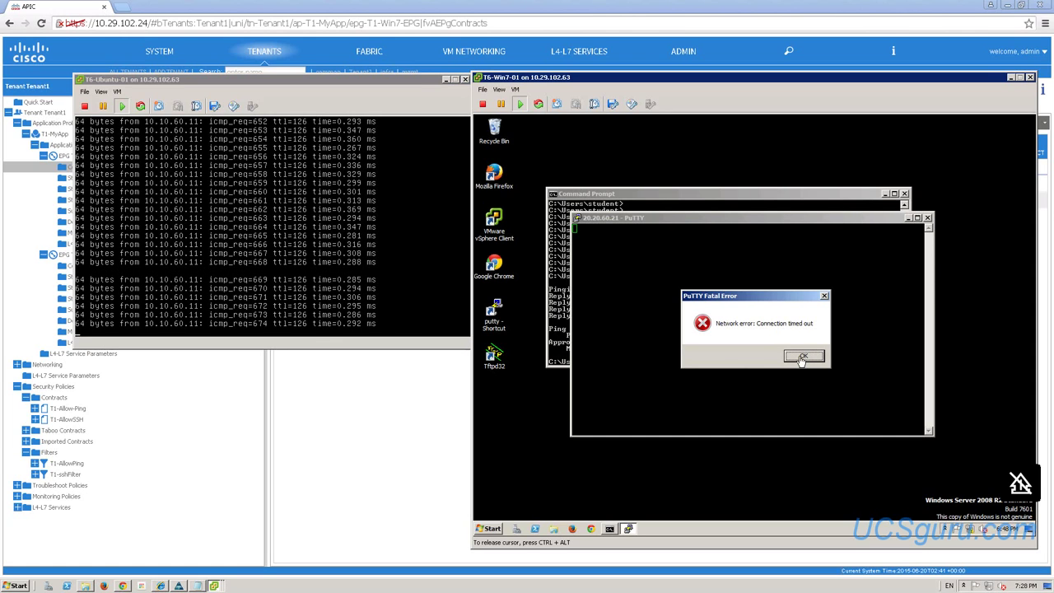
{"action": "left_click", "coordinate": [800, 359]}
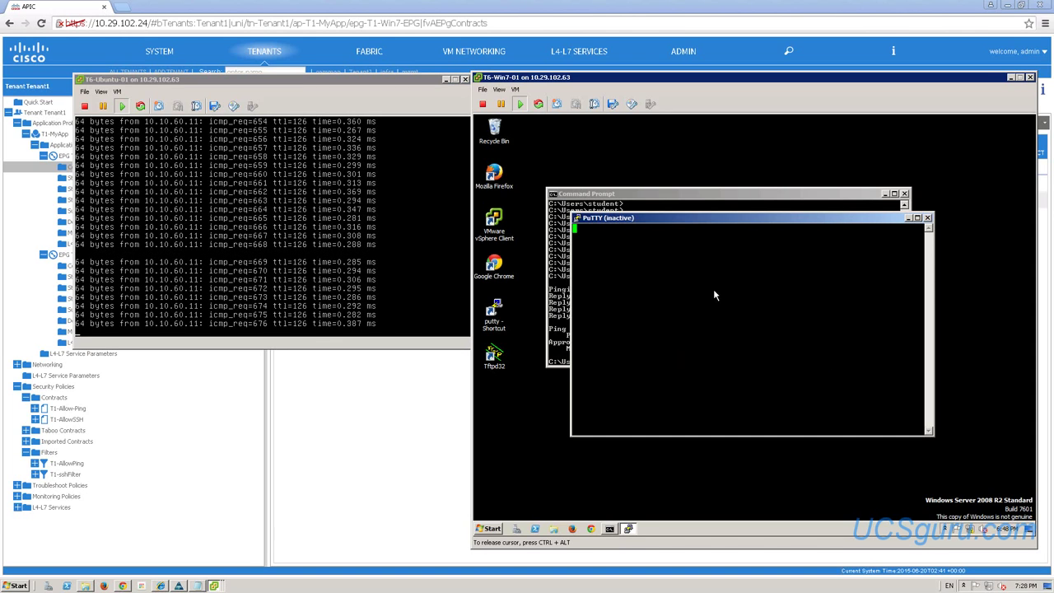
{"action": "right_click", "coordinate": [688, 219]}
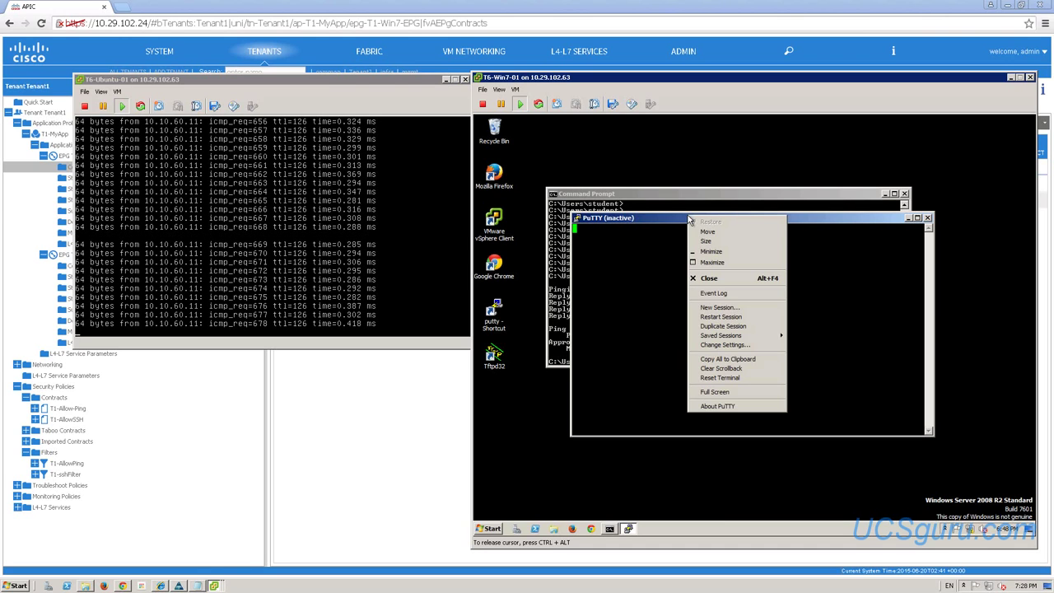
{"action": "left_click", "coordinate": [724, 319]}
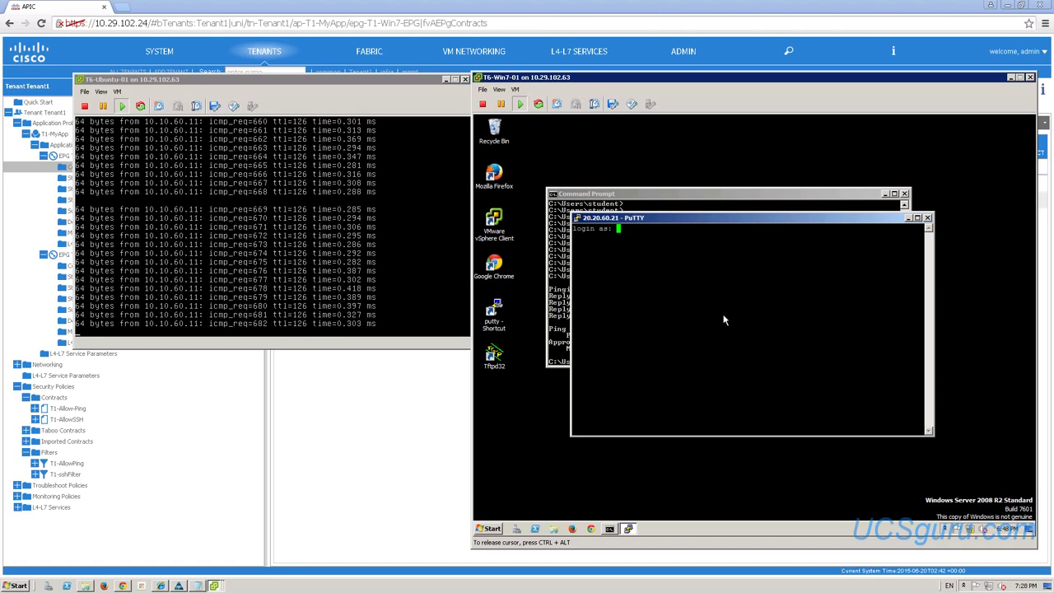
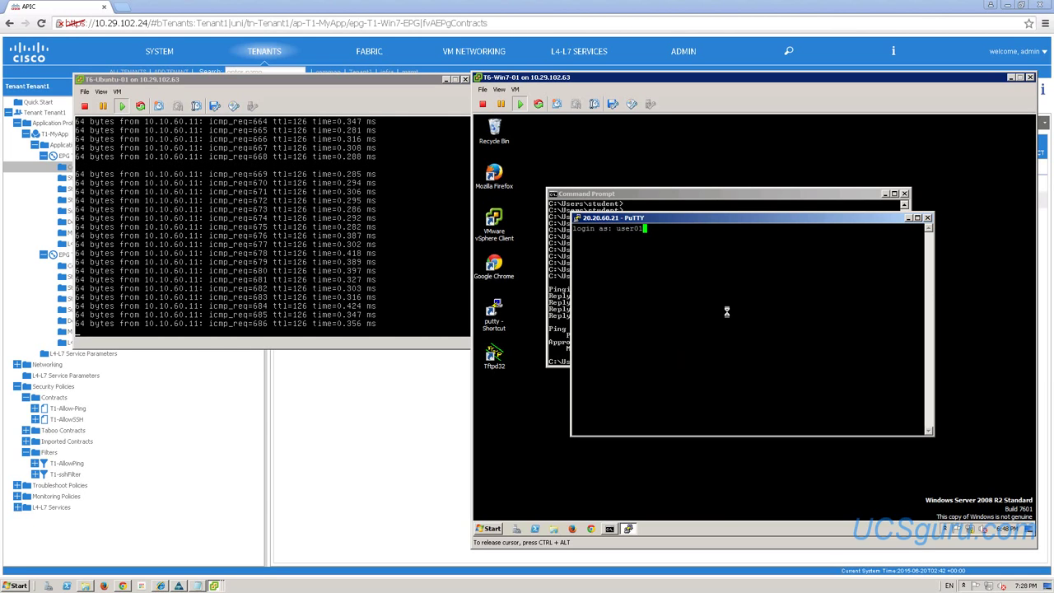
Step: Log in to the Ubuntu server with the username and password, then minimise the Win7 console
{"action": "key", "text": "Return"}
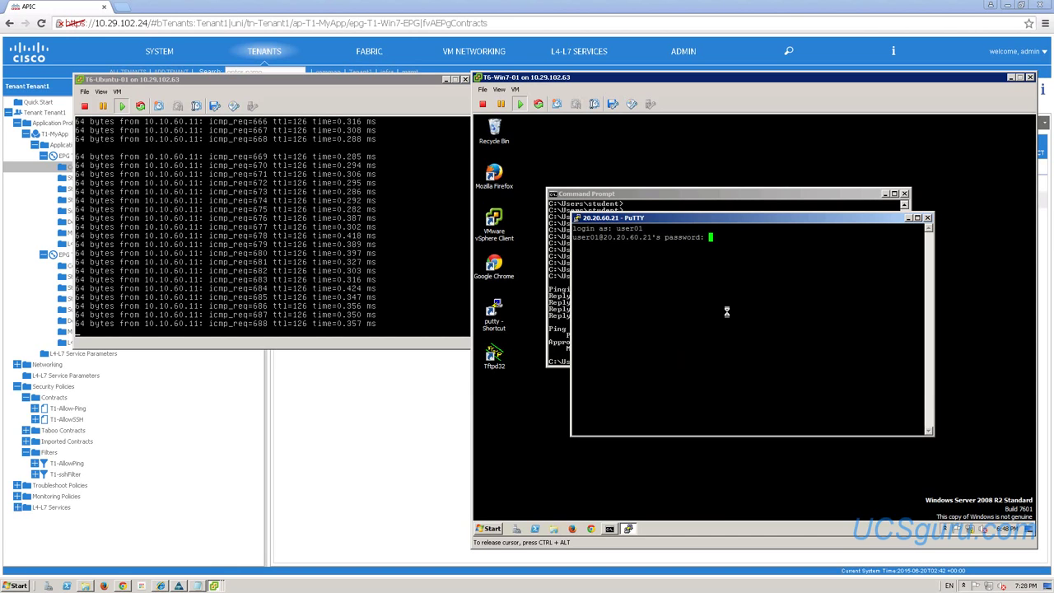
{"action": "key", "text": "Return"}
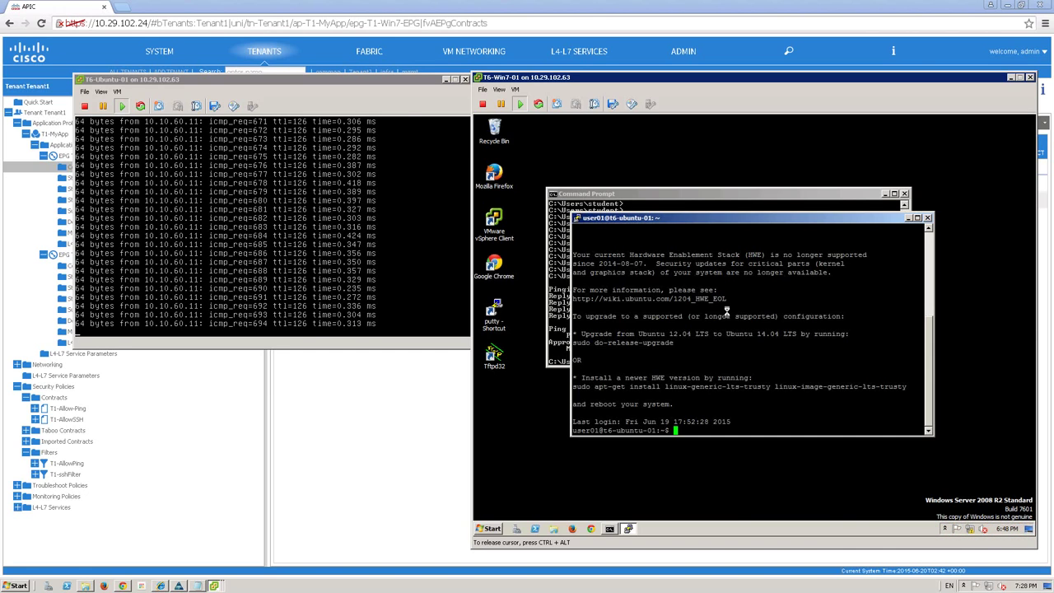
{"action": "key", "text": "Return"}
{"action": "key", "text": "Return"}
{"action": "key", "text": "Return"}
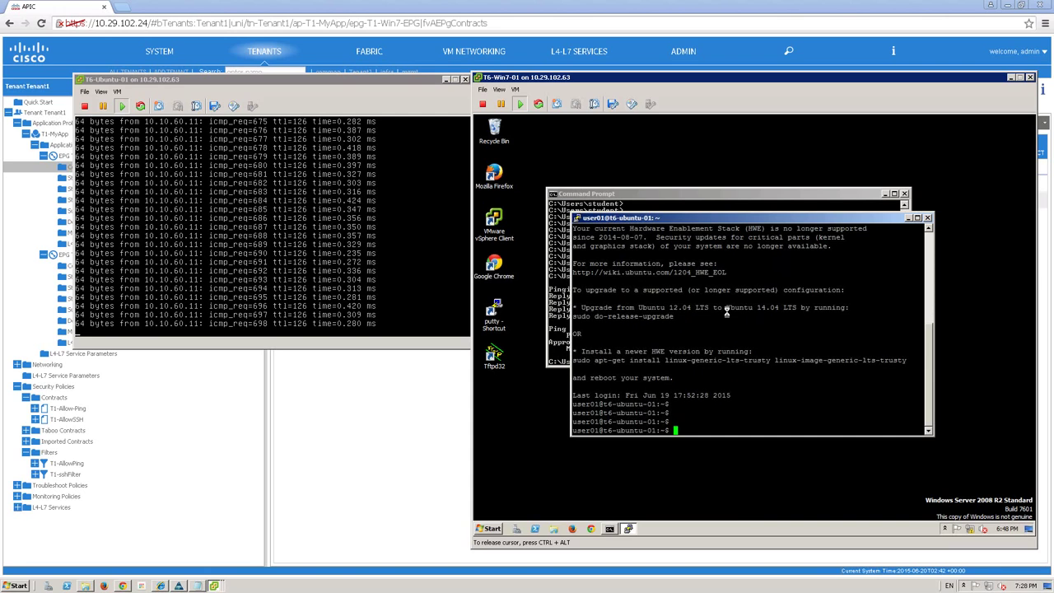
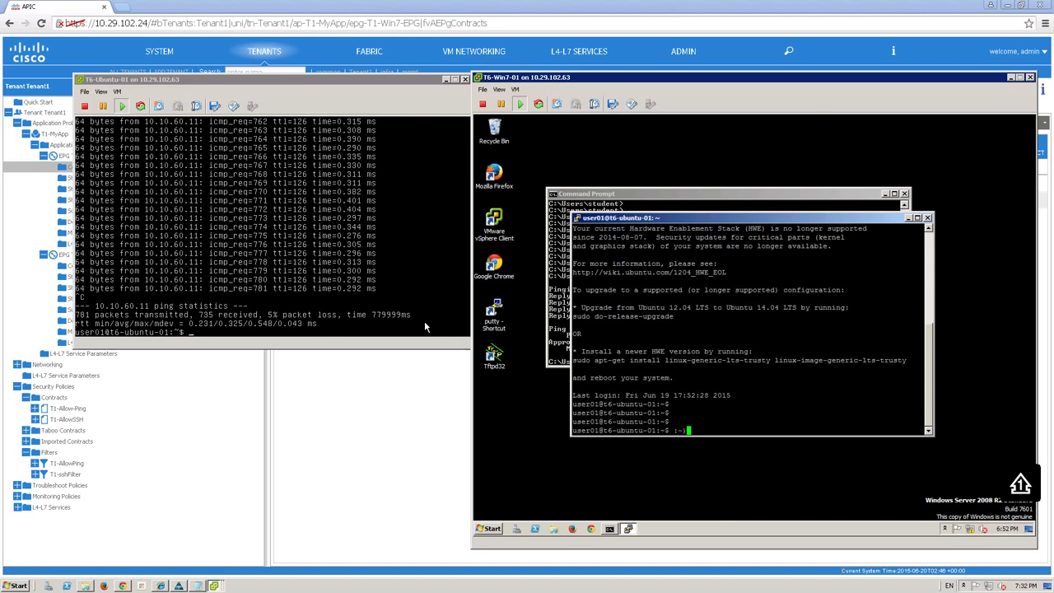
{"action": "left_click", "coordinate": [1010, 79]}
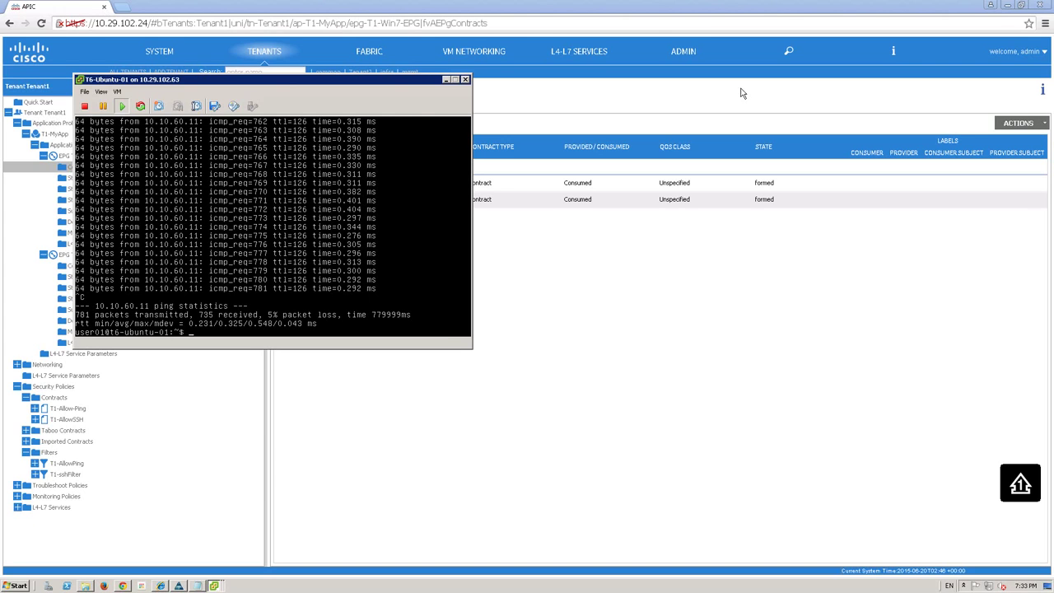
Step: Minimise the Ubuntu-01 console and open the Fabric Access Policies Quick Start page
{"action": "left_click", "coordinate": [445, 80]}
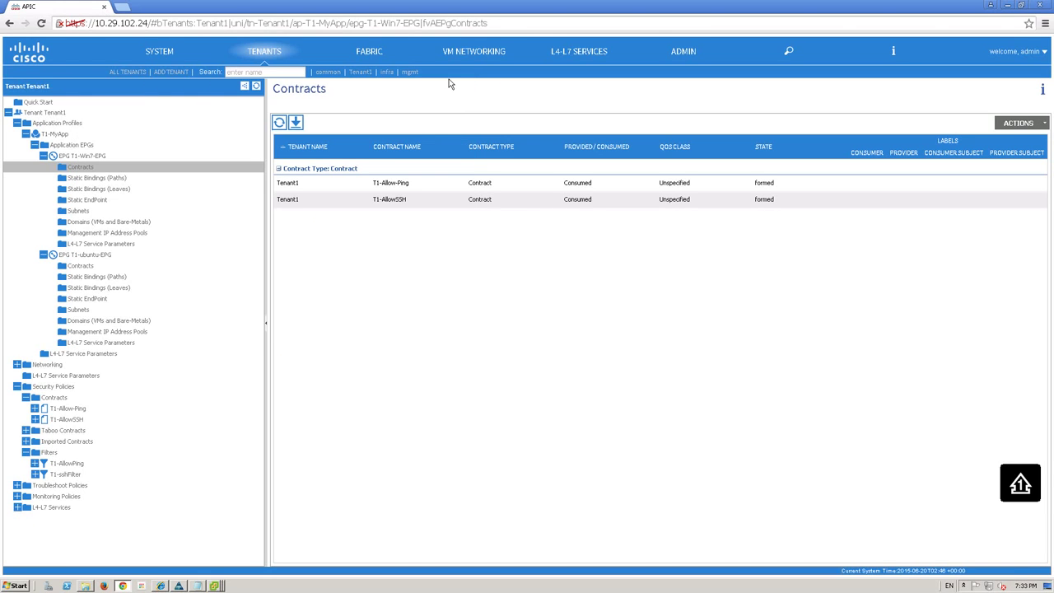
{"action": "left_click", "coordinate": [368, 51]}
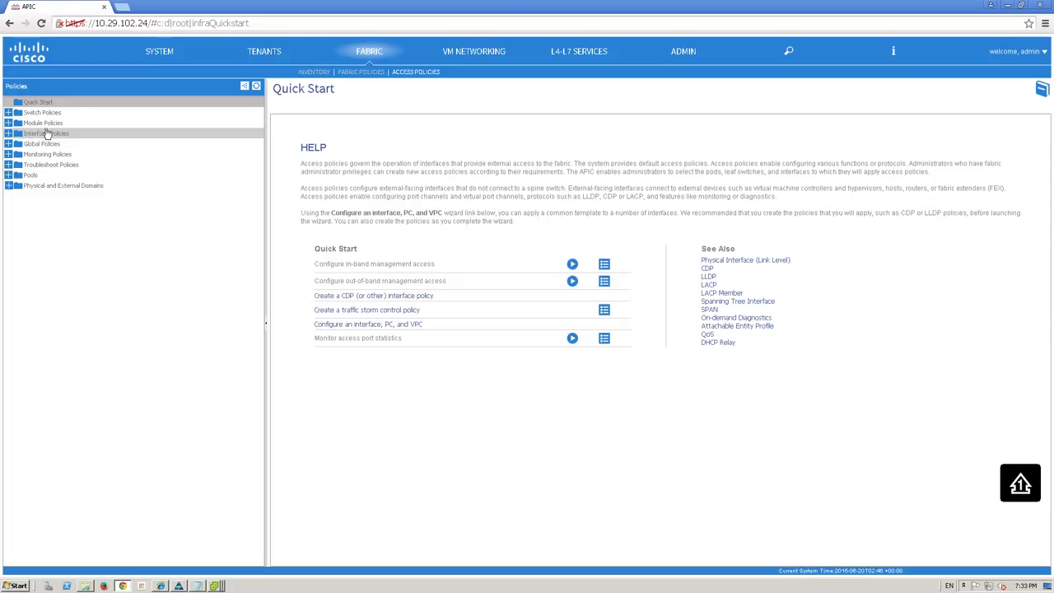
Step: In the fabric inventory, view VPC domain 10 on Leaf1 (Node-101), where it is Primary
{"action": "left_click", "coordinate": [313, 74]}
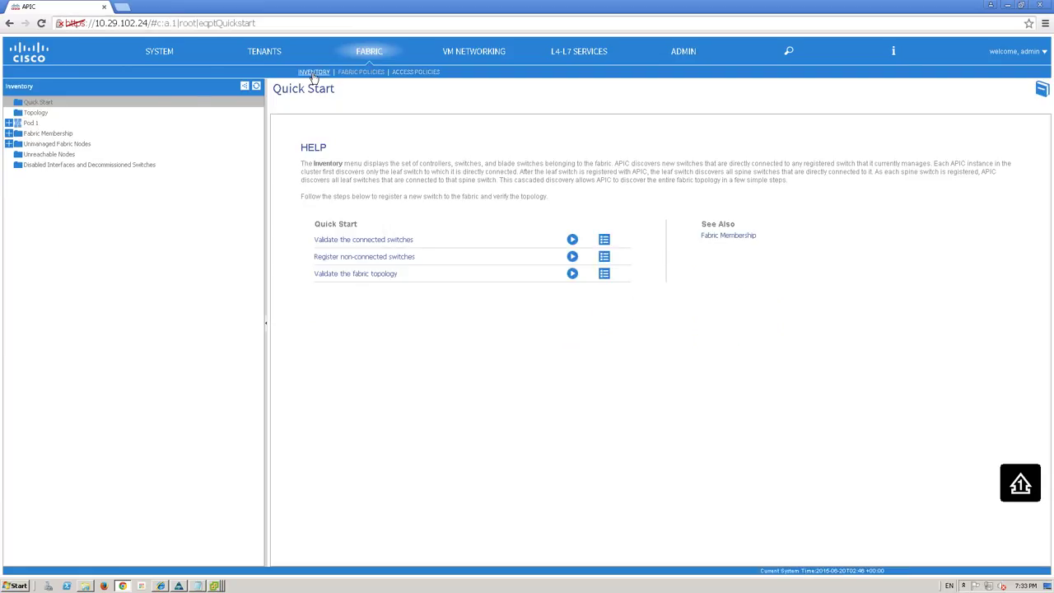
{"action": "left_click", "coordinate": [9, 124]}
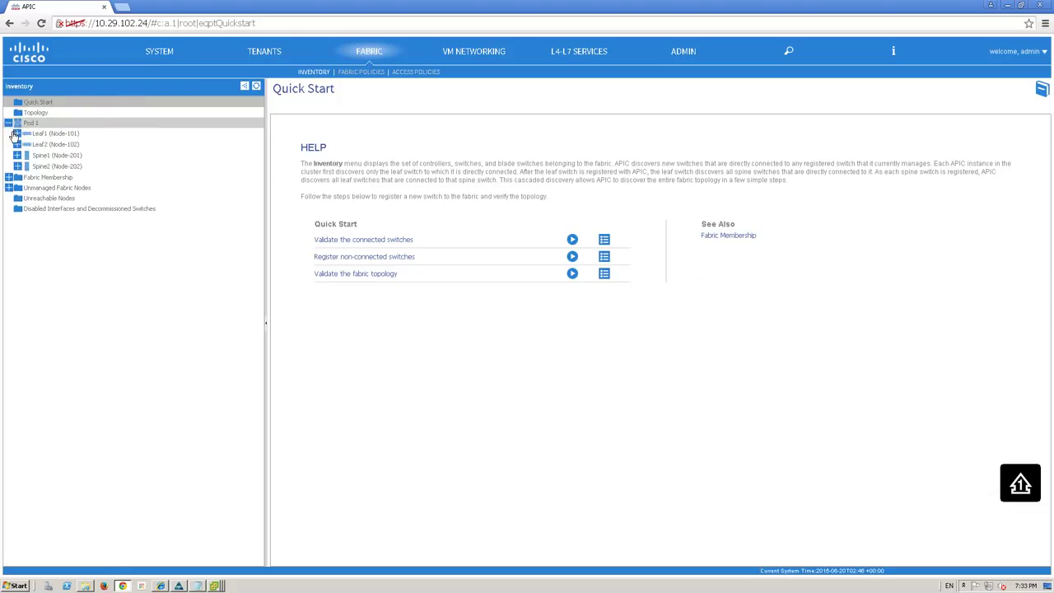
{"action": "left_click", "coordinate": [16, 137]}
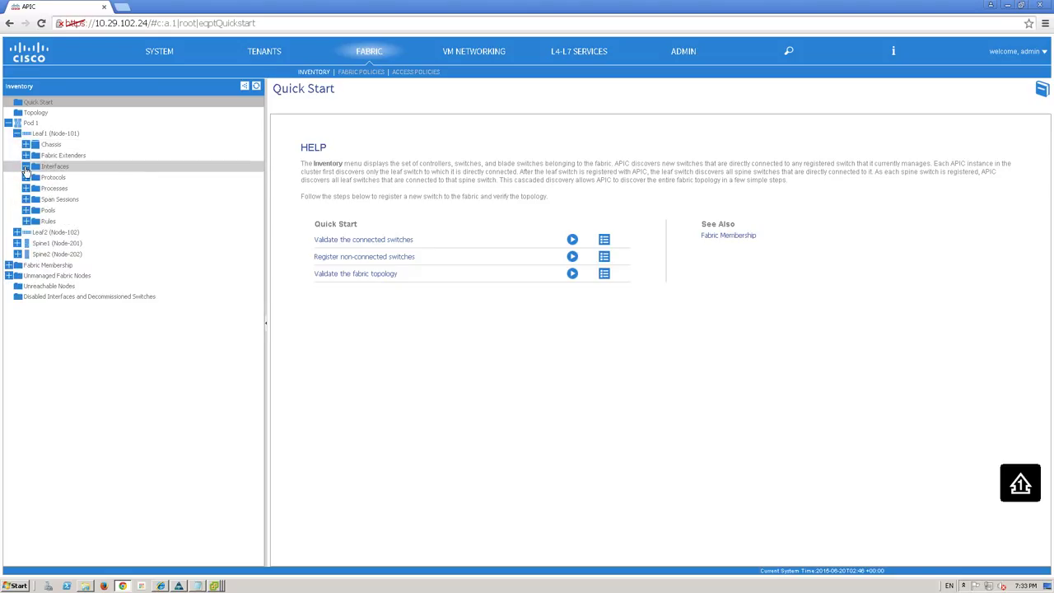
{"action": "left_click", "coordinate": [25, 168]}
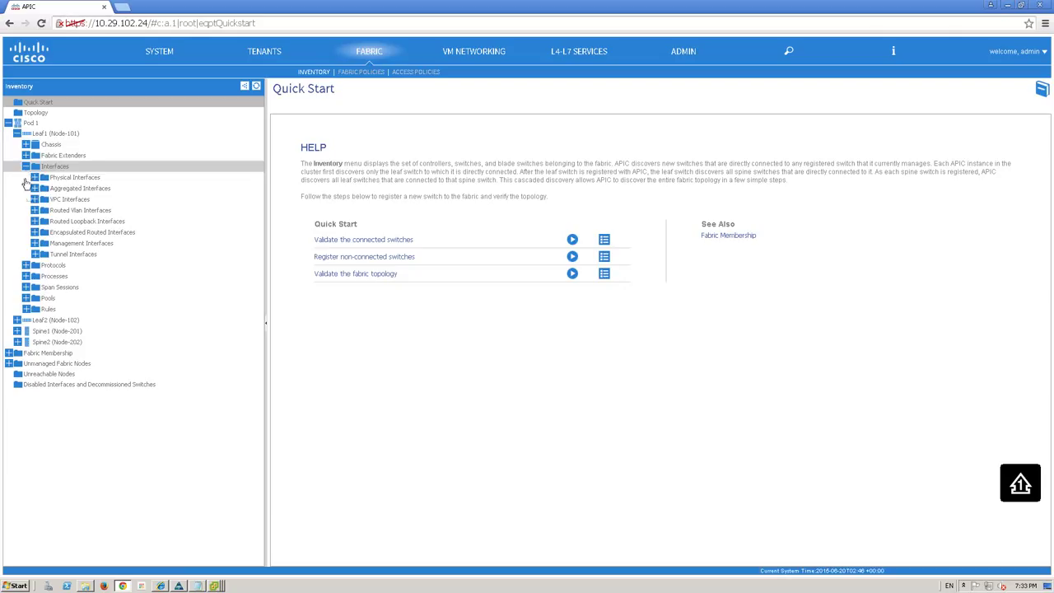
{"action": "left_click", "coordinate": [35, 200]}
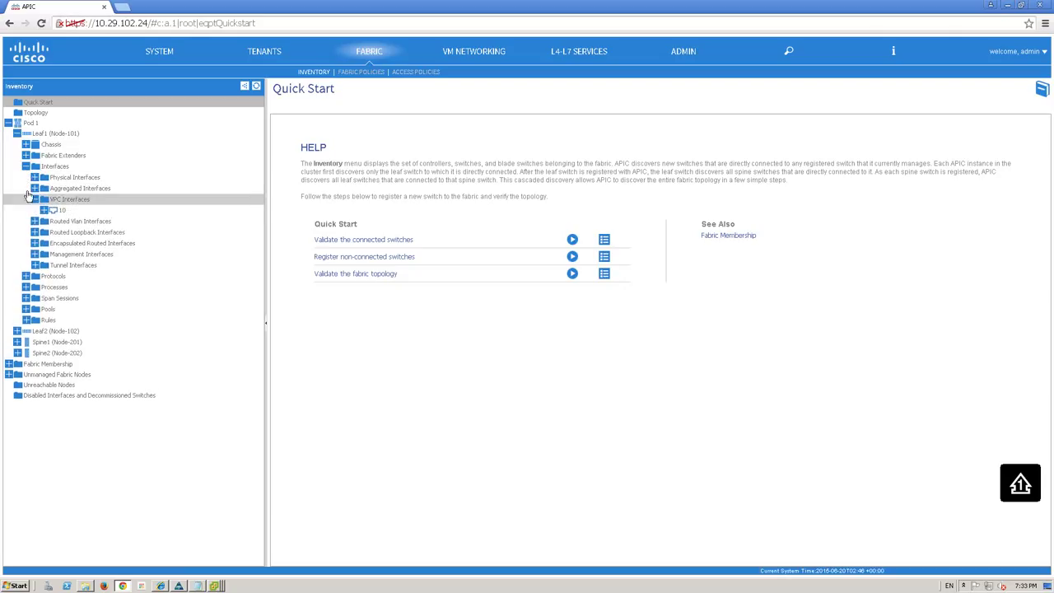
{"action": "left_click", "coordinate": [44, 211]}
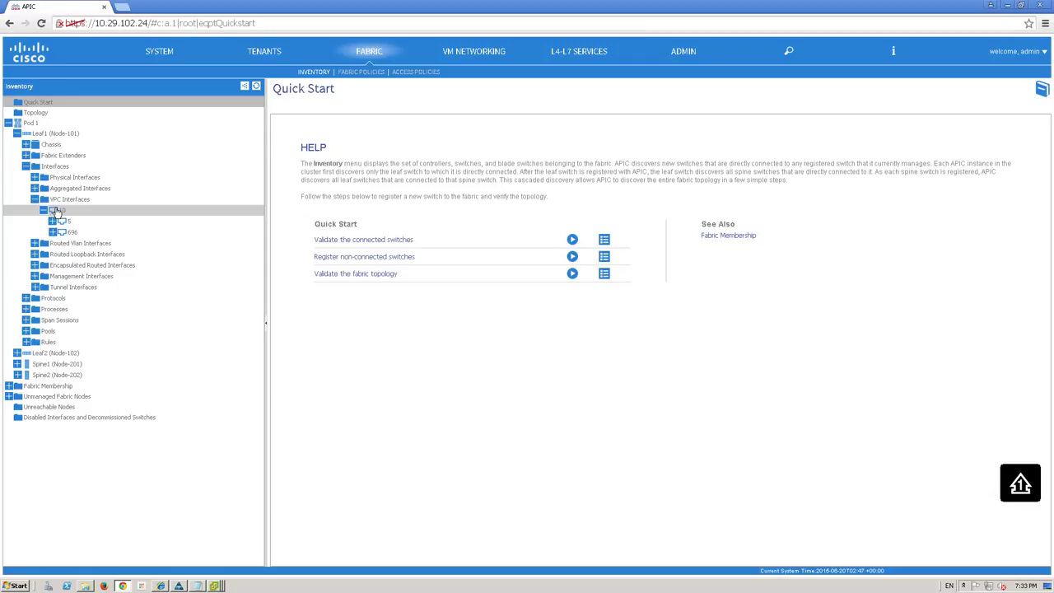
{"action": "left_click", "coordinate": [56, 211]}
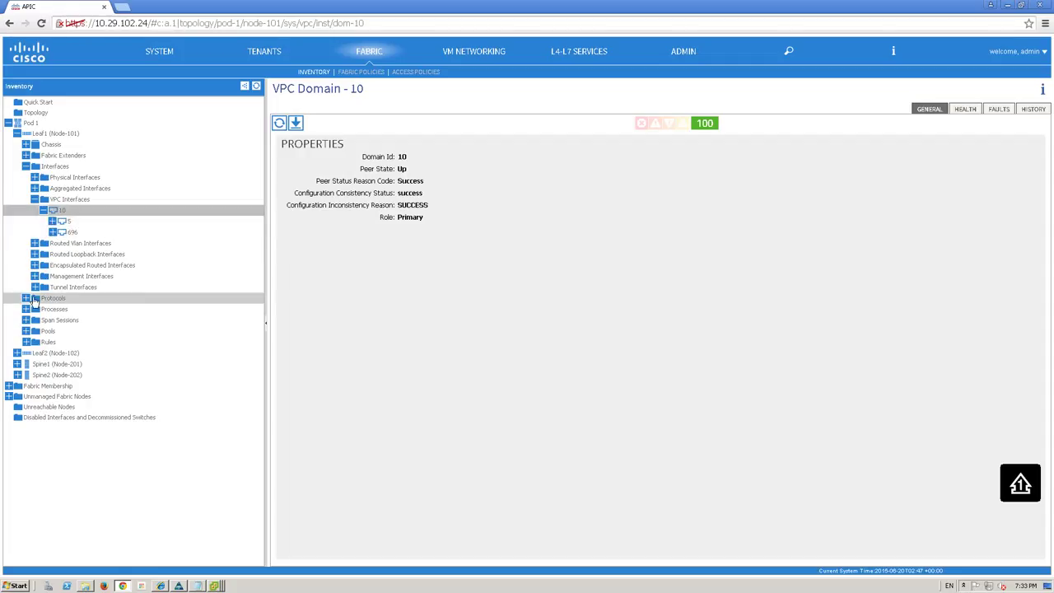
Step: Confirm VPC domain 10 is Secondary on Leaf2, then view Leaf1's VPC interface 5 properties
{"action": "left_click", "coordinate": [17, 352]}
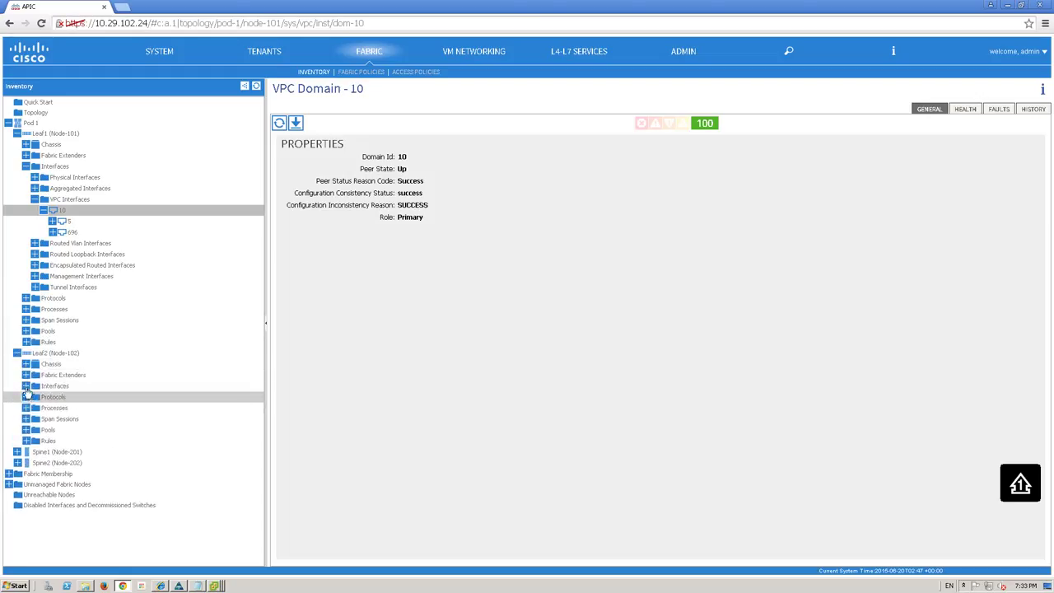
{"action": "left_click", "coordinate": [25, 386]}
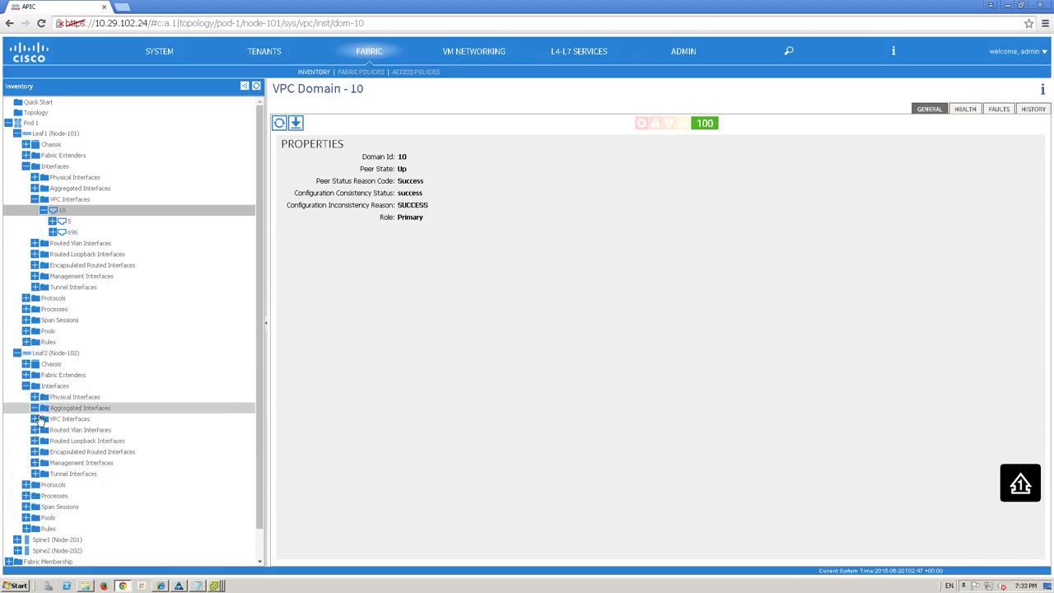
{"action": "left_click", "coordinate": [33, 419]}
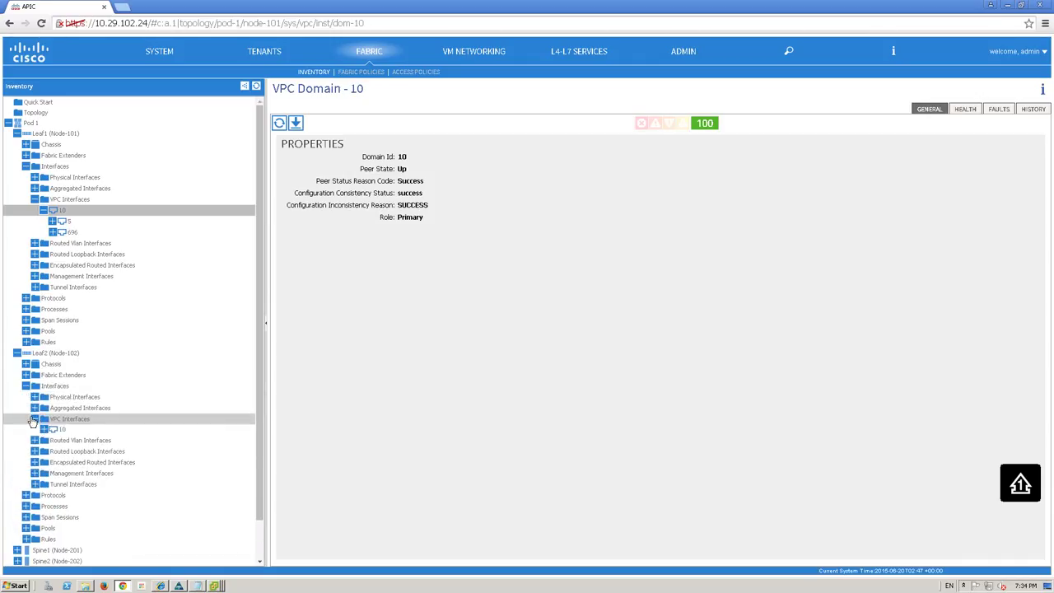
{"action": "left_click", "coordinate": [60, 430]}
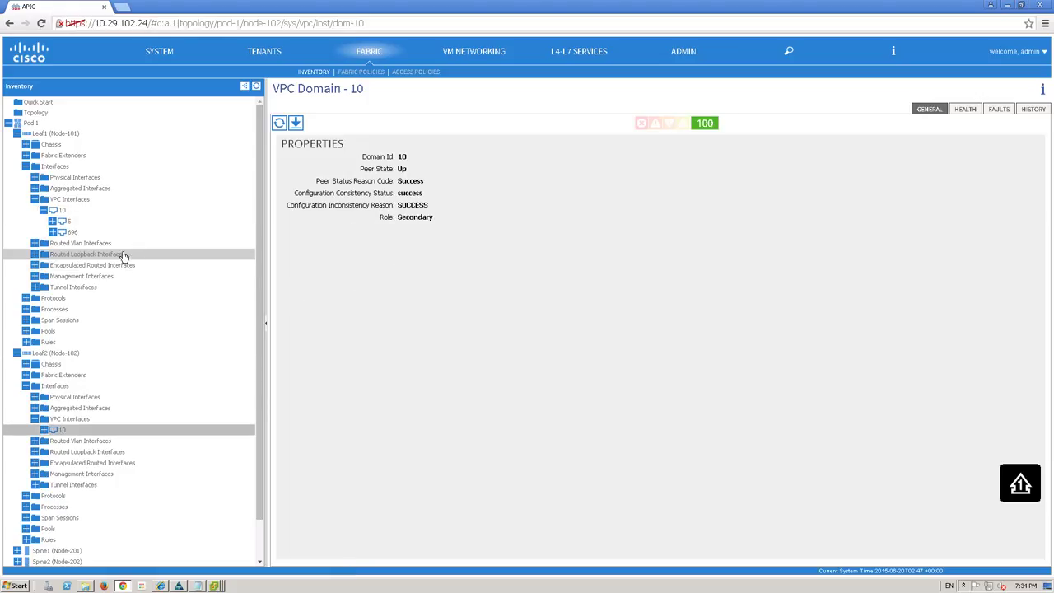
{"action": "left_click", "coordinate": [63, 213]}
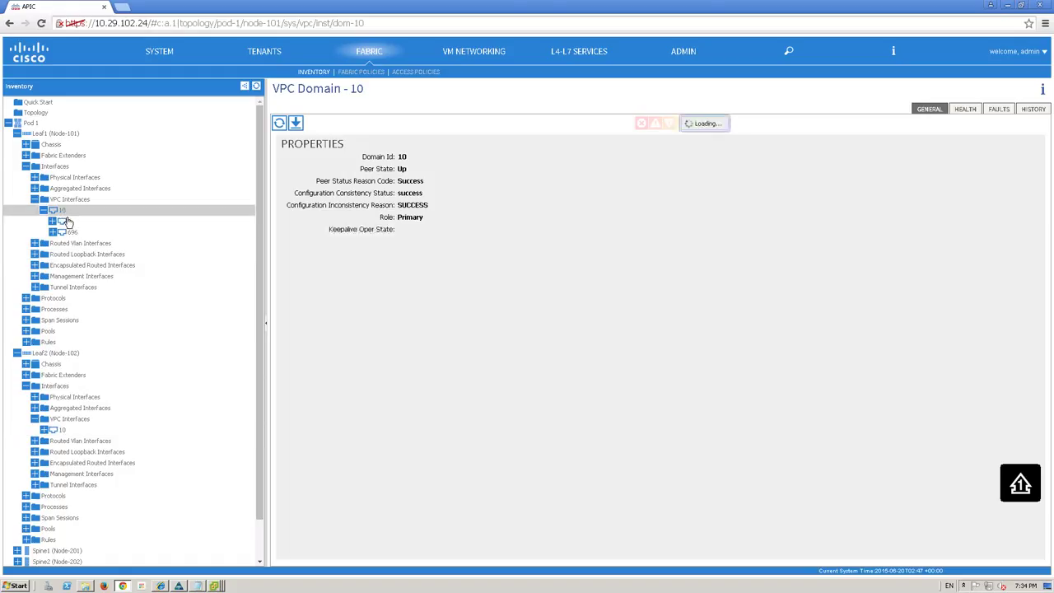
{"action": "left_click", "coordinate": [65, 222]}
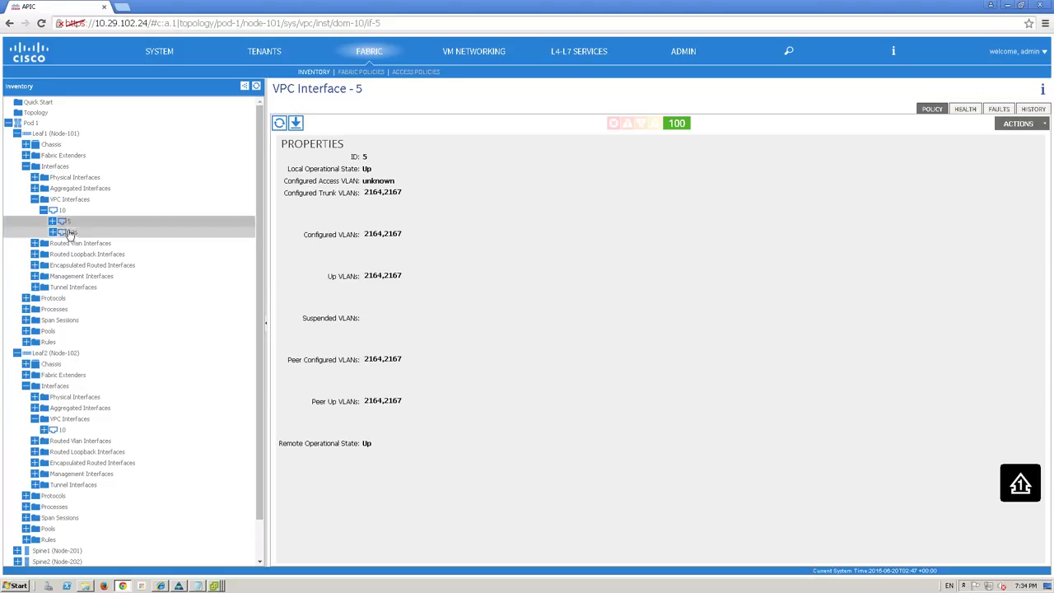
Step: Trace Leaf1's VPC interface 5 to port-channel po8 and its member eth1/11, viewing each
{"action": "left_click", "coordinate": [52, 222]}
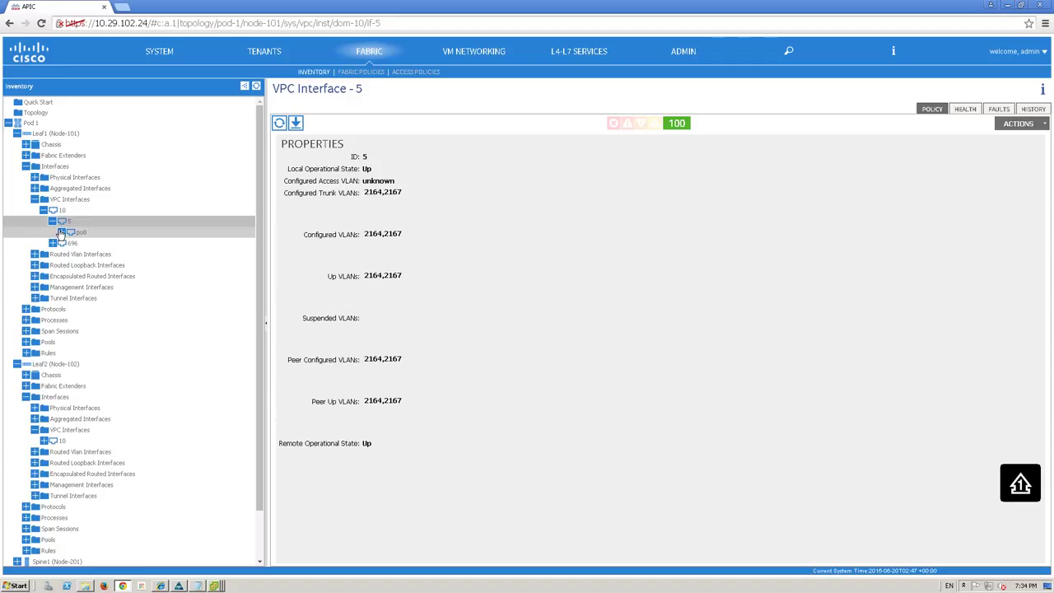
{"action": "left_click", "coordinate": [61, 232]}
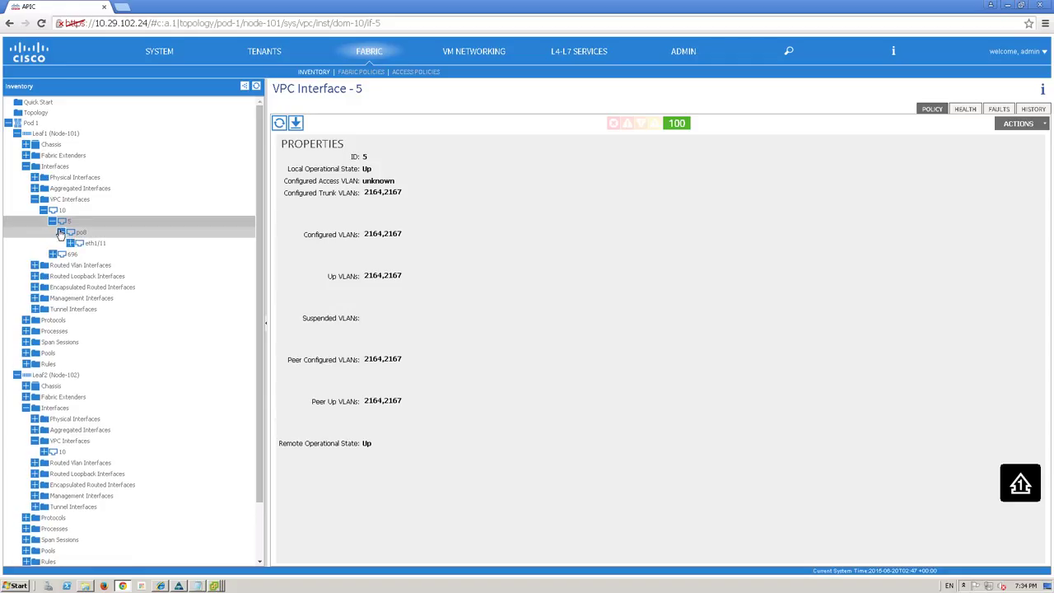
{"action": "left_click", "coordinate": [77, 233]}
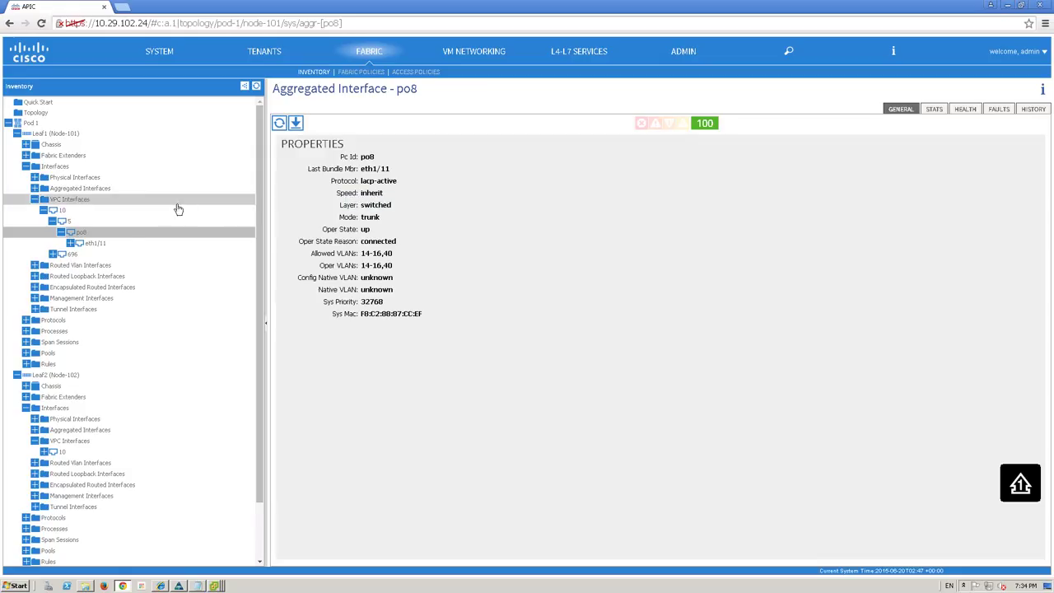
{"action": "left_click", "coordinate": [93, 244]}
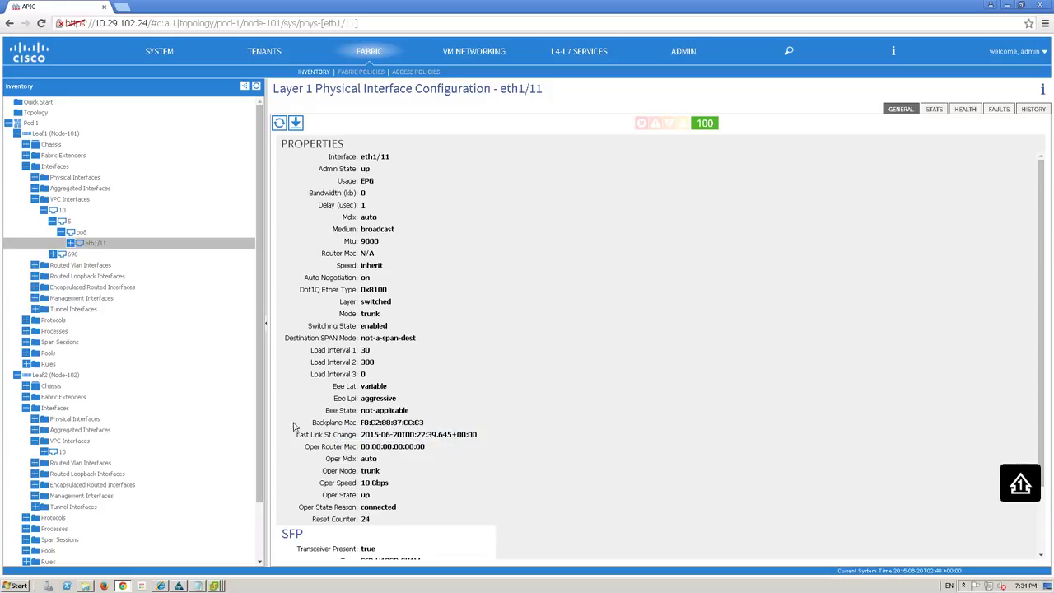
Step: Show the LACP details of eth1/11 under po8: Active, in sync, 6021 PDUs sent
{"action": "left_click", "coordinate": [71, 243]}
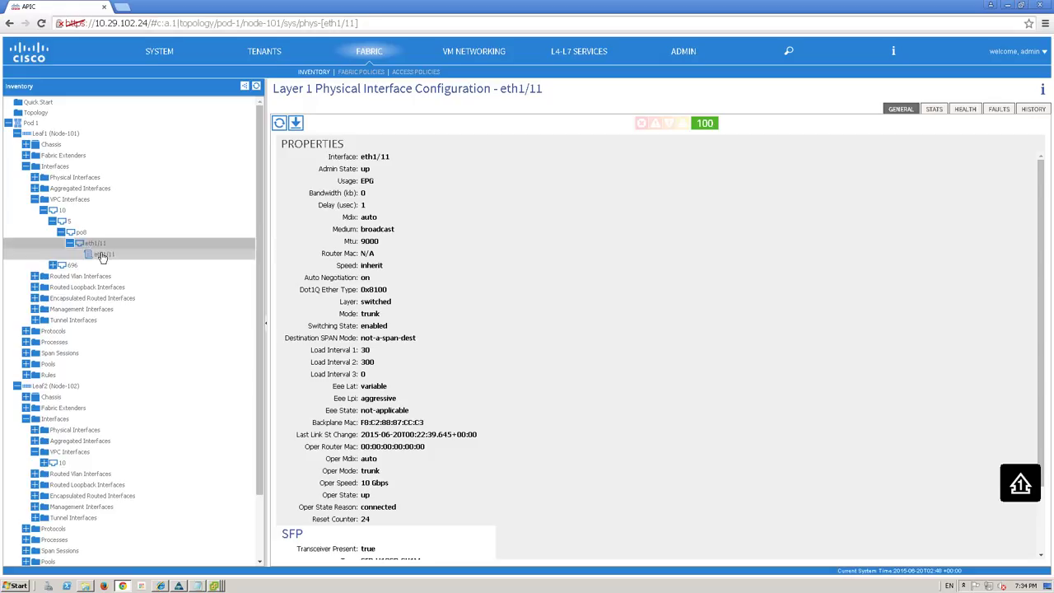
{"action": "left_click", "coordinate": [102, 255]}
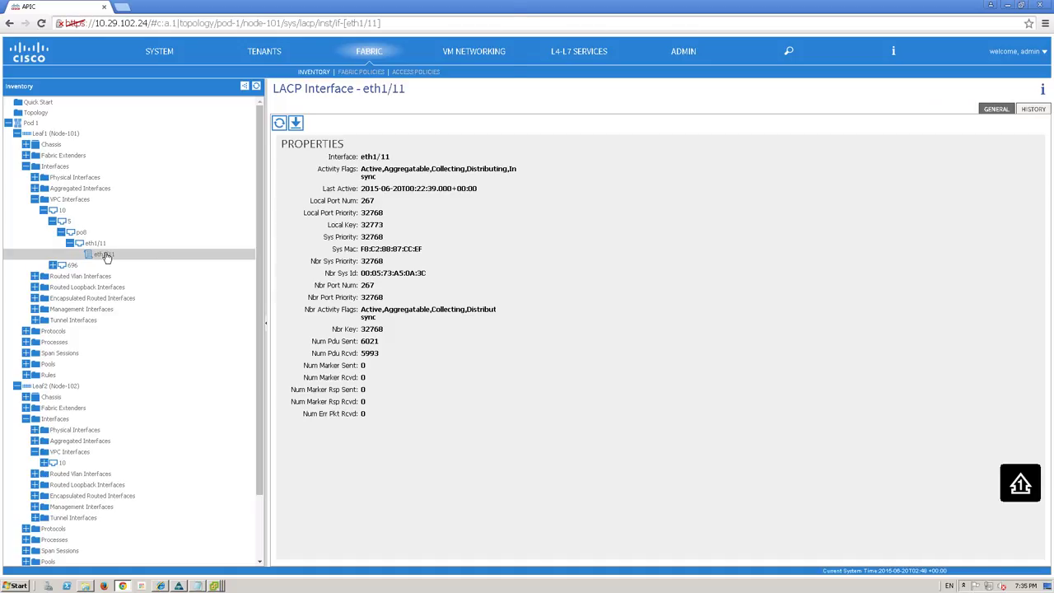
{"action": "mouse_move", "coordinate": [551, 6]}
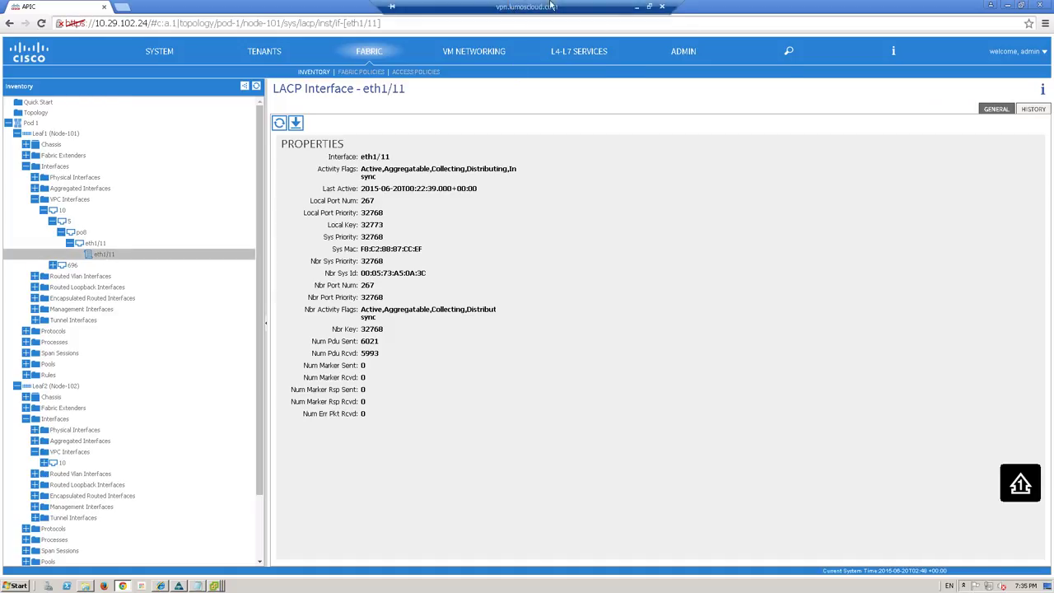